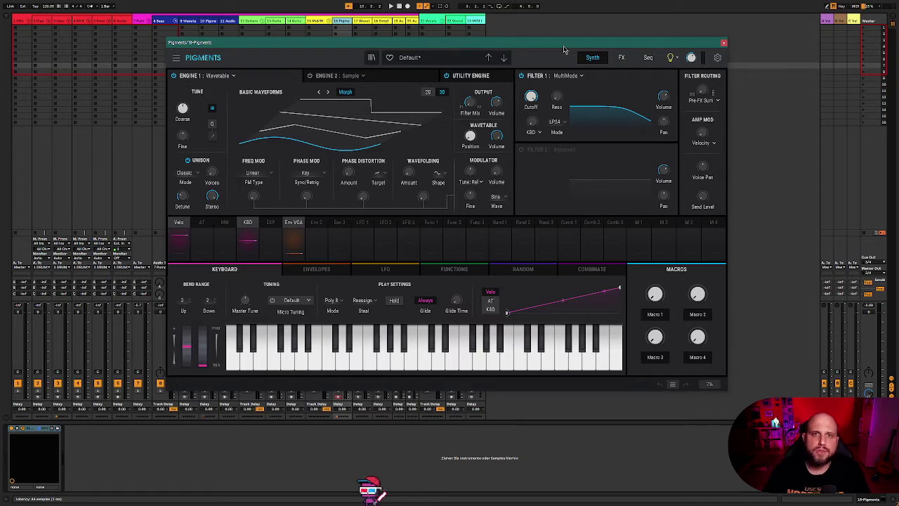
Step: Look at the devices on tracks 10, 3 and 16 in turn, and reopen the Pigments window on track 16
{"action": "left_click", "coordinate": [724, 43]}
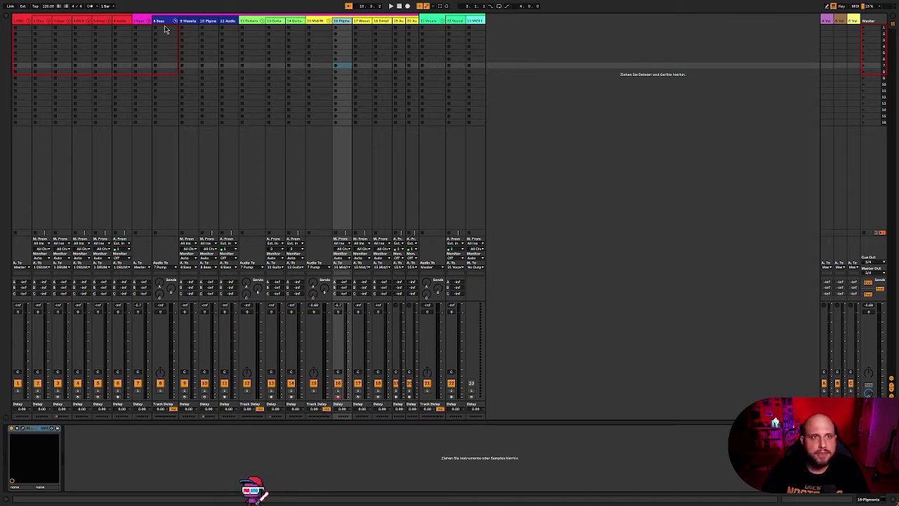
{"action": "left_click", "coordinate": [208, 21]}
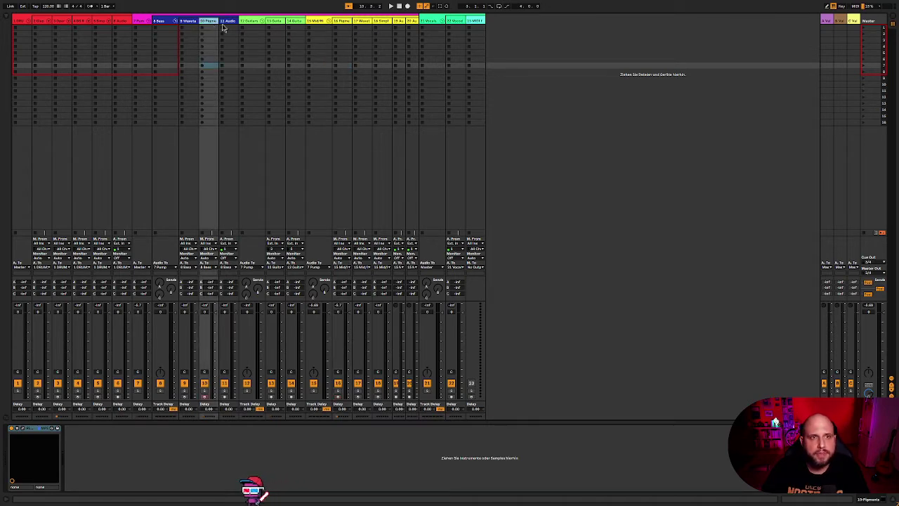
{"action": "left_click", "coordinate": [61, 21]}
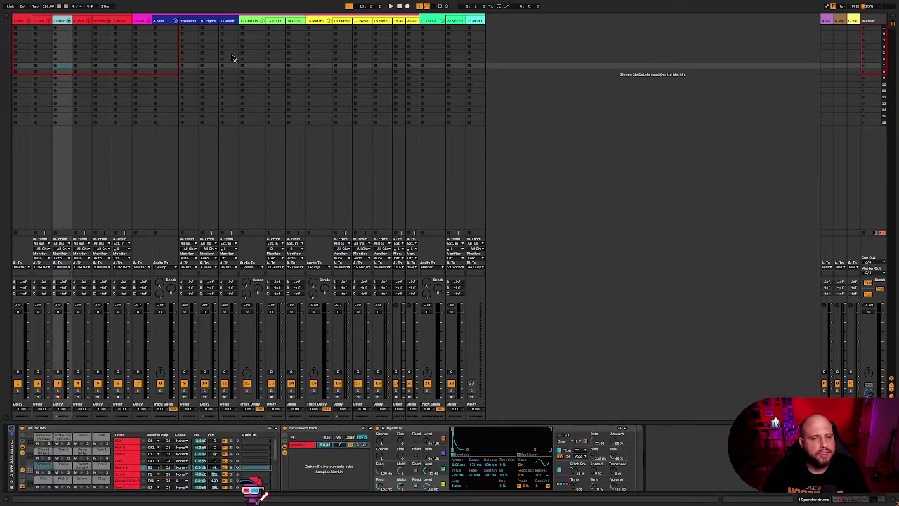
{"action": "left_click", "coordinate": [344, 21]}
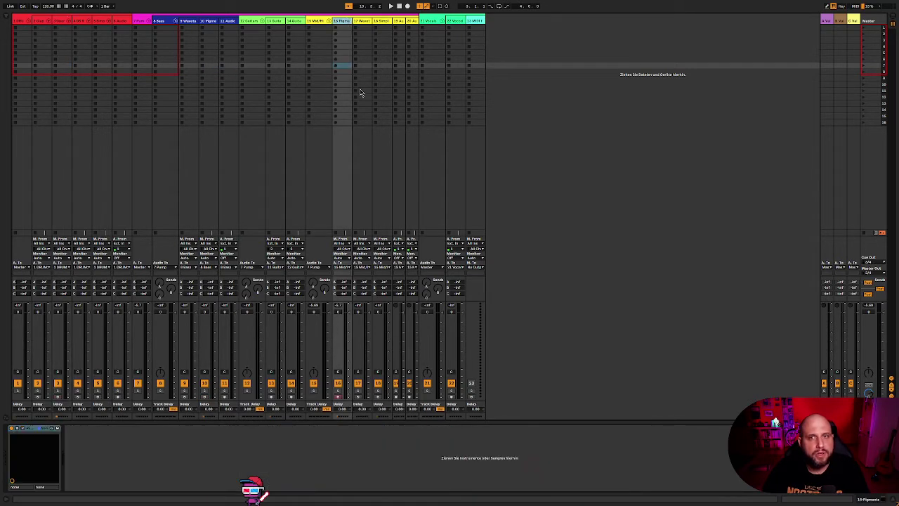
{"action": "left_click", "coordinate": [21, 429]}
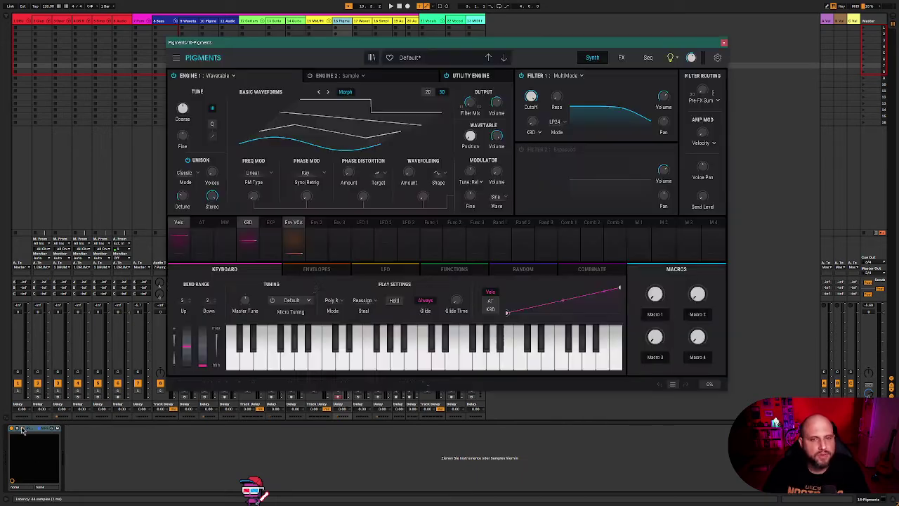
Step: Switch Engine 1 from Wavetable to Analog and adjust Filter 1's cutoff to about 2742 Hz
{"action": "left_click_drag", "start_coordinate": [513, 46], "coordinate": [539, 56]}
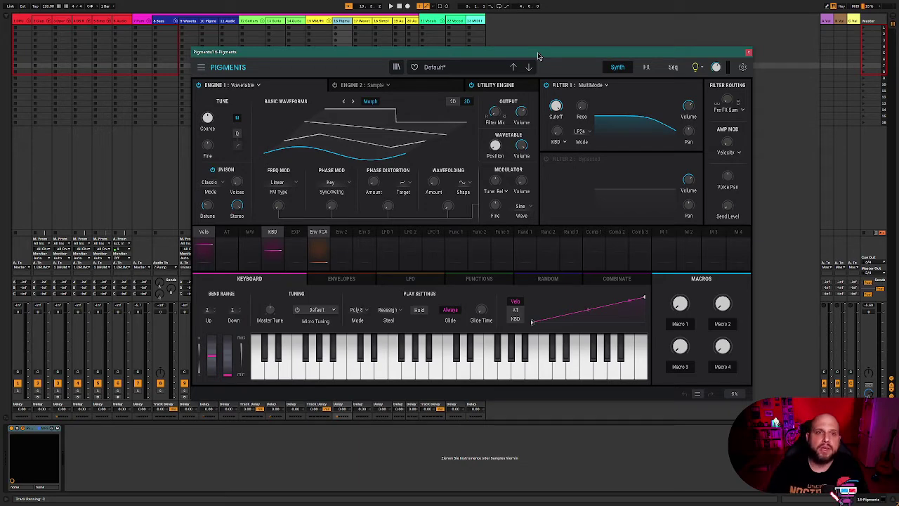
{"action": "left_click", "coordinate": [259, 85]}
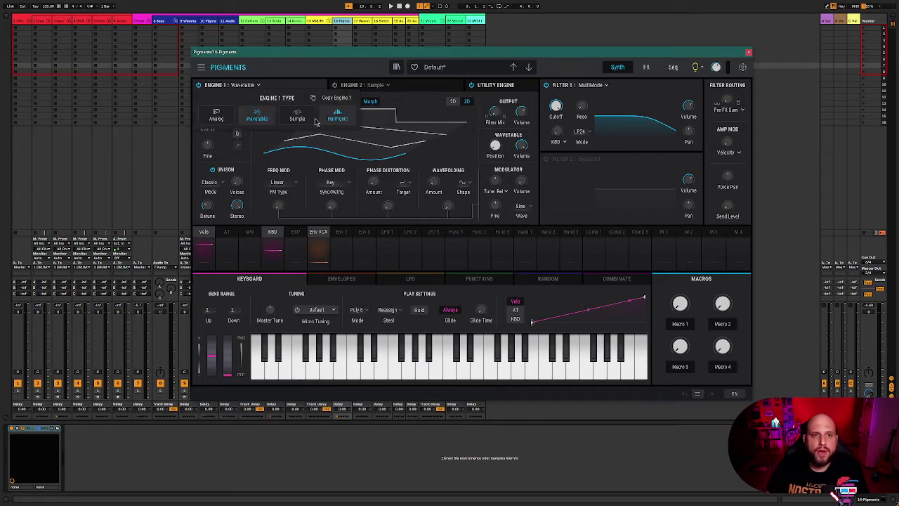
{"action": "left_click", "coordinate": [219, 115]}
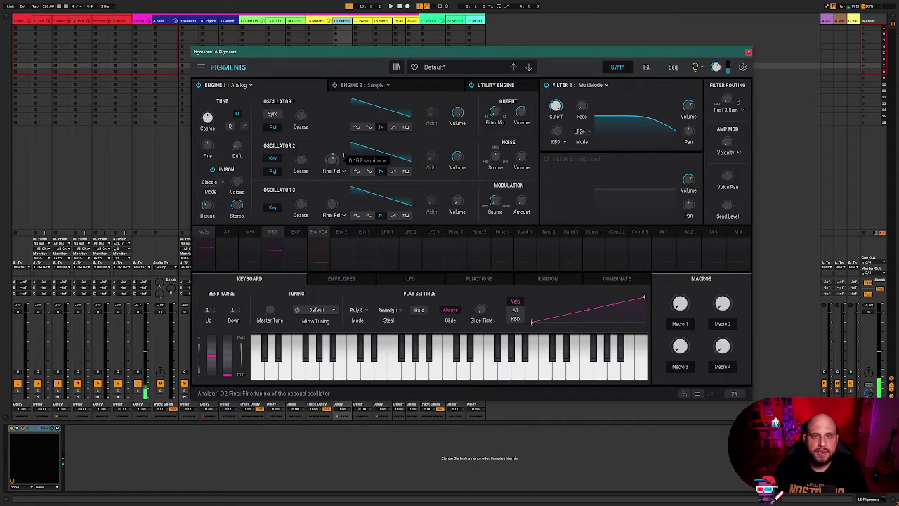
{"action": "left_click_drag", "start_coordinate": [557, 105], "coordinate": [555, 106]}
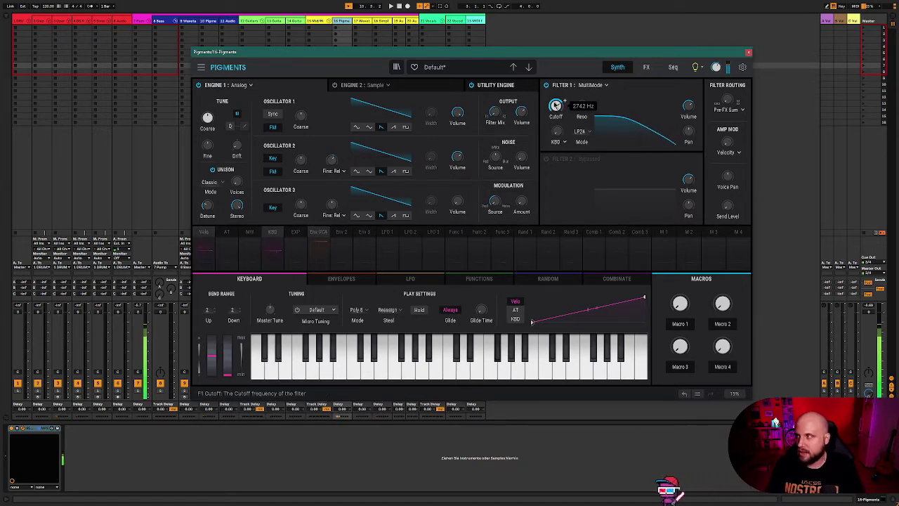
{"action": "left_click_drag", "start_coordinate": [555, 105], "coordinate": [560, 115]}
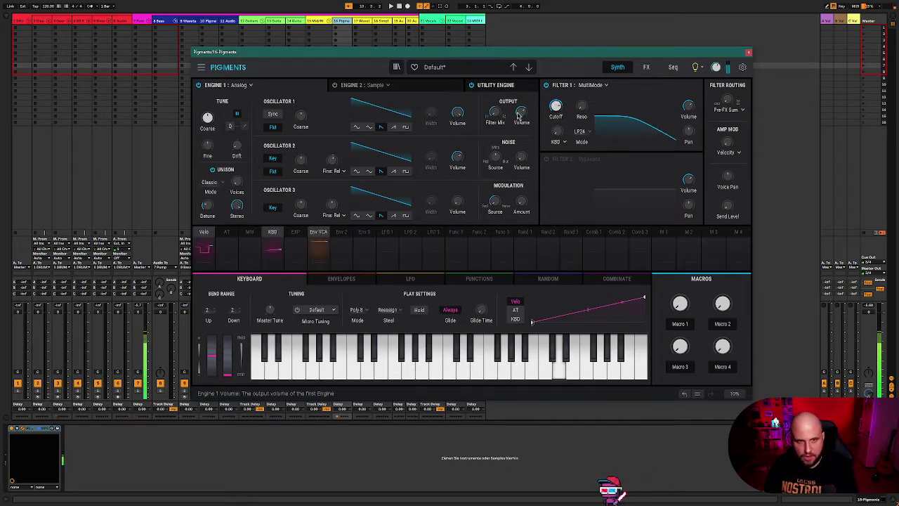
Step: Set Oscillator 2's fine tuning mode to Offset after comparing it with Relative, and detune the oscillator to about -0.56 Hz
{"action": "mouse_move", "coordinate": [343, 156]}
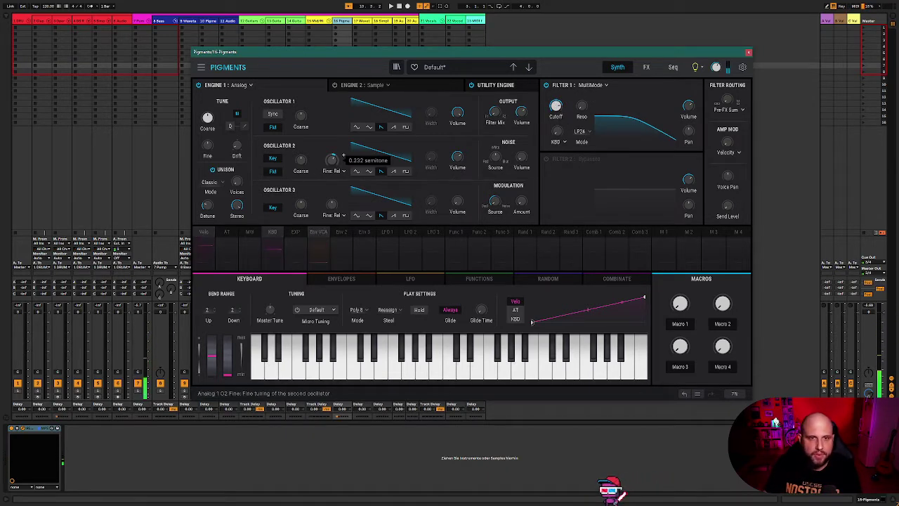
{"action": "left_click", "coordinate": [339, 171]}
{"action": "left_click", "coordinate": [333, 162]}
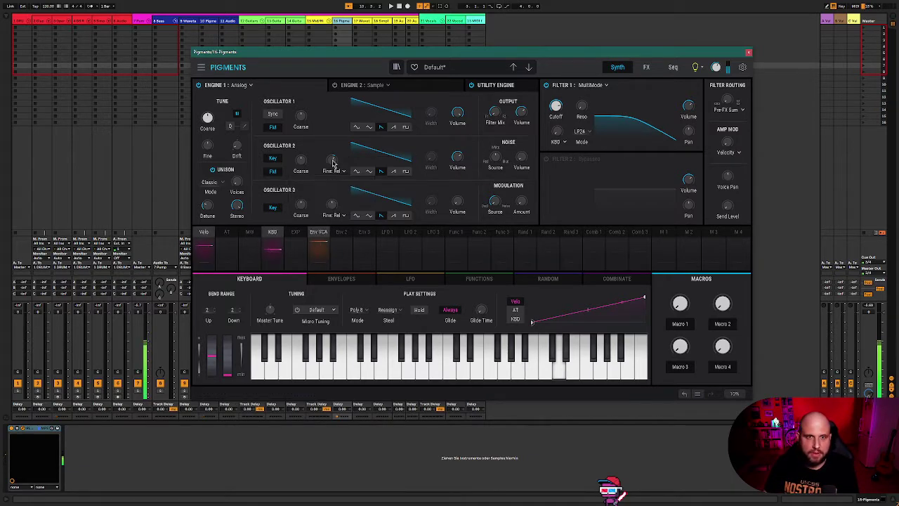
{"action": "left_click", "coordinate": [341, 171]}
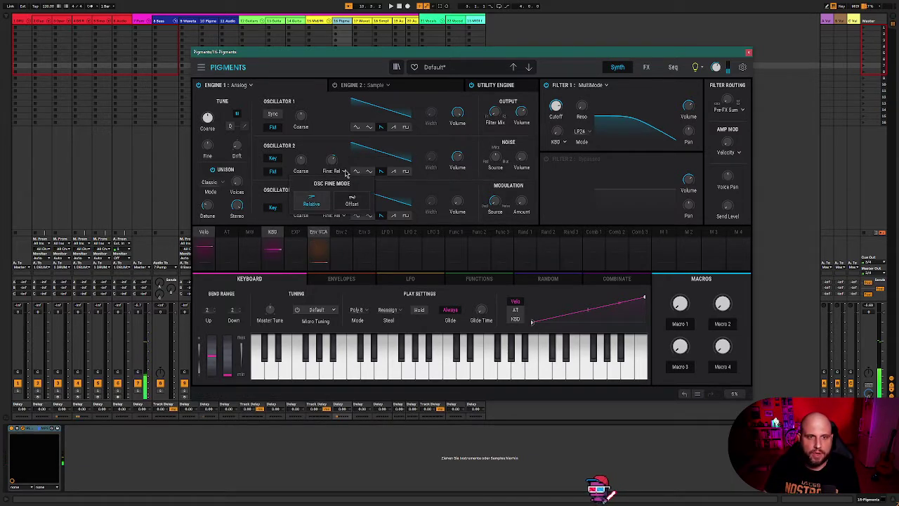
{"action": "left_click", "coordinate": [351, 201]}
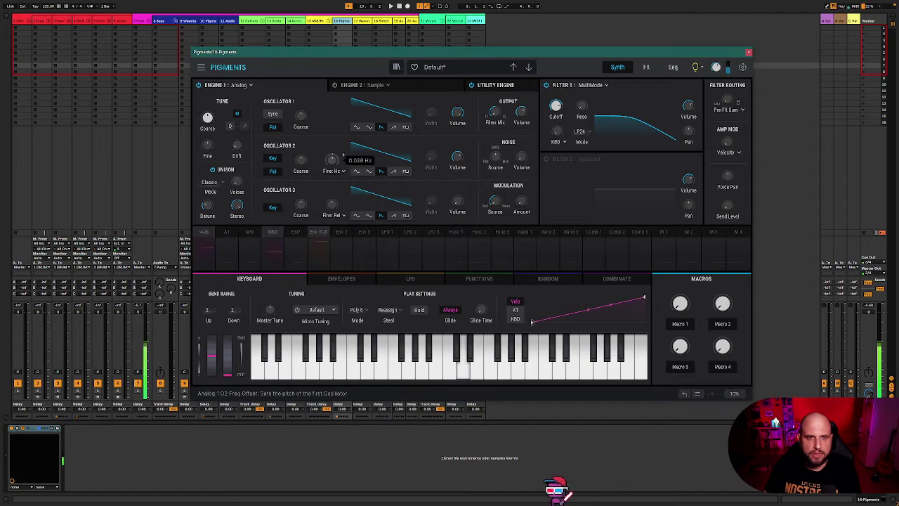
{"action": "left_click", "coordinate": [333, 215]}
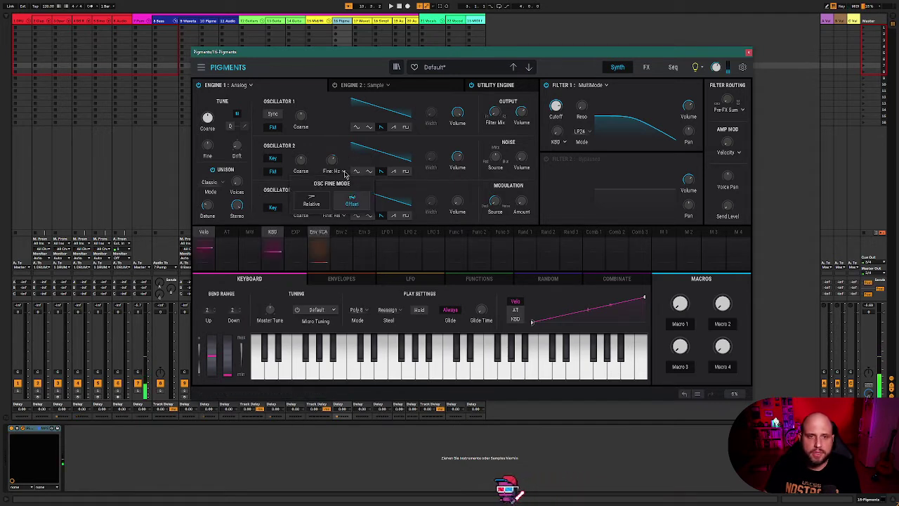
{"action": "left_click", "coordinate": [324, 201]}
{"action": "left_click", "coordinate": [343, 171]}
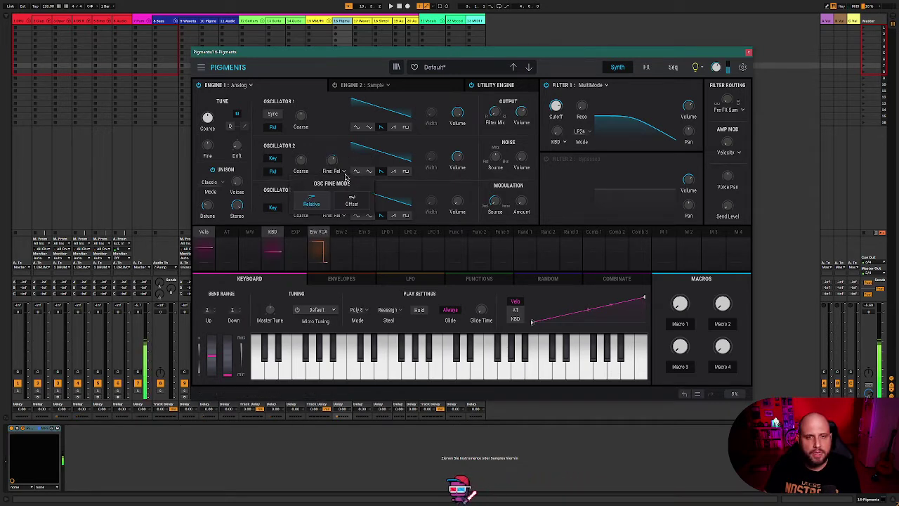
{"action": "left_click", "coordinate": [364, 201]}
{"action": "left_click_drag", "start_coordinate": [333, 159], "coordinate": [345, 153]}
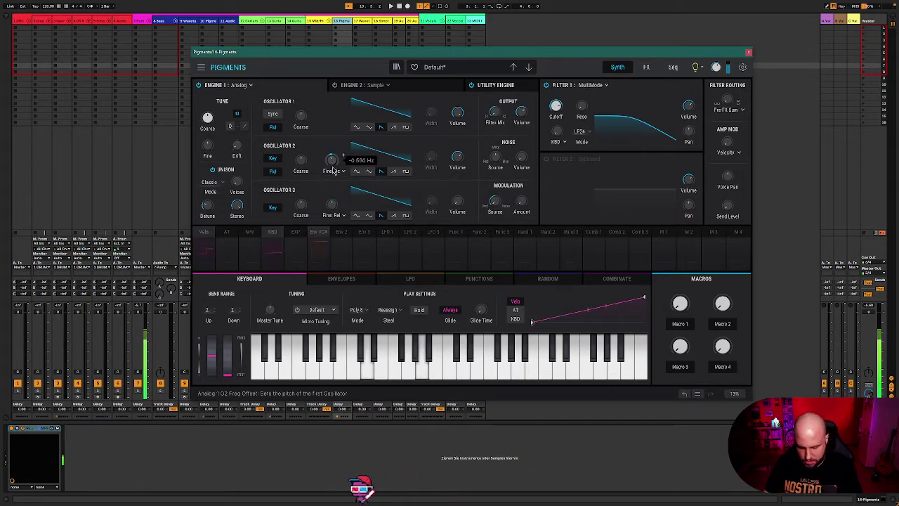
Step: Set Oscillator 3's fine tuning mode to Offset, and bring the oscillator in with raised volume and a square waveform
{"action": "left_click", "coordinate": [342, 215]}
{"action": "left_click", "coordinate": [364, 246]}
{"action": "left_click", "coordinate": [342, 215]}
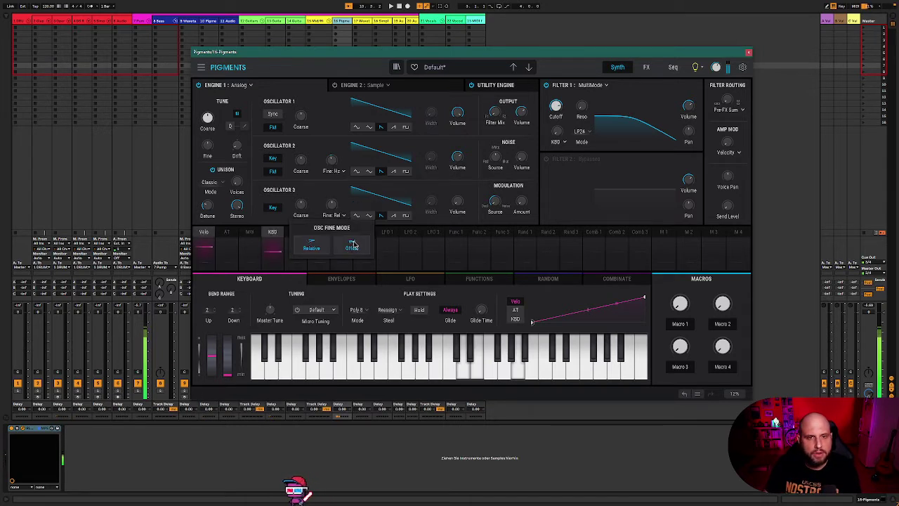
{"action": "left_click", "coordinate": [358, 245]}
{"action": "mouse_move", "coordinate": [465, 197]}
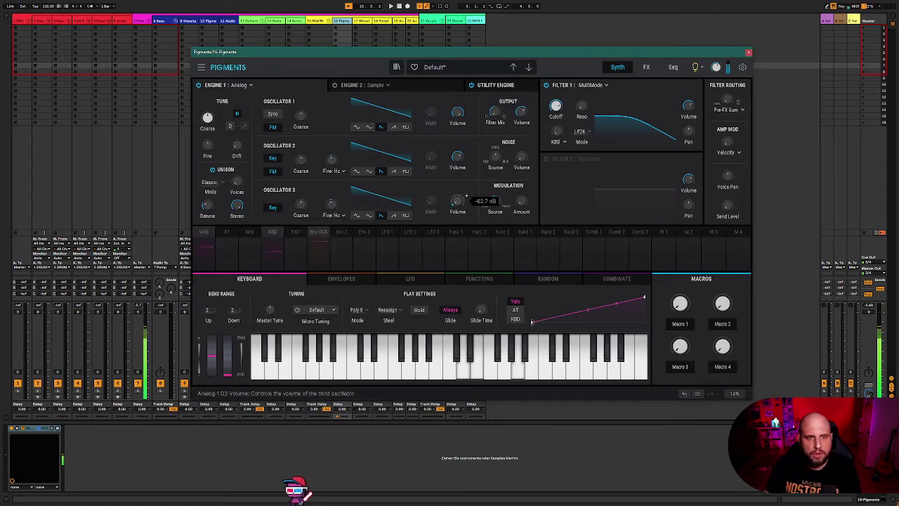
{"action": "left_click", "coordinate": [406, 215]}
Step: Sweep Filter 1's cutoff down to about 811 Hz and back up, and view the available filter types
{"action": "mouse_move", "coordinate": [563, 102]}
{"action": "scroll", "coordinate": [564, 102], "scroll_direction": "down", "scroll_amount": 5}
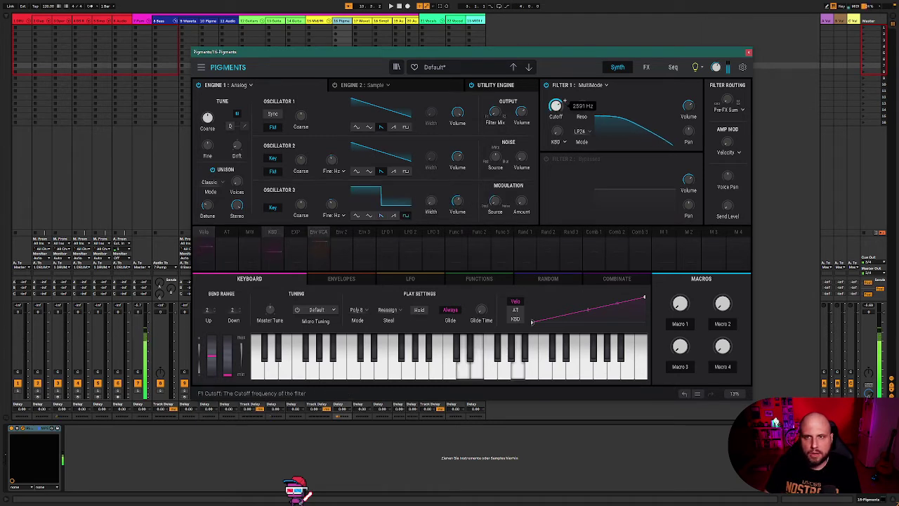
{"action": "scroll", "coordinate": [565, 101], "scroll_direction": "down", "scroll_amount": 3}
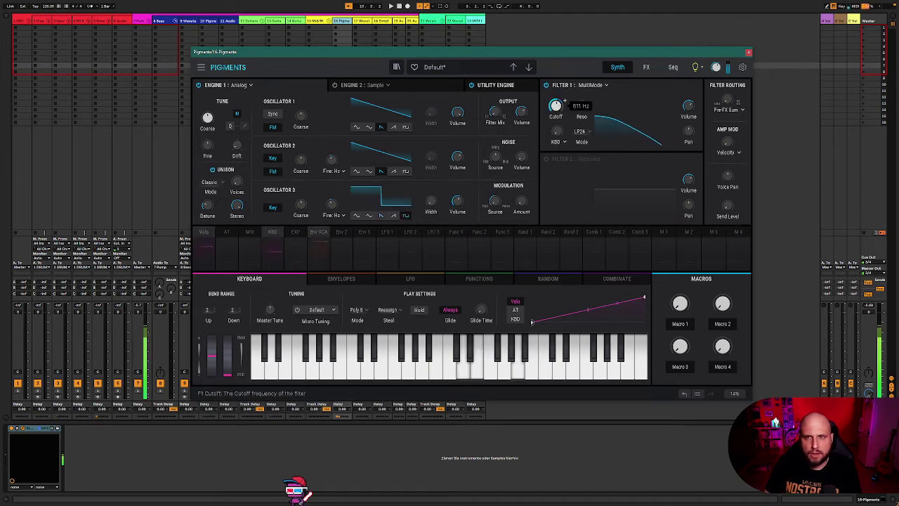
{"action": "scroll", "coordinate": [565, 101], "scroll_direction": "up", "scroll_amount": 6}
{"action": "left_click", "coordinate": [586, 84]}
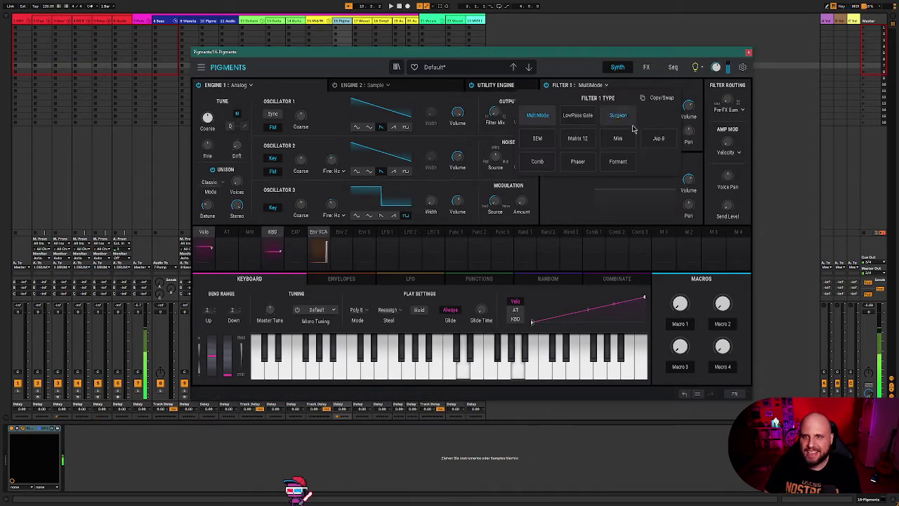
{"action": "key", "text": "Escape"}
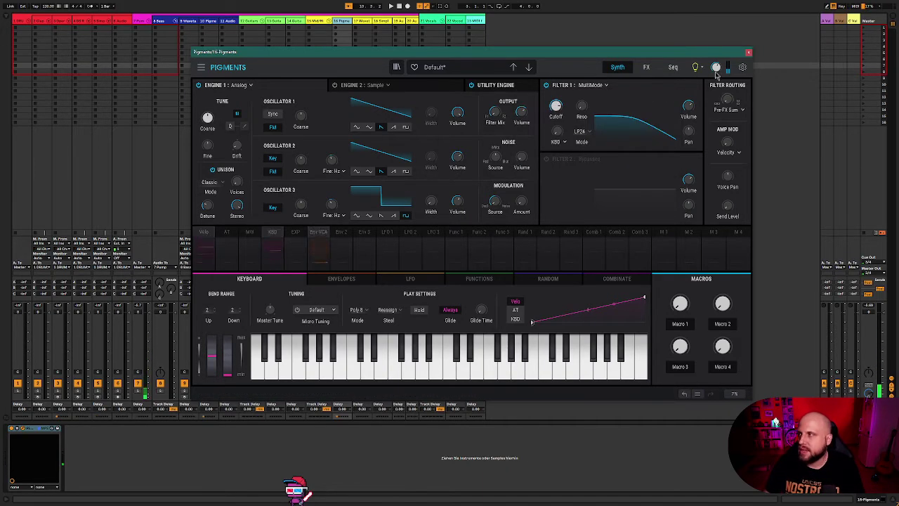
Step: Close the Pigments window and set the project tempo to 90 BPM
{"action": "left_click", "coordinate": [749, 54]}
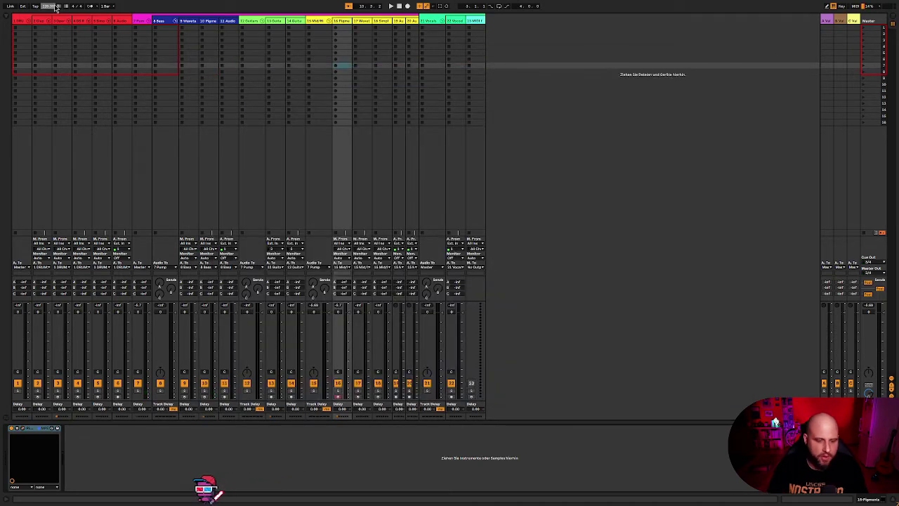
{"action": "left_click", "coordinate": [56, 8]}
{"action": "type", "text": "100"}
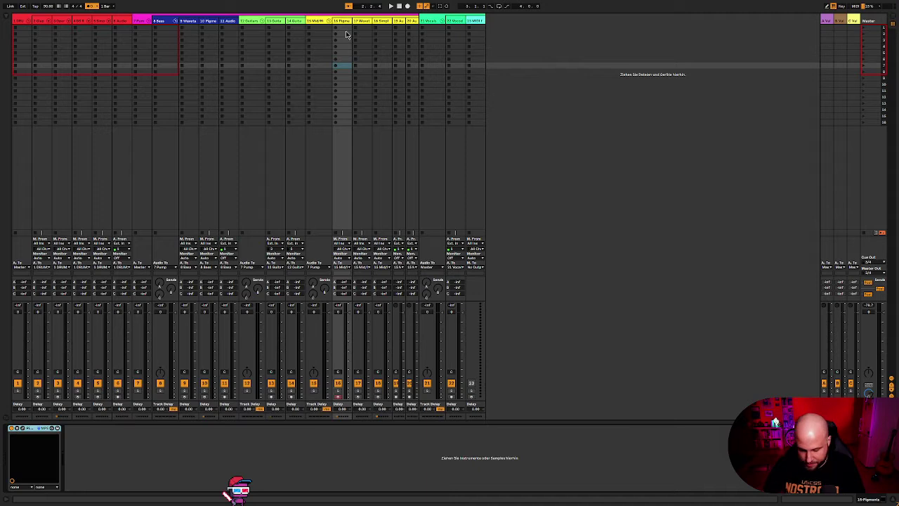
Step: Reopen Pigments and change Filter 1 to the Jup-8 type in LP12 mode
{"action": "left_click", "coordinate": [24, 428]}
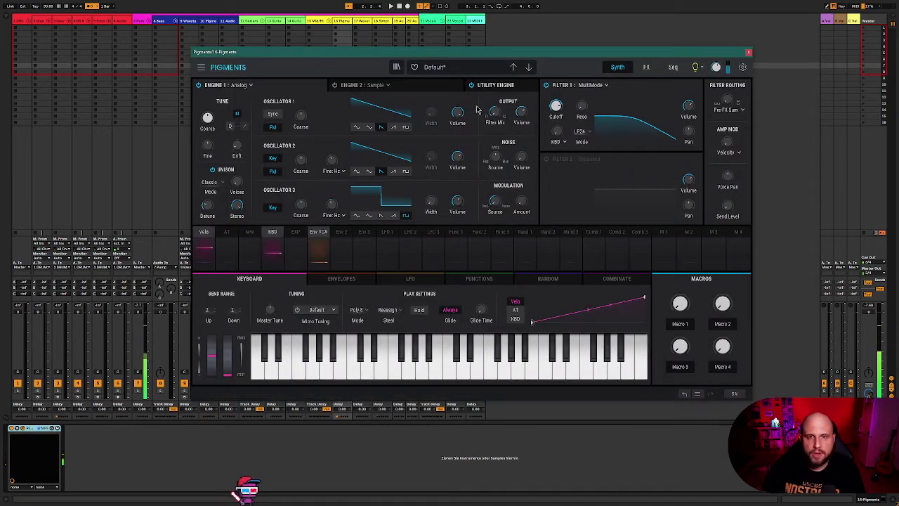
{"action": "left_click", "coordinate": [596, 86]}
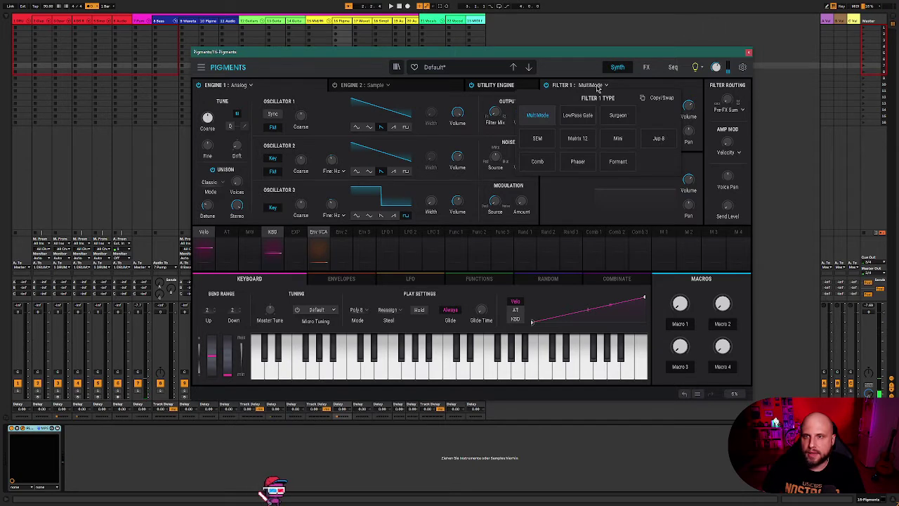
{"action": "left_click", "coordinate": [658, 138]}
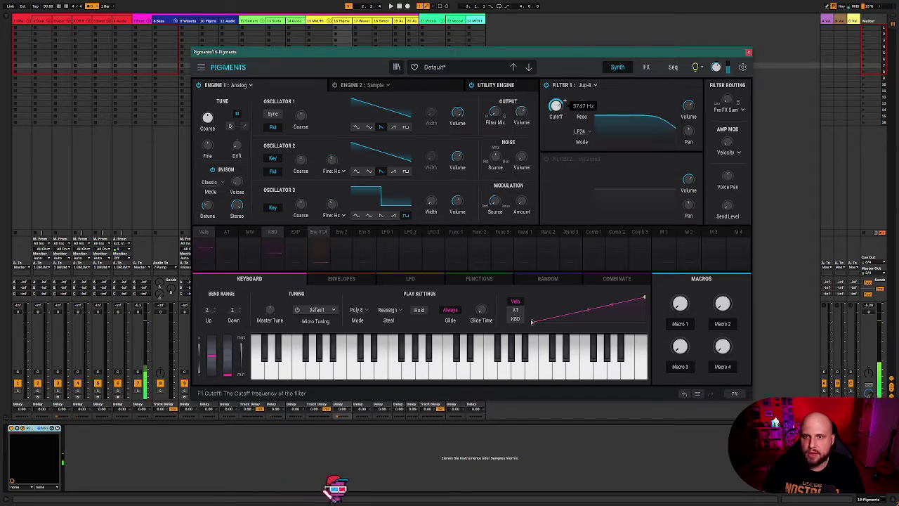
{"action": "left_click", "coordinate": [579, 131]}
{"action": "left_click", "coordinate": [561, 163]}
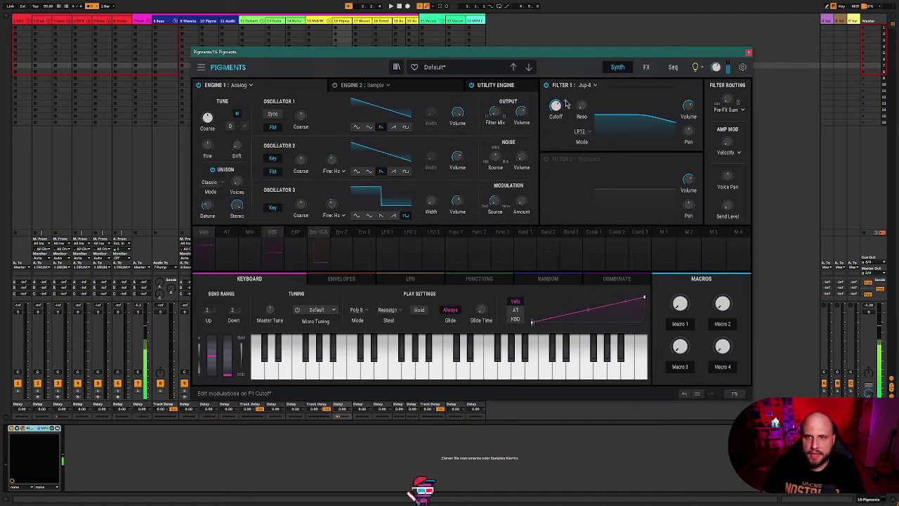
Step: Modulate Filter 1's cutoff with Env 2 by 0.23, and lengthen Env VCA's attack and release and Env 2's decay and release
{"action": "left_click", "coordinate": [556, 104]}
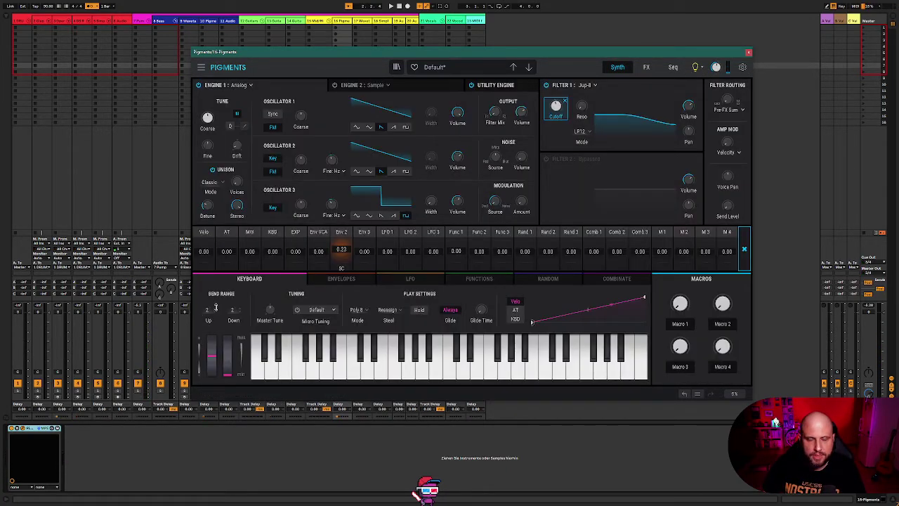
{"action": "left_click", "coordinate": [342, 280]}
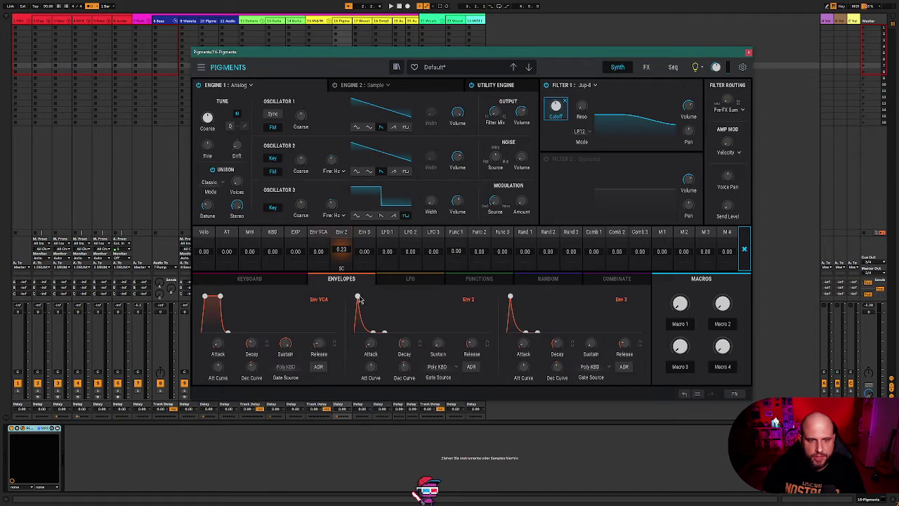
{"action": "left_click_drag", "start_coordinate": [210, 297], "coordinate": [233, 324]}
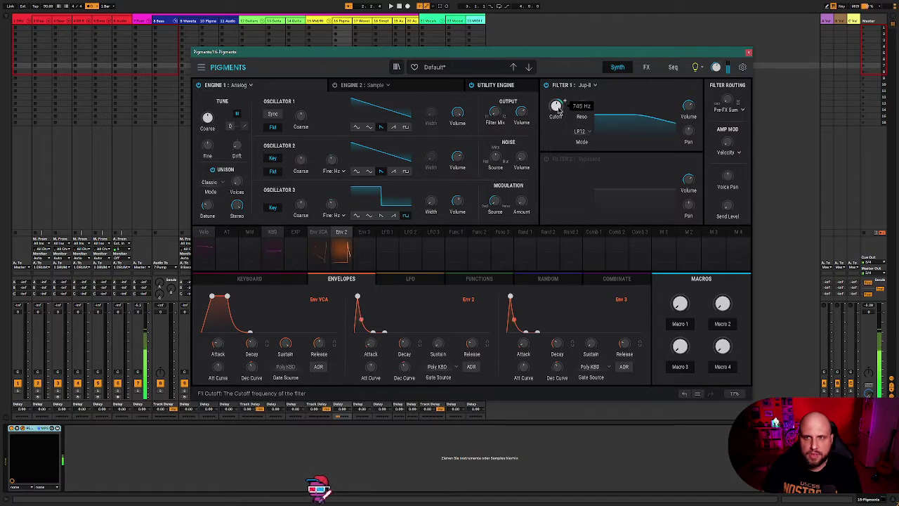
{"action": "left_click_drag", "start_coordinate": [374, 331], "coordinate": [405, 336]}
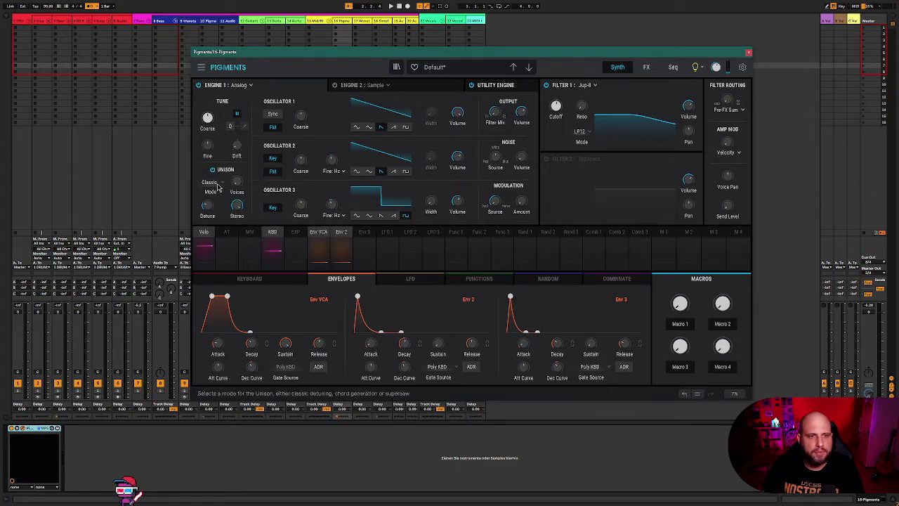
Step: Raise the number of unison voices in Engine 1 to about 2
{"action": "left_click_drag", "start_coordinate": [235, 184], "coordinate": [245, 176]}
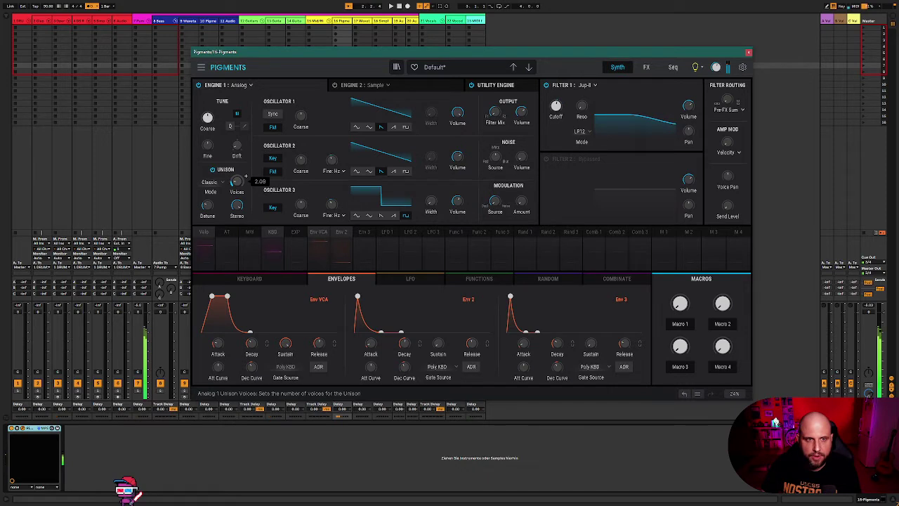
{"action": "mouse_move", "coordinate": [343, 201]}
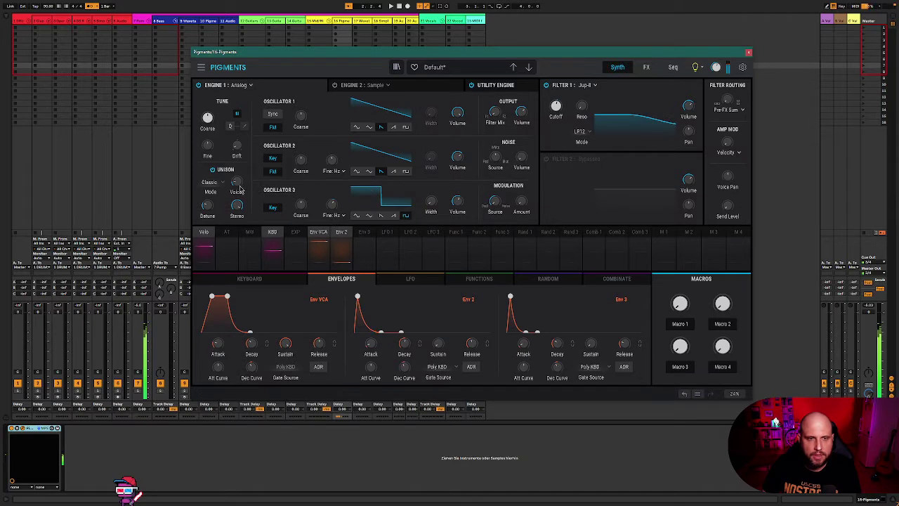
Step: Turn off the AUX effects bus and clear the Reverb from FX A's second slot
{"action": "mouse_move", "coordinate": [245, 177]}
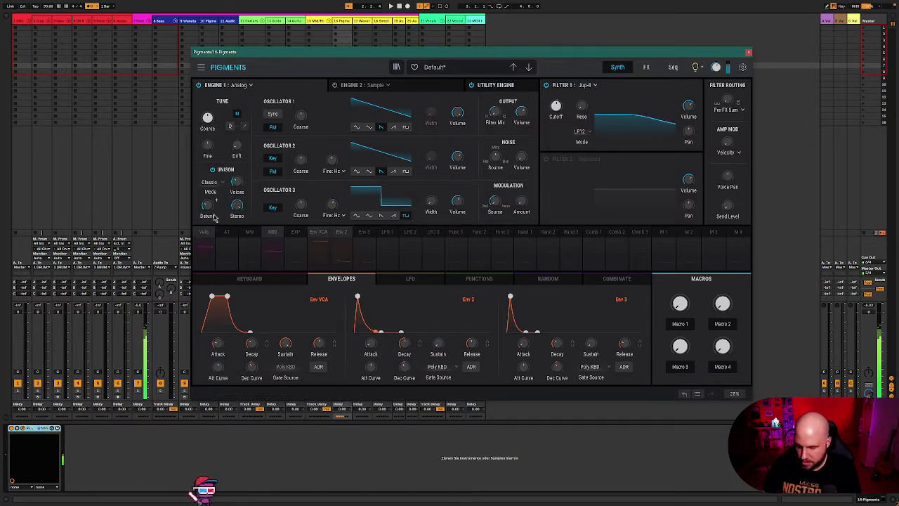
{"action": "left_click", "coordinate": [646, 68]}
{"action": "left_click", "coordinate": [617, 67]}
{"action": "left_click", "coordinate": [646, 68]}
{"action": "left_click", "coordinate": [264, 184]}
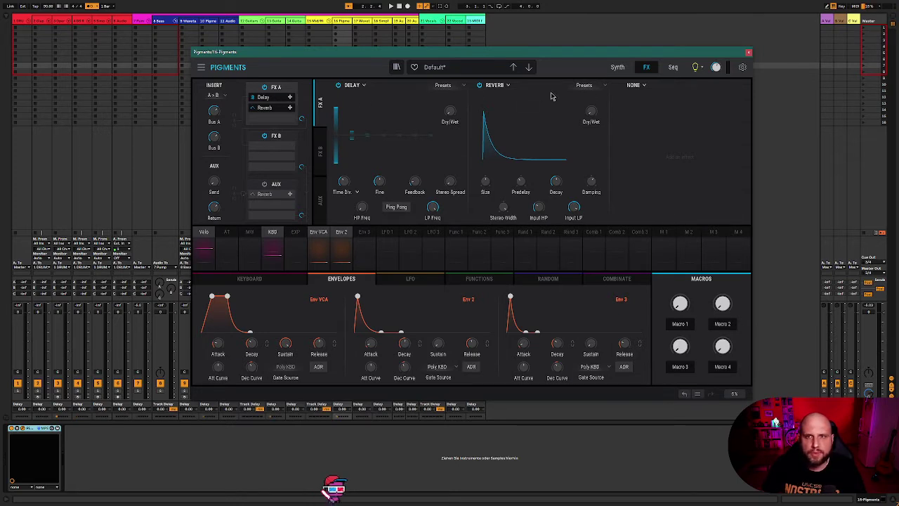
{"action": "left_click", "coordinate": [494, 85]}
{"action": "left_click", "coordinate": [508, 98]}
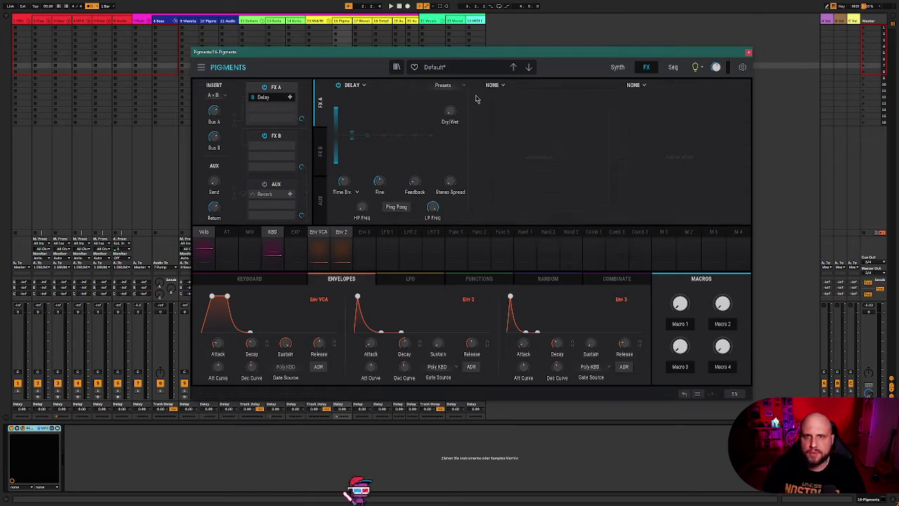
Step: Replace FX A's Delay with Chorus JUN-6 using the Lo-Fi preset, and compare the sound with the chorus bypassed and active
{"action": "left_click", "coordinate": [354, 86]}
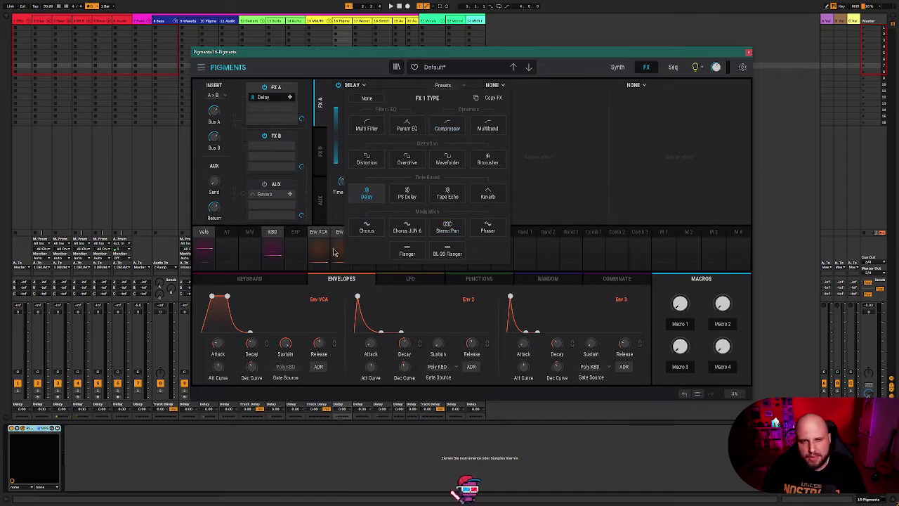
{"action": "left_click", "coordinate": [408, 229]}
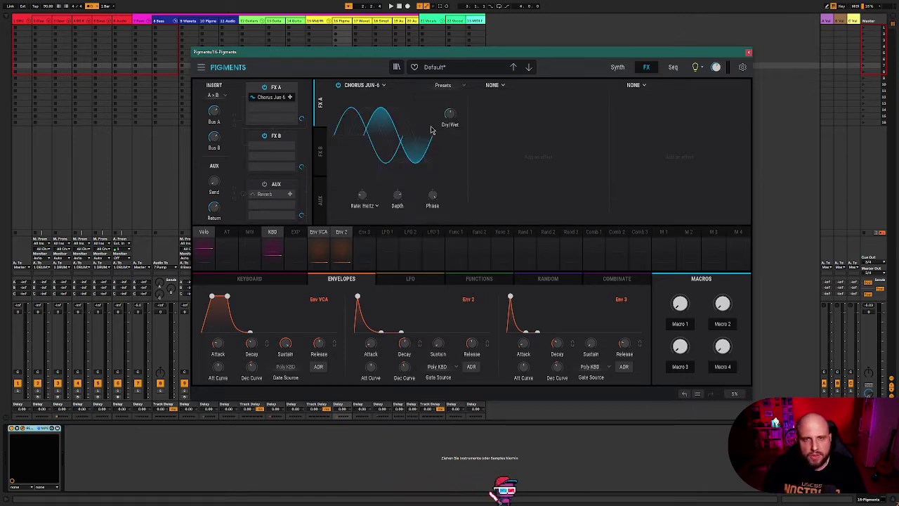
{"action": "left_click", "coordinate": [454, 87]}
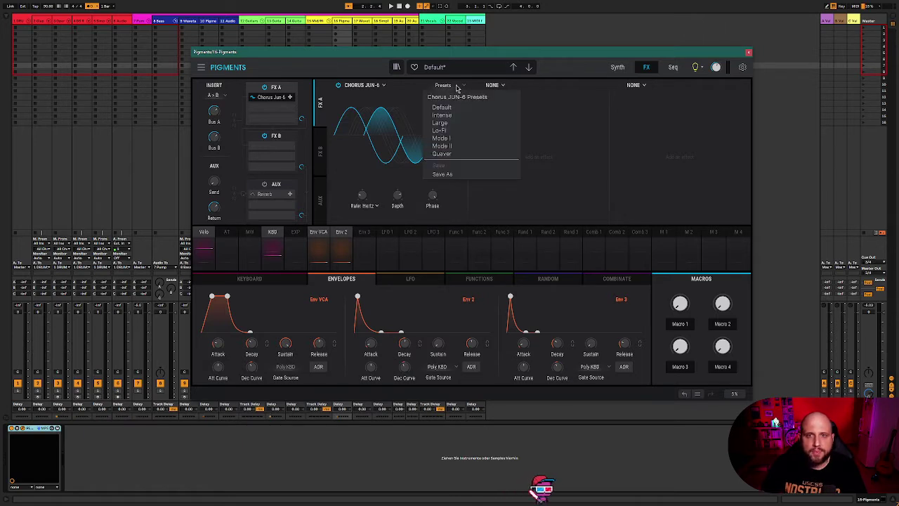
{"action": "left_click", "coordinate": [441, 131]}
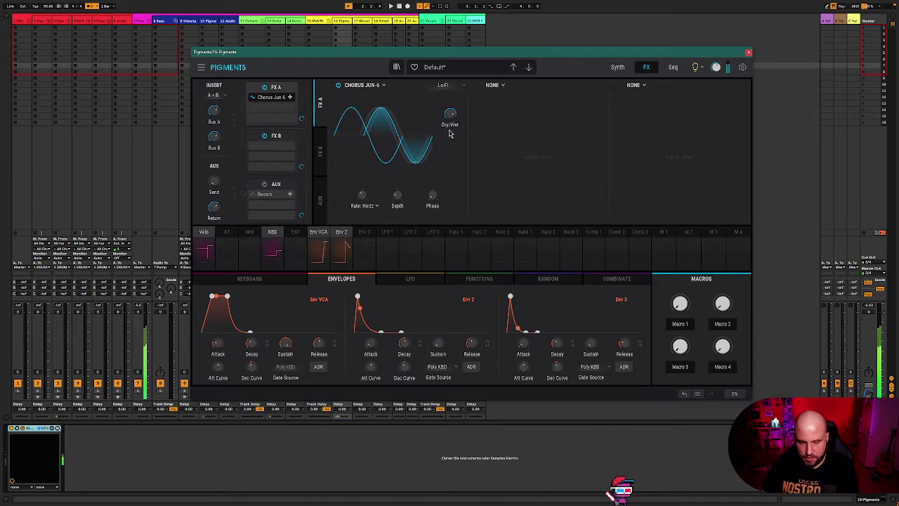
{"action": "left_click", "coordinate": [338, 86]}
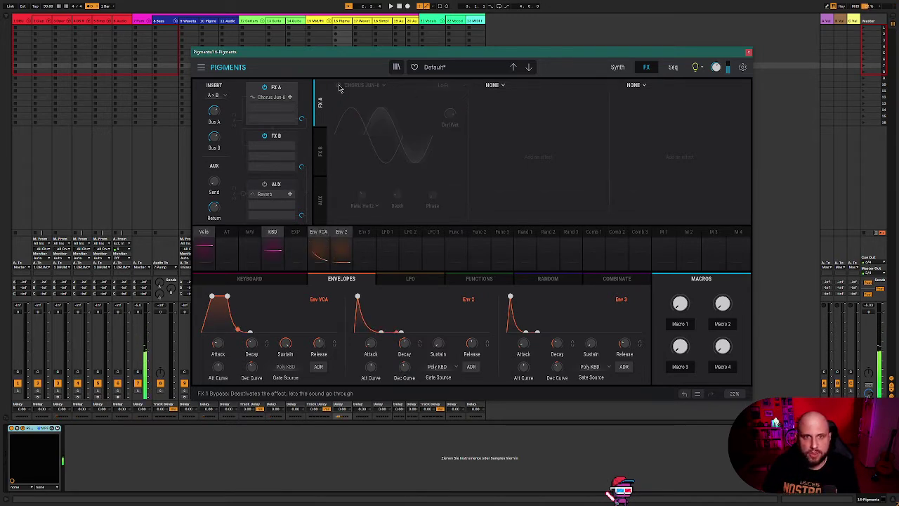
{"action": "left_click", "coordinate": [338, 85]}
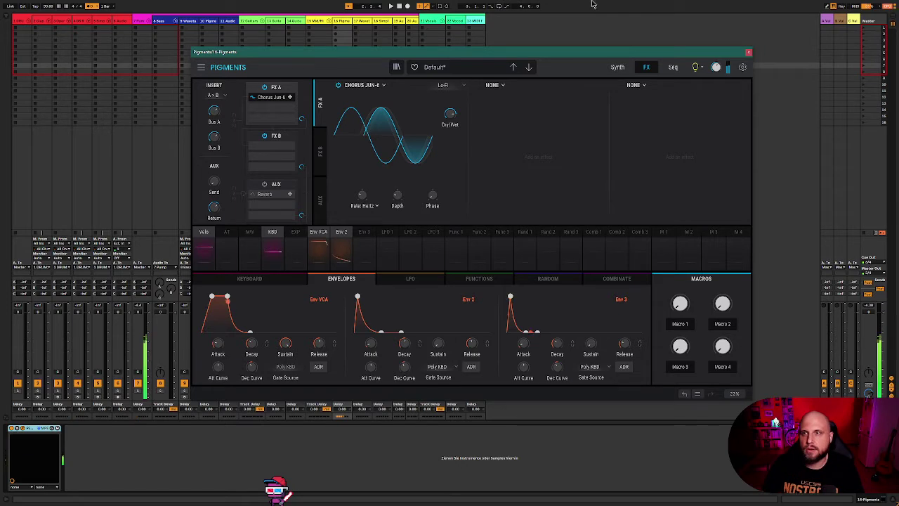
Step: Add a Distortion effect with the Subtle preset in FX A's second slot
{"action": "left_click", "coordinate": [493, 85]}
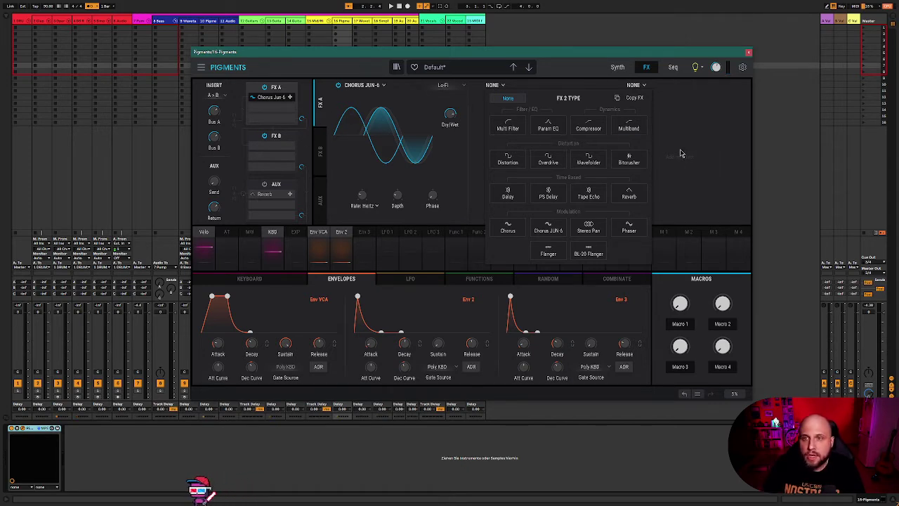
{"action": "left_click", "coordinate": [508, 162]}
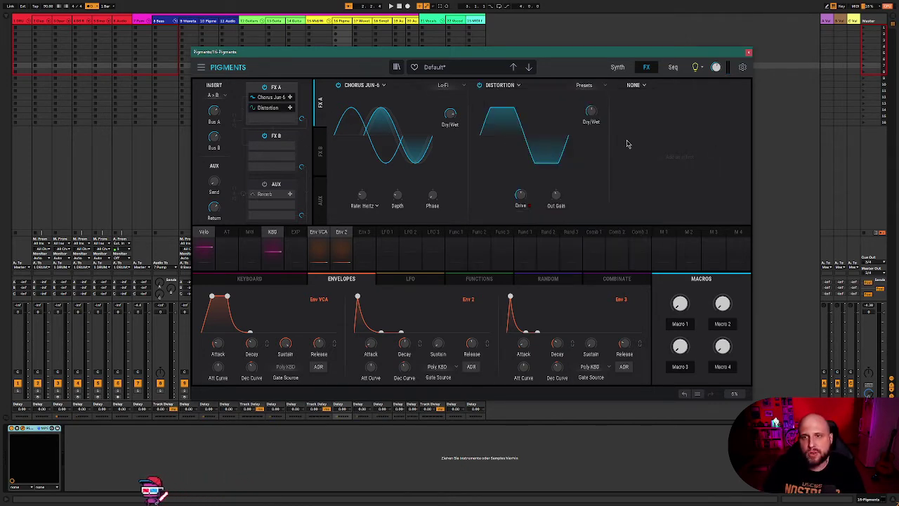
{"action": "left_click", "coordinate": [586, 85]}
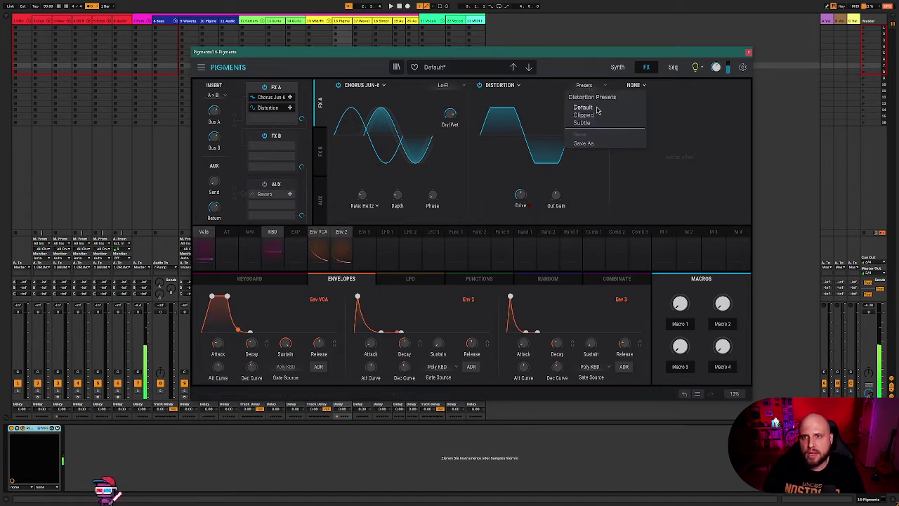
{"action": "left_click", "coordinate": [582, 123]}
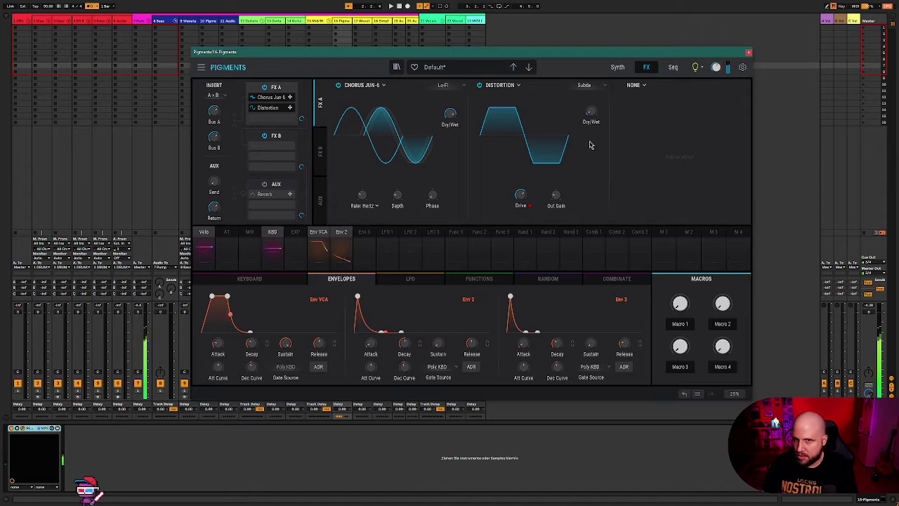
Step: Add a Multiband compressor with the Bring up Highs preset in FX A's third slot
{"action": "left_click", "coordinate": [642, 85]}
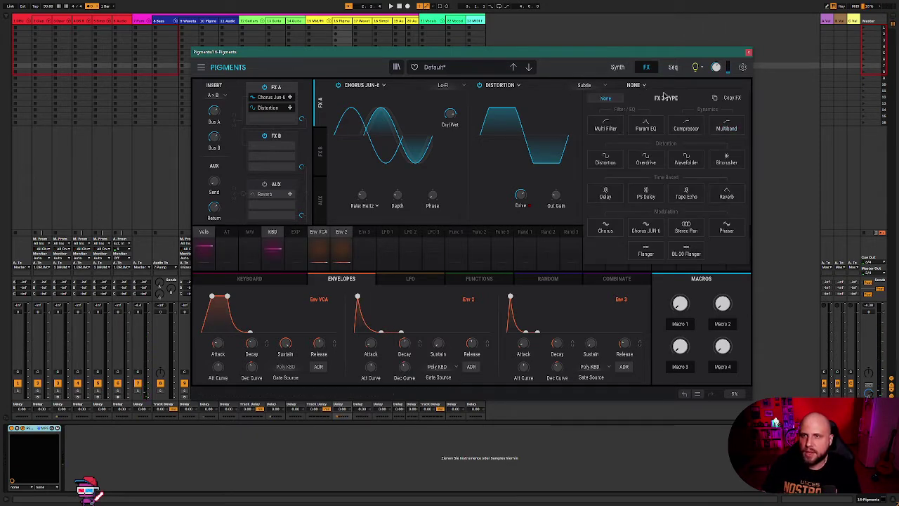
{"action": "left_click", "coordinate": [726, 127]}
{"action": "left_click", "coordinate": [725, 85]}
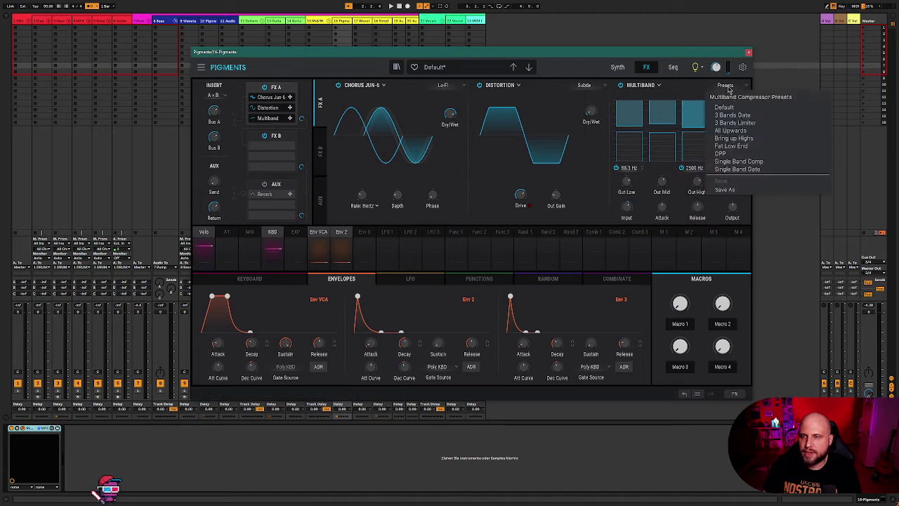
{"action": "left_click", "coordinate": [748, 139]}
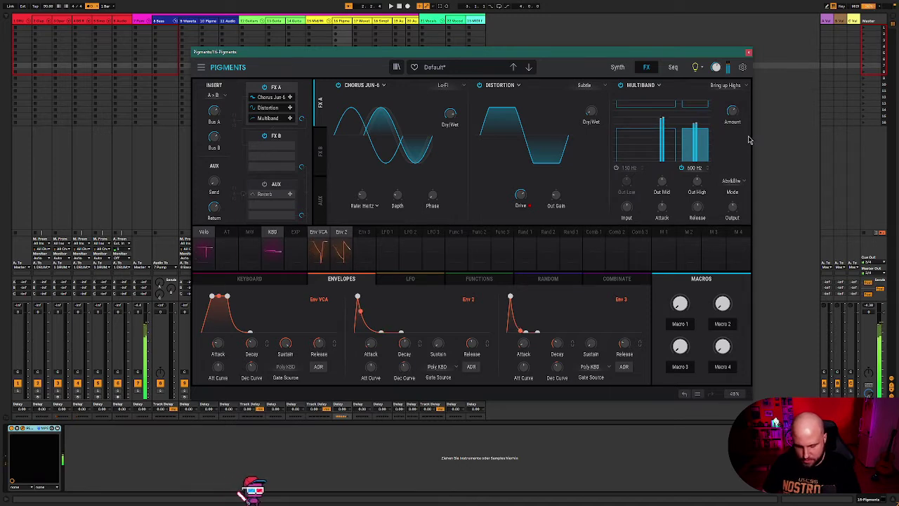
Step: Raise Filter 1's resonance slightly and lengthen Env 2's attack
{"action": "left_click", "coordinate": [617, 67]}
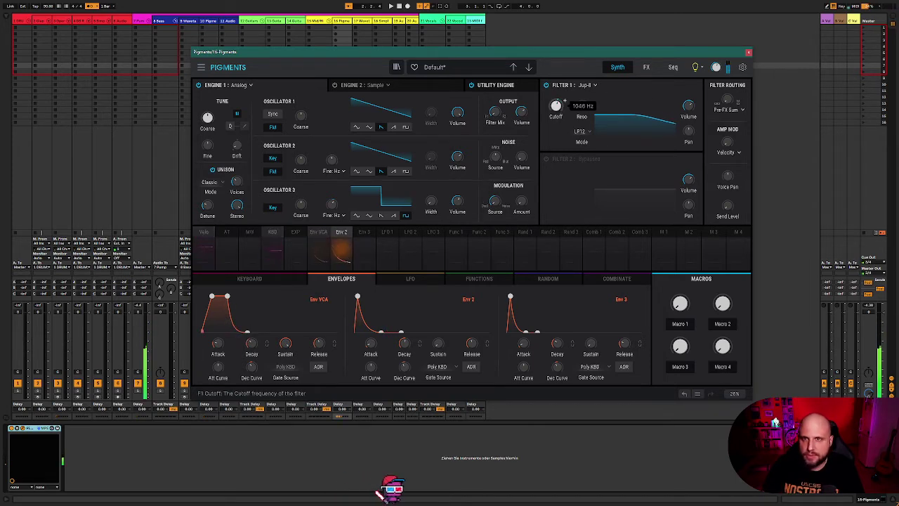
{"action": "left_click_drag", "start_coordinate": [581, 111], "coordinate": [582, 106]}
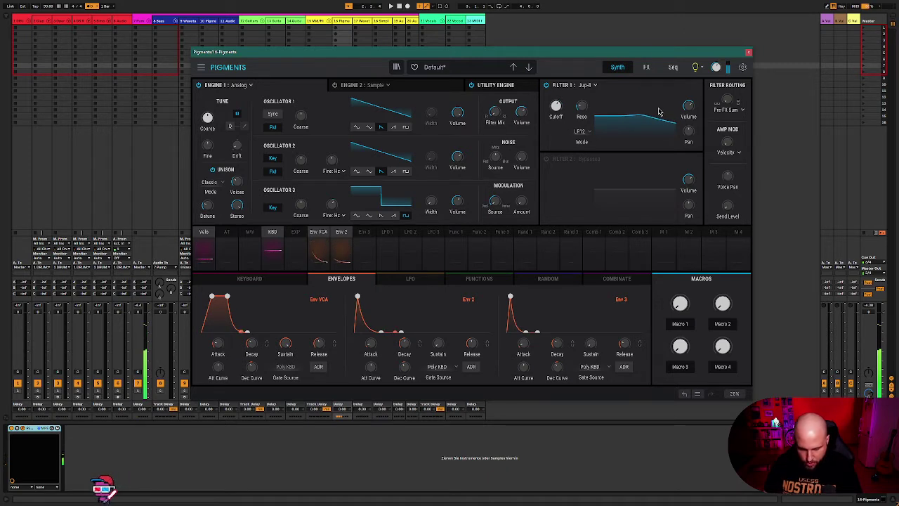
{"action": "left_click_drag", "start_coordinate": [358, 296], "coordinate": [372, 299]}
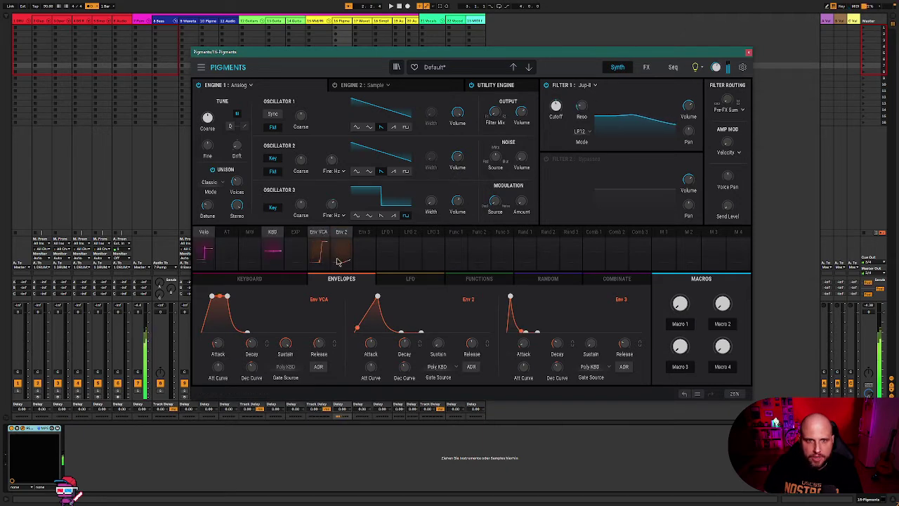
Step: Set Env 2's modulation of Filter 1's cutoff to 0.36, and give Env 2 a longer decay and higher sustain
{"action": "left_click", "coordinate": [561, 102]}
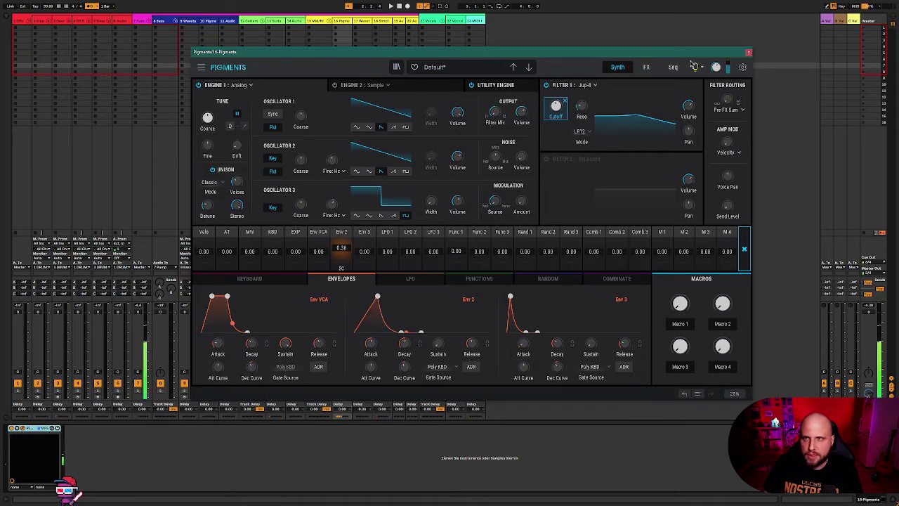
{"action": "left_click", "coordinate": [646, 68]}
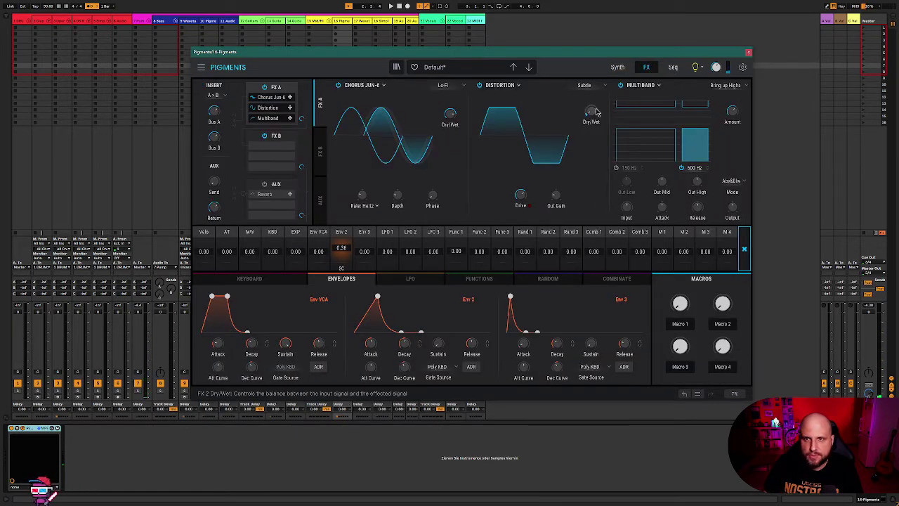
{"action": "mouse_move", "coordinate": [524, 195]}
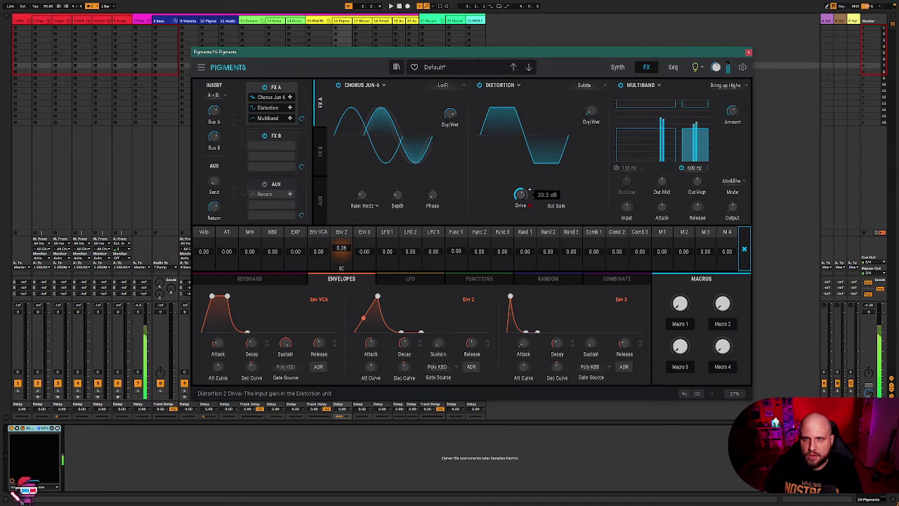
{"action": "left_click", "coordinate": [617, 66]}
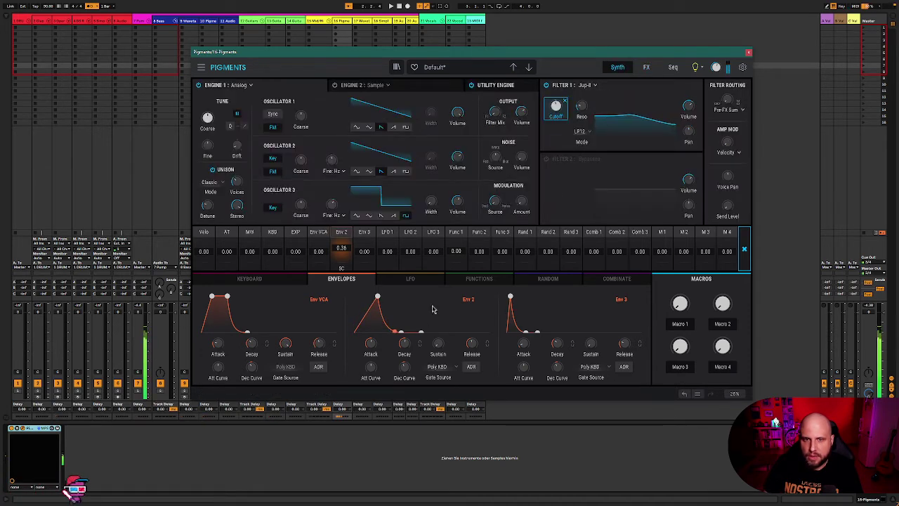
{"action": "left_click_drag", "start_coordinate": [401, 333], "coordinate": [409, 317]}
{"action": "mouse_move", "coordinate": [558, 109]}
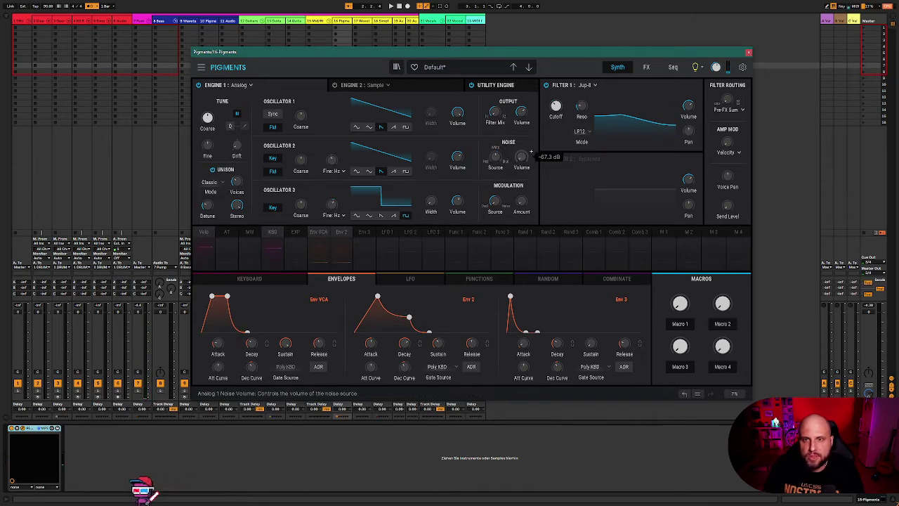
Step: Raise Engine 1's noise volume and switch its unison to Super mode with a mix of about 0.61
{"action": "scroll", "coordinate": [531, 152], "scroll_direction": "up", "scroll_amount": 3}
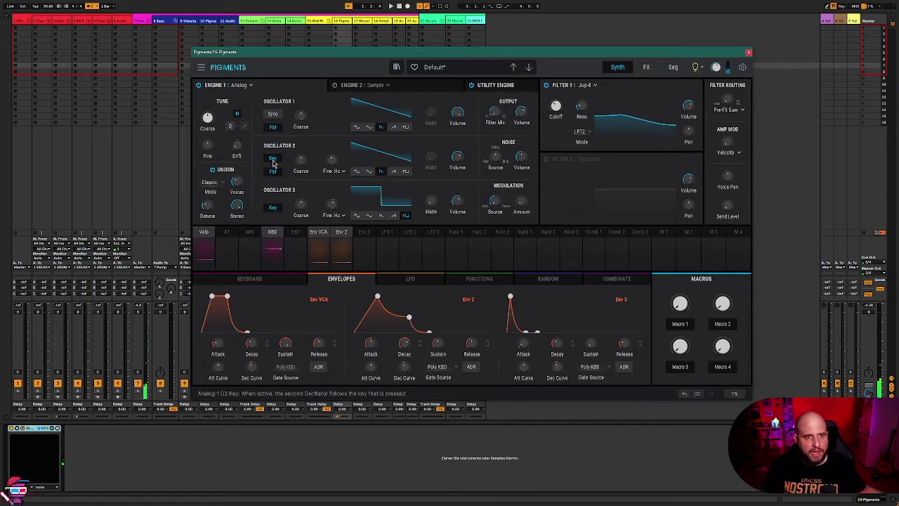
{"action": "left_click", "coordinate": [220, 183]}
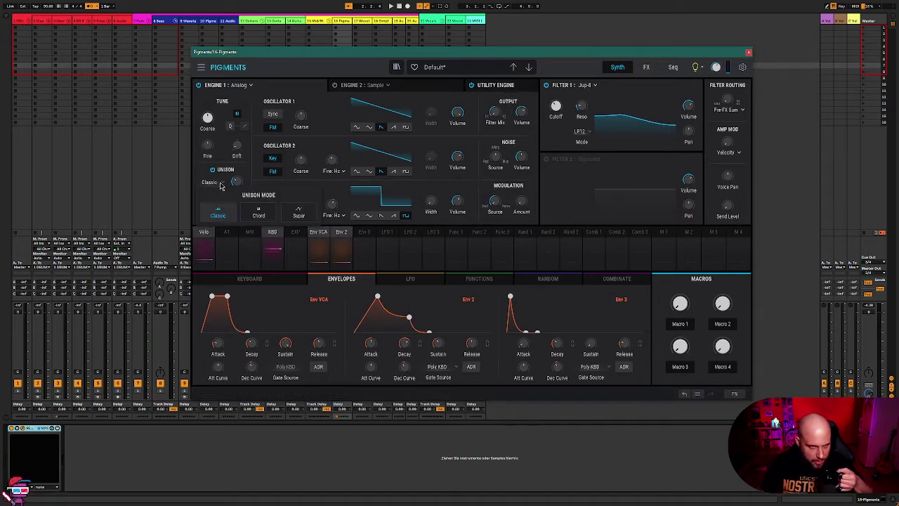
{"action": "left_click", "coordinate": [298, 212]}
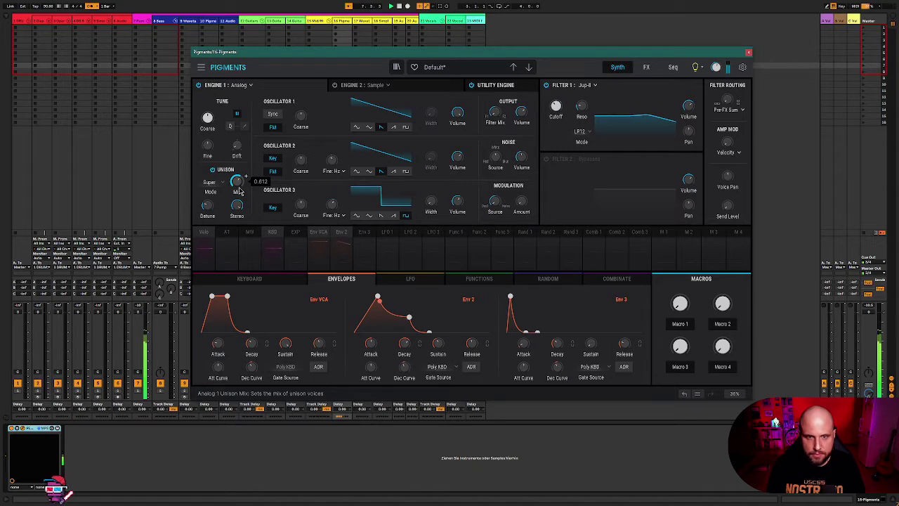
Step: Close the Pigments window and record a clip into the first slot of track 16
{"action": "left_click", "coordinate": [748, 52]}
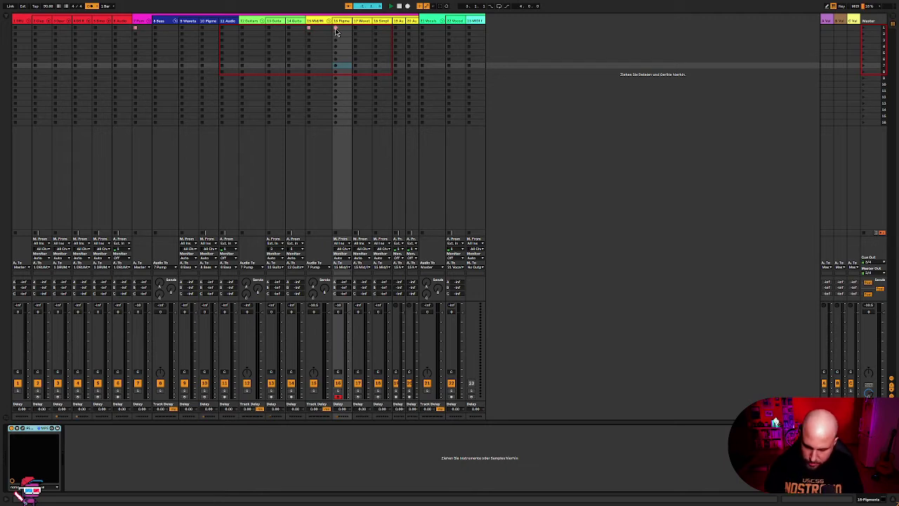
{"action": "left_click", "coordinate": [335, 29]}
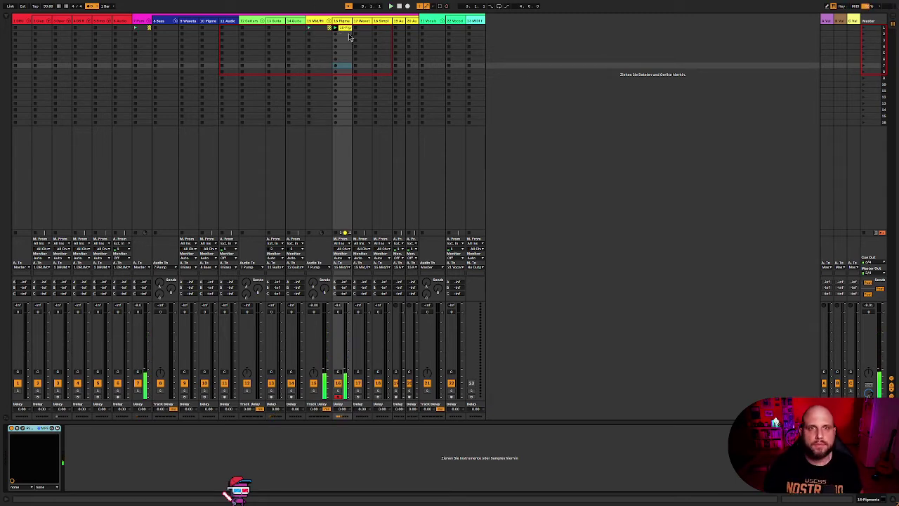
Step: Reopen Pigments, lengthen Env 2's attack, and give Env VCA a slightly longer decay and lower sustain
{"action": "left_click", "coordinate": [23, 431]}
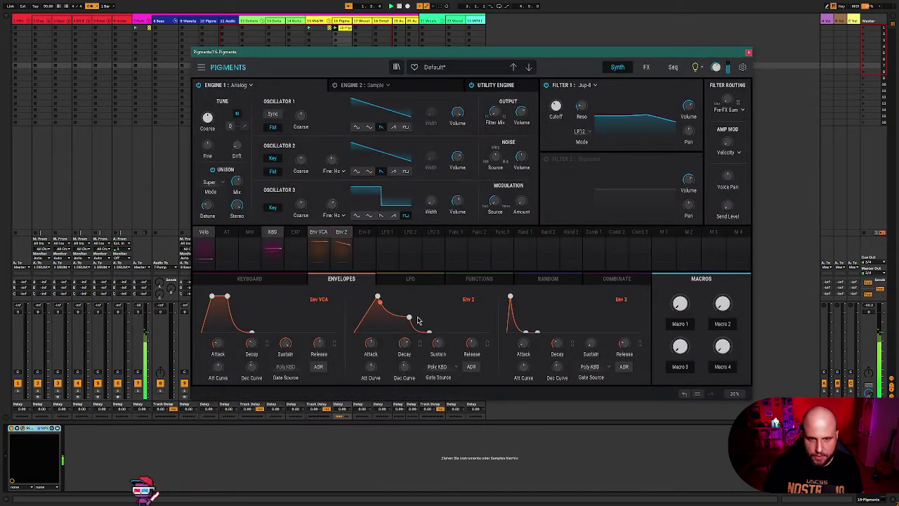
{"action": "left_click_drag", "start_coordinate": [378, 297], "coordinate": [387, 299]}
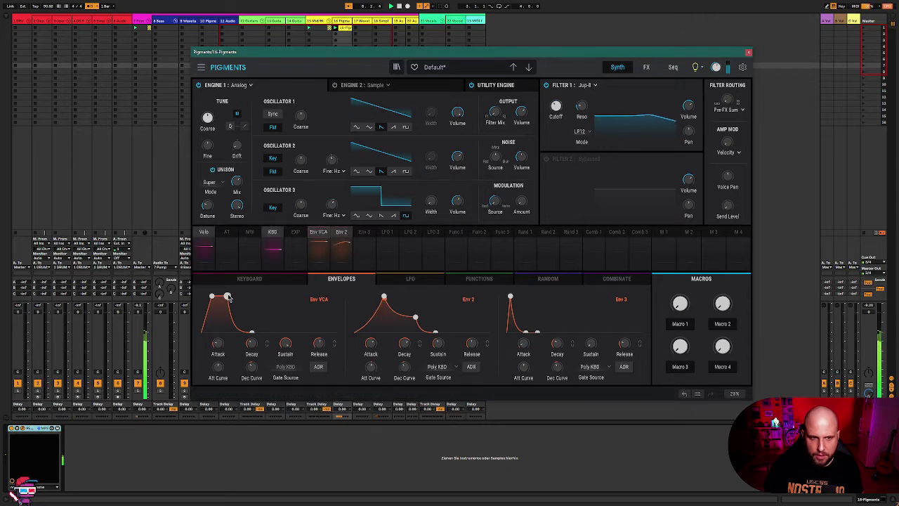
{"action": "left_click_drag", "start_coordinate": [229, 298], "coordinate": [232, 304]}
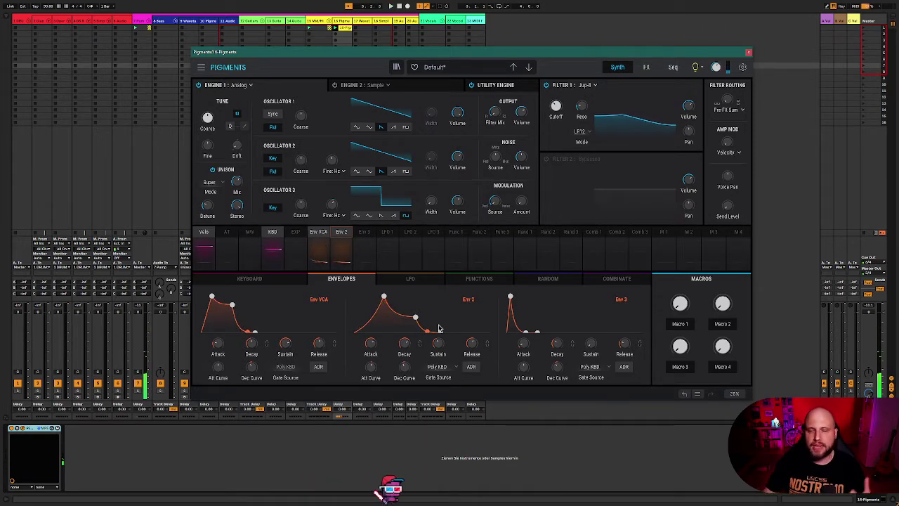
Step: Close track 16's Pigments window and open the Pigments instance on track 10
{"action": "left_click", "coordinate": [748, 52]}
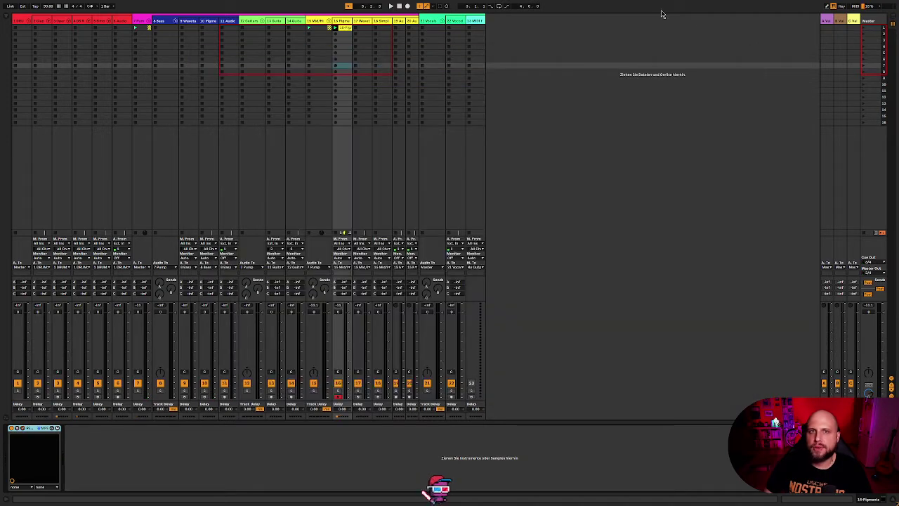
{"action": "left_click", "coordinate": [209, 25]}
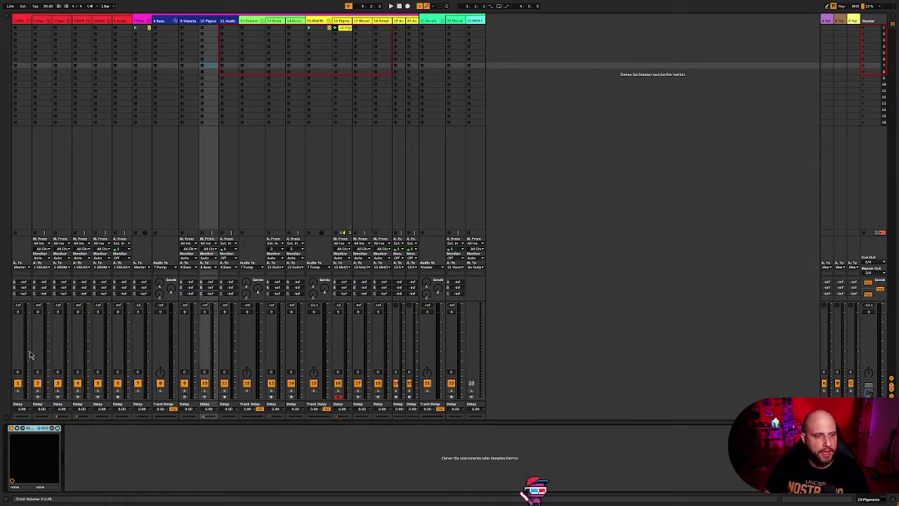
{"action": "left_click", "coordinate": [33, 428]}
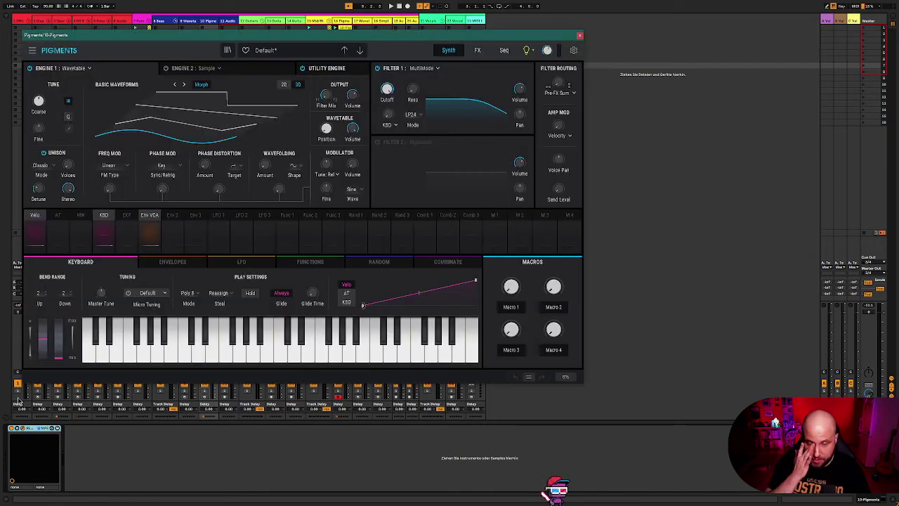
Step: Move the Pigments window clear of the tracks and switch recording input to track 10, disarming track 16
{"action": "left_click_drag", "start_coordinate": [359, 39], "coordinate": [488, 29]}
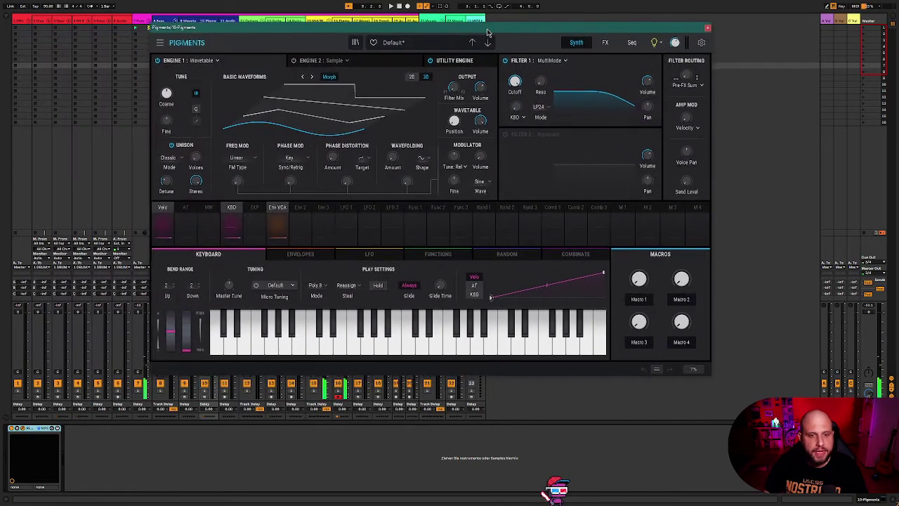
{"action": "left_click_drag", "start_coordinate": [426, 32], "coordinate": [501, 41]}
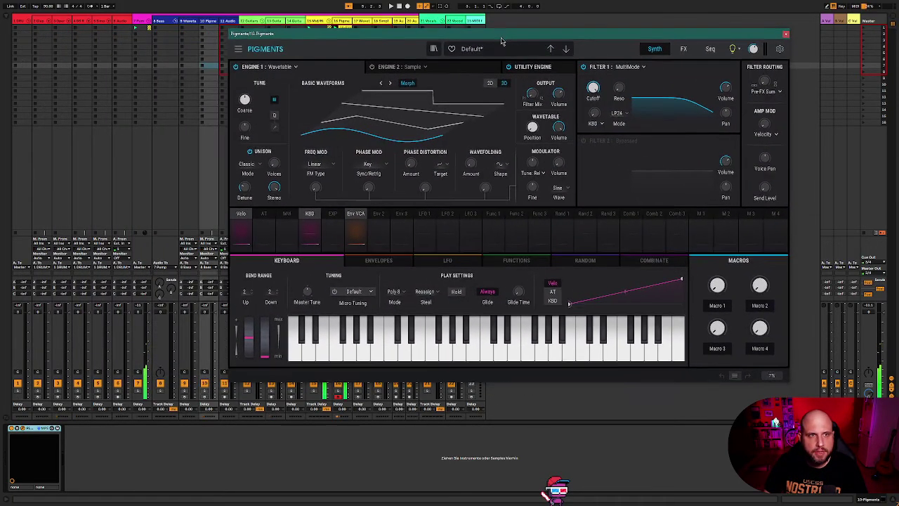
{"action": "left_click", "coordinate": [191, 403]}
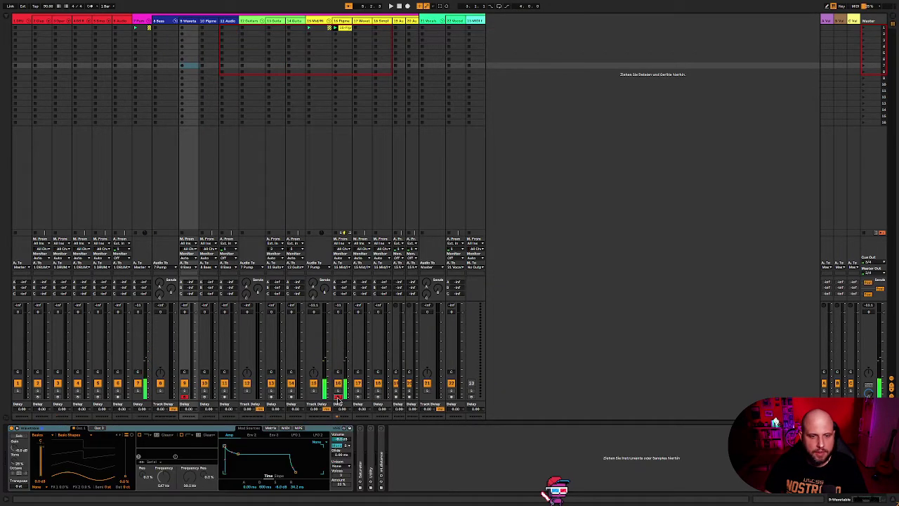
{"action": "left_click", "coordinate": [213, 26]}
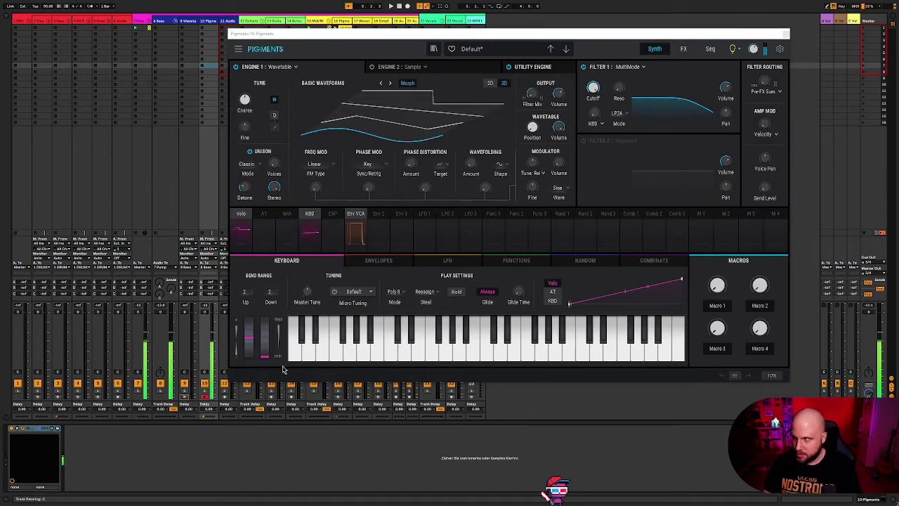
Step: Change Engine 1 of track 10's Pigments from Wavetable to Analog
{"action": "left_click", "coordinate": [279, 67]}
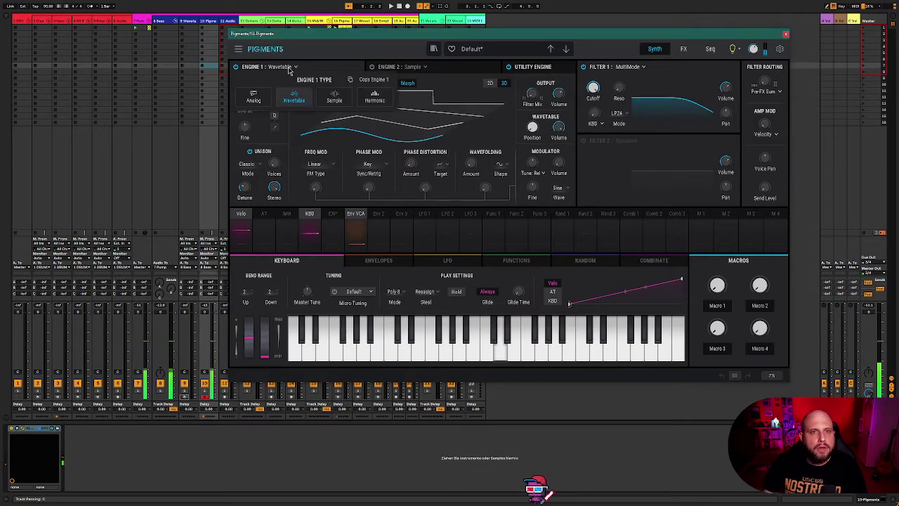
{"action": "left_click", "coordinate": [254, 97]}
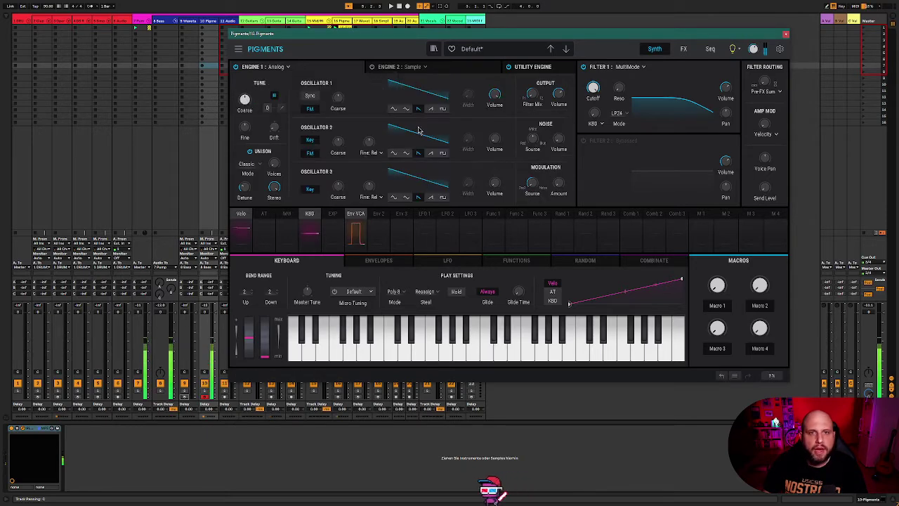
{"action": "left_click", "coordinate": [309, 138]}
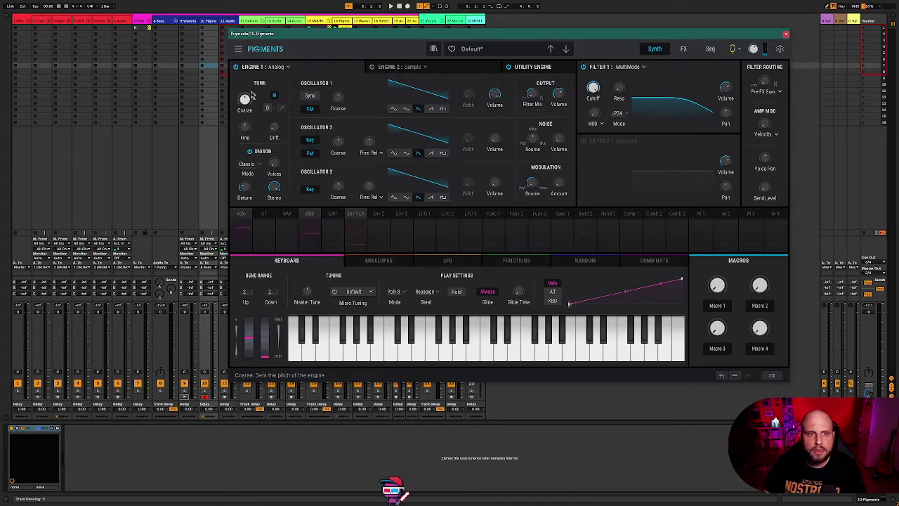
{"action": "mouse_move", "coordinate": [251, 103]}
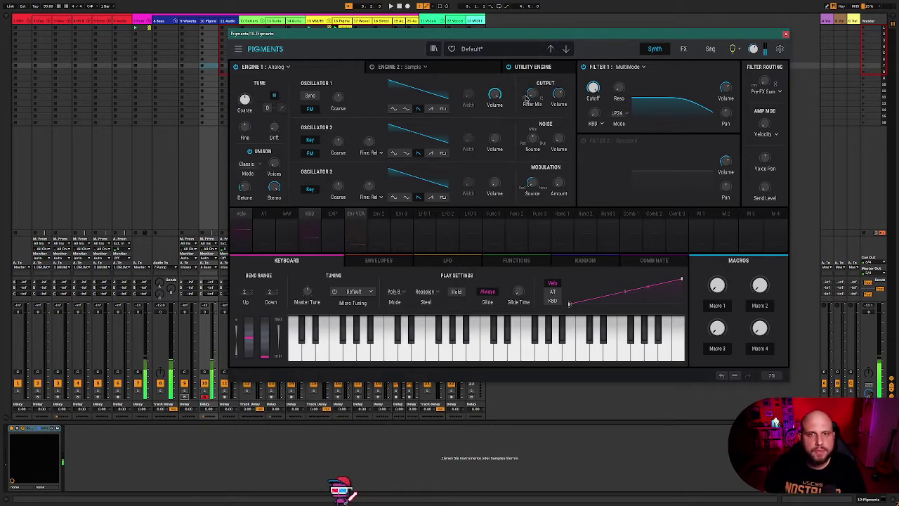
Step: Change Filter 1 from MultiMode to the Mini type
{"action": "left_click", "coordinate": [629, 68]}
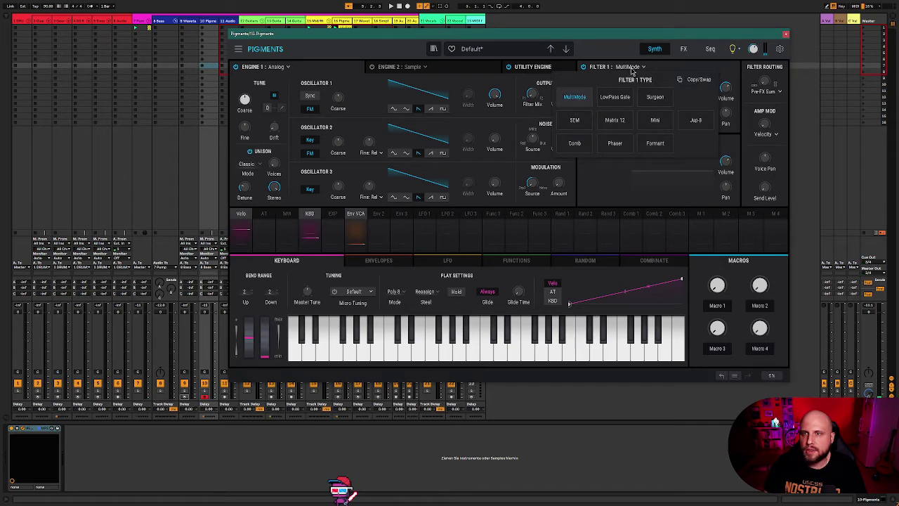
{"action": "left_click", "coordinate": [655, 120]}
{"action": "mouse_move", "coordinate": [597, 85]}
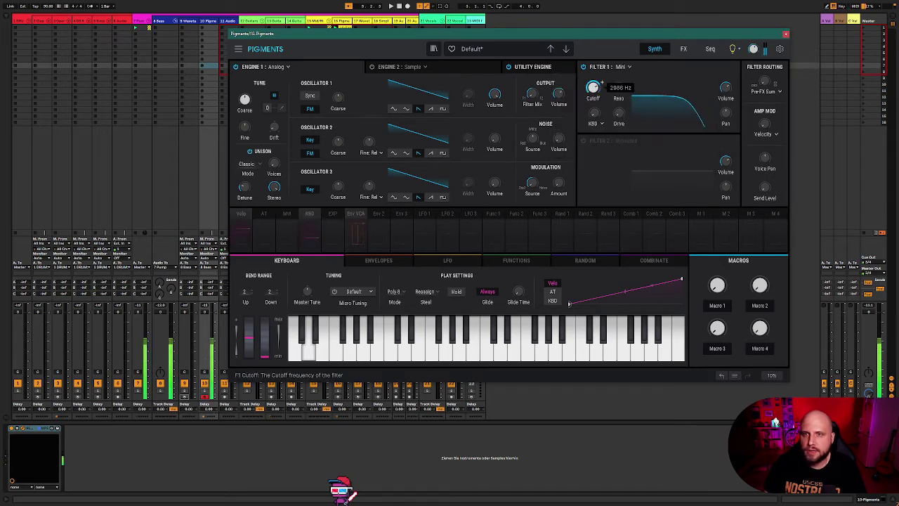
Step: Assign Env 2 as a modulator of Filter 1's cutoff and slightly lengthen Env 2's attack
{"action": "left_click", "coordinate": [384, 264]}
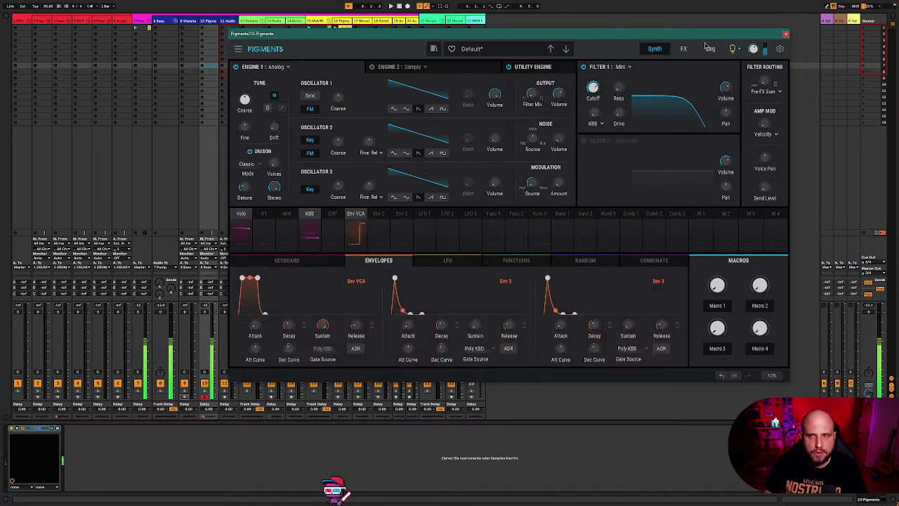
{"action": "left_click", "coordinate": [593, 87]}
{"action": "left_click_drag", "start_coordinate": [390, 242], "coordinate": [387, 232]}
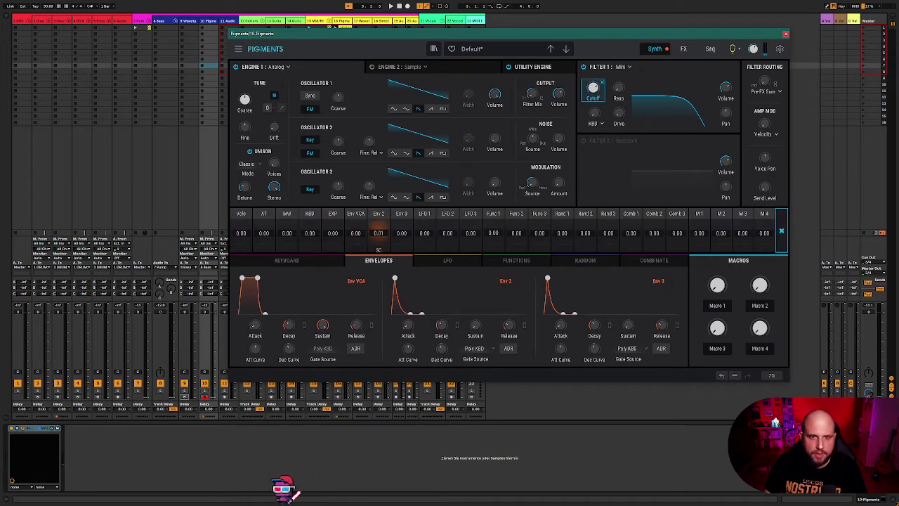
{"action": "left_click", "coordinate": [394, 277]}
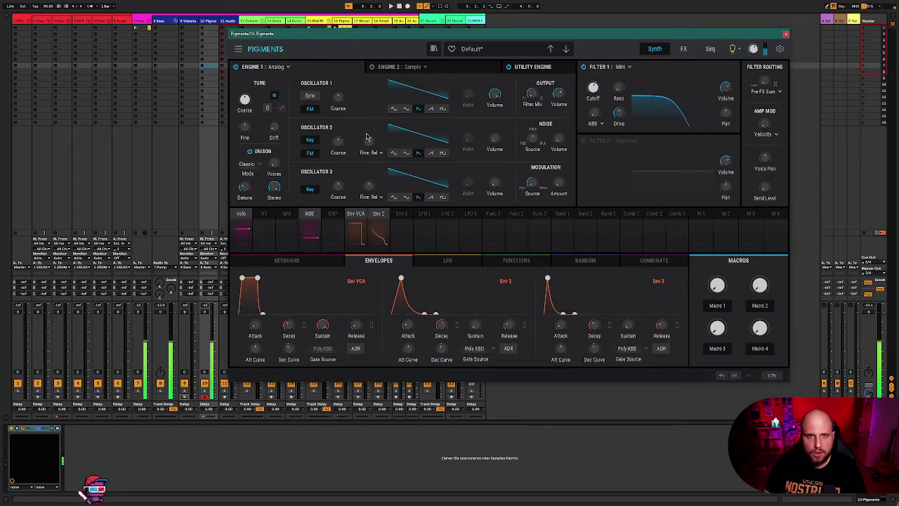
Step: Set Oscillator 2 to a square wave, modulate its pulse width with LFO 3 by 0.38, and return to the envelopes
{"action": "left_click", "coordinate": [442, 153]}
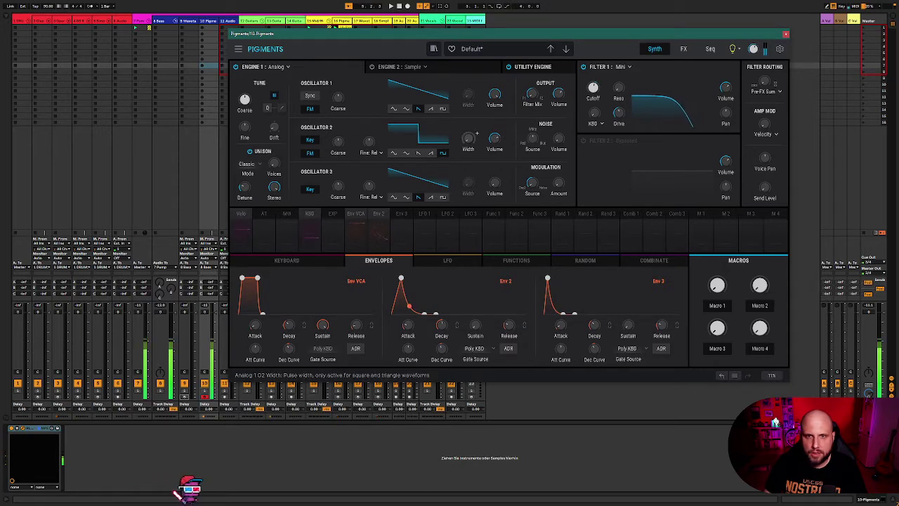
{"action": "left_click", "coordinate": [474, 136]}
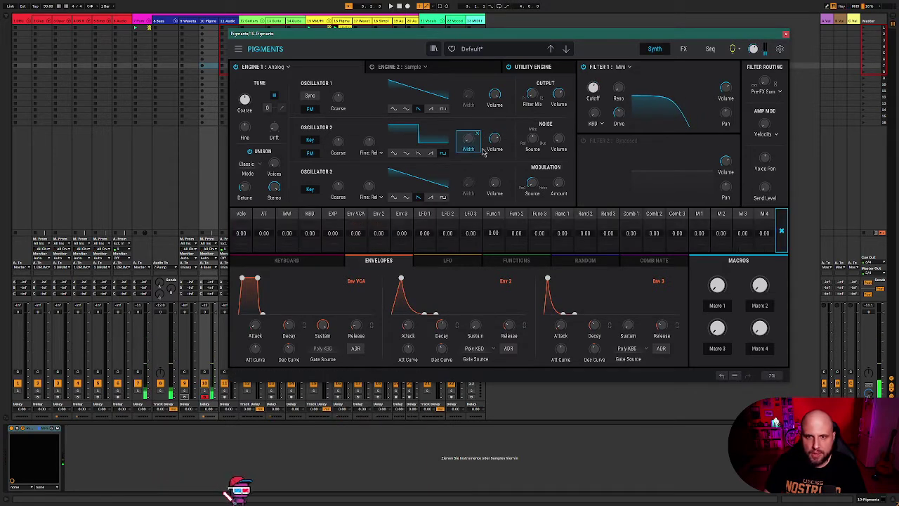
{"action": "left_click_drag", "start_coordinate": [469, 232], "coordinate": [469, 226]}
{"action": "left_click", "coordinate": [462, 259]}
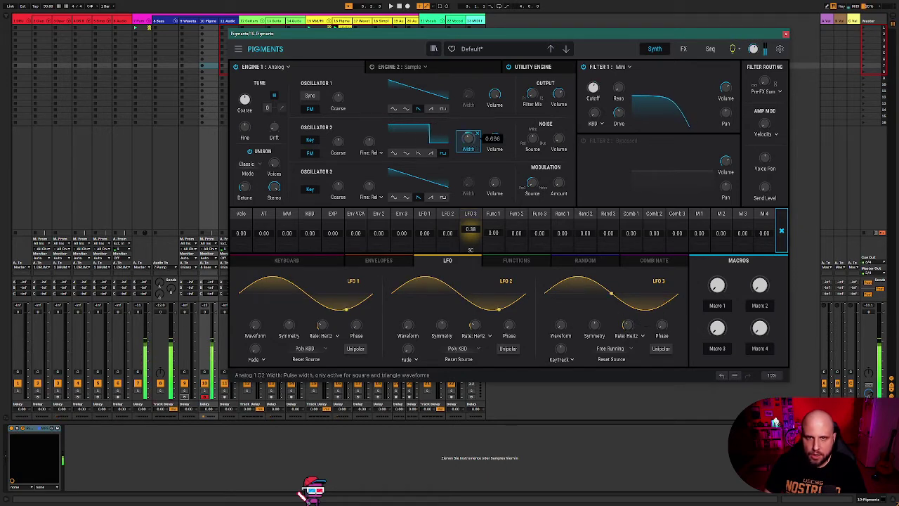
{"action": "mouse_move", "coordinate": [641, 321]}
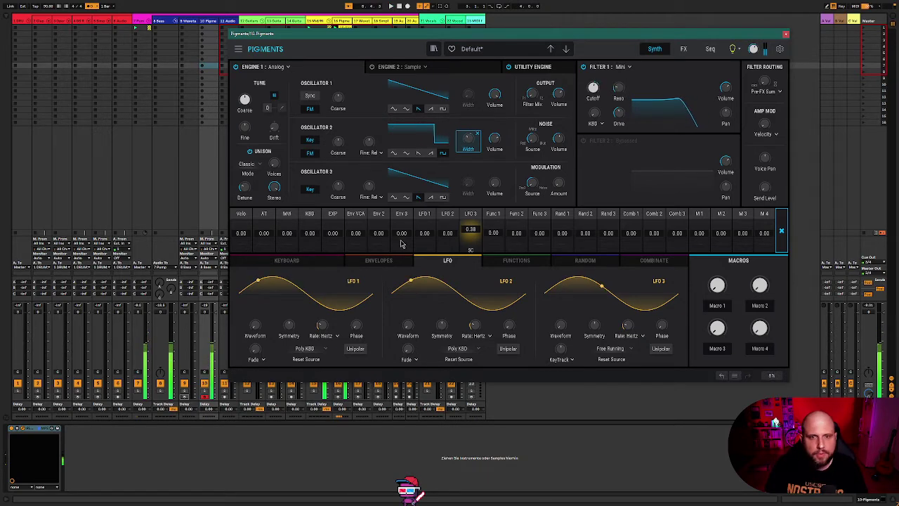
{"action": "left_click", "coordinate": [377, 260]}
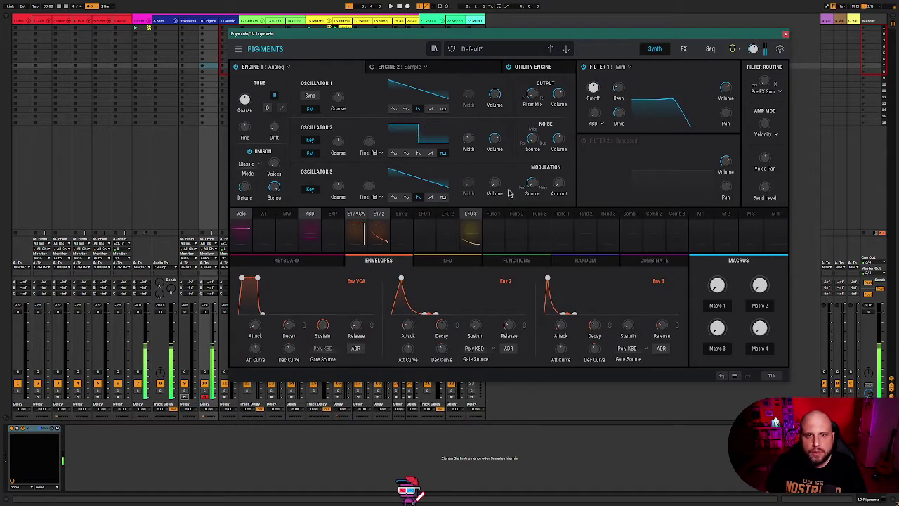
Step: Enable Engine 2 as a Wavetable engine positioned near the square wave, add phase distortion and wavefolding, and change the distortion target
{"action": "left_click", "coordinate": [424, 68]}
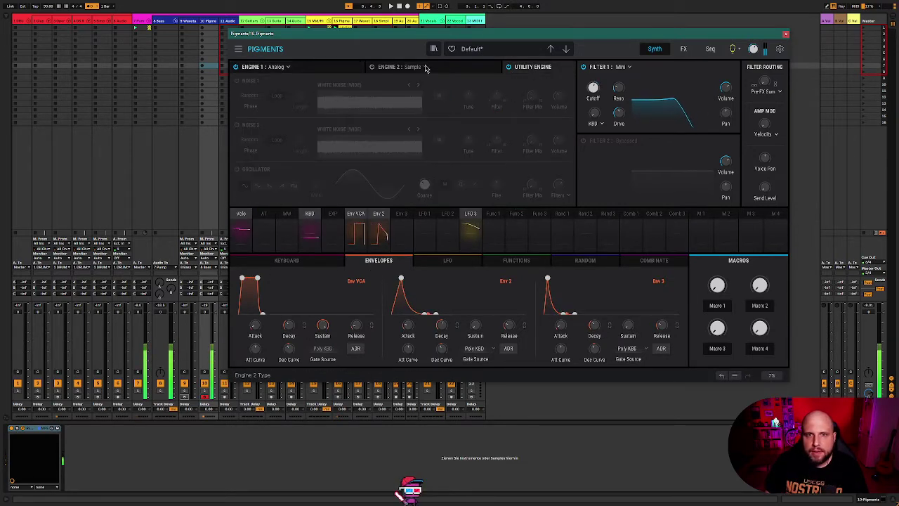
{"action": "left_click", "coordinate": [372, 67]}
{"action": "left_click", "coordinate": [408, 100]}
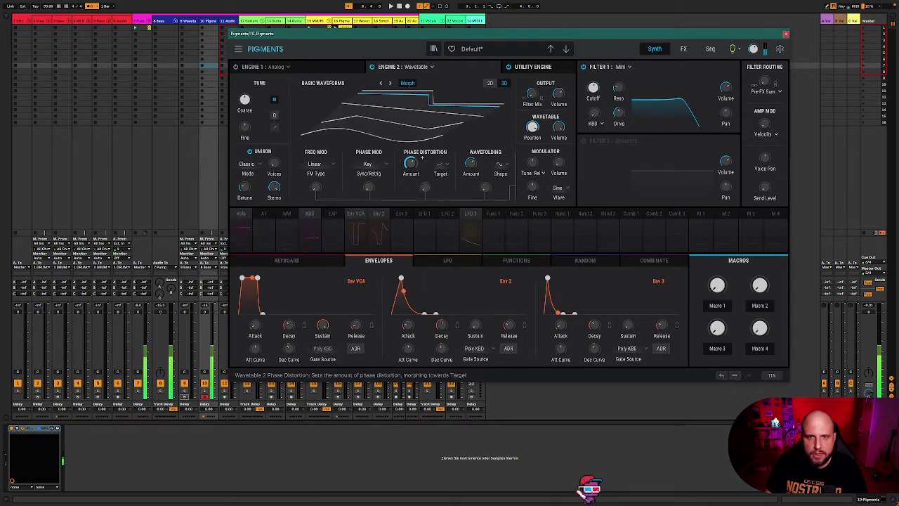
{"action": "left_click", "coordinate": [439, 163]}
{"action": "left_click", "coordinate": [443, 200]}
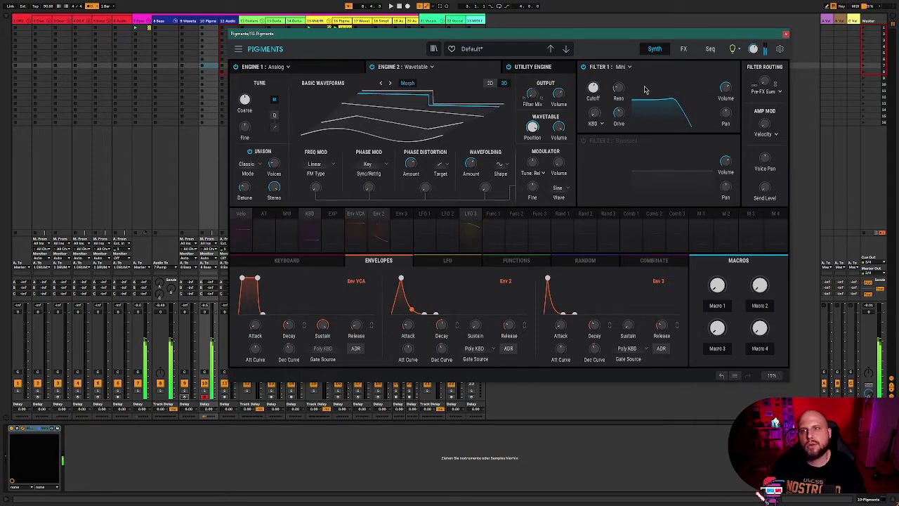
Step: Remove the reverb from the AUX effects bus and from the second slot of FX A
{"action": "left_click", "coordinate": [683, 49]}
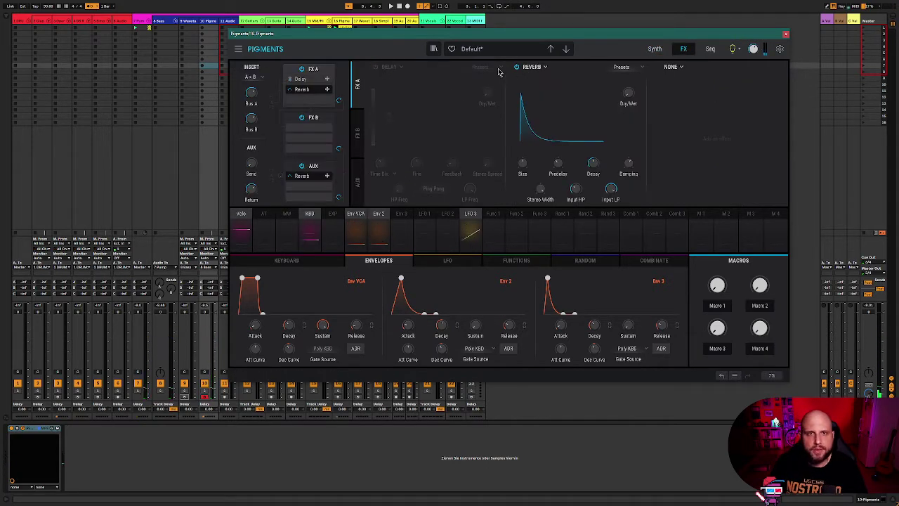
{"action": "left_click", "coordinate": [388, 67]}
{"action": "left_click", "coordinate": [363, 93]}
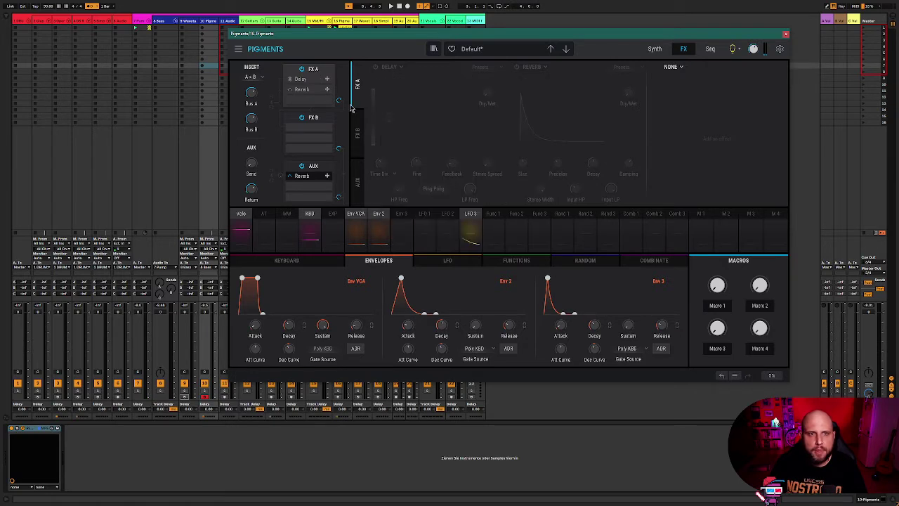
{"action": "left_click", "coordinate": [314, 170]}
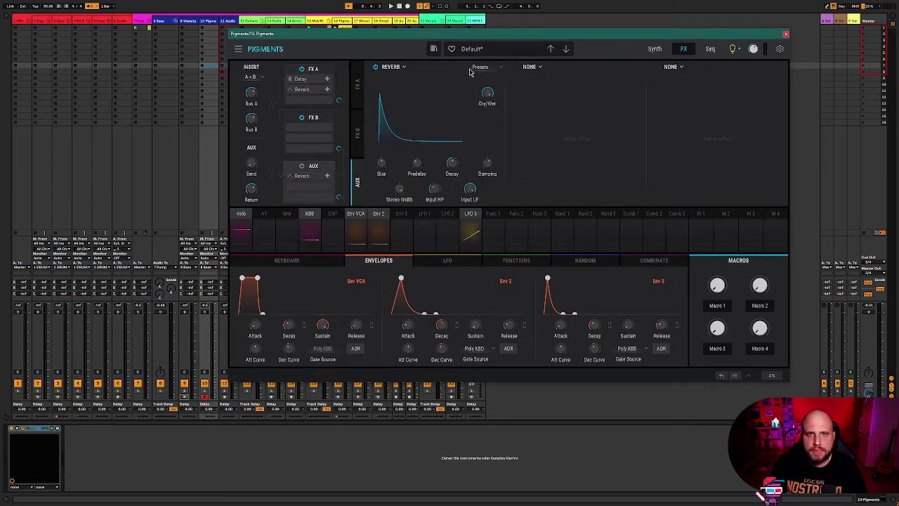
{"action": "left_click", "coordinate": [314, 69]}
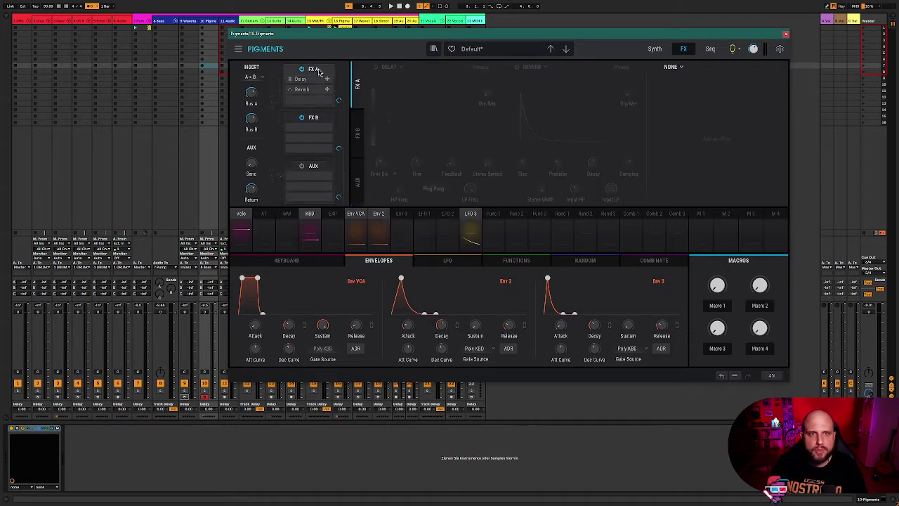
{"action": "left_click", "coordinate": [539, 69]}
{"action": "left_click", "coordinate": [551, 81]}
Step: Replace FX A's Delay with Distortion using the Clipped preset and a dry/wet mix of about 58%
{"action": "left_click", "coordinate": [399, 69]}
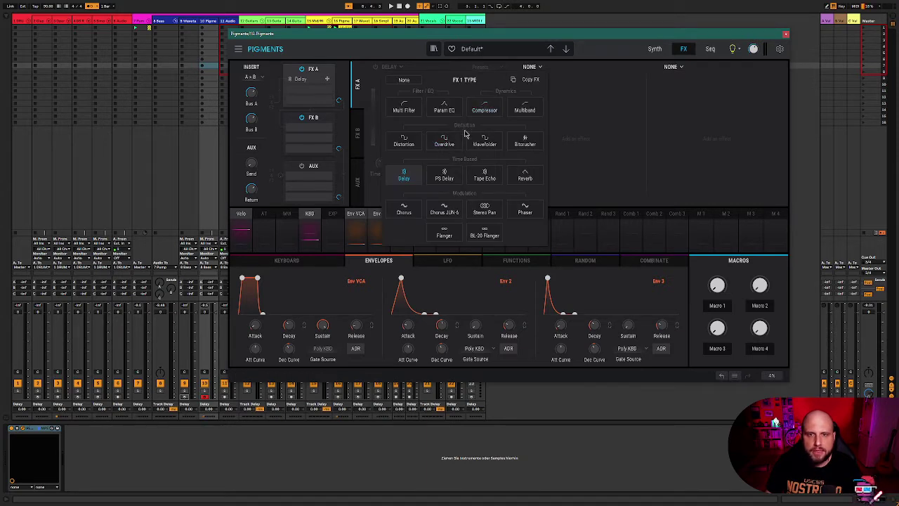
{"action": "left_click", "coordinate": [404, 142]}
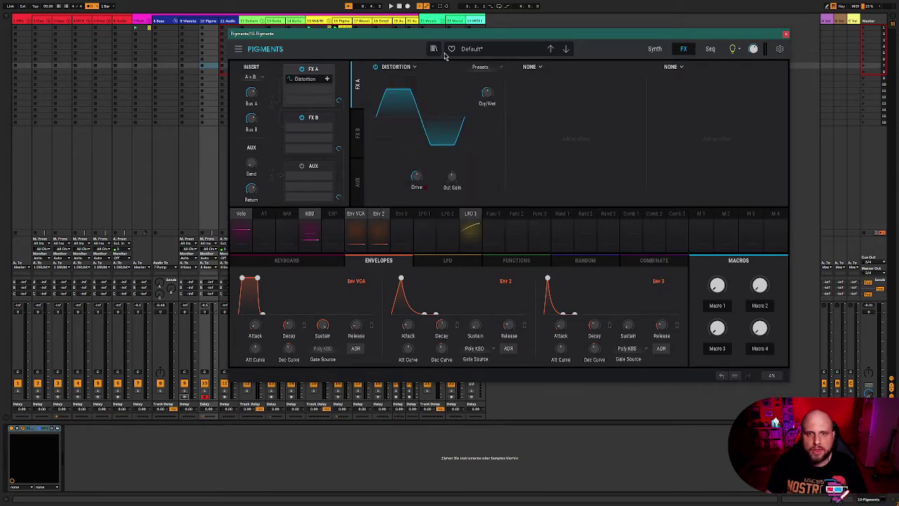
{"action": "left_click", "coordinate": [501, 69]}
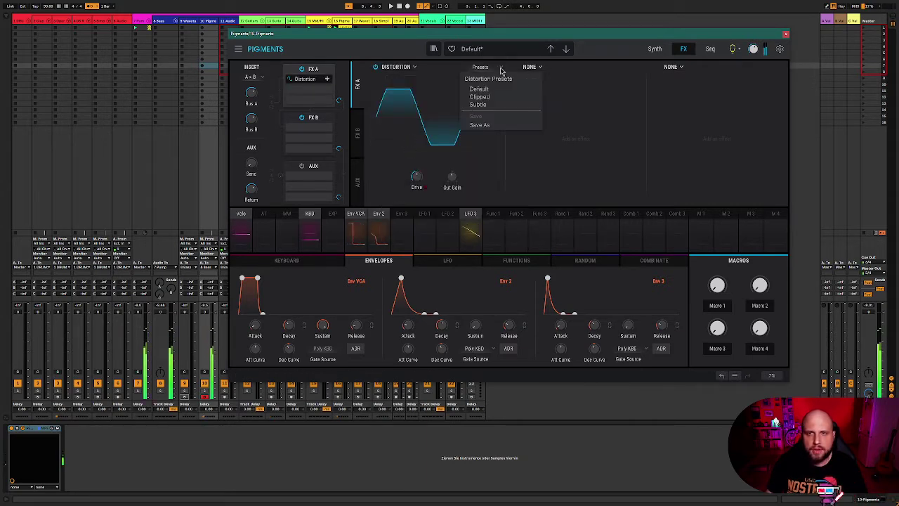
{"action": "left_click", "coordinate": [480, 98]}
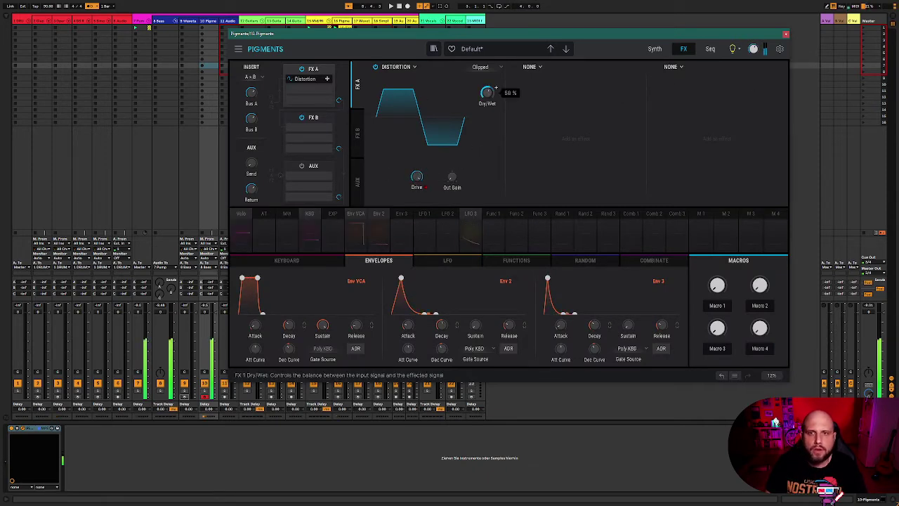
Step: Try a BL-20 Flanger in the second slot of FX A
{"action": "left_click", "coordinate": [530, 66]}
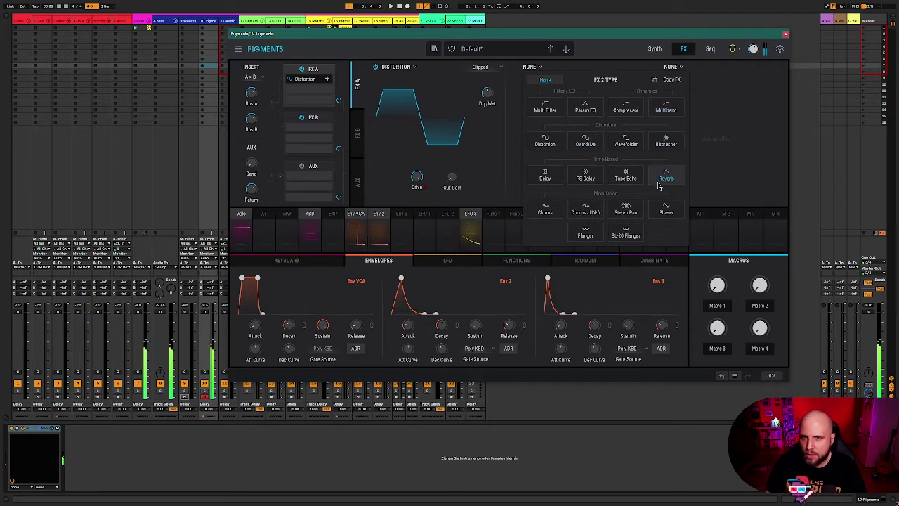
{"action": "left_click", "coordinate": [626, 235]}
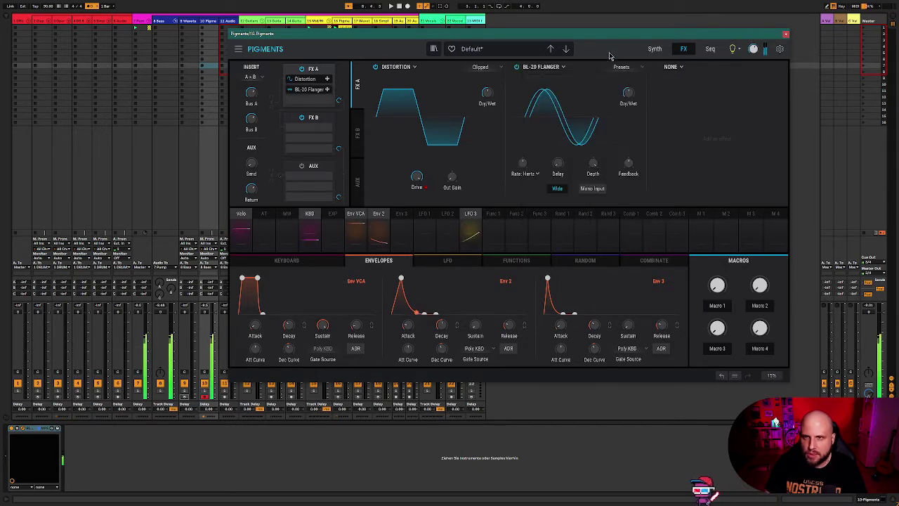
Step: Replace the BL-20 Flanger in FX A with Multiband, try the Bring up Highs preset, and settle on Fat Low End
{"action": "left_click", "coordinate": [565, 67]}
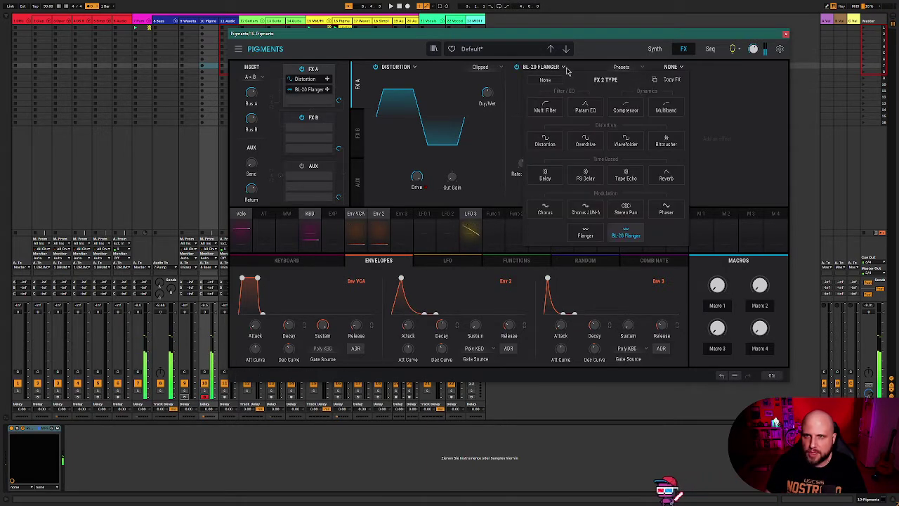
{"action": "left_click", "coordinate": [666, 111]}
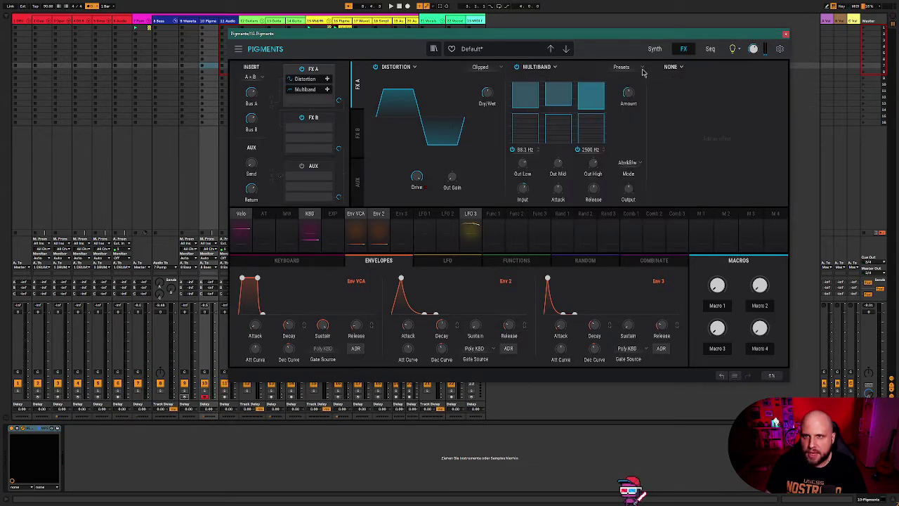
{"action": "left_click", "coordinate": [623, 68]}
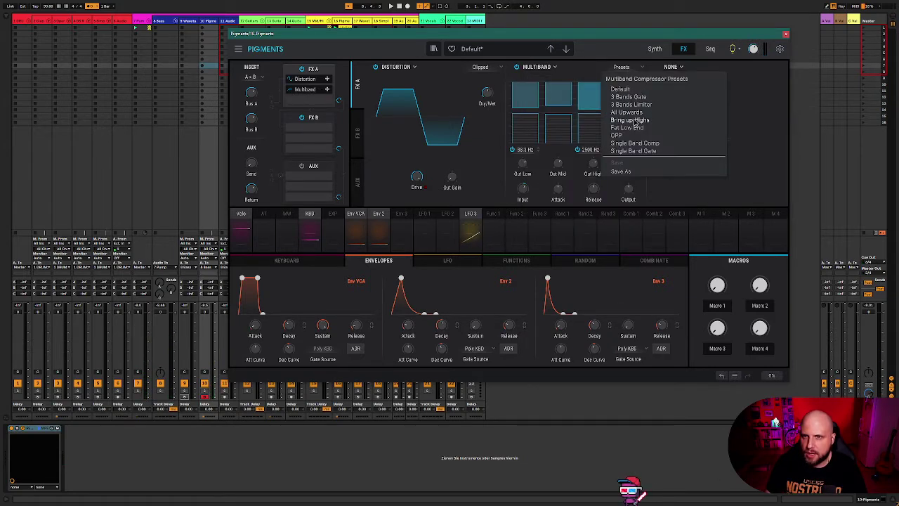
{"action": "left_click", "coordinate": [636, 121]}
{"action": "left_click", "coordinate": [642, 70]}
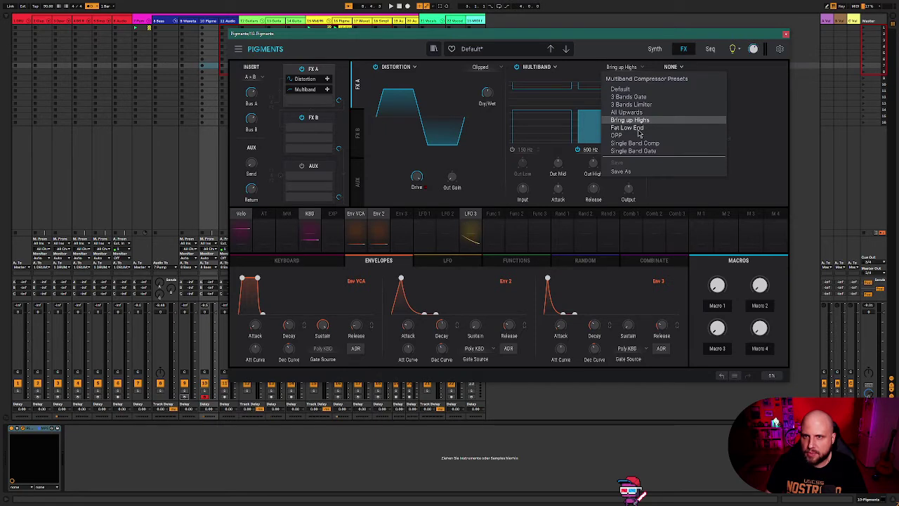
{"action": "left_click", "coordinate": [637, 129]}
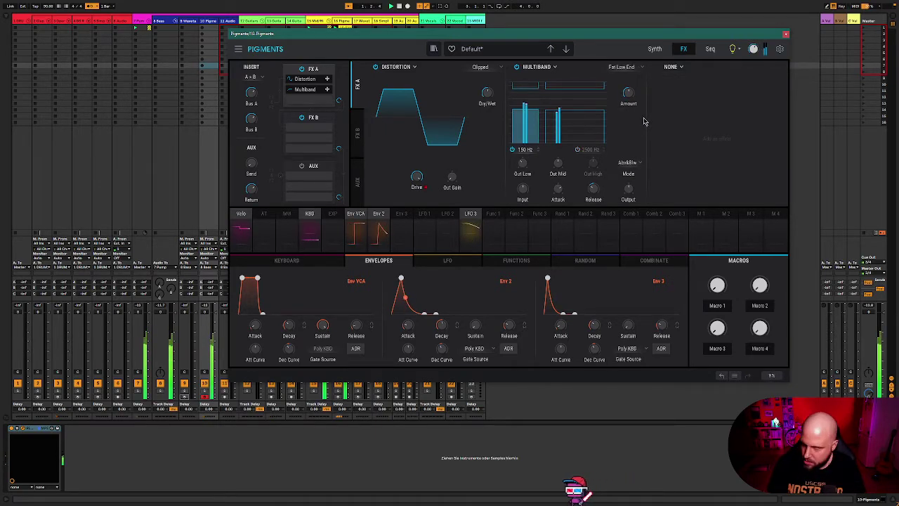
Step: Try a longer attack on Envelope 2, which modulates the Filter 1 cutoff, and bring it back to the short attack
{"action": "left_click", "coordinate": [654, 49]}
{"action": "mouse_move", "coordinate": [592, 88]}
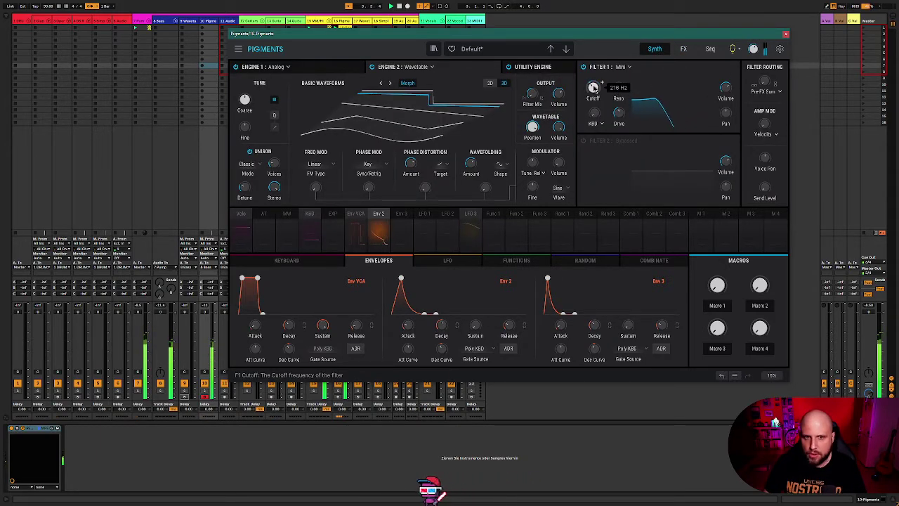
{"action": "left_click_drag", "start_coordinate": [400, 279], "coordinate": [405, 280]}
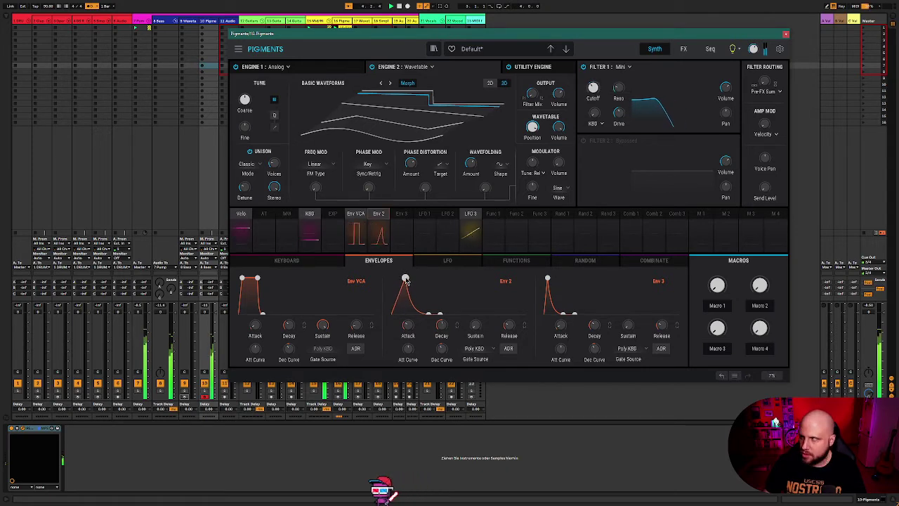
{"action": "left_click_drag", "start_coordinate": [405, 279], "coordinate": [400, 278]}
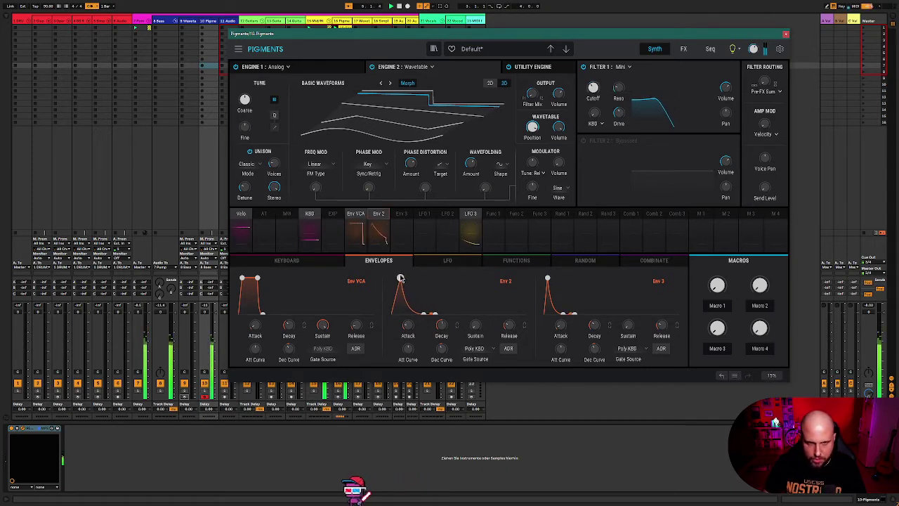
{"action": "left_click", "coordinate": [389, 222]}
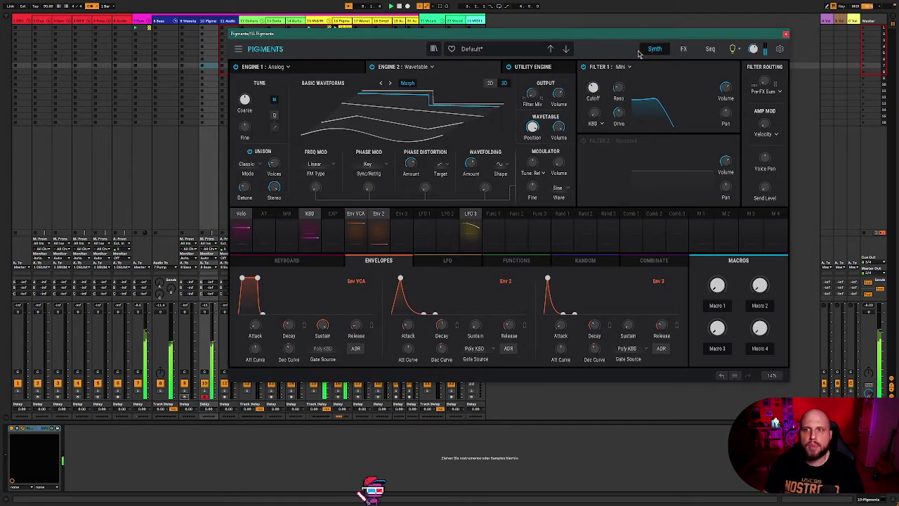
Step: Close the Pigments window and record a clip in the first slot of track 10
{"action": "left_click", "coordinate": [684, 50]}
{"action": "left_click", "coordinate": [655, 50]}
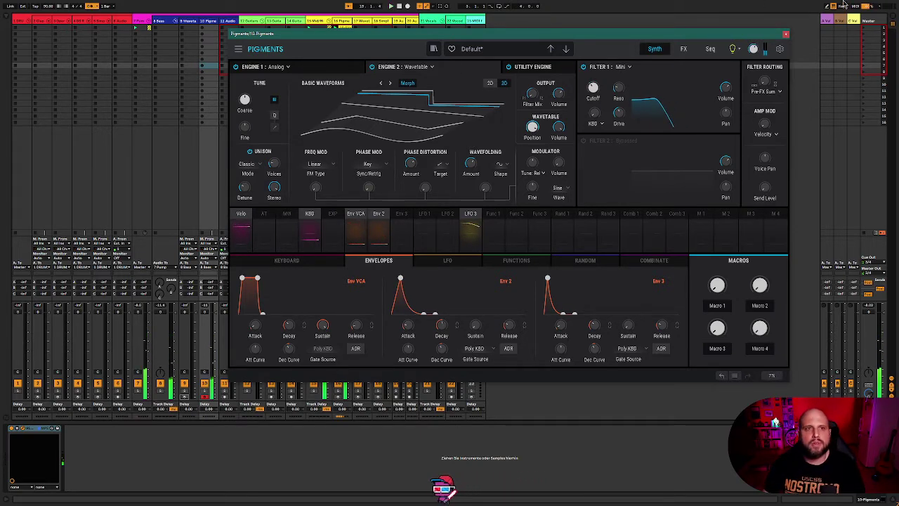
{"action": "left_click", "coordinate": [787, 35]}
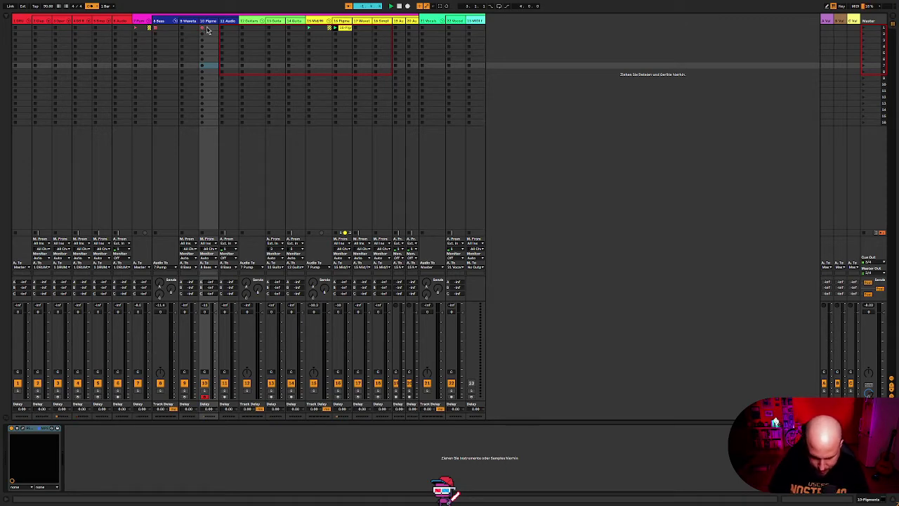
{"action": "left_click", "coordinate": [207, 30]}
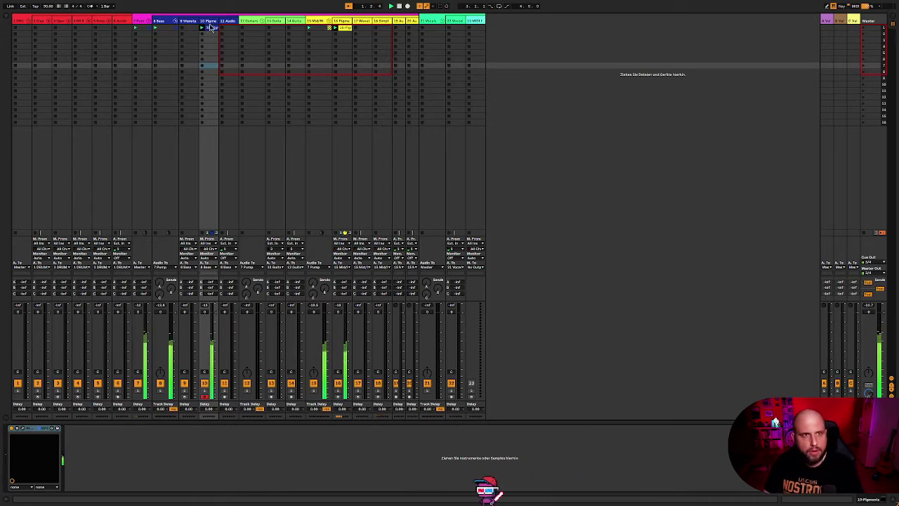
Step: Review the Utility Engine, Engine 1 and Engine 2 settings of track 10's Pigments, including the wavetable engine's unison, and close the plug-in window
{"action": "left_click", "coordinate": [22, 430]}
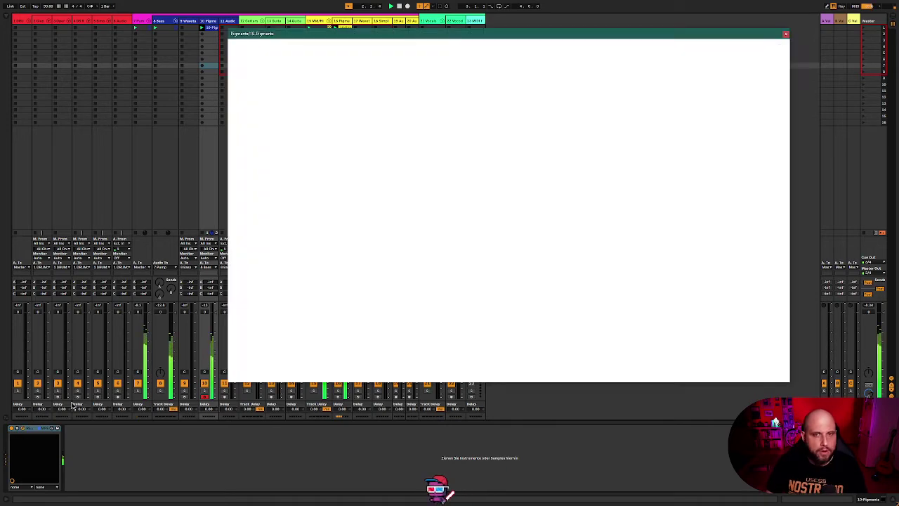
{"action": "left_click", "coordinate": [538, 68]}
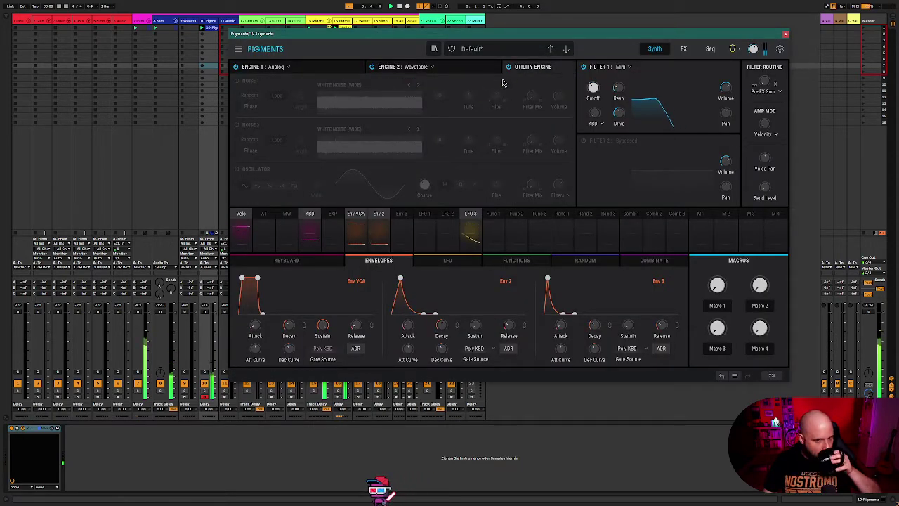
{"action": "left_click", "coordinate": [264, 68]}
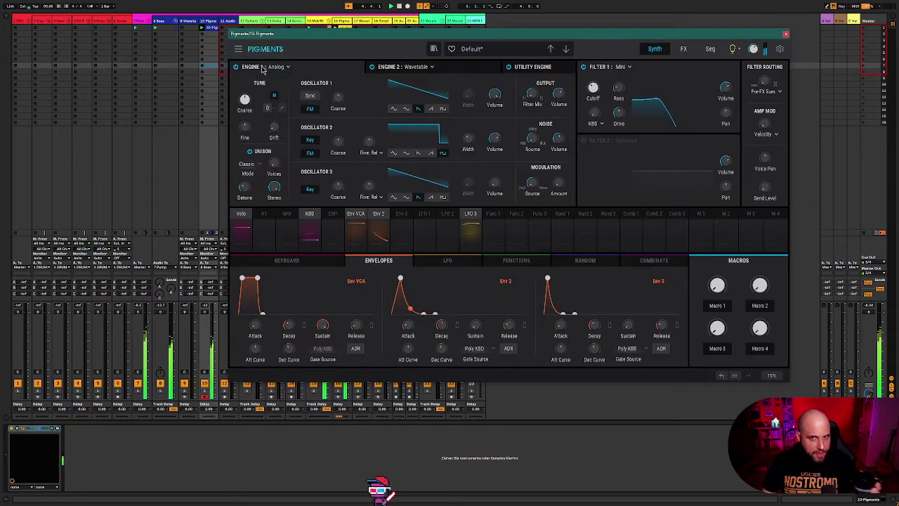
{"action": "left_click", "coordinate": [406, 68]}
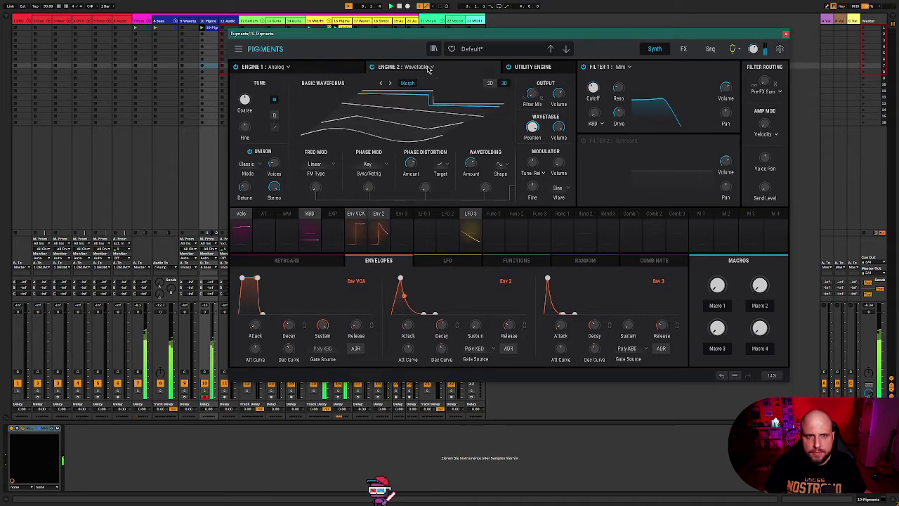
{"action": "left_click_drag", "start_coordinate": [274, 166], "coordinate": [274, 159]}
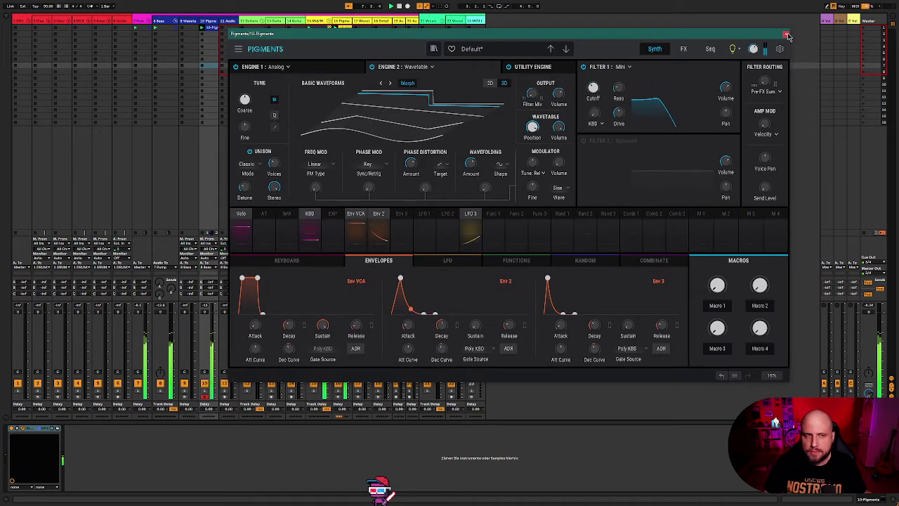
{"action": "left_click", "coordinate": [786, 35]}
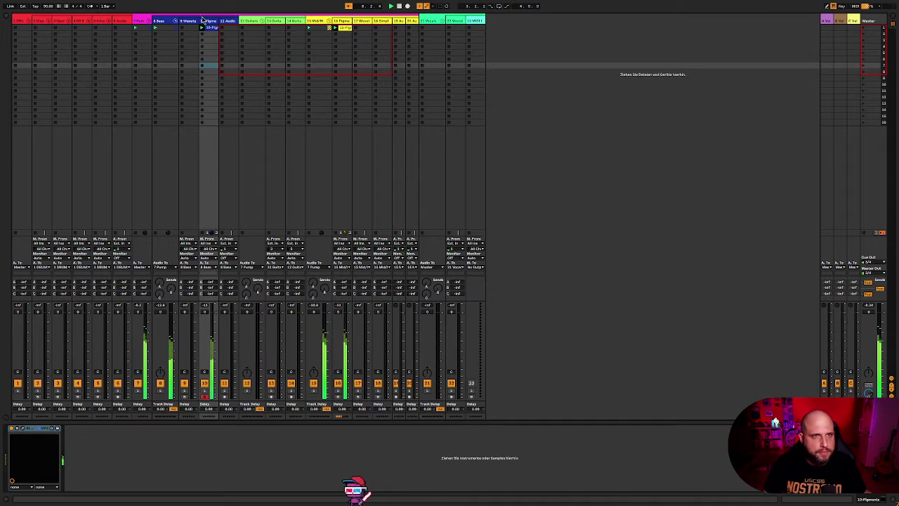
Step: Insert a new MIDI track after the Simpler drums on track 5
{"action": "left_click", "coordinate": [80, 21]}
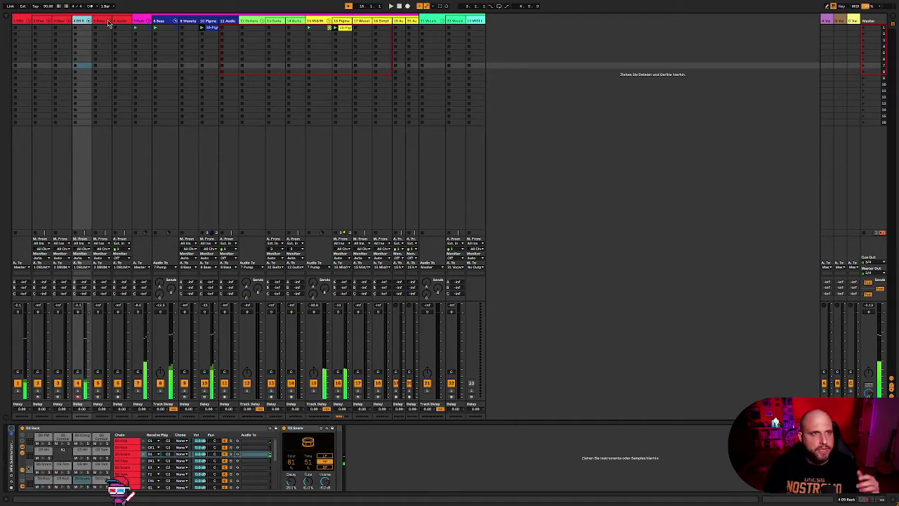
{"action": "left_click", "coordinate": [105, 22]}
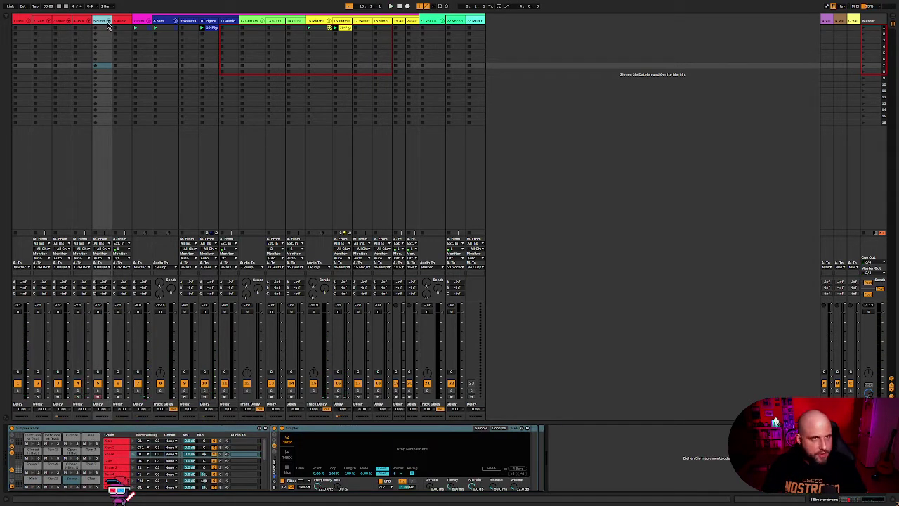
{"action": "key", "text": "super+shift+t"}
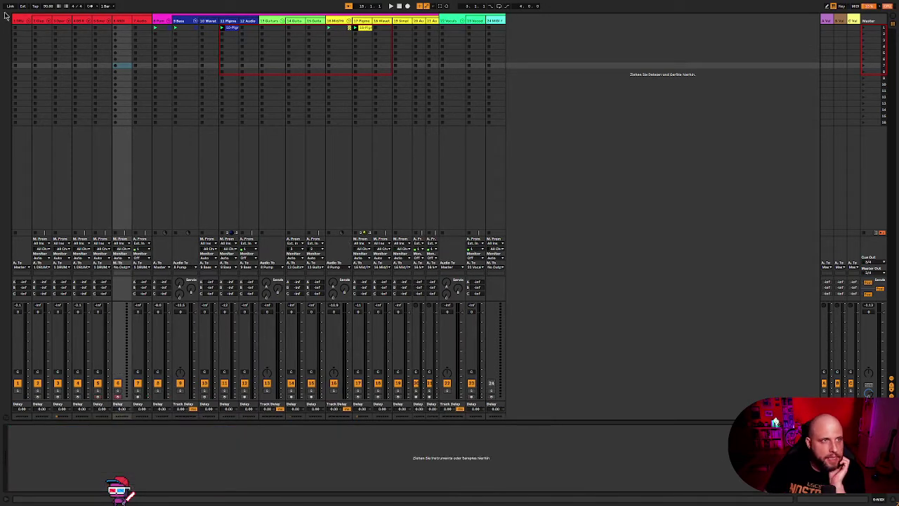
Step: Load Arturia's VST3 Pigments plug-in onto the new MIDI track 6
{"action": "left_click", "coordinate": [7, 20]}
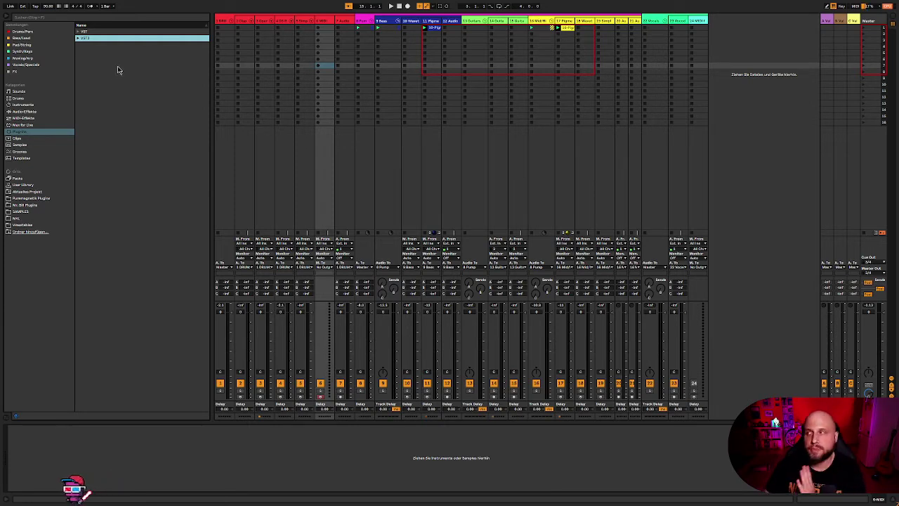
{"action": "left_click", "coordinate": [29, 113]}
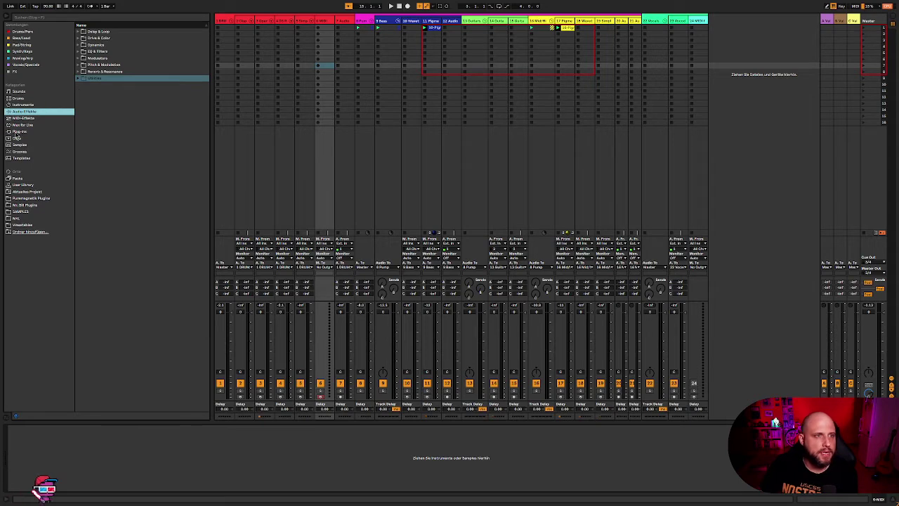
{"action": "left_click", "coordinate": [17, 132]}
{"action": "left_click", "coordinate": [86, 39]}
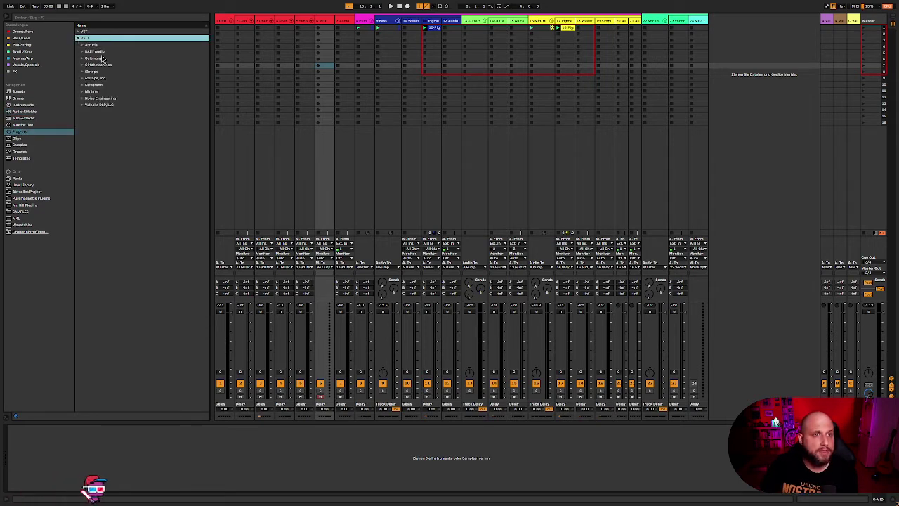
{"action": "left_click", "coordinate": [83, 45]}
{"action": "double_click", "coordinate": [88, 52]}
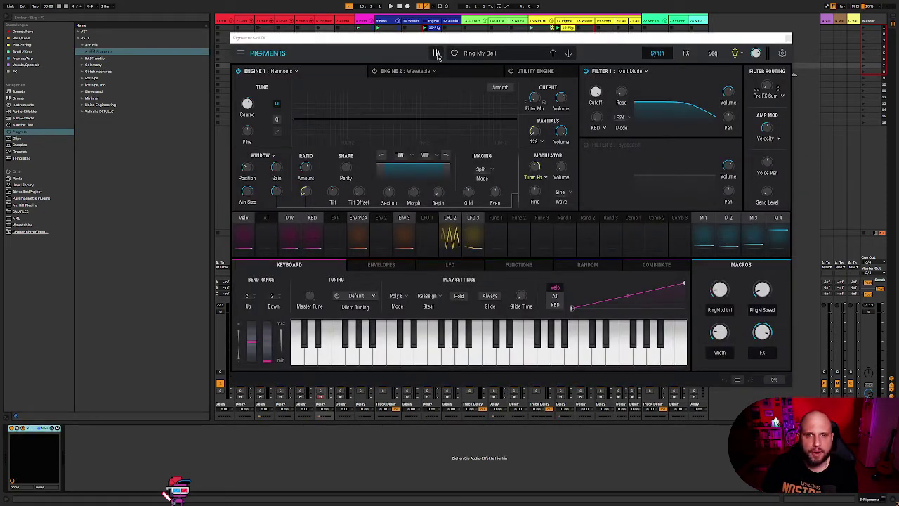
Step: Hide the Live browser and open the Percussive Drive bank in track 6's Pigments preset library
{"action": "left_click", "coordinate": [436, 54]}
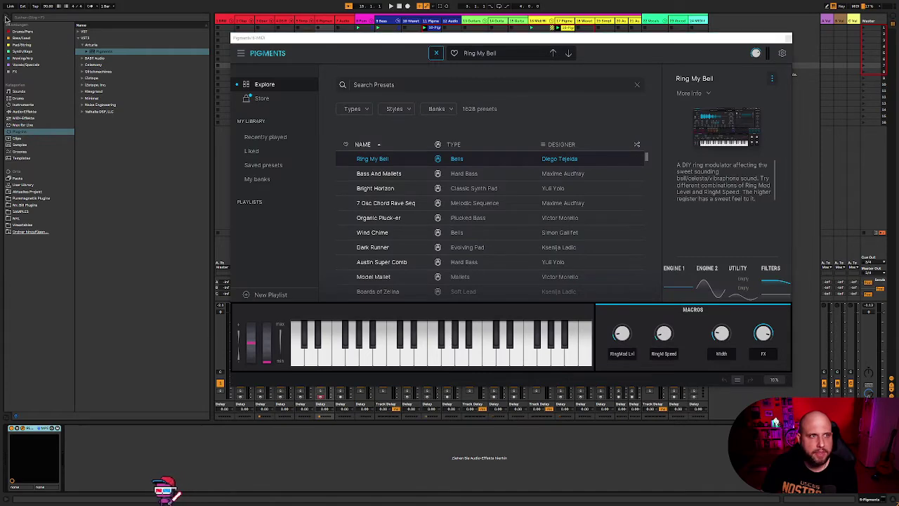
{"action": "left_click", "coordinate": [8, 17]}
{"action": "left_click", "coordinate": [256, 179]}
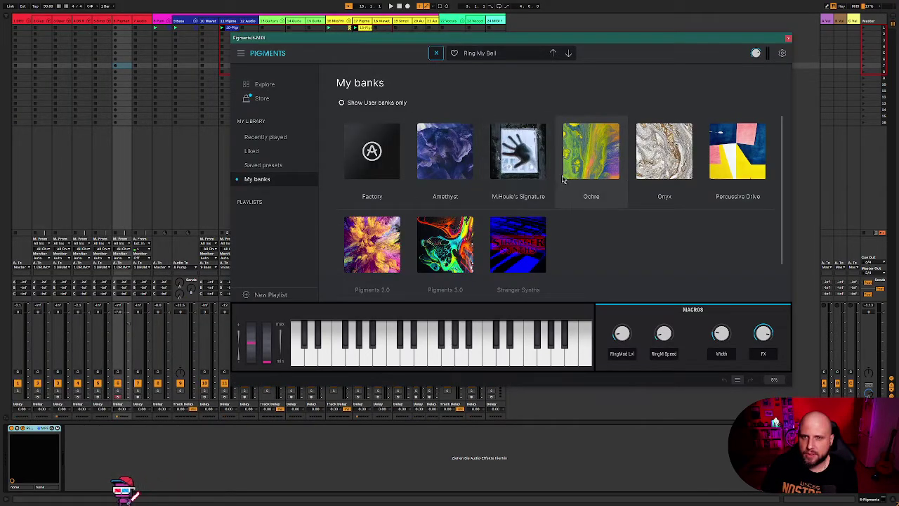
{"action": "left_click", "coordinate": [738, 154]}
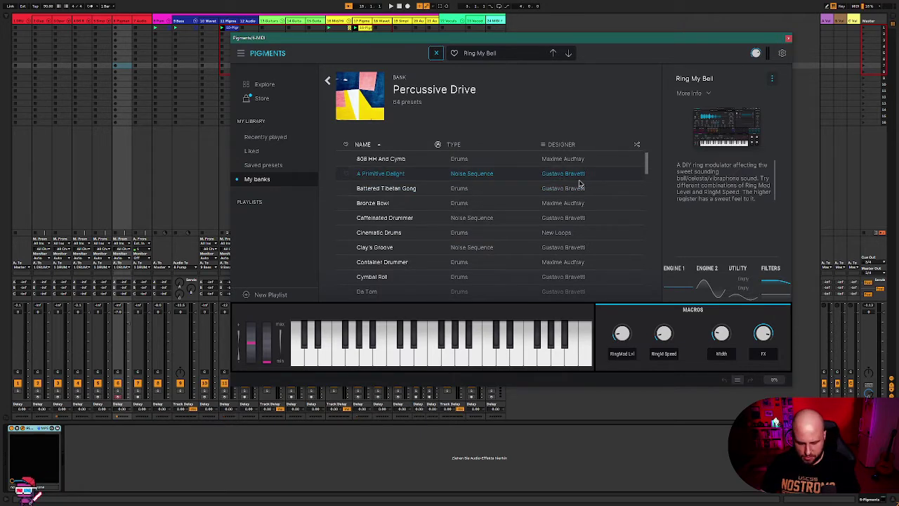
Step: Load the A Primitive Delight preset from the Percussive Drive bank and record a clip with it in track 6's first slot
{"action": "left_click", "coordinate": [503, 162]}
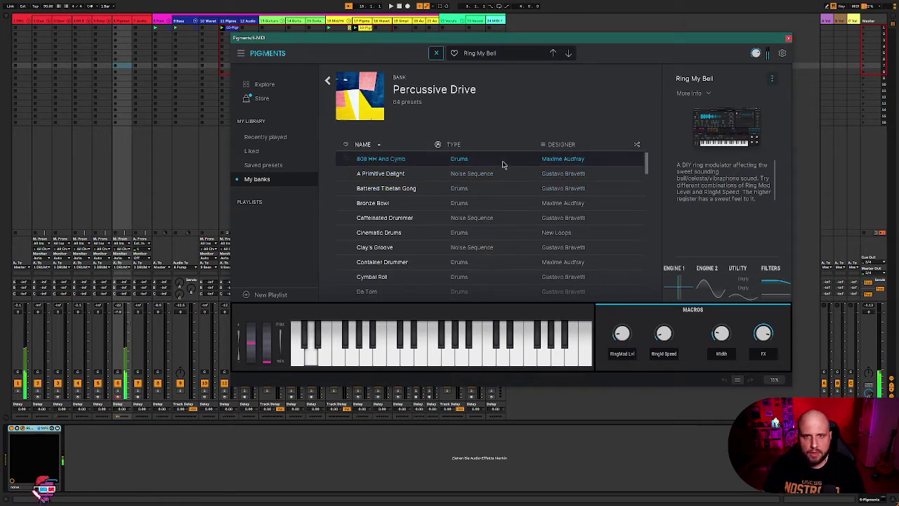
{"action": "left_click", "coordinate": [497, 173]}
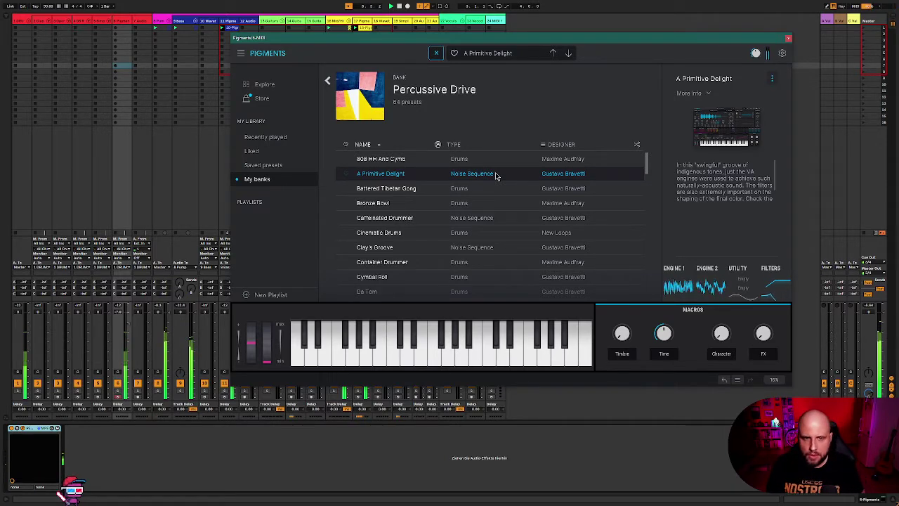
{"action": "left_click", "coordinate": [787, 37]}
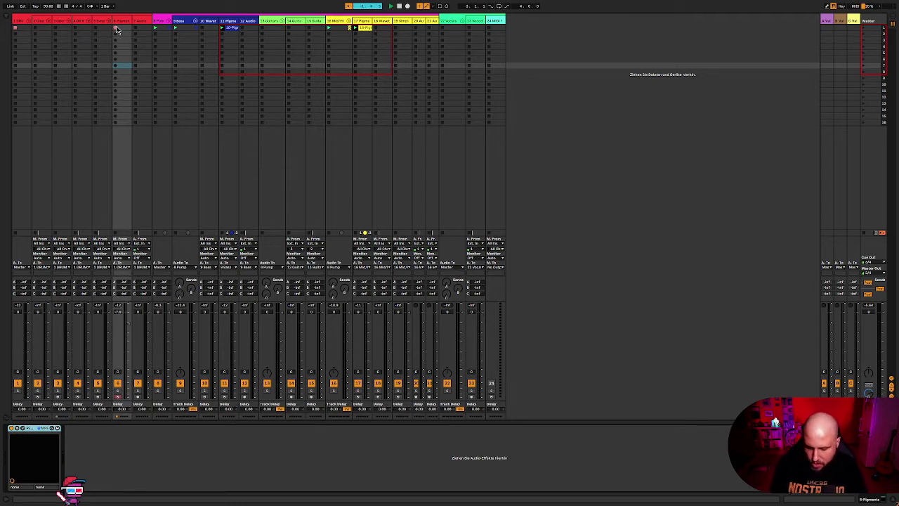
{"action": "left_click", "coordinate": [118, 30]}
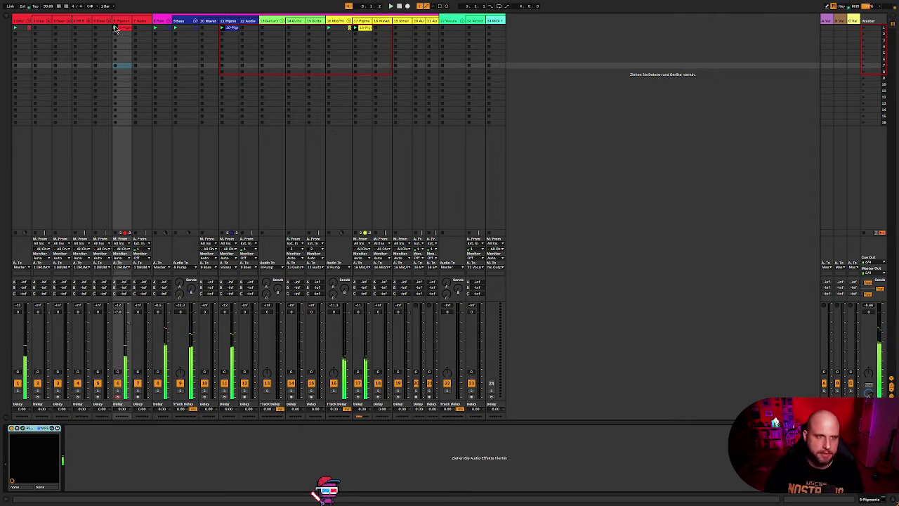
Step: Open the Pigments sound on track 17 to review its settings and close its window
{"action": "left_click", "coordinate": [363, 22]}
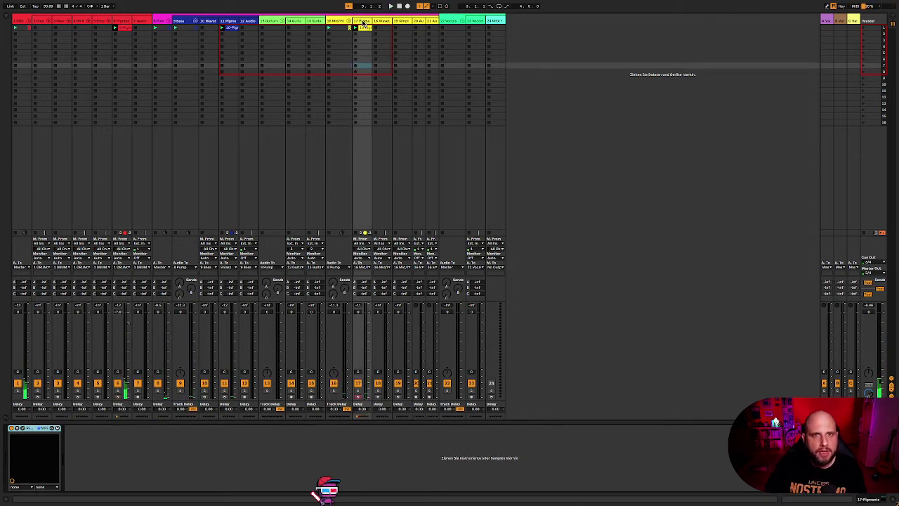
{"action": "left_click", "coordinate": [26, 429]}
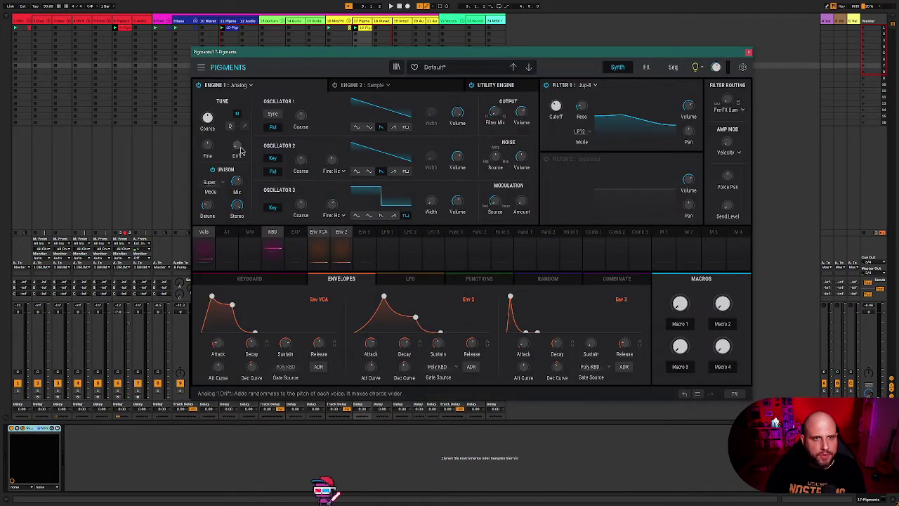
{"action": "left_click", "coordinate": [747, 52]}
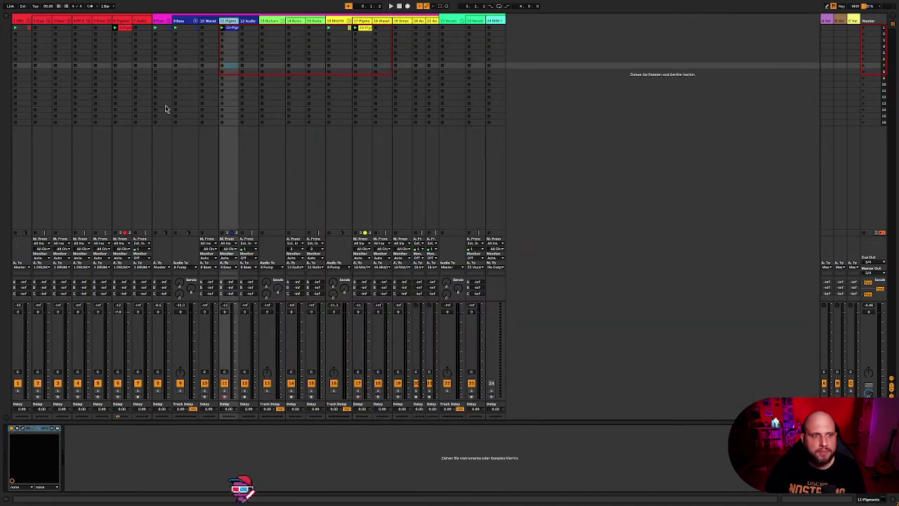
Step: Review the engine settings of track 11's Pigments sound and the A Primitive Delight preset on track 6, closing both plug-in windows
{"action": "left_click", "coordinate": [24, 429]}
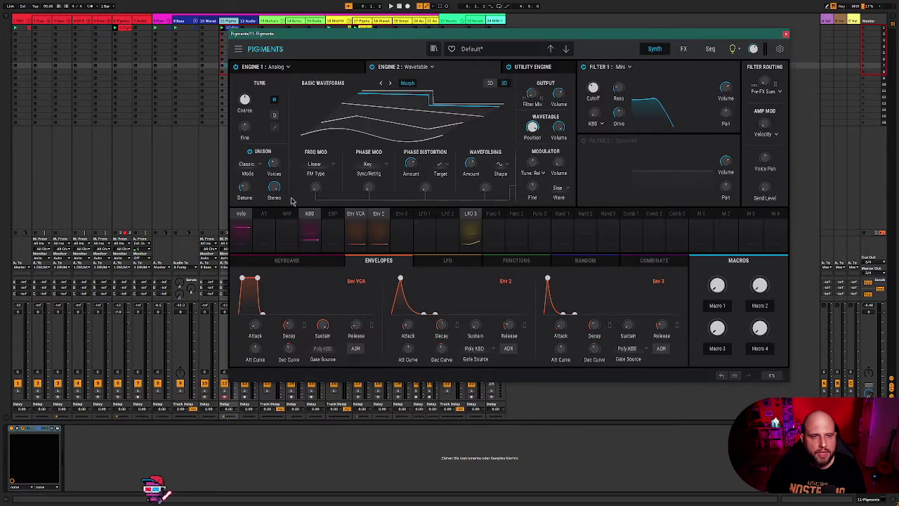
{"action": "left_click", "coordinate": [313, 66]}
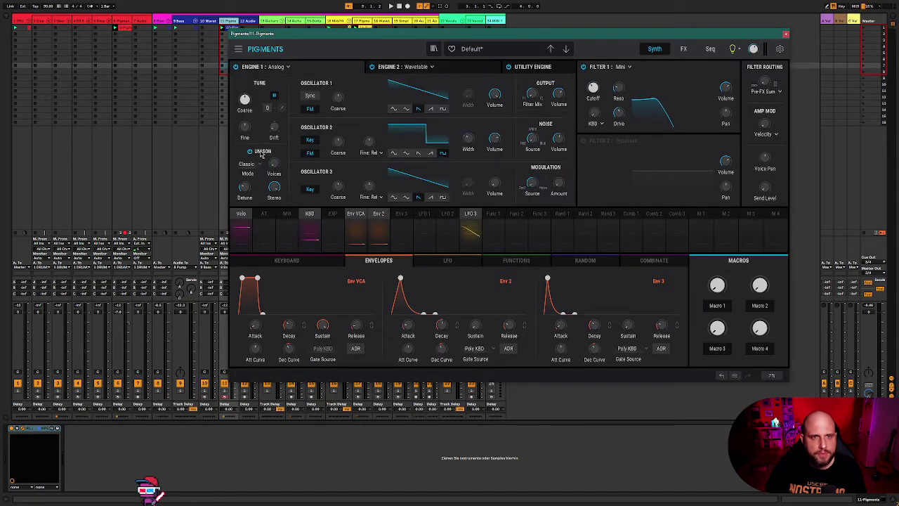
{"action": "left_click", "coordinate": [786, 34]}
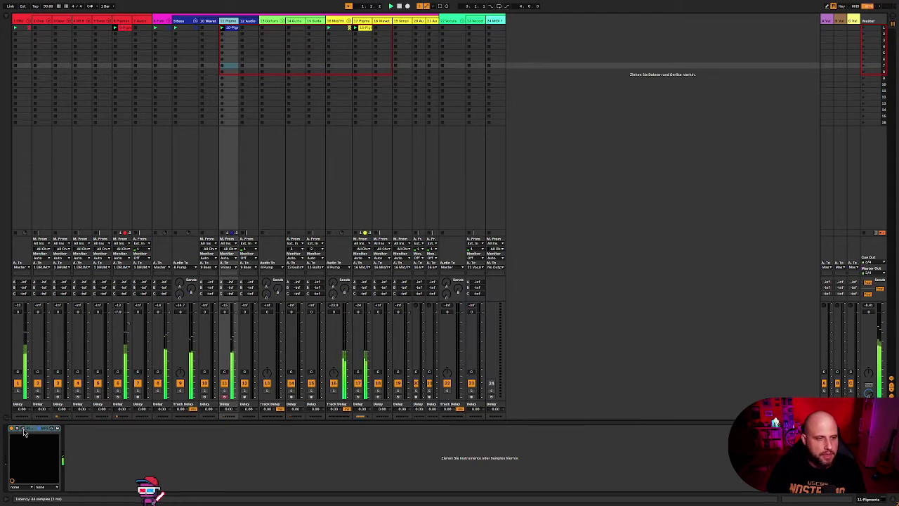
{"action": "key", "text": "ctrl+alt+p"}
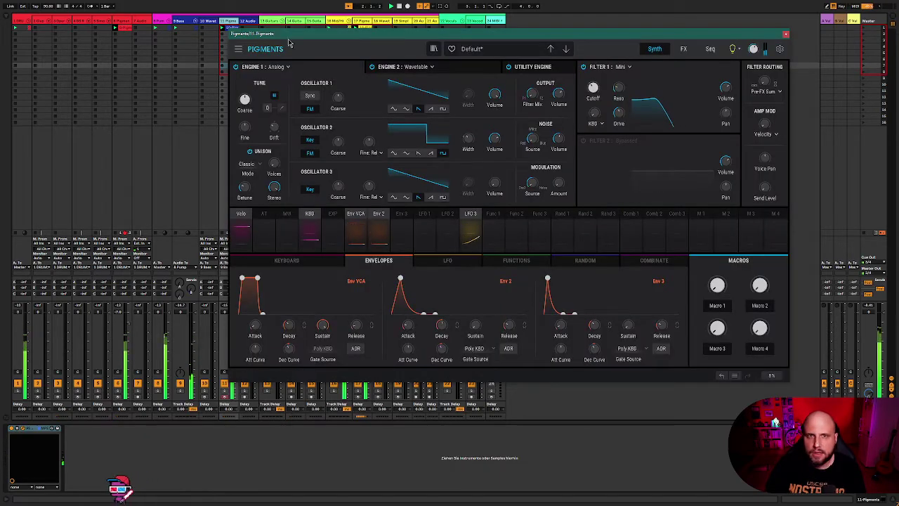
{"action": "left_click", "coordinate": [786, 34]}
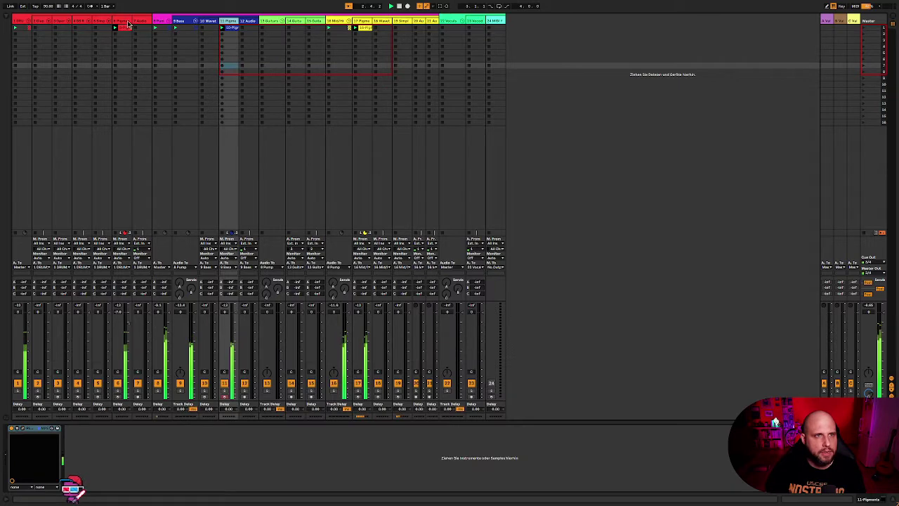
{"action": "left_click", "coordinate": [23, 430]}
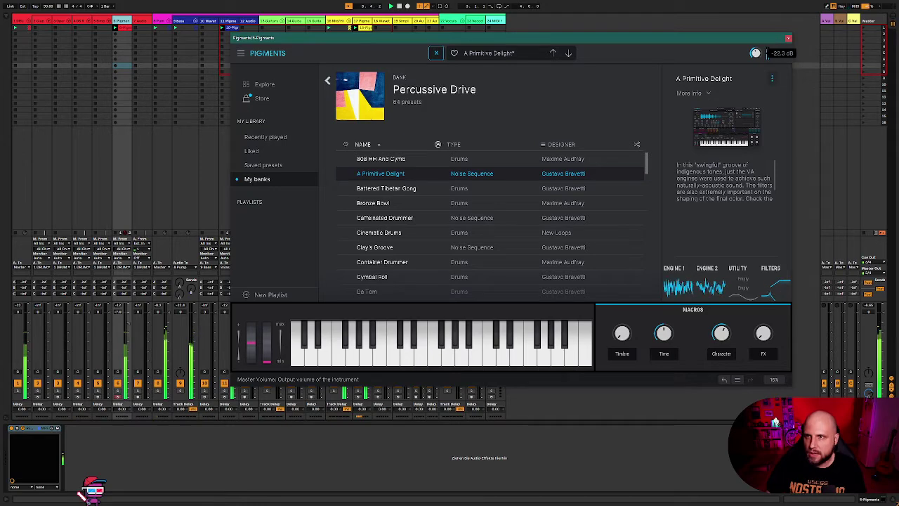
{"action": "left_click", "coordinate": [790, 40]}
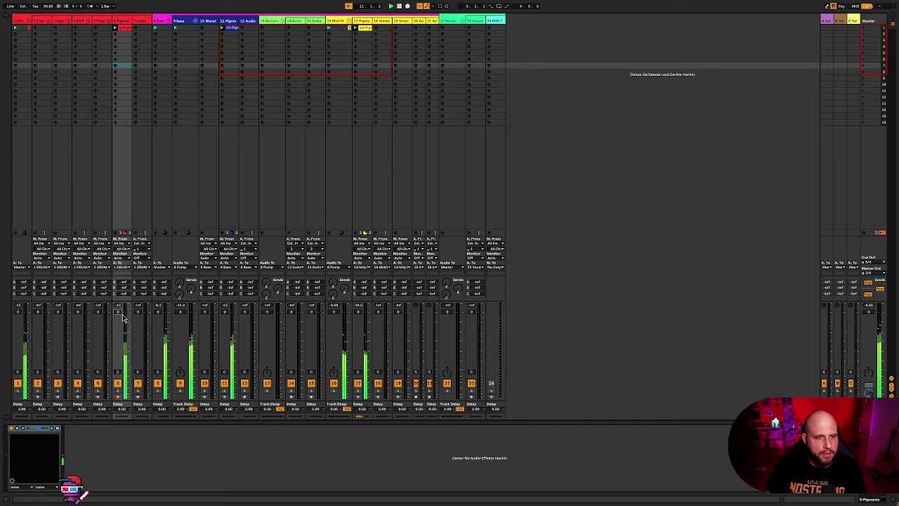
Step: Shift the short D0 note in bar 2 of track 11's Pigments clip slightly to the right and hide the clip view
{"action": "double_click", "coordinate": [226, 37]}
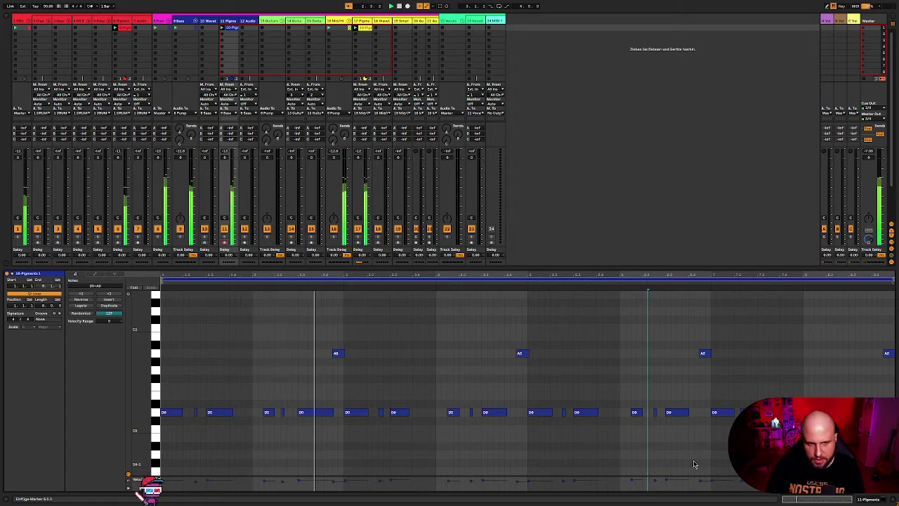
{"action": "left_click", "coordinate": [283, 411]}
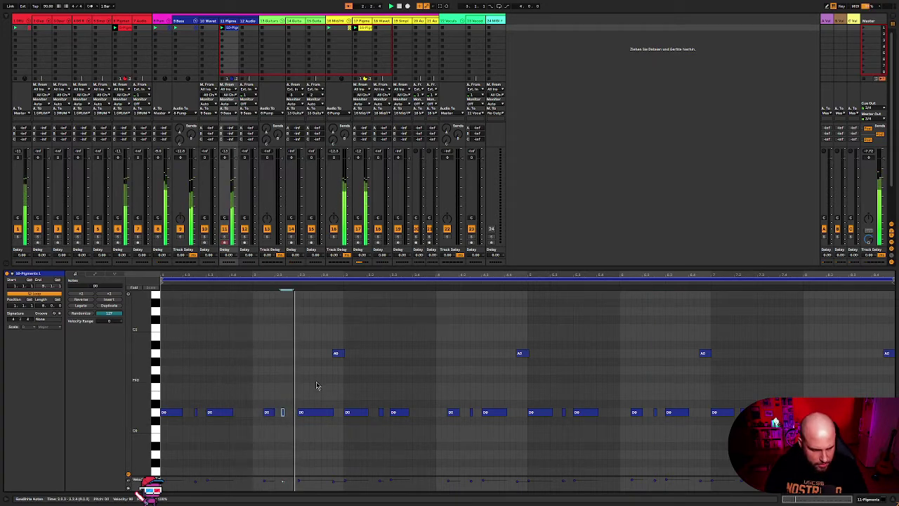
{"action": "key", "text": "Right"}
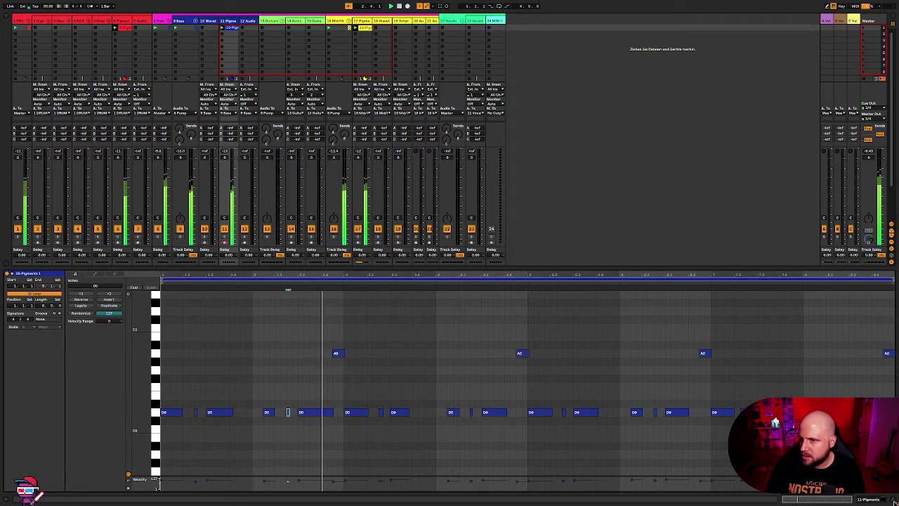
{"action": "key", "text": "super+alt+l"}
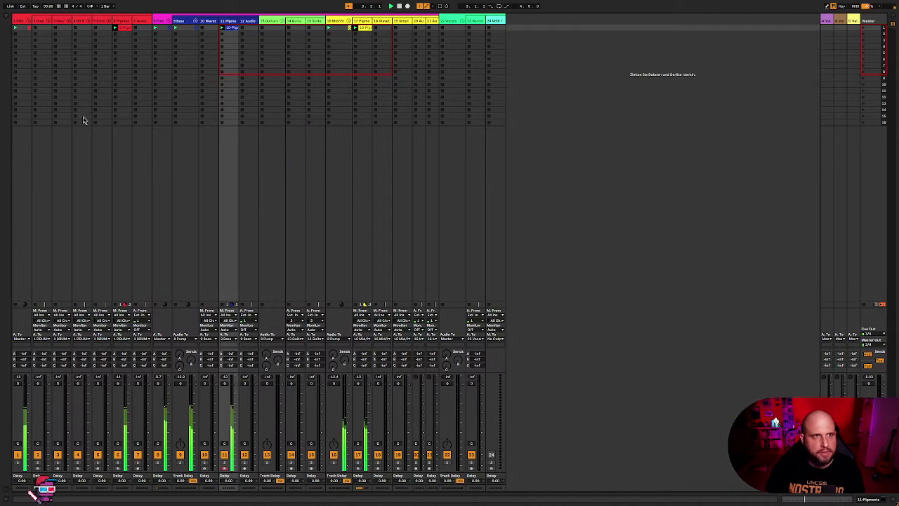
Step: Open track 6's Pigments sound, leave the preset library for the synth view, and examine the engine types of both engines
{"action": "double_click", "coordinate": [122, 162]}
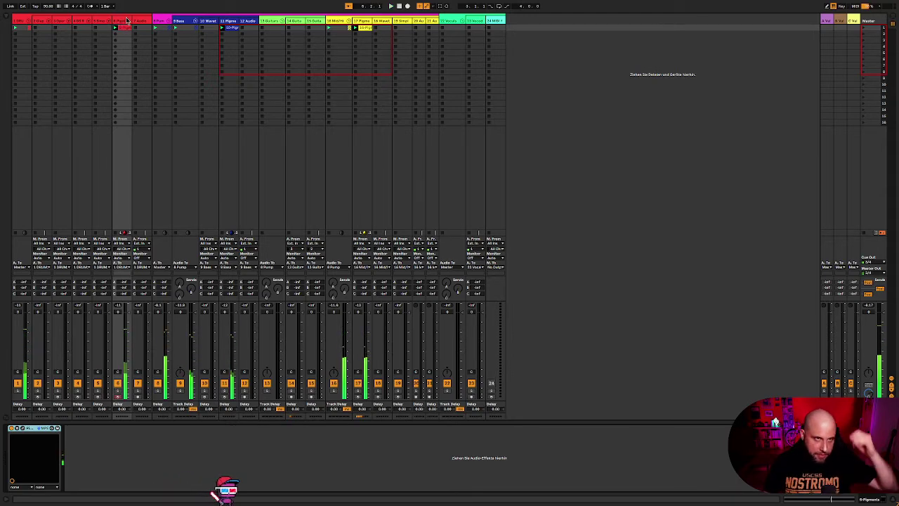
{"action": "left_click", "coordinate": [22, 435]}
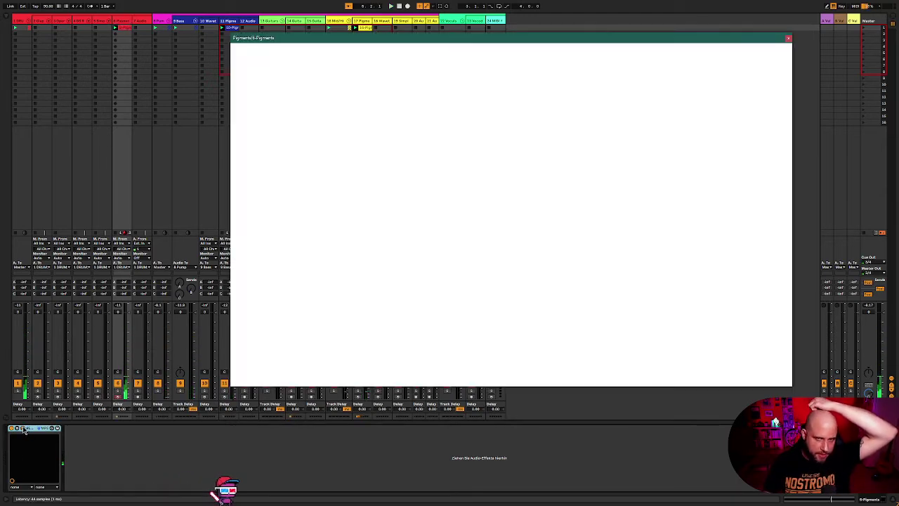
{"action": "left_click", "coordinate": [240, 52]}
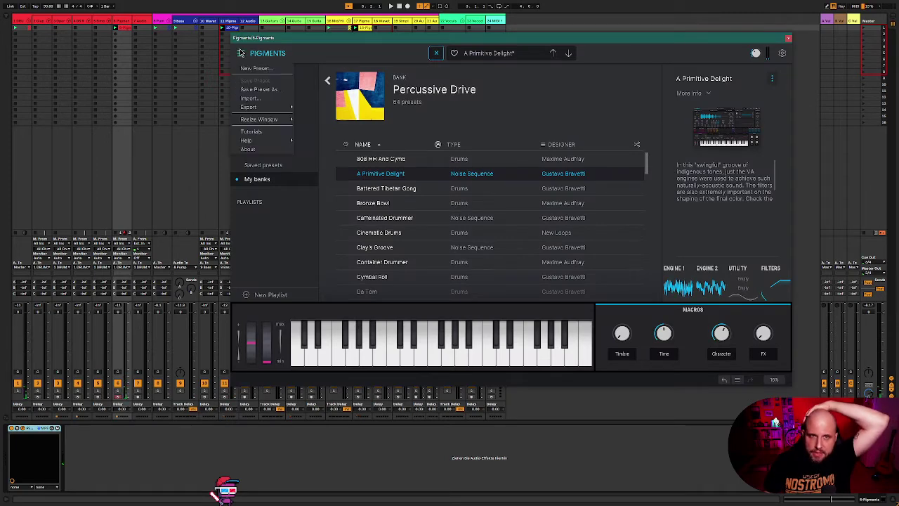
{"action": "left_click", "coordinate": [435, 53]}
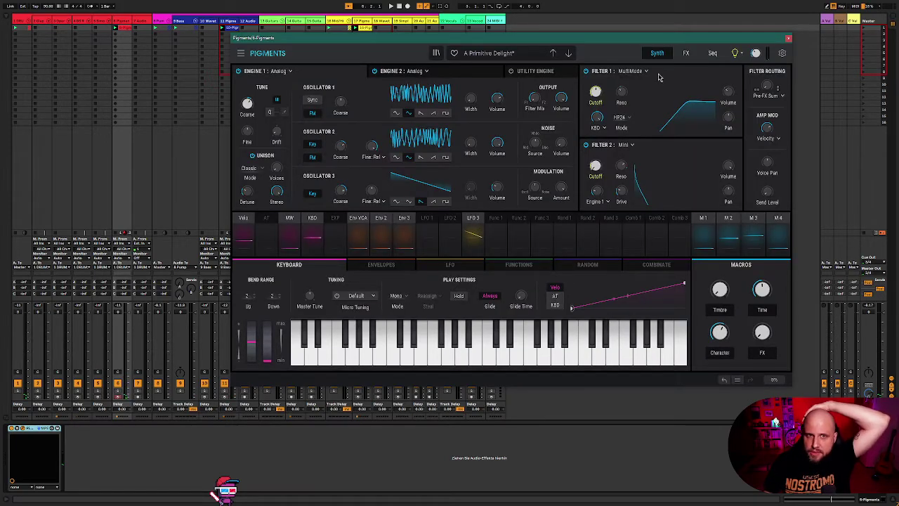
{"action": "left_click", "coordinate": [414, 72]}
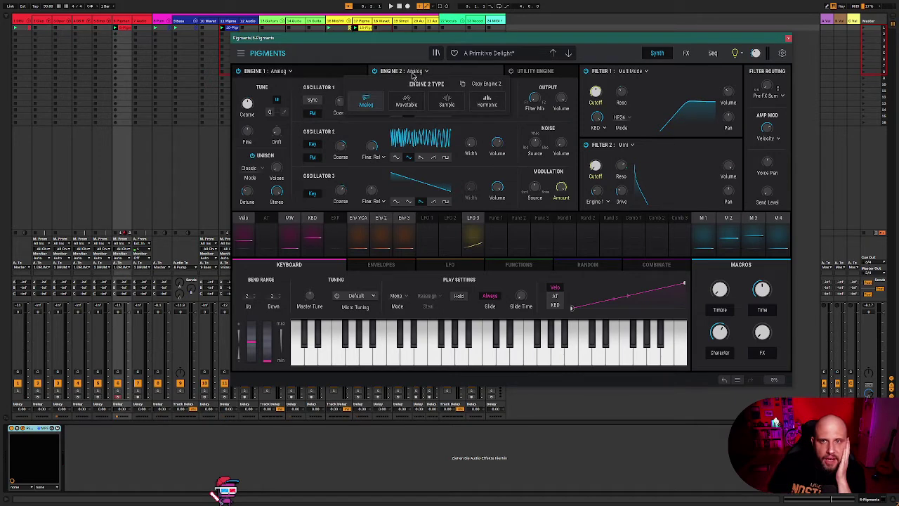
{"action": "left_click", "coordinate": [273, 70]}
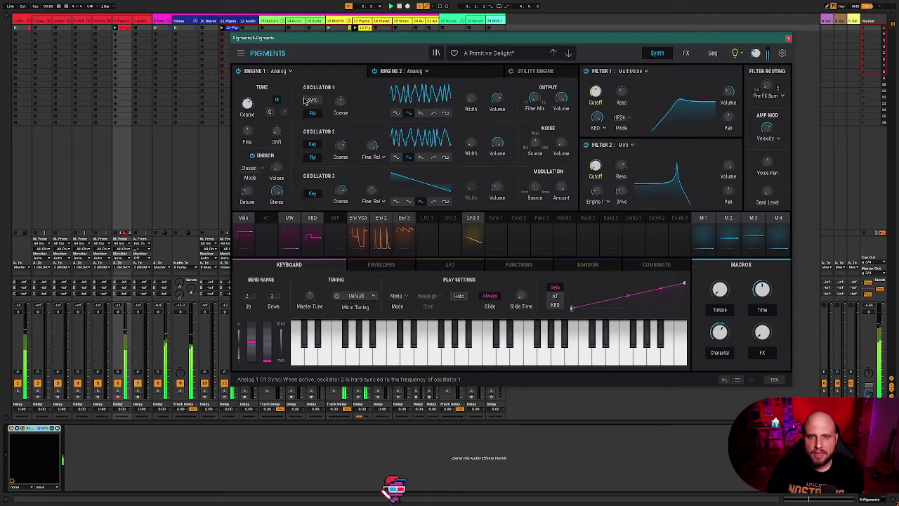
Step: Solo track 6 and compare its Pigments sound with the FX A reverb bypassed and enabled
{"action": "left_click", "coordinate": [121, 393]}
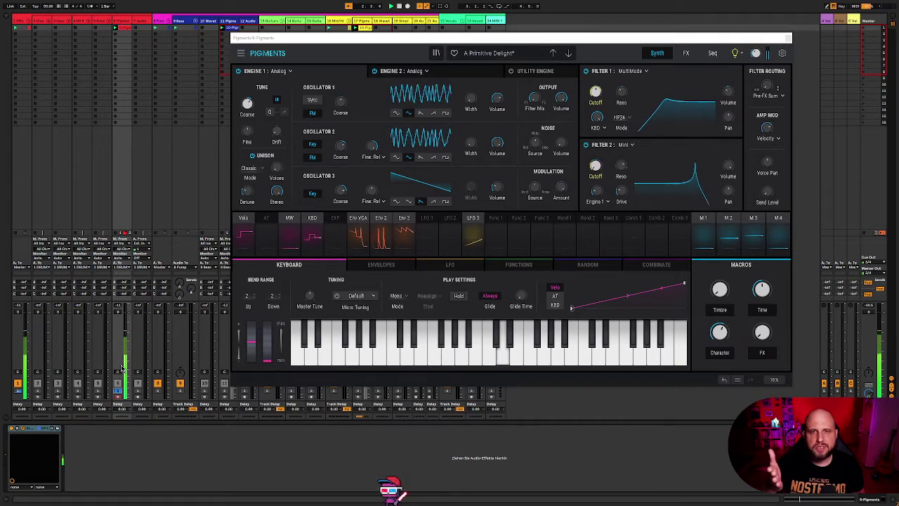
{"action": "left_click", "coordinate": [686, 54]}
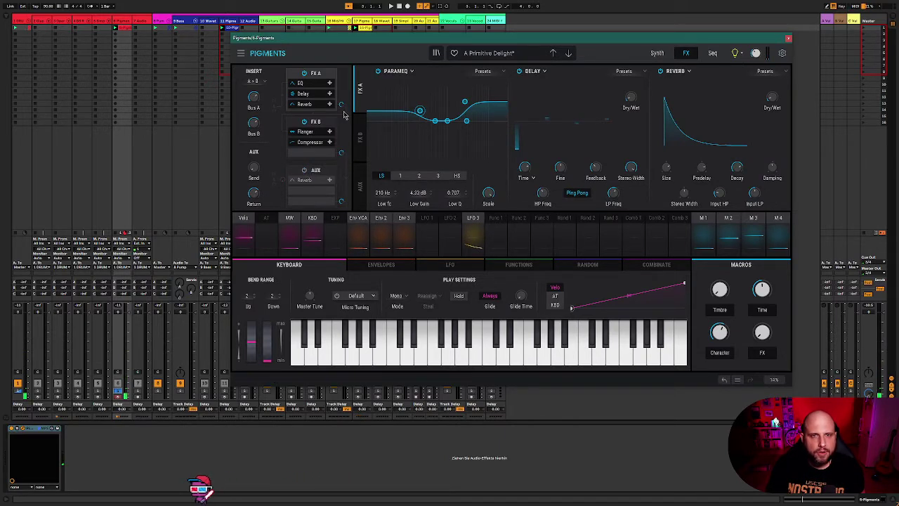
{"action": "left_click", "coordinate": [660, 72]}
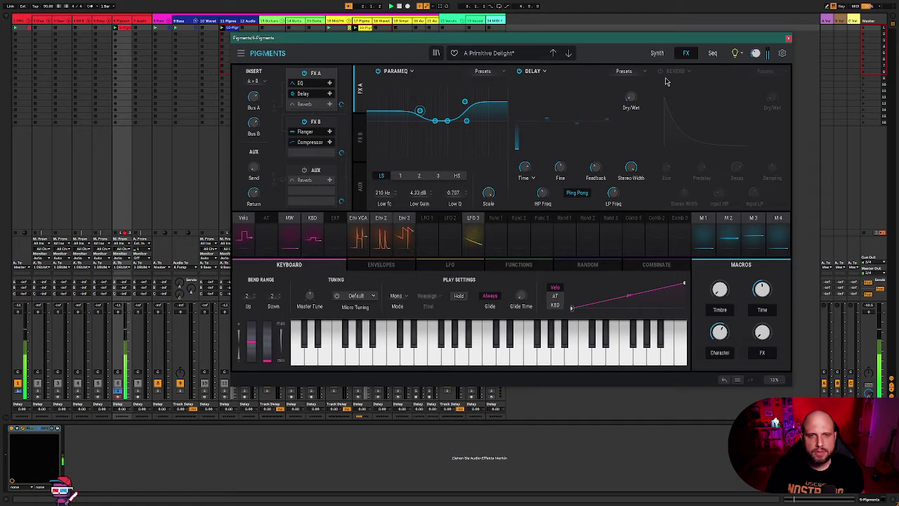
{"action": "left_click", "coordinate": [660, 72]}
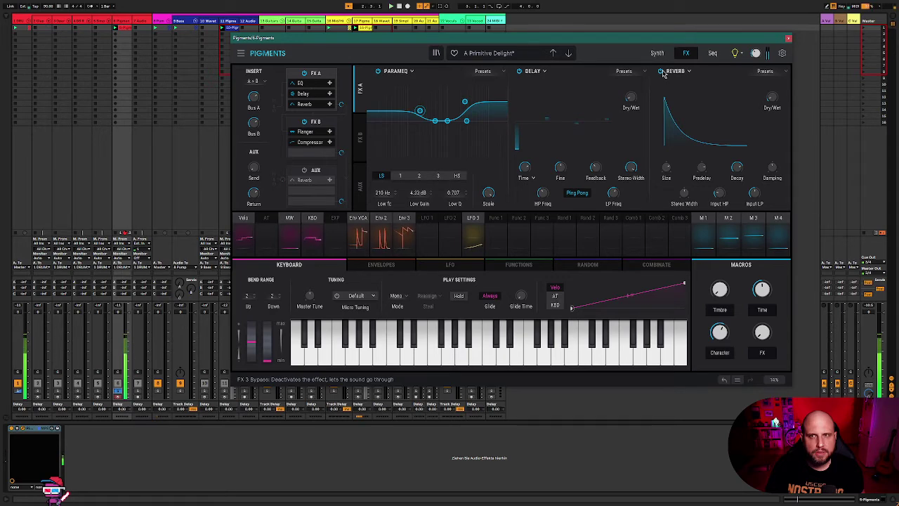
Step: Raise the FX macro of A Primitive Delight with the FX A reverb bypassed, and re-enable that reverb
{"action": "left_click", "coordinate": [661, 71]}
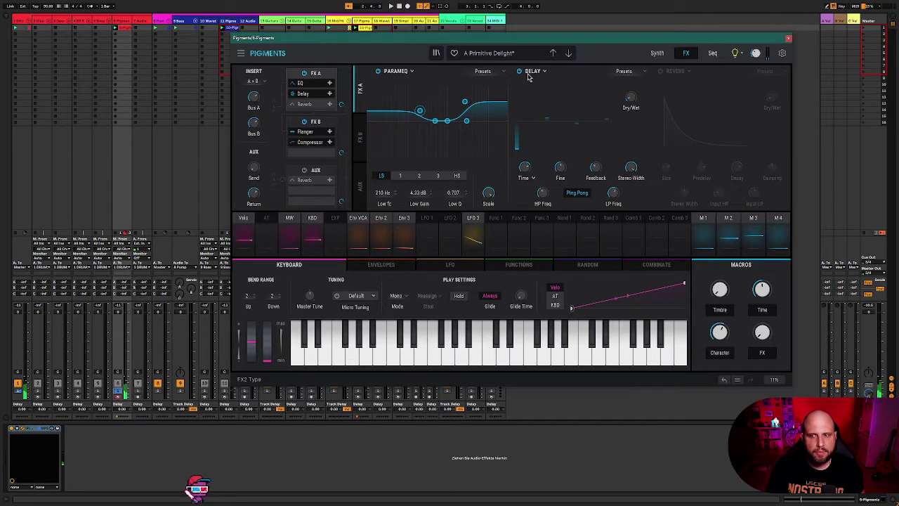
{"action": "left_click_drag", "start_coordinate": [762, 332], "coordinate": [762, 325]}
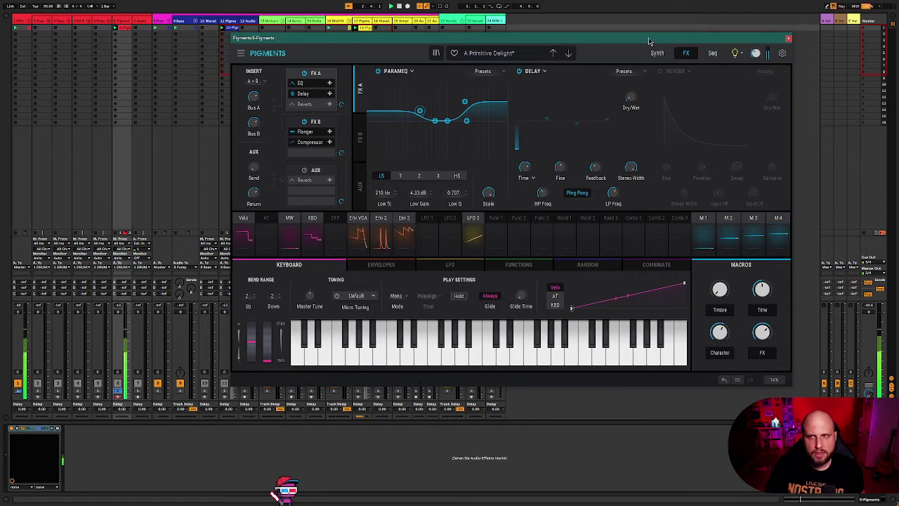
{"action": "left_click", "coordinate": [661, 72]}
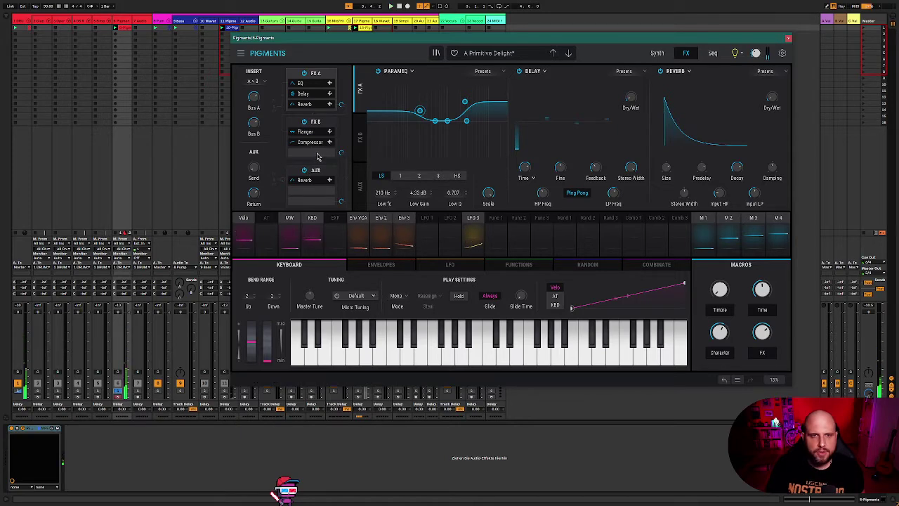
Step: Add a Bitcrusher with the Lo-Fi preset to the empty FX B slot of track 6's Pigments and close its window
{"action": "left_click", "coordinate": [316, 121]}
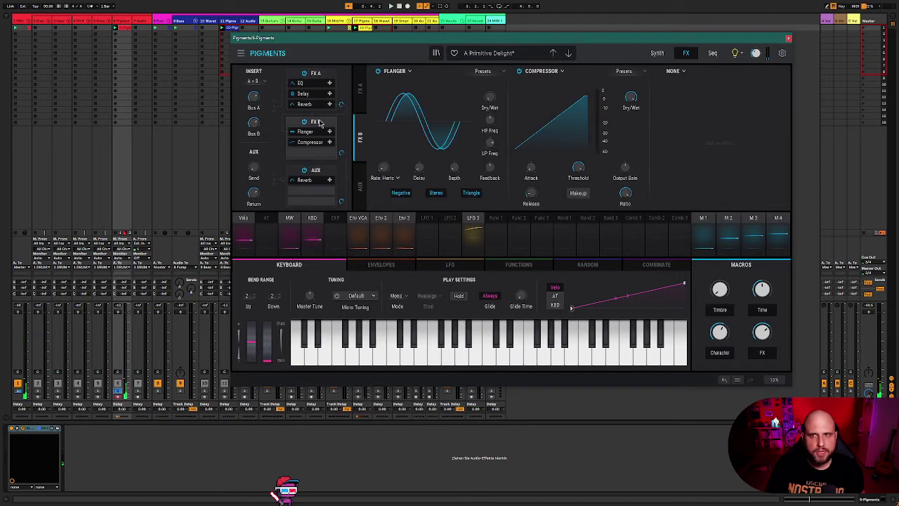
{"action": "left_click", "coordinate": [674, 71]}
{"action": "left_click", "coordinate": [765, 147]}
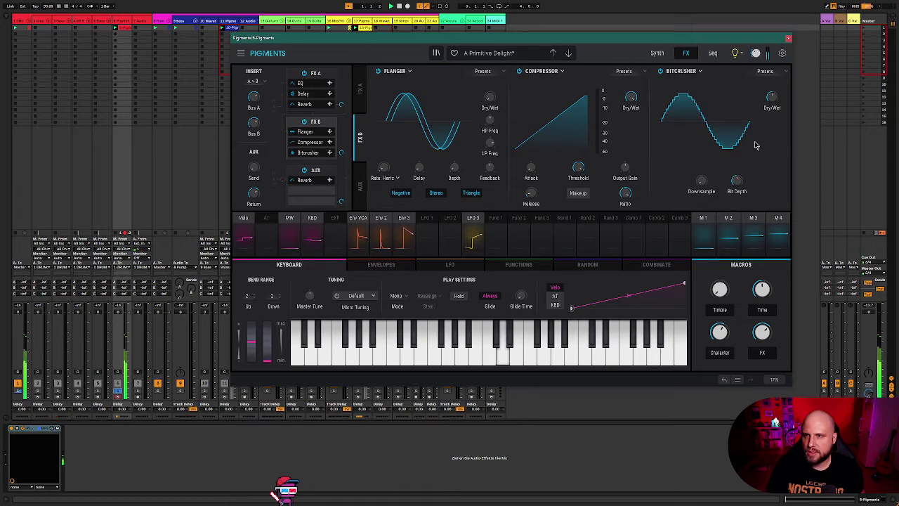
{"action": "left_click", "coordinate": [765, 71]}
{"action": "left_click", "coordinate": [764, 117]}
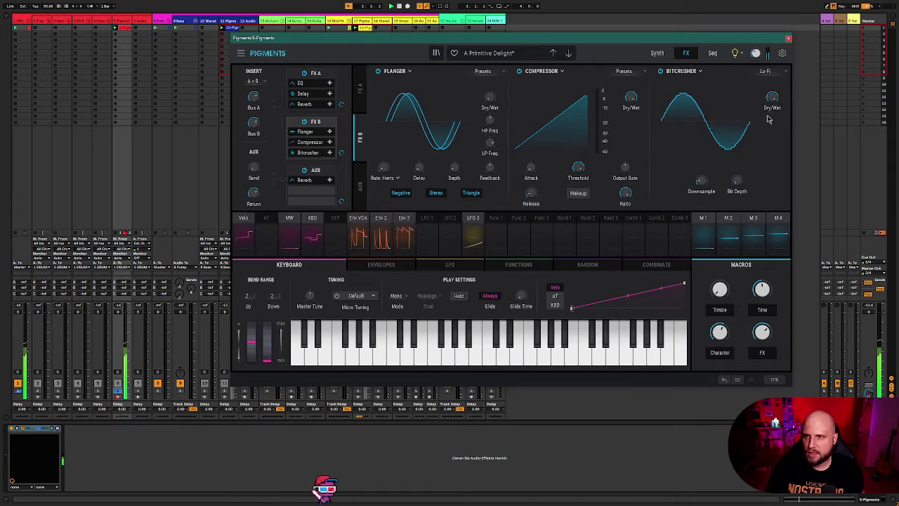
{"action": "left_click", "coordinate": [788, 38]}
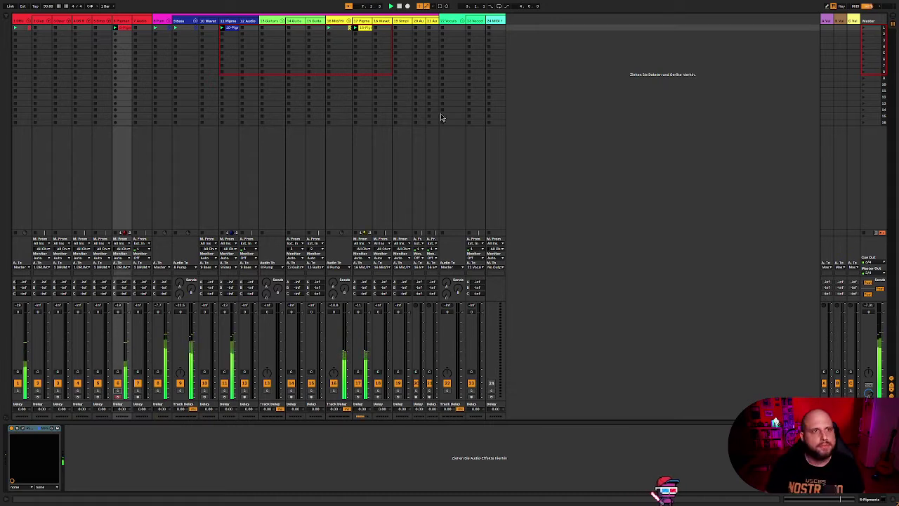
Step: Check the notes in track 11's Pigments clip, select the short D0 note in bar 7, and hide the clip view
{"action": "double_click", "coordinate": [231, 28]}
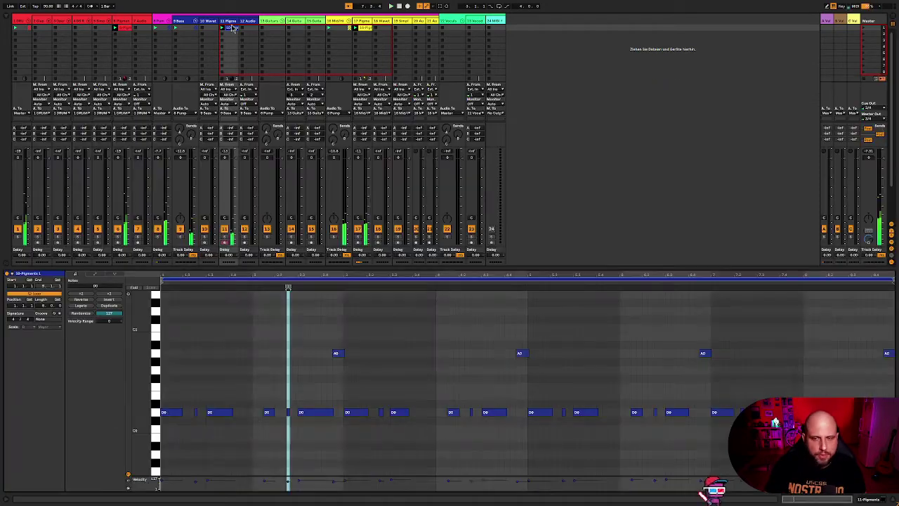
{"action": "left_click", "coordinate": [750, 376]}
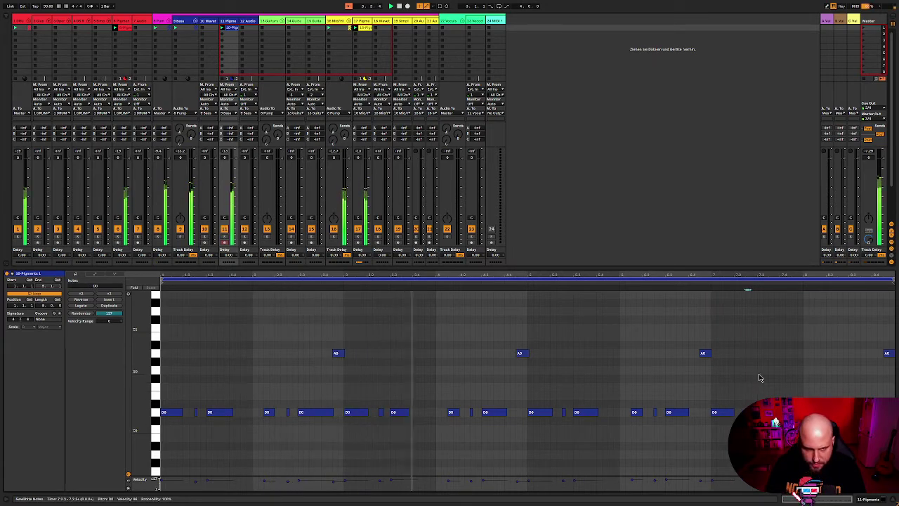
{"action": "left_click", "coordinate": [891, 501]}
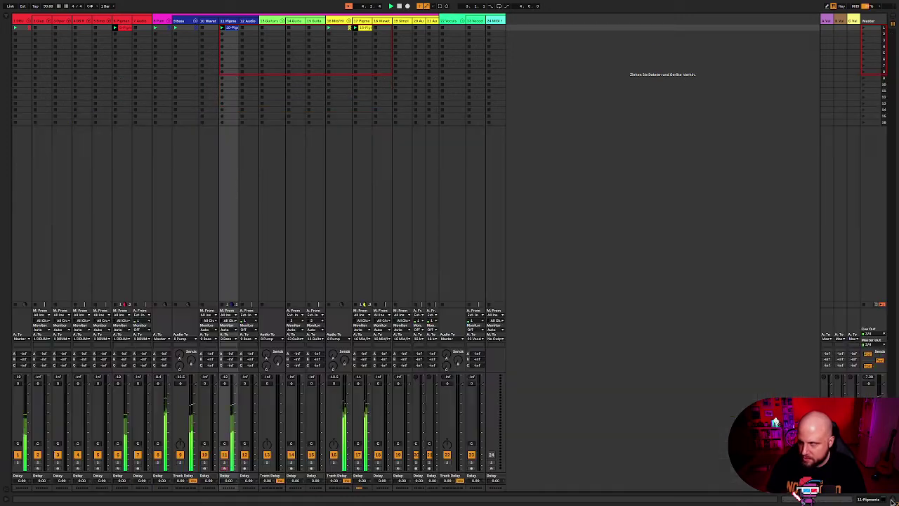
Step: Insert a new MIDI track after the Simpler drums track 5, hide the clip view, and select the Clap rack track 2
{"action": "double_click", "coordinate": [125, 29]}
{"action": "left_click", "coordinate": [120, 21]}
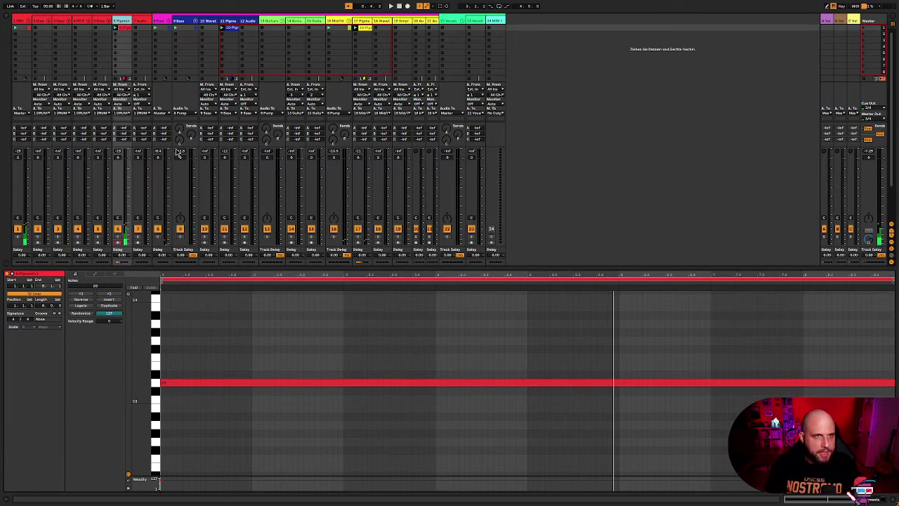
{"action": "left_click", "coordinate": [104, 21]}
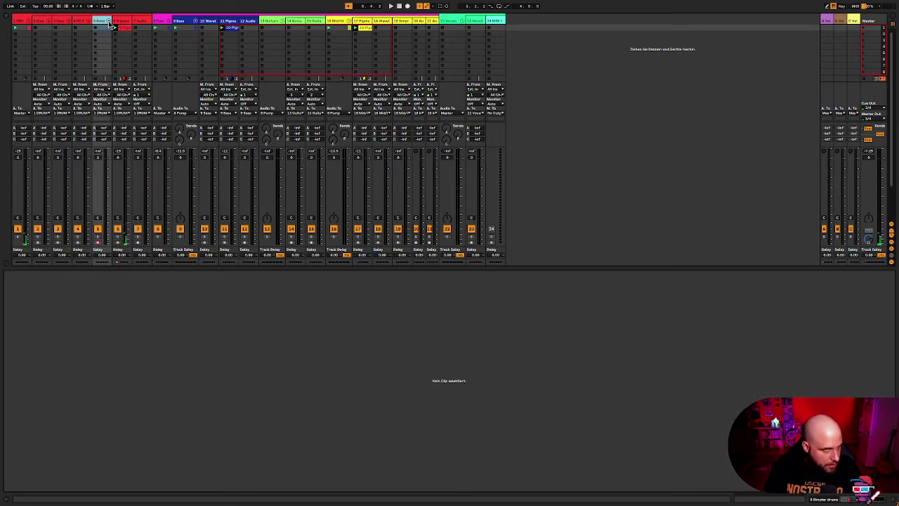
{"action": "key", "text": "ctrl+t"}
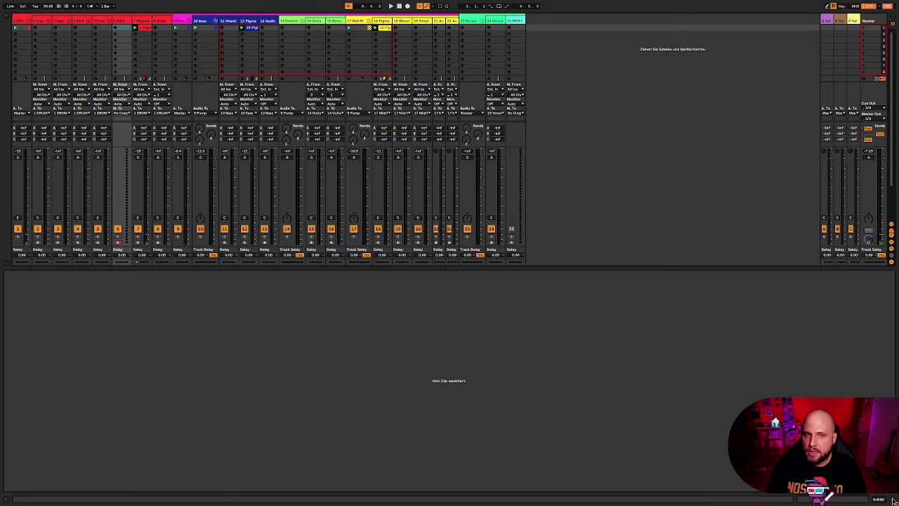
{"action": "left_click", "coordinate": [894, 500]}
{"action": "left_click", "coordinate": [46, 26]}
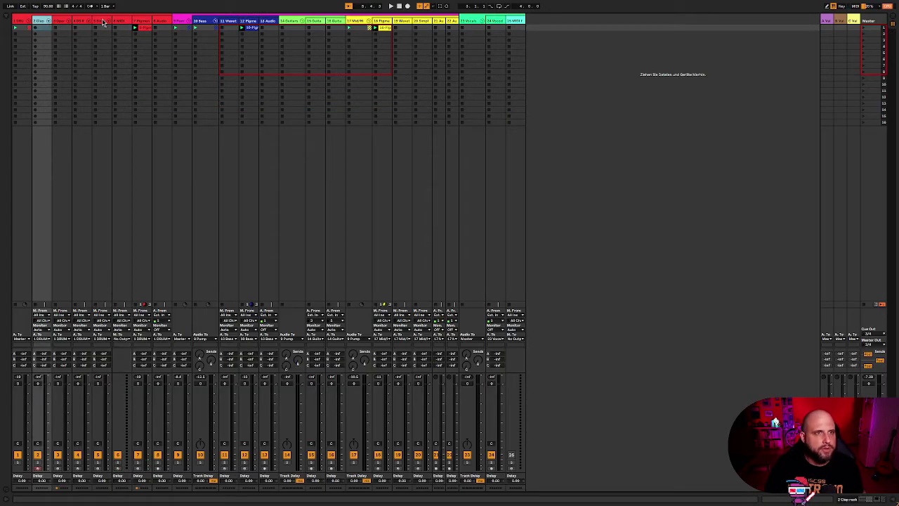
Step: Delete the three rack tracks 2 to 4 and show the devices of the Simpler drums track
{"action": "left_click", "coordinate": [102, 21], "text": "shift"}
{"action": "left_click", "coordinate": [79, 22]}
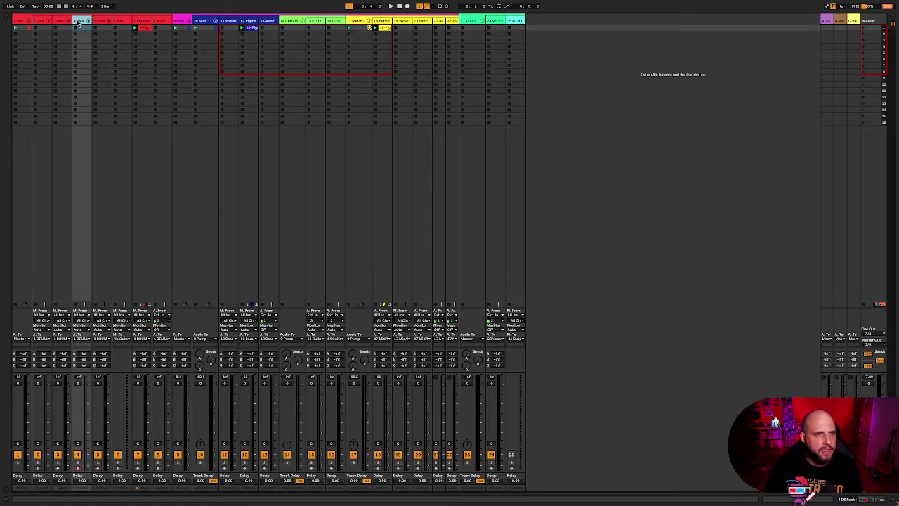
{"action": "left_click", "coordinate": [34, 23], "text": "shift"}
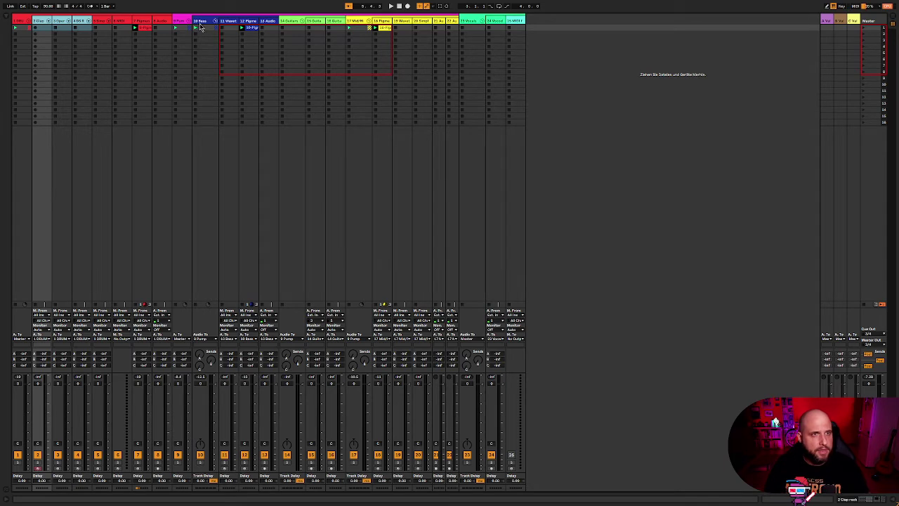
{"action": "key", "text": "Delete"}
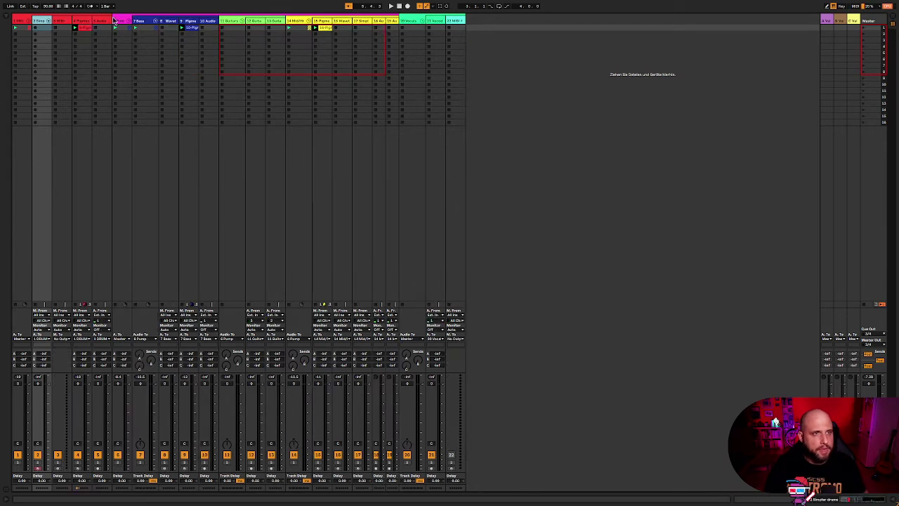
{"action": "double_click", "coordinate": [42, 21]}
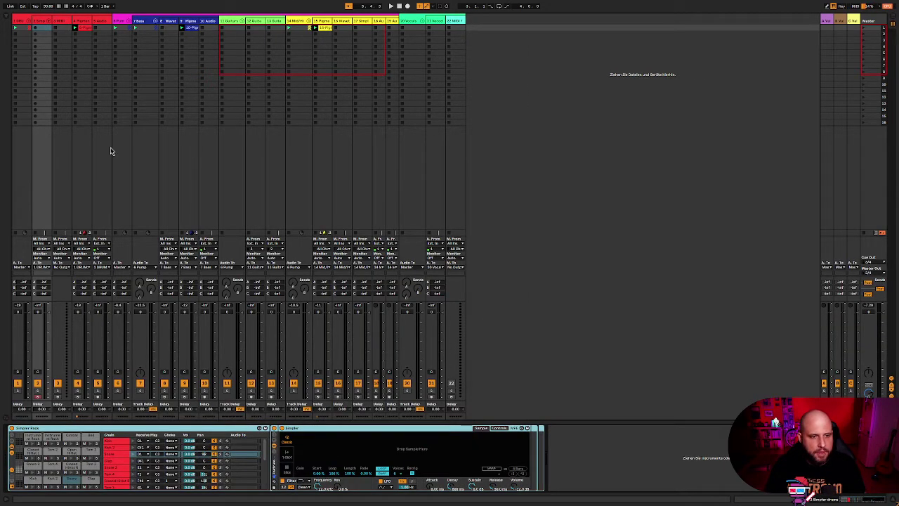
Step: Load the Arturia Pigments VST3 plug-in onto the empty MIDI track 3 and hide the browser
{"action": "left_click", "coordinate": [67, 22]}
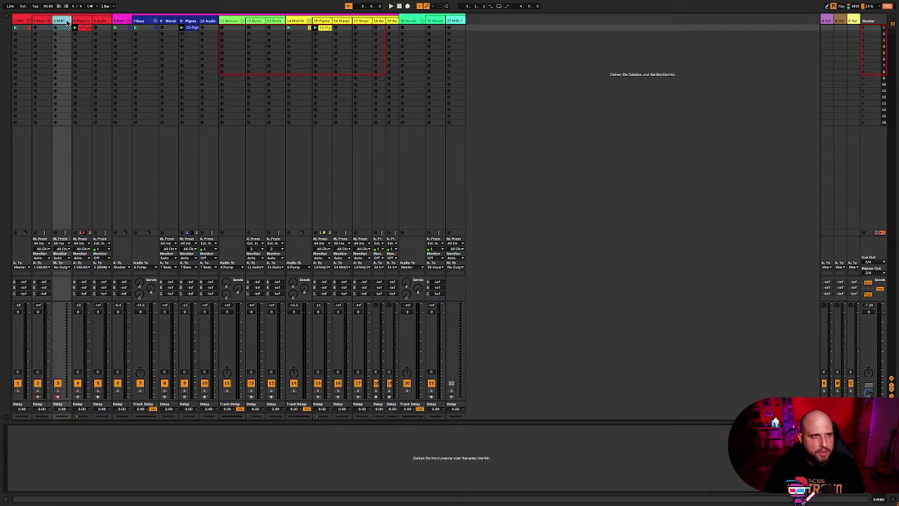
{"action": "left_click", "coordinate": [8, 20]}
{"action": "left_click", "coordinate": [267, 22]}
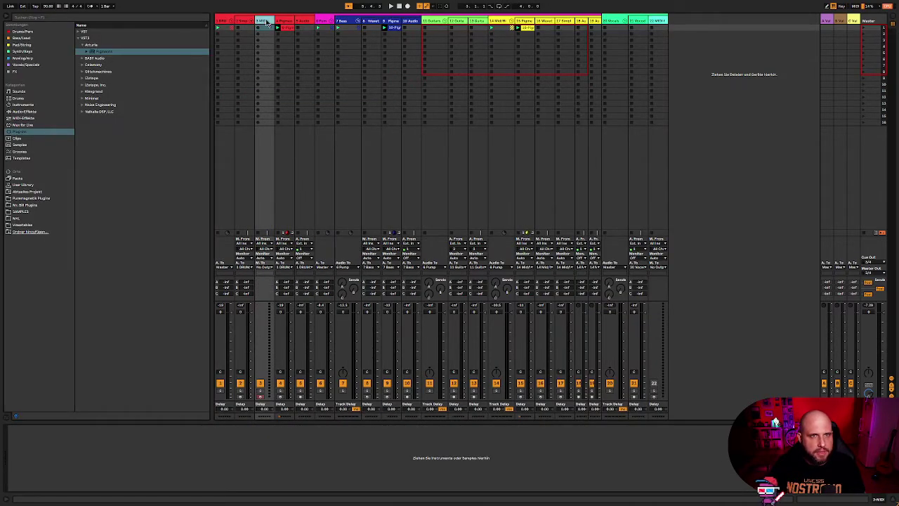
{"action": "left_click_drag", "start_coordinate": [106, 52], "coordinate": [138, 426]}
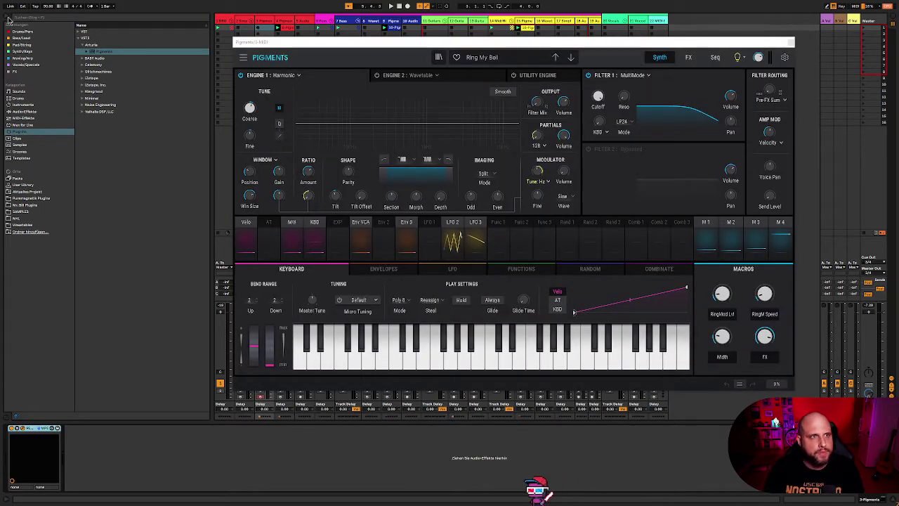
{"action": "left_click", "coordinate": [8, 20]}
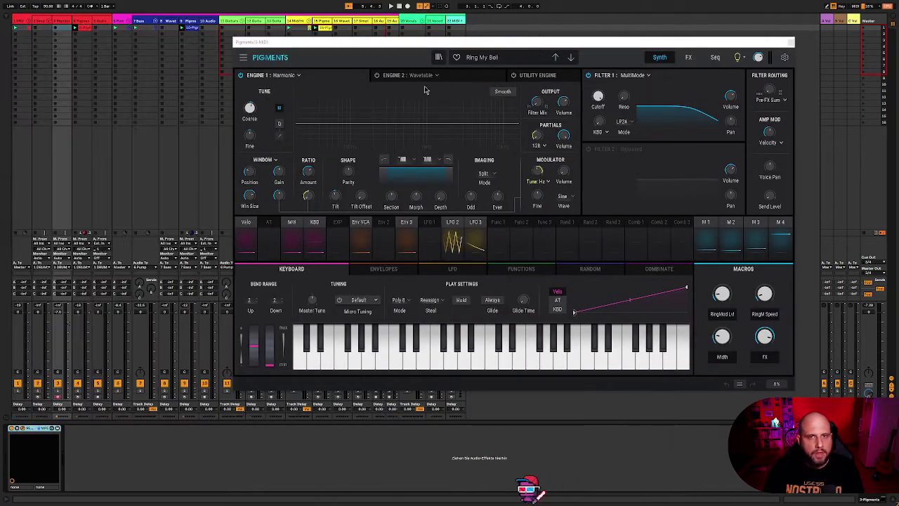
Step: Load the 808 HH And Cymb preset from the Percussive Drive bank into track 3's Pigments
{"action": "left_click", "coordinate": [438, 57]}
{"action": "left_click", "coordinate": [272, 186]}
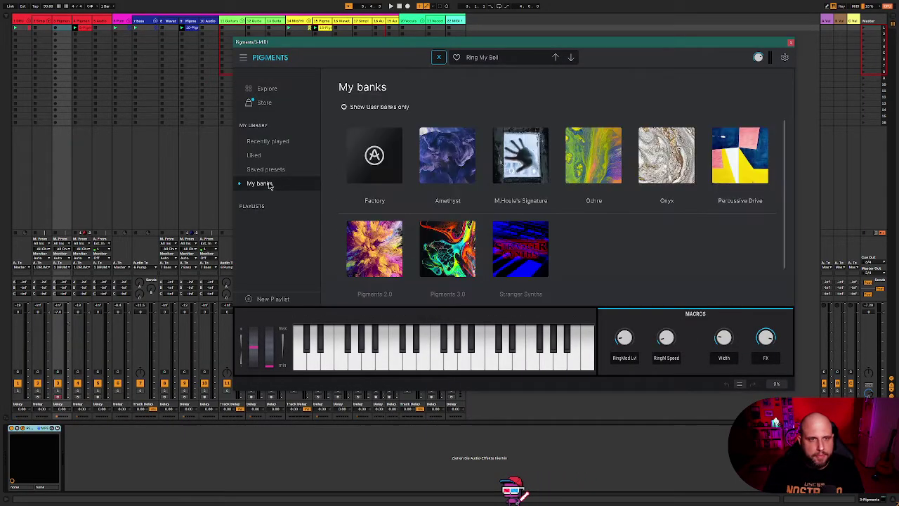
{"action": "left_click", "coordinate": [739, 170]}
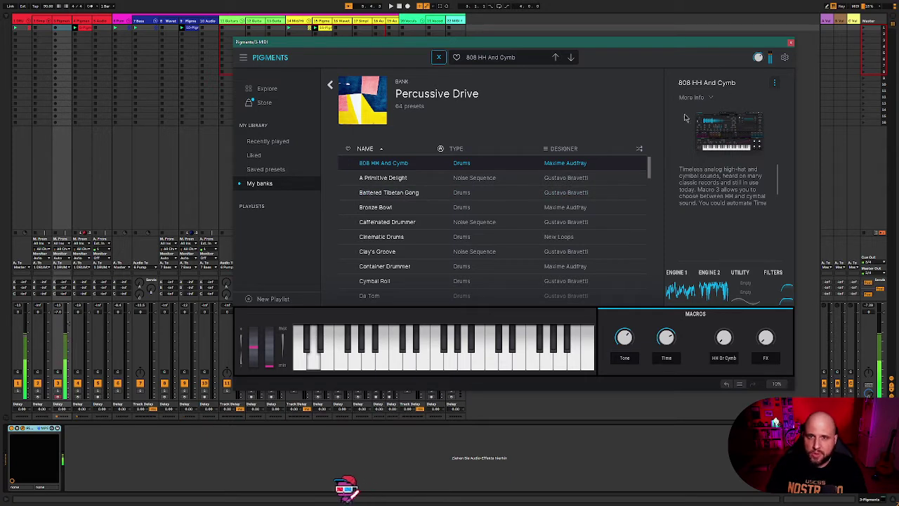
Step: Audition the HH Or Cymb, FX, Tone and Time macros of 808 HH And Cymb and close its window
{"action": "left_click_drag", "start_coordinate": [724, 337], "coordinate": [765, 346]}
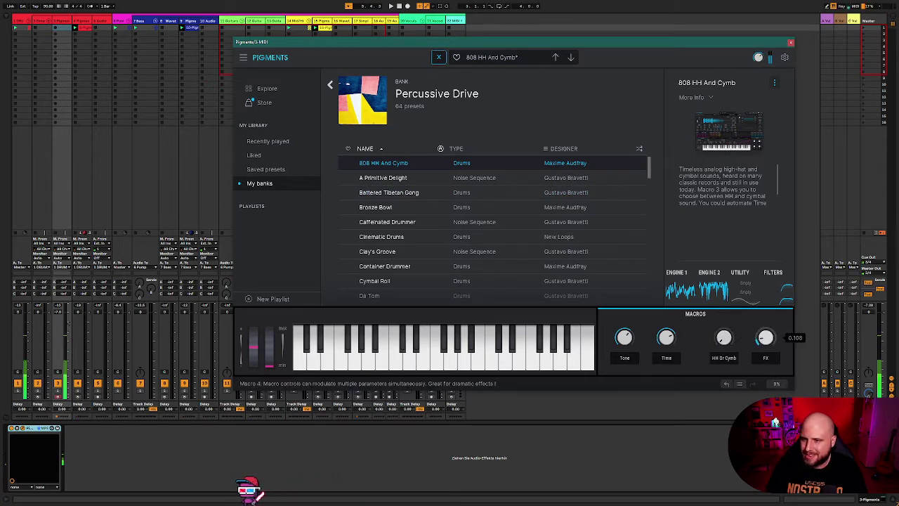
{"action": "left_click_drag", "start_coordinate": [624, 337], "coordinate": [624, 333]}
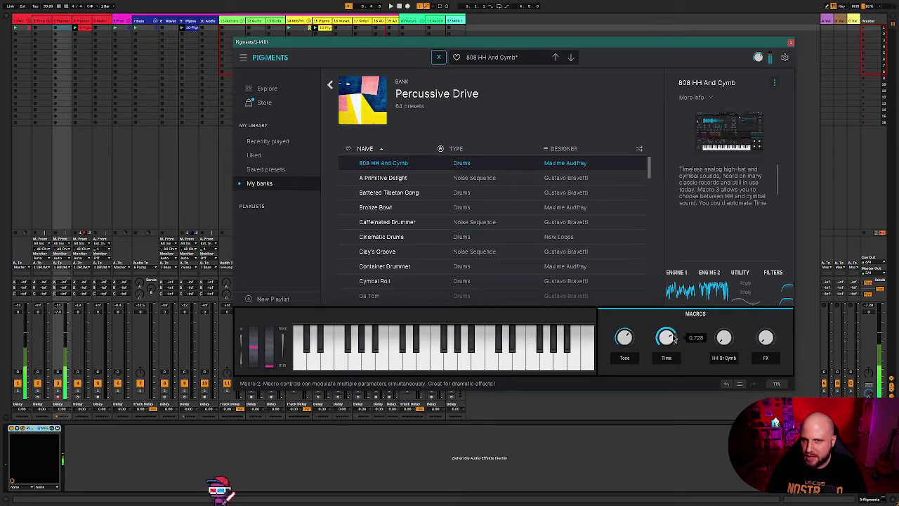
{"action": "left_click", "coordinate": [242, 58]}
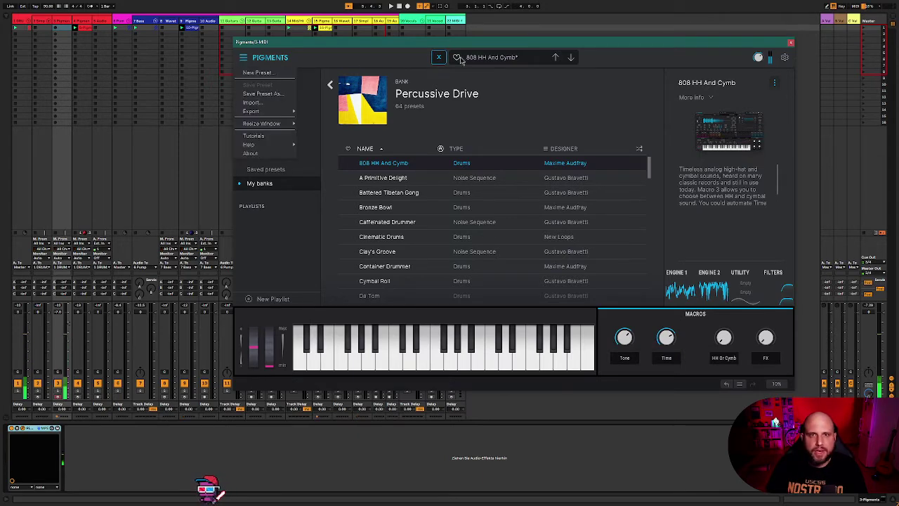
{"action": "left_click", "coordinate": [438, 57]}
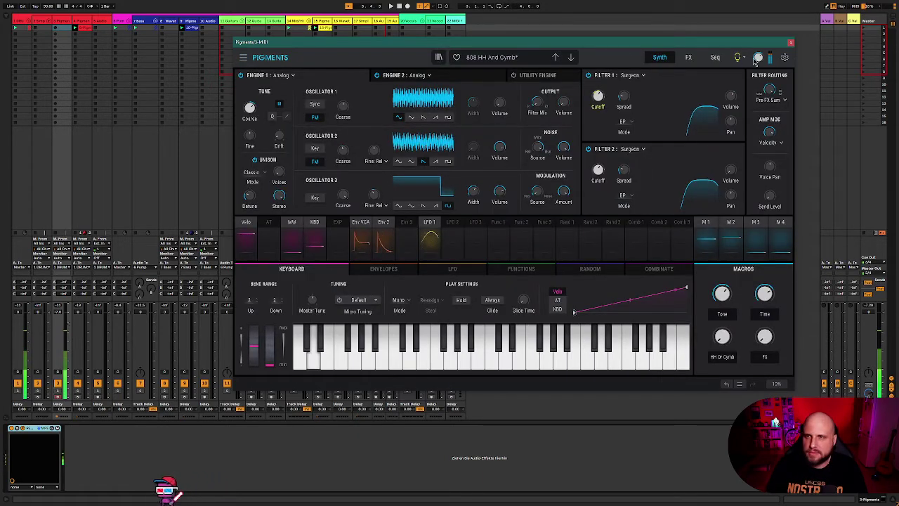
{"action": "left_click", "coordinate": [790, 42]}
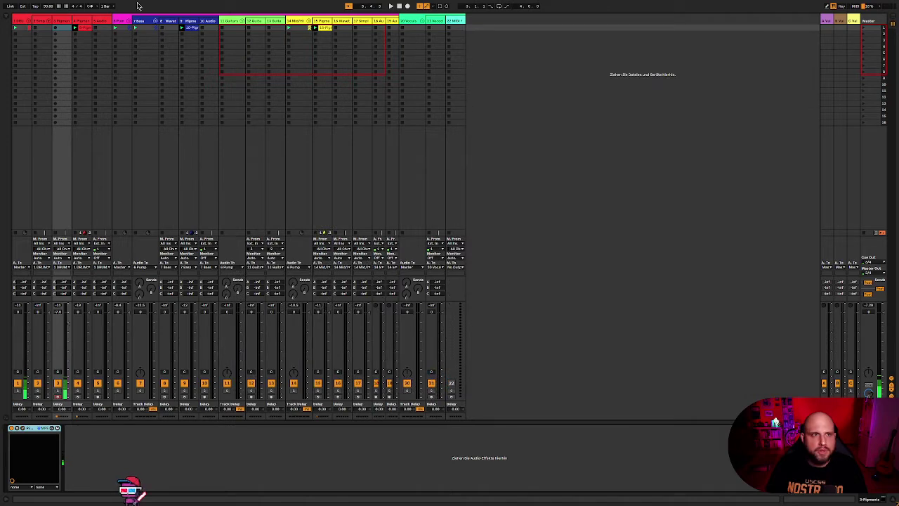
Step: Create a one-bar clip in track 3's first slot with a D2 note extended by Legato over the whole bar
{"action": "double_click", "coordinate": [65, 28]}
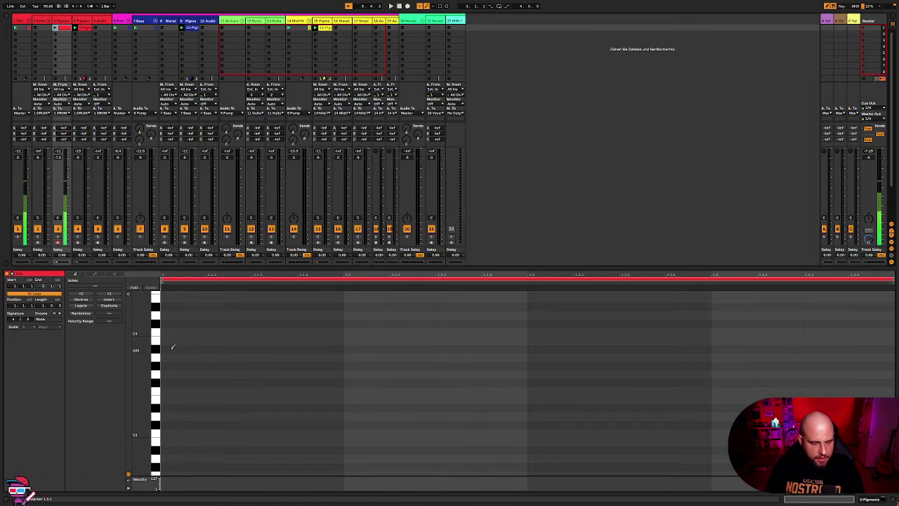
{"action": "scroll", "coordinate": [195, 341], "scroll_direction": "down", "scroll_amount": 3}
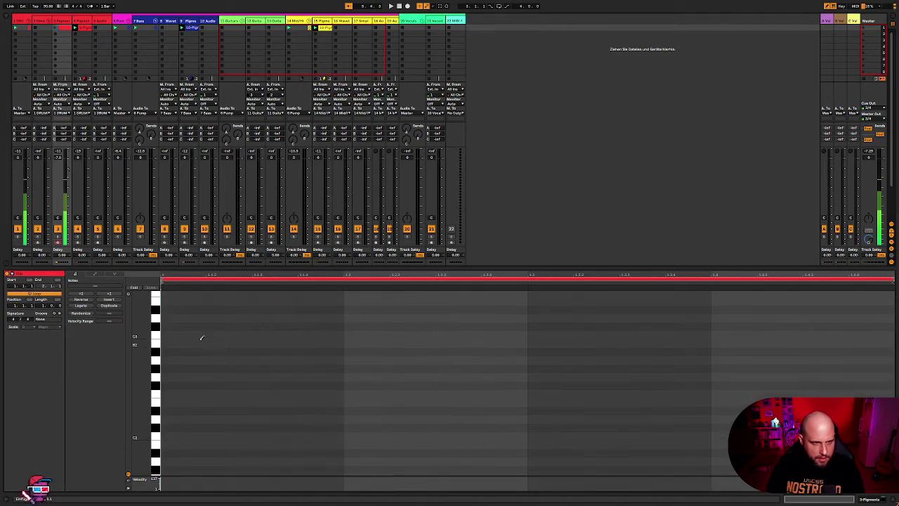
{"action": "left_click", "coordinate": [182, 382]}
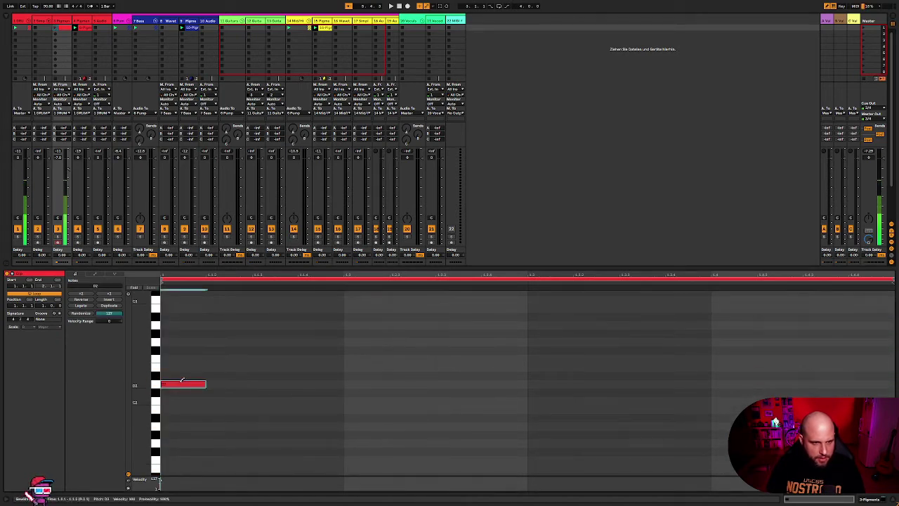
{"action": "left_click", "coordinate": [81, 306]}
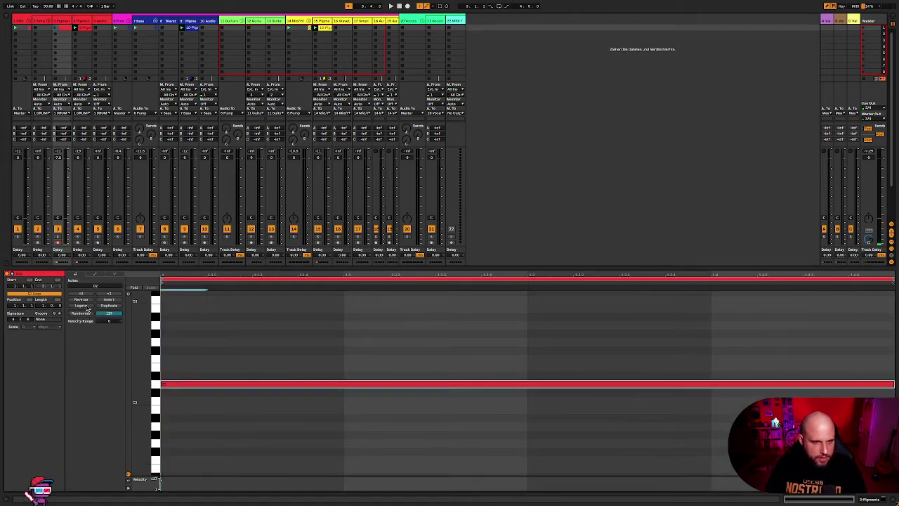
Step: Reopen track 3's Pigments and turn on its 16-step sequencer
{"action": "left_click", "coordinate": [62, 22]}
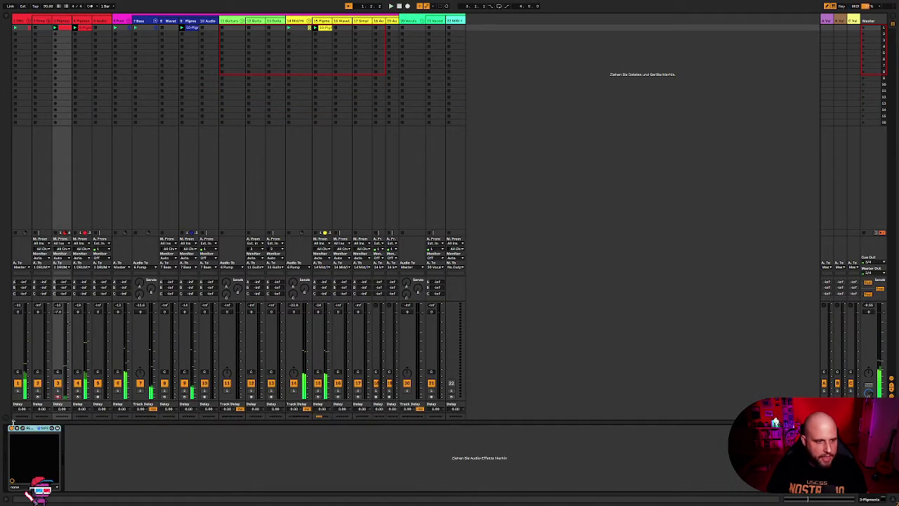
{"action": "left_click", "coordinate": [24, 430]}
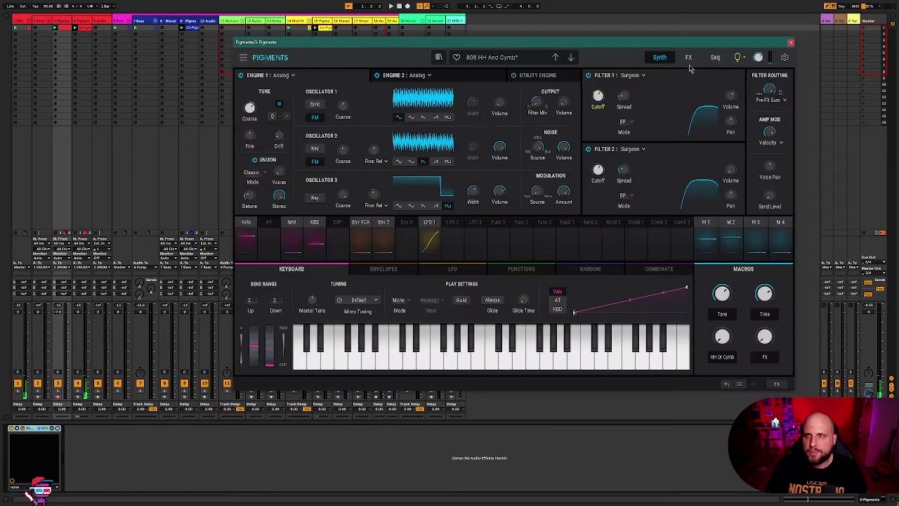
{"action": "left_click", "coordinate": [715, 58]}
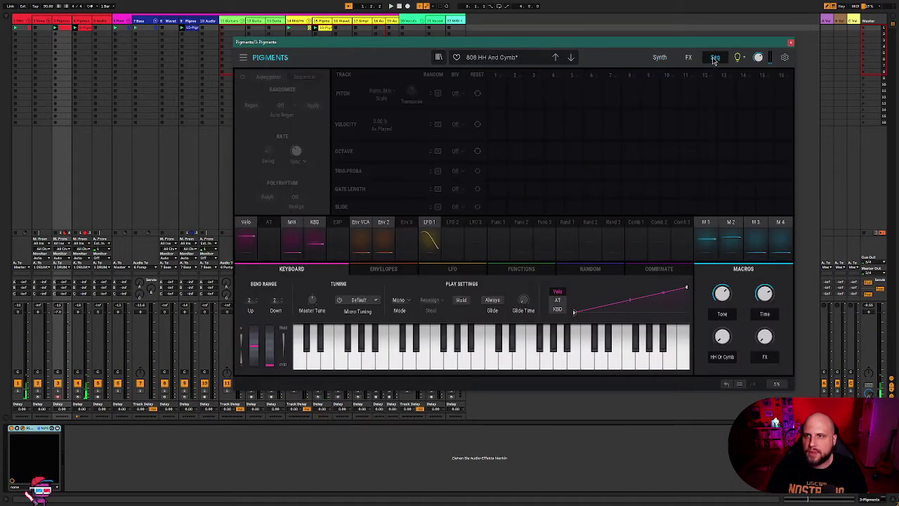
{"action": "left_click", "coordinate": [242, 78]}
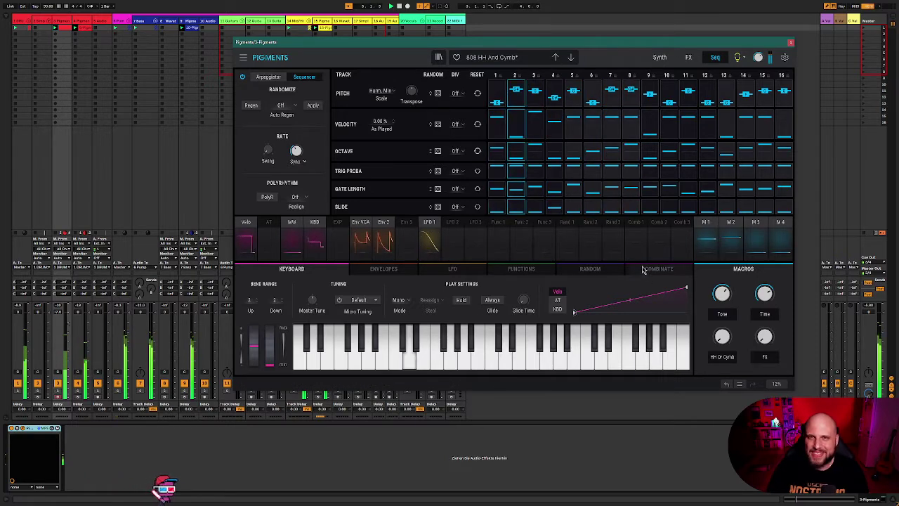
Step: Lower the Tone macro of 808 HH And Cymb, try its FX and HH Or Cymb macros and mod wheel, and close the window
{"action": "mouse_move", "coordinate": [297, 154]}
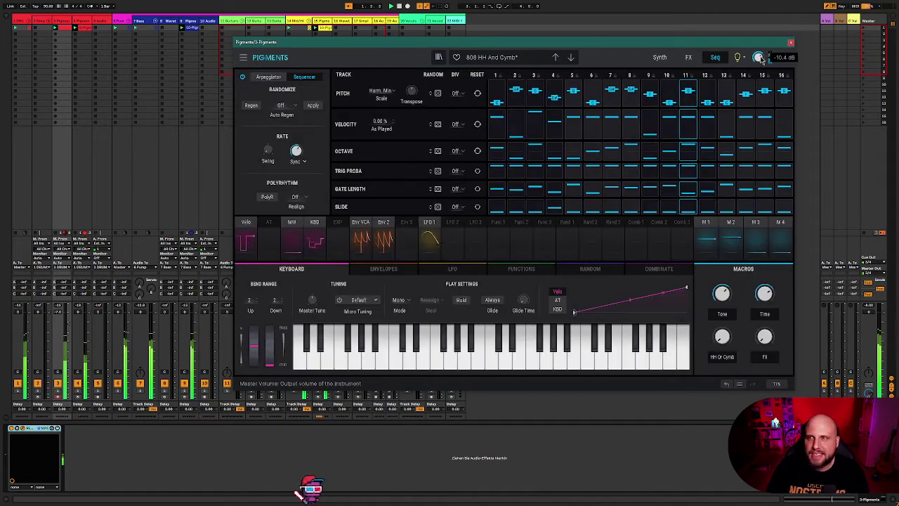
{"action": "mouse_move", "coordinate": [761, 59]}
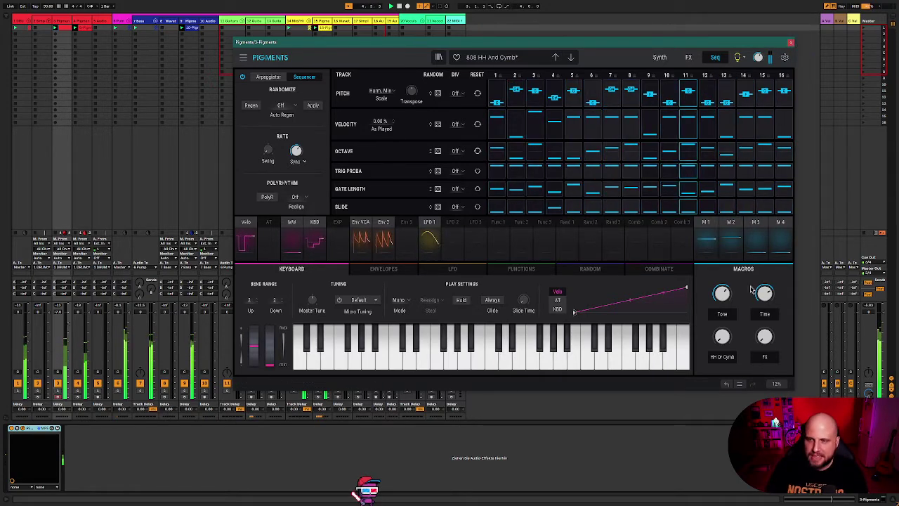
{"action": "mouse_move", "coordinate": [722, 293]}
{"action": "left_click_drag", "start_coordinate": [722, 293], "coordinate": [721, 312]}
{"action": "mouse_move", "coordinate": [764, 293]}
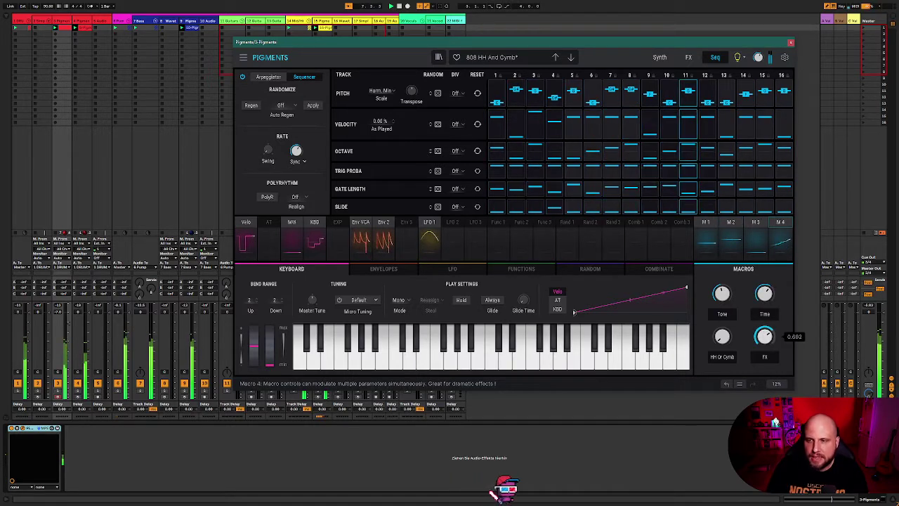
{"action": "left_click_drag", "start_coordinate": [764, 337], "coordinate": [721, 335]}
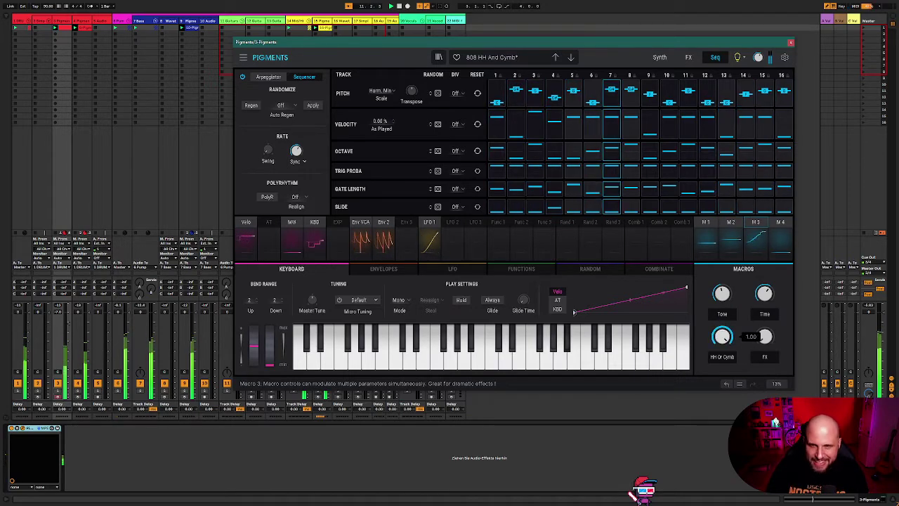
{"action": "mouse_move", "coordinate": [269, 362]}
{"action": "left_mouse_down"}
{"action": "mouse_move", "coordinate": [269, 332]}
{"action": "mouse_move", "coordinate": [269, 364]}
{"action": "left_mouse_up"}
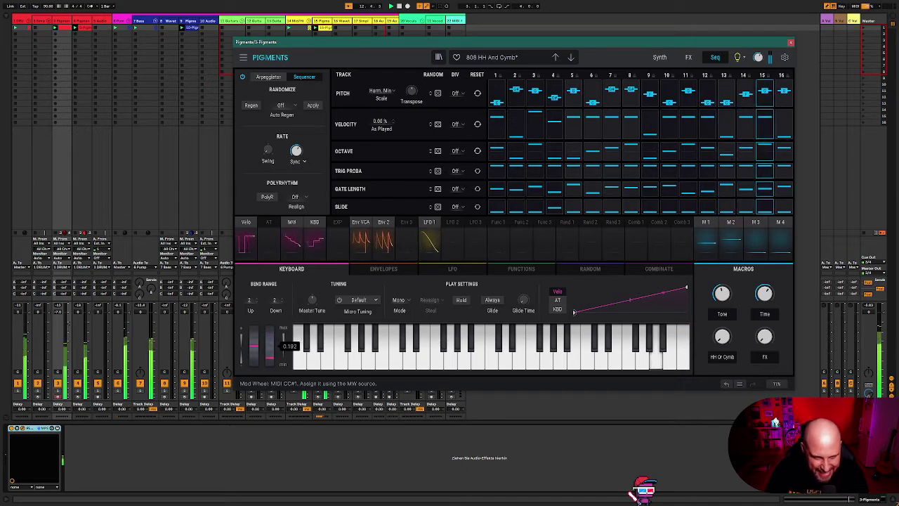
{"action": "left_click", "coordinate": [792, 44]}
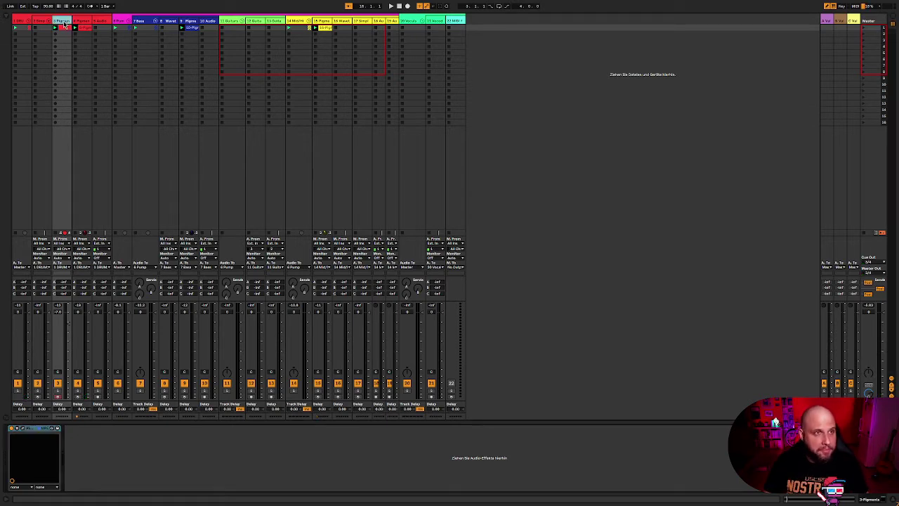
Step: Insert a new MIDI track after track 3, load Pigments onto it, and hide the browser
{"action": "key", "text": "ctrl+shift+t"}
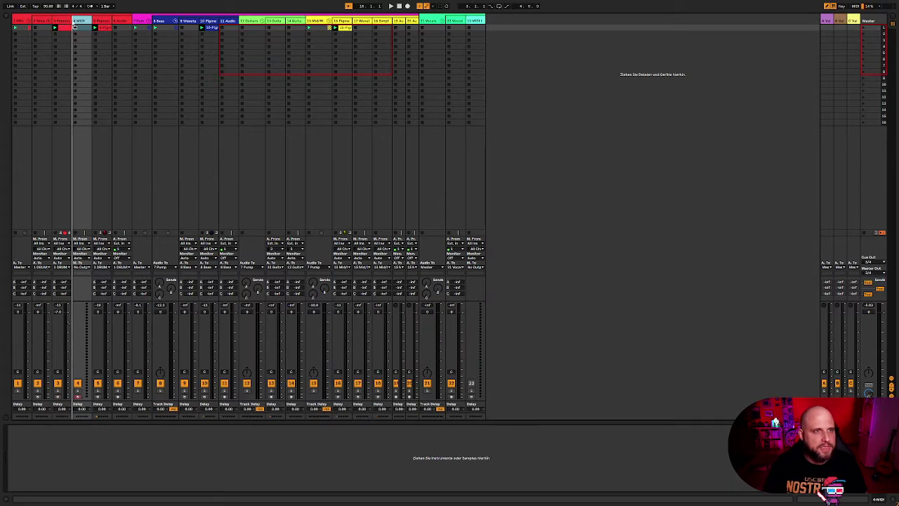
{"action": "left_click", "coordinate": [5, 19]}
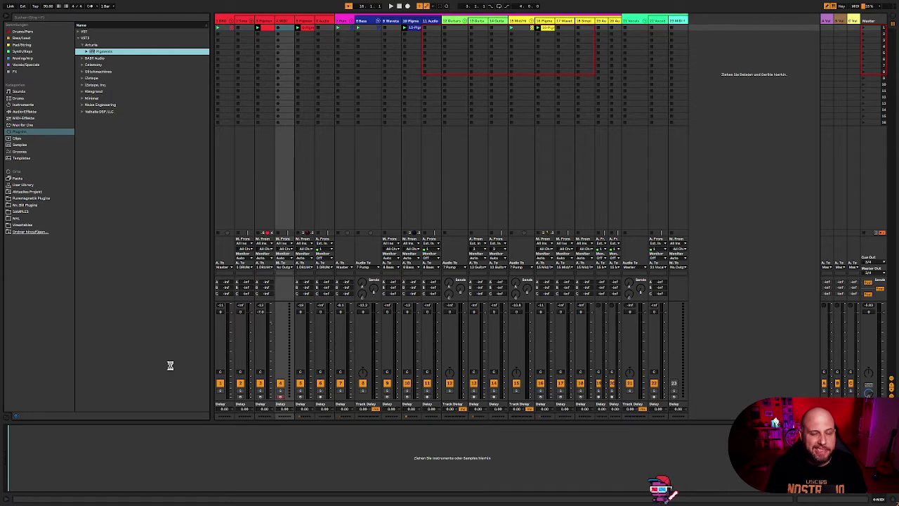
{"action": "key", "text": "ctrl+alt+b"}
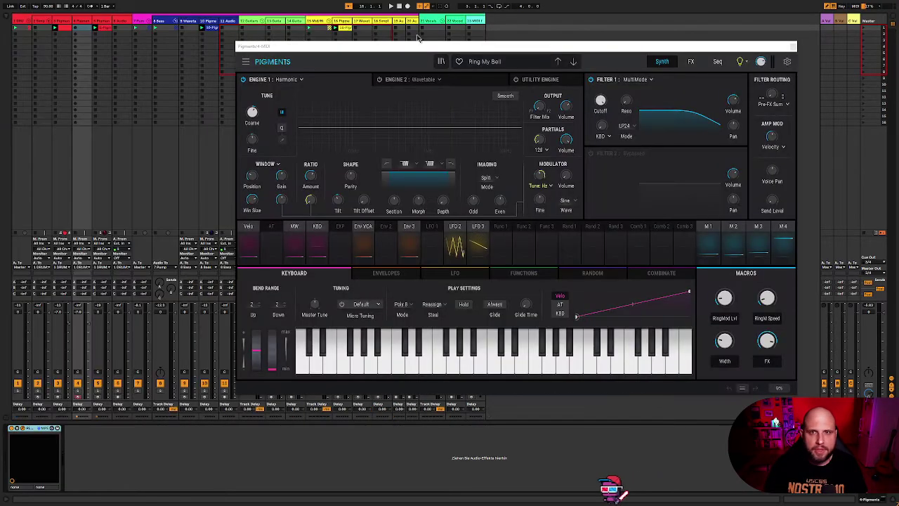
Step: Load the Cinematic Drums preset from the Percussive Drive bank into track 4's Pigments
{"action": "left_click", "coordinate": [441, 62]}
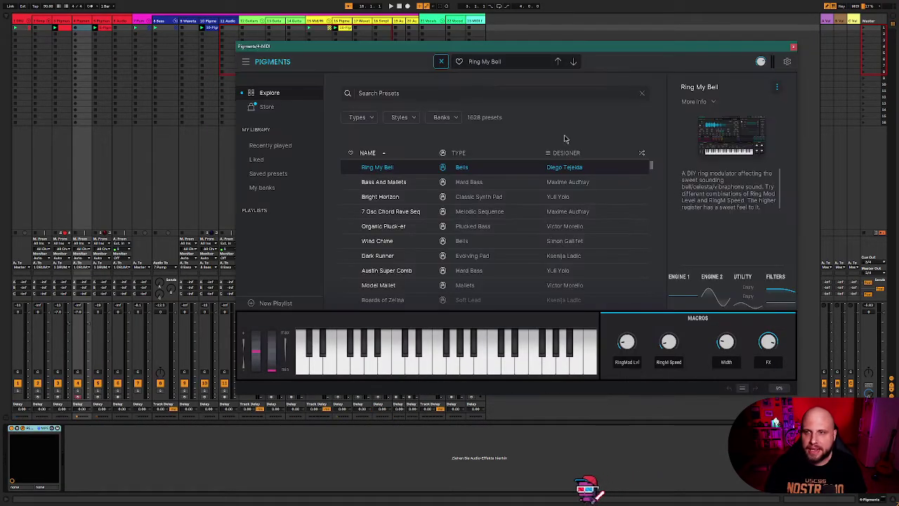
{"action": "left_click", "coordinate": [262, 188]}
{"action": "left_click", "coordinate": [750, 184]}
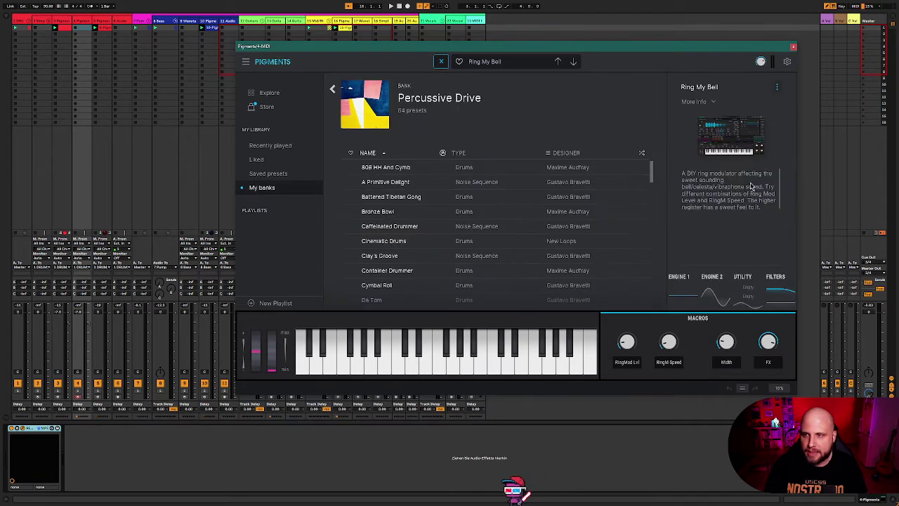
{"action": "left_click", "coordinate": [492, 241]}
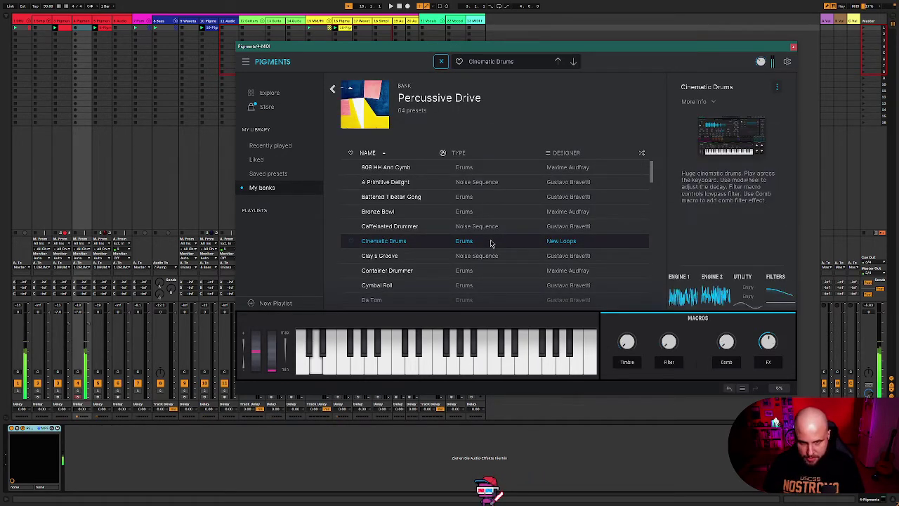
Step: Audition the Battered Tibetan Gong, Bronze Bowl, Caffeinated Drummer, Cinematic Drums and Clay's Groove presets on track 4
{"action": "left_click", "coordinate": [479, 203]}
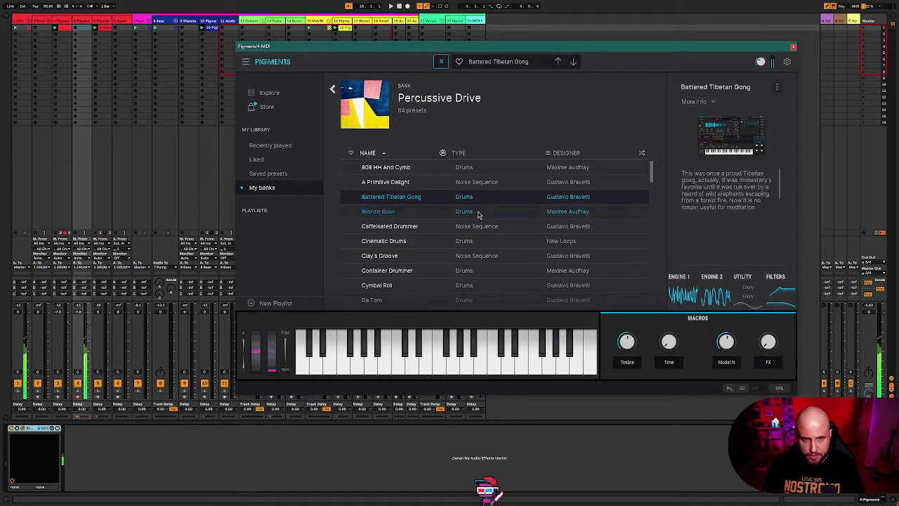
{"action": "left_click", "coordinate": [476, 213]}
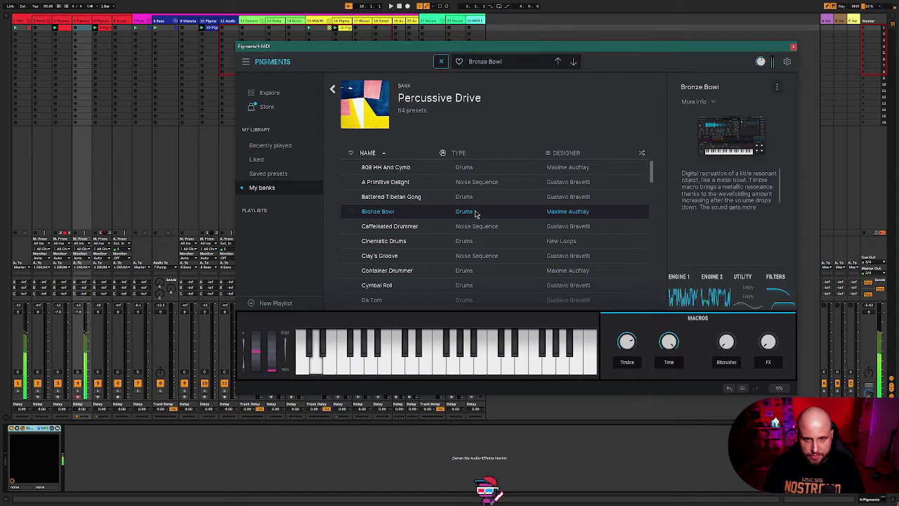
{"action": "left_click", "coordinate": [477, 227]}
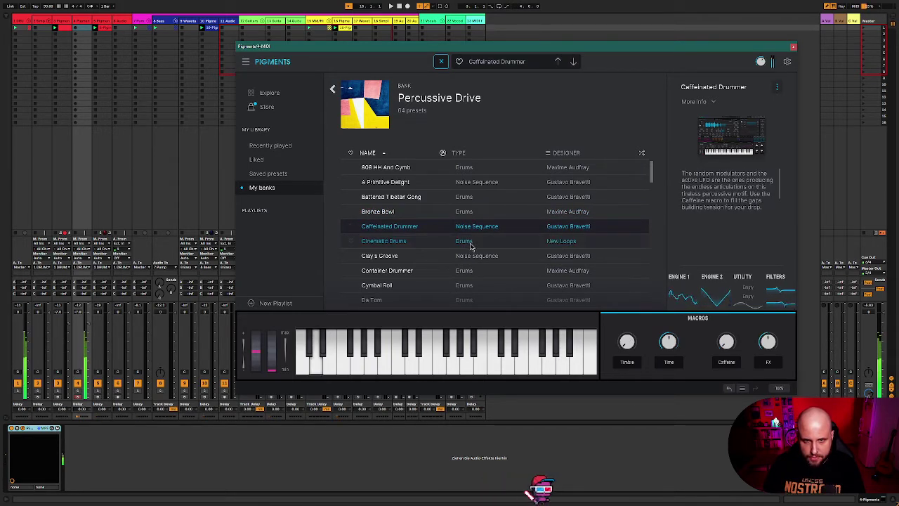
{"action": "left_click", "coordinate": [468, 242]}
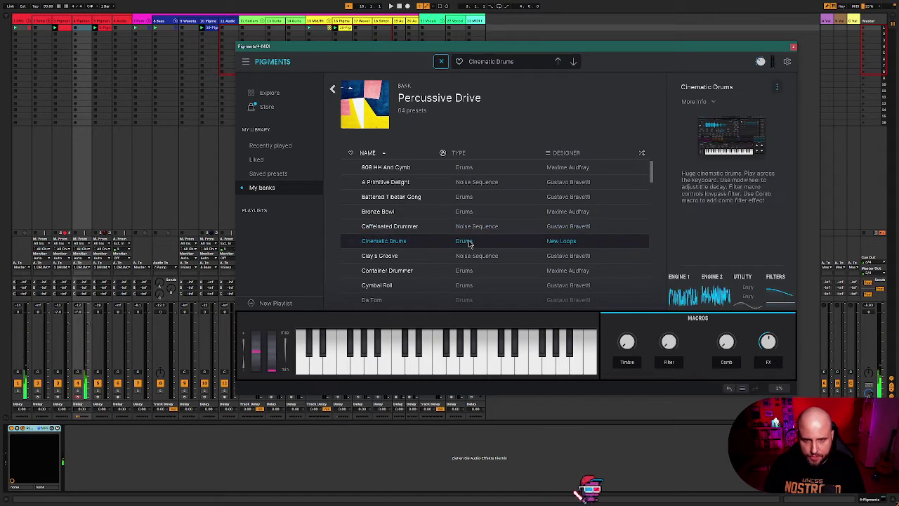
{"action": "left_click", "coordinate": [474, 259]}
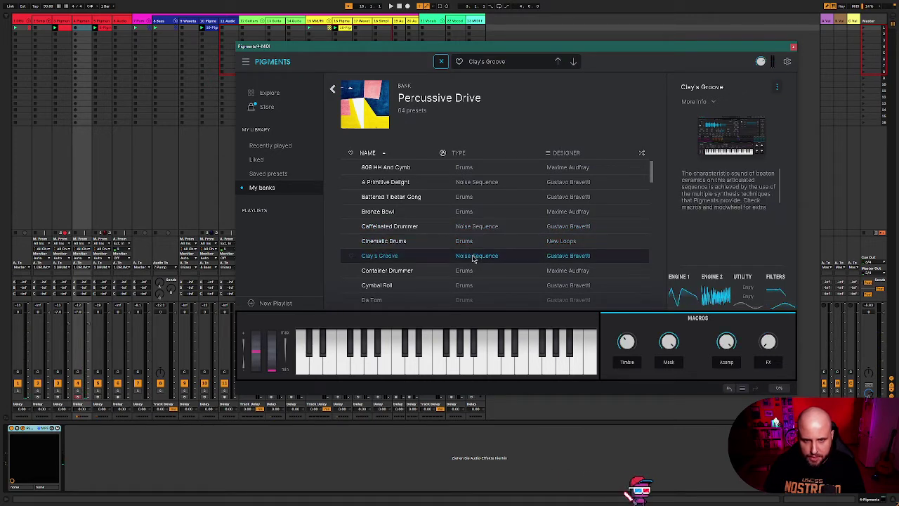
{"action": "scroll", "coordinate": [468, 240], "scroll_direction": "down", "scroll_amount": 1}
{"action": "scroll", "coordinate": [468, 239], "scroll_direction": "down", "scroll_amount": 1}
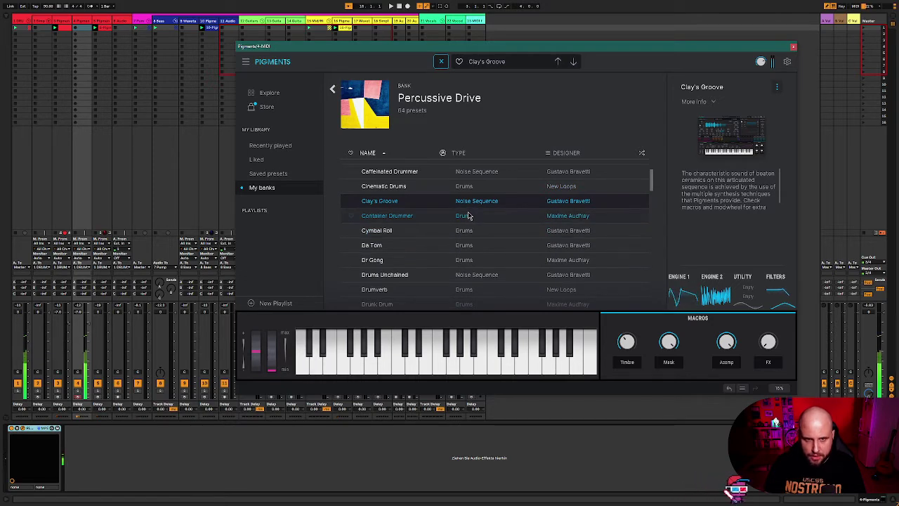
Step: Audition Container Drummer and Cymbal Roll, and load the Da Tom preset into track 4's Pigments
{"action": "left_click", "coordinate": [469, 215]}
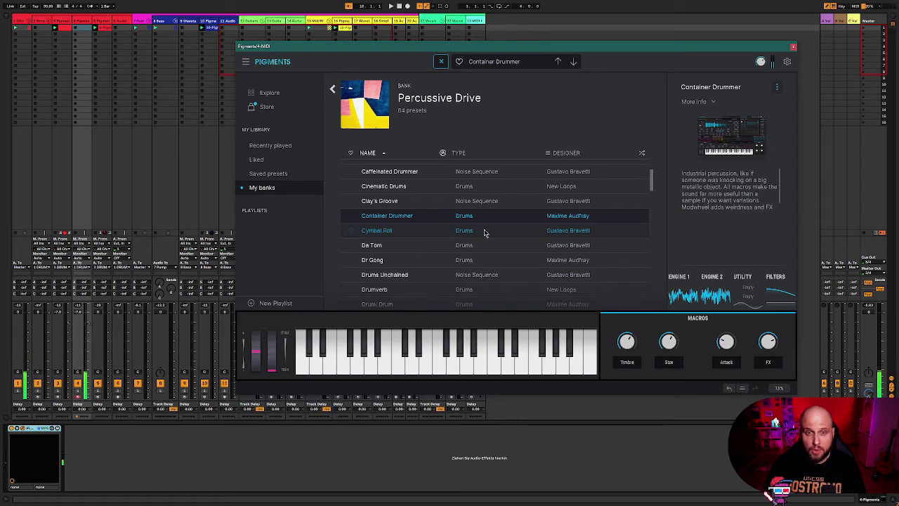
{"action": "left_click", "coordinate": [480, 235]}
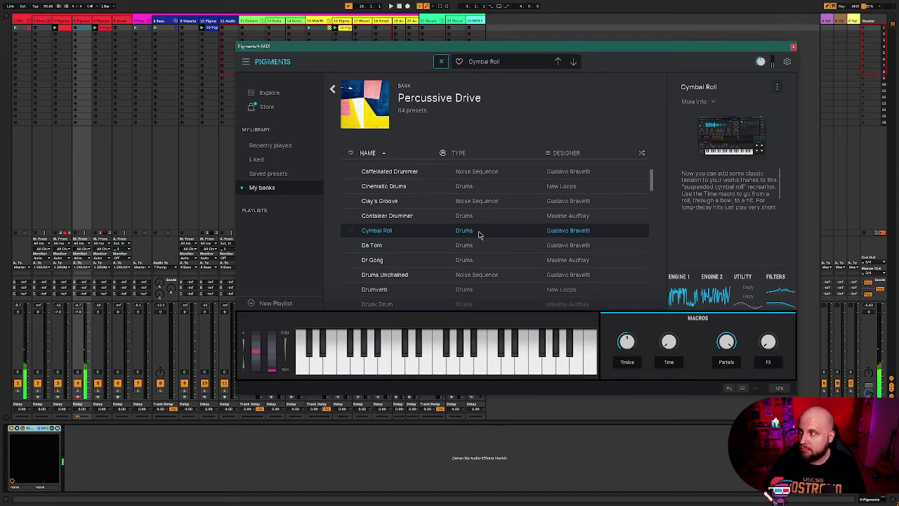
{"action": "left_click", "coordinate": [469, 245]}
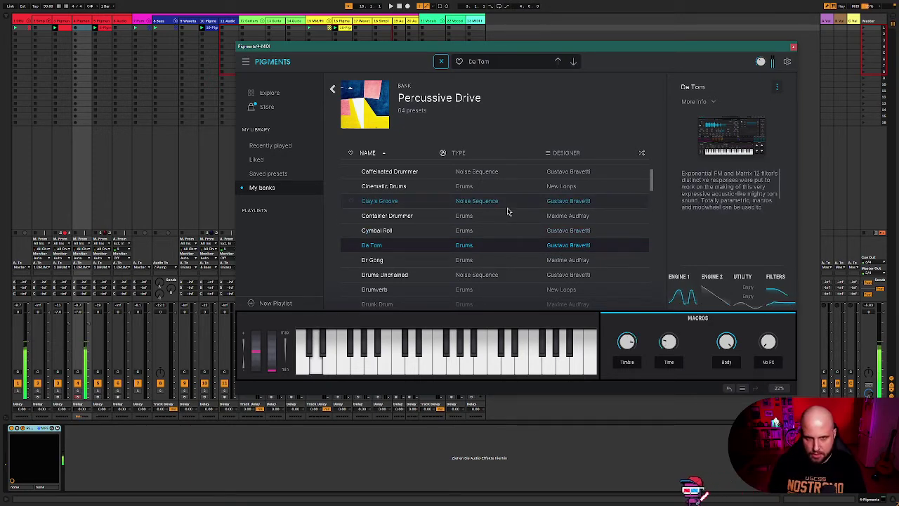
Step: Set track 4's volume to 0 dB and close its Pigments window
{"action": "scroll", "coordinate": [512, 212], "scroll_direction": "down", "scroll_amount": 2}
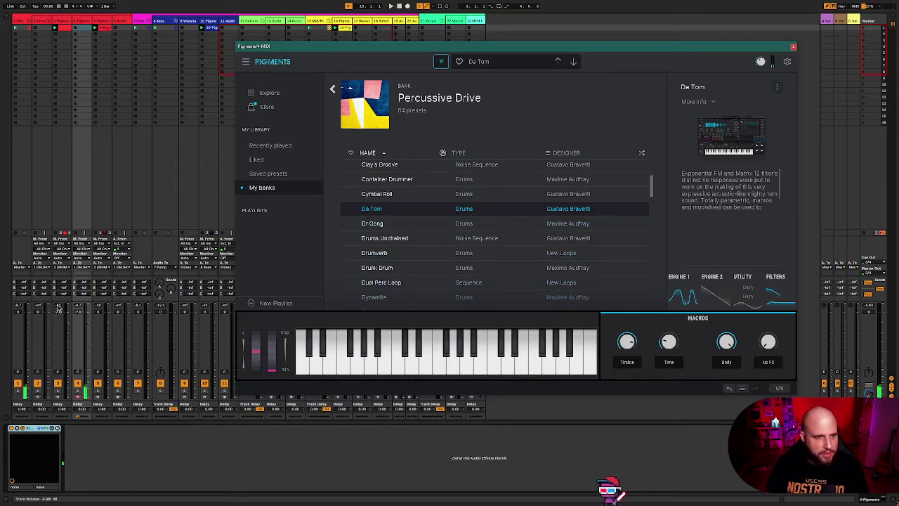
{"action": "left_click", "coordinate": [82, 315]}
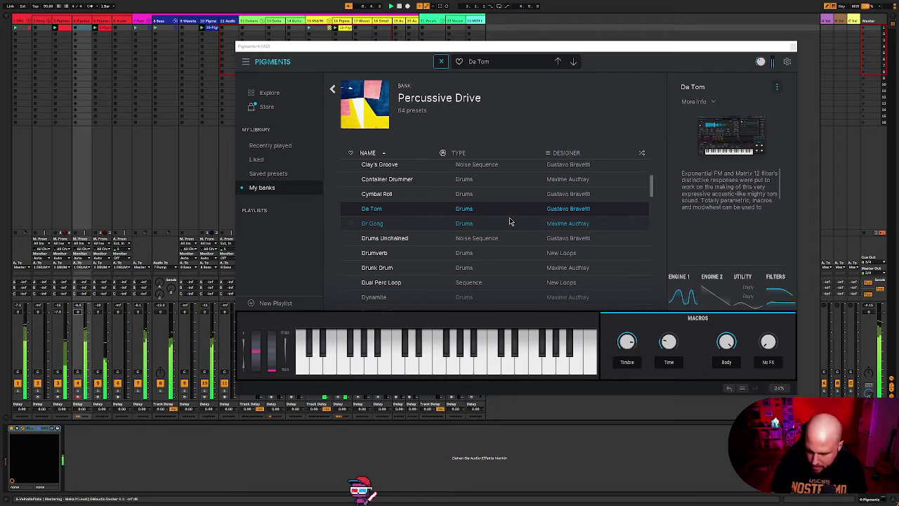
{"action": "left_click", "coordinate": [794, 48]}
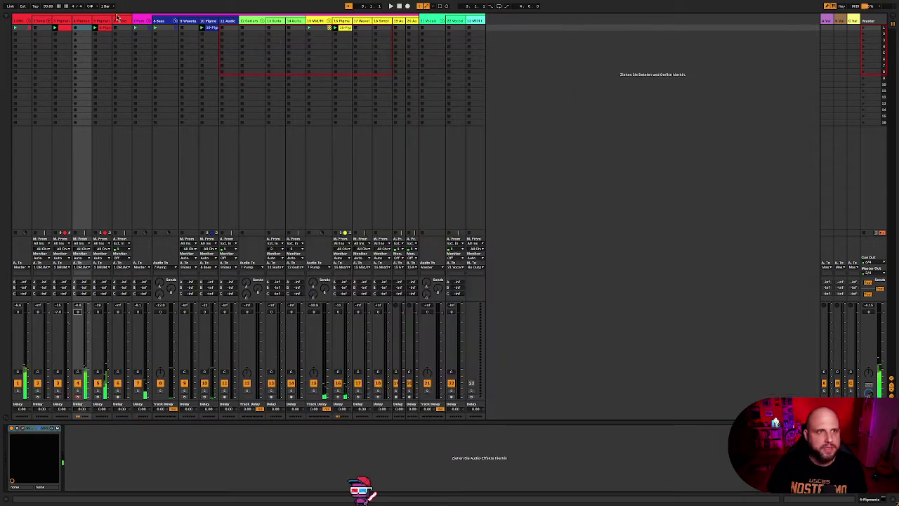
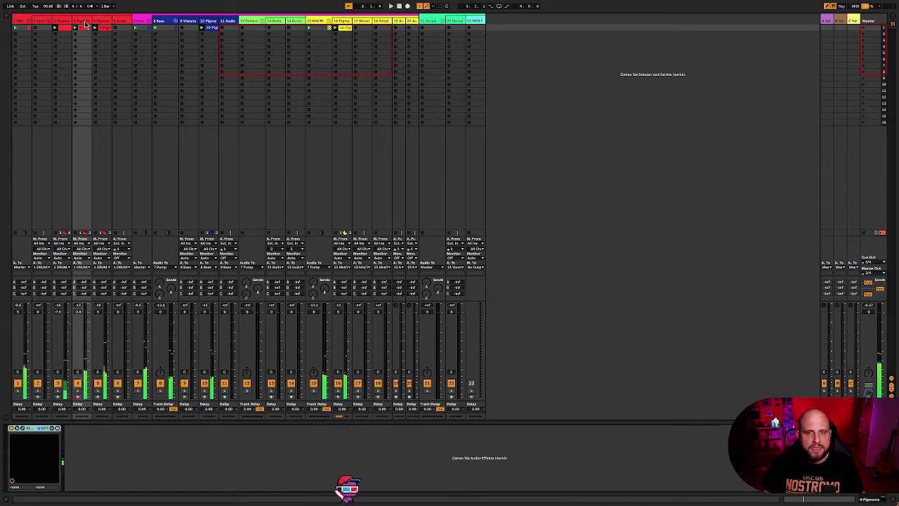
Step: Raise Da Tom's No FX macro and lower its Body macro in track 4's Pigments, close the window and save the set
{"action": "left_click", "coordinate": [22, 429]}
{"action": "left_click_drag", "start_coordinate": [767, 344], "coordinate": [767, 334]}
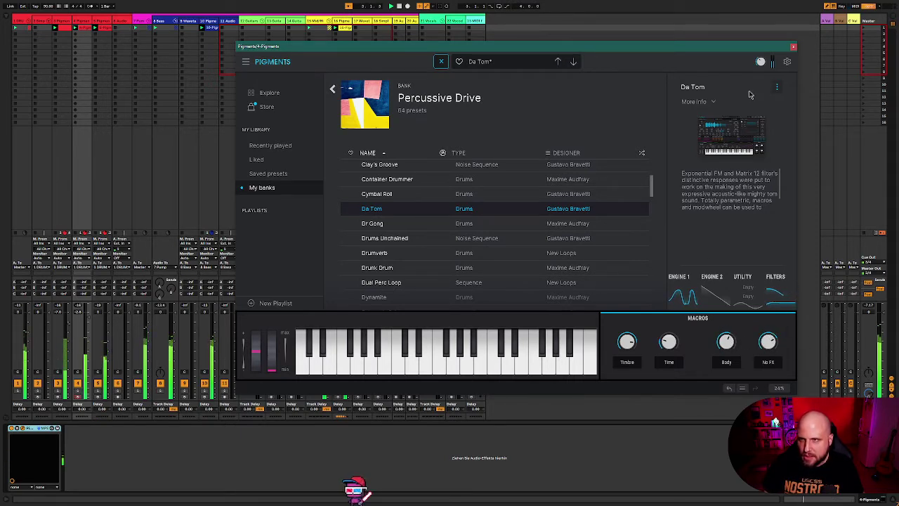
{"action": "left_click", "coordinate": [791, 47]}
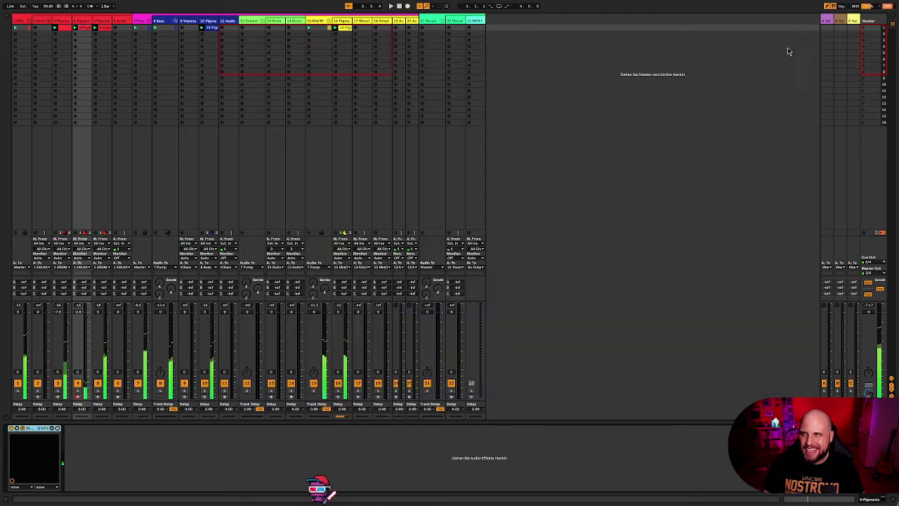
{"action": "key", "text": "super+s"}
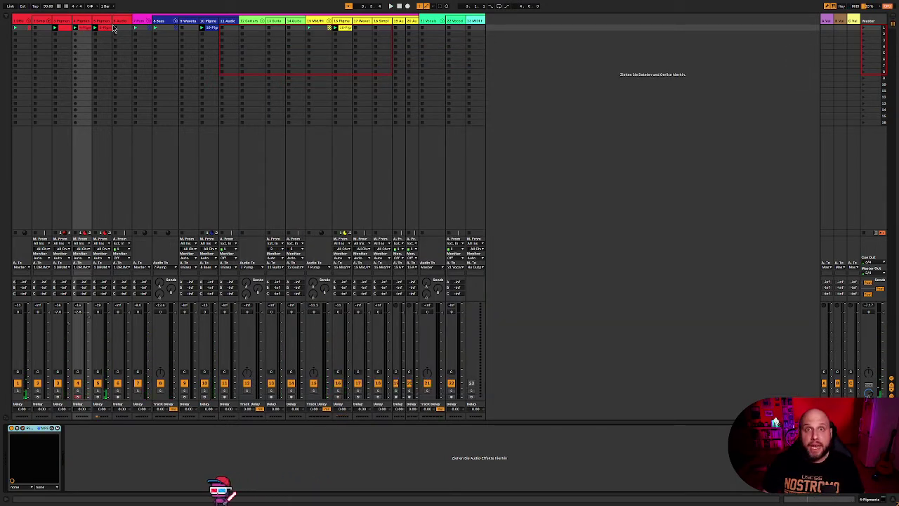
Step: Insert a new MIDI track after track 5, show the browser, and load Pigments onto the new track
{"action": "left_click", "coordinate": [101, 21]}
{"action": "key", "text": "ctrl+shift+t"}
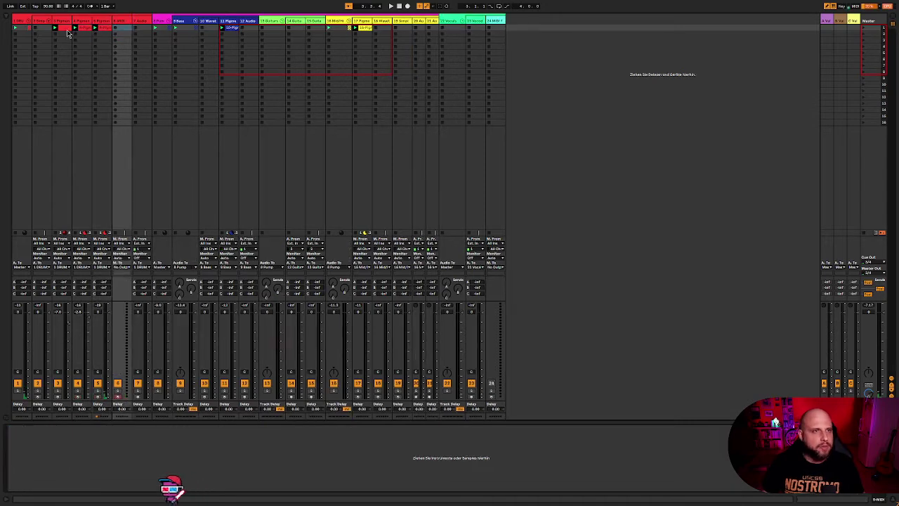
{"action": "left_click", "coordinate": [68, 32]}
{"action": "left_click", "coordinate": [6, 18]}
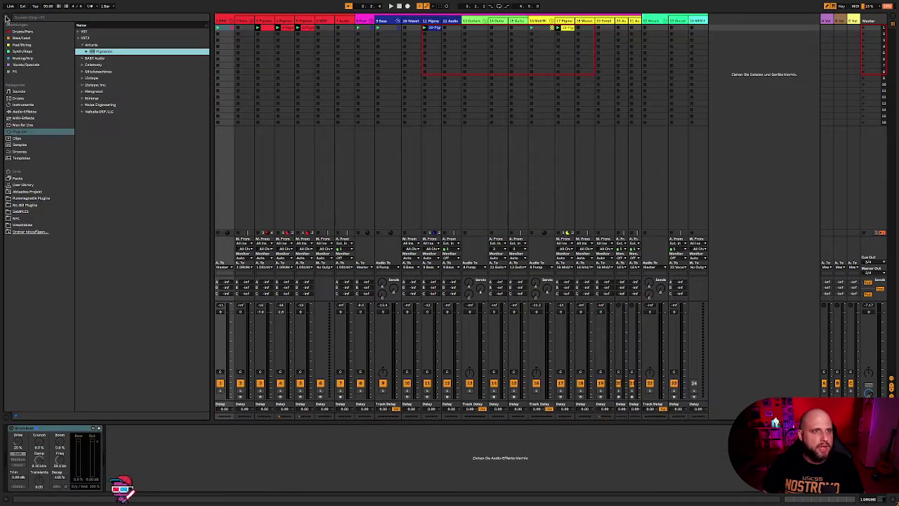
{"action": "left_click", "coordinate": [330, 21]}
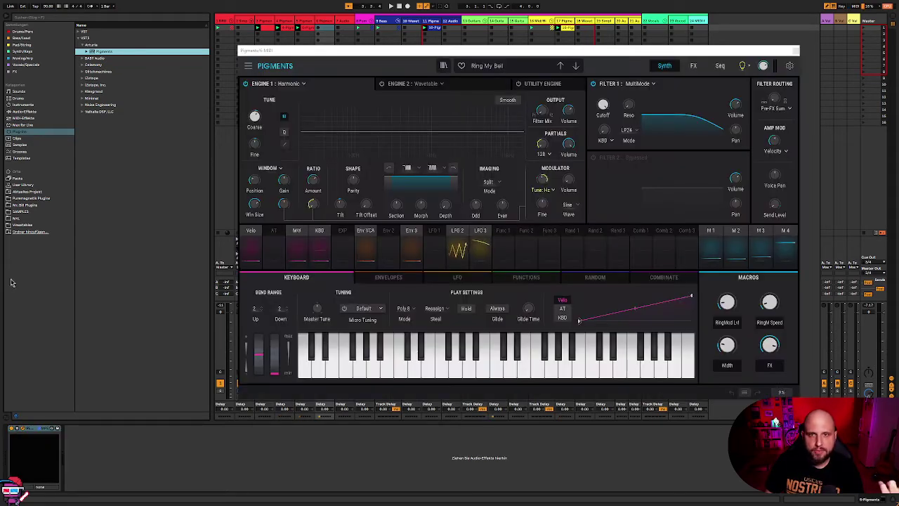
Step: Open the Percussive Drive bank in track 6's Pigments and browse down its preset list
{"action": "left_click", "coordinate": [444, 67]}
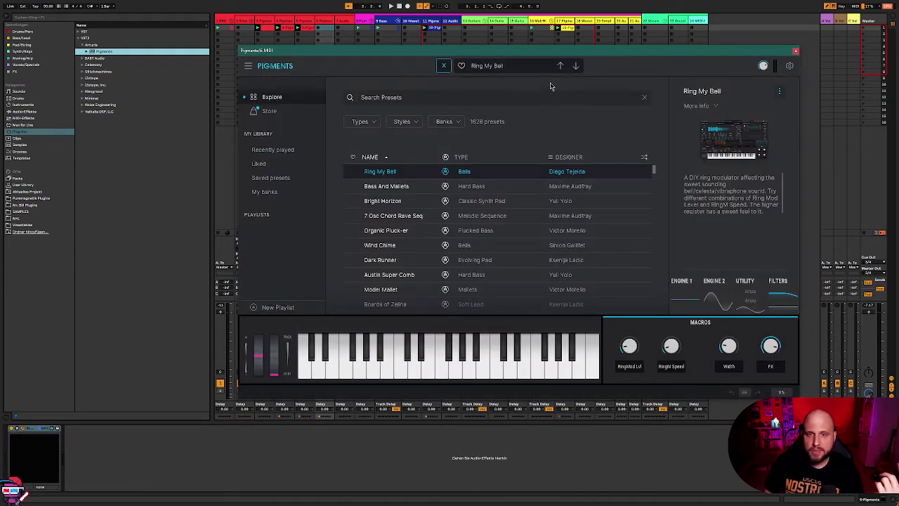
{"action": "left_click", "coordinate": [267, 192]}
{"action": "left_click", "coordinate": [744, 172]}
{"action": "scroll", "coordinate": [528, 213], "scroll_direction": "down", "scroll_amount": 1}
{"action": "scroll", "coordinate": [528, 213], "scroll_direction": "down", "scroll_amount": 2}
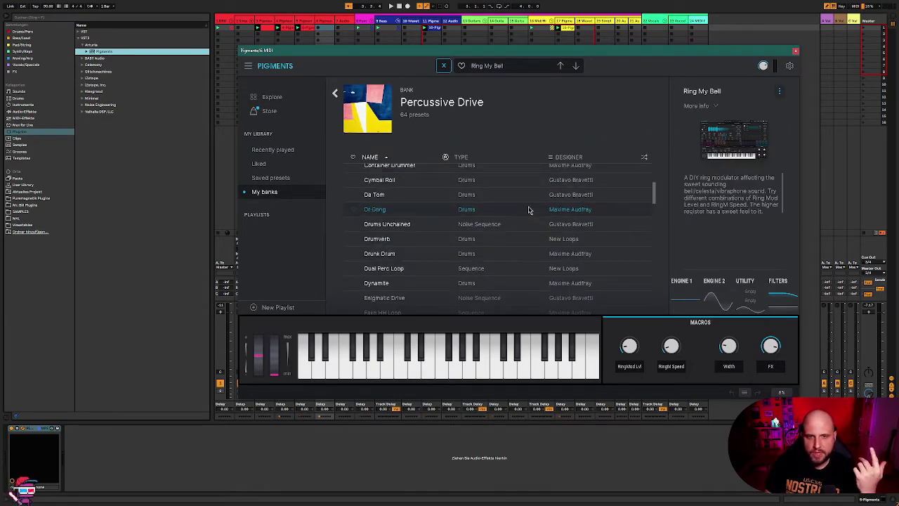
{"action": "scroll", "coordinate": [528, 211], "scroll_direction": "down", "scroll_amount": 5}
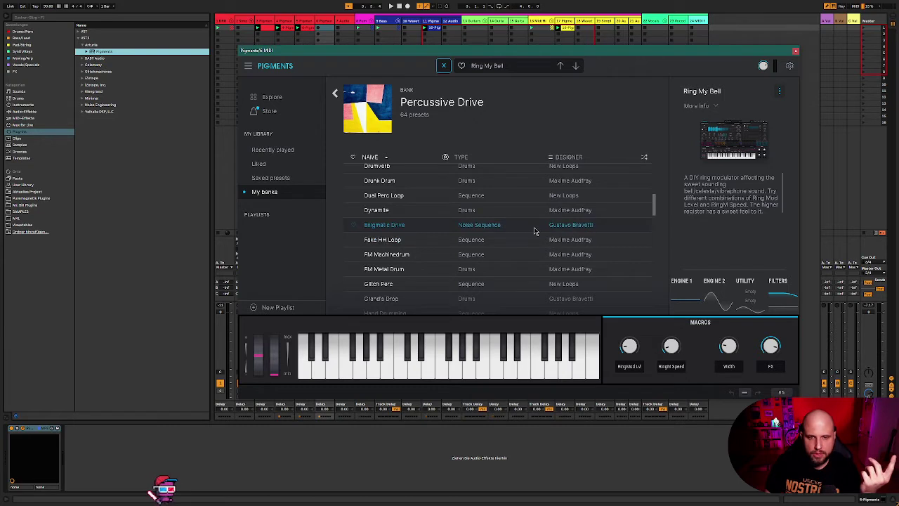
{"action": "scroll", "coordinate": [532, 220], "scroll_direction": "down", "scroll_amount": 1}
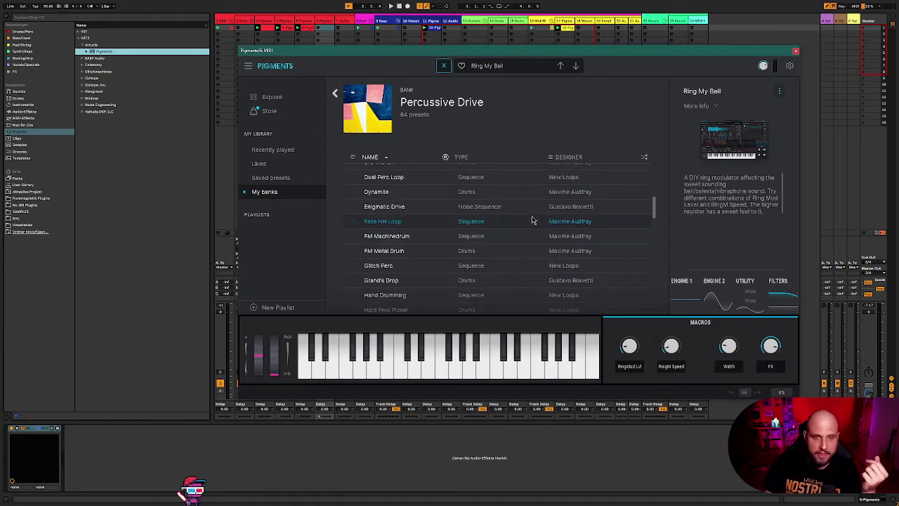
Step: Audition the Grand's Drop, Hard Perc Picker, Hat Generator 2000 and Ima Firen Mah Lazor presets on track 6
{"action": "scroll", "coordinate": [532, 219], "scroll_direction": "down", "scroll_amount": 2}
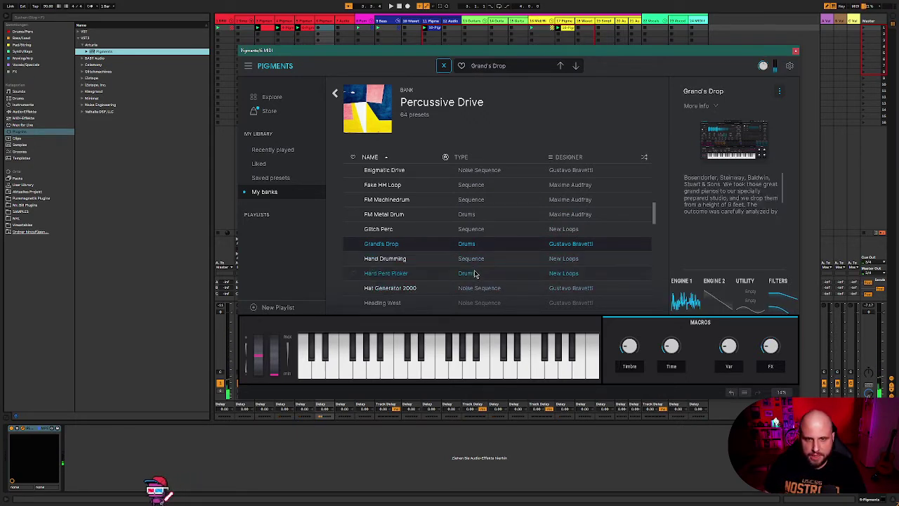
{"action": "left_click", "coordinate": [442, 273]}
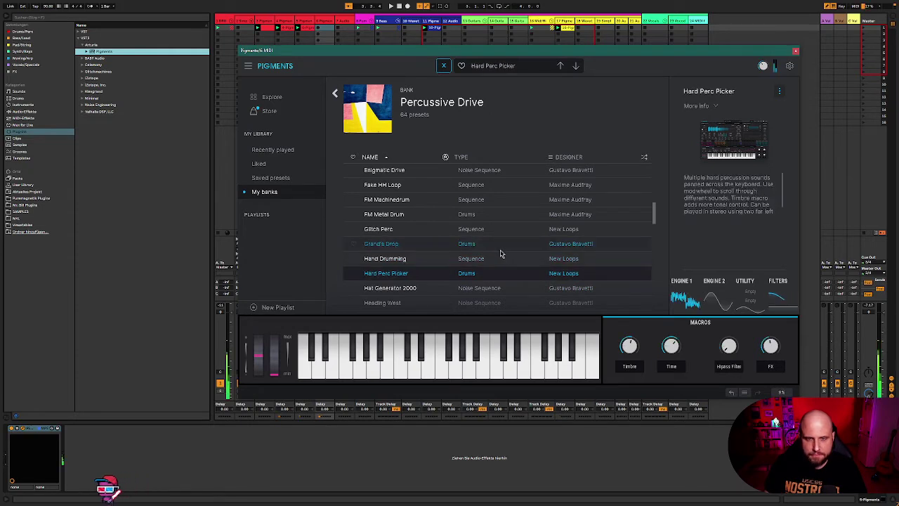
{"action": "left_click", "coordinate": [483, 288]}
{"action": "scroll", "coordinate": [539, 257], "scroll_direction": "down", "scroll_amount": 4}
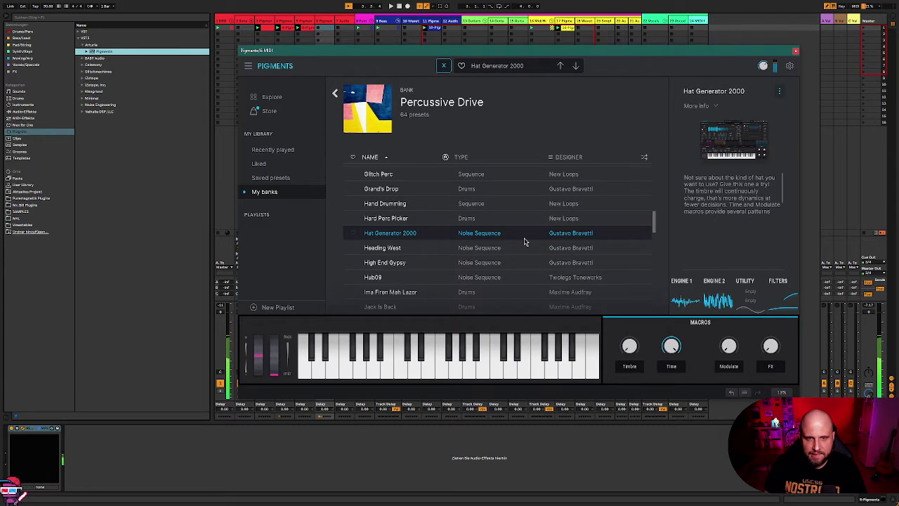
{"action": "left_click", "coordinate": [502, 254]}
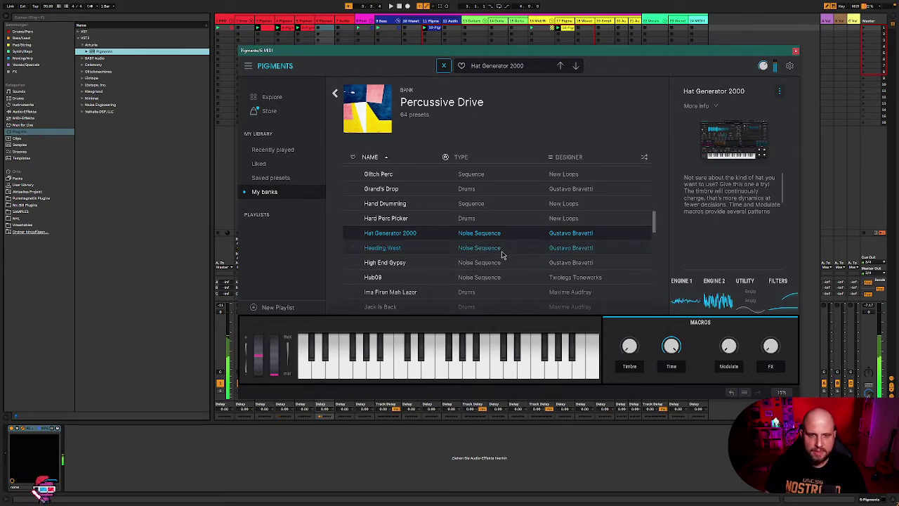
{"action": "scroll", "coordinate": [502, 256], "scroll_direction": "down", "scroll_amount": 1}
{"action": "left_click", "coordinate": [476, 274]}
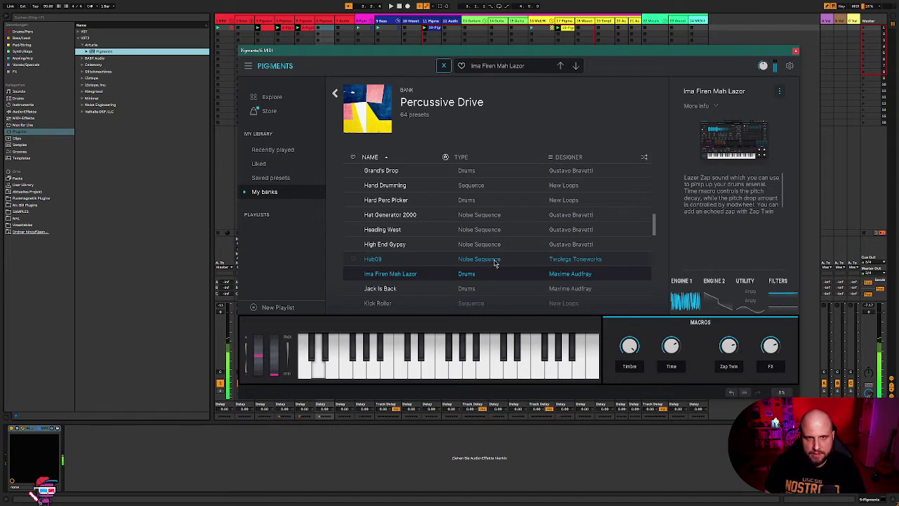
Step: Load the Kick Roller preset into track 6's Pigments, lower its Kick Timbre macro and try its Speed macro
{"action": "scroll", "coordinate": [493, 257], "scroll_direction": "down", "scroll_amount": 2}
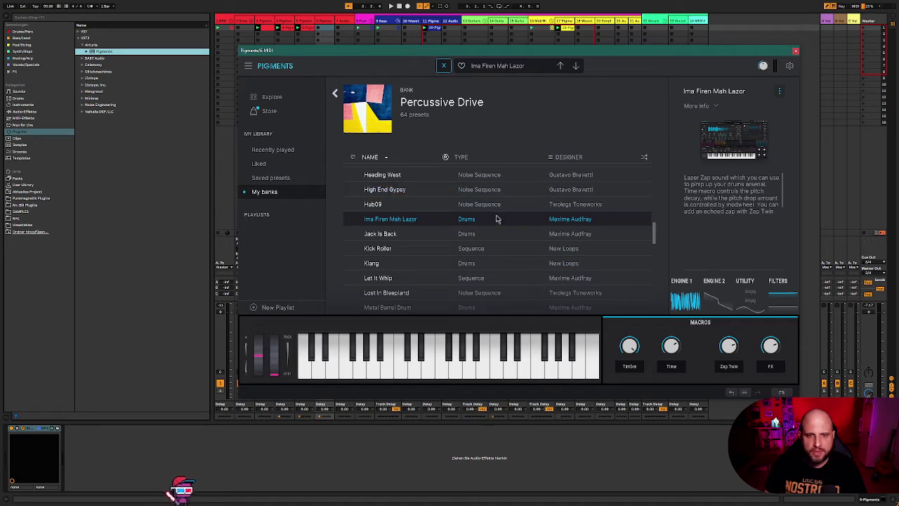
{"action": "scroll", "coordinate": [484, 240], "scroll_direction": "down", "scroll_amount": 1}
{"action": "scroll", "coordinate": [484, 240], "scroll_direction": "down", "scroll_amount": 1}
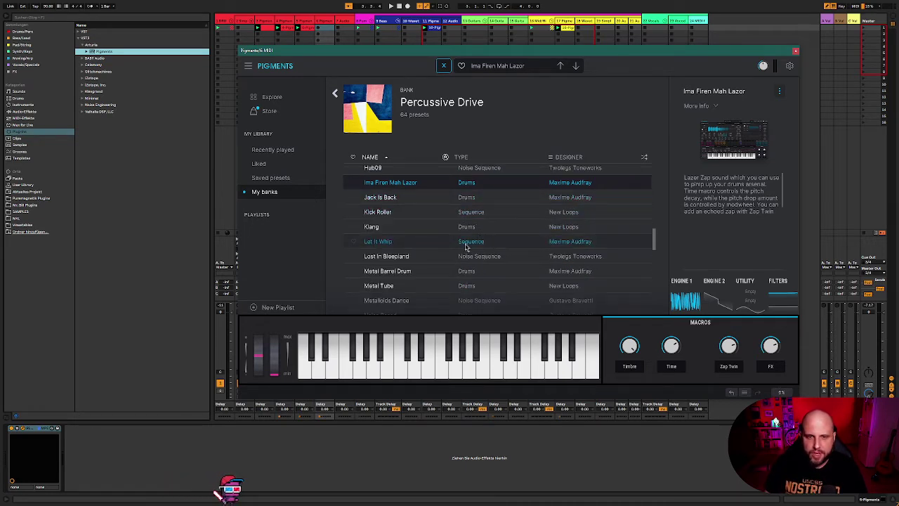
{"action": "left_click", "coordinate": [466, 273]}
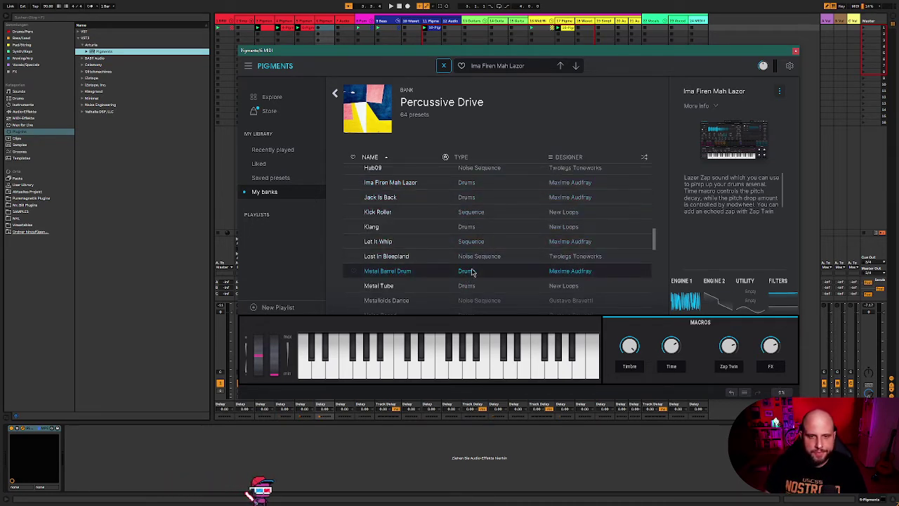
{"action": "left_click", "coordinate": [491, 212]}
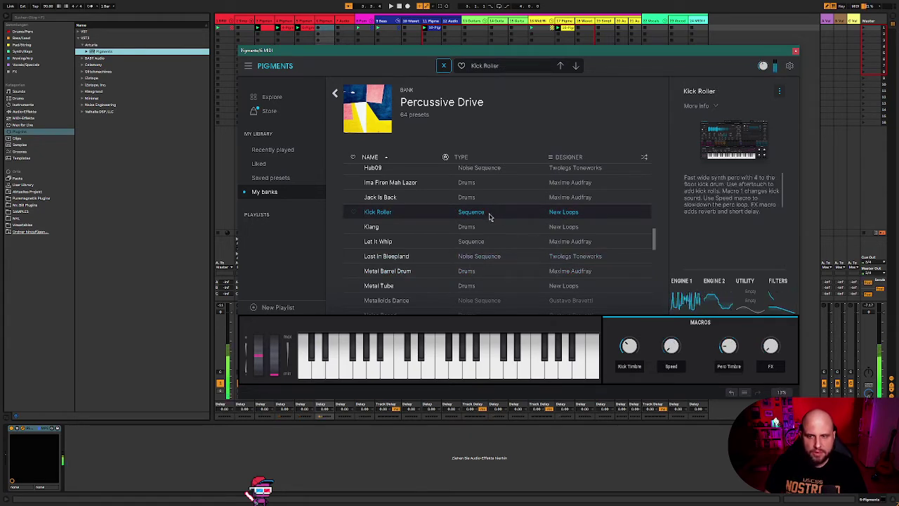
{"action": "left_click_drag", "start_coordinate": [670, 345], "coordinate": [671, 338]}
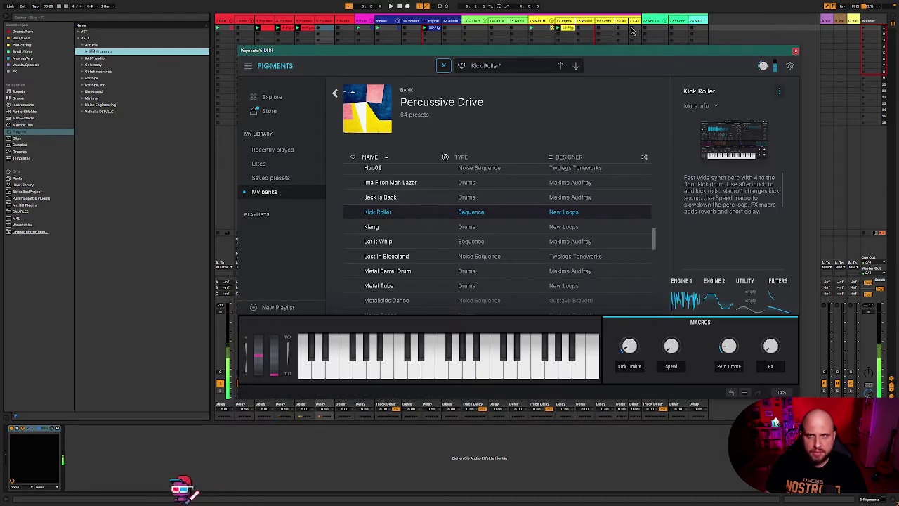
Step: Examine the Kick Roller patch's Engine 2 wavetable and its Function 1 curve, modulation targets and rate mode
{"action": "left_click", "coordinate": [664, 66]}
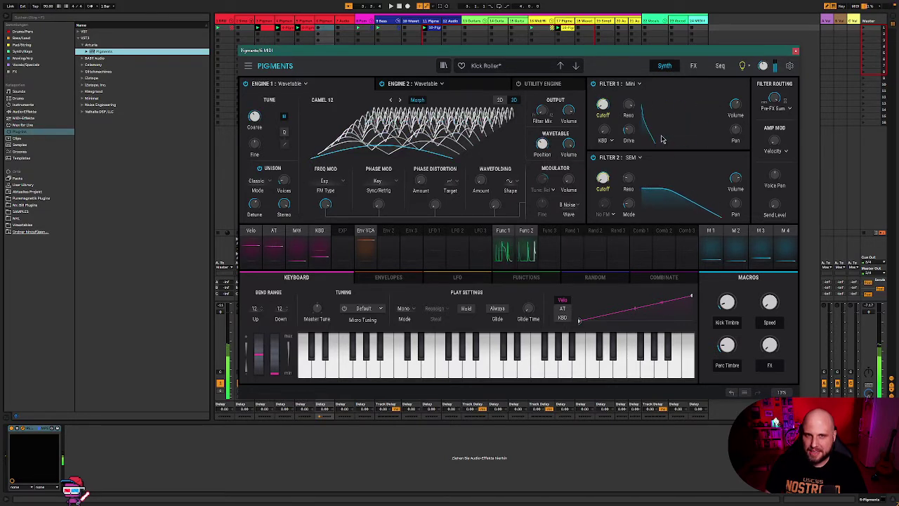
{"action": "left_click", "coordinate": [411, 83]}
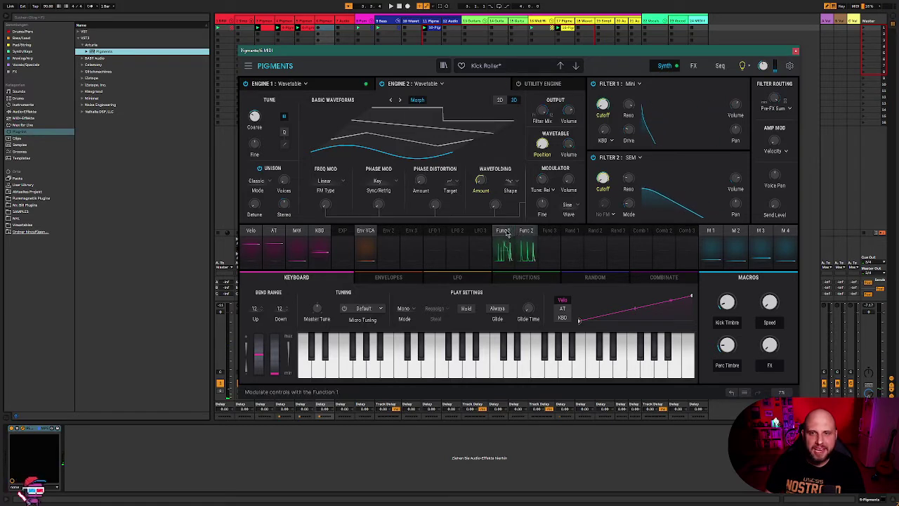
{"action": "left_click", "coordinate": [495, 259]}
{"action": "left_click", "coordinate": [507, 279]}
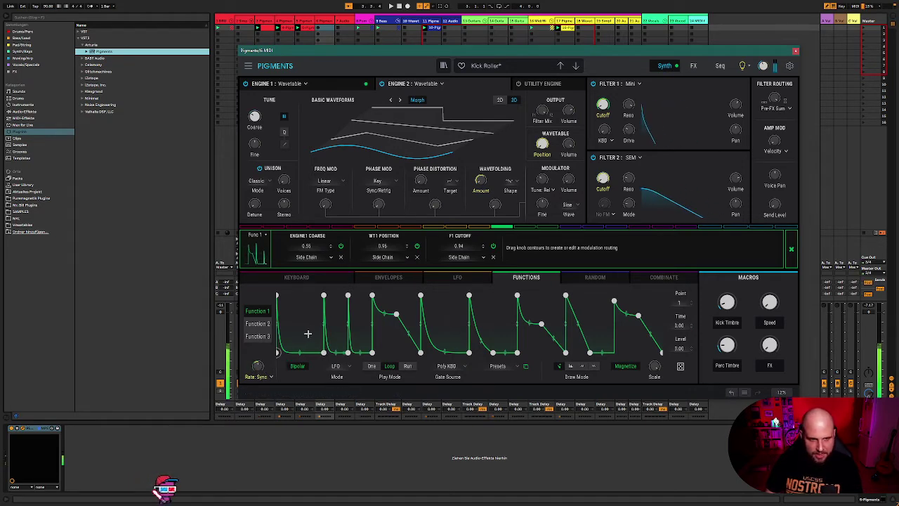
{"action": "left_click", "coordinate": [258, 375]}
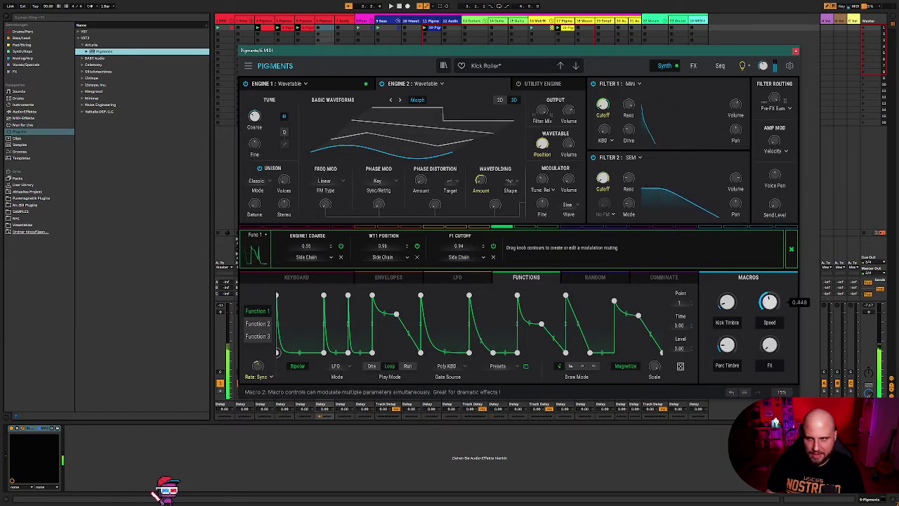
Step: Try Kick Roller's Speed, Perc Timbre and FX macros at different amounts, then vary Kick Timbre and return it to minimum
{"action": "left_click_drag", "start_coordinate": [769, 302], "coordinate": [769, 294]}
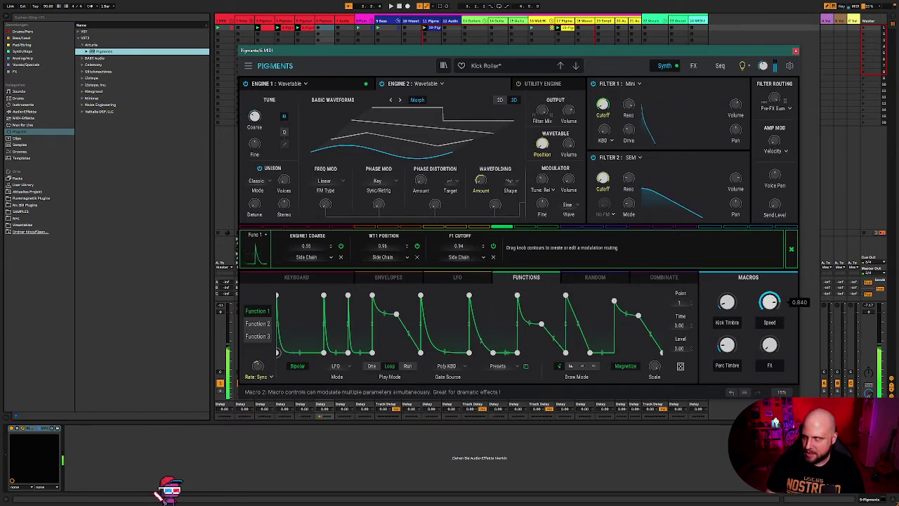
{"action": "left_click_drag", "start_coordinate": [769, 301], "coordinate": [727, 302]}
{"action": "left_click_drag", "start_coordinate": [726, 344], "coordinate": [769, 344]}
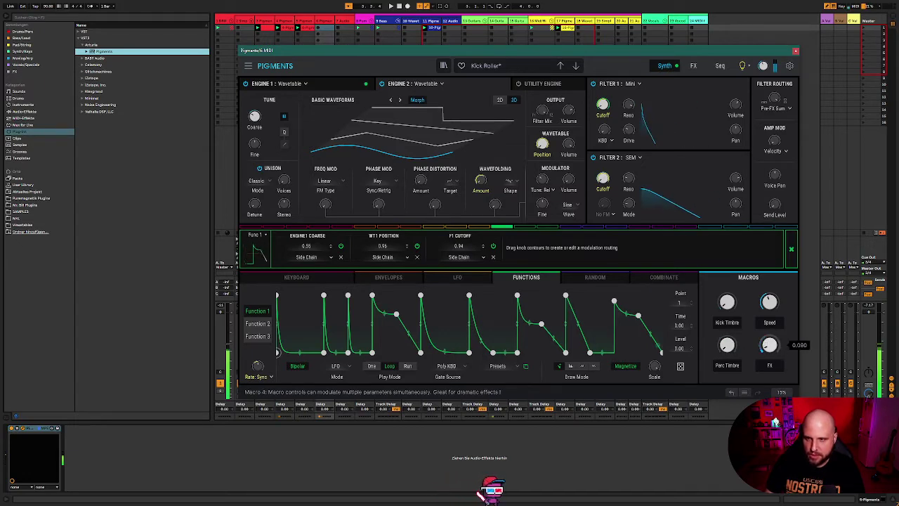
{"action": "left_click_drag", "start_coordinate": [726, 302], "coordinate": [727, 299]}
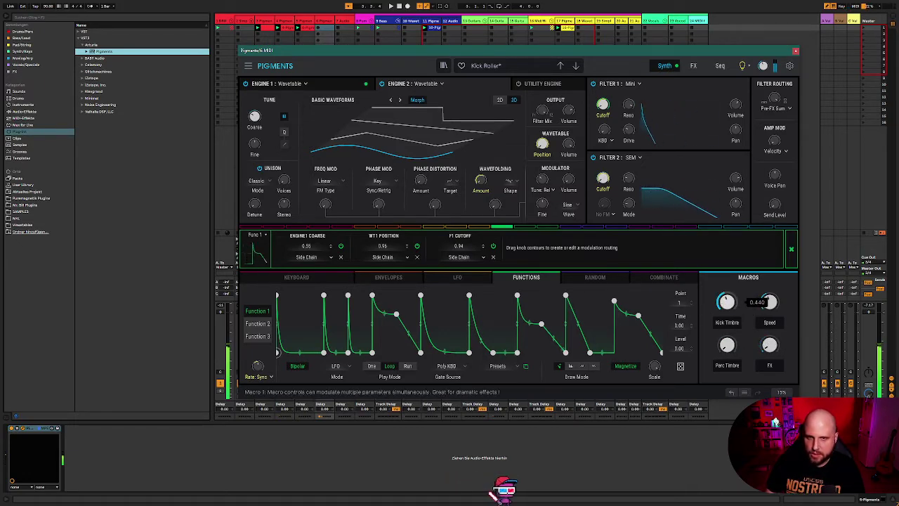
{"action": "left_click_drag", "start_coordinate": [727, 300], "coordinate": [727, 337]}
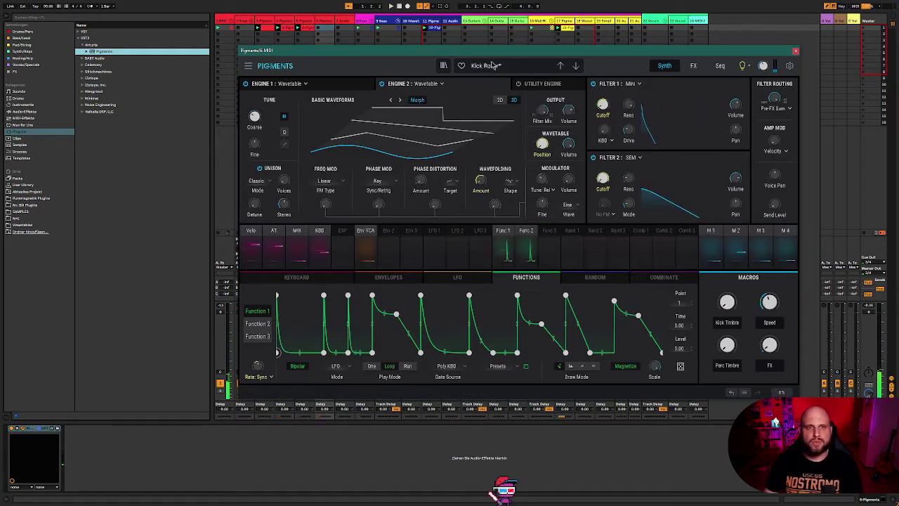
Step: Return to the Percussive Drive preset list, browse further down and audition the Rock'N Loop preset on track 6
{"action": "left_click", "coordinate": [492, 67]}
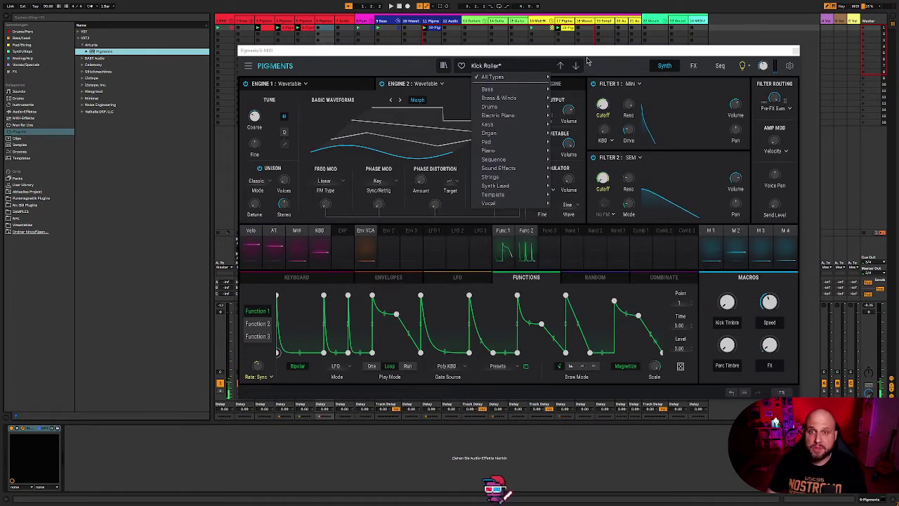
{"action": "left_click", "coordinate": [492, 78]}
{"action": "scroll", "coordinate": [411, 232], "scroll_direction": "down", "scroll_amount": 1}
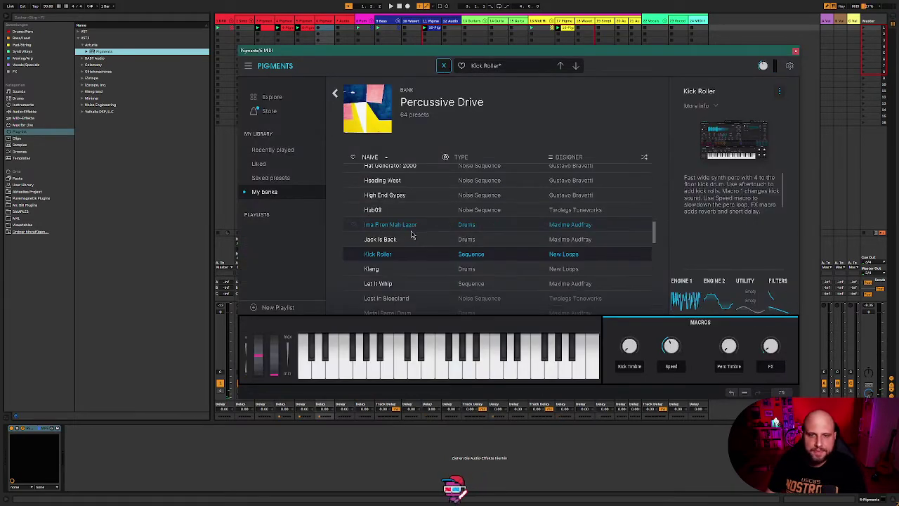
{"action": "scroll", "coordinate": [427, 237], "scroll_direction": "down", "scroll_amount": 2}
{"action": "scroll", "coordinate": [413, 242], "scroll_direction": "down", "scroll_amount": 5}
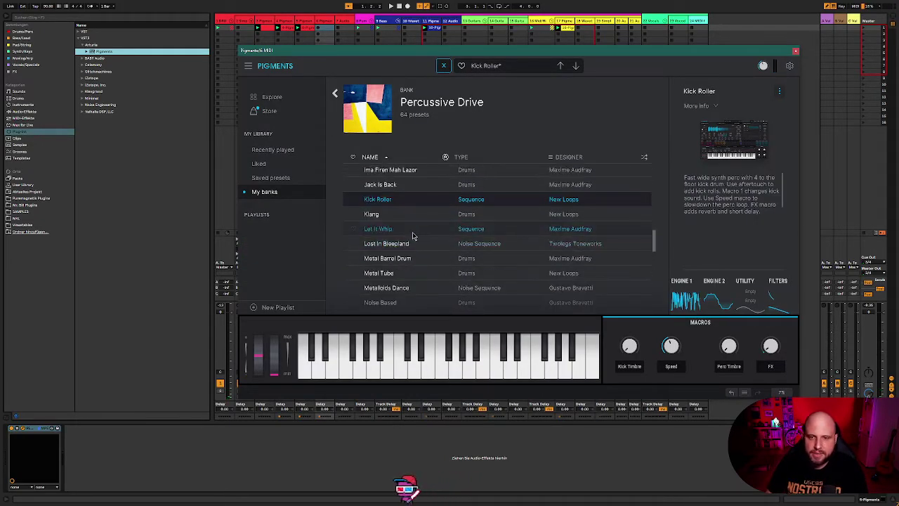
{"action": "scroll", "coordinate": [414, 236], "scroll_direction": "down", "scroll_amount": 1}
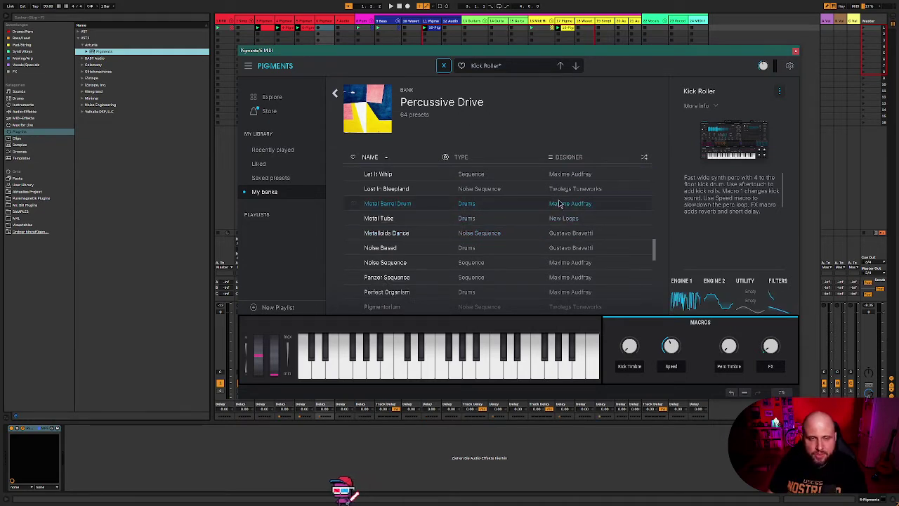
{"action": "scroll", "coordinate": [544, 226], "scroll_direction": "down", "scroll_amount": 2}
{"action": "scroll", "coordinate": [542, 225], "scroll_direction": "down", "scroll_amount": 2}
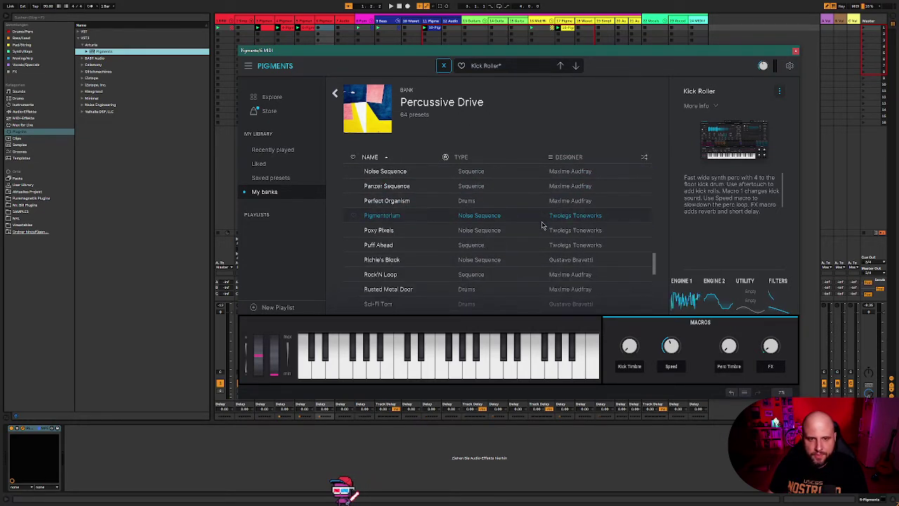
{"action": "left_click", "coordinate": [451, 279]}
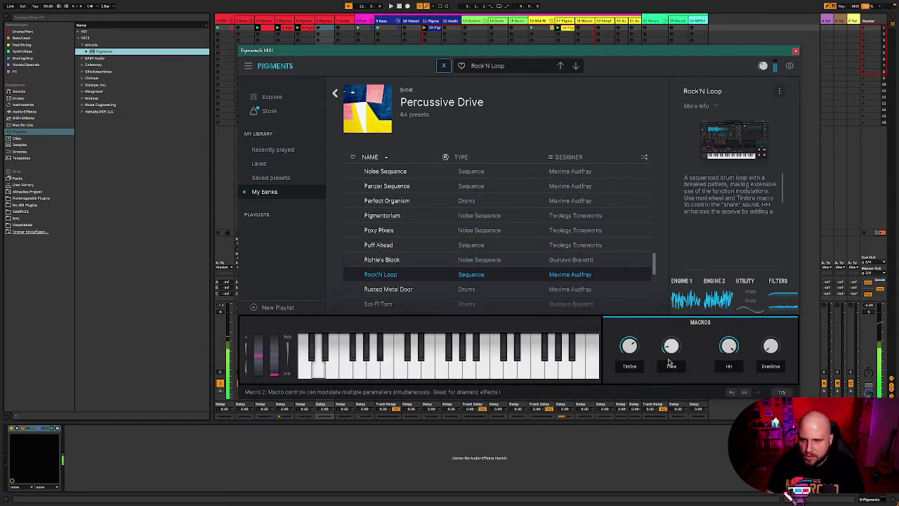
Step: Lower Rock'N Loop's Timbre and HH macros and try out its Time and Overdrive macros
{"action": "left_click_drag", "start_coordinate": [770, 346], "coordinate": [770, 362]}
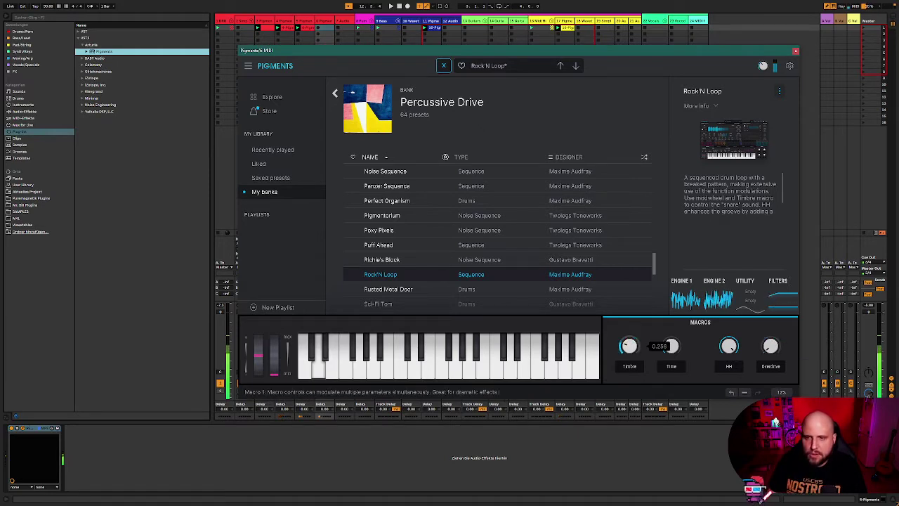
{"action": "mouse_move", "coordinate": [273, 371]}
{"action": "left_mouse_down"}
{"action": "mouse_move", "coordinate": [274, 341]}
{"action": "mouse_move", "coordinate": [274, 371]}
{"action": "left_mouse_up"}
{"action": "left_click_drag", "start_coordinate": [671, 346], "coordinate": [670, 335]}
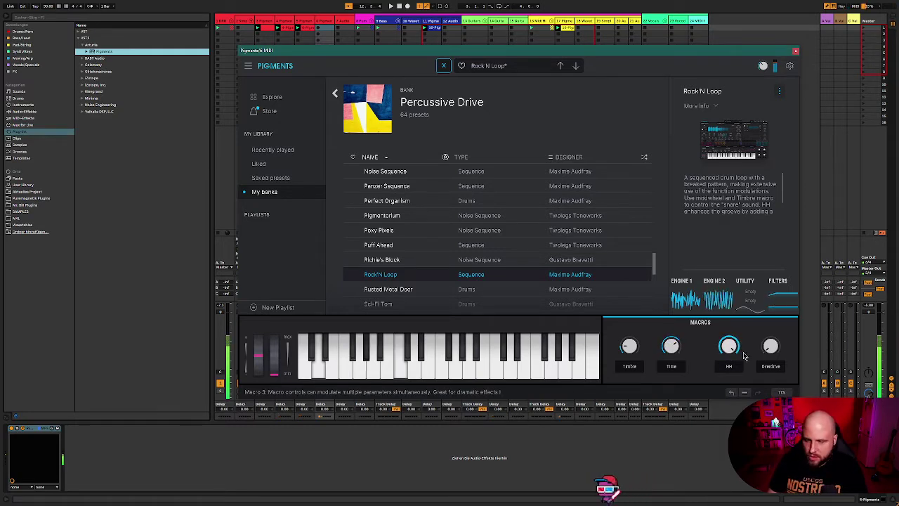
{"action": "left_click_drag", "start_coordinate": [723, 348], "coordinate": [670, 372]}
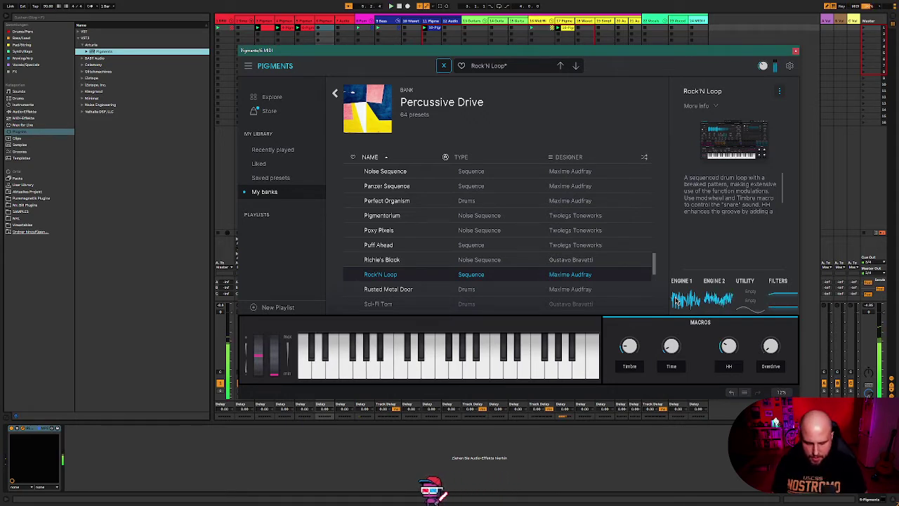
Step: Audition the Rusted Metal Door, Sci-Fi Tom and Shockwave presets on track 6
{"action": "scroll", "coordinate": [507, 260], "scroll_direction": "down", "scroll_amount": 2}
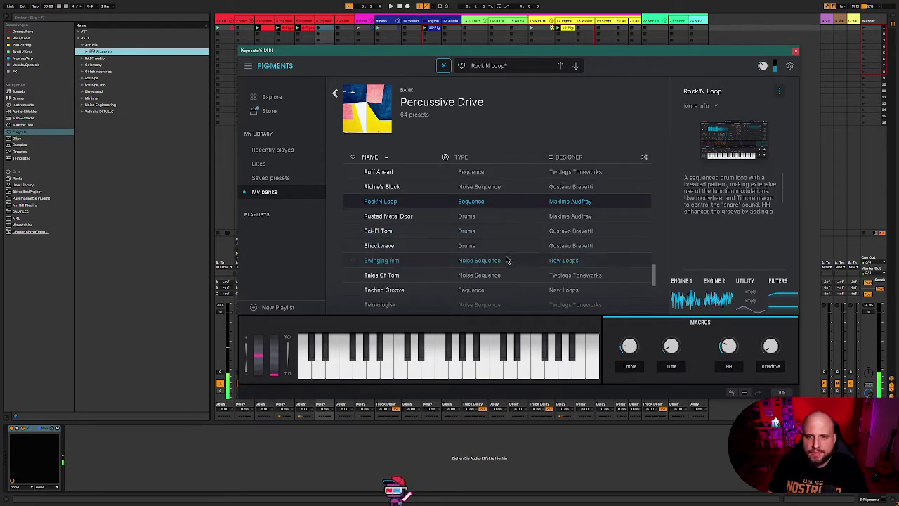
{"action": "left_click", "coordinate": [506, 215]}
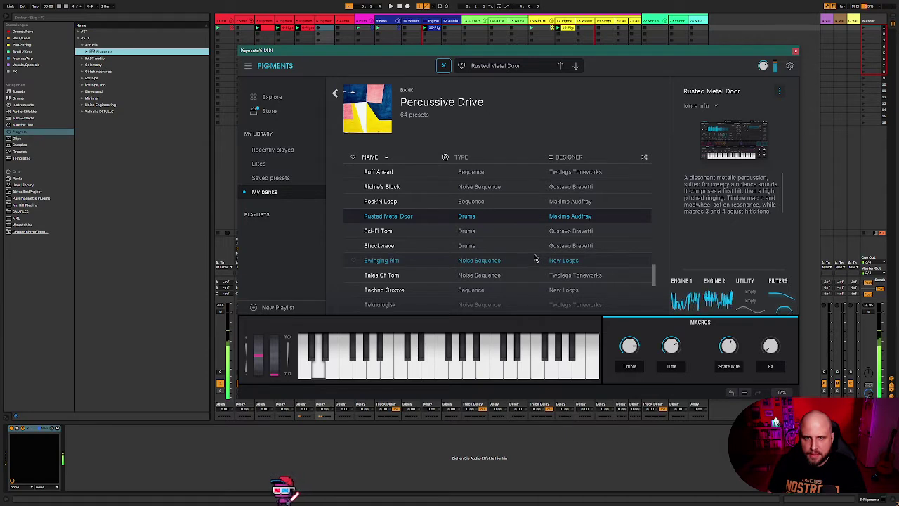
{"action": "left_click", "coordinate": [497, 232]}
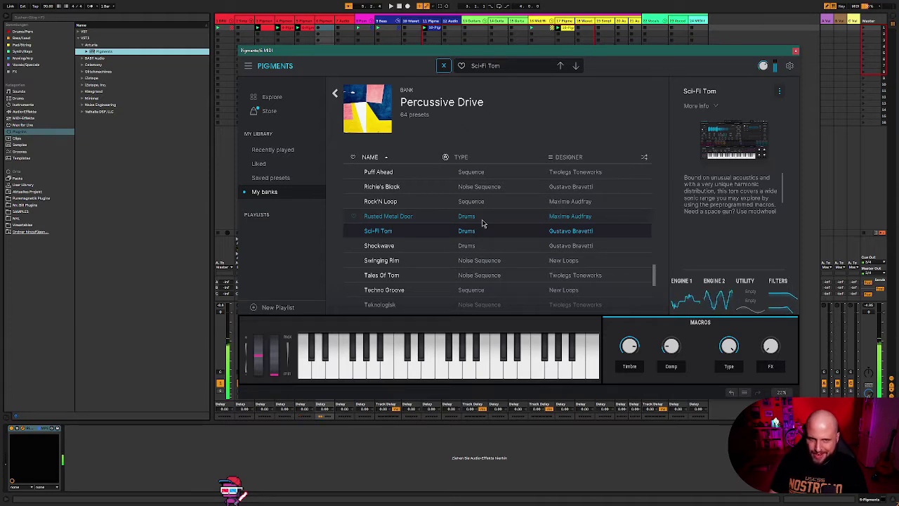
{"action": "left_click", "coordinate": [501, 240]}
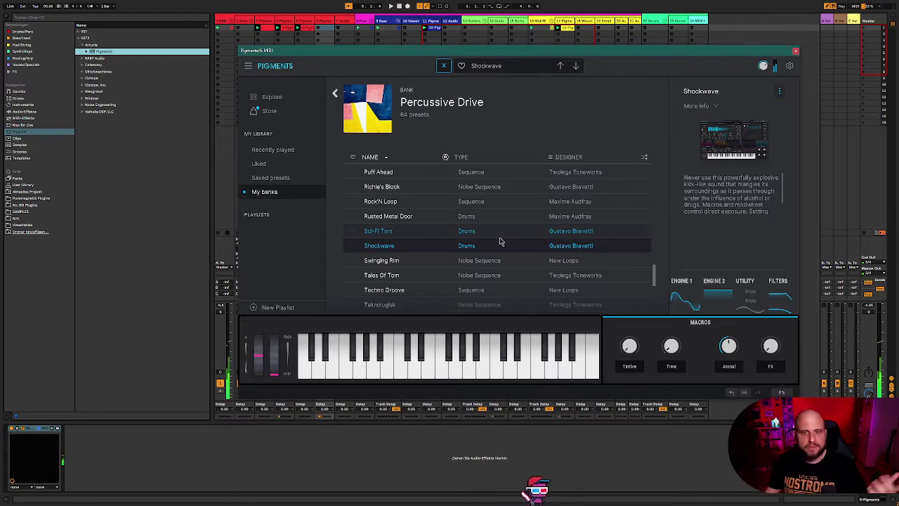
Step: Audition the Swinging Rim, Techno Groove and That Anime Flare presets on track 6
{"action": "scroll", "coordinate": [501, 239], "scroll_direction": "down", "scroll_amount": 1}
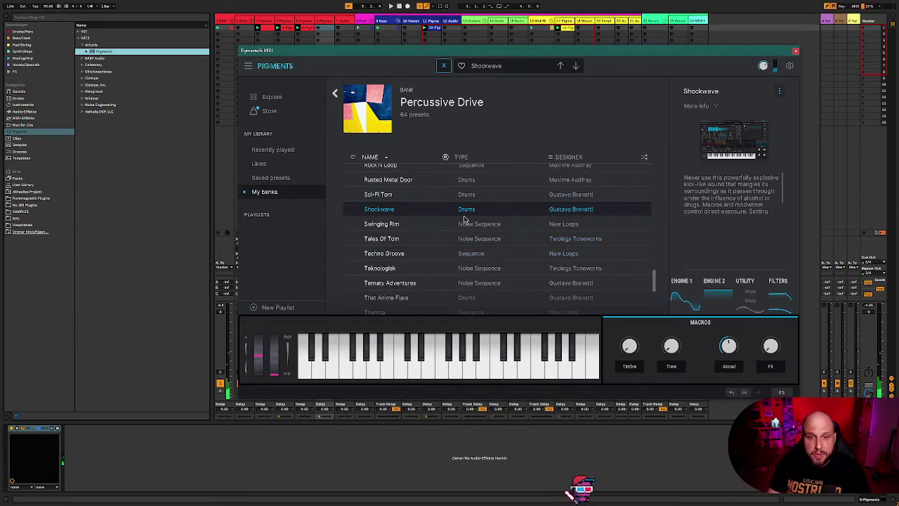
{"action": "left_click", "coordinate": [474, 225]}
{"action": "scroll", "coordinate": [509, 205], "scroll_direction": "down", "scroll_amount": 1}
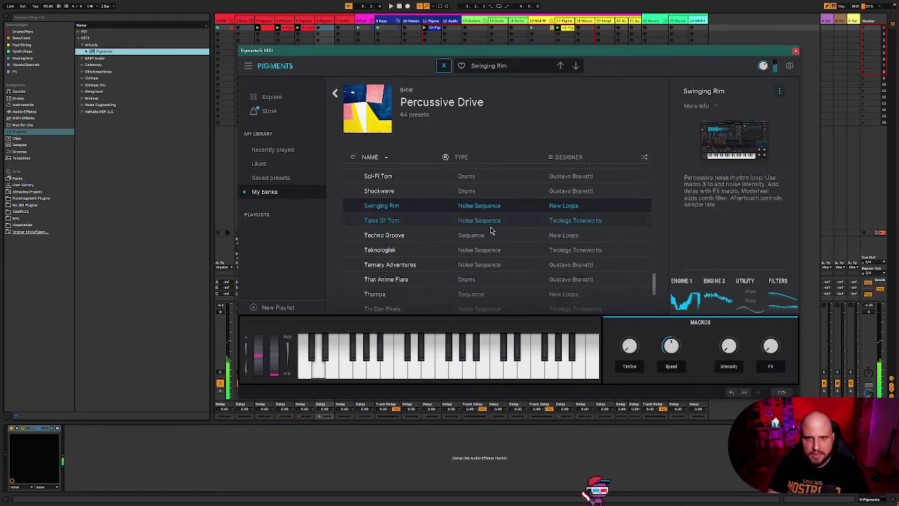
{"action": "left_click", "coordinate": [471, 236]}
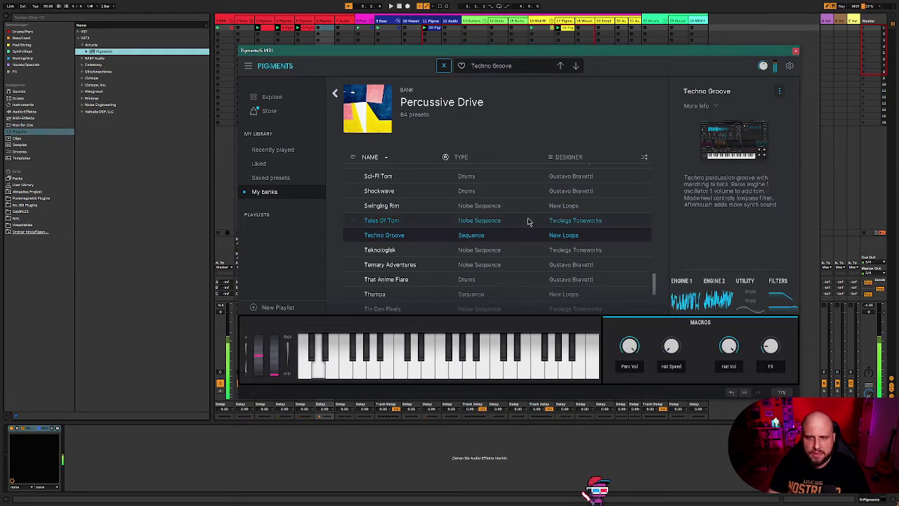
{"action": "left_click", "coordinate": [452, 279]}
{"action": "scroll", "coordinate": [478, 235], "scroll_direction": "down", "scroll_amount": 1}
{"action": "scroll", "coordinate": [483, 223], "scroll_direction": "down", "scroll_amount": 1}
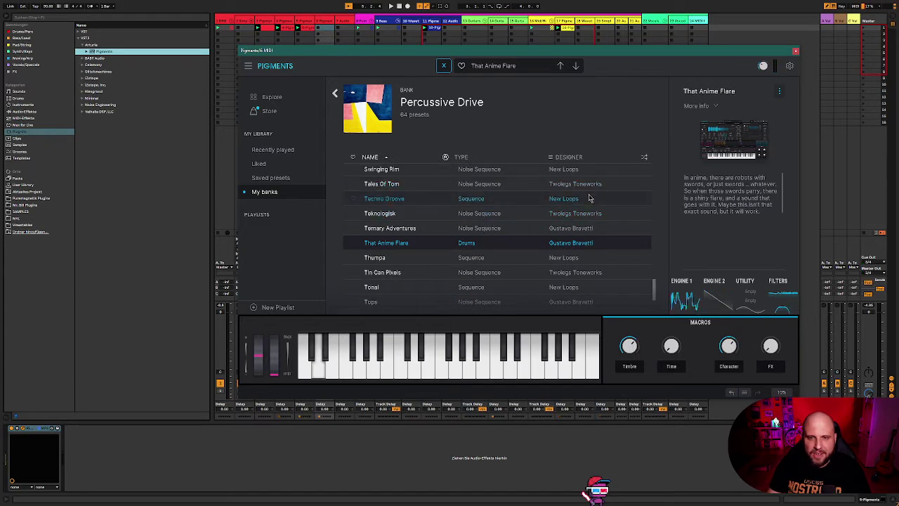
Step: Load the Thumpa preset, try its Time macro, lower Timbre, raise Overdrive HP and check its synth page
{"action": "left_click", "coordinate": [464, 257]}
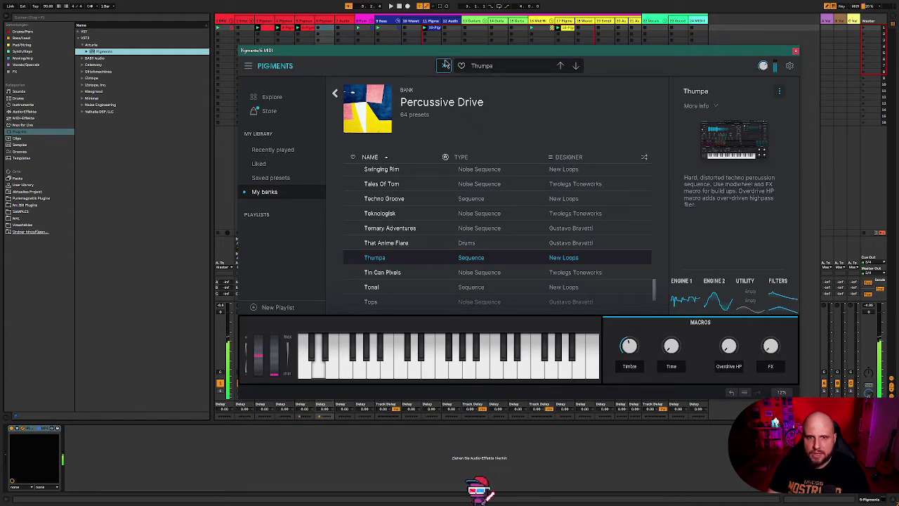
{"action": "left_click_drag", "start_coordinate": [672, 346], "coordinate": [671, 327]}
{"action": "left_click_drag", "start_coordinate": [629, 345], "coordinate": [630, 358]}
{"action": "left_click_drag", "start_coordinate": [728, 346], "coordinate": [729, 331]}
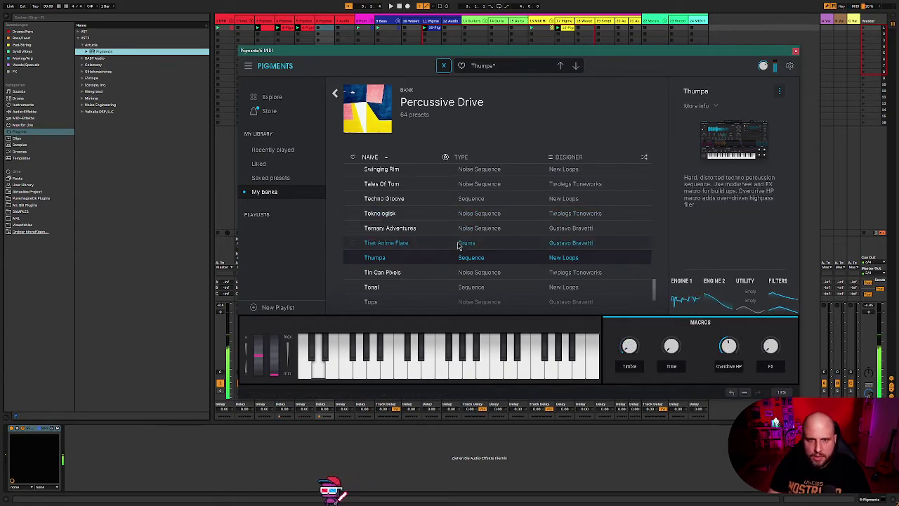
{"action": "left_click", "coordinate": [445, 66]}
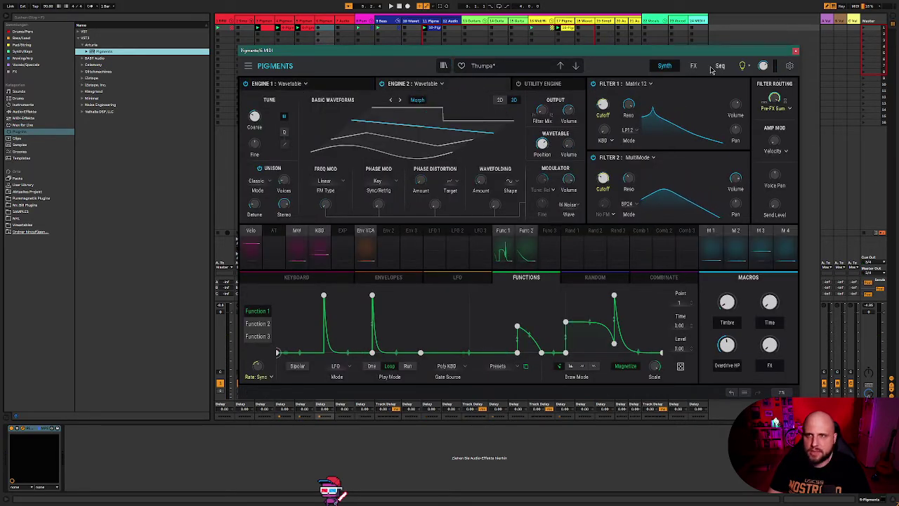
{"action": "left_click", "coordinate": [443, 66]}
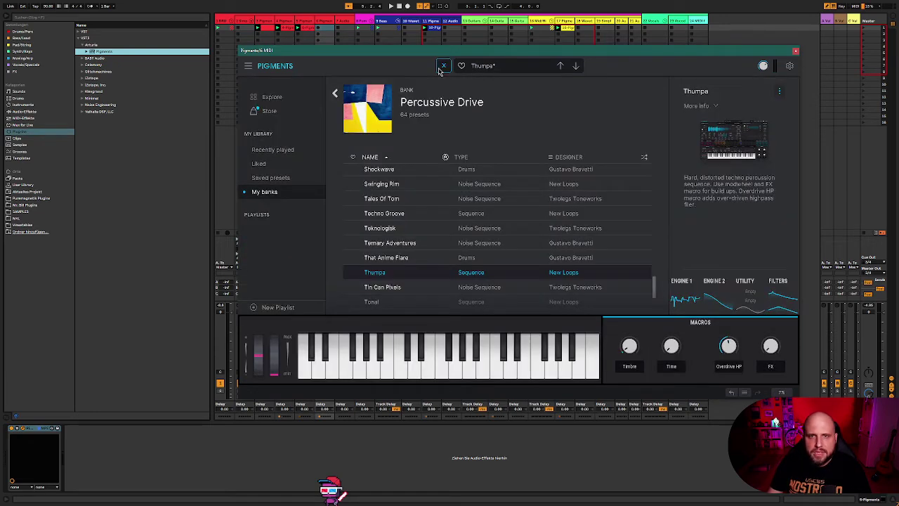
Step: Audition the Tin Can Pixels, Tonal, Tops and Windowlicks presets on track 6
{"action": "scroll", "coordinate": [532, 194], "scroll_direction": "down", "scroll_amount": 1}
{"action": "left_click", "coordinate": [469, 268]}
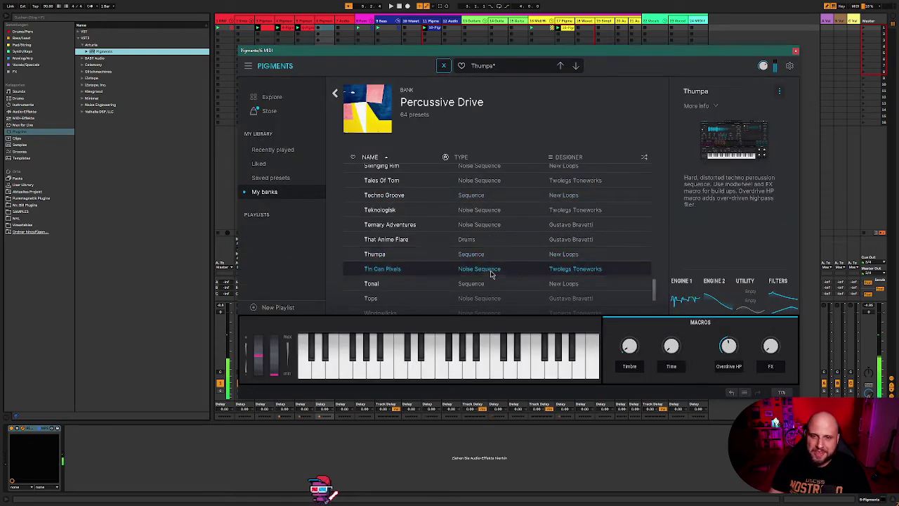
{"action": "scroll", "coordinate": [555, 202], "scroll_direction": "down", "scroll_amount": 2}
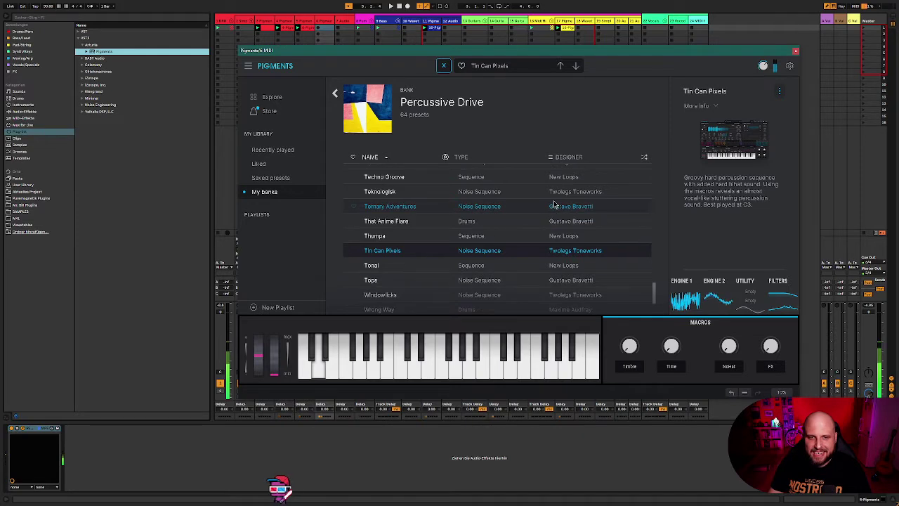
{"action": "scroll", "coordinate": [554, 202], "scroll_direction": "down", "scroll_amount": 3}
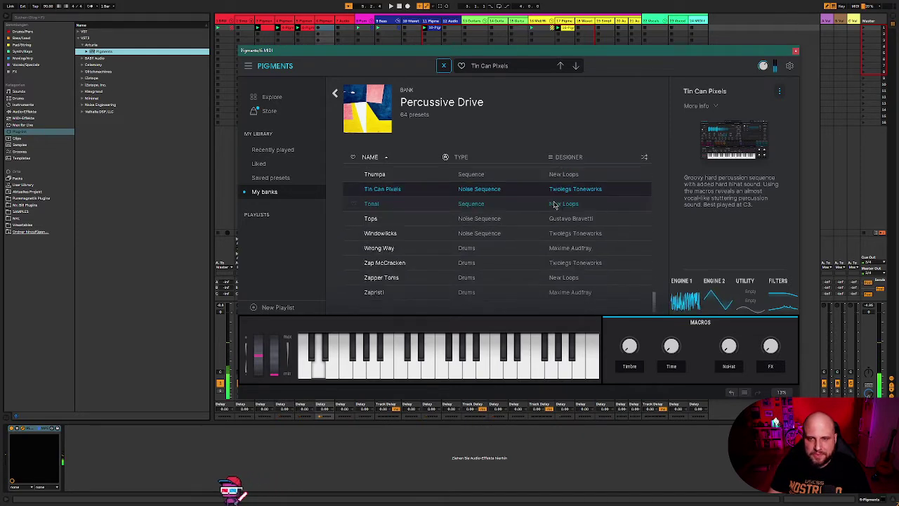
{"action": "left_click", "coordinate": [505, 208]}
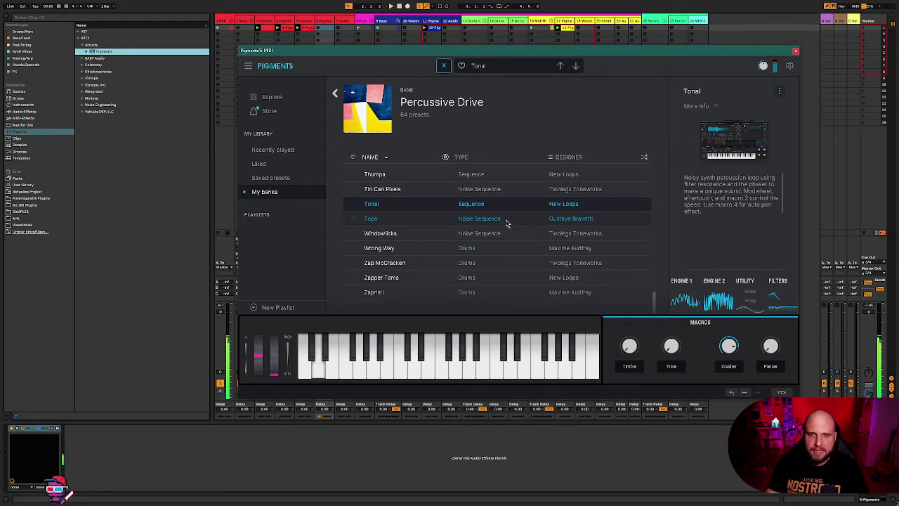
{"action": "left_click", "coordinate": [501, 219]}
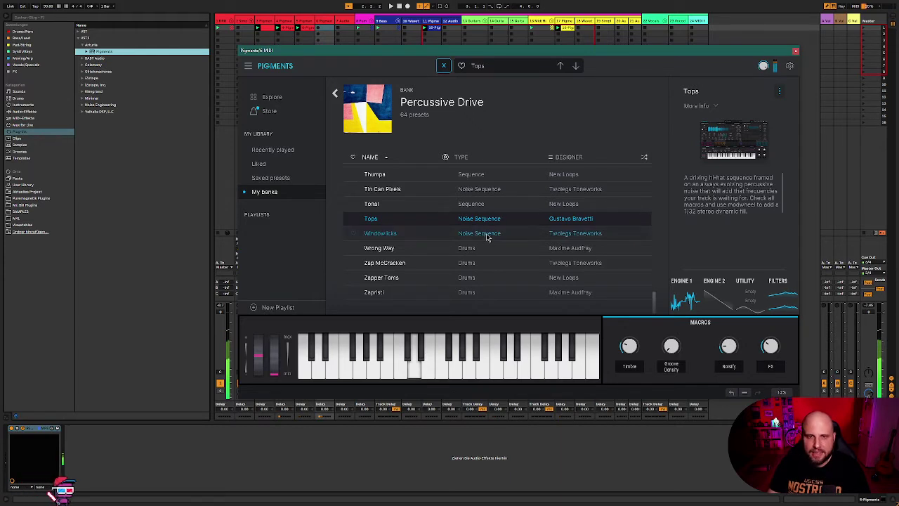
{"action": "left_click", "coordinate": [486, 233]}
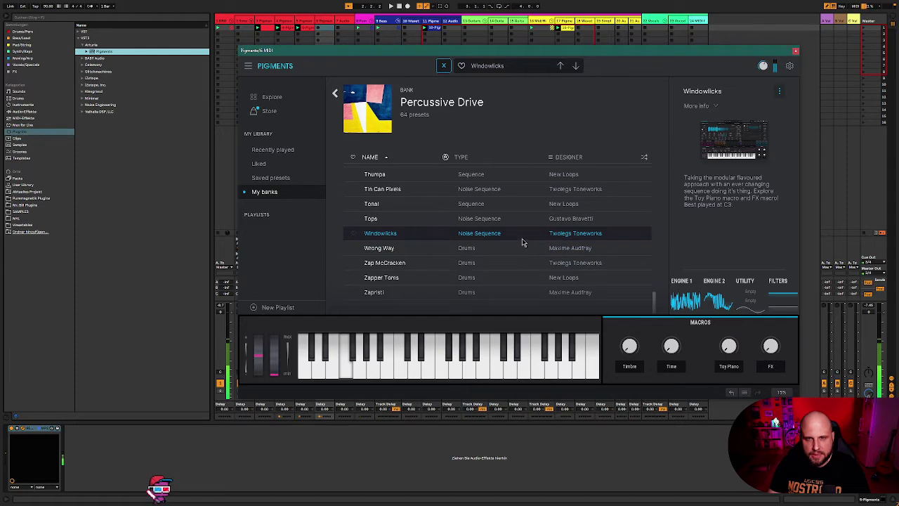
Step: Try the mod wheel and the Time and Toy Piano macros of Windowlicks, and set FX to about 0.804
{"action": "left_click_drag", "start_coordinate": [274, 371], "coordinate": [274, 354]}
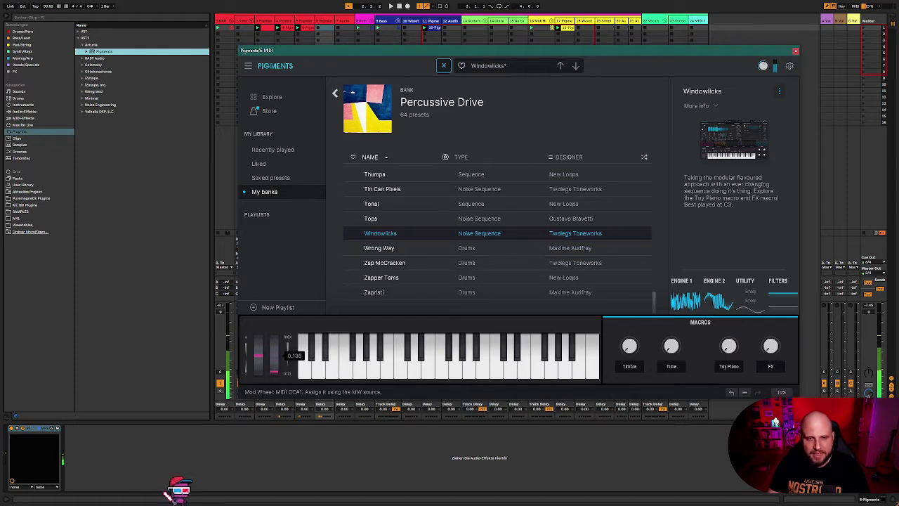
{"action": "left_click_drag", "start_coordinate": [629, 346], "coordinate": [629, 332]}
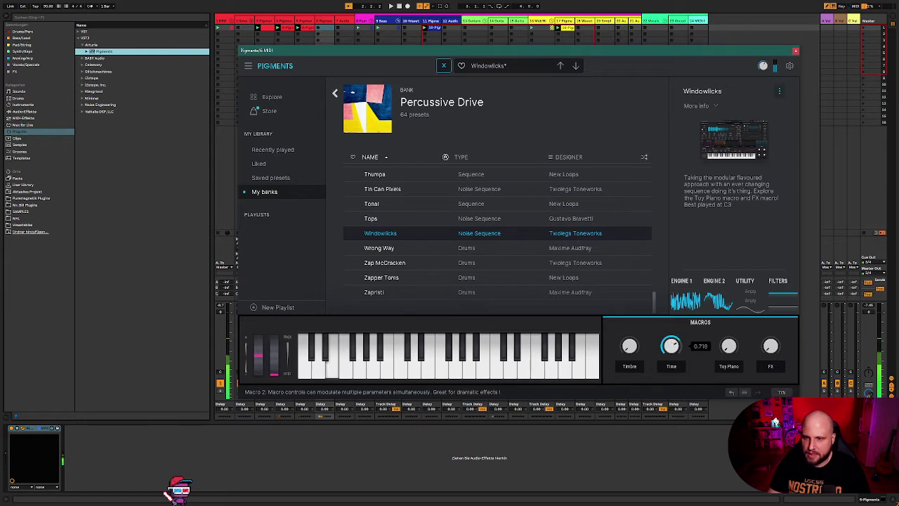
{"action": "mouse_move", "coordinate": [728, 346]}
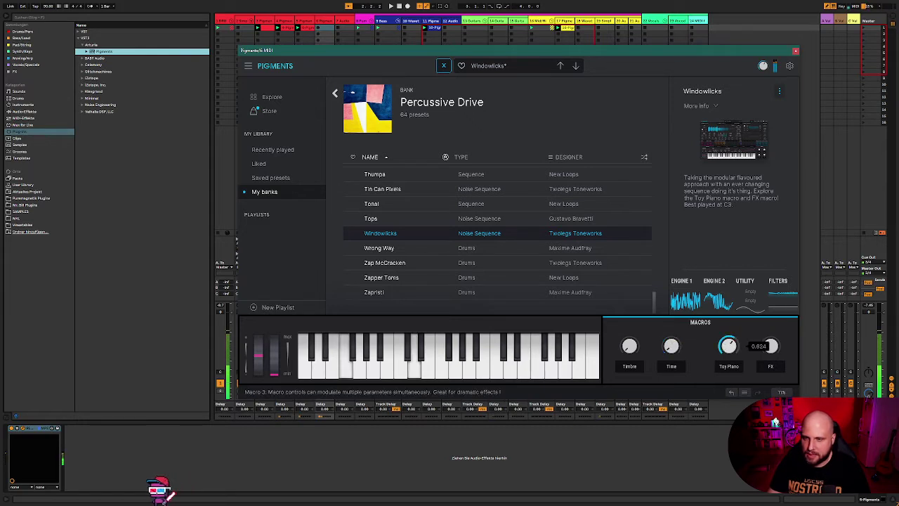
{"action": "mouse_move", "coordinate": [770, 345]}
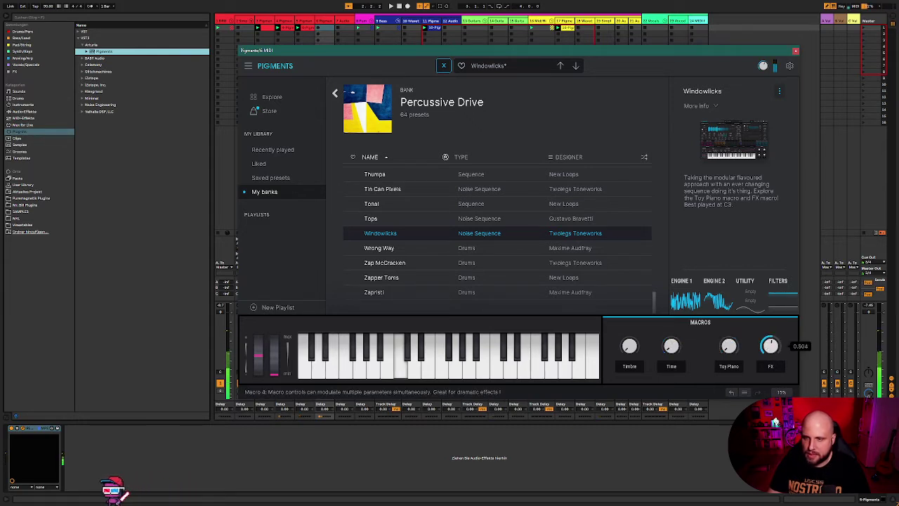
{"action": "left_click_drag", "start_coordinate": [770, 345], "coordinate": [771, 330]}
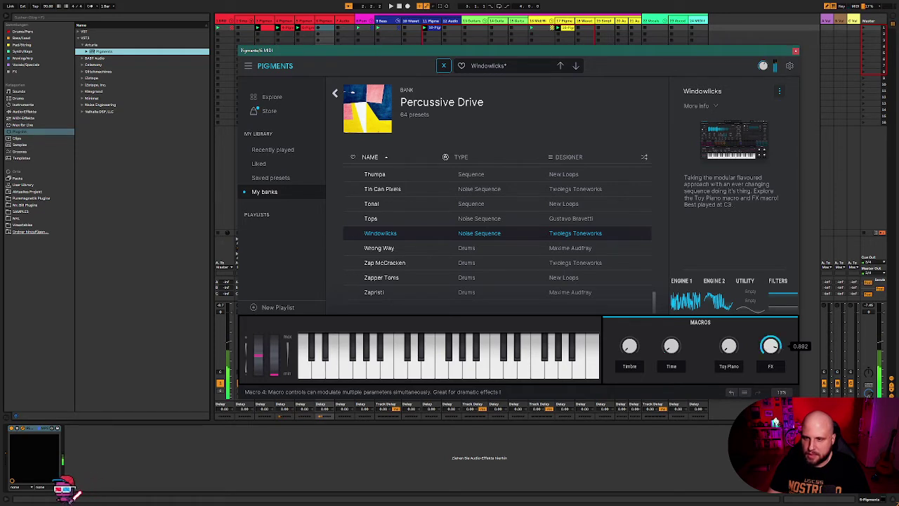
{"action": "left_click_drag", "start_coordinate": [770, 330], "coordinate": [758, 359]}
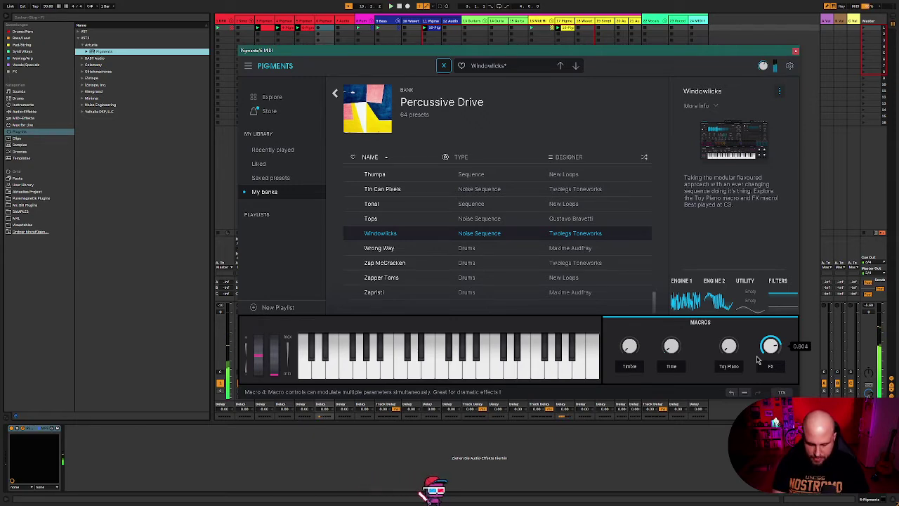
Step: Record a MIDI clip in the first slot of track 6 and open its notes
{"action": "left_click", "coordinate": [795, 54]}
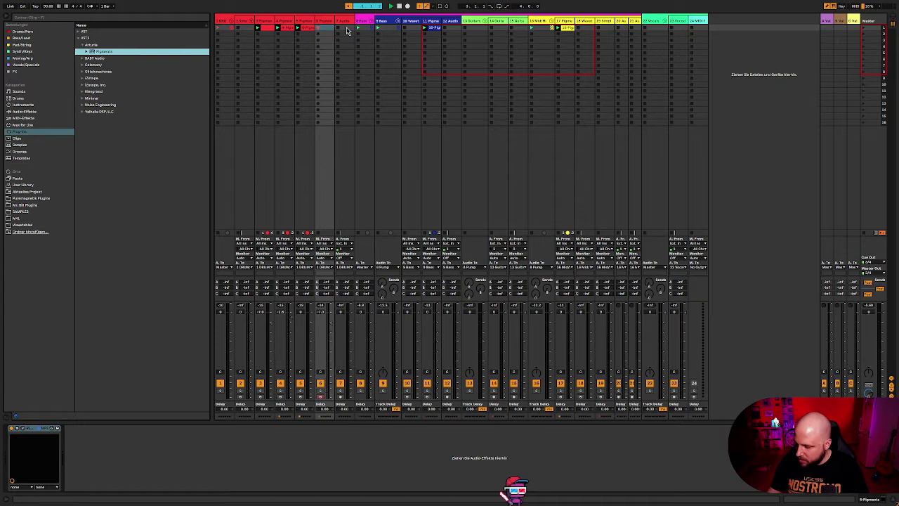
{"action": "key", "text": "space"}
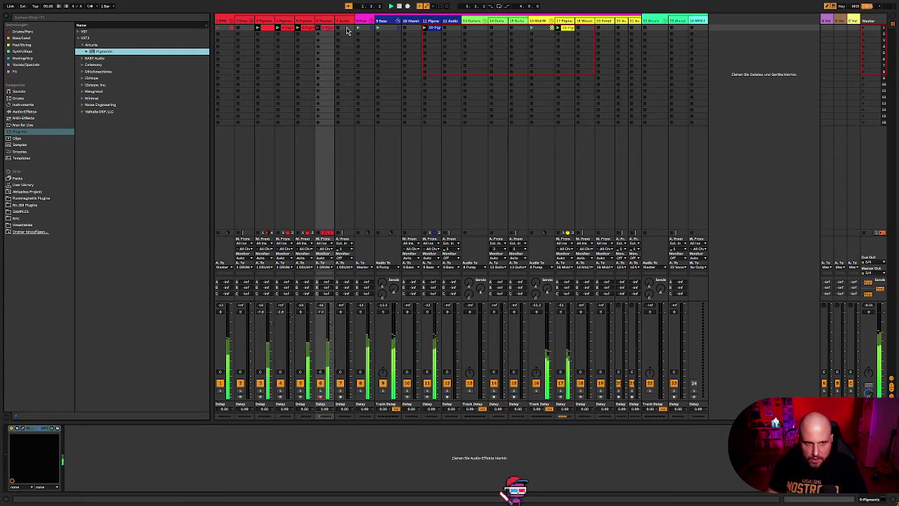
{"action": "left_click", "coordinate": [325, 30]}
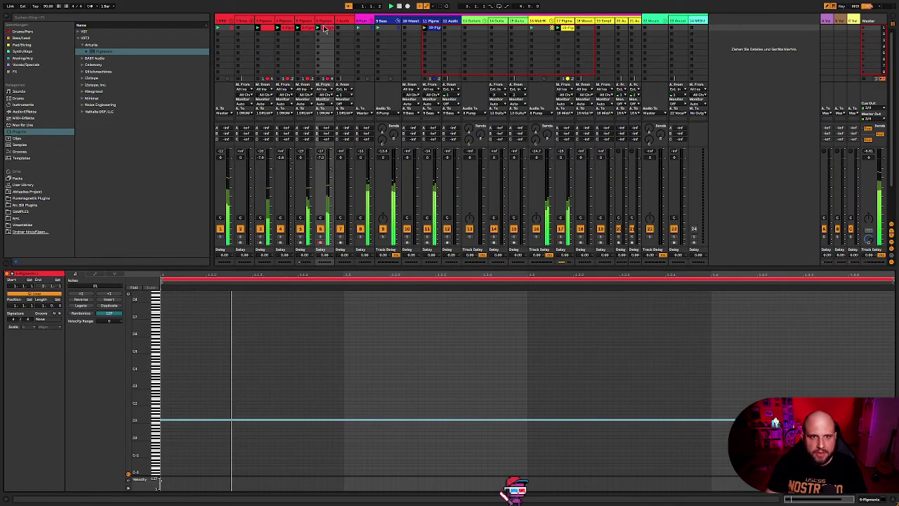
Step: Check track 6's Pigments settings and the held note in its recorded clip, and play the song back
{"action": "left_click", "coordinate": [325, 24]}
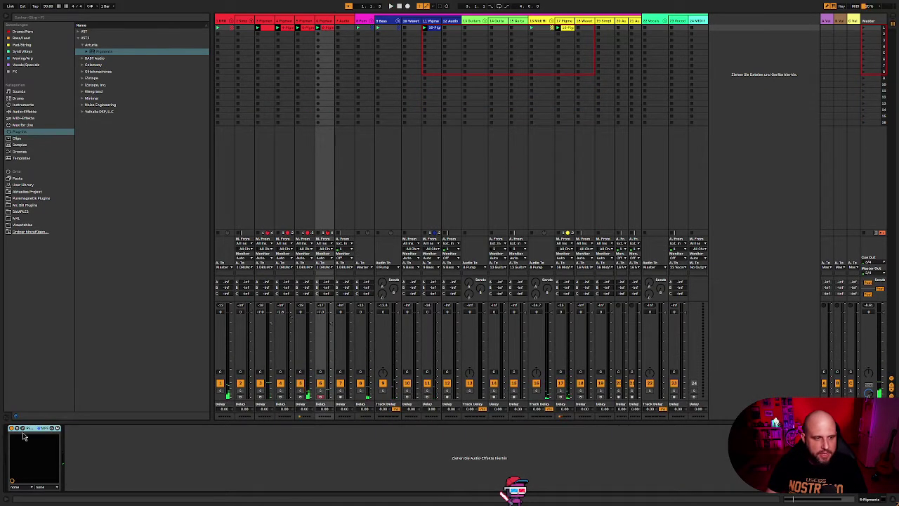
{"action": "left_click", "coordinate": [23, 429]}
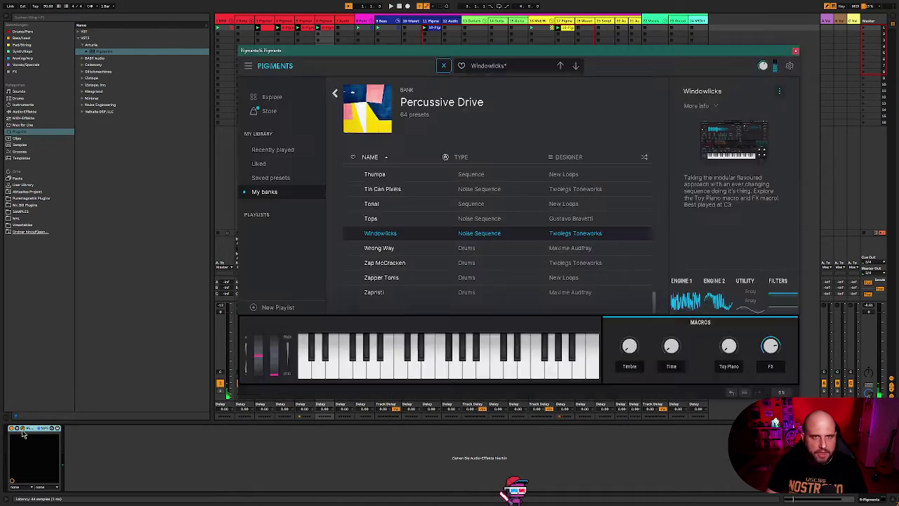
{"action": "left_click", "coordinate": [795, 50]}
{"action": "left_click", "coordinate": [329, 32]}
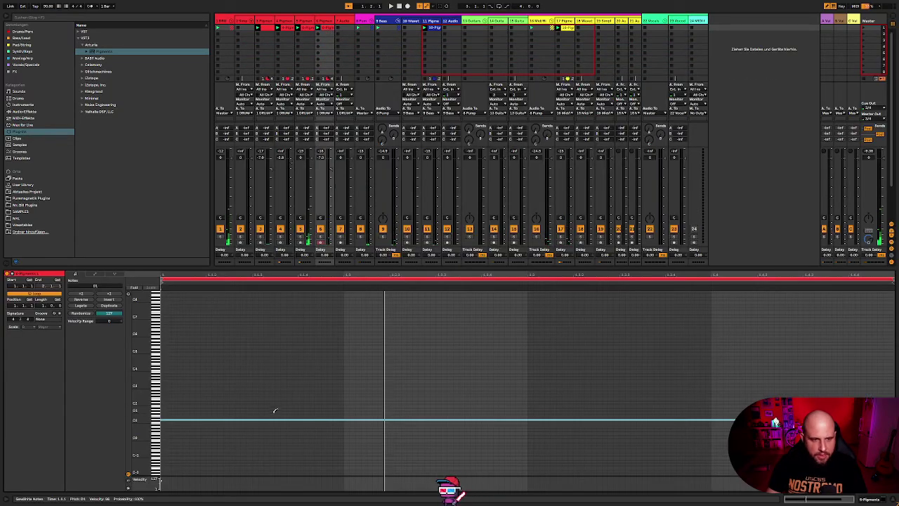
{"action": "left_click_drag", "start_coordinate": [276, 419], "coordinate": [331, 447]}
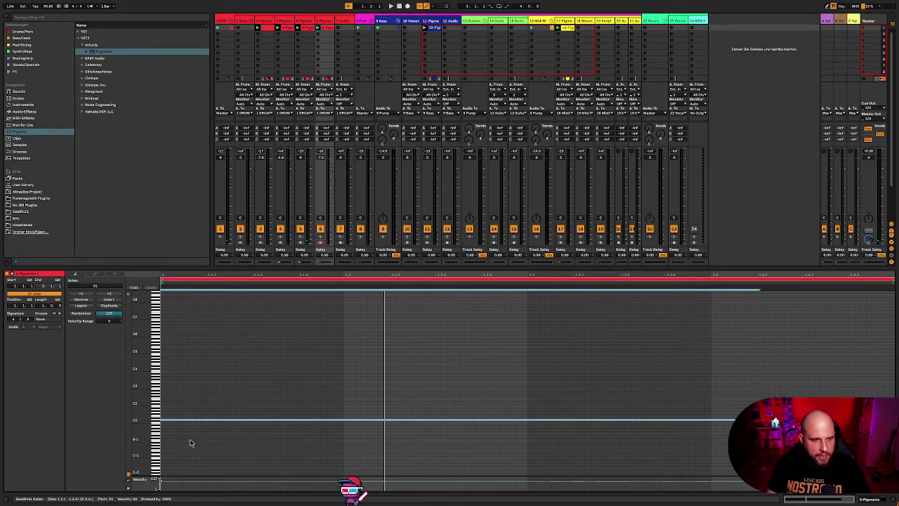
{"action": "key", "text": "space"}
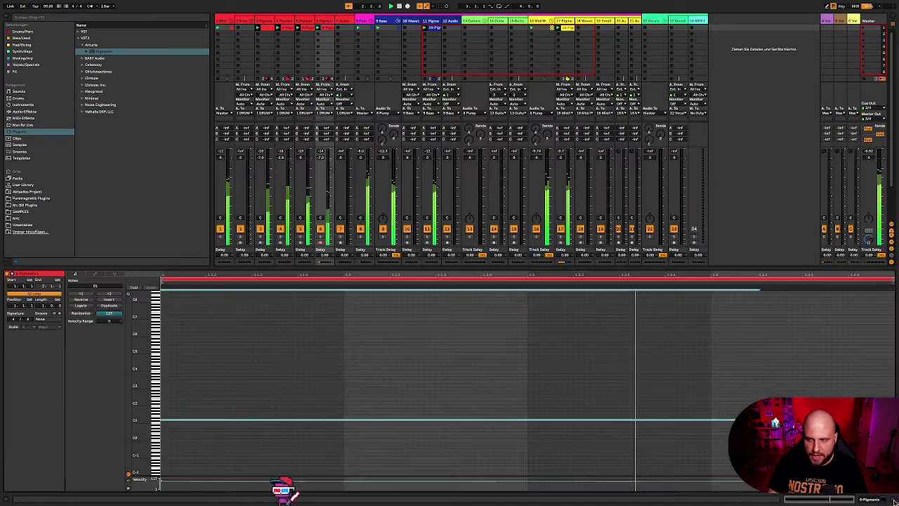
{"action": "key", "text": "space"}
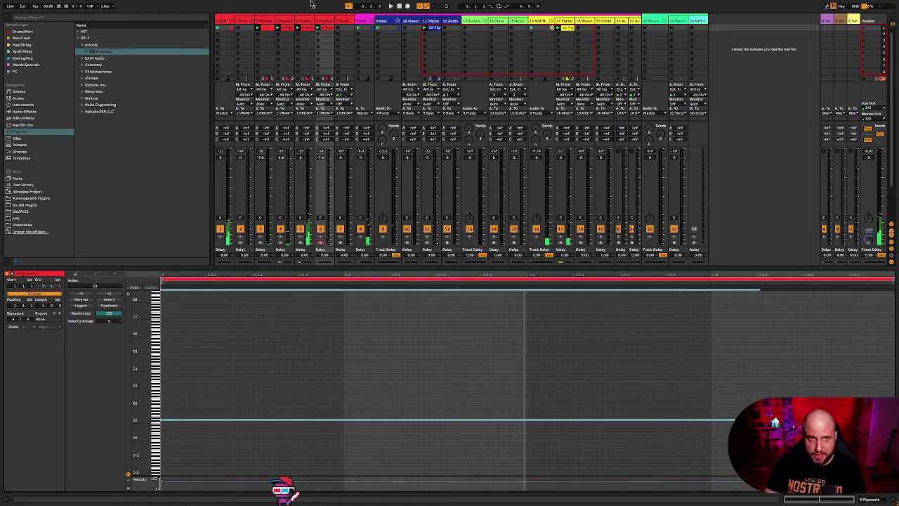
{"action": "left_click", "coordinate": [321, 20]}
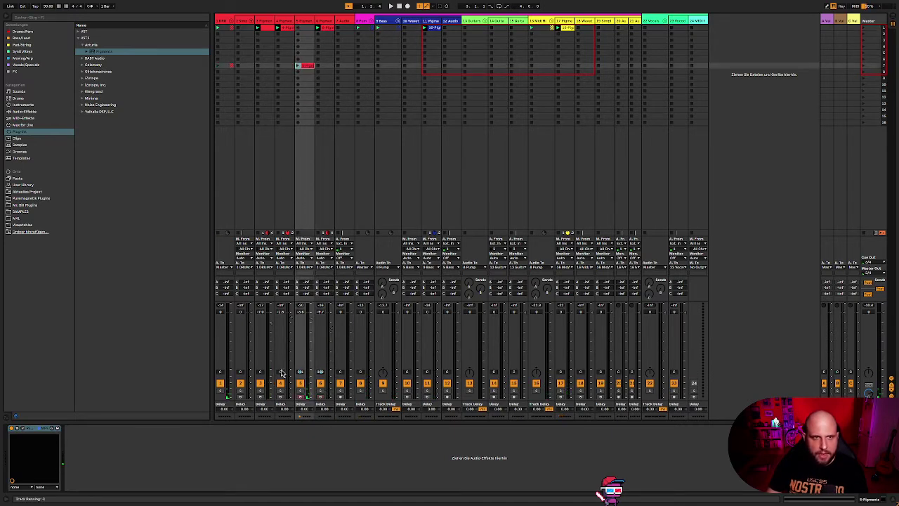
{"action": "key", "text": "space"}
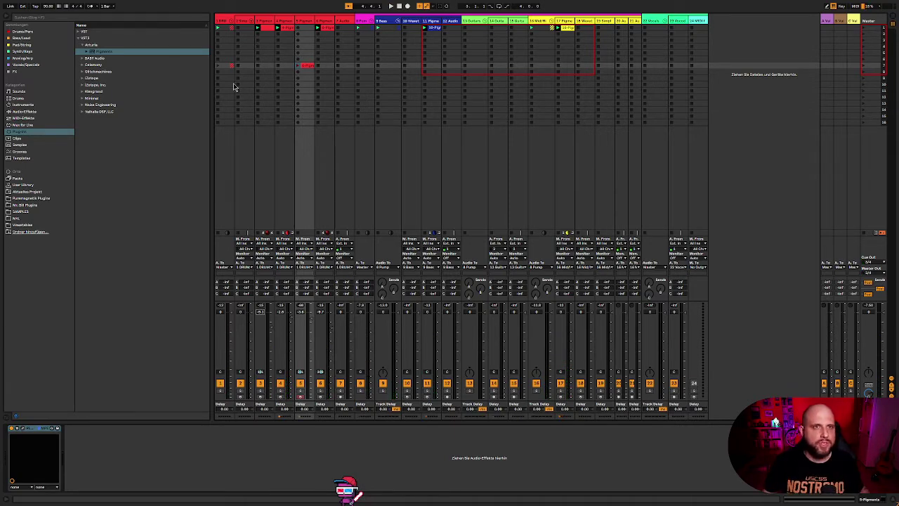
Step: Insert a new MIDI track after Pigments track 3 and load Pigments onto it
{"action": "left_click", "coordinate": [261, 21]}
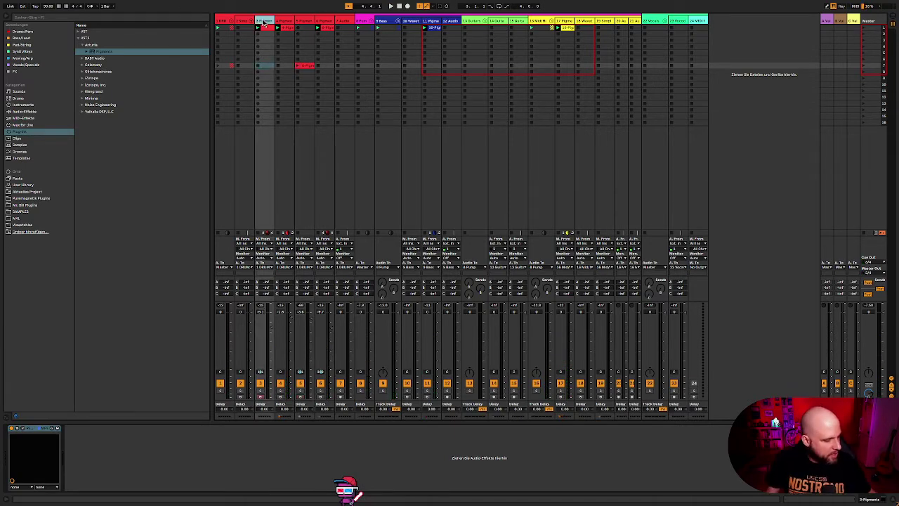
{"action": "key", "text": "ctrl+shift+t"}
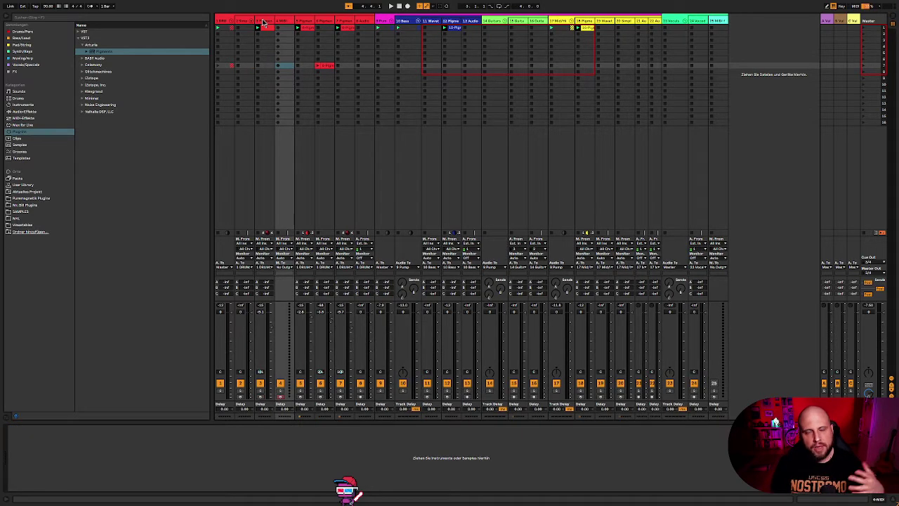
{"action": "left_click_drag", "start_coordinate": [102, 53], "coordinate": [95, 297]}
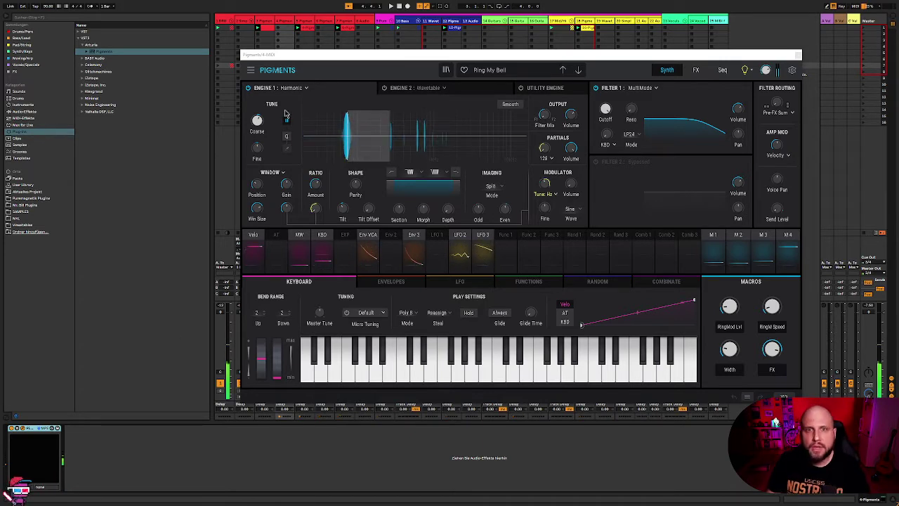
Step: Switch Engine 1 to Sample and audition Kick - Roomy and Kick - Tight from the Drums & Percussion samples
{"action": "left_click", "coordinate": [306, 89]}
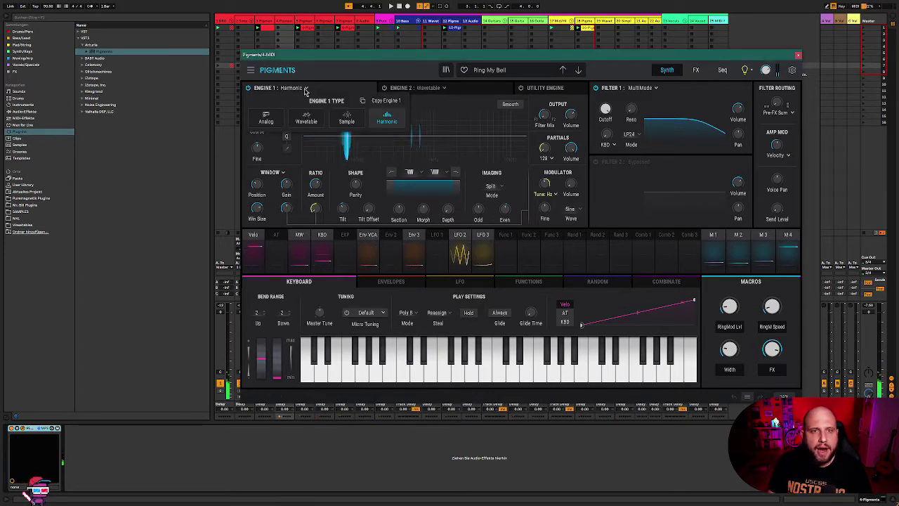
{"action": "left_click", "coordinate": [353, 116]}
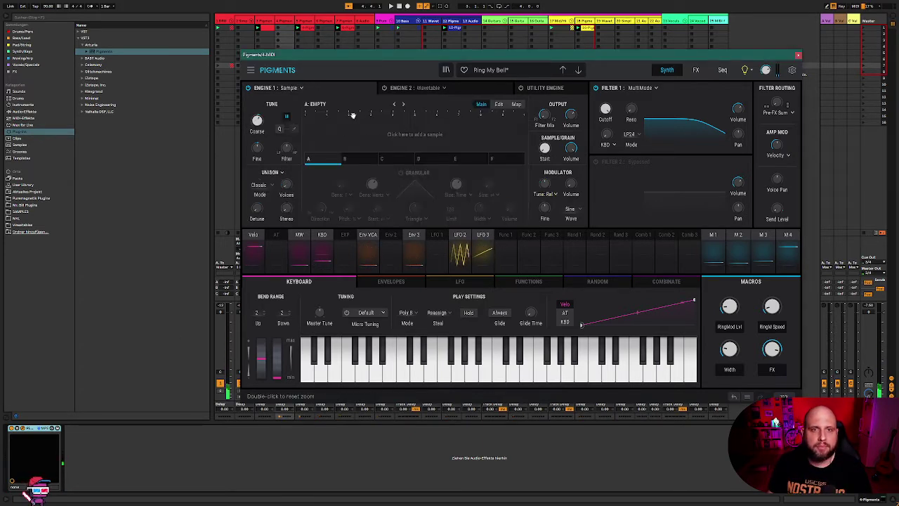
{"action": "left_click", "coordinate": [317, 105]}
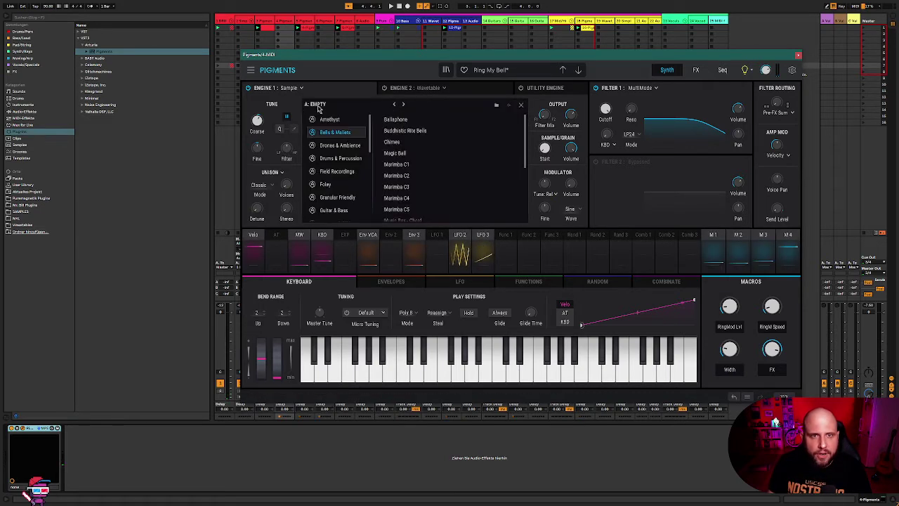
{"action": "left_click", "coordinate": [344, 160]}
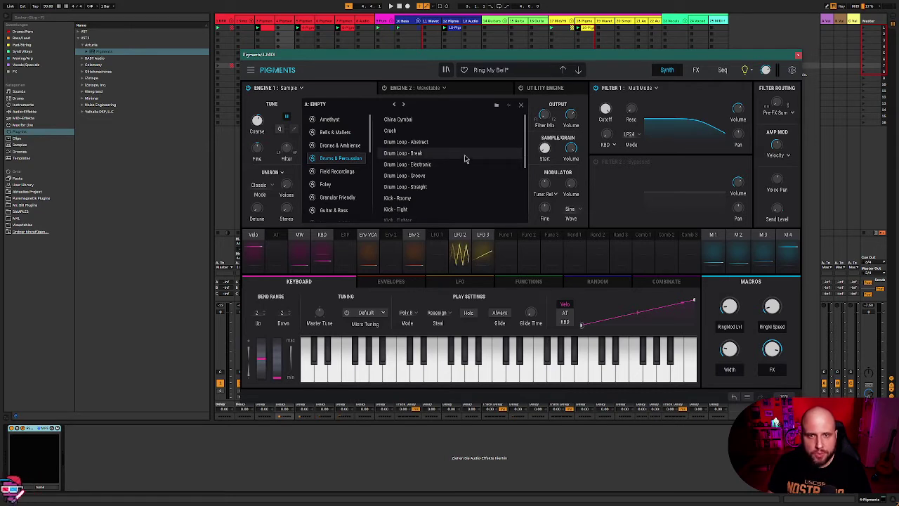
{"action": "left_click", "coordinate": [416, 203]}
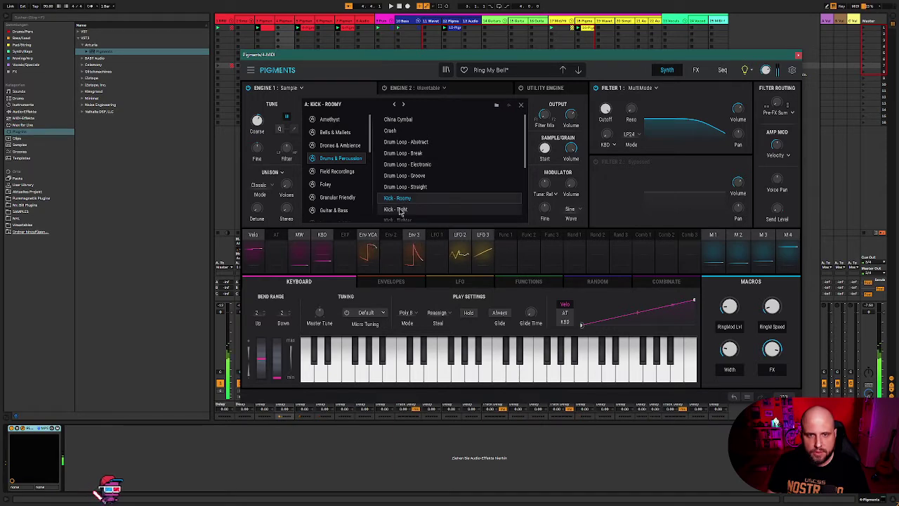
{"action": "left_click", "coordinate": [402, 210]}
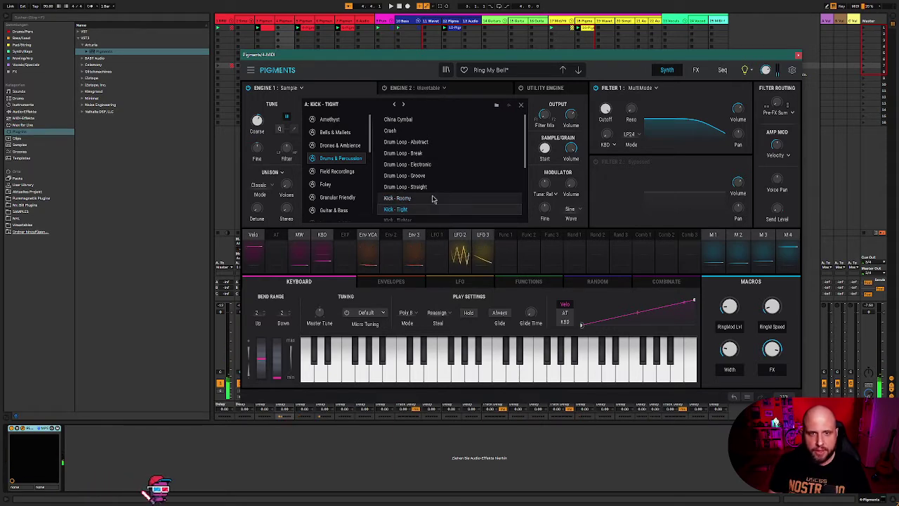
{"action": "scroll", "coordinate": [431, 198], "scroll_direction": "down", "scroll_amount": 1}
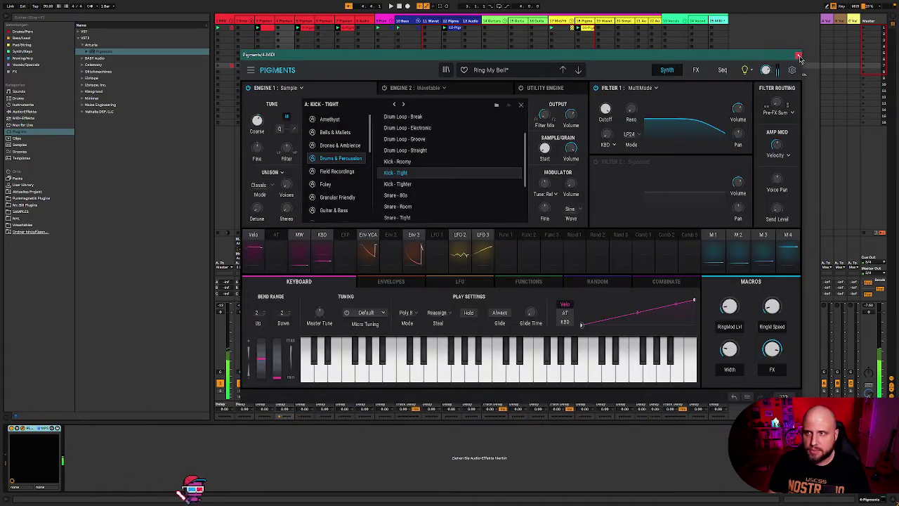
Step: Check track 4's mixer level, compare the Kick - Tighter sample, and choose Kick - Tight for Engine 1
{"action": "key", "text": "ctrl+alt+p"}
{"action": "left_click_drag", "start_coordinate": [285, 318], "coordinate": [284, 299]}
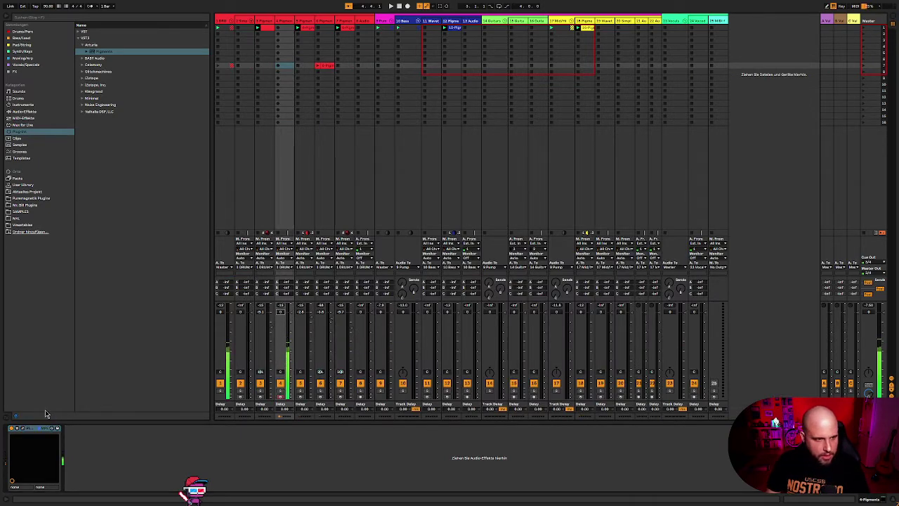
{"action": "left_click", "coordinate": [22, 430]}
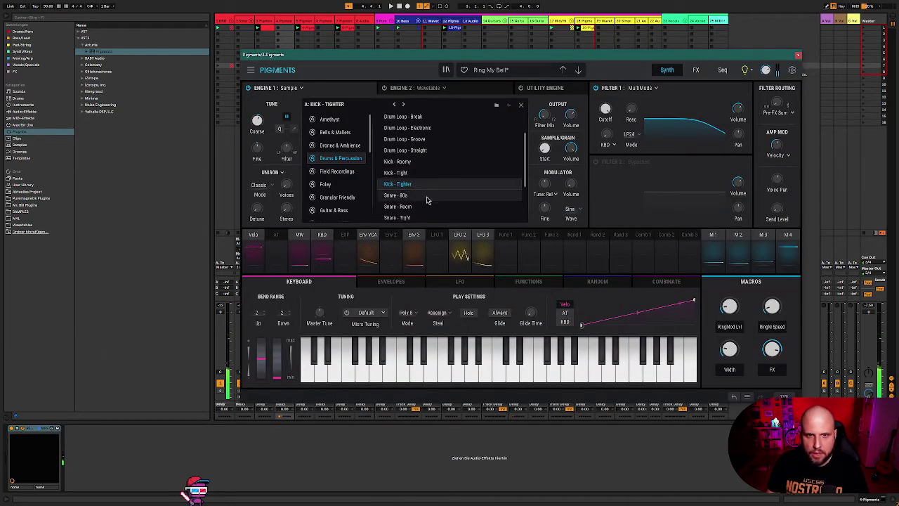
{"action": "left_click", "coordinate": [405, 173]}
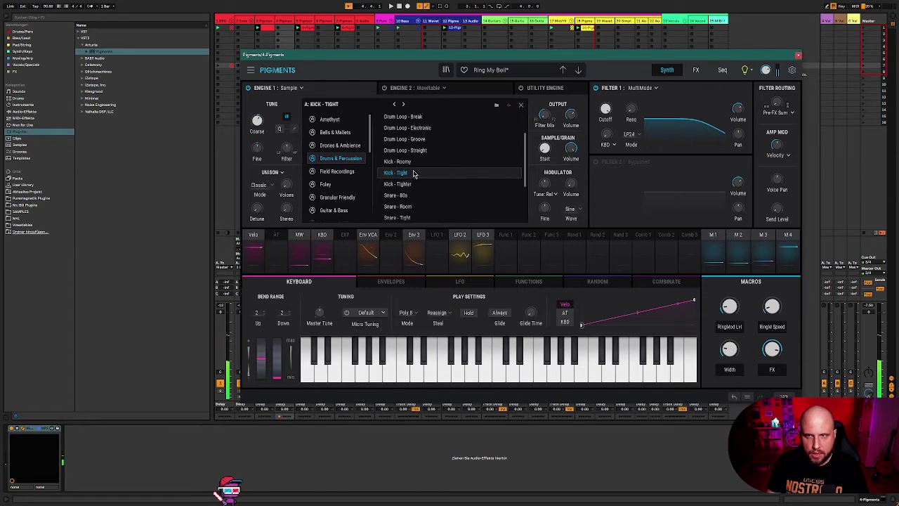
Step: Check the sequencer and effects pages, and turn off the Reverb and the Aux effects bus
{"action": "left_click", "coordinate": [722, 70]}
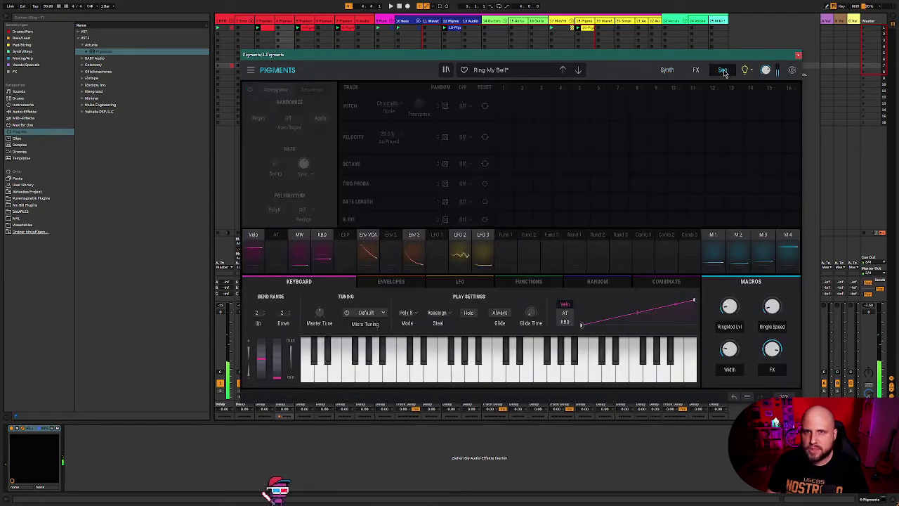
{"action": "left_click", "coordinate": [696, 71]}
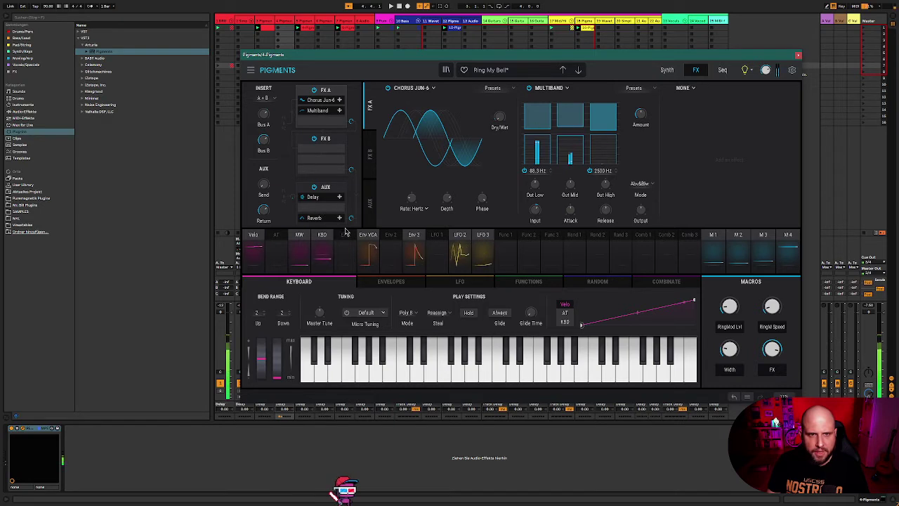
{"action": "left_click", "coordinate": [325, 189]}
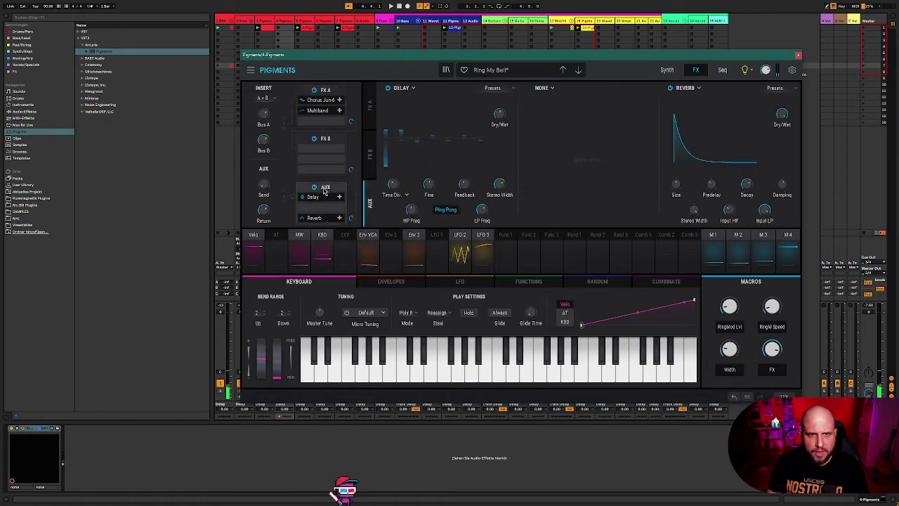
{"action": "left_click", "coordinate": [670, 88]}
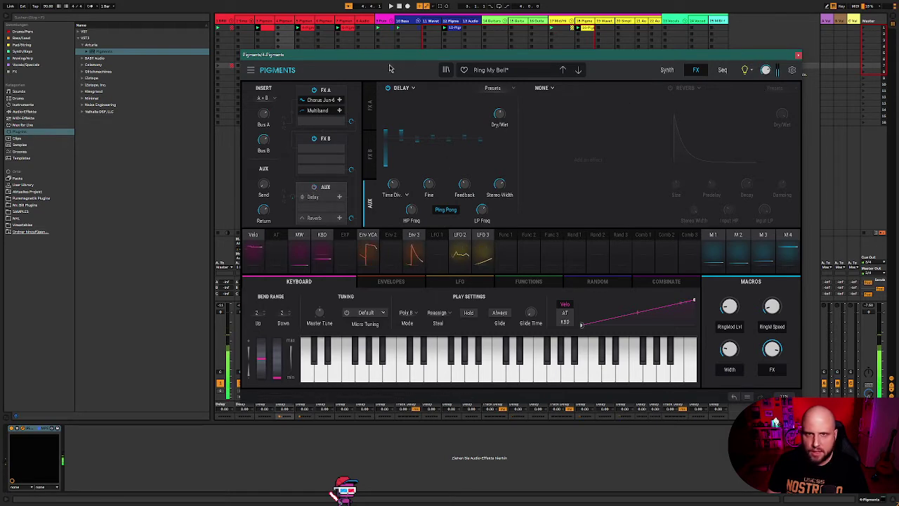
Step: Audition the Snare - 80s and Snare - Room samples and choose Snare - 80s for Engine 1
{"action": "left_click", "coordinate": [444, 71]}
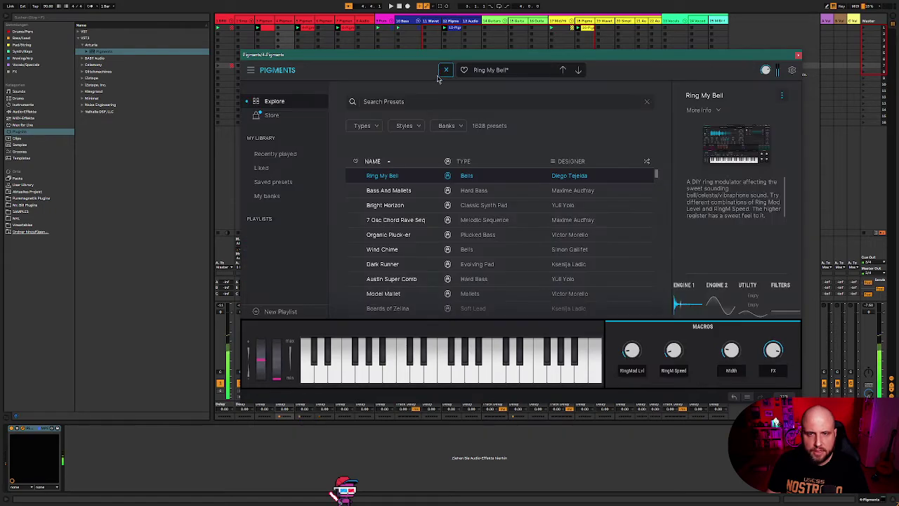
{"action": "left_click", "coordinate": [444, 70]}
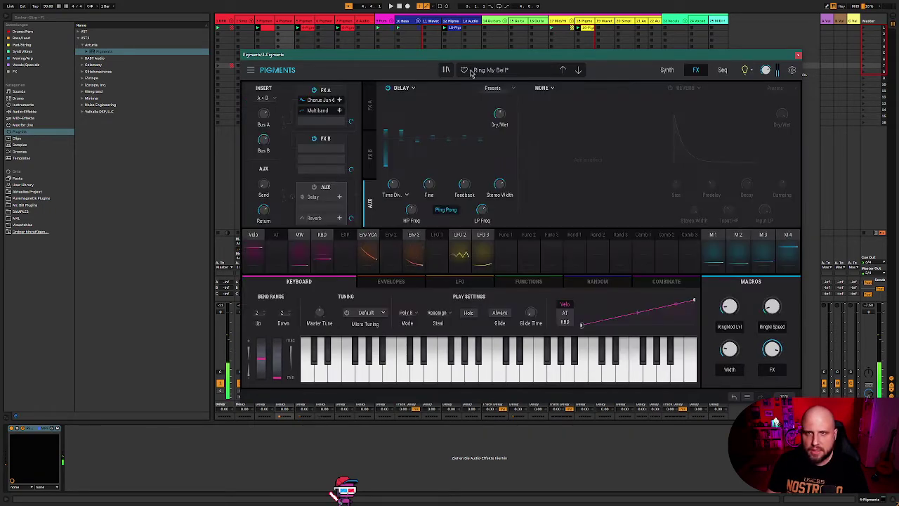
{"action": "left_click", "coordinate": [667, 70]}
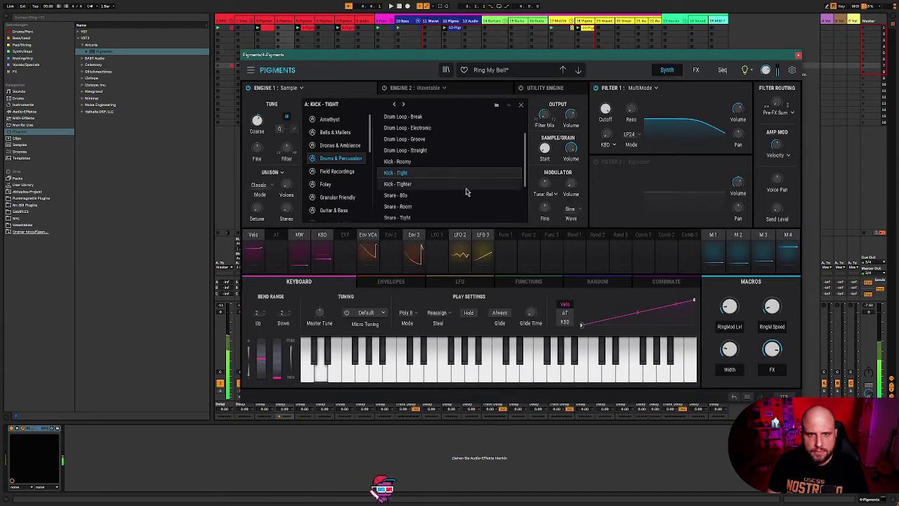
{"action": "left_click", "coordinate": [398, 195]}
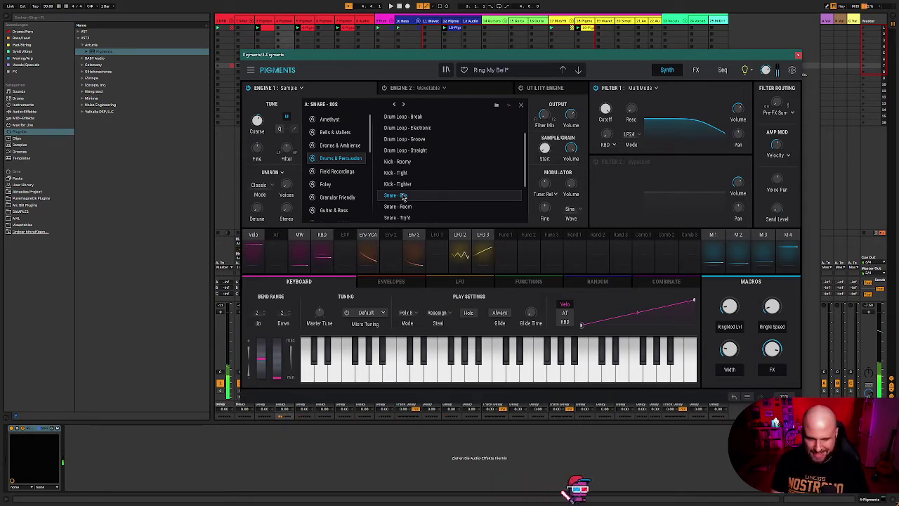
{"action": "scroll", "coordinate": [403, 196], "scroll_direction": "down", "scroll_amount": 1}
{"action": "left_click", "coordinate": [407, 189]}
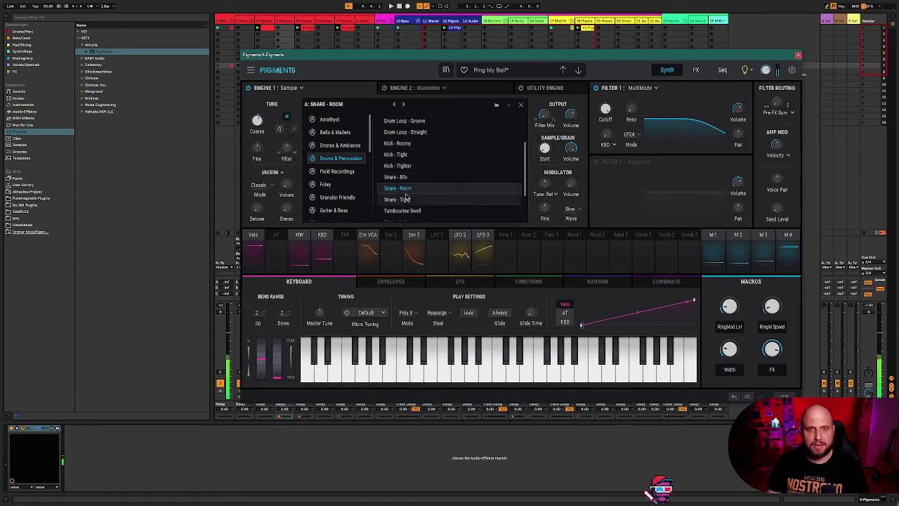
{"action": "left_click", "coordinate": [399, 178]}
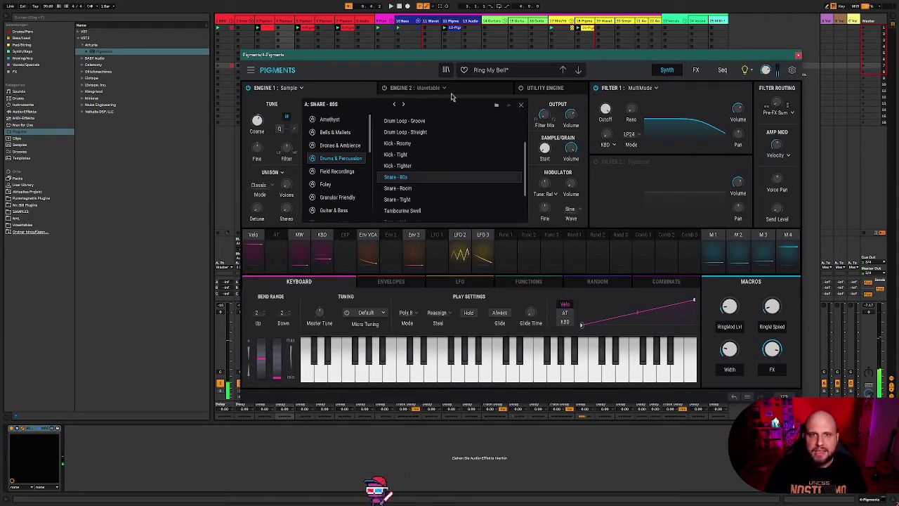
{"action": "left_click", "coordinate": [302, 88]}
{"action": "left_click", "coordinate": [333, 87]}
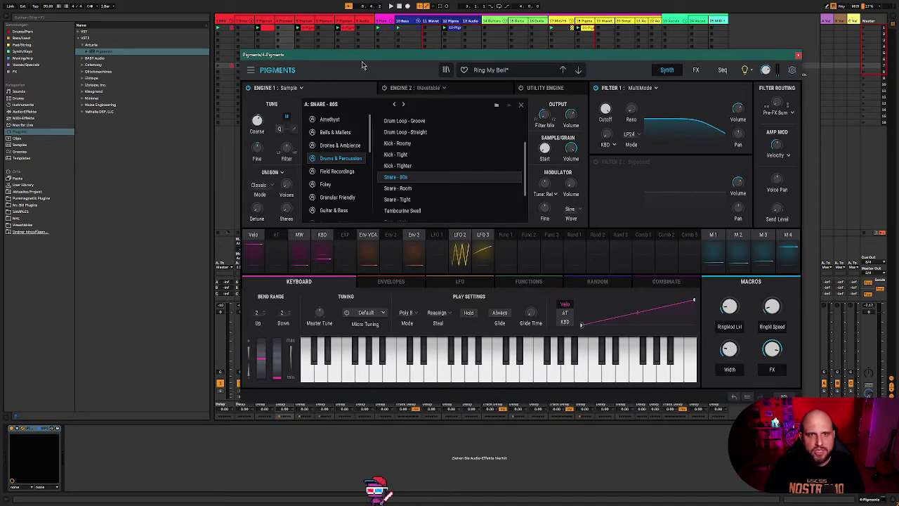
{"action": "left_click", "coordinate": [520, 104]}
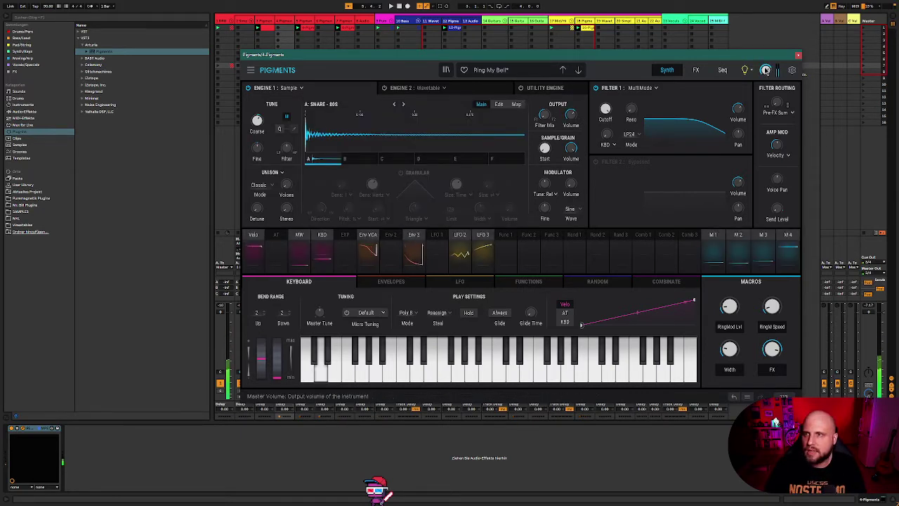
Step: Arm track 4, record a snare clip into its first slot, and reopen the track's Pigments window
{"action": "left_click", "coordinate": [797, 54]}
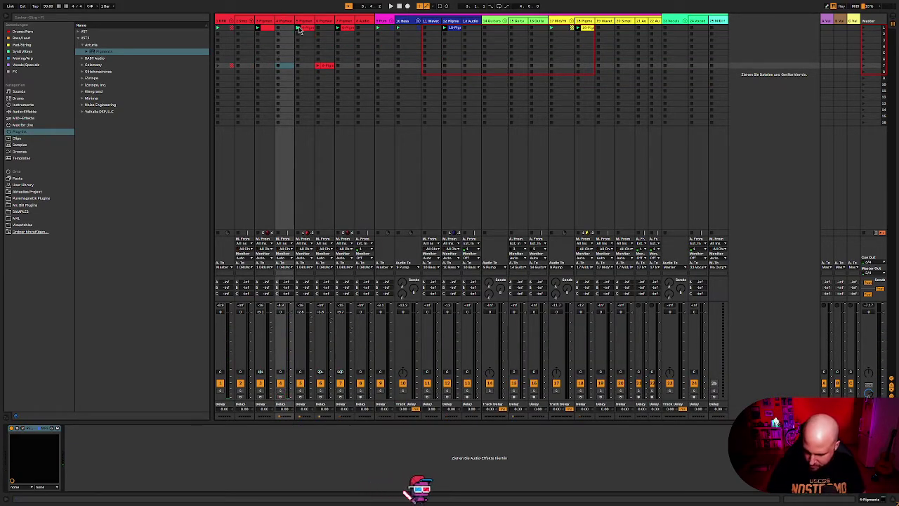
{"action": "left_click", "coordinate": [280, 398]}
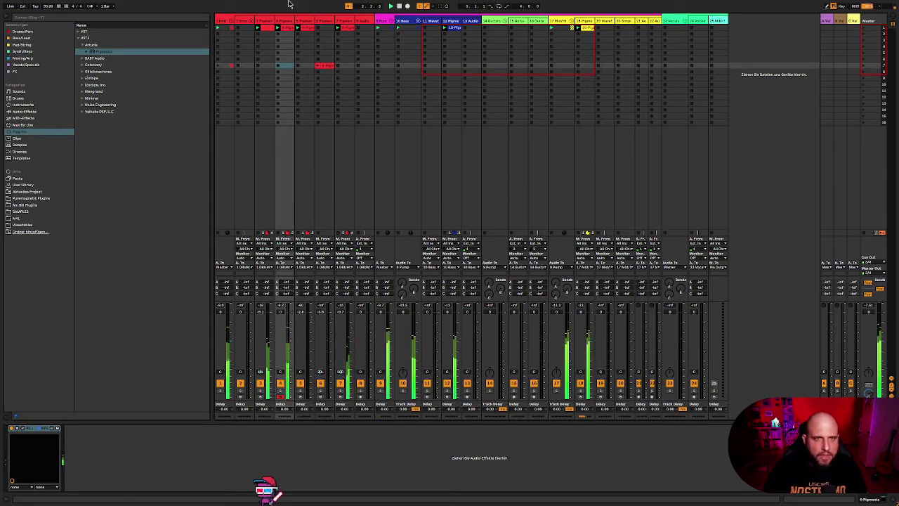
{"action": "left_click", "coordinate": [22, 429]}
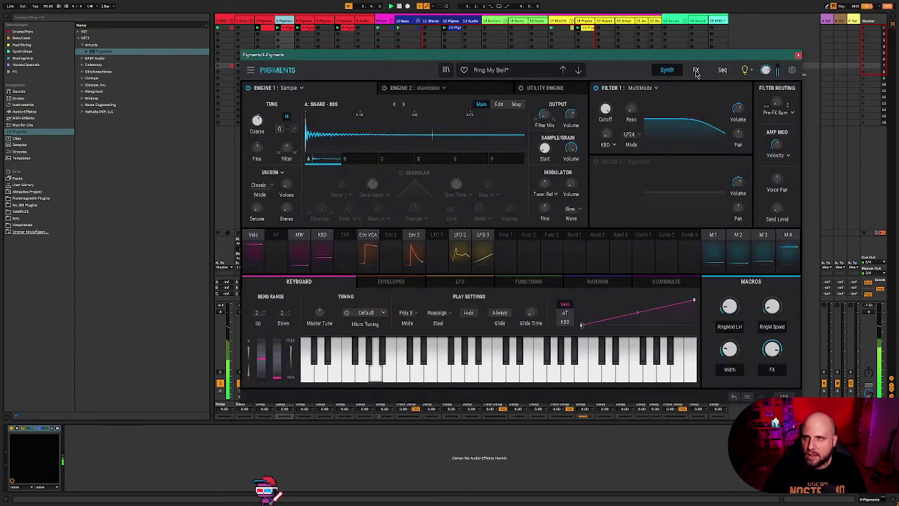
Step: Try an Overdrive in the Aux bus's empty middle slot with Drive raised to about 0.796, and reset the Drive
{"action": "left_click", "coordinate": [695, 71]}
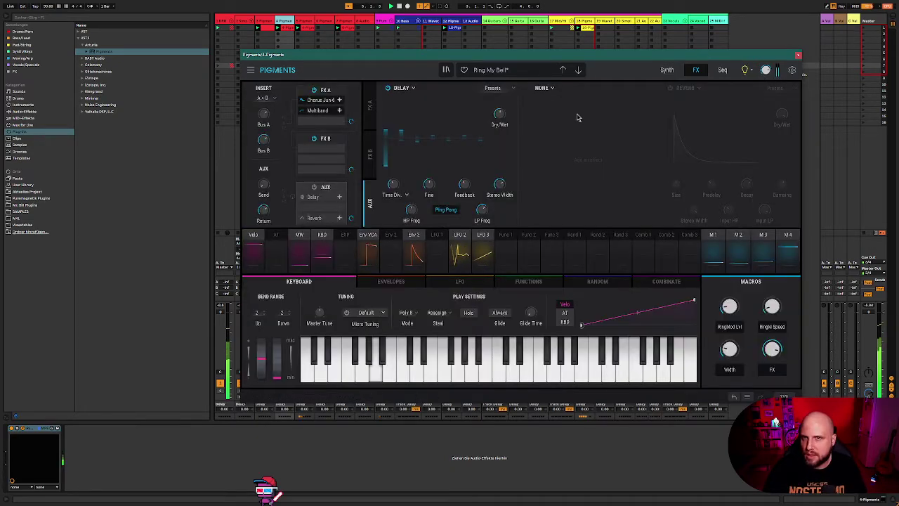
{"action": "left_click", "coordinate": [548, 88]}
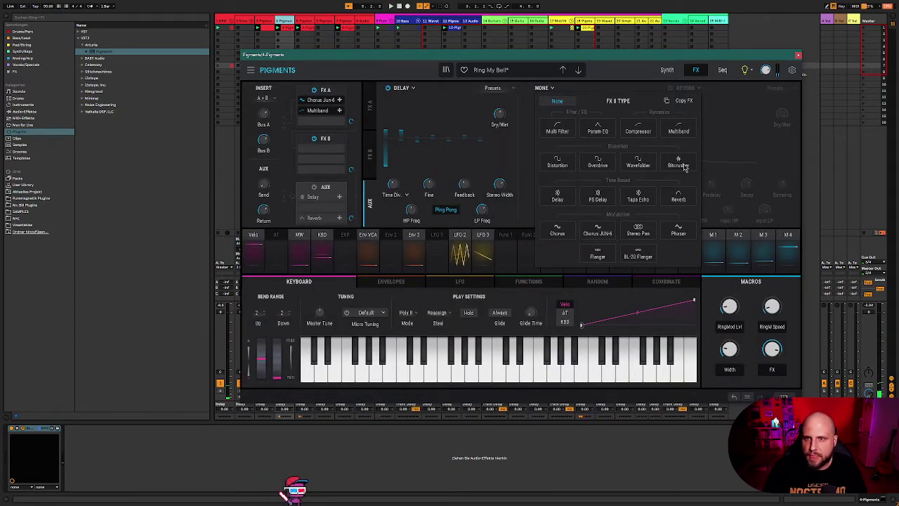
{"action": "left_click", "coordinate": [604, 172]}
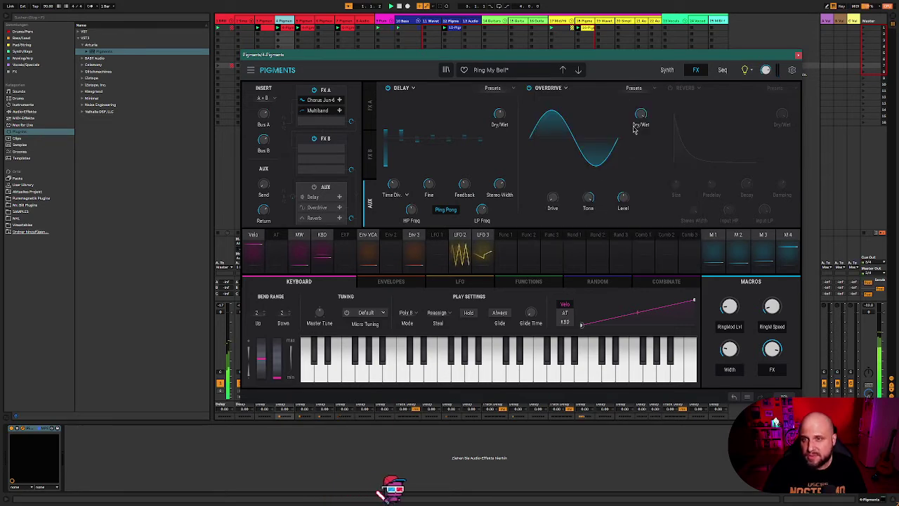
{"action": "left_click_drag", "start_coordinate": [553, 200], "coordinate": [561, 192]}
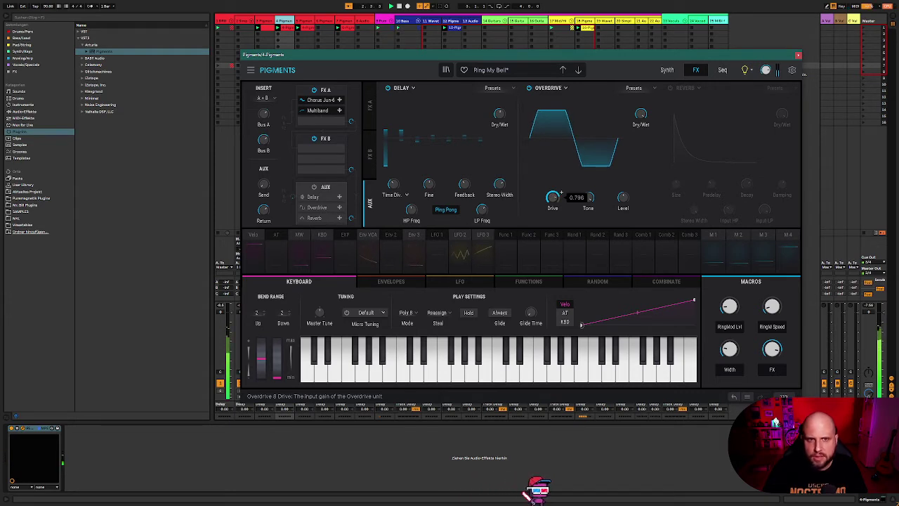
{"action": "double_click", "coordinate": [553, 198]}
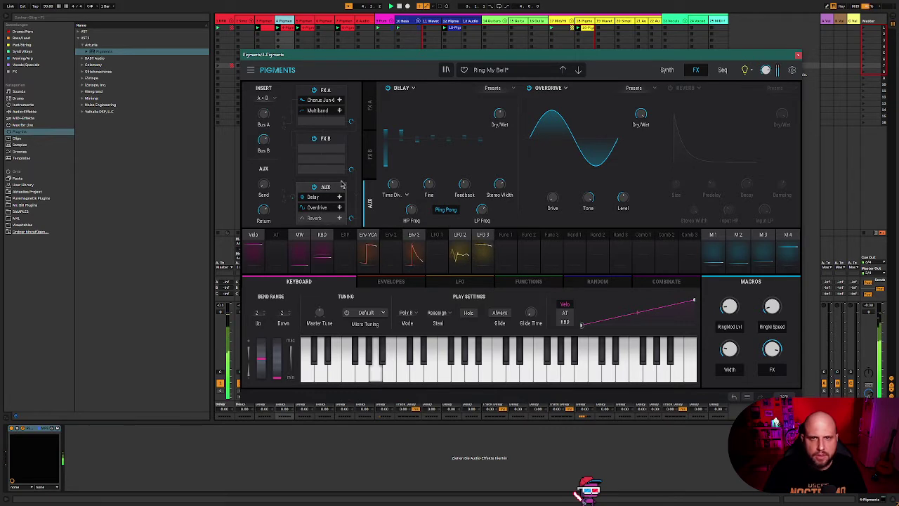
Step: Check the effects on the FX A bus and remove the Overdrive from the Aux bus
{"action": "left_click", "coordinate": [329, 91]}
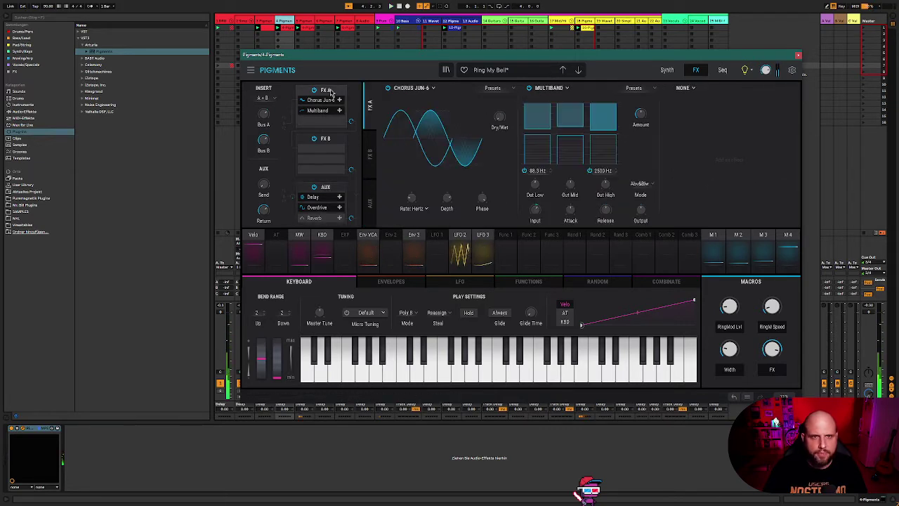
{"action": "left_click", "coordinate": [326, 188]}
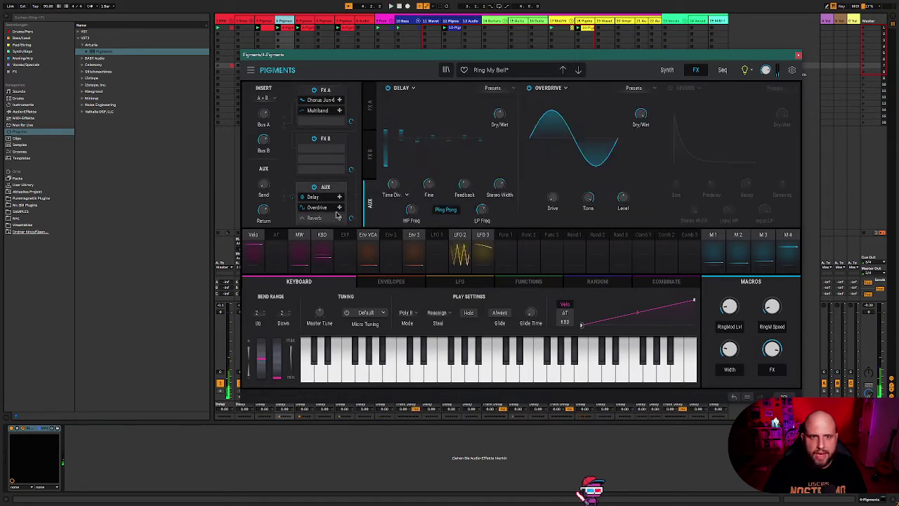
{"action": "left_click", "coordinate": [561, 89]}
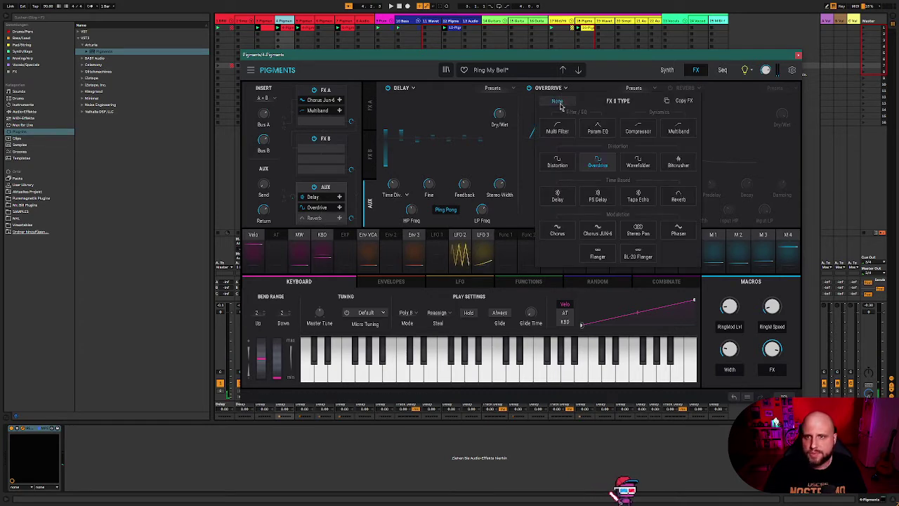
{"action": "left_click", "coordinate": [556, 100]}
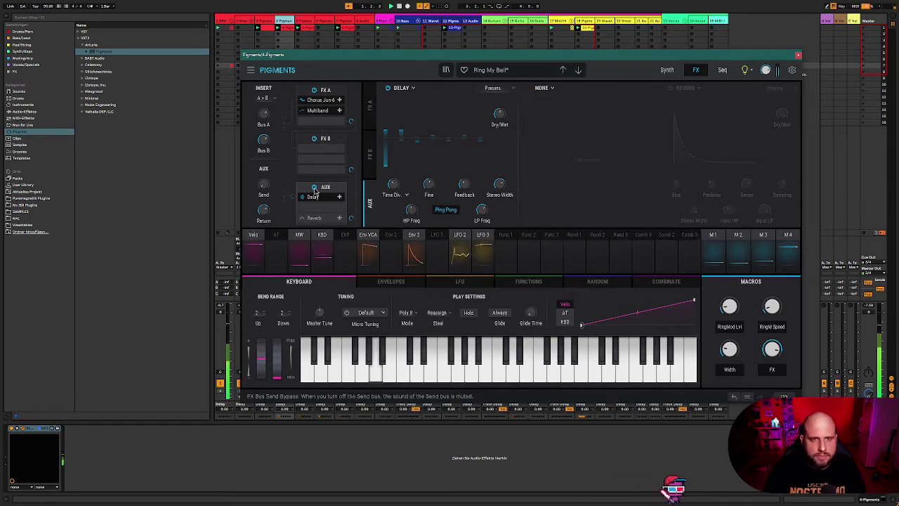
Step: Turn off the Aux bus and open the effect choices for the empty third slot of the FX A bus
{"action": "left_click", "coordinate": [309, 120]}
{"action": "left_click", "coordinate": [688, 88]}
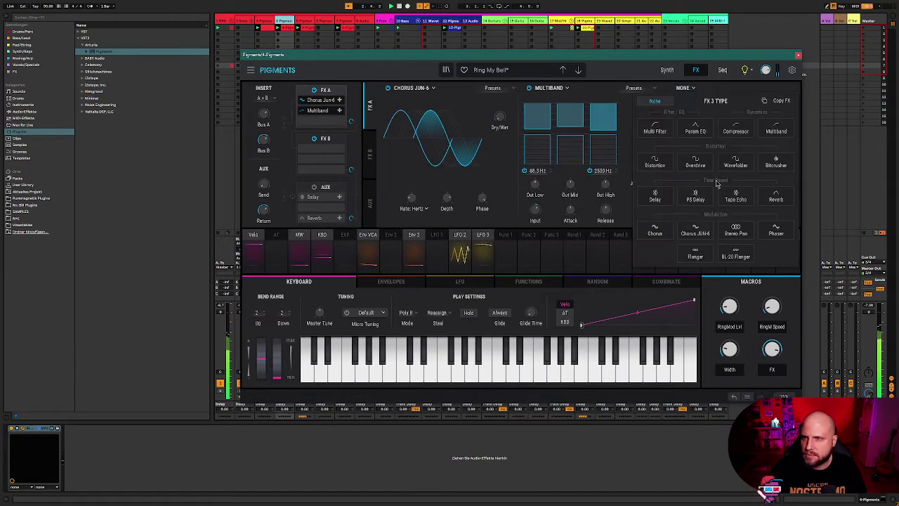
Step: Try an Overdrive as the third effect in FX A and raise its drive
{"action": "left_click", "coordinate": [695, 161]}
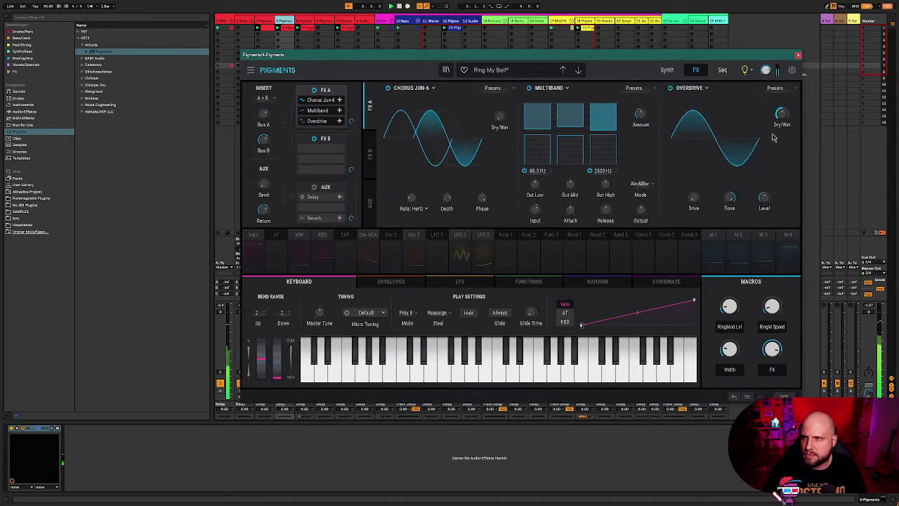
{"action": "left_click_drag", "start_coordinate": [698, 203], "coordinate": [699, 188]}
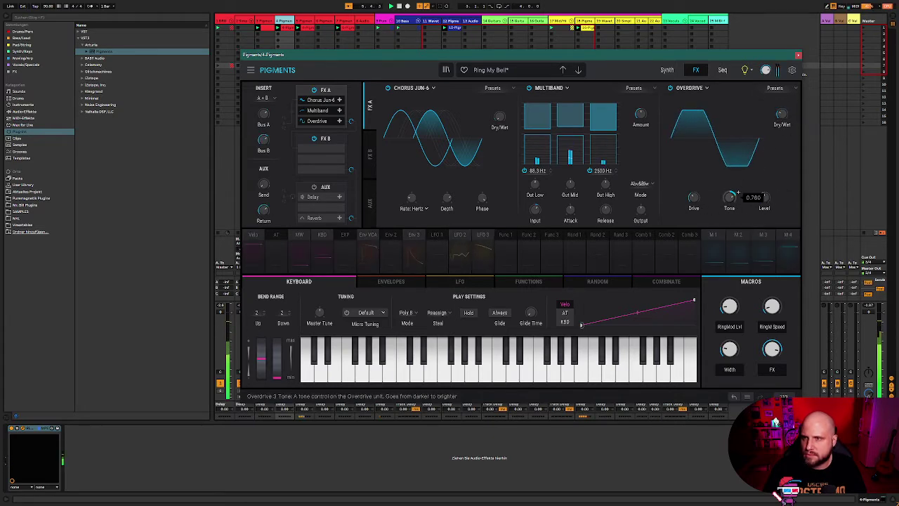
Step: Try a Wavefolder in place of the Overdrive and adjust its drive and output gain
{"action": "left_click", "coordinate": [703, 90]}
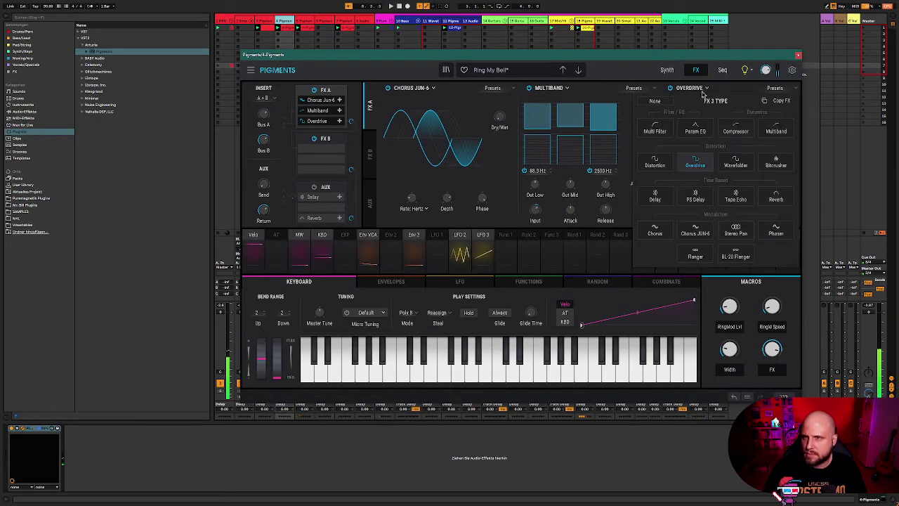
{"action": "left_click", "coordinate": [735, 163]}
{"action": "left_click_drag", "start_coordinate": [698, 205], "coordinate": [699, 200]}
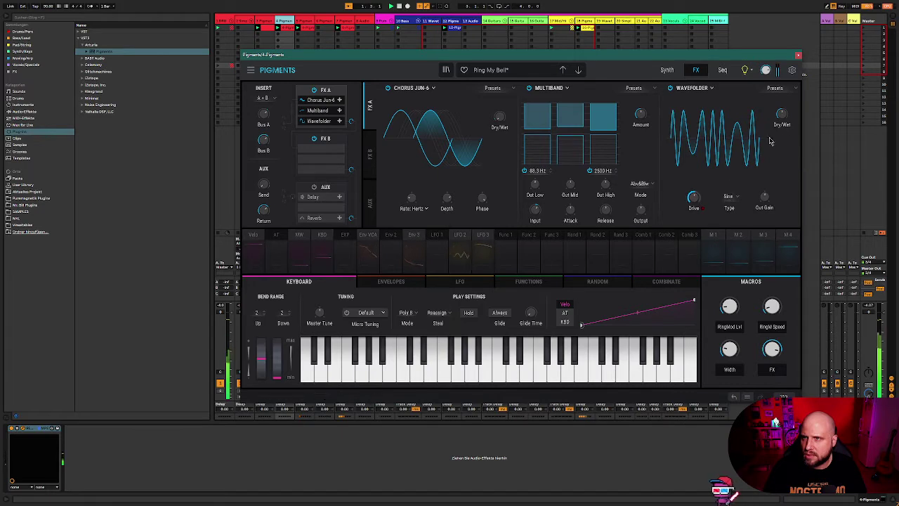
{"action": "left_click_drag", "start_coordinate": [764, 197], "coordinate": [764, 195]}
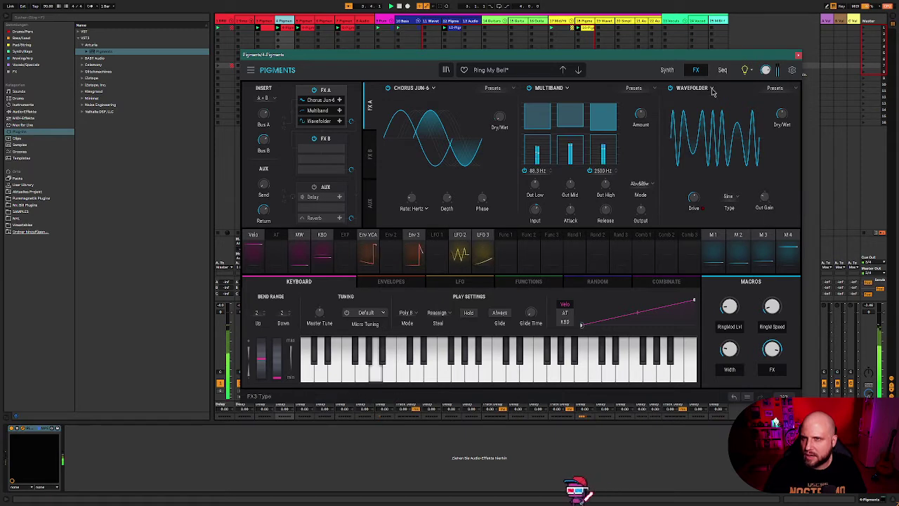
{"action": "mouse_move", "coordinate": [787, 111]}
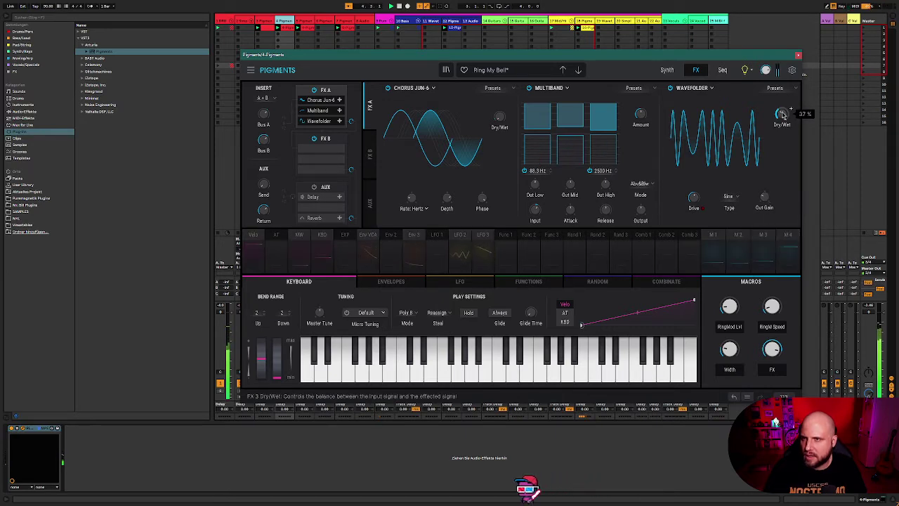
Step: Compare the sound with the Wavefolder bypassed and active, and set the third effect slot back to None
{"action": "left_click", "coordinate": [675, 89]}
{"action": "left_click", "coordinate": [675, 89]}
{"action": "left_click", "coordinate": [670, 89]}
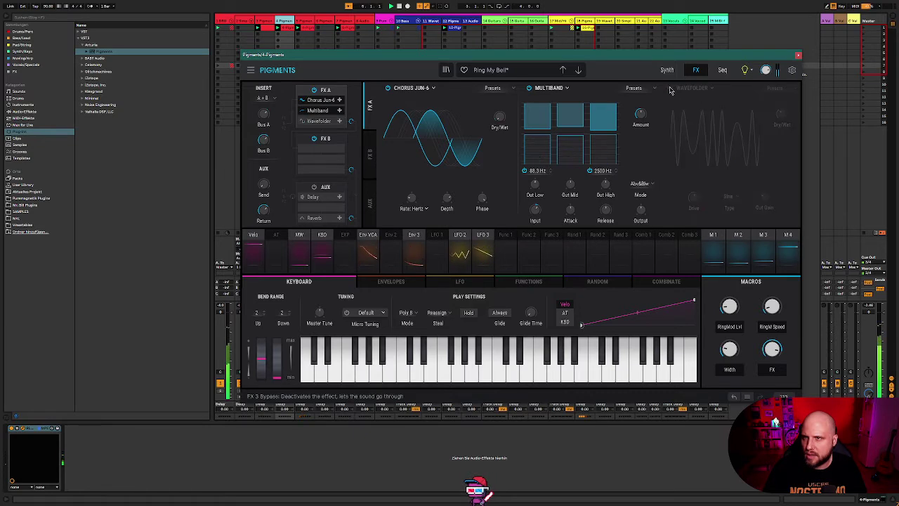
{"action": "left_click", "coordinate": [670, 88]}
{"action": "left_click", "coordinate": [676, 89]}
{"action": "left_click", "coordinate": [656, 103]}
Step: Close the Pigments window, open the clip on track 5 for note editing and fold the piano roll to its used notes
{"action": "key", "text": "space"}
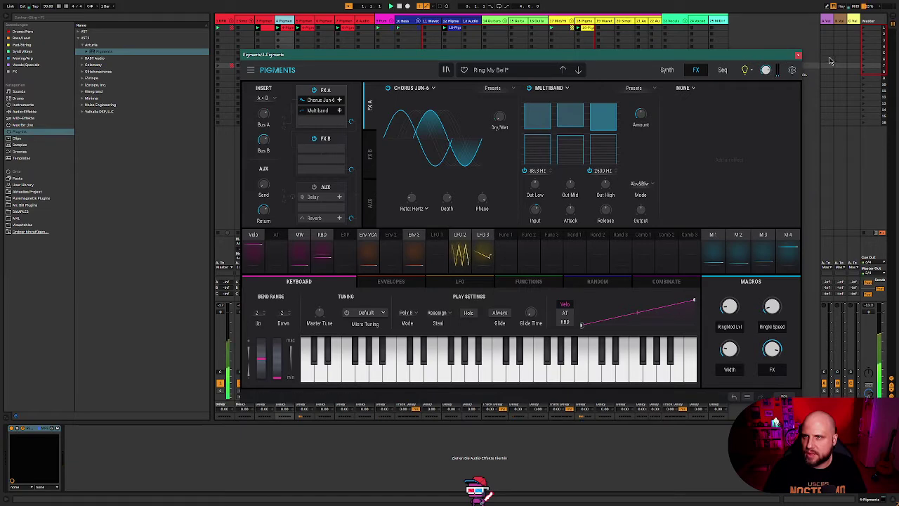
{"action": "left_click", "coordinate": [798, 56]}
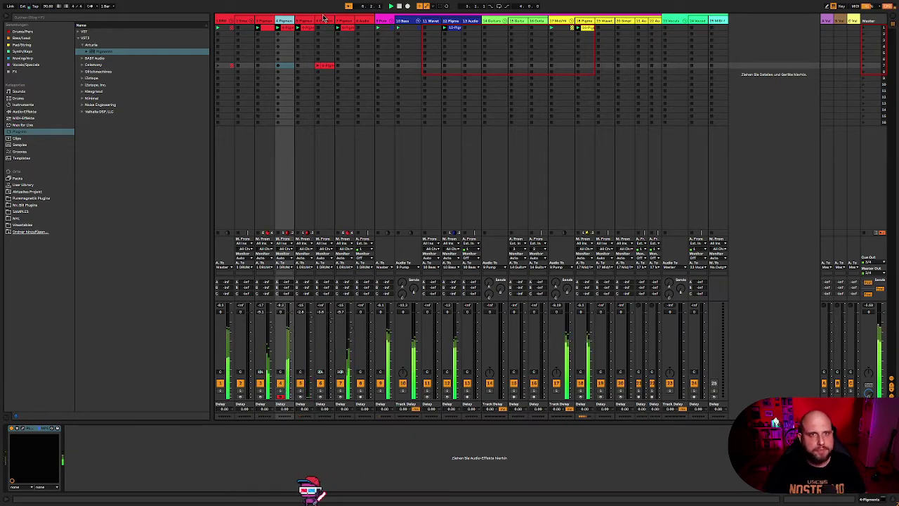
{"action": "double_click", "coordinate": [302, 28]}
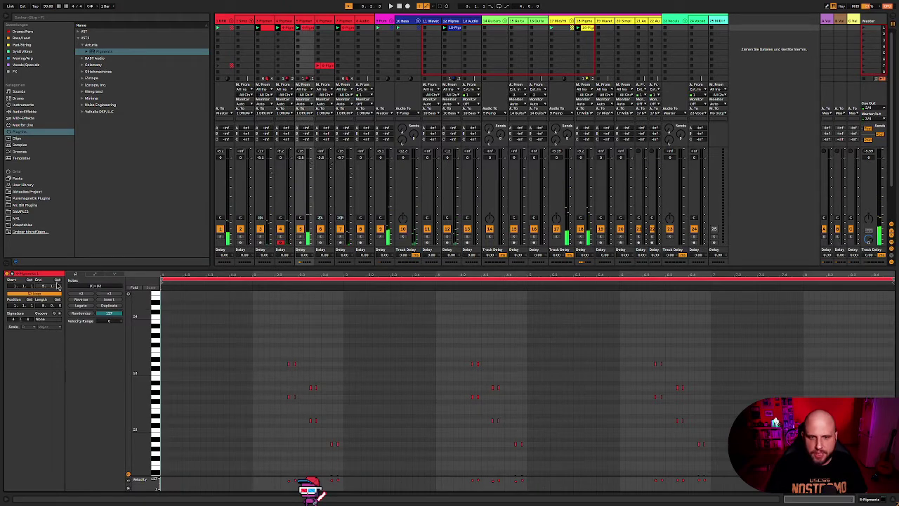
{"action": "left_click", "coordinate": [136, 289]}
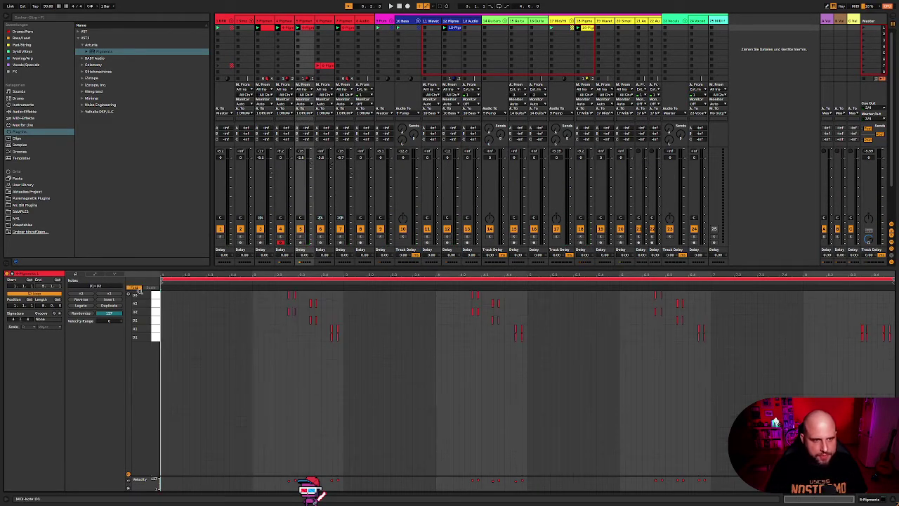
Step: Try all notes of the track 5 clip an octave higher during playback, move them back down and hide the clip view
{"action": "left_click_drag", "start_coordinate": [887, 383], "coordinate": [122, 203]}
{"action": "key", "text": "space"}
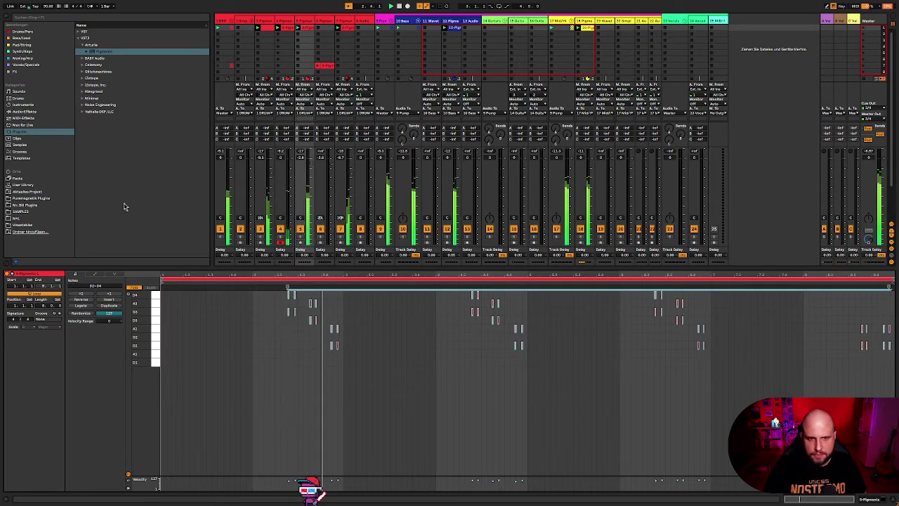
{"action": "key", "text": "Down"}
{"action": "key", "text": "Down"}
{"action": "key", "text": "Down"}
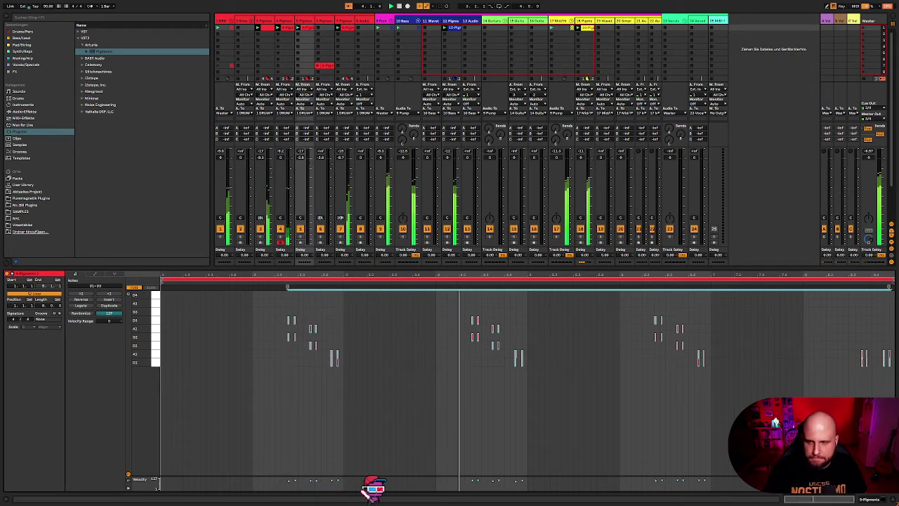
{"action": "key", "text": "ctrl+alt+l"}
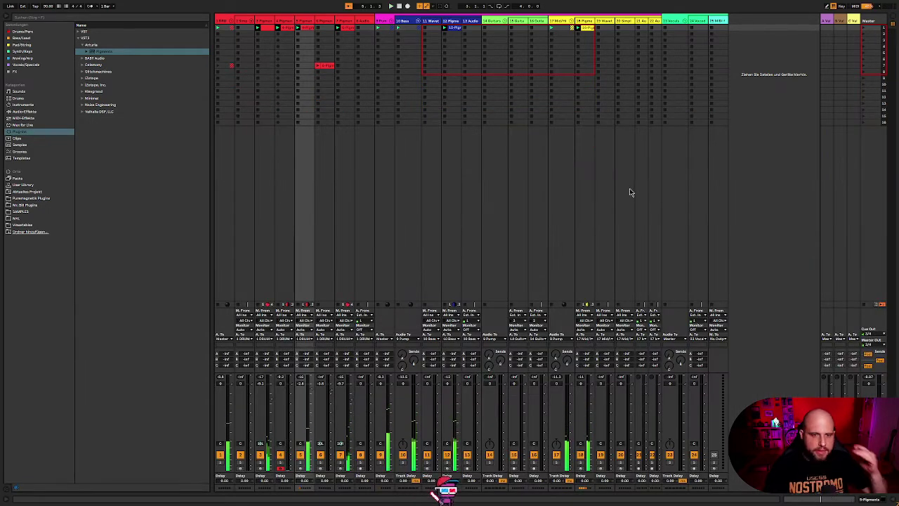
Step: Play the session to identify the drum tracks and rename track 4 as snare
{"action": "left_click", "coordinate": [325, 22]}
{"action": "left_click", "coordinate": [306, 22]}
{"action": "key", "text": "space"}
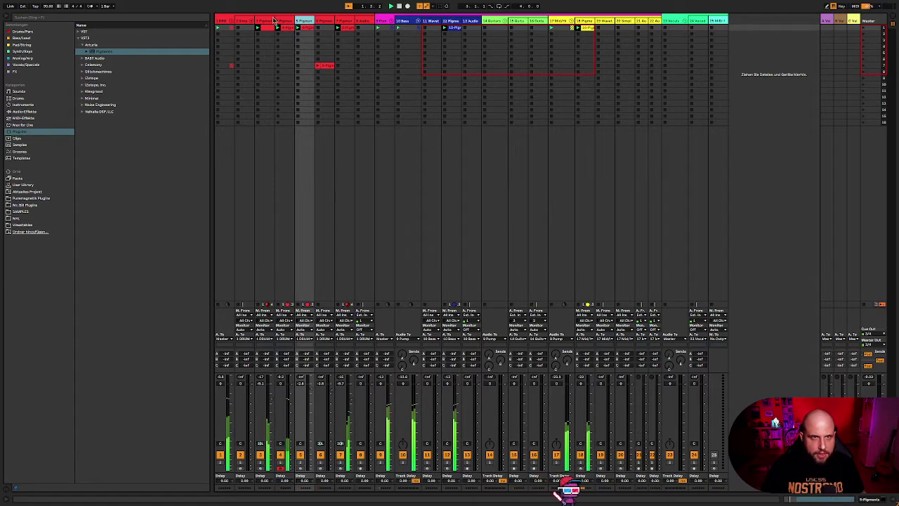
{"action": "left_click", "coordinate": [285, 22]}
{"action": "right_click", "coordinate": [285, 22]}
{"action": "left_click", "coordinate": [316, 48]}
{"action": "right_click", "coordinate": [286, 21]}
{"action": "left_click", "coordinate": [314, 48]}
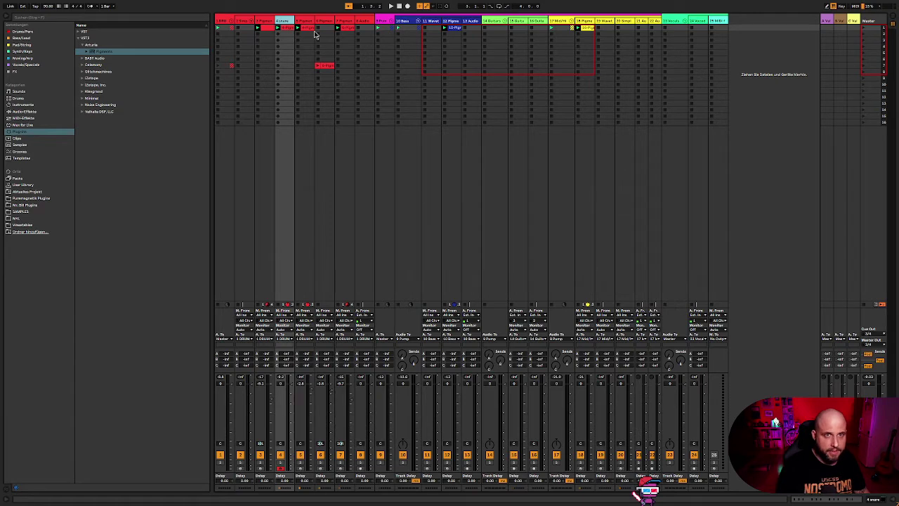
Step: Solo track 3 to check its sound and rename it as hihat
{"action": "left_click", "coordinate": [261, 464]}
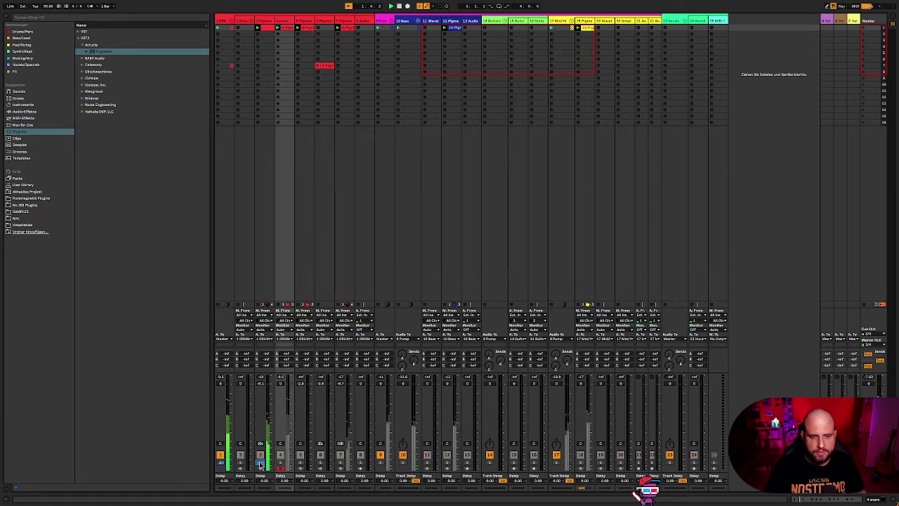
{"action": "right_click", "coordinate": [271, 21]}
{"action": "key", "text": "BackSpace"}
{"action": "type", "text": "Hihat"}
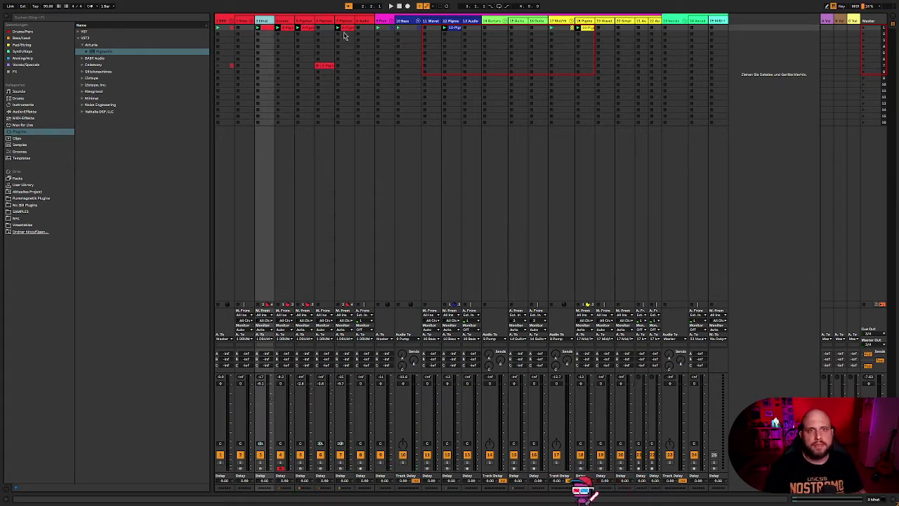
Step: Listen to the playback and rename track 5 as toms and track 7 as chip loop
{"action": "left_click", "coordinate": [306, 20]}
{"action": "key", "text": "space"}
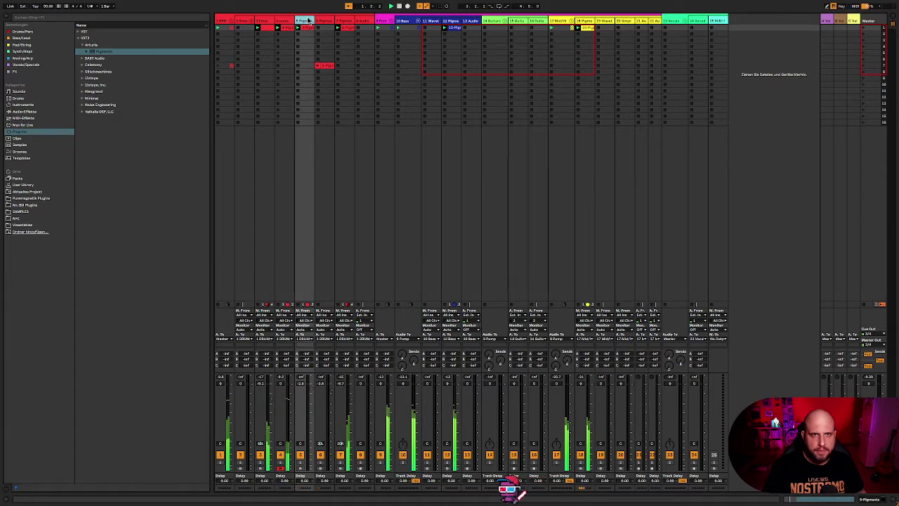
{"action": "right_click", "coordinate": [307, 21]}
{"action": "left_click", "coordinate": [354, 52]}
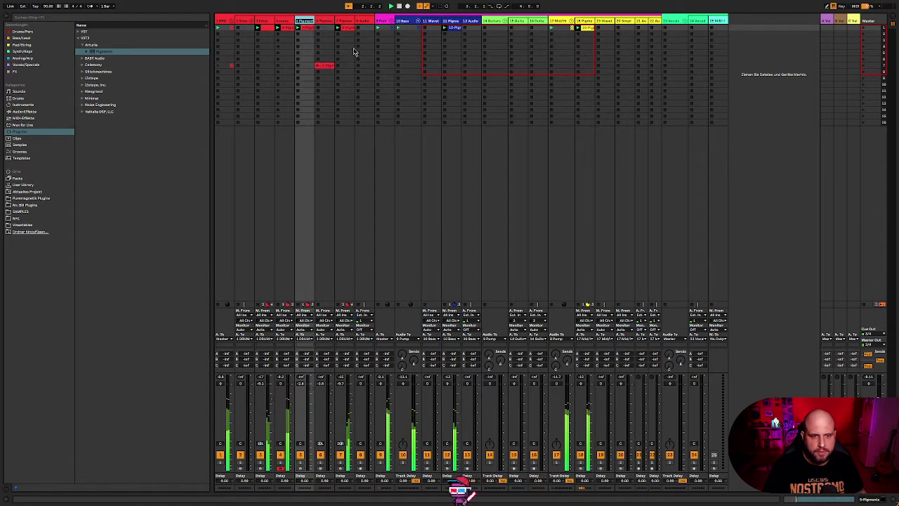
{"action": "type", "text": "Snare"}
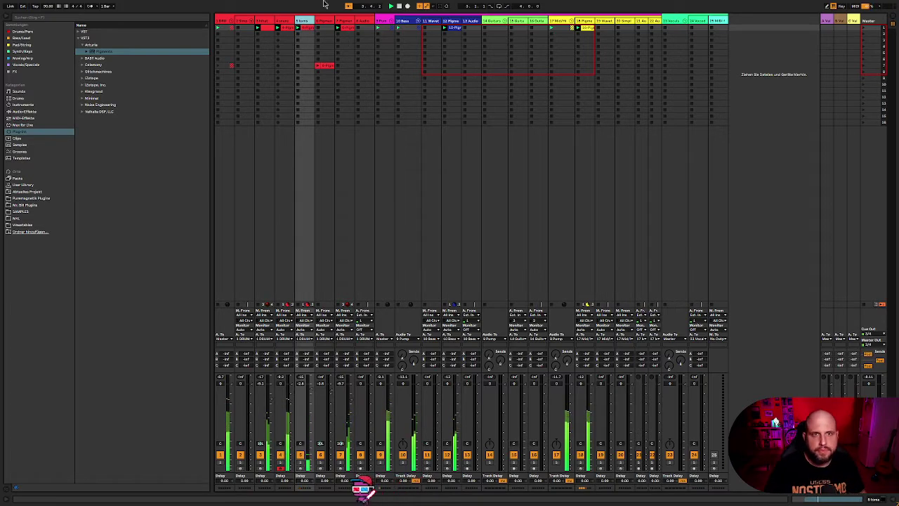
{"action": "right_click", "coordinate": [349, 21]}
{"action": "left_click", "coordinate": [374, 40]}
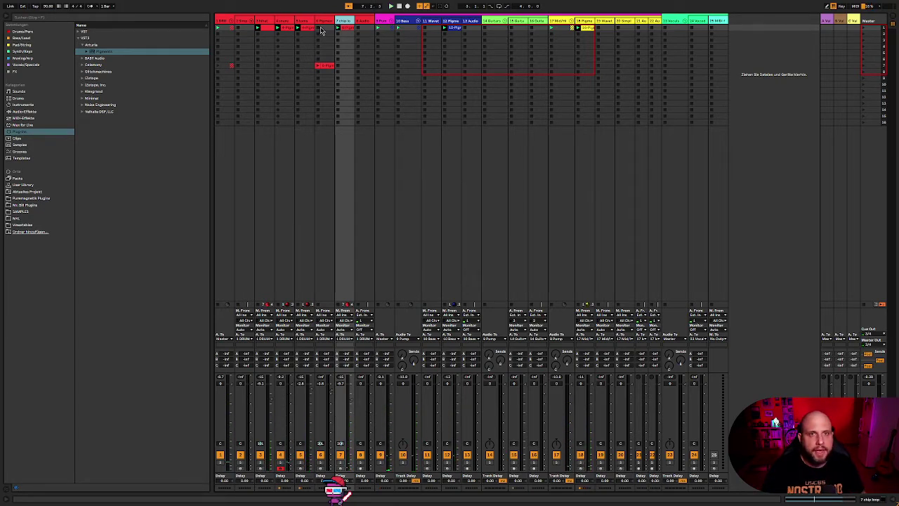
Step: Insert a new MIDI track after the chip loop track and load the Pigments instrument onto it
{"action": "key", "text": "super+shift+t"}
{"action": "left_click", "coordinate": [124, 50]}
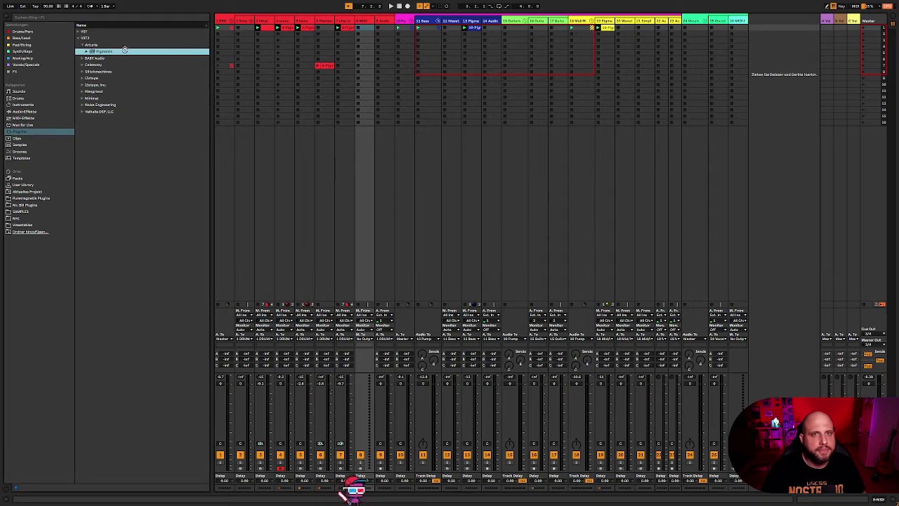
{"action": "key", "text": "ctrl+alt+l"}
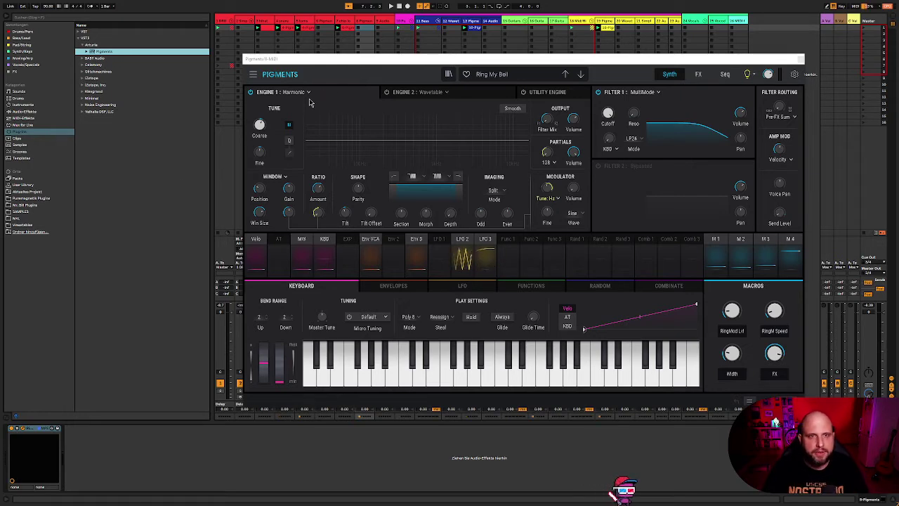
Step: Load the Default preset from the Template category in the new Pigments instance
{"action": "left_click", "coordinate": [451, 74]}
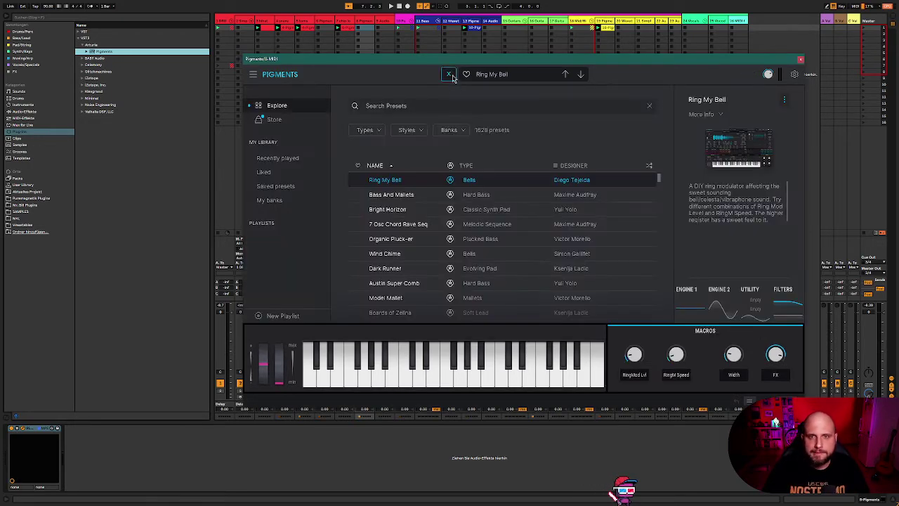
{"action": "left_click", "coordinate": [449, 75]}
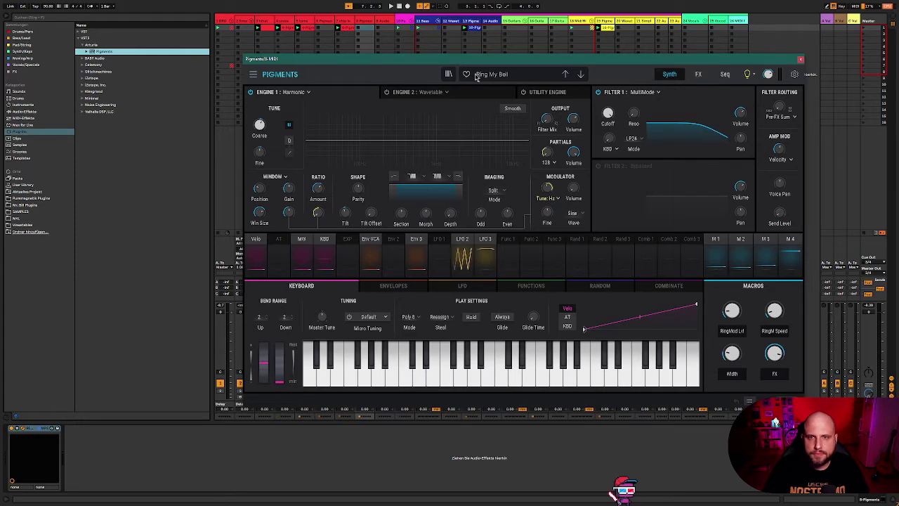
{"action": "left_click", "coordinate": [490, 75]}
{"action": "mouse_move", "coordinate": [502, 196]}
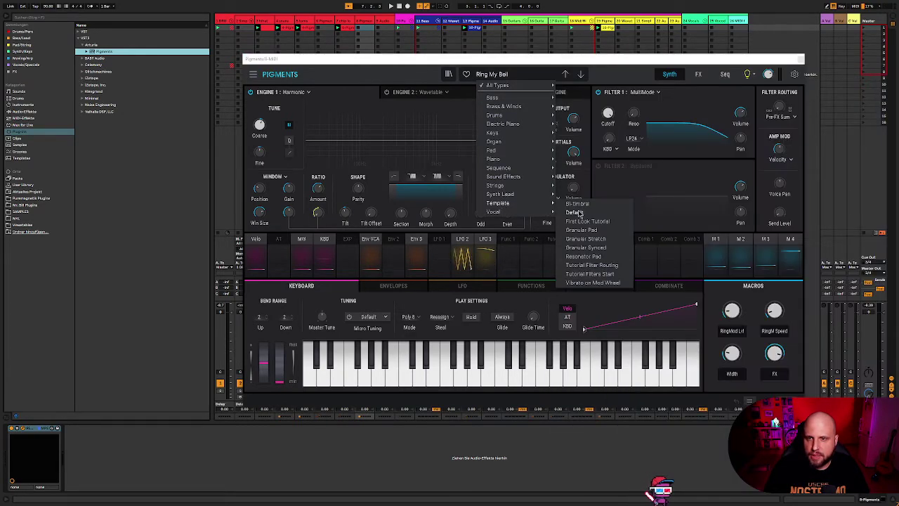
{"action": "left_click", "coordinate": [578, 214]}
Step: Change Engine 1 to the Sample type and open the sample browser for slot A
{"action": "left_click", "coordinate": [302, 92]}
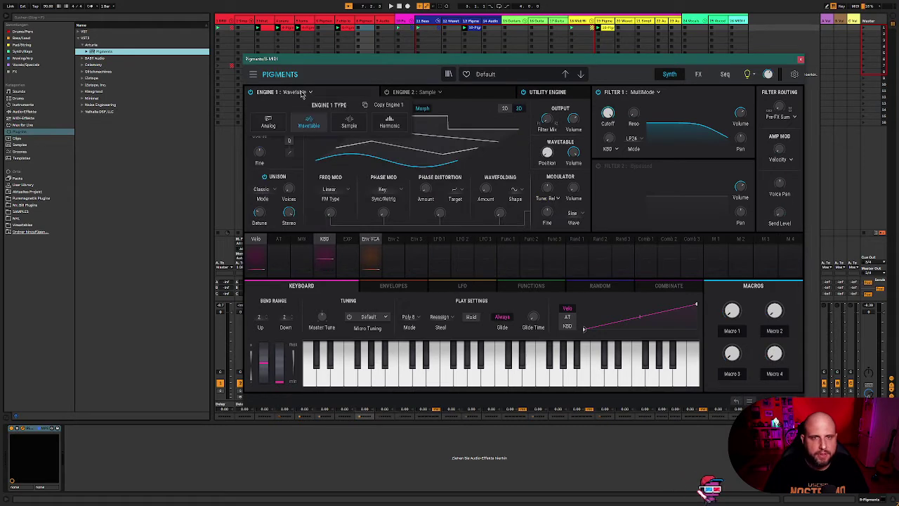
{"action": "left_click", "coordinate": [349, 122]}
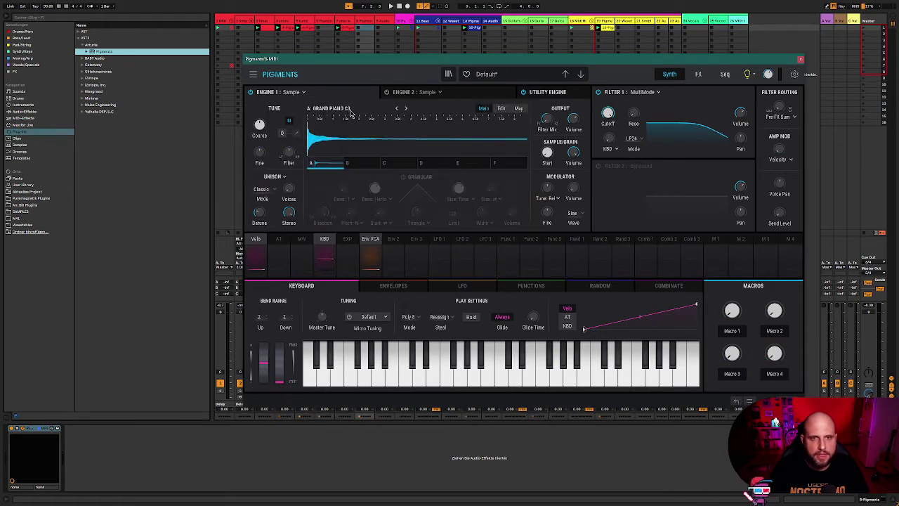
{"action": "left_click", "coordinate": [350, 111]}
{"action": "scroll", "coordinate": [346, 171], "scroll_direction": "down", "scroll_amount": 1}
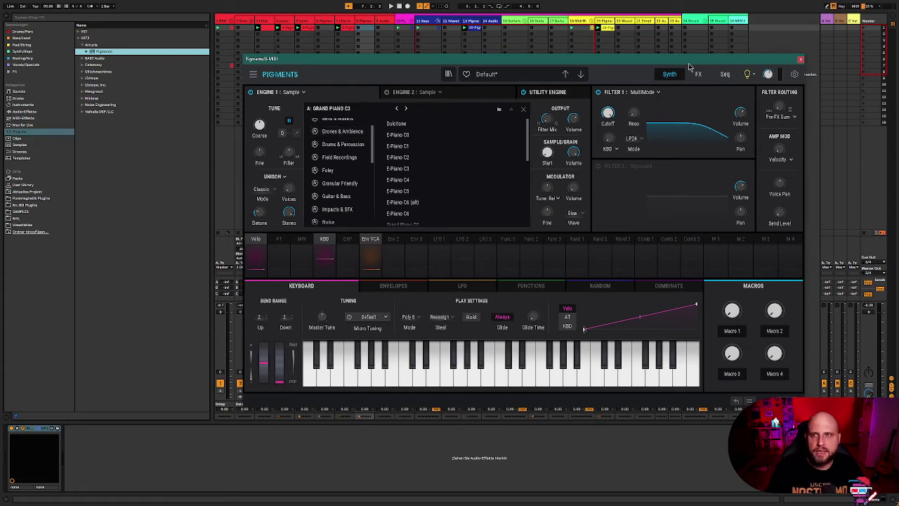
Step: Open the snare track's Pigments in place of the new instance, bypass its Chorus JUN-6 effect and close it
{"action": "left_click", "coordinate": [800, 60]}
{"action": "left_click", "coordinate": [279, 22]}
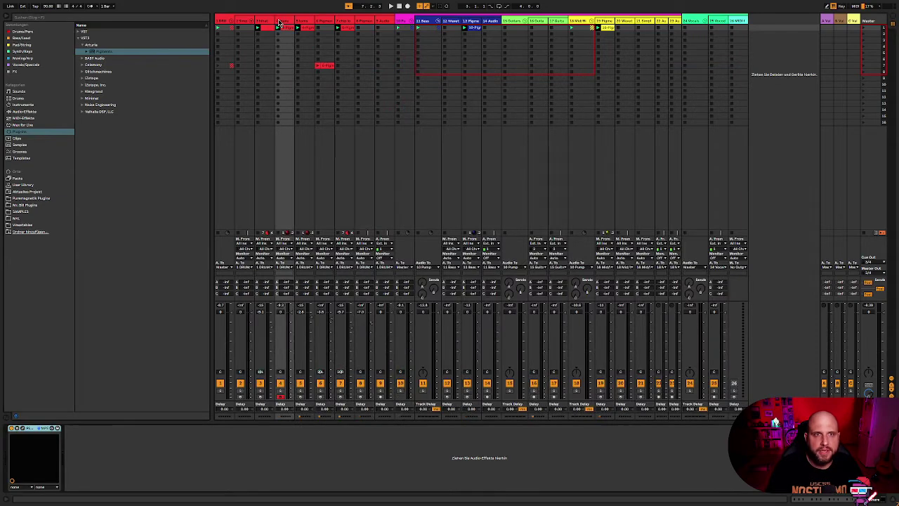
{"action": "left_click", "coordinate": [21, 429]}
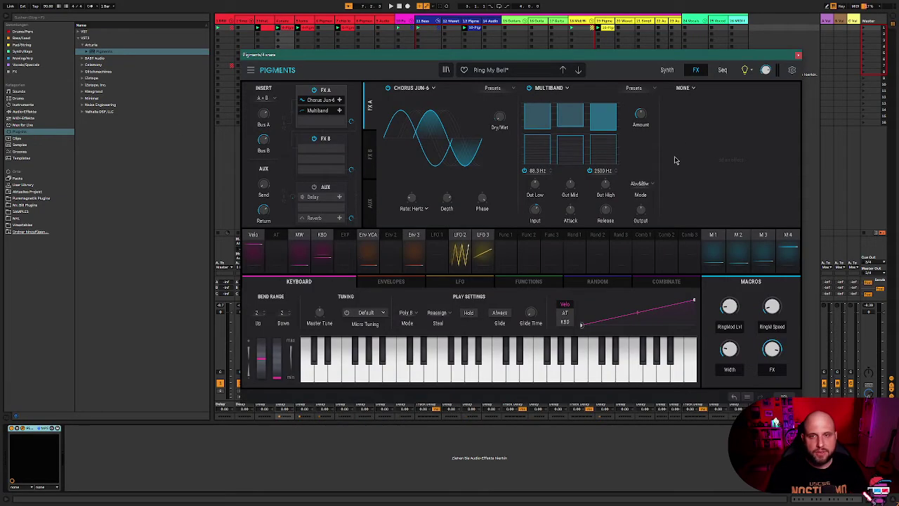
{"action": "left_click", "coordinate": [388, 88]}
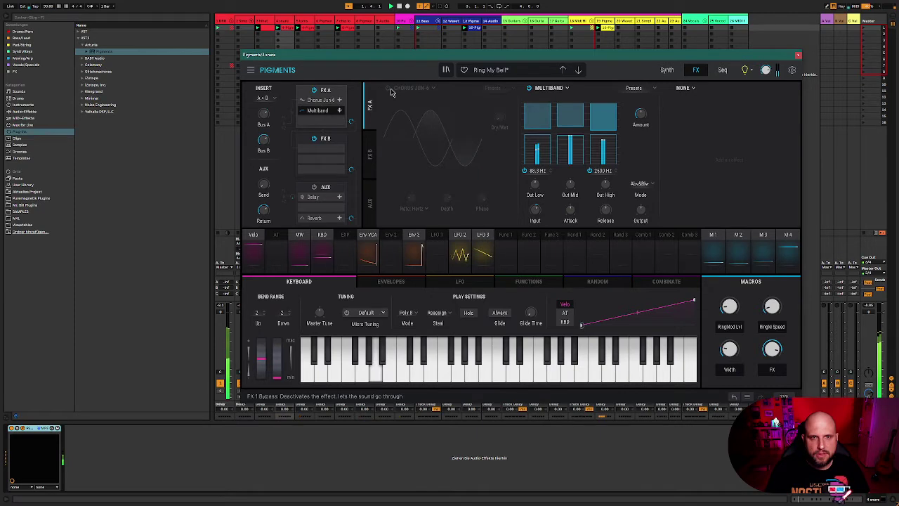
{"action": "left_click", "coordinate": [798, 55]}
Step: Open the Pigments instance on the newly added Pigments track in the drum group
{"action": "left_click", "coordinate": [370, 21]}
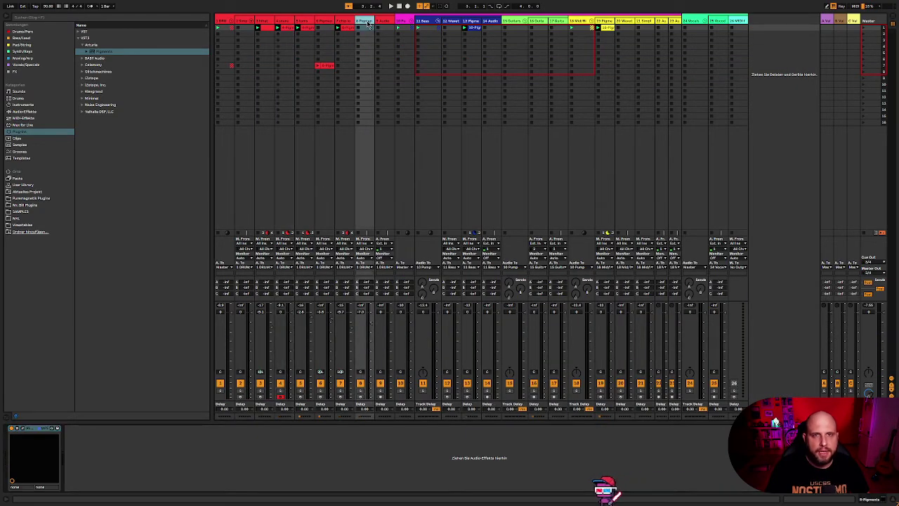
{"action": "left_click", "coordinate": [23, 428]}
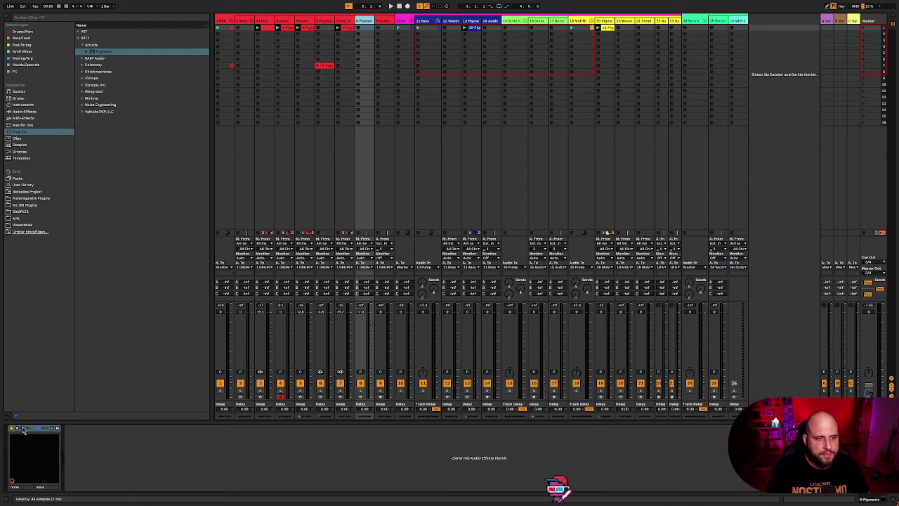
Step: Audition the Vocal samples Choir - Aah C4, Clear Pop Hey and Female Uuh in slot A of Engine 1
{"action": "scroll", "coordinate": [360, 157], "scroll_direction": "down", "scroll_amount": 2}
{"action": "scroll", "coordinate": [361, 160], "scroll_direction": "down", "scroll_amount": 5}
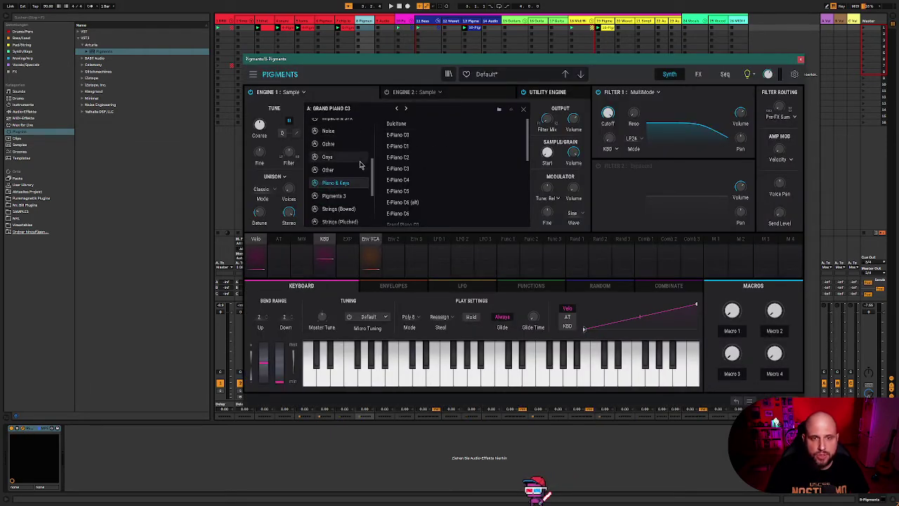
{"action": "scroll", "coordinate": [360, 168], "scroll_direction": "down", "scroll_amount": 3}
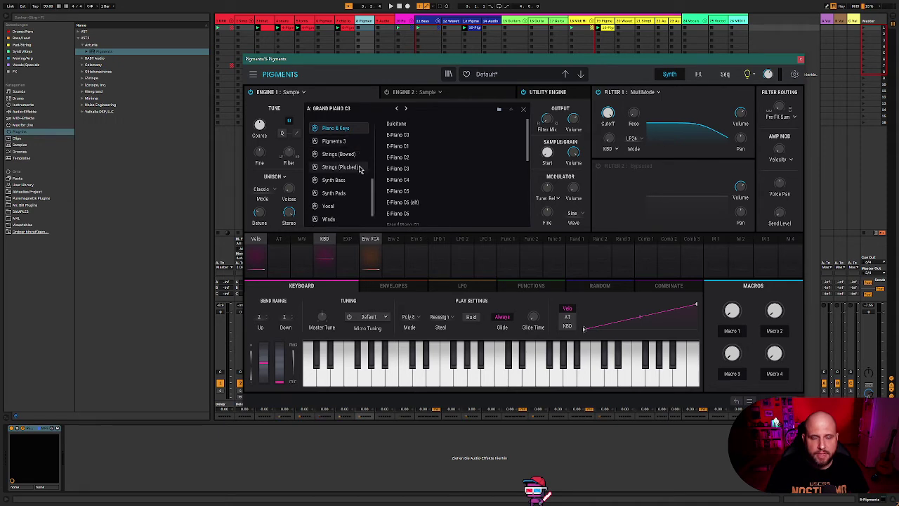
{"action": "left_click", "coordinate": [351, 179]}
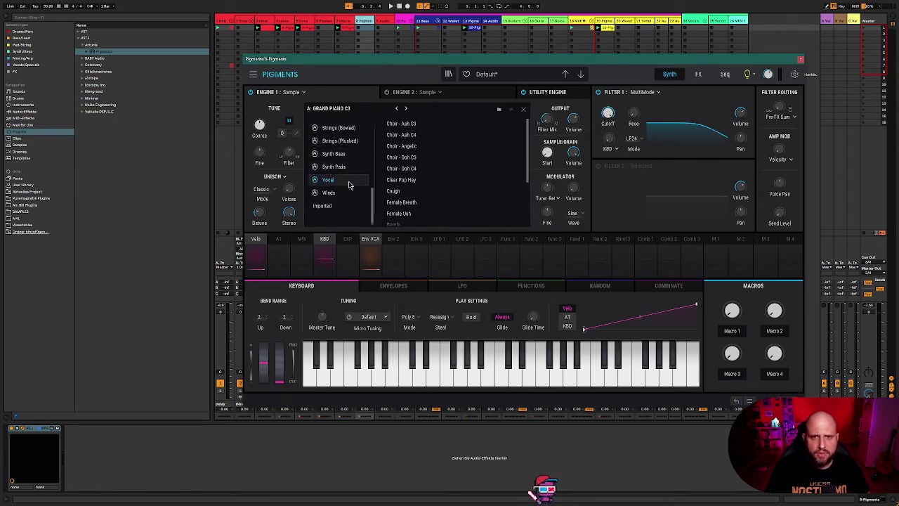
{"action": "left_click", "coordinate": [405, 135]}
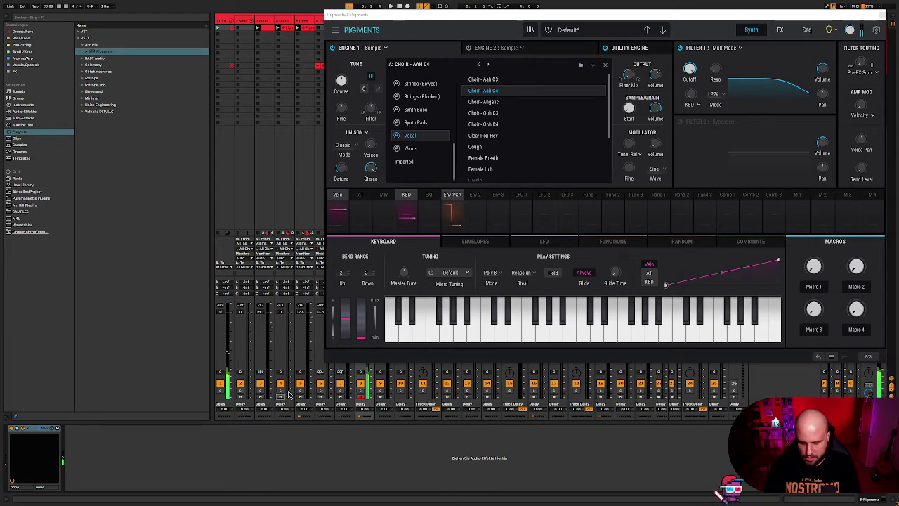
{"action": "left_click", "coordinate": [500, 136]}
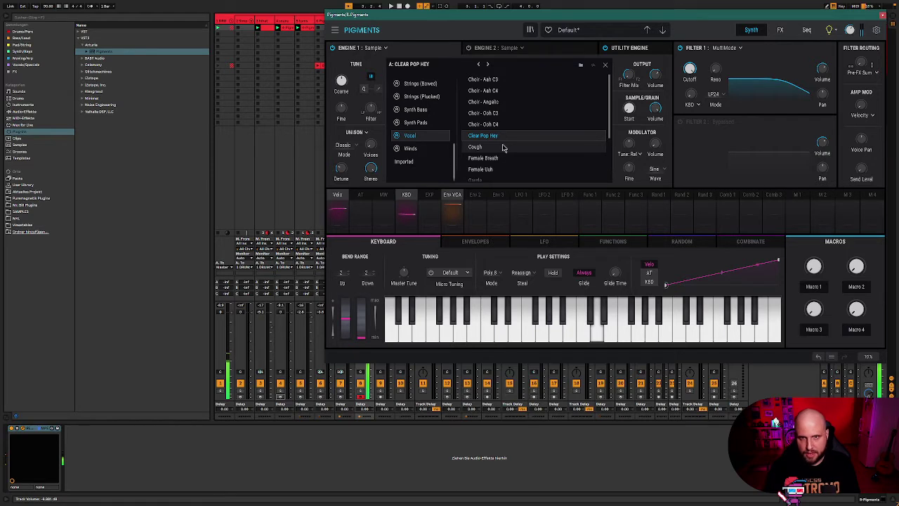
{"action": "left_click", "coordinate": [494, 170]}
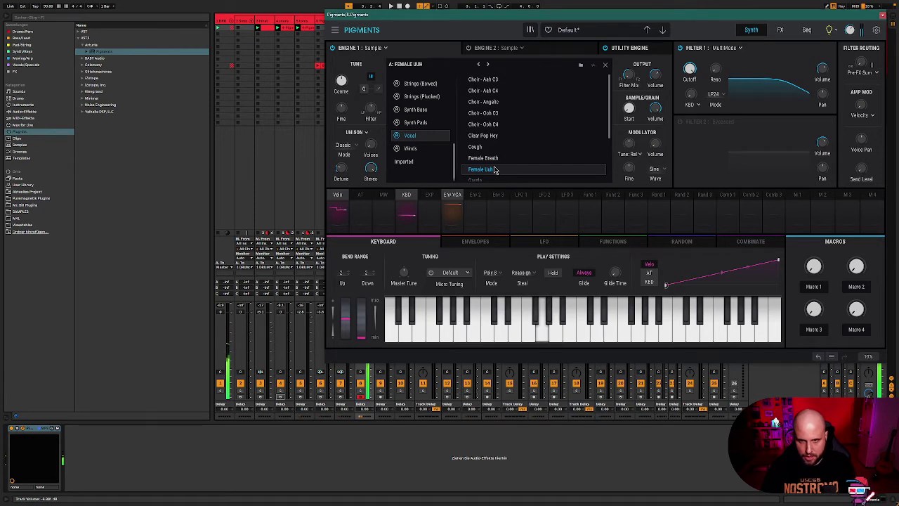
Step: Set the Pigments play mode to Mono
{"action": "left_click", "coordinate": [491, 273]}
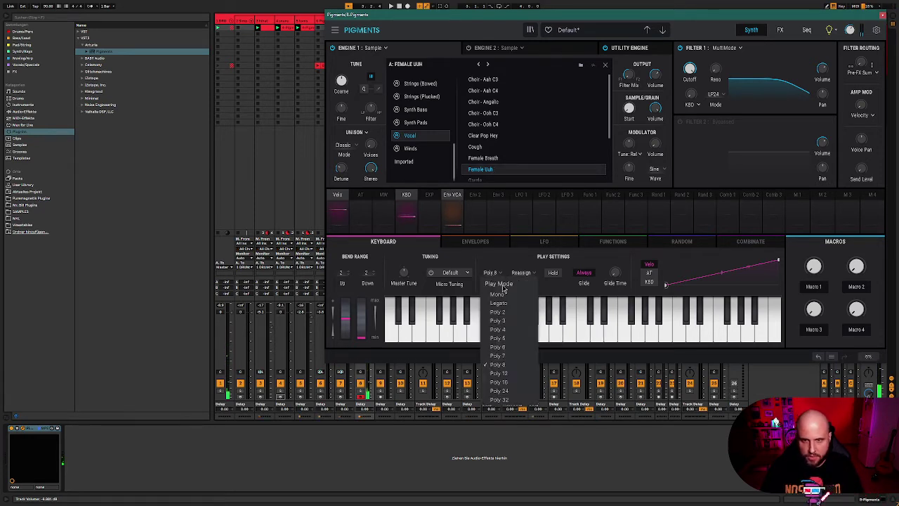
{"action": "left_click", "coordinate": [502, 295]}
{"action": "mouse_move", "coordinate": [617, 275]}
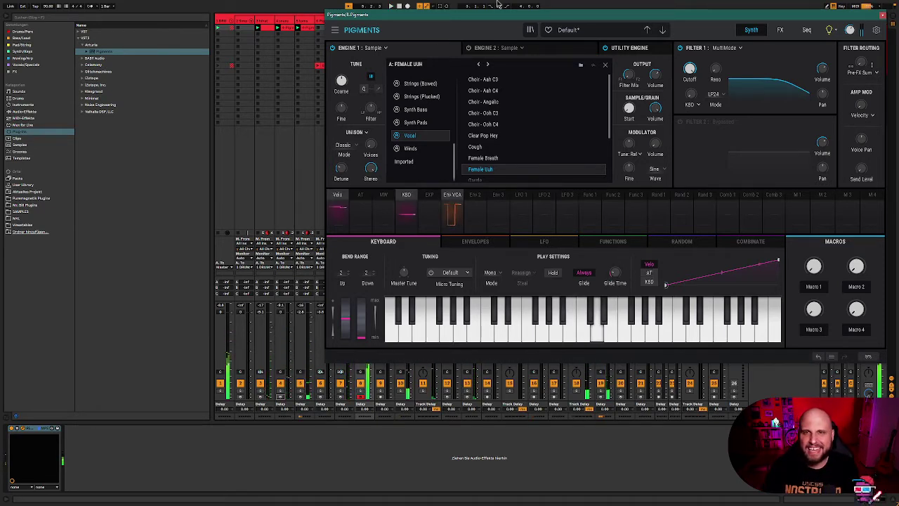
Step: Load the Kick - Tight sample from Drums & Percussion into slot A of Engine 1 and close the sample browser
{"action": "scroll", "coordinate": [422, 114], "scroll_direction": "up", "scroll_amount": 3}
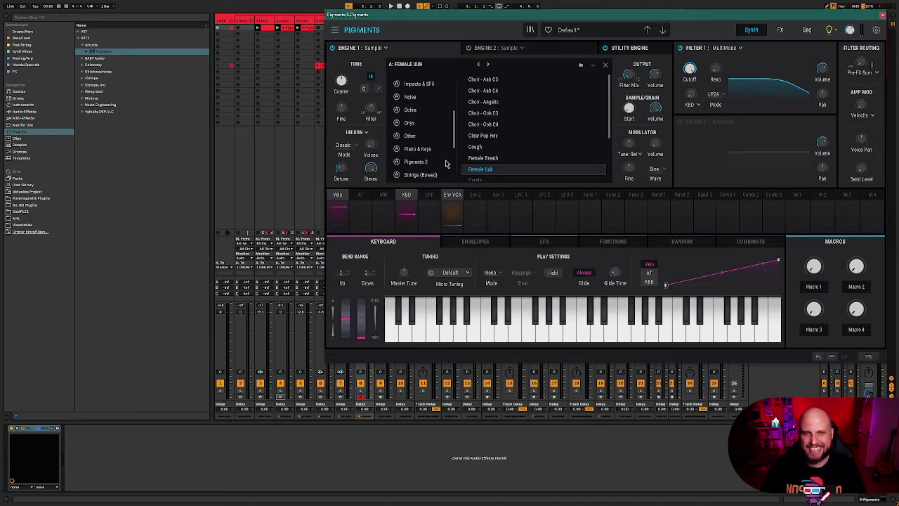
{"action": "scroll", "coordinate": [431, 112], "scroll_direction": "up", "scroll_amount": 2}
{"action": "scroll", "coordinate": [431, 98], "scroll_direction": "up", "scroll_amount": 1}
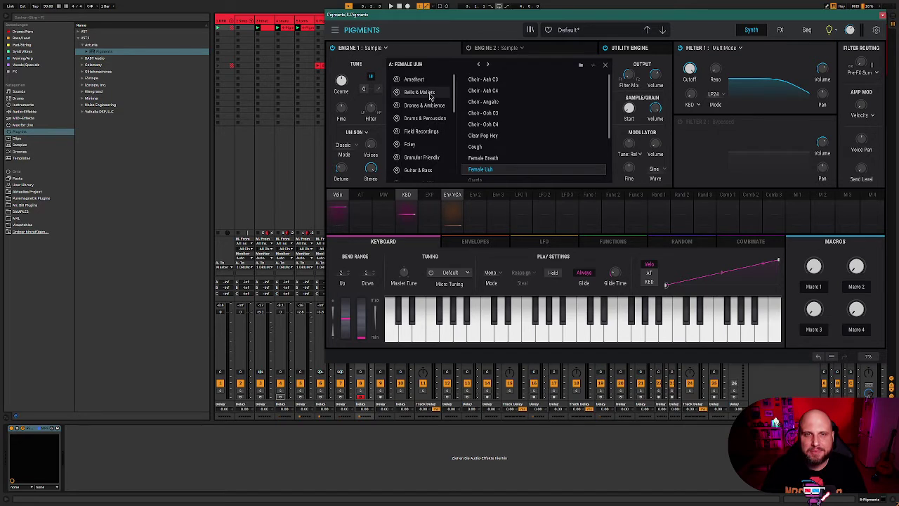
{"action": "scroll", "coordinate": [434, 96], "scroll_direction": "down", "scroll_amount": 5}
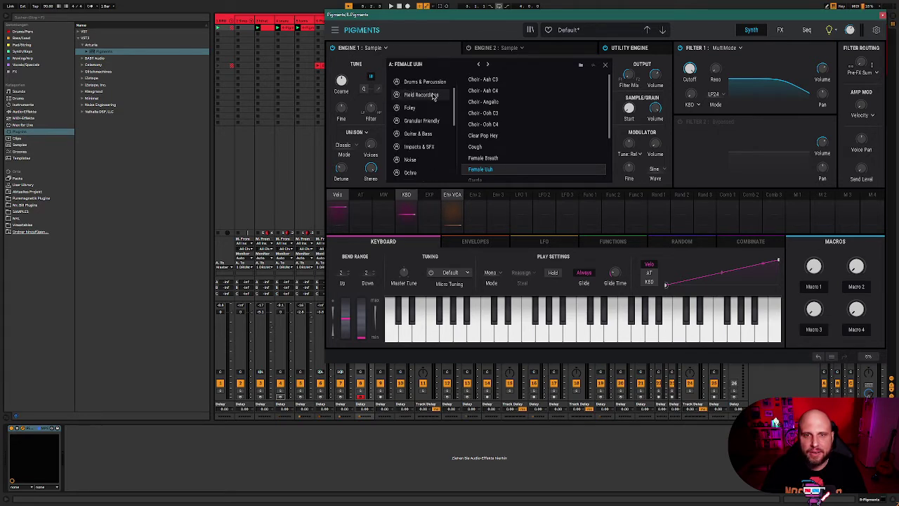
{"action": "scroll", "coordinate": [434, 96], "scroll_direction": "down", "scroll_amount": 5}
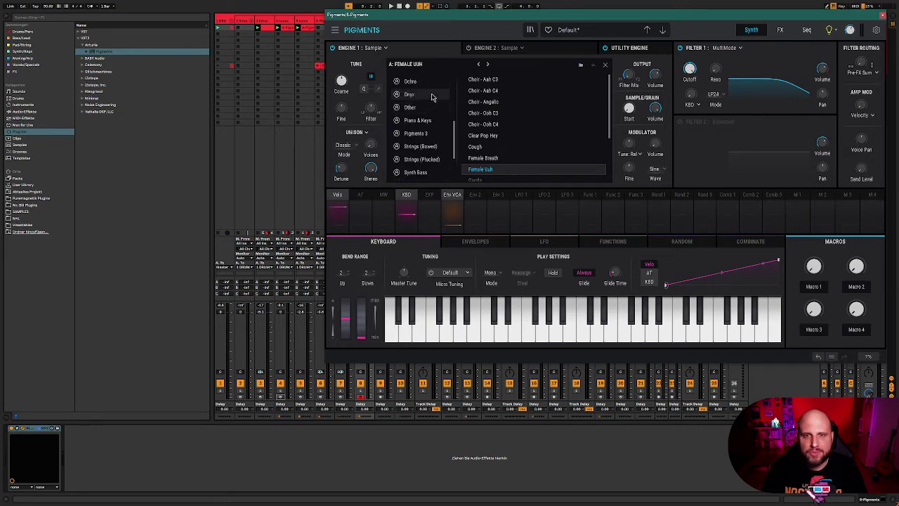
{"action": "scroll", "coordinate": [433, 97], "scroll_direction": "up", "scroll_amount": 10}
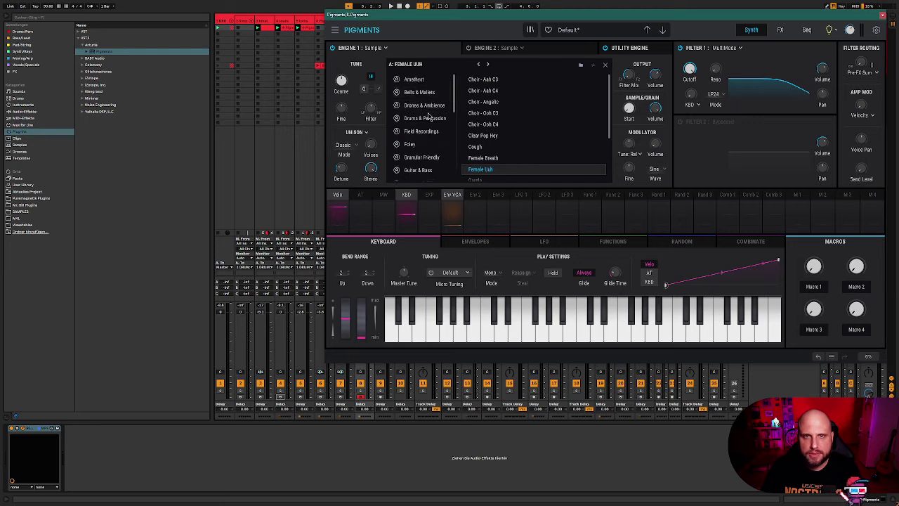
{"action": "left_click", "coordinate": [425, 118]}
{"action": "scroll", "coordinate": [548, 114], "scroll_direction": "down", "scroll_amount": 5}
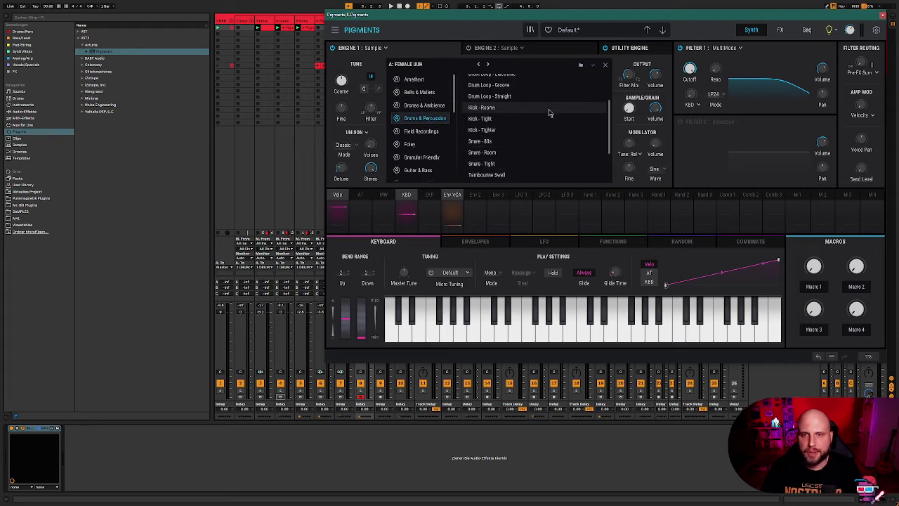
{"action": "left_click", "coordinate": [482, 120]}
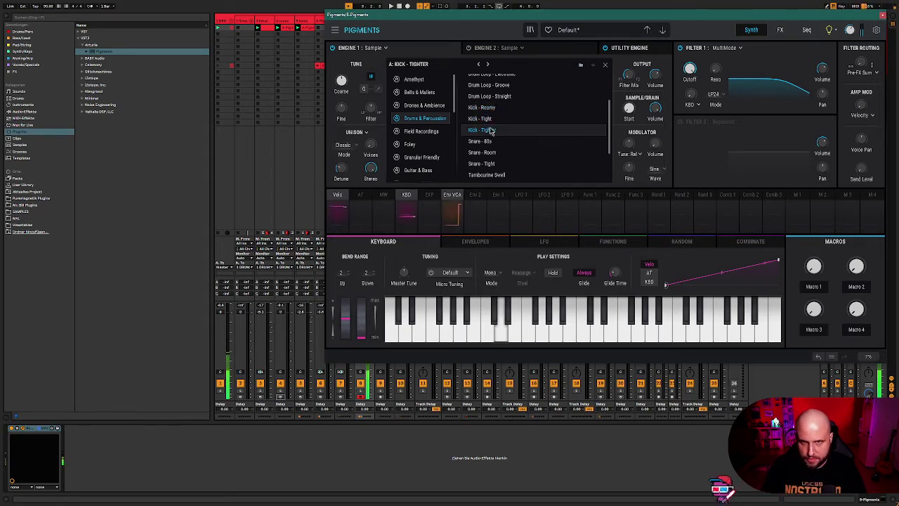
{"action": "left_click", "coordinate": [605, 65]}
{"action": "left_click_drag", "start_coordinate": [685, 18], "coordinate": [659, 393]}
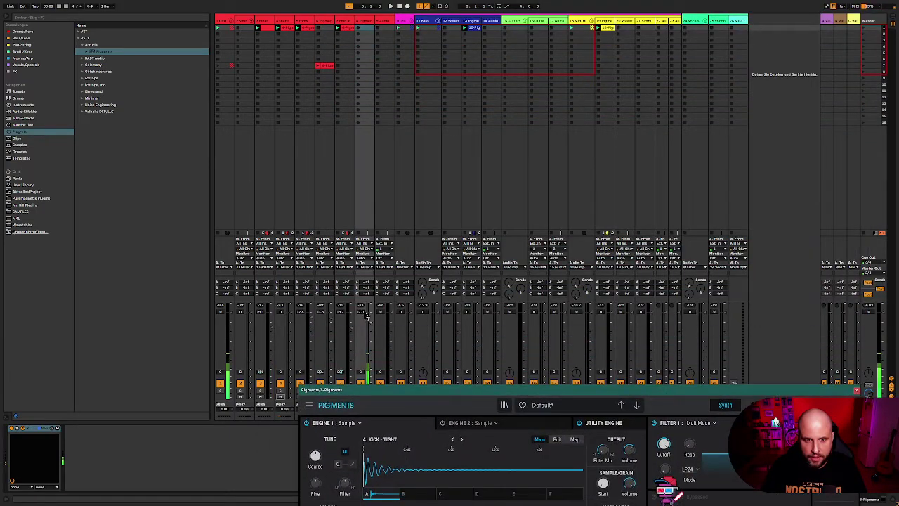
{"action": "left_click_drag", "start_coordinate": [825, 390], "coordinate": [845, 112]}
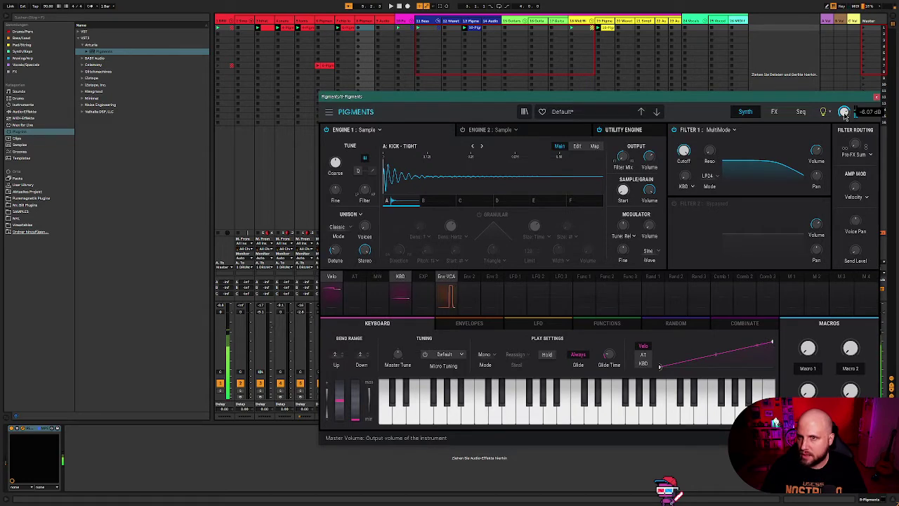
Step: Try layering the Utility Engine's Noise 1 white noise with the kick sample
{"action": "left_click", "coordinate": [490, 130]}
{"action": "left_click", "coordinate": [623, 132]}
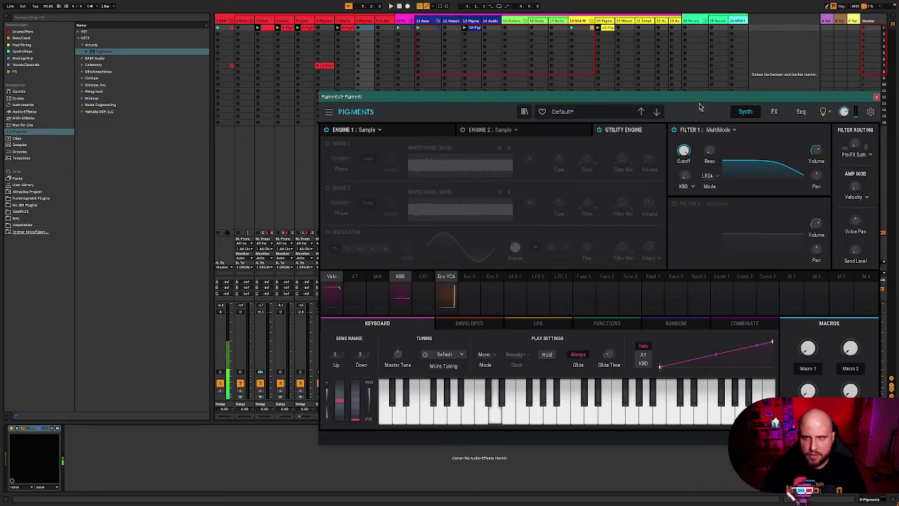
{"action": "left_click_drag", "start_coordinate": [699, 97], "coordinate": [615, 94]}
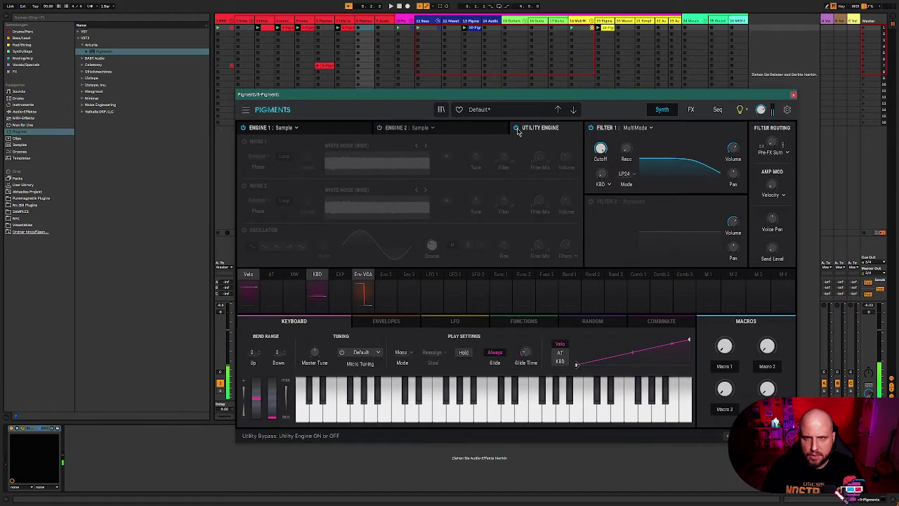
{"action": "left_click", "coordinate": [243, 141]}
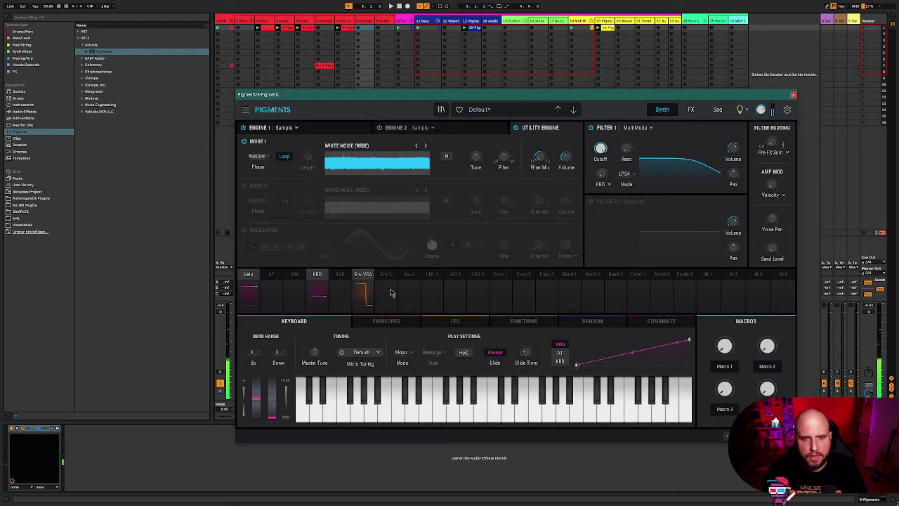
{"action": "left_click", "coordinate": [331, 132]}
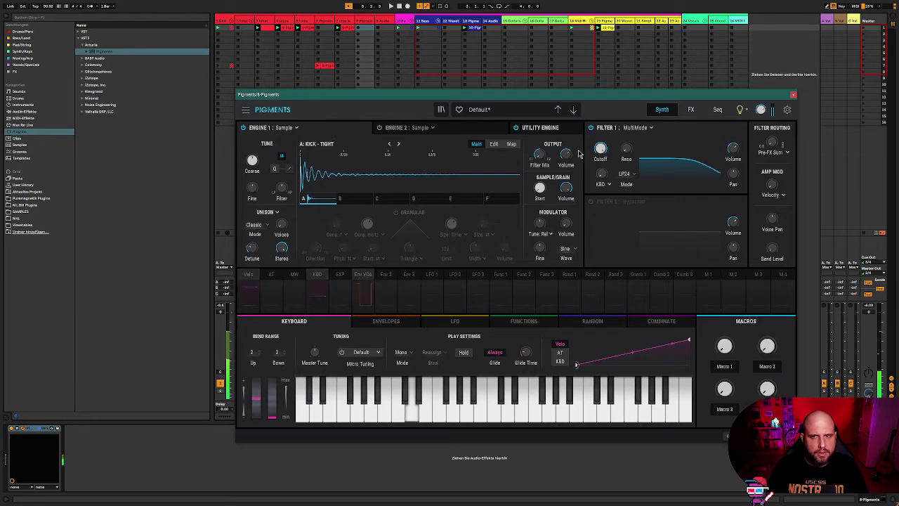
{"action": "left_click", "coordinate": [541, 128]}
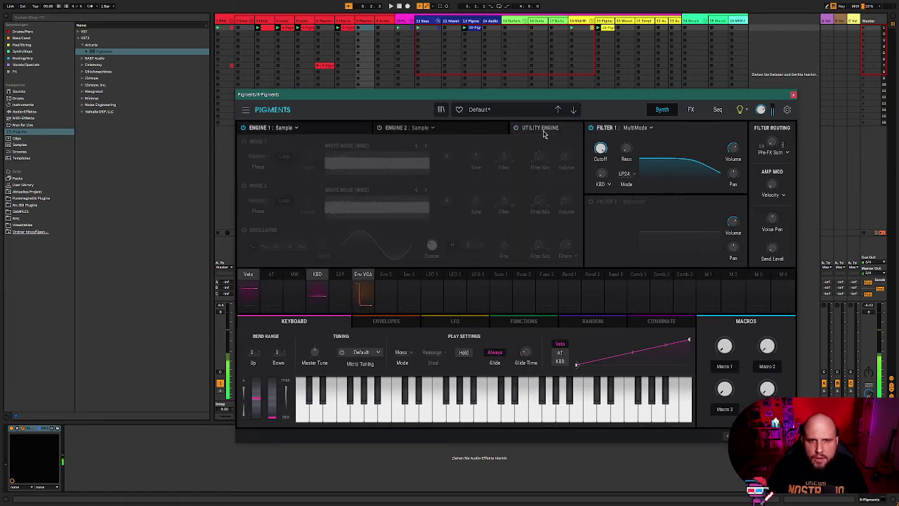
Step: Show the envelope settings and open the edit view of the kick sample in Engine 1
{"action": "left_click", "coordinate": [393, 321]}
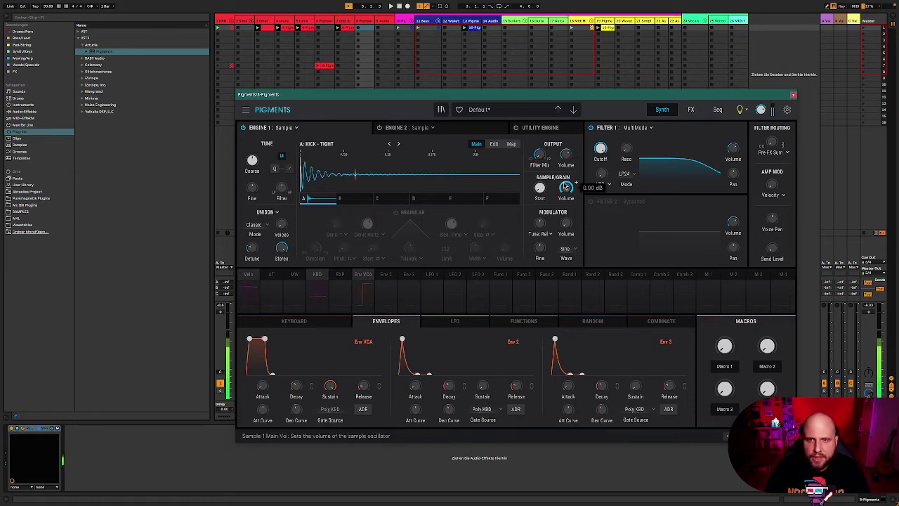
{"action": "left_click", "coordinate": [495, 146]}
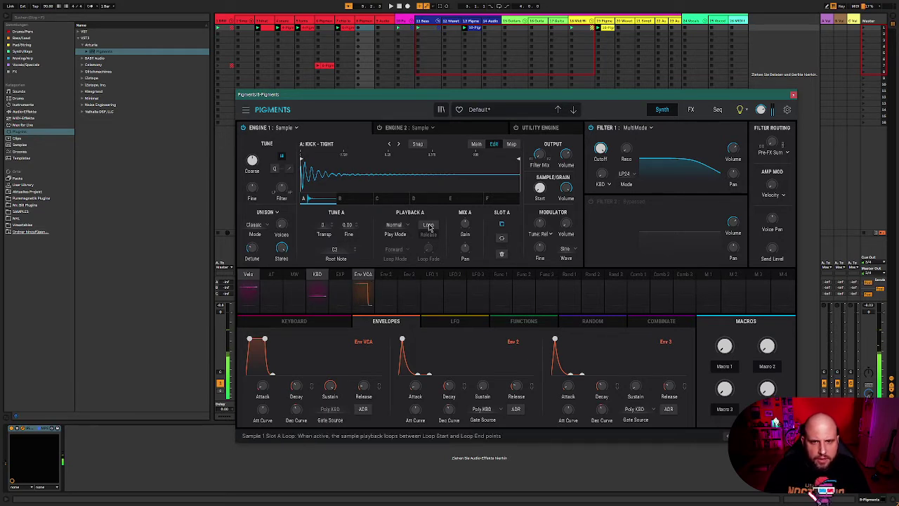
Step: Try Reverse playback and looping on the kick sample in slot A
{"action": "left_click", "coordinate": [395, 226]}
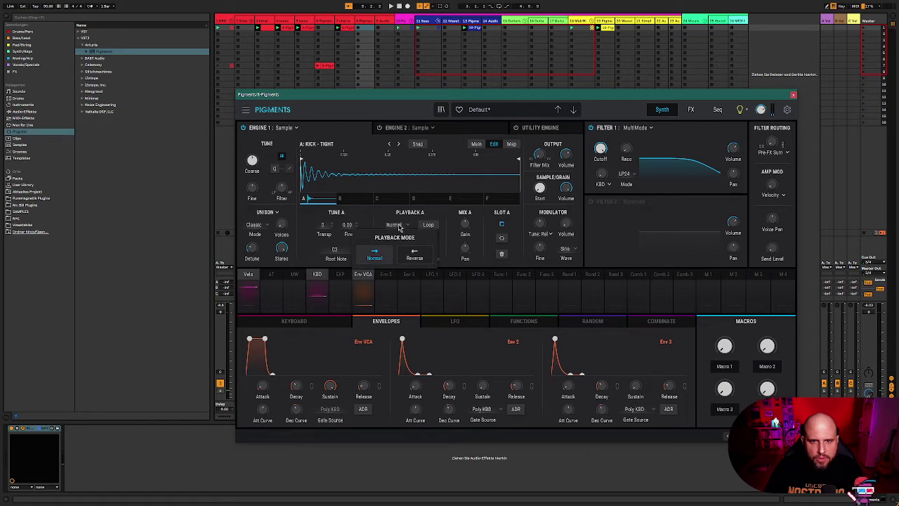
{"action": "left_click", "coordinate": [398, 225]}
{"action": "left_click", "coordinate": [399, 225]}
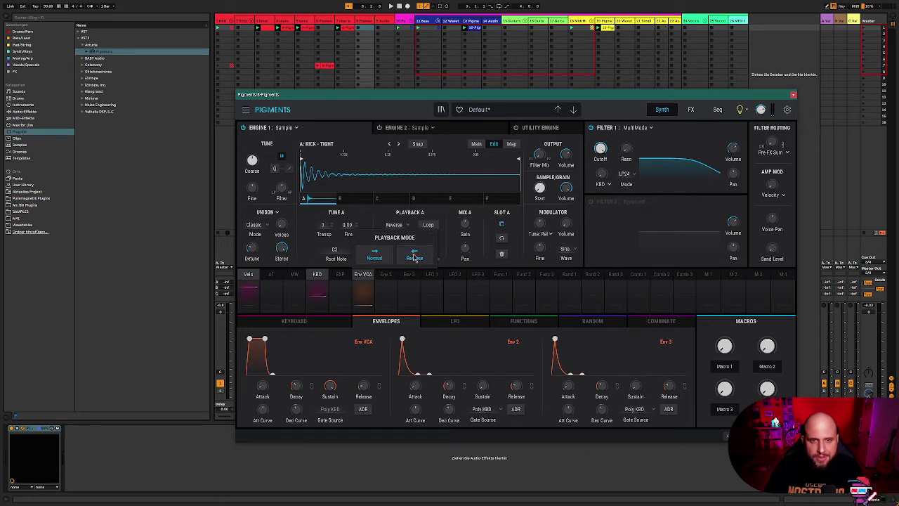
{"action": "left_click", "coordinate": [415, 254]}
{"action": "left_click", "coordinate": [397, 226]}
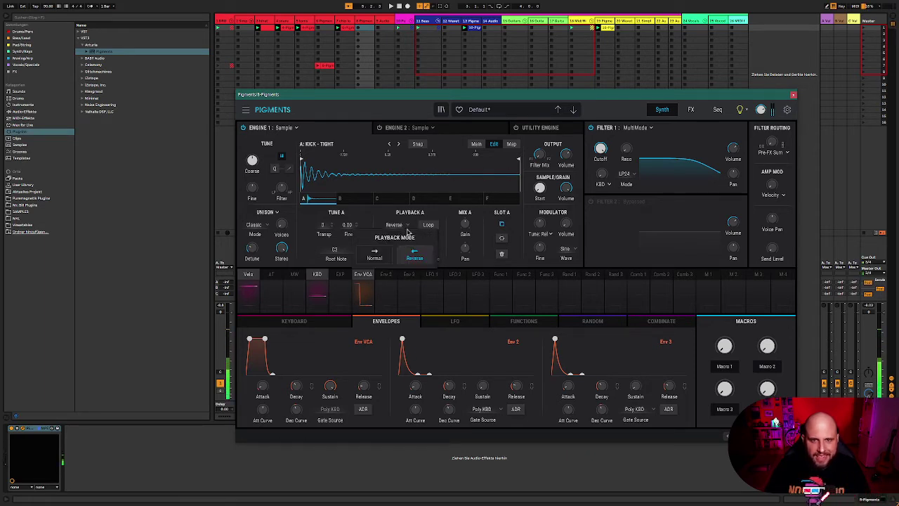
{"action": "left_click", "coordinate": [404, 249]}
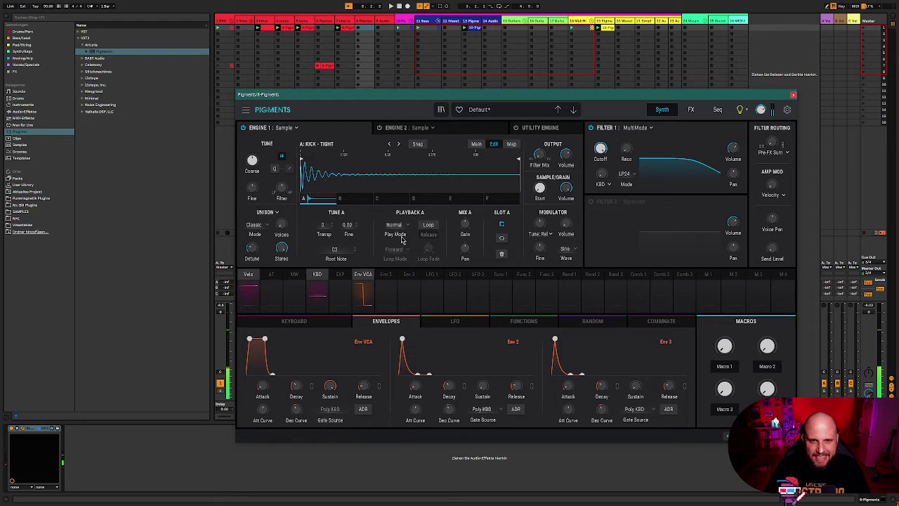
{"action": "left_click", "coordinate": [435, 230]}
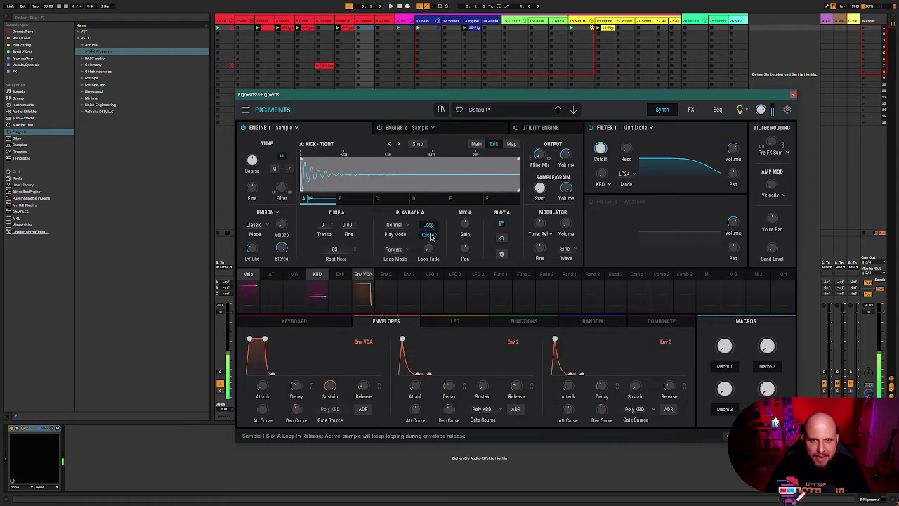
{"action": "left_click", "coordinate": [429, 225]}
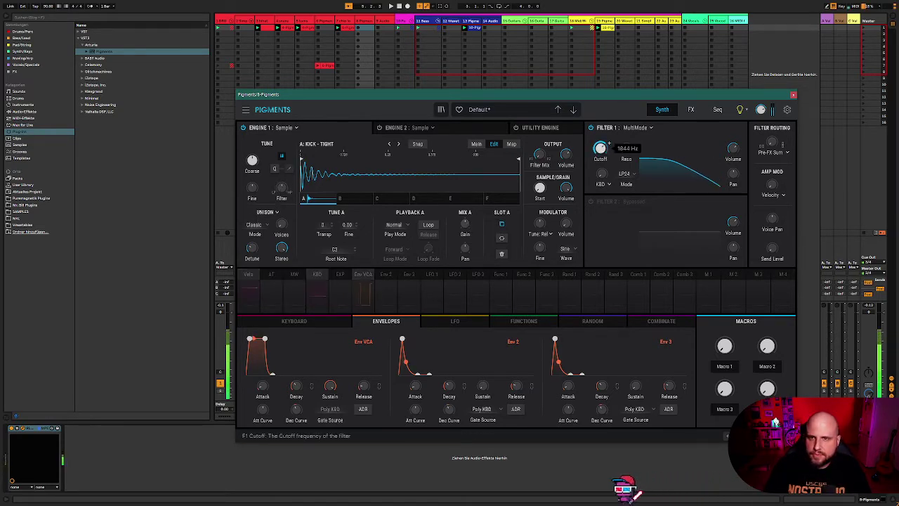
Step: Lower the Filter 1 cutoff frequency for the kick sound
{"action": "mouse_move", "coordinate": [634, 143]}
{"action": "mouse_move", "coordinate": [604, 149]}
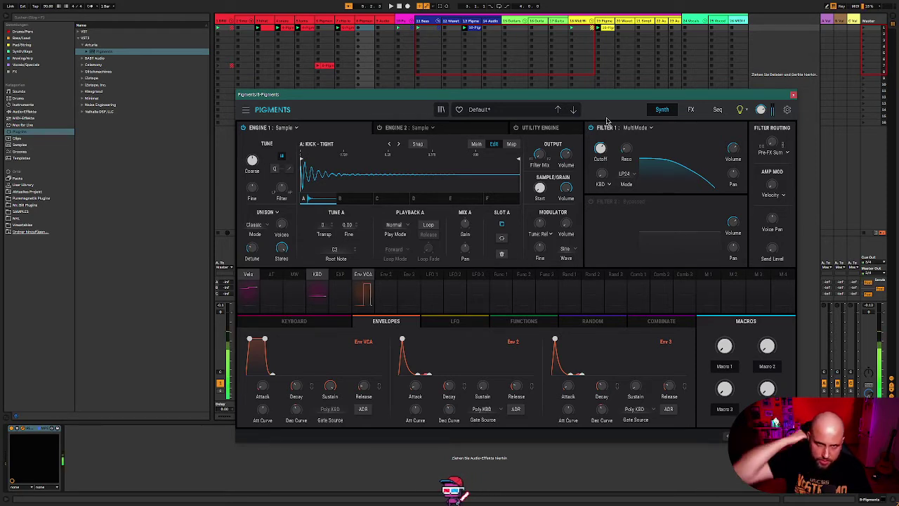
Step: Examine the sample map modes of Engine 1 and return to its main view
{"action": "left_click", "coordinate": [511, 144]}
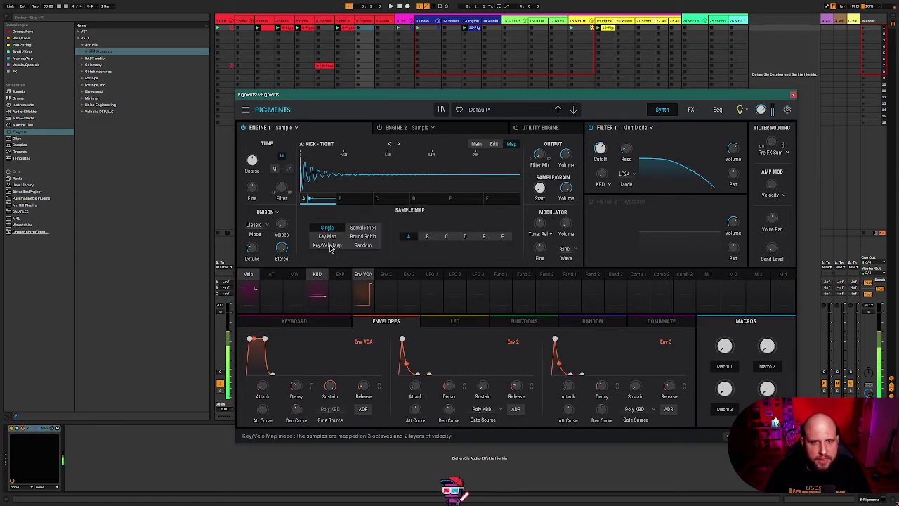
{"action": "left_click", "coordinate": [476, 145]}
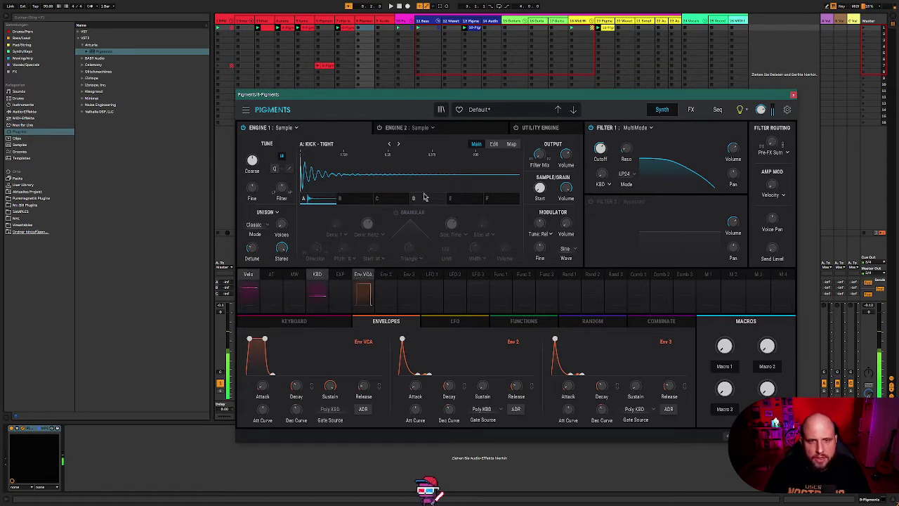
Step: Switch on granular synthesis for the kick sample in Engine 1 and check the play modes in its edit view
{"action": "left_click", "coordinate": [395, 212]}
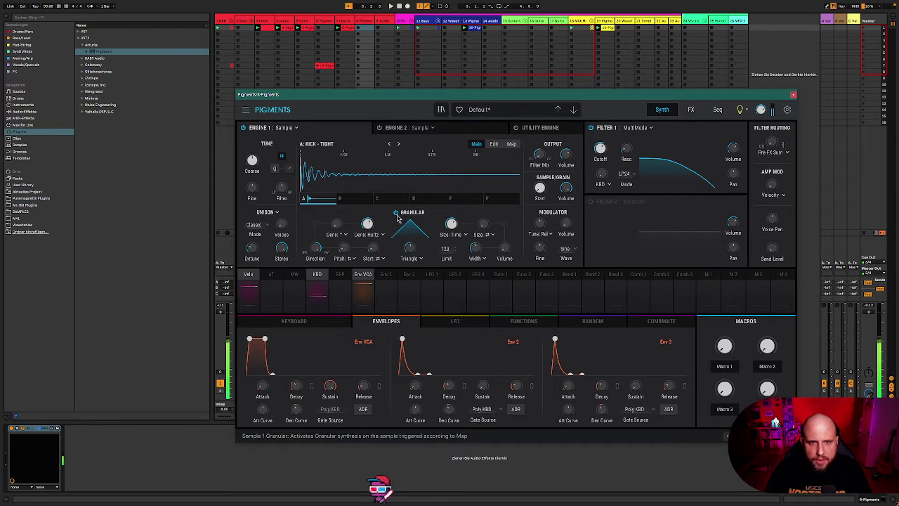
{"action": "left_click", "coordinate": [491, 147]}
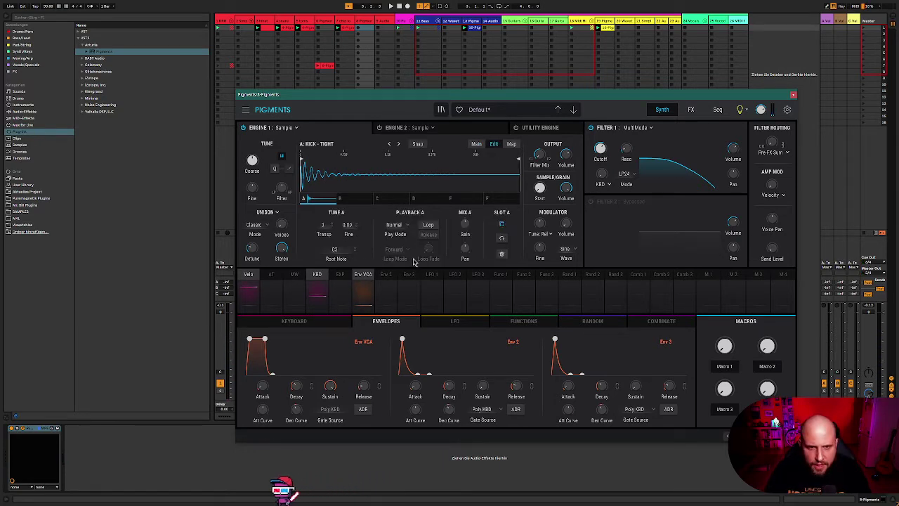
{"action": "left_click", "coordinate": [409, 226]}
{"action": "left_click", "coordinate": [409, 225]}
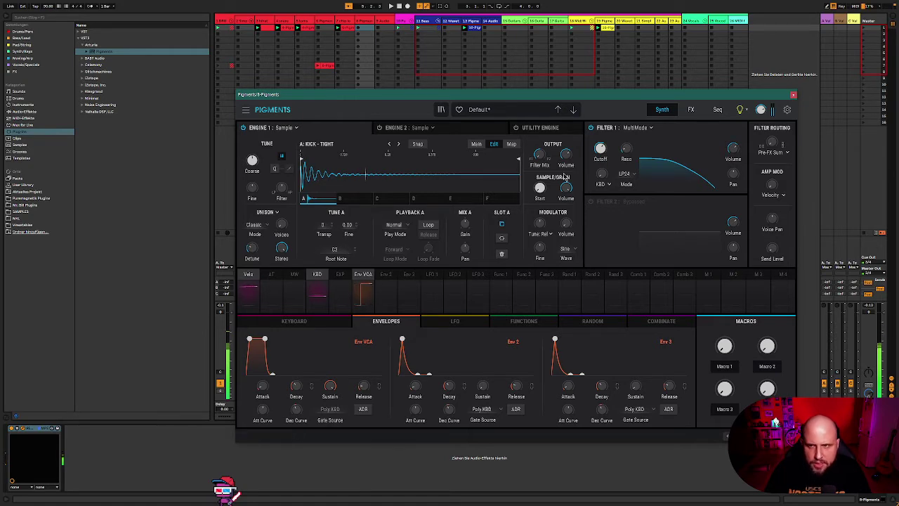
Step: Set Filter 1 to the Mini type, compare the kick with and without it, and leave the filter bypassed
{"action": "left_click", "coordinate": [648, 128]}
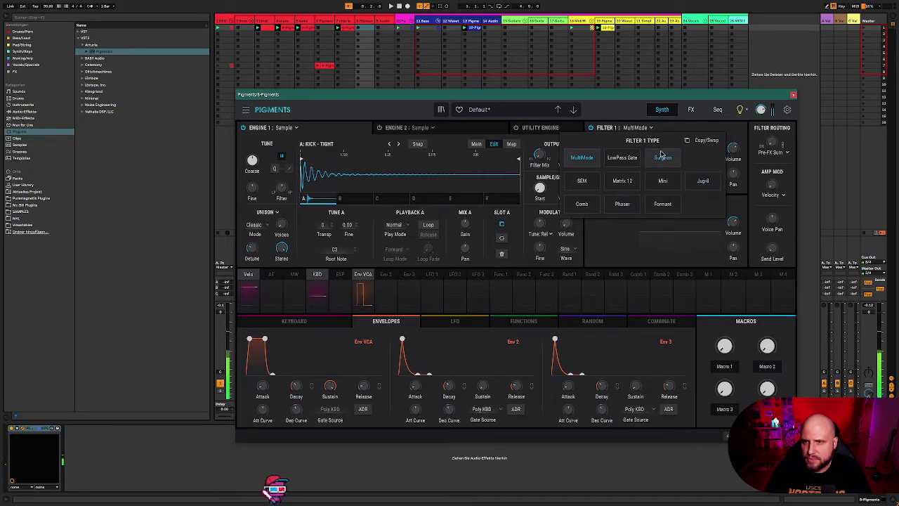
{"action": "left_click", "coordinate": [667, 182]}
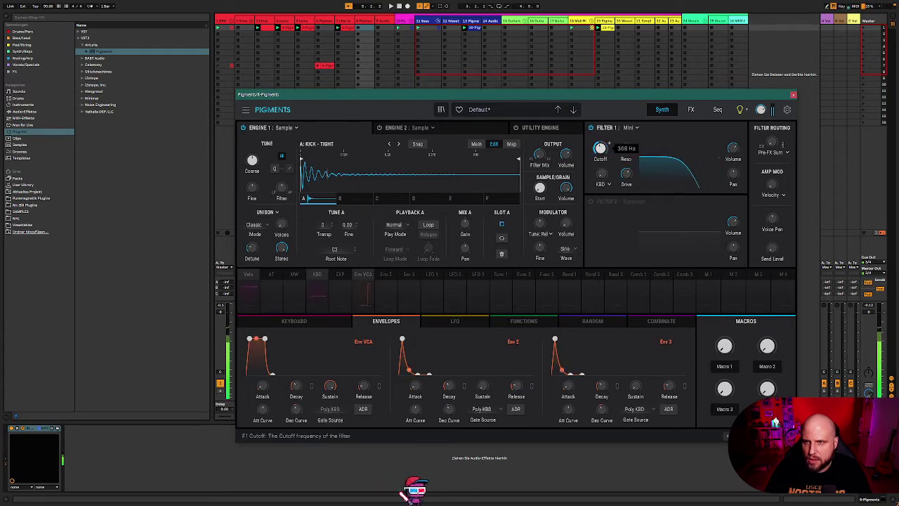
{"action": "left_click", "coordinate": [591, 127]}
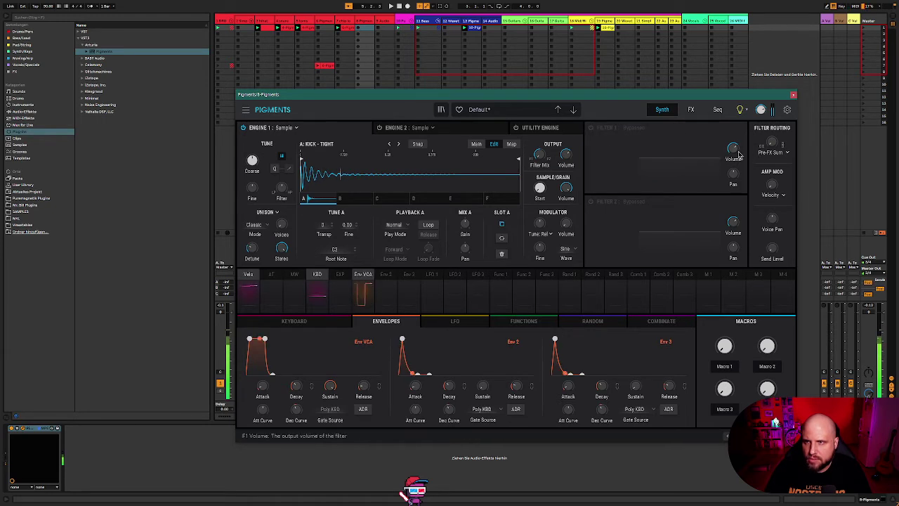
{"action": "left_click", "coordinate": [591, 127]}
{"action": "mouse_move", "coordinate": [608, 144]}
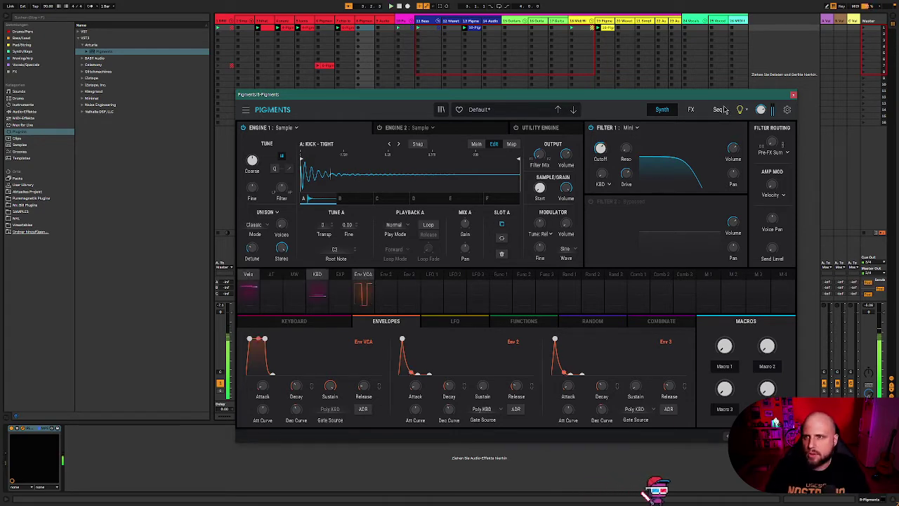
{"action": "left_click", "coordinate": [591, 129]}
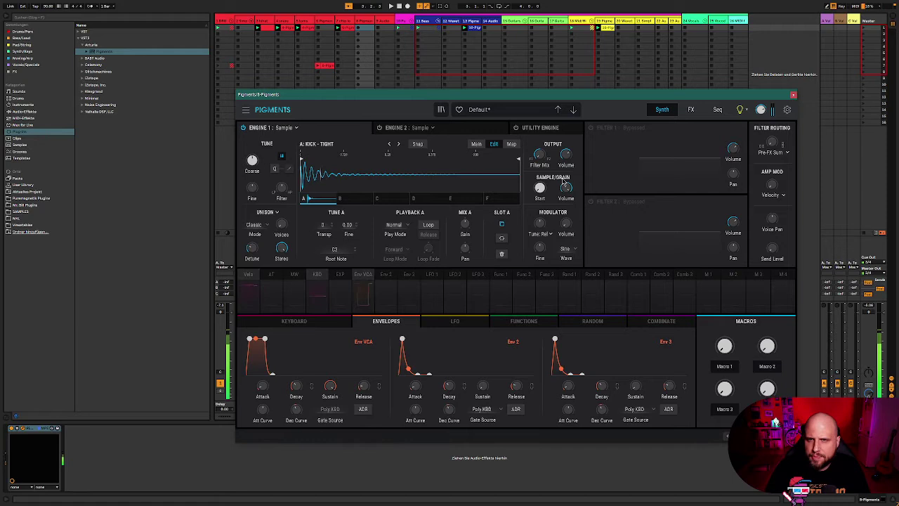
Step: Replace the Delay in the first effect slot of FX A with Overdrive
{"action": "left_click", "coordinate": [717, 110]}
{"action": "left_click", "coordinate": [692, 110]}
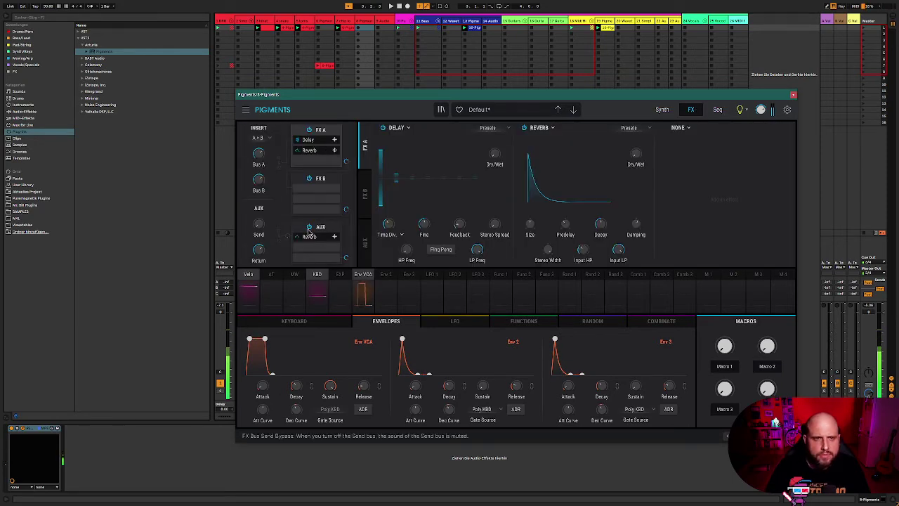
{"action": "left_click", "coordinate": [411, 129]}
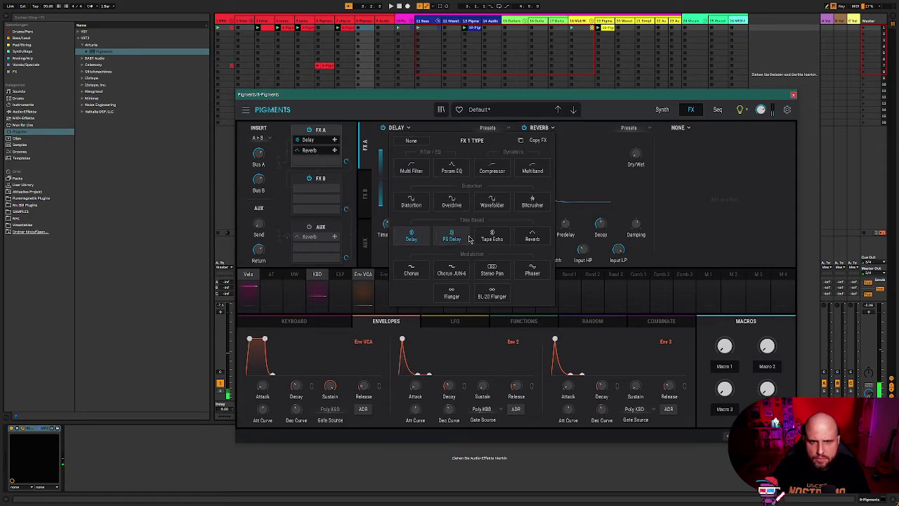
{"action": "left_click", "coordinate": [450, 204]}
{"action": "left_click", "coordinate": [417, 128]}
{"action": "left_click", "coordinate": [417, 128]}
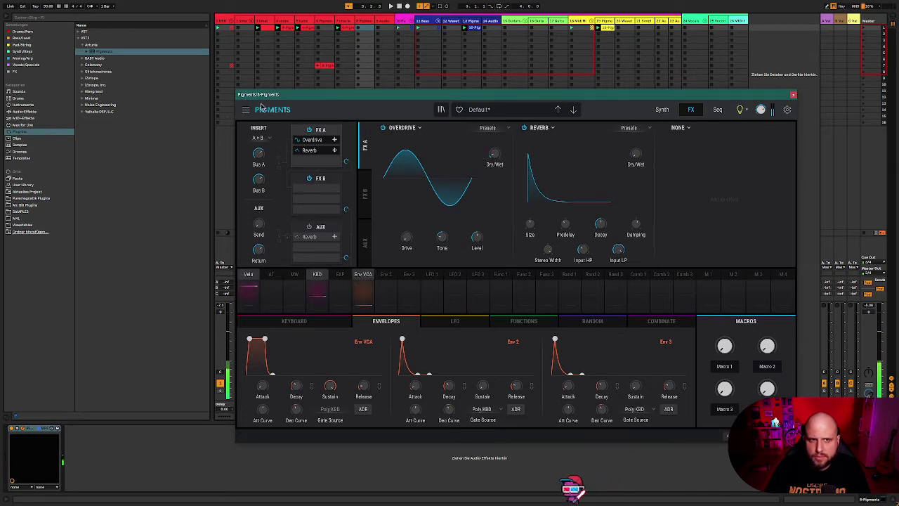
Step: Return to the synth view and close the Pigments window of the kick sound
{"action": "left_click", "coordinate": [441, 110]}
{"action": "left_click", "coordinate": [440, 110]}
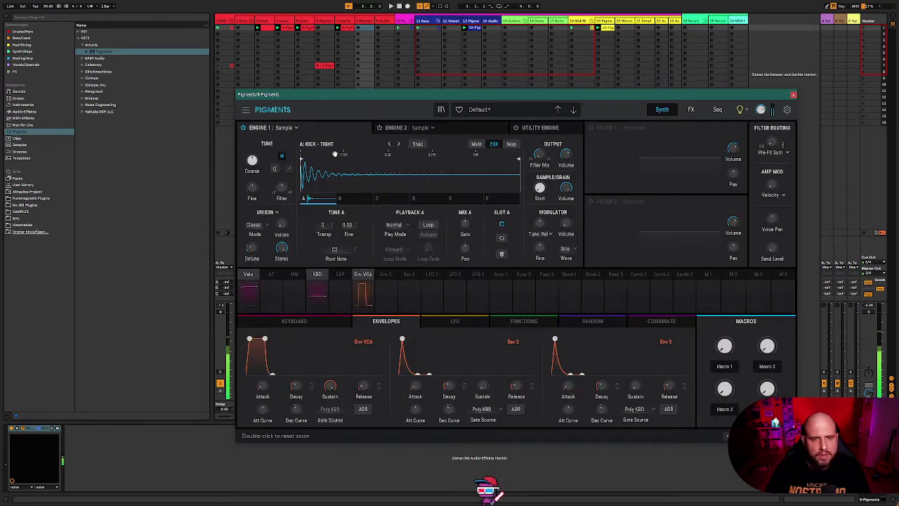
{"action": "left_click", "coordinate": [793, 96]}
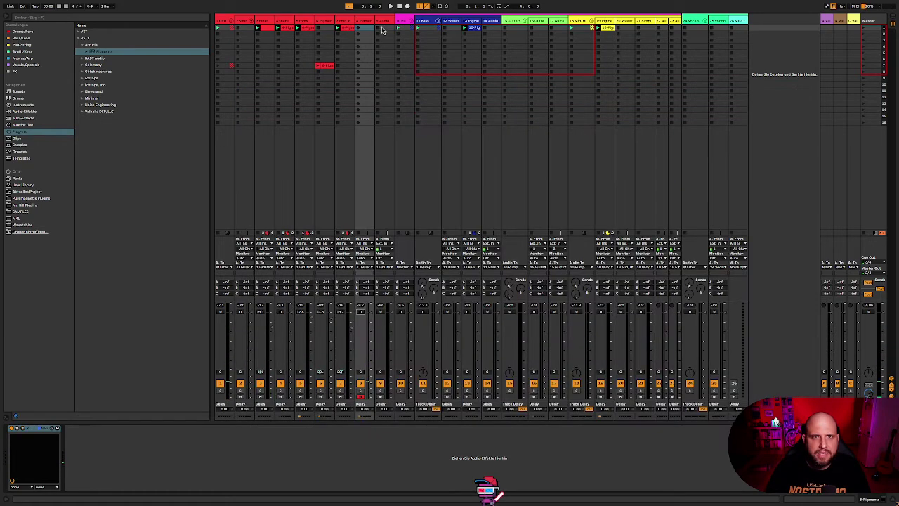
Step: Show the Simpler drums rack on track 2 and preview the second 0008_Kick sample from the Drums/Perc collection
{"action": "left_click", "coordinate": [245, 20]}
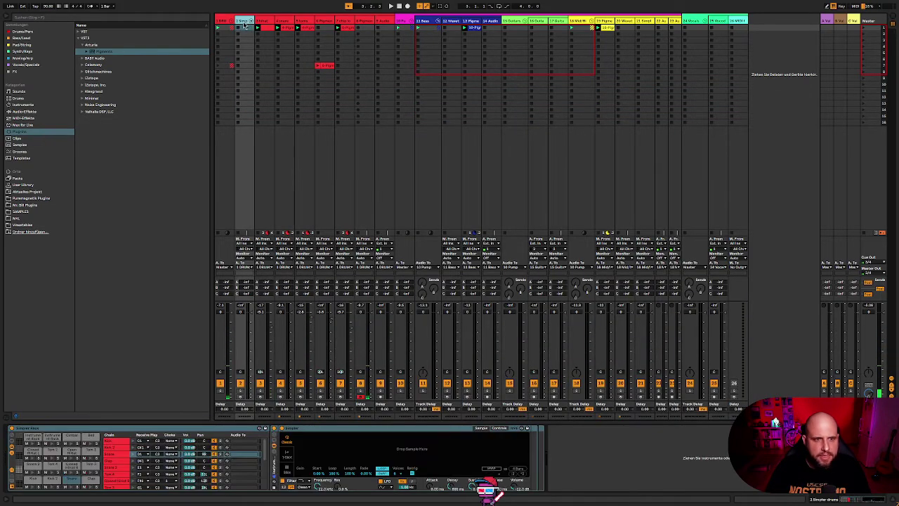
{"action": "left_click", "coordinate": [14, 71]}
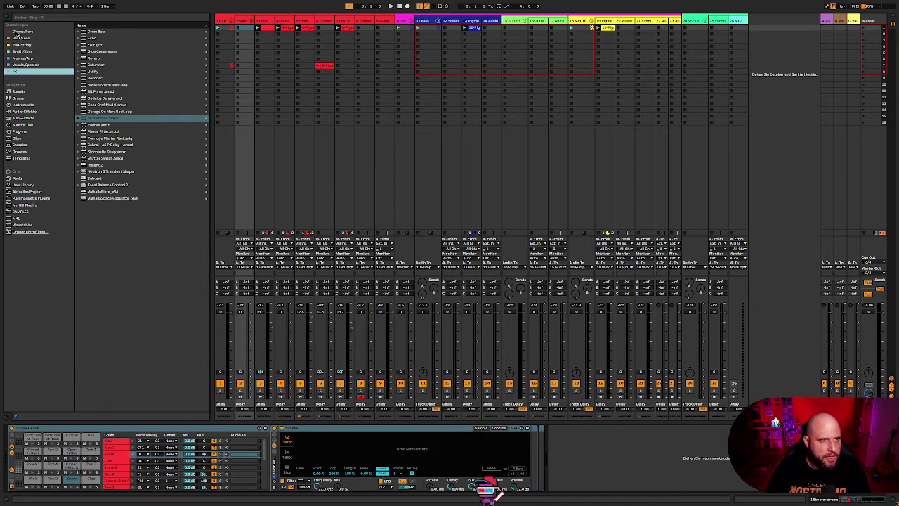
{"action": "left_click", "coordinate": [18, 32]}
{"action": "left_click", "coordinate": [114, 39]}
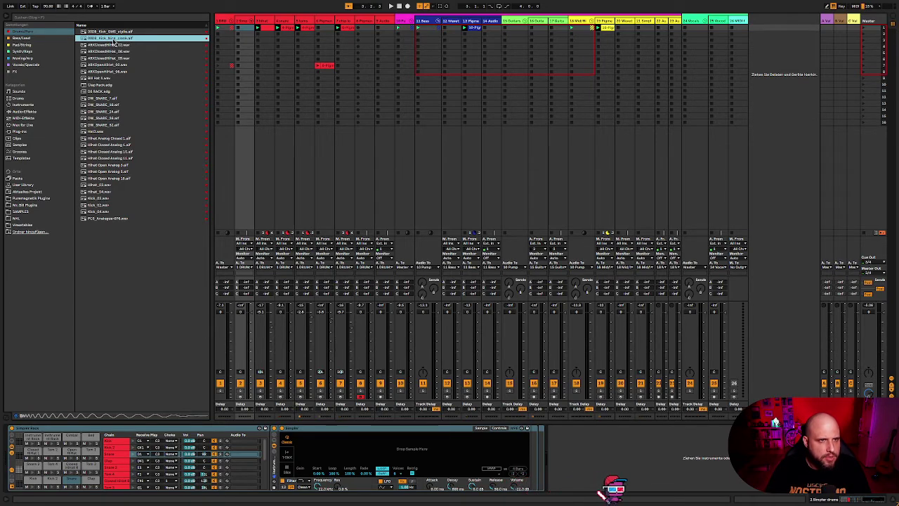
{"action": "left_click_drag", "start_coordinate": [113, 41], "coordinate": [33, 479]}
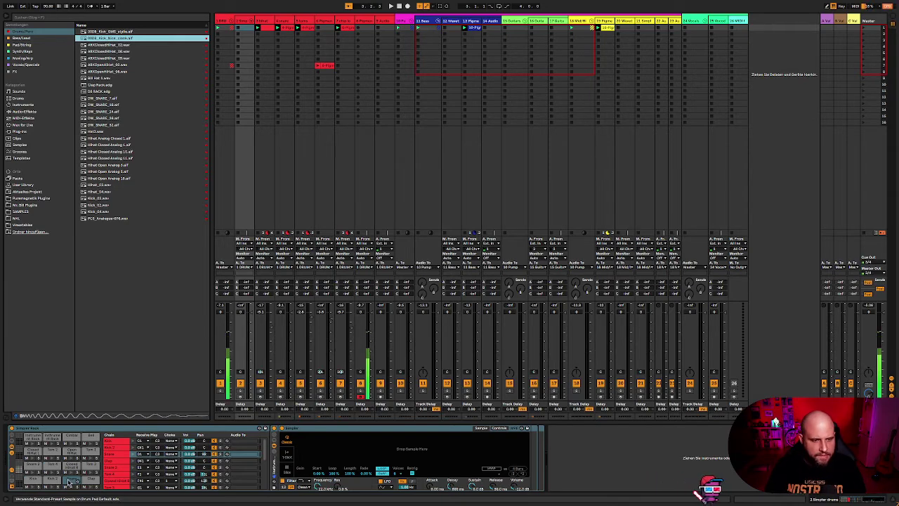
Step: Arm track 2 instead of track 8 and load the second 0008_Kick sample into the Kick pad's Simpler
{"action": "left_click", "coordinate": [361, 398]}
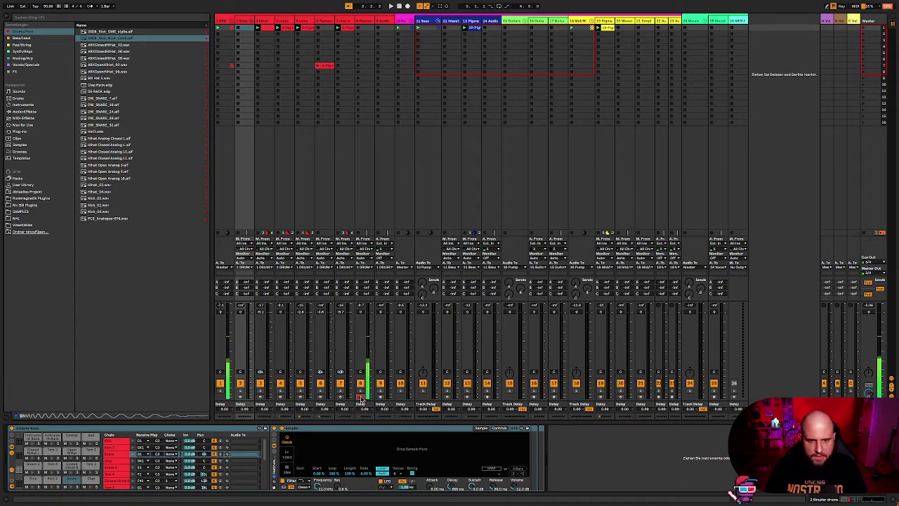
{"action": "left_click", "coordinate": [241, 398]}
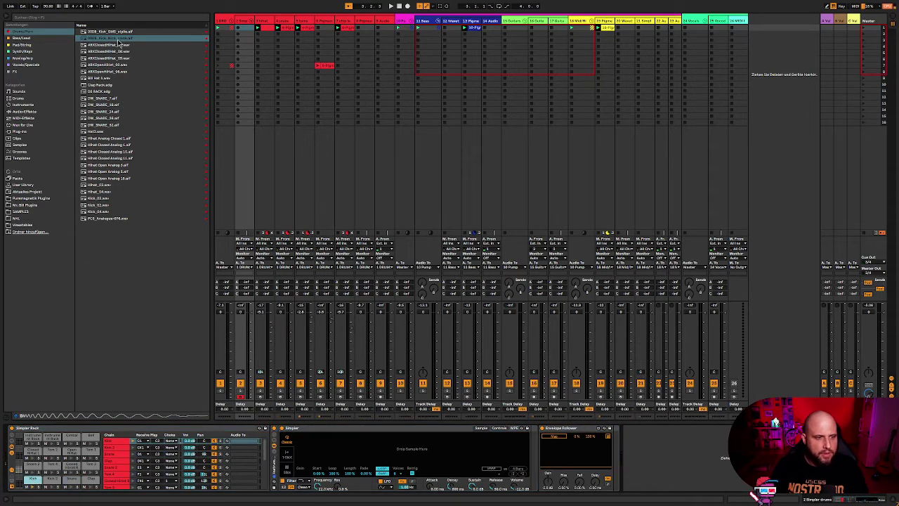
{"action": "left_click", "coordinate": [118, 39]}
{"action": "left_click_drag", "start_coordinate": [363, 446], "coordinate": [364, 445]}
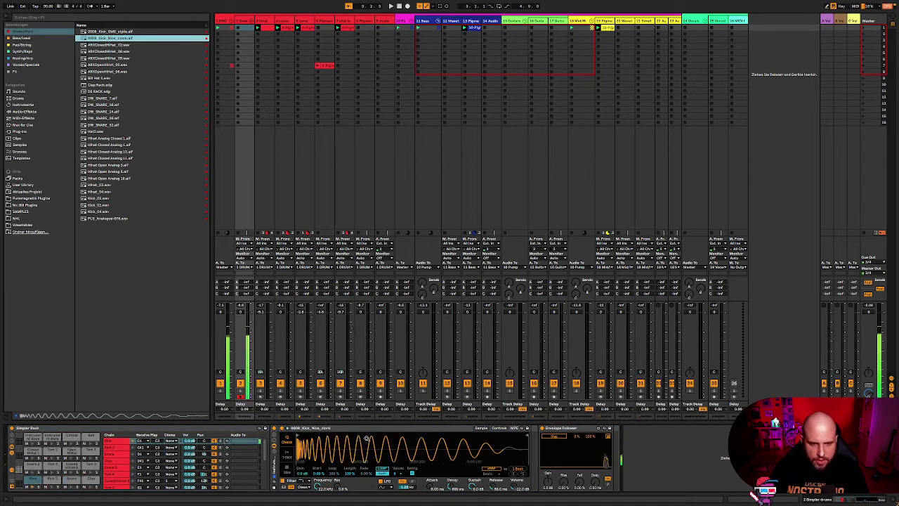
Step: Delete the Envelope Follower from the Kick chain and play the set to hear the kick
{"action": "left_click", "coordinate": [576, 429]}
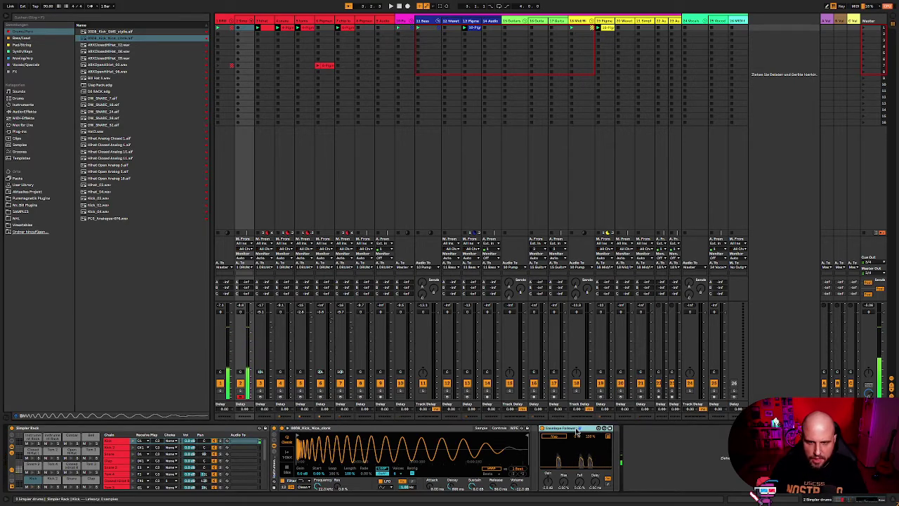
{"action": "key", "text": "Delete"}
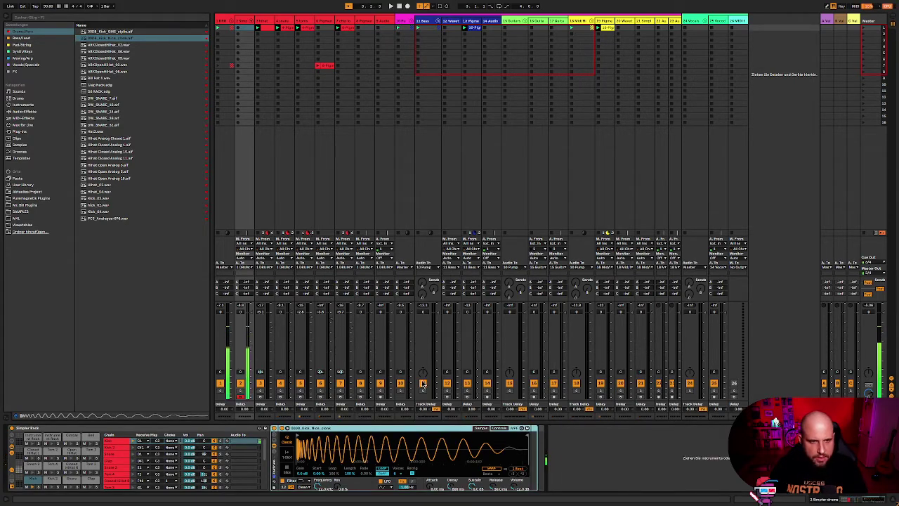
{"action": "key", "text": "space"}
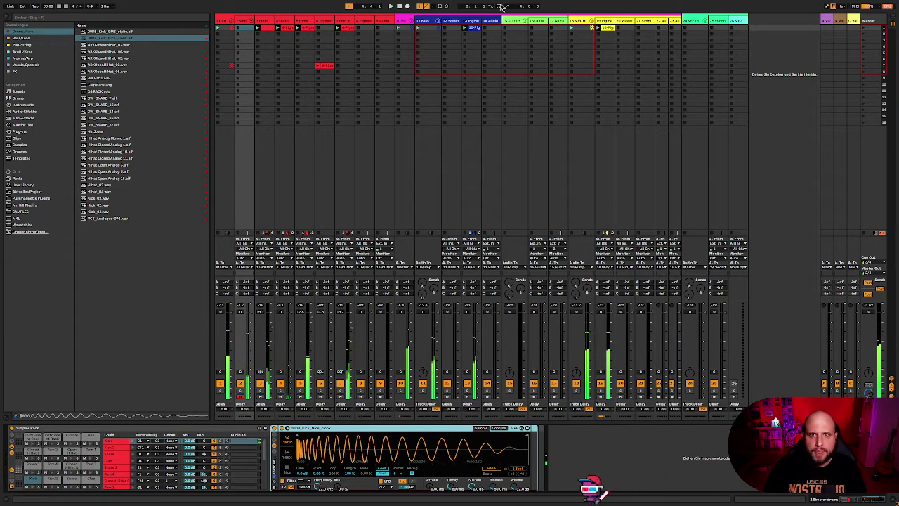
Step: Copy the Pigments bass clip from track 13 into the first slot of the Simpler drums track and open its notes
{"action": "left_click", "coordinate": [474, 28]}
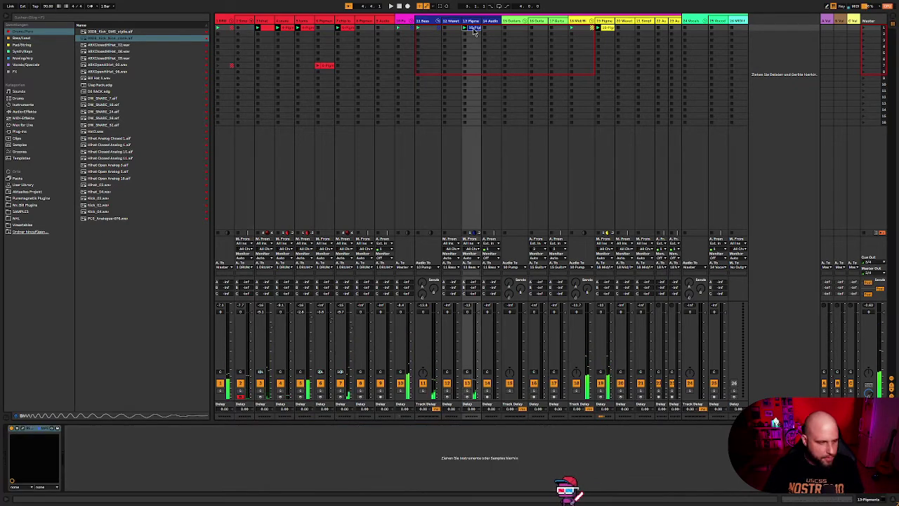
{"action": "left_click", "coordinate": [246, 31]}
{"action": "double_click", "coordinate": [246, 31]}
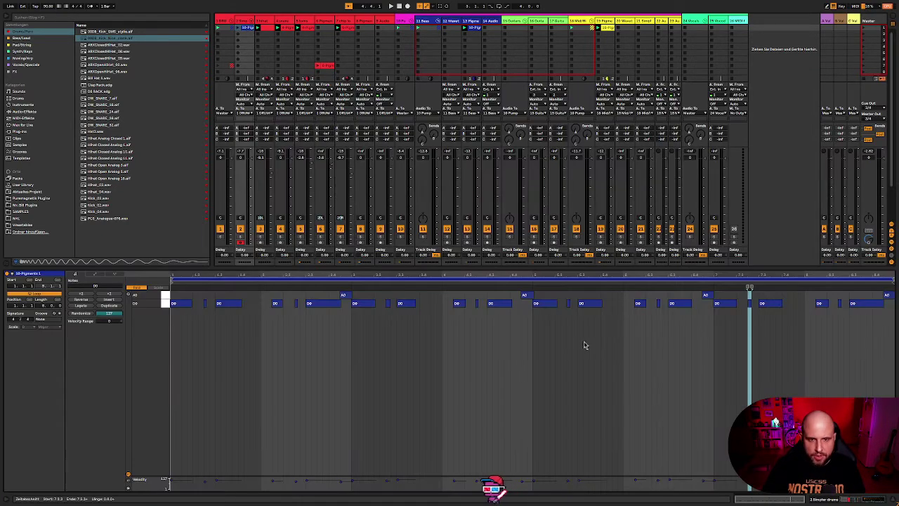
{"action": "left_click", "coordinate": [894, 254]}
{"action": "left_click", "coordinate": [893, 254]}
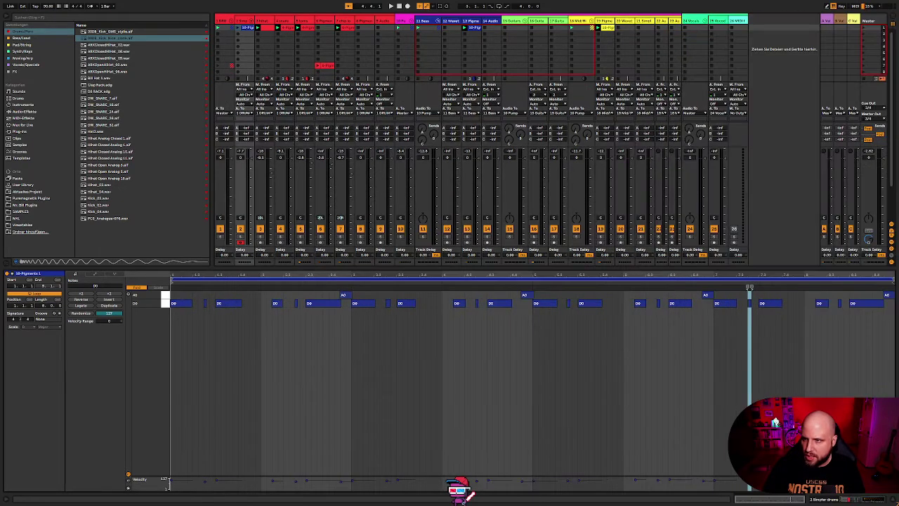
Step: Transpose all notes of the copied clip so the lower ones sit on the Kick row, with folding switched off
{"action": "left_click_drag", "start_coordinate": [880, 328], "coordinate": [160, 285]}
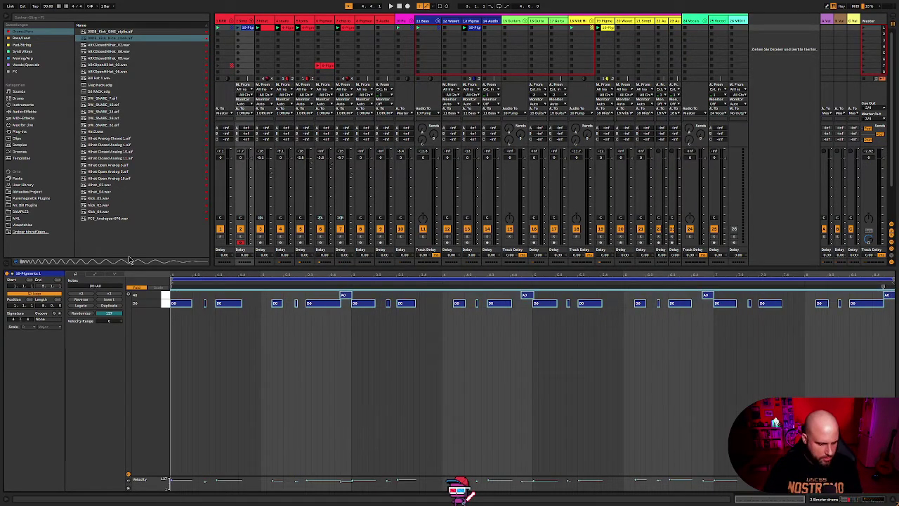
{"action": "key", "text": "shift+Up"}
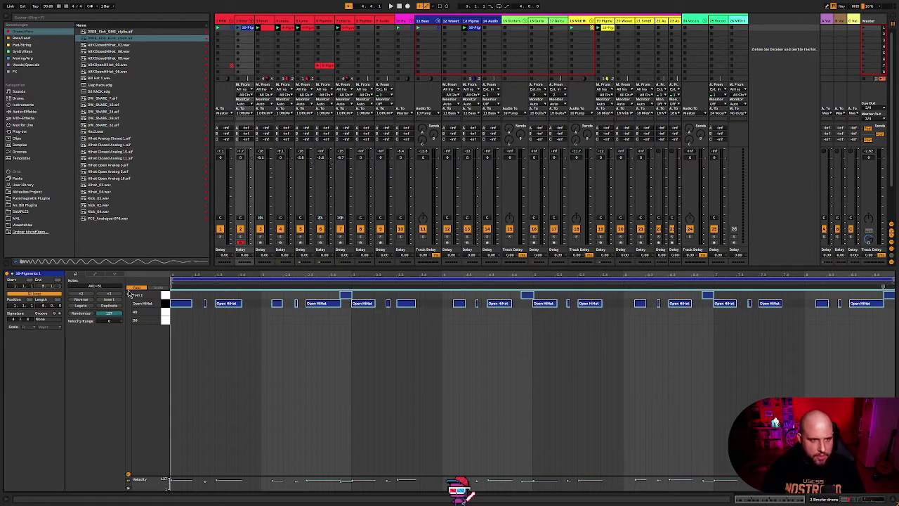
{"action": "left_click", "coordinate": [134, 288]}
{"action": "key", "text": "Down"}
{"action": "key", "text": "Down"}
{"action": "key", "text": "Down"}
{"action": "key", "text": "Down"}
{"action": "key", "text": "Down"}
{"action": "key", "text": "Down"}
{"action": "key", "text": "Down"}
{"action": "key", "text": "Down"}
{"action": "key", "text": "Down"}
{"action": "key", "text": "Down"}
Step: Delete all notes on the Kick 2 row of the clip
{"action": "left_click", "coordinate": [316, 401]}
{"action": "left_click_drag", "start_coordinate": [316, 400], "coordinate": [747, 414]}
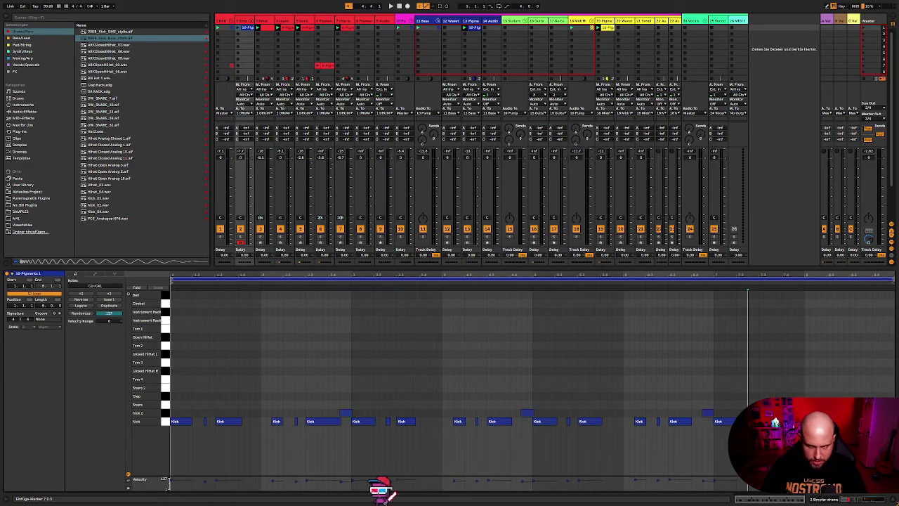
{"action": "left_click_drag", "start_coordinate": [320, 390], "coordinate": [894, 411]}
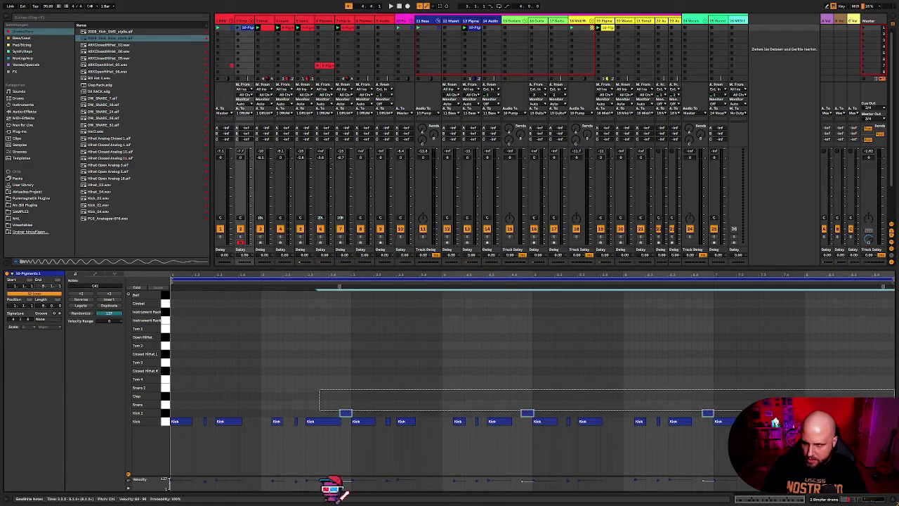
{"action": "key", "text": "Delete"}
{"action": "left_click", "coordinate": [317, 485]}
Step: Start playback and apply the Simpler drums track's color to its clips
{"action": "key", "text": "space"}
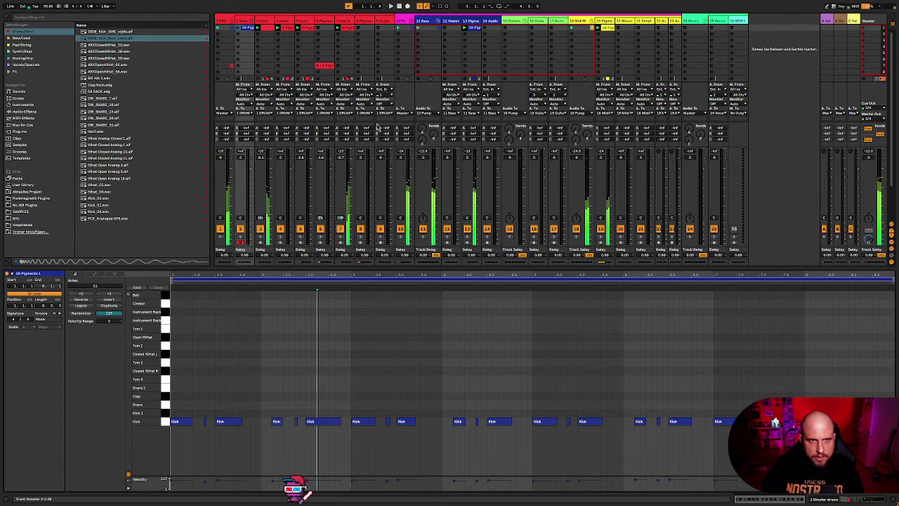
{"action": "right_click", "coordinate": [245, 27]}
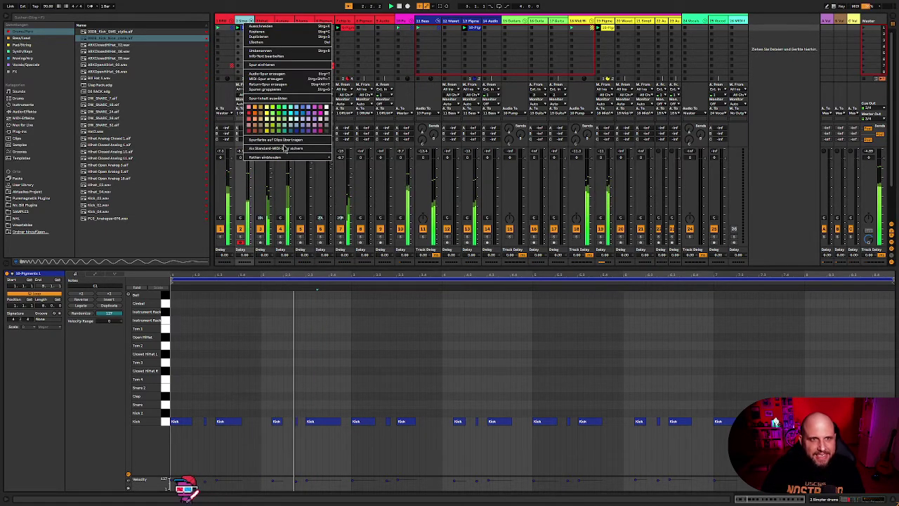
{"action": "left_click", "coordinate": [289, 144]}
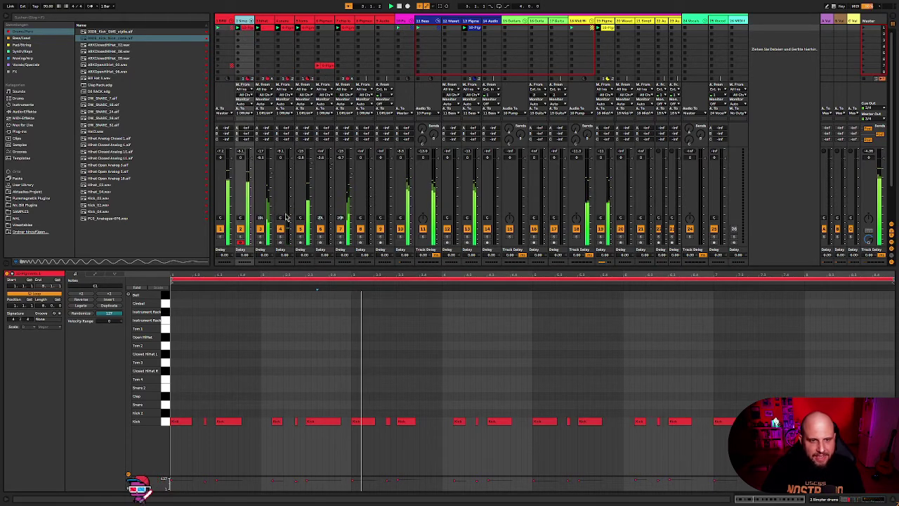
Step: Enlarge the velocity lane beneath the kick notes
{"action": "left_click_drag", "start_coordinate": [464, 476], "coordinate": [465, 438]}
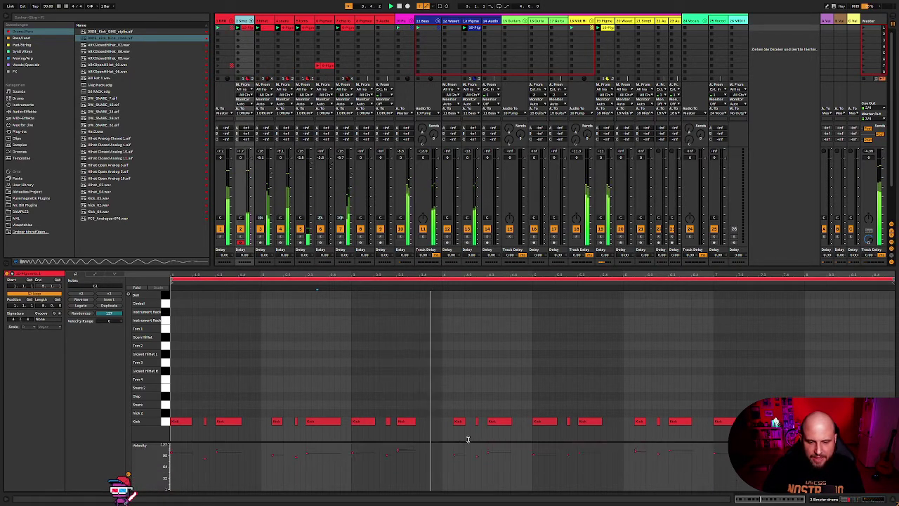
{"action": "left_click", "coordinate": [489, 367]}
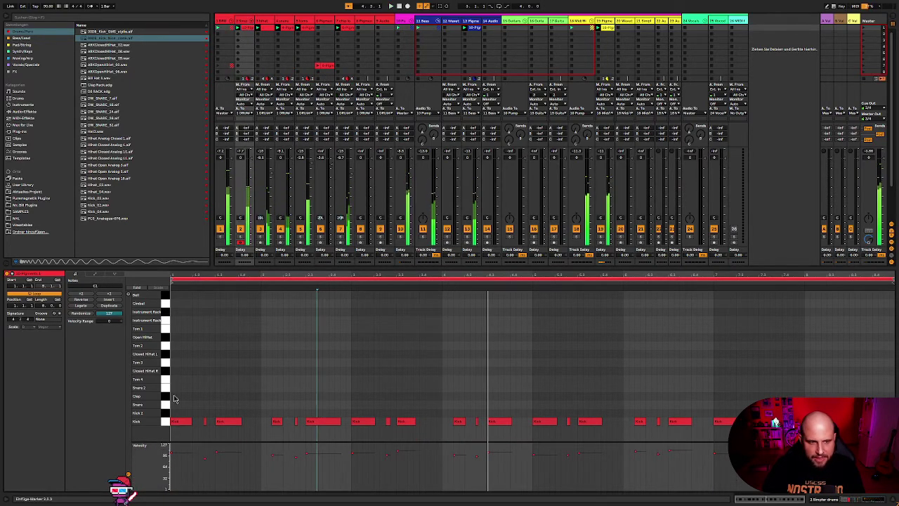
Step: Randomize the velocities of all kick notes with the randomization amount set to 11
{"action": "key", "text": "super+a"}
{"action": "left_click_drag", "start_coordinate": [499, 453], "coordinate": [499, 465]}
{"action": "left_click", "coordinate": [77, 316]}
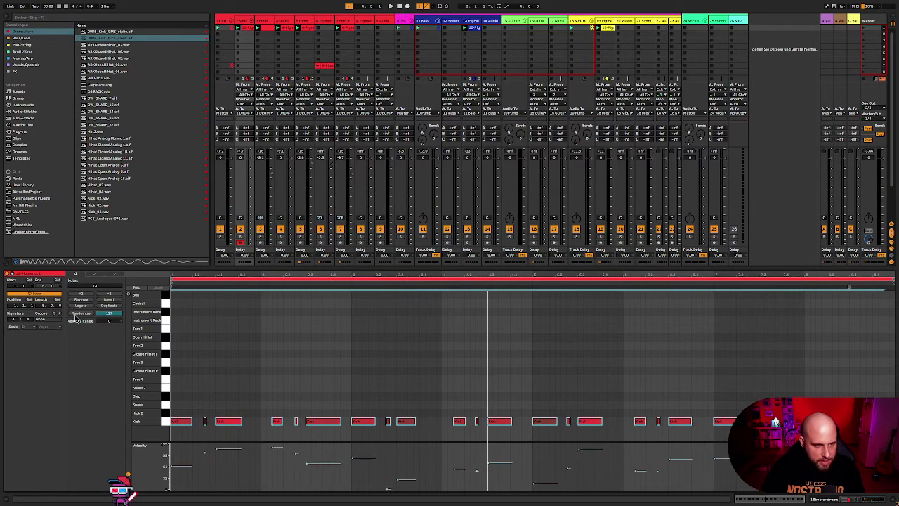
{"action": "left_click", "coordinate": [113, 318]}
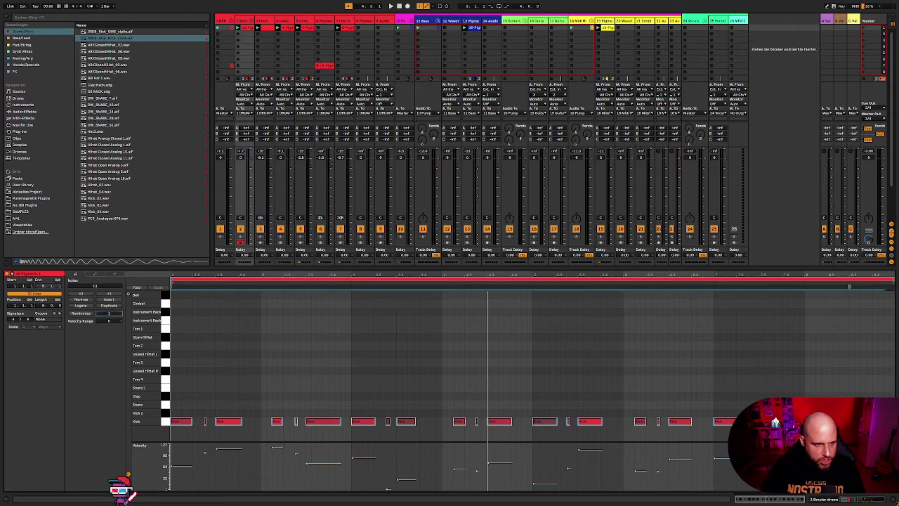
{"action": "left_click_drag", "start_coordinate": [113, 318], "coordinate": [113, 302]}
{"action": "left_click", "coordinate": [77, 316]}
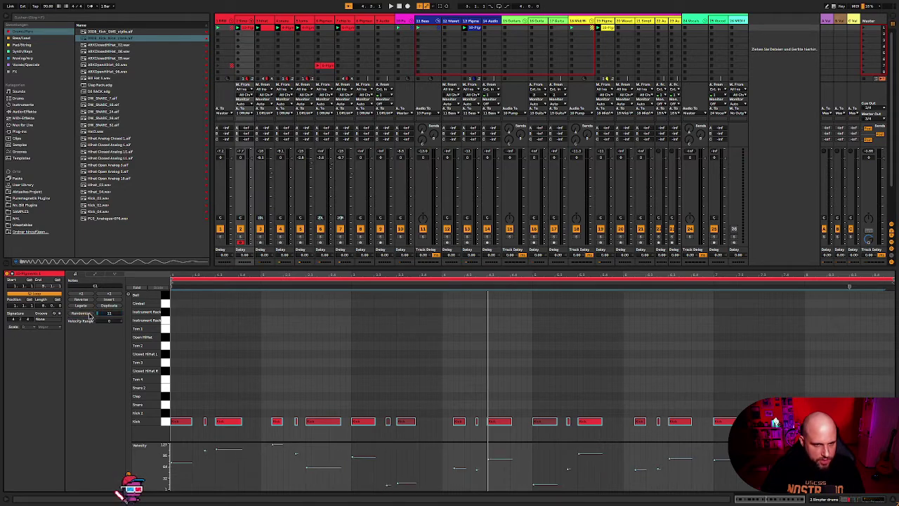
Step: Lower the velocities of all kick notes, randomize them again, and raise them slightly during playback
{"action": "left_click_drag", "start_coordinate": [385, 490], "coordinate": [384, 505]}
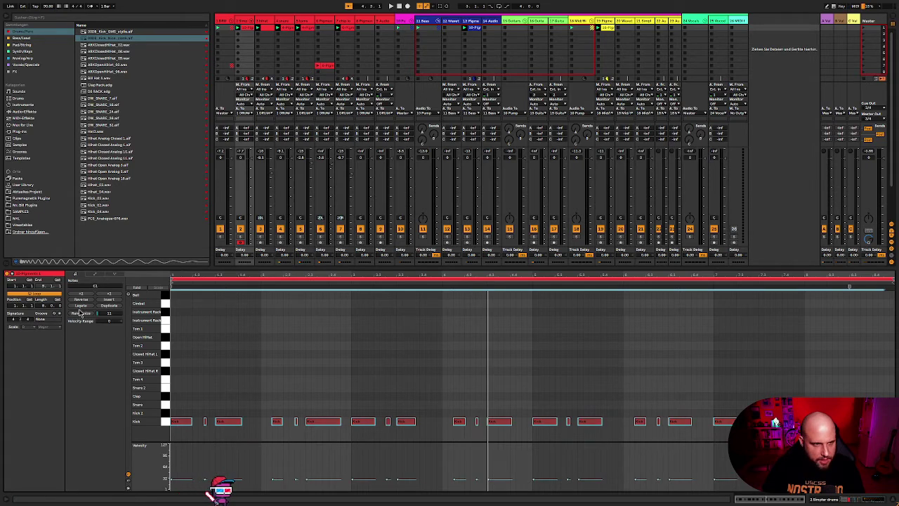
{"action": "key", "text": "space"}
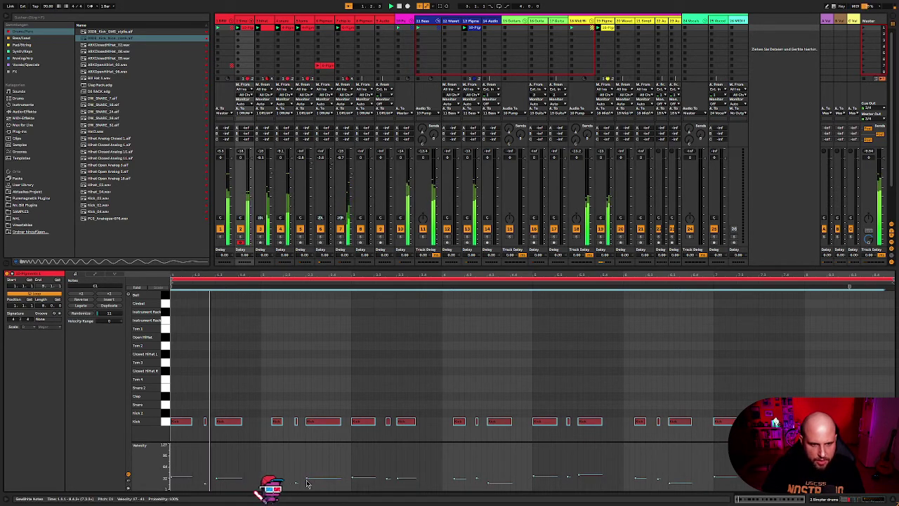
{"action": "left_click_drag", "start_coordinate": [218, 479], "coordinate": [218, 472]}
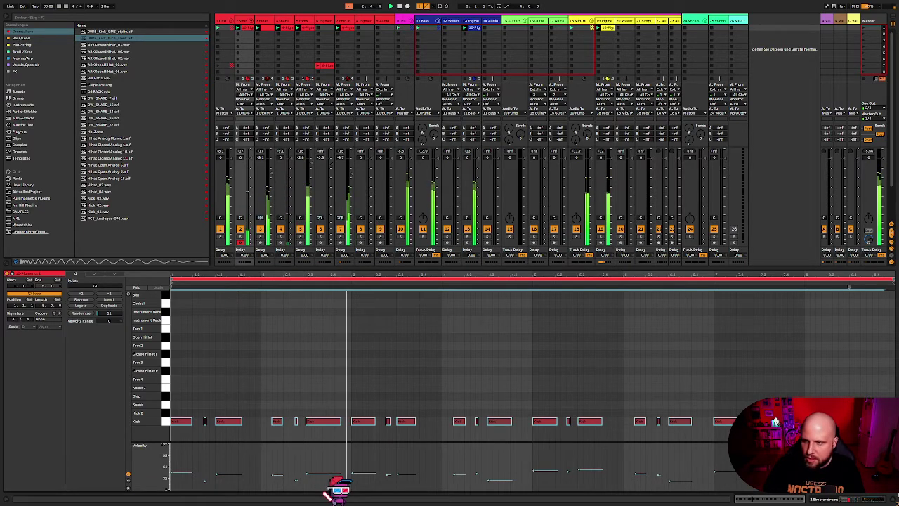
Step: Hide the clip view and the browser, and briefly deactivate the Toms track
{"action": "key", "text": "ctrl+alt+l"}
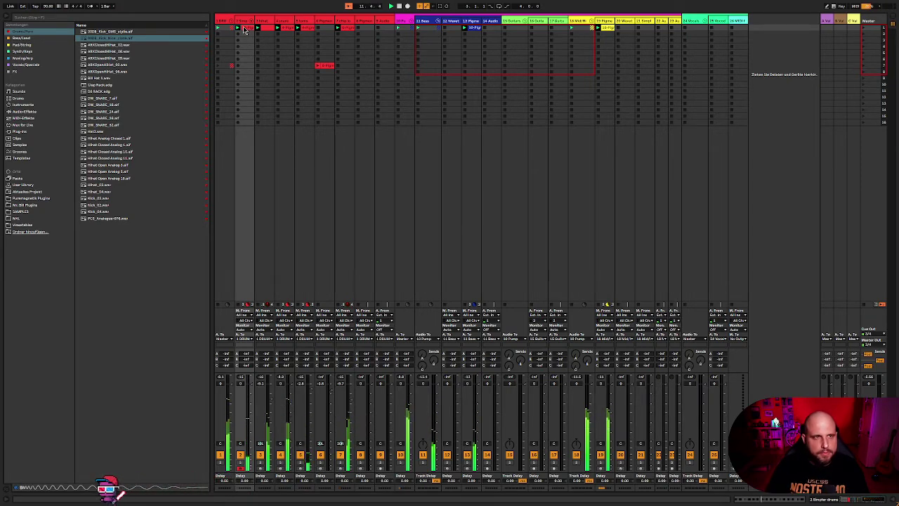
{"action": "left_click", "coordinate": [7, 22]}
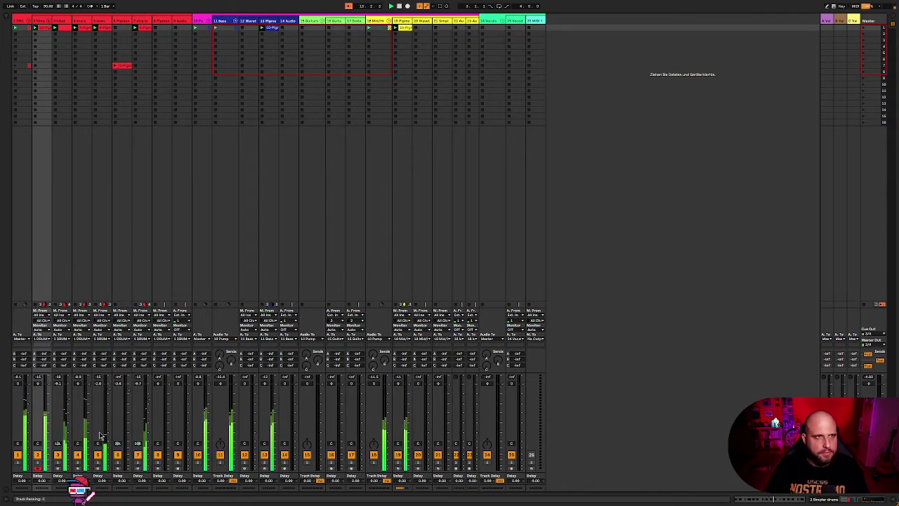
{"action": "left_click", "coordinate": [98, 456]}
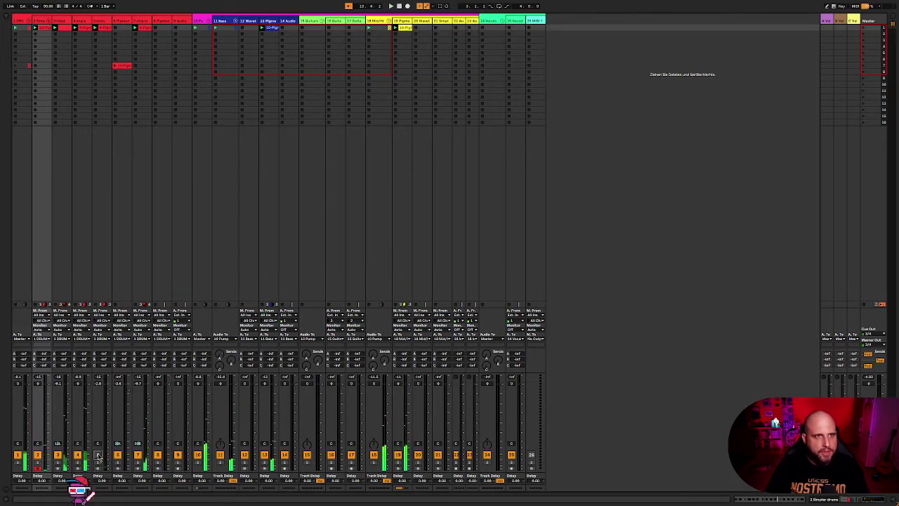
Step: Open the Toms track's clip, fold its editor to the used notes, and play the set back
{"action": "double_click", "coordinate": [103, 29]}
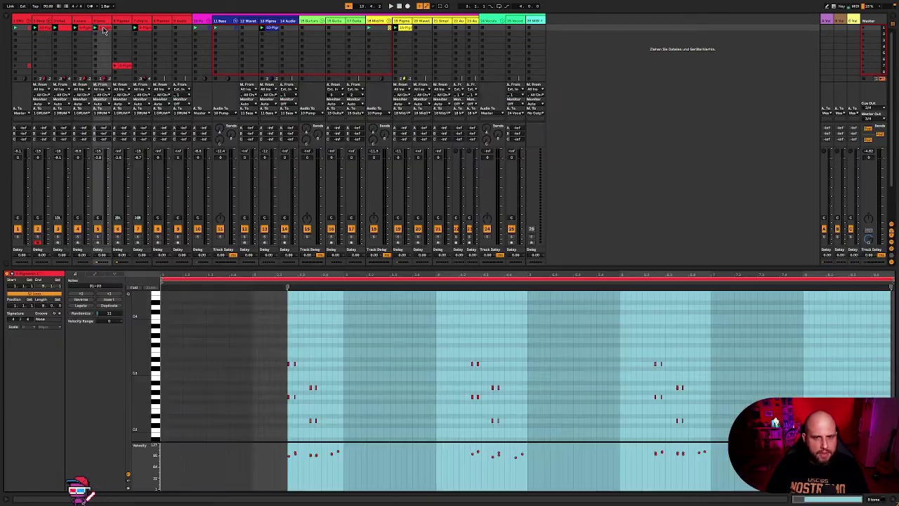
{"action": "left_click", "coordinate": [551, 318]}
{"action": "scroll", "coordinate": [551, 318], "scroll_direction": "down", "scroll_amount": 2}
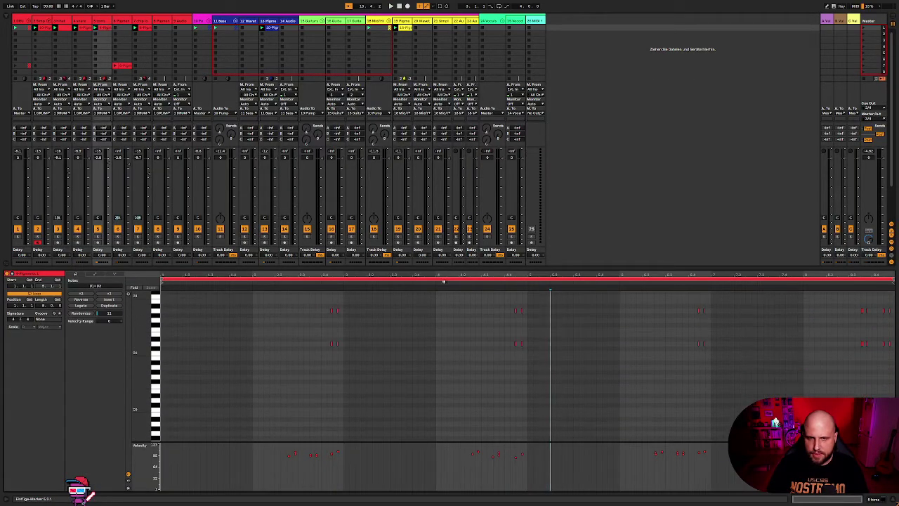
{"action": "left_click", "coordinate": [136, 289]}
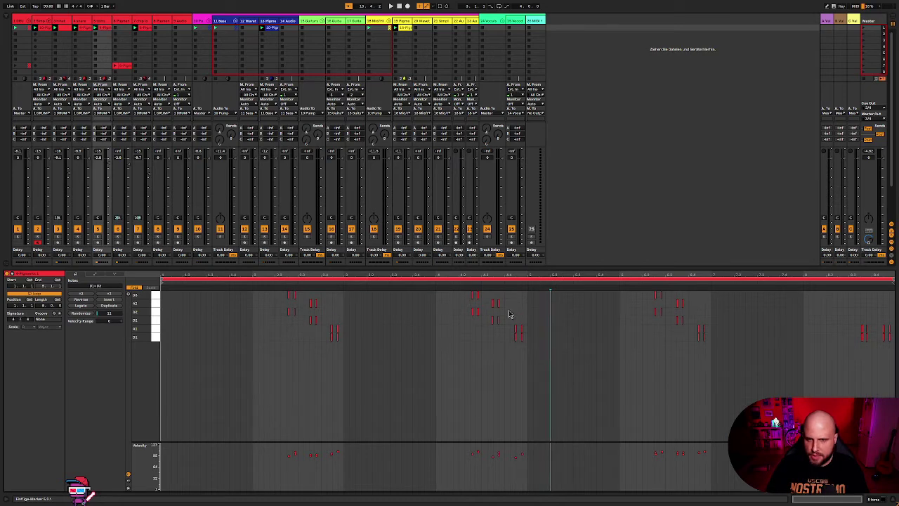
{"action": "key", "text": "space"}
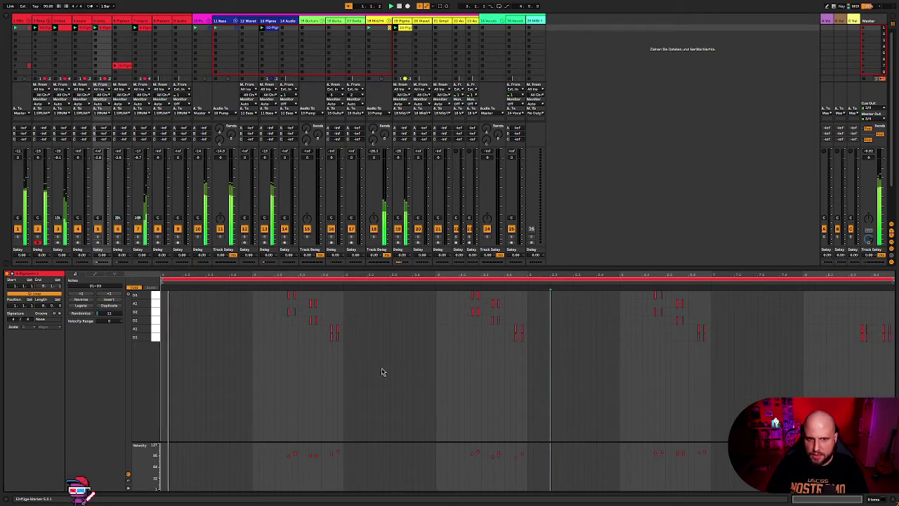
{"action": "left_click", "coordinate": [464, 368]}
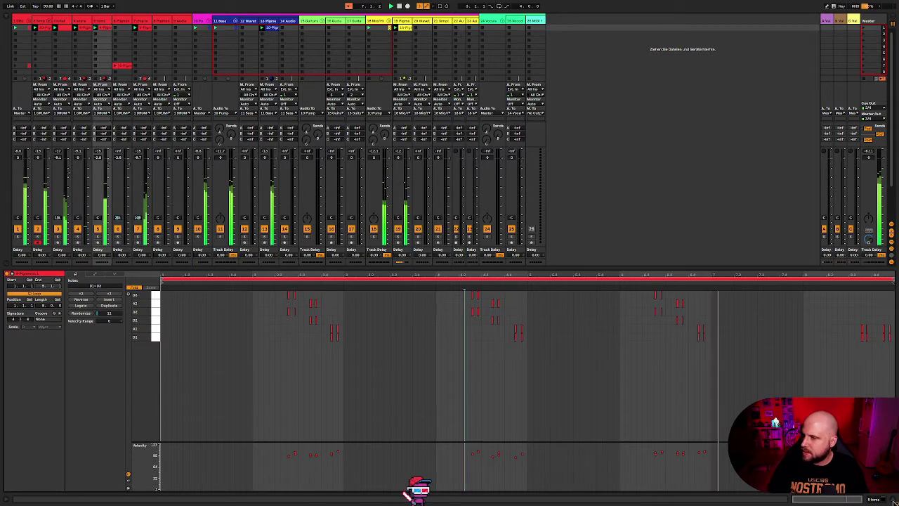
Step: Review the kick clip on the Simpler drums track during playback, and listen to the full mix with the editor hidden
{"action": "key", "text": "super+alt+l"}
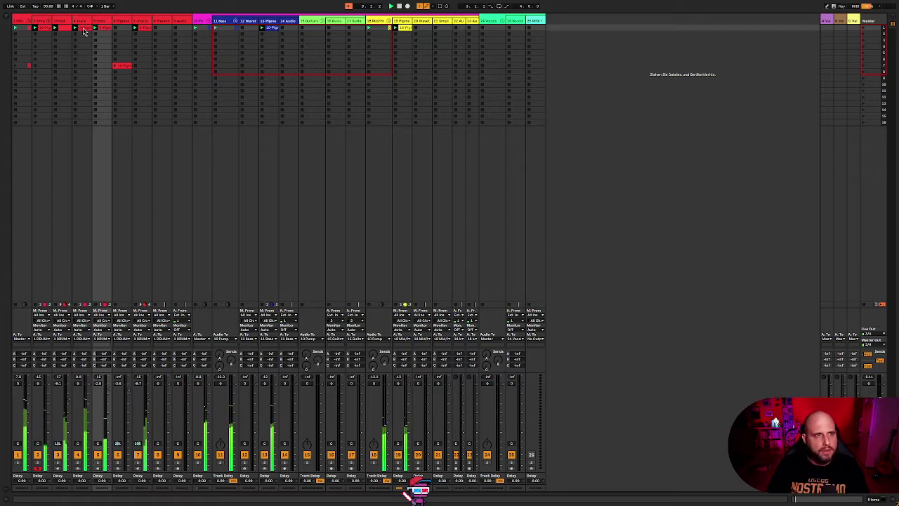
{"action": "double_click", "coordinate": [43, 30]}
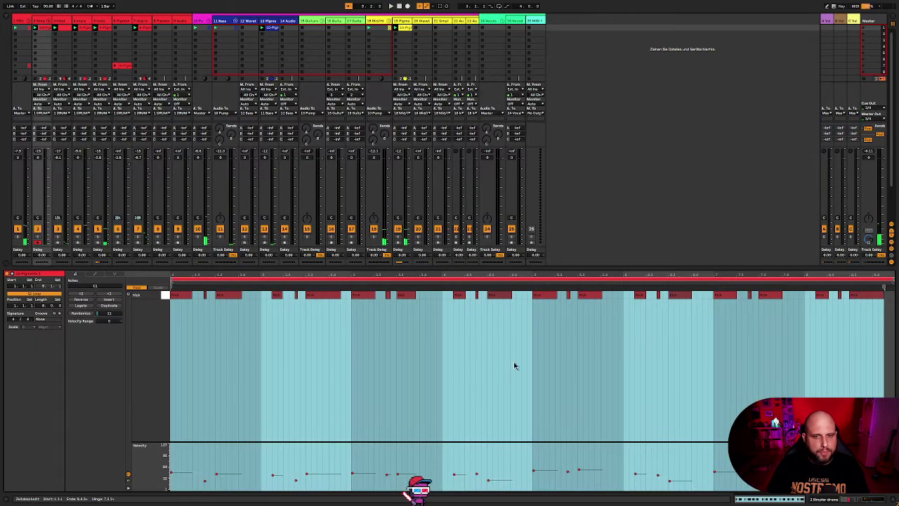
{"action": "key", "text": "space"}
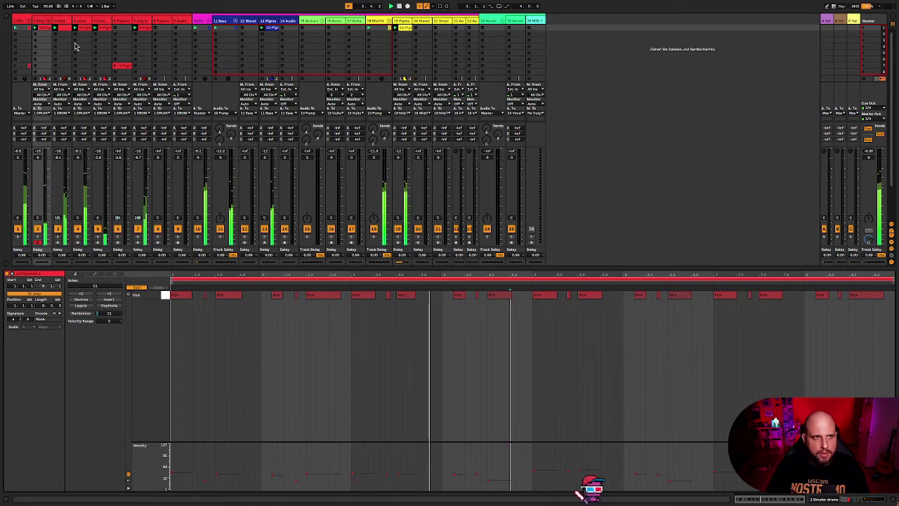
{"action": "left_click", "coordinate": [894, 500]}
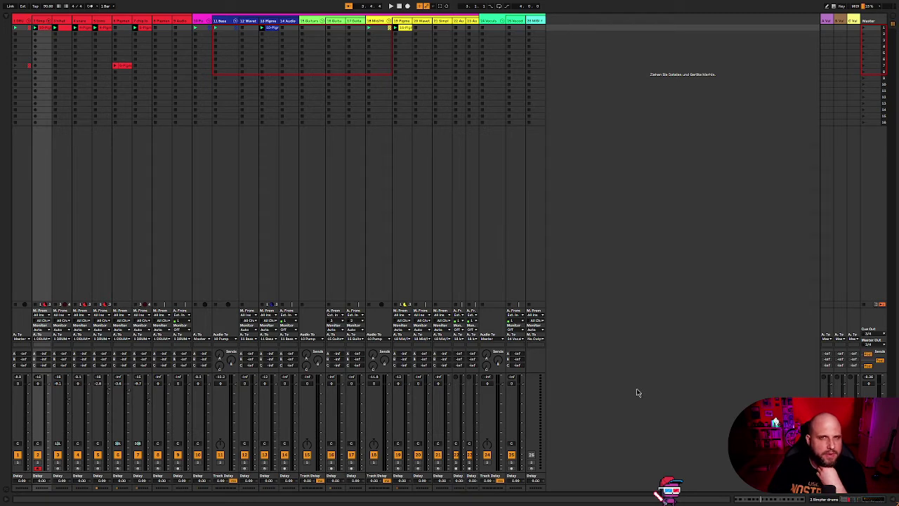
{"action": "key", "text": "space"}
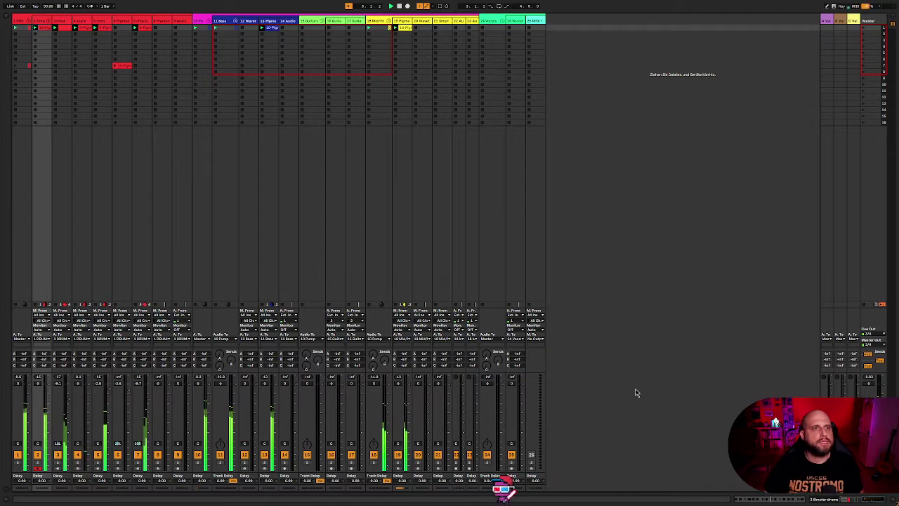
Step: Open the Toms track's Pigments instrument, leave the preset browser, and show its effects page
{"action": "left_click", "coordinate": [97, 38]}
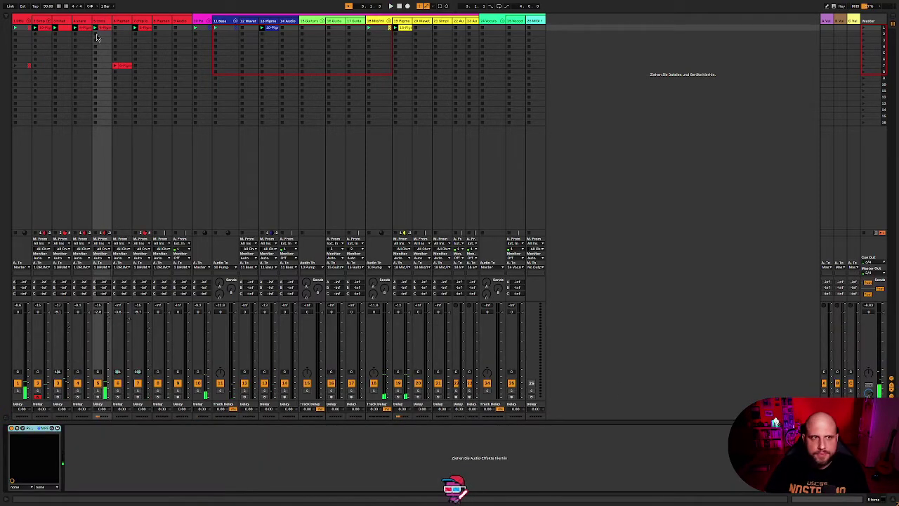
{"action": "left_click", "coordinate": [22, 428]}
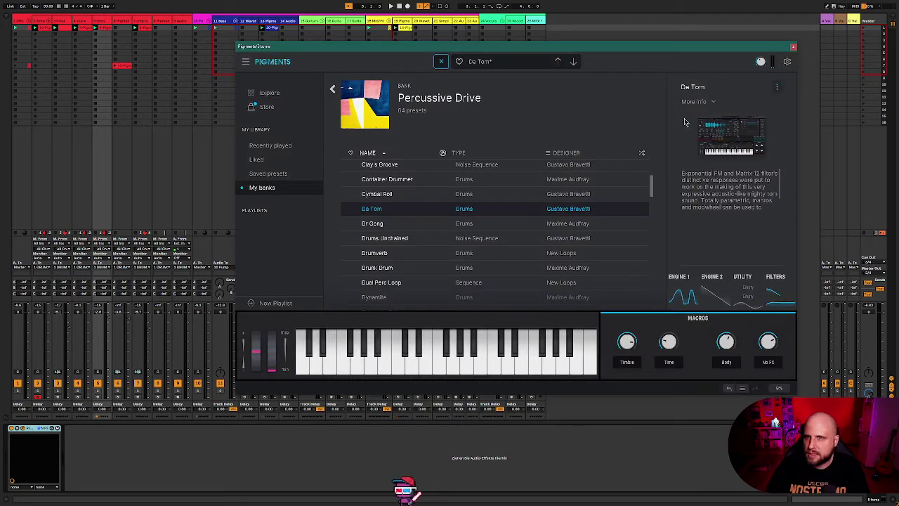
{"action": "left_click", "coordinate": [441, 61]}
{"action": "left_click", "coordinate": [717, 62]}
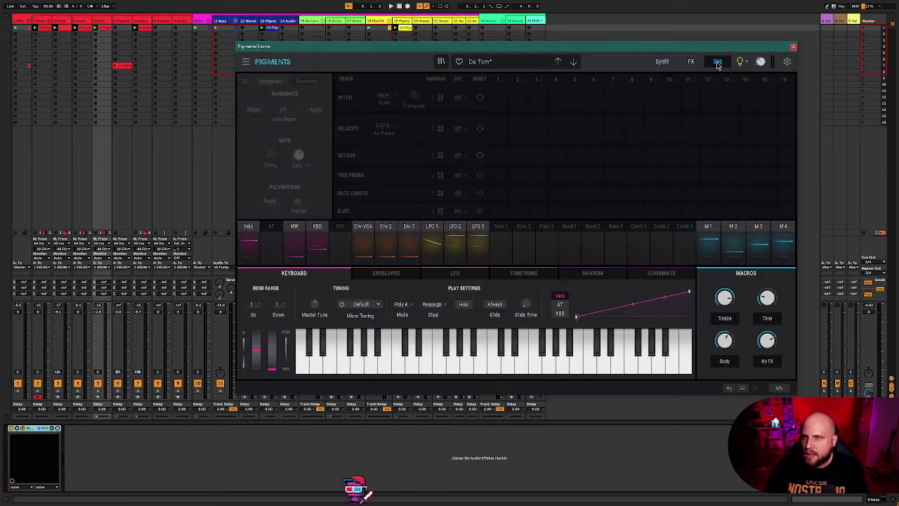
{"action": "left_click", "coordinate": [691, 62]}
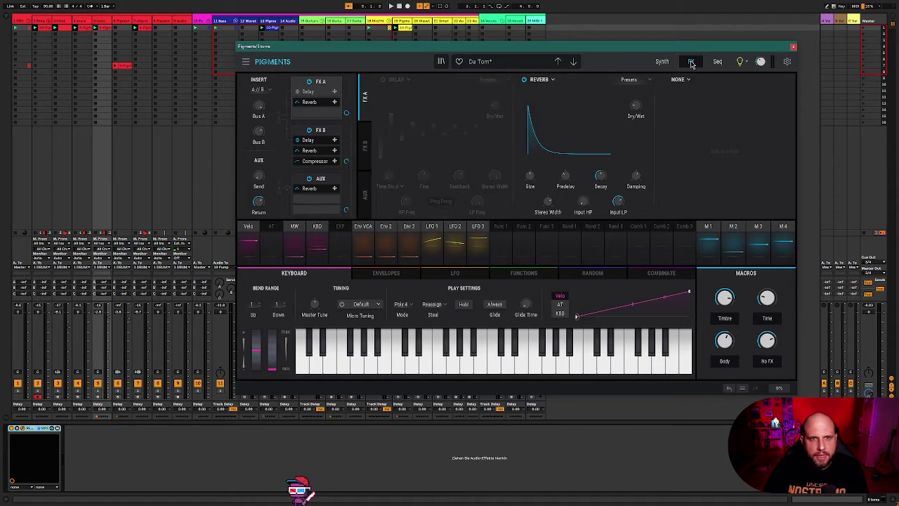
Step: Add a Stereo Pan to the third FX A slot with a binary-synced rate and Mono Bass enabled, and close Pigments
{"action": "left_click", "coordinate": [690, 81]}
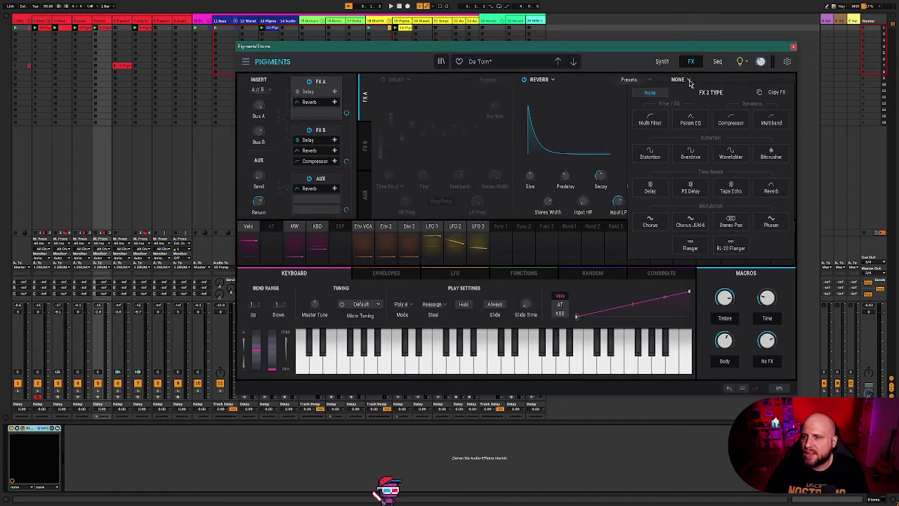
{"action": "left_click", "coordinate": [733, 223]}
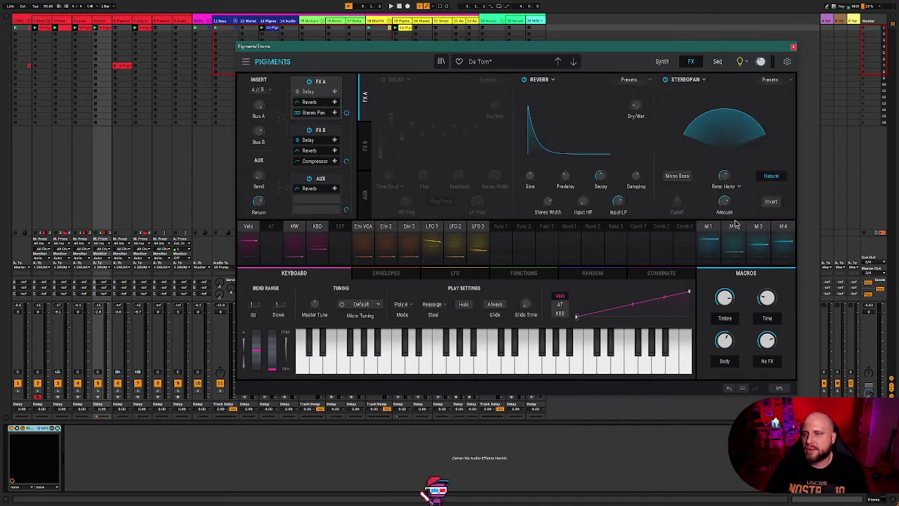
{"action": "left_click", "coordinate": [736, 187]}
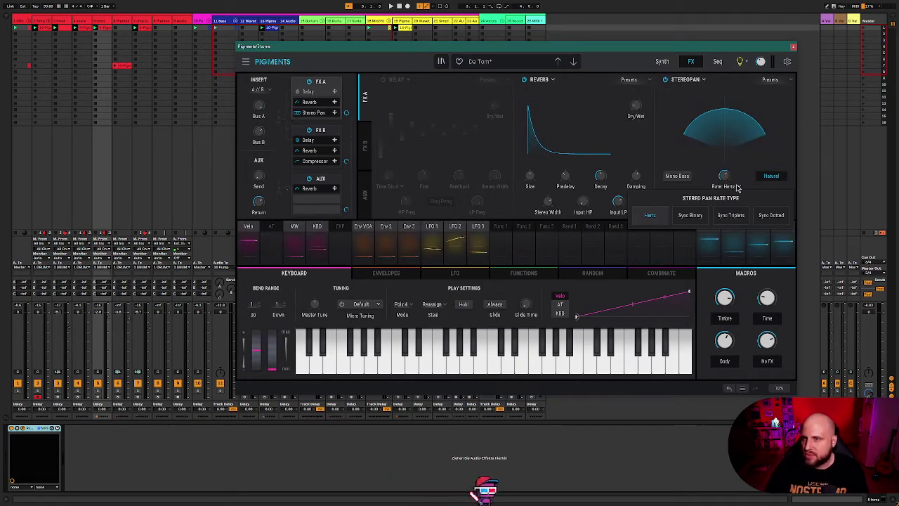
{"action": "left_click", "coordinate": [696, 215]}
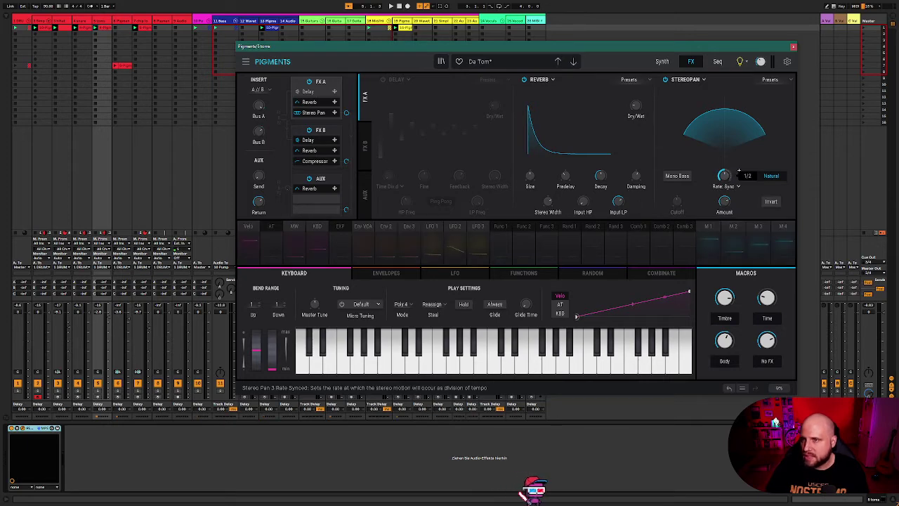
{"action": "scroll", "coordinate": [739, 171], "scroll_direction": "up", "scroll_amount": 1}
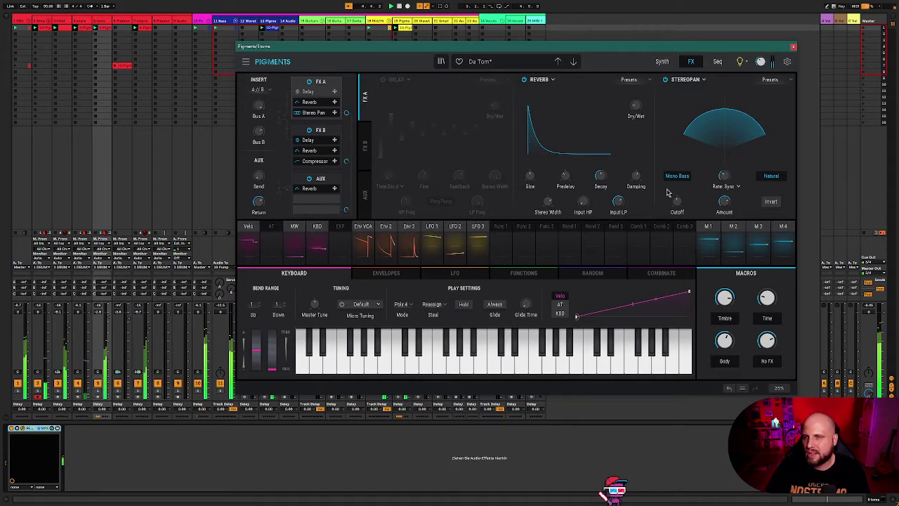
{"action": "left_click", "coordinate": [792, 50]}
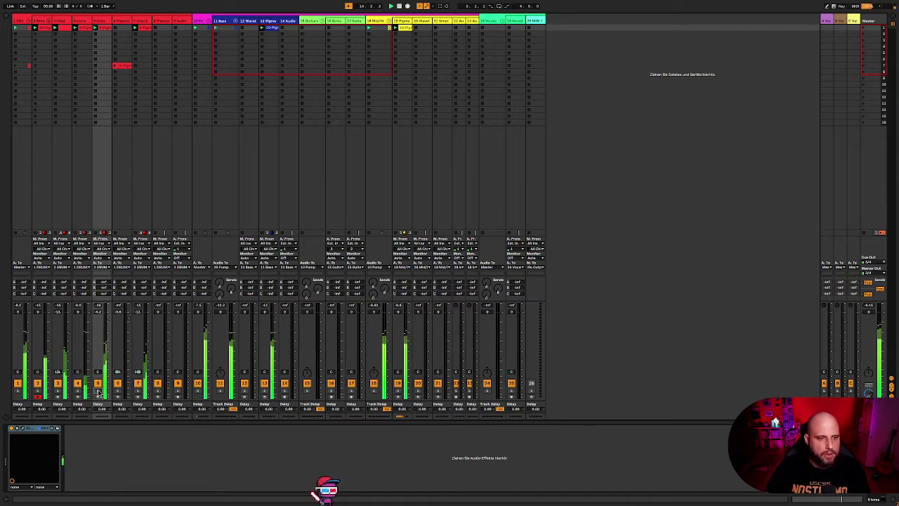
Step: Adjust the Body macro to about 0.356 and the Time macro in Pigments with the Toms track soloed, and close the plug-in
{"action": "key", "text": "super+alt+p"}
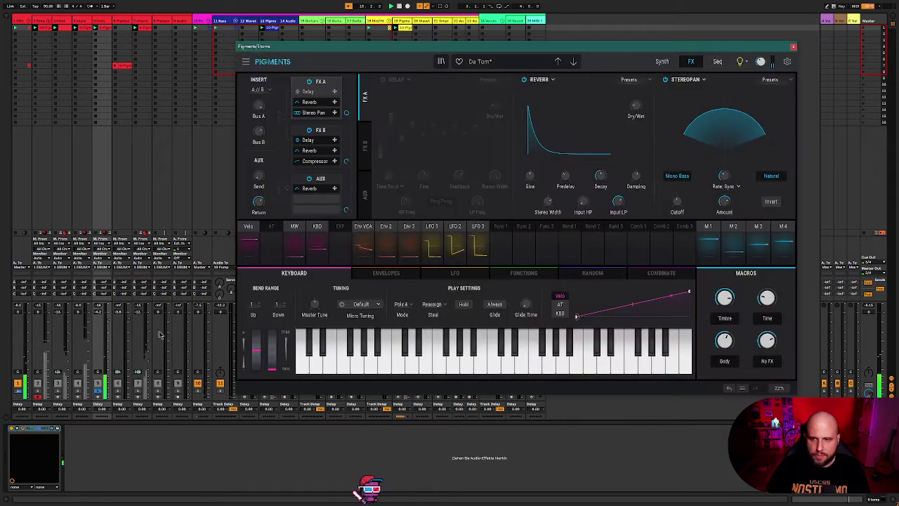
{"action": "mouse_move", "coordinate": [727, 343]}
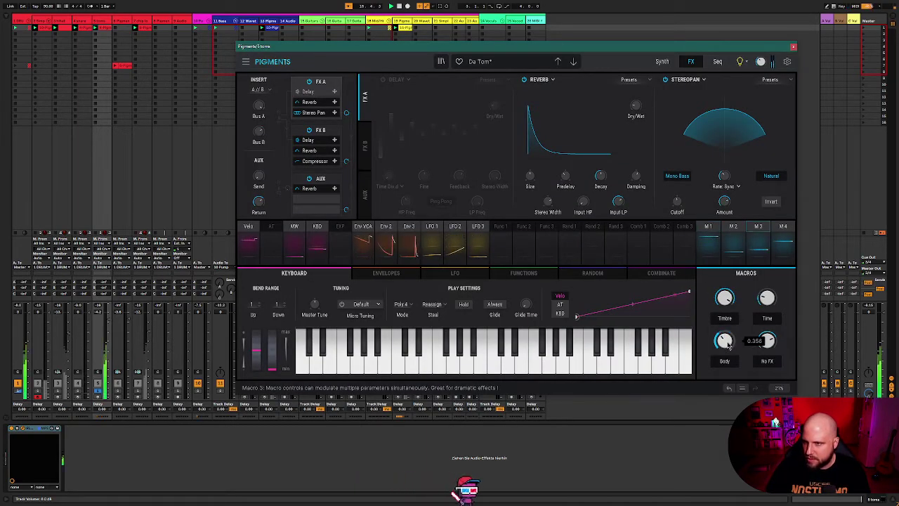
{"action": "mouse_move", "coordinate": [768, 299]}
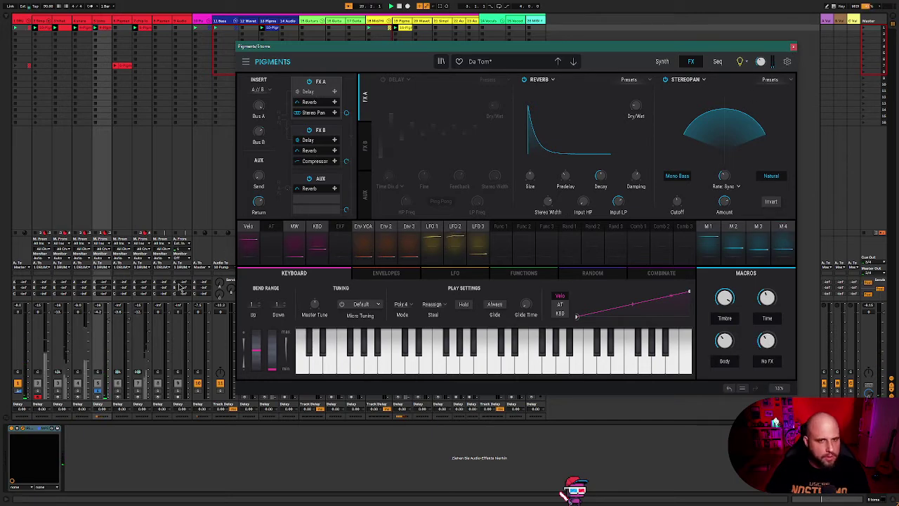
{"action": "left_click", "coordinate": [793, 46]}
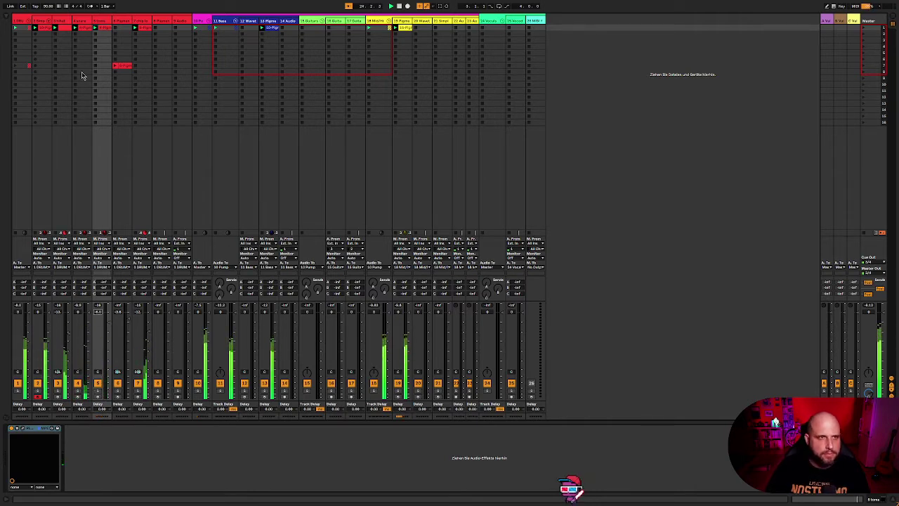
Step: Open the snare track's clip and copy the A1 note on beat 2.2 to beat 2.4
{"action": "left_click", "coordinate": [82, 29]}
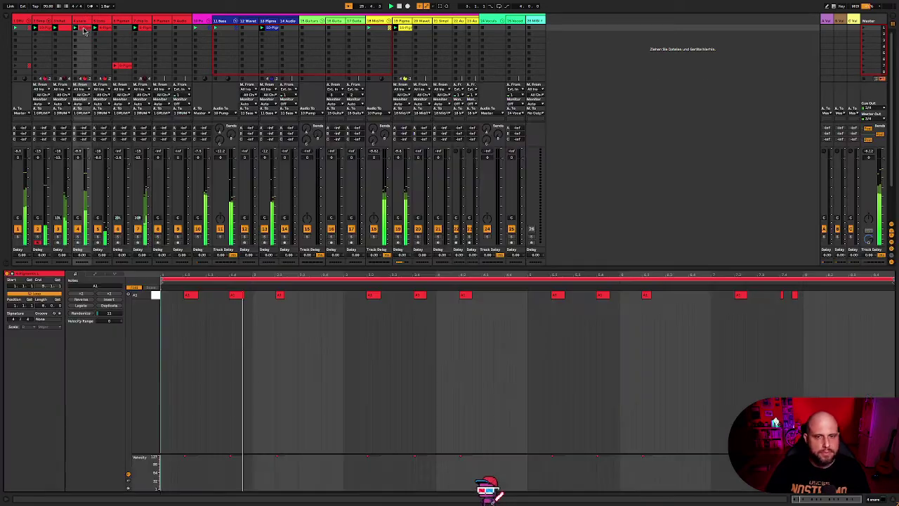
{"action": "double_click", "coordinate": [83, 33]}
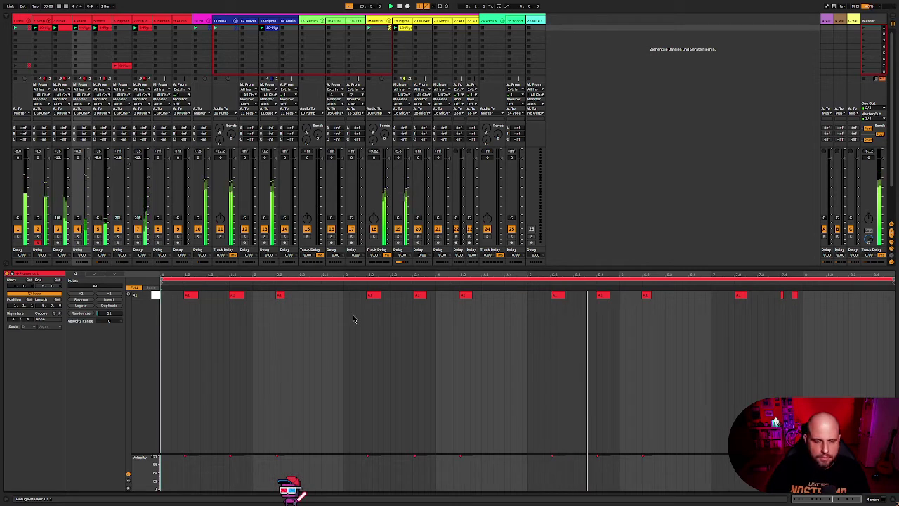
{"action": "left_click", "coordinate": [279, 295]}
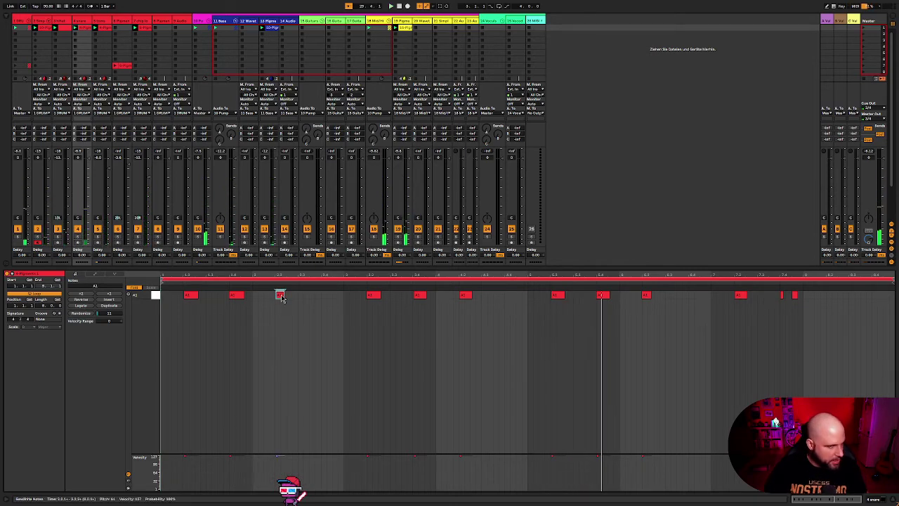
{"action": "left_click_drag", "start_coordinate": [302, 297], "coordinate": [329, 298]}
{"action": "left_click", "coordinate": [384, 340]}
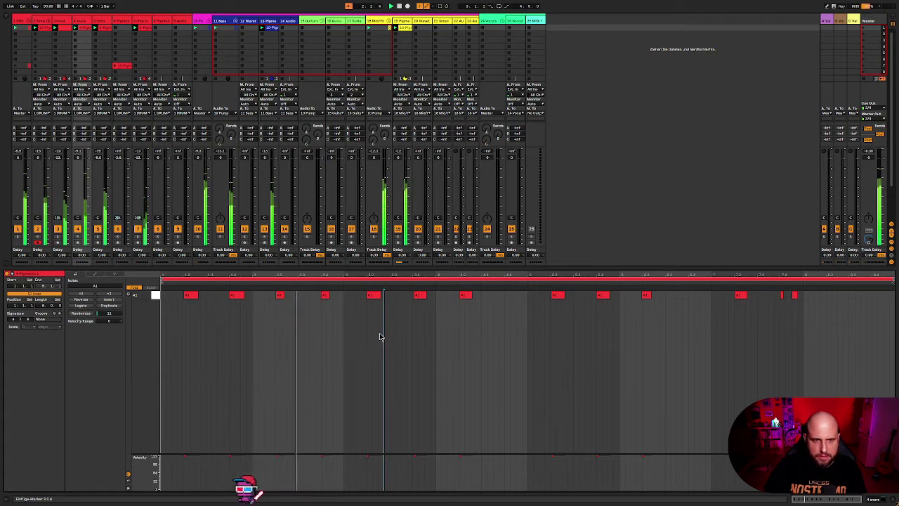
Step: Copy the snare notes on beats 4.2 and 6.2 to beats 4.4 and 6.4, play the clip, and hide the editor
{"action": "left_click", "coordinate": [467, 296]}
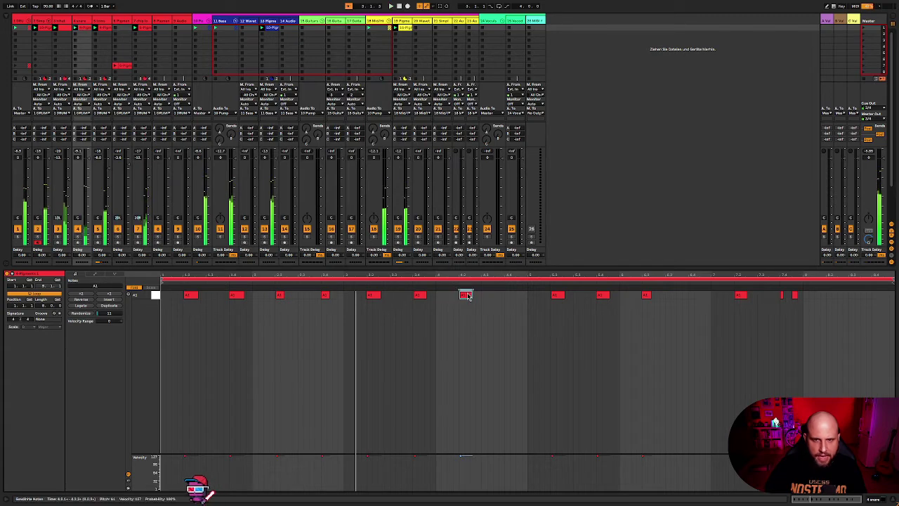
{"action": "left_click_drag", "start_coordinate": [467, 296], "coordinate": [514, 295]}
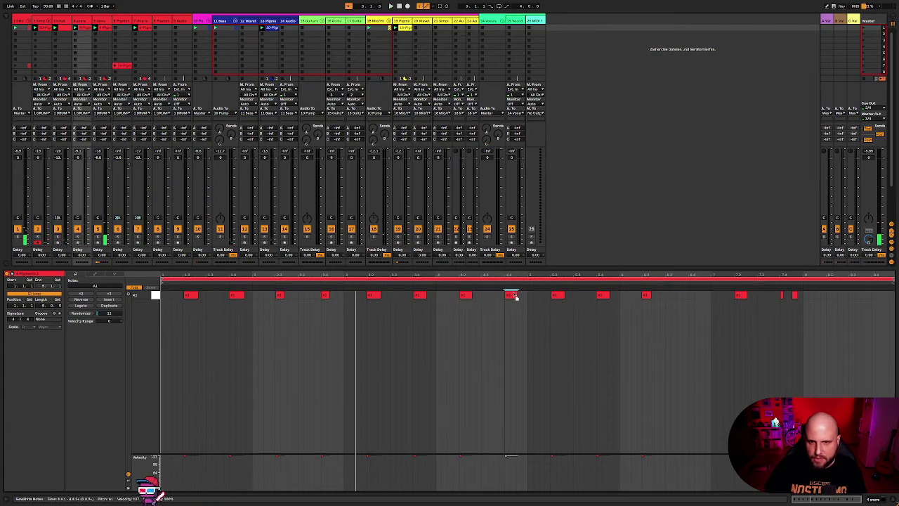
{"action": "left_click_drag", "start_coordinate": [646, 295], "coordinate": [694, 296]}
{"action": "key", "text": "space"}
{"action": "left_click", "coordinate": [803, 309]}
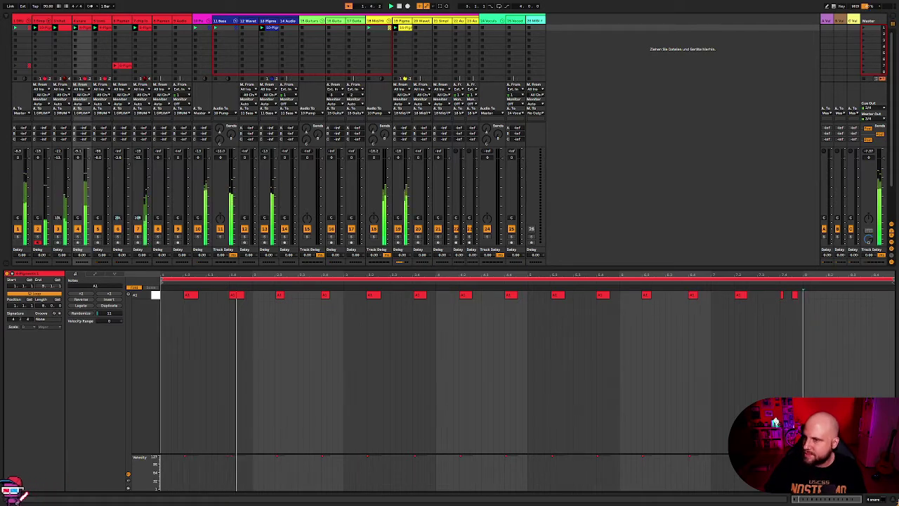
{"action": "key", "text": "super+alt+l"}
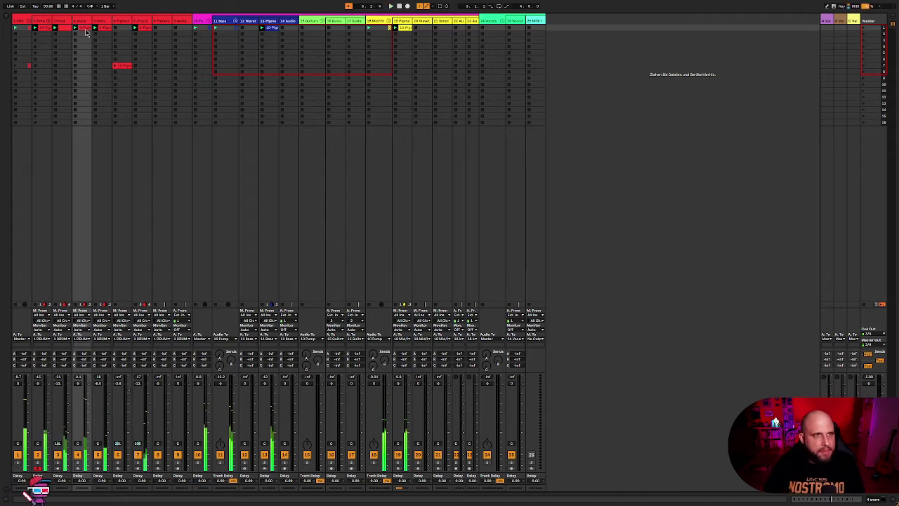
Step: Check the sequencer of the hihat track's Pigments instrument, and close the plug-in
{"action": "double_click", "coordinate": [58, 21]}
{"action": "left_click", "coordinate": [24, 428]}
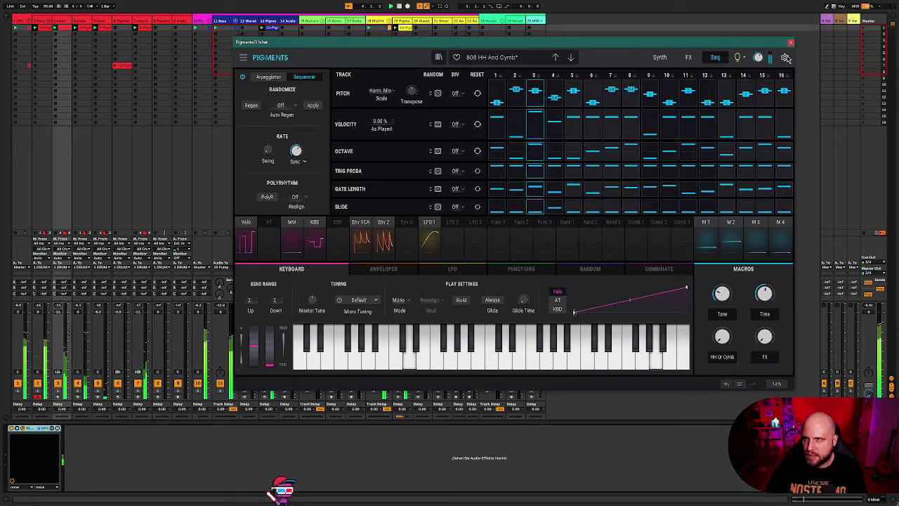
{"action": "key", "text": "super+alt+p"}
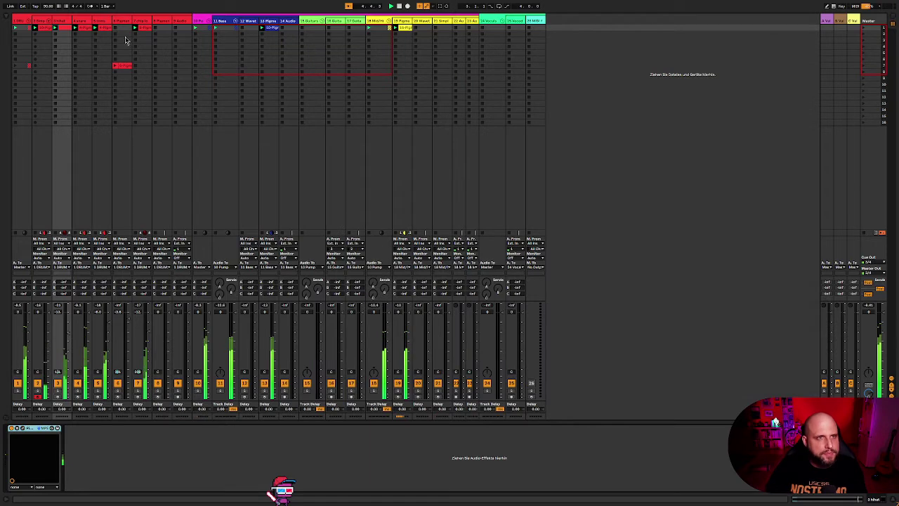
Step: Select the chip loop track and widen its mixer column slightly
{"action": "left_click", "coordinate": [143, 23]}
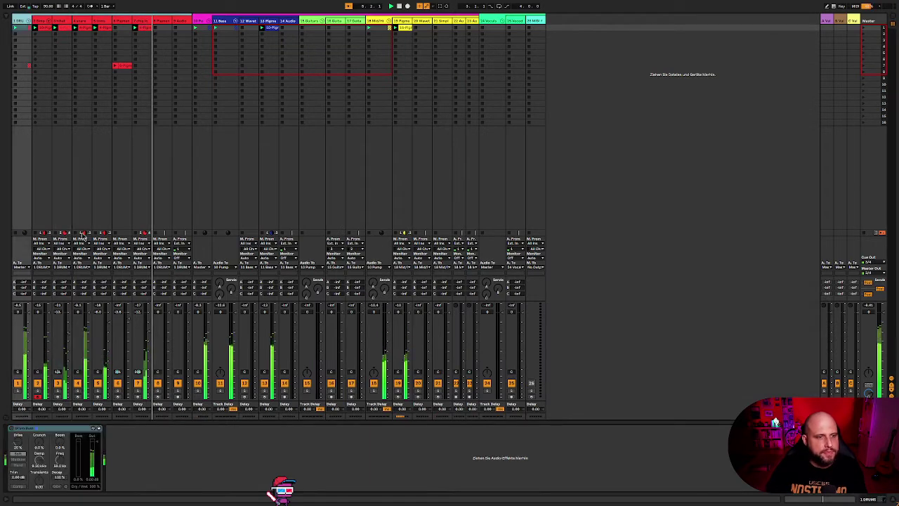
{"action": "left_click", "coordinate": [143, 23]}
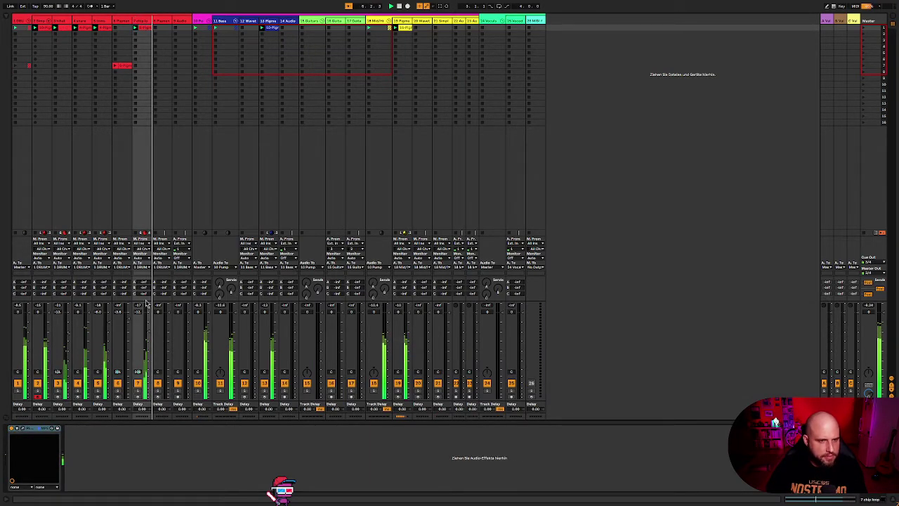
{"action": "left_click", "coordinate": [162, 22]}
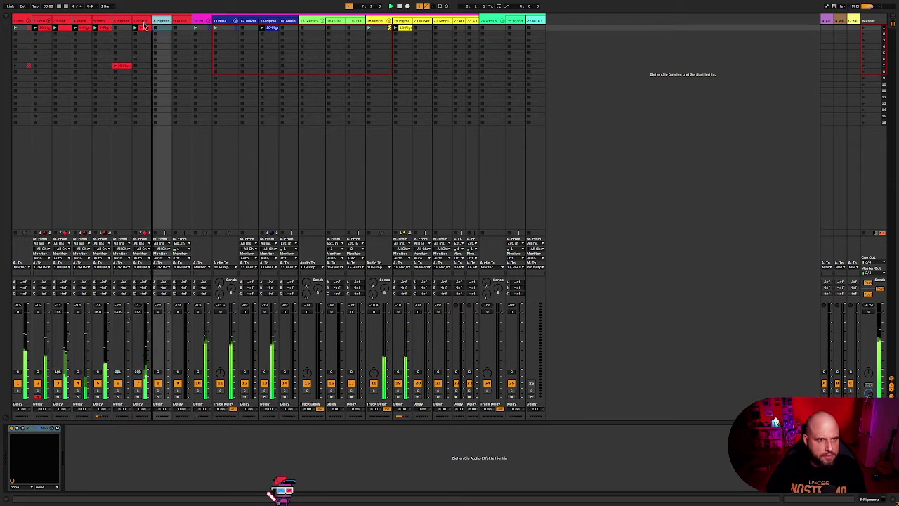
{"action": "left_click", "coordinate": [144, 26]}
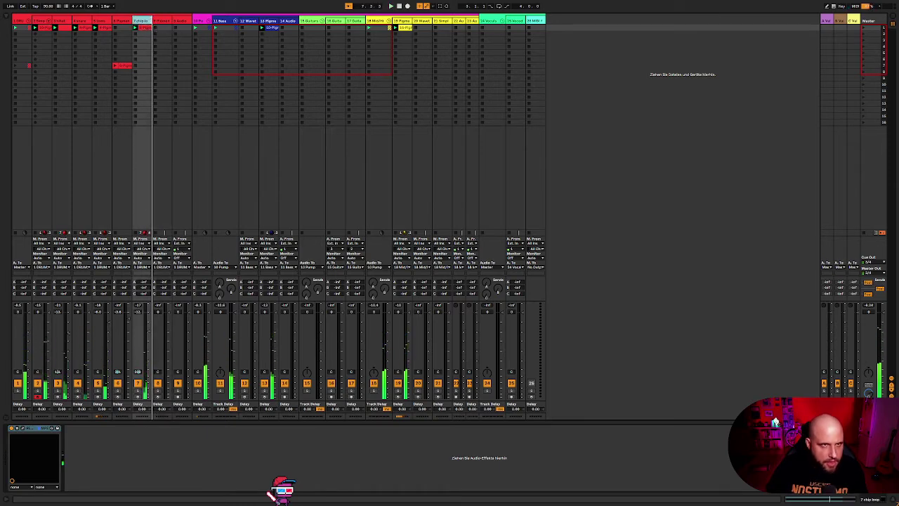
{"action": "left_click_drag", "start_coordinate": [151, 21], "coordinate": [191, 21]}
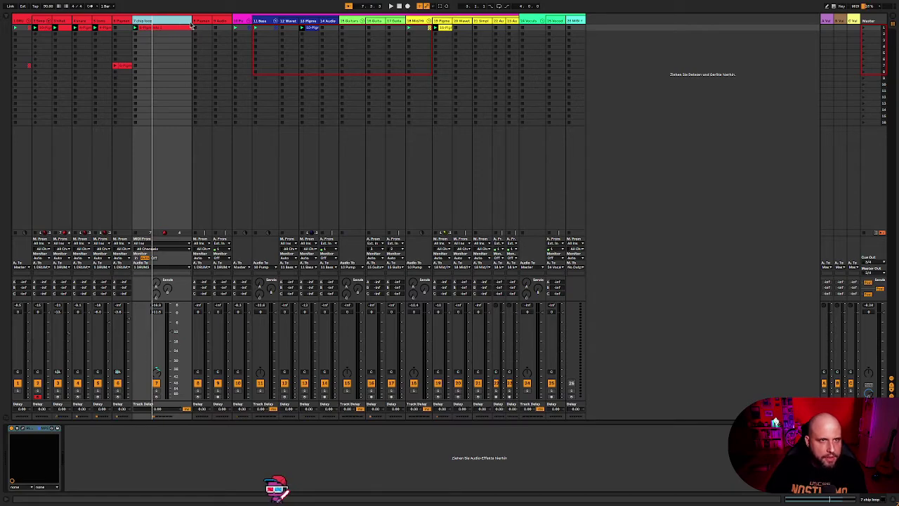
{"action": "left_click_drag", "start_coordinate": [191, 26], "coordinate": [156, 31]}
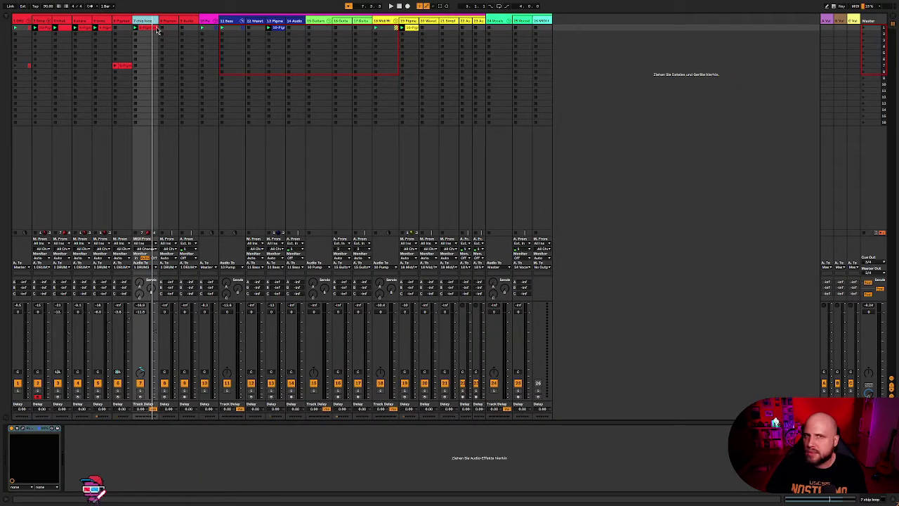
Step: Solo the chip loop track during playback, adjust its Pigments Toy Piano, FX and Time macros, and set Timbre to about 0.408
{"action": "key", "text": "space"}
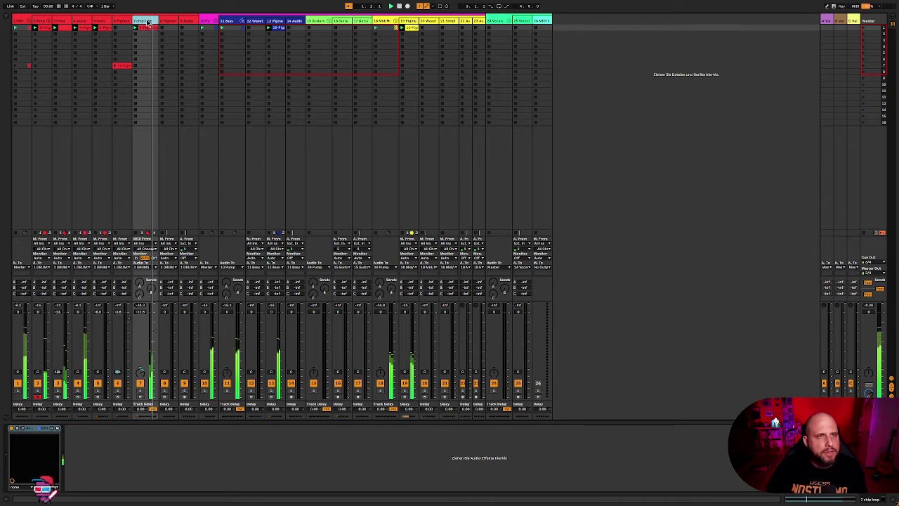
{"action": "key", "text": "ctrl+alt+p"}
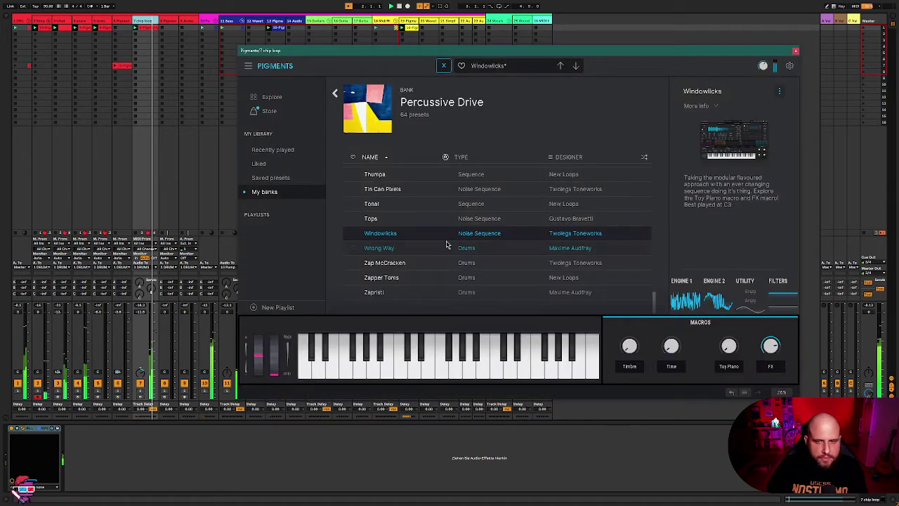
{"action": "left_click", "coordinate": [141, 395]}
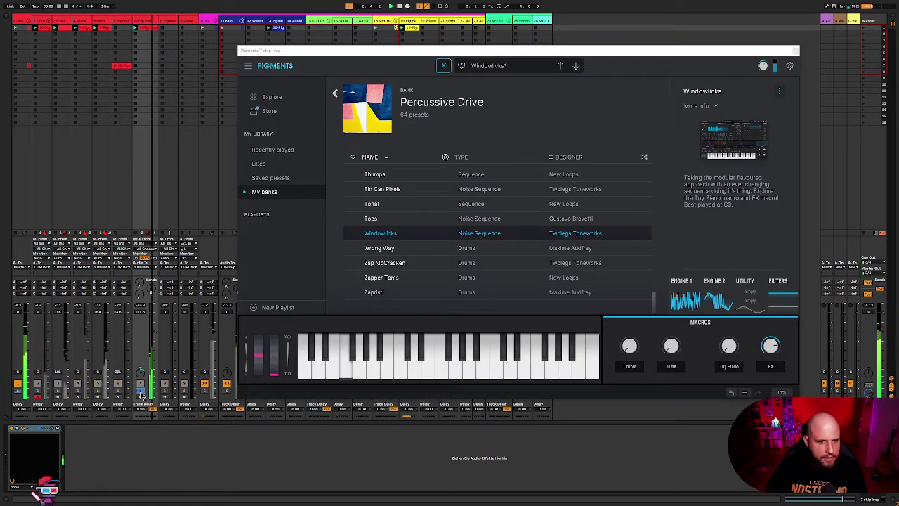
{"action": "left_click", "coordinate": [728, 345]}
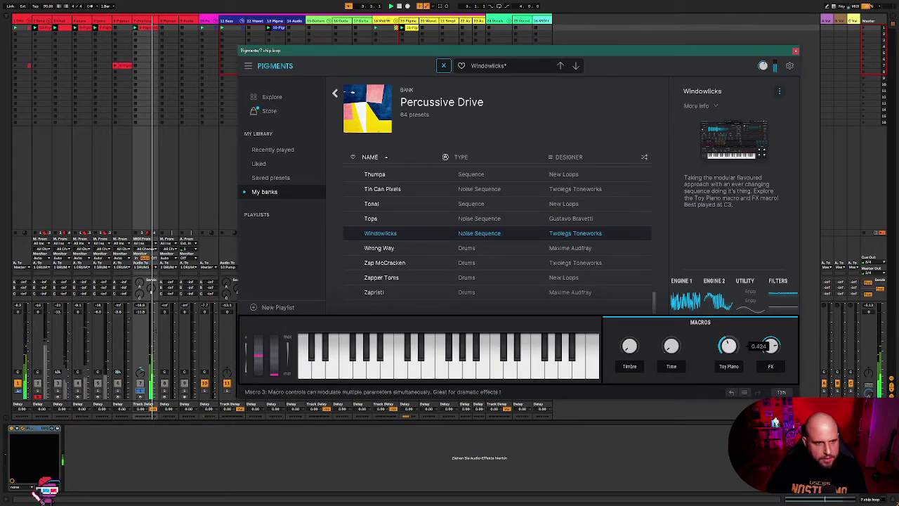
{"action": "left_click_drag", "start_coordinate": [770, 345], "coordinate": [772, 348]}
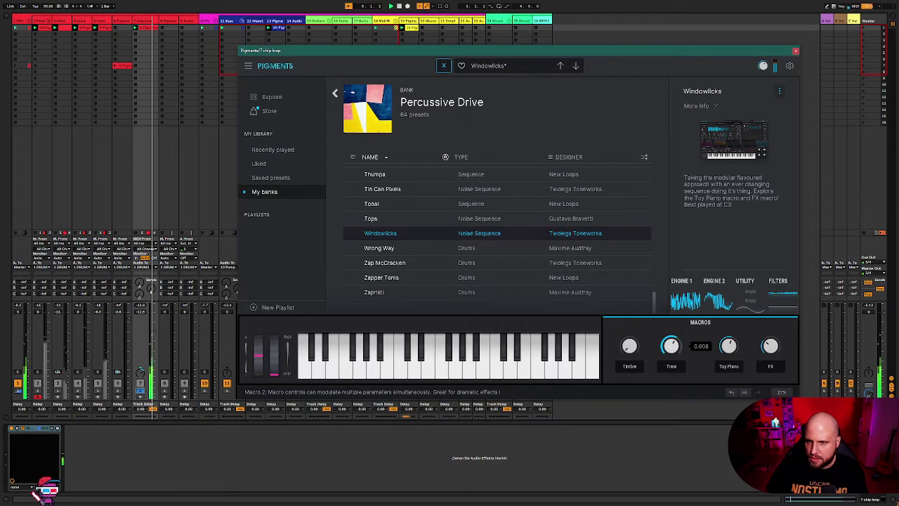
{"action": "left_click_drag", "start_coordinate": [629, 345], "coordinate": [629, 330]}
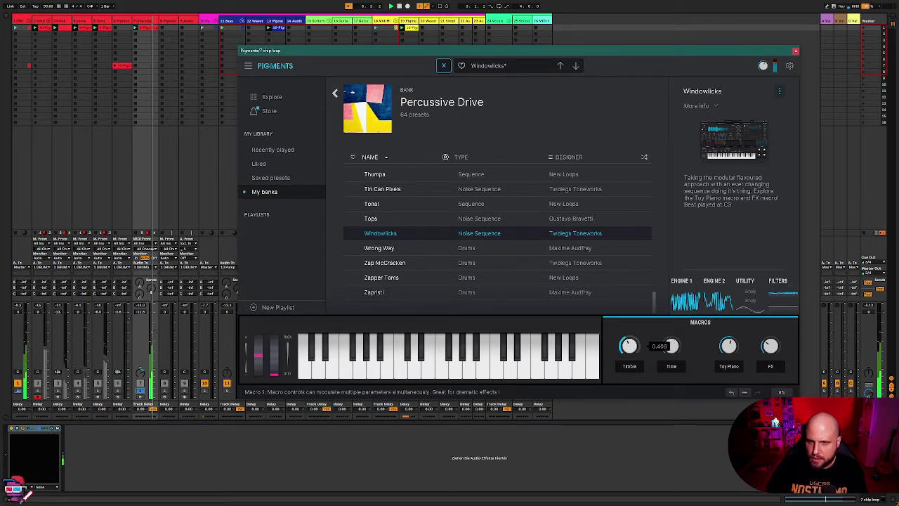
{"action": "left_click", "coordinate": [795, 51]}
Step: Raise the chip loop track's volume to -7.9 dB and unsolo the track
{"action": "left_click_drag", "start_coordinate": [146, 315], "coordinate": [146, 295]}
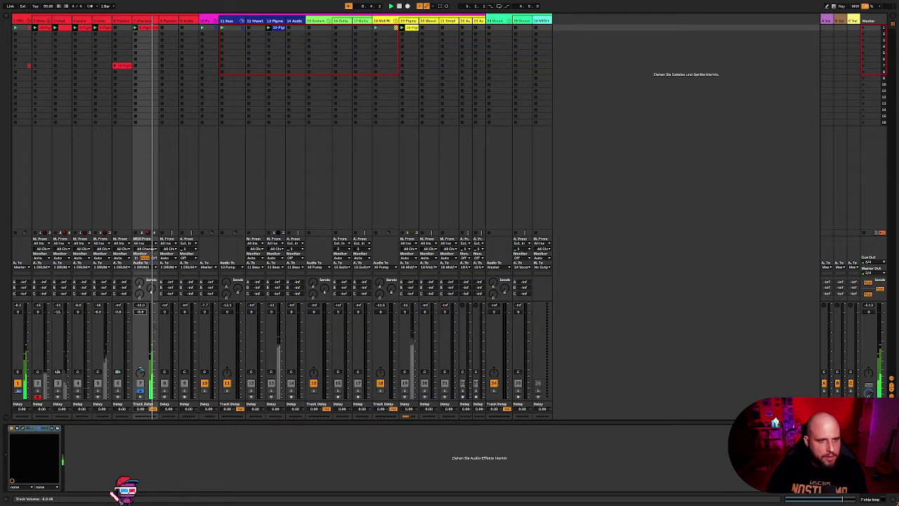
{"action": "left_click", "coordinate": [143, 389]}
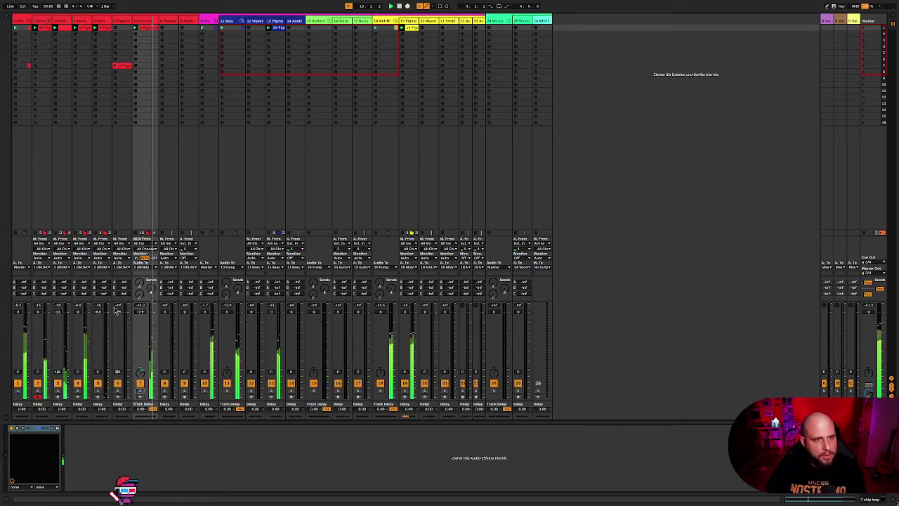
Step: Check the Tone macro in the hihat track's Pigments, close the plug-in, and play back the full mix
{"action": "left_click", "coordinate": [61, 23]}
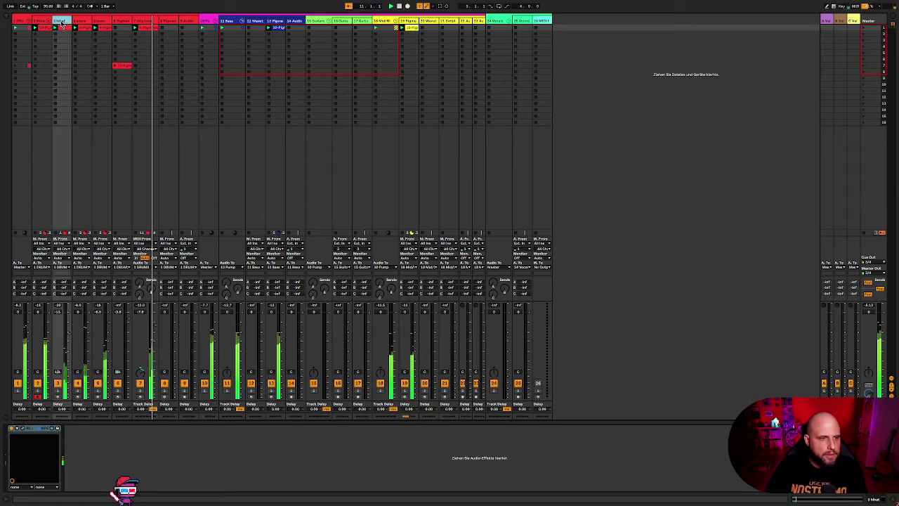
{"action": "left_click", "coordinate": [24, 430]}
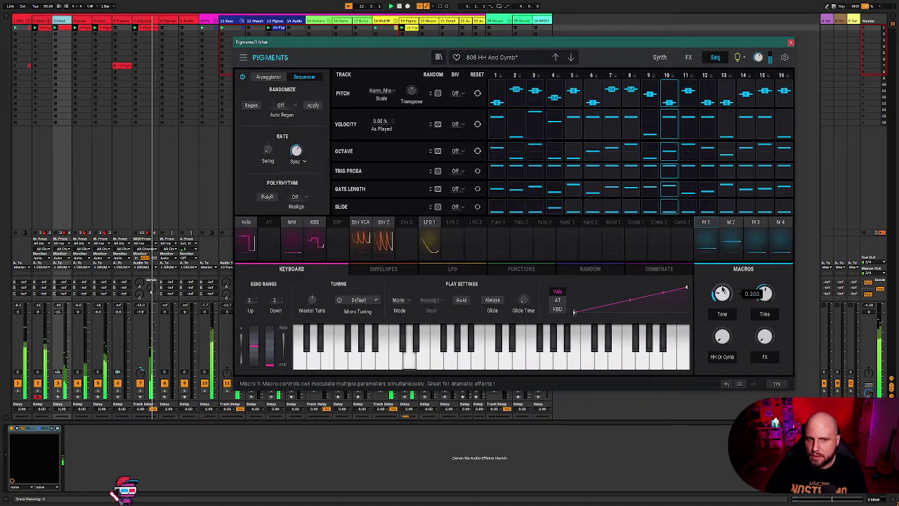
{"action": "left_click", "coordinate": [790, 45]}
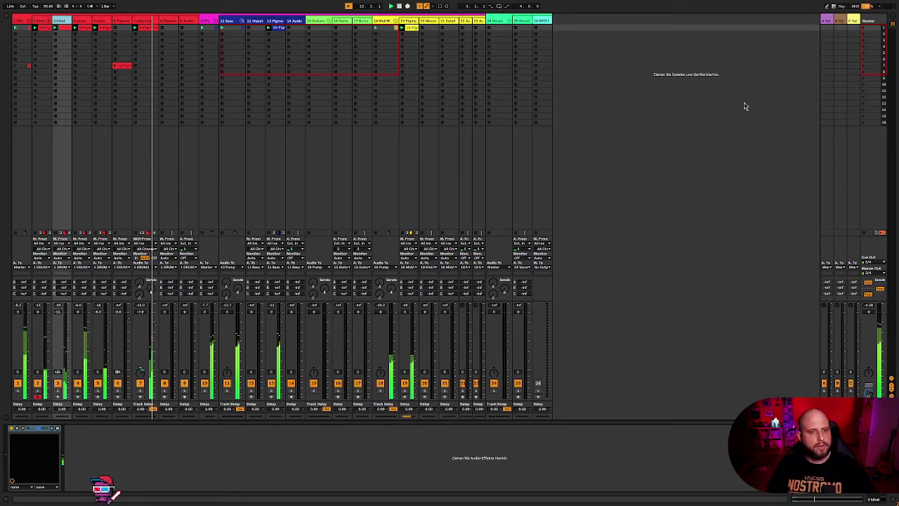
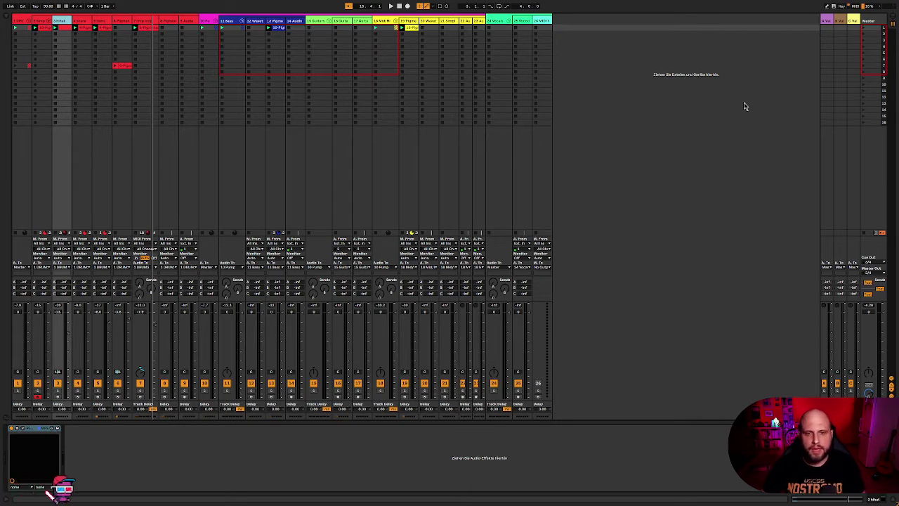
{"action": "key", "text": "space"}
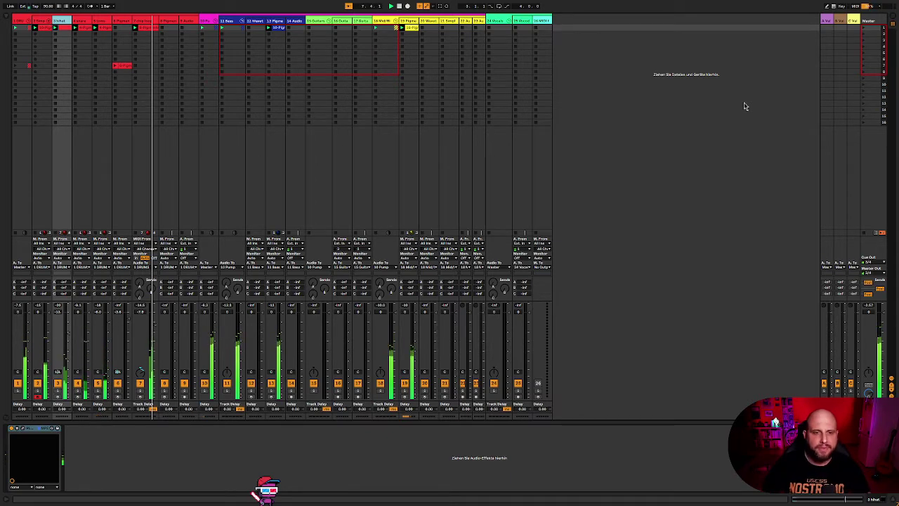
Step: Duplicate the 19 Pigments track, pan the pair to opposite sides, and set the copy's track delay to 22.00
{"action": "left_click", "coordinate": [413, 21]}
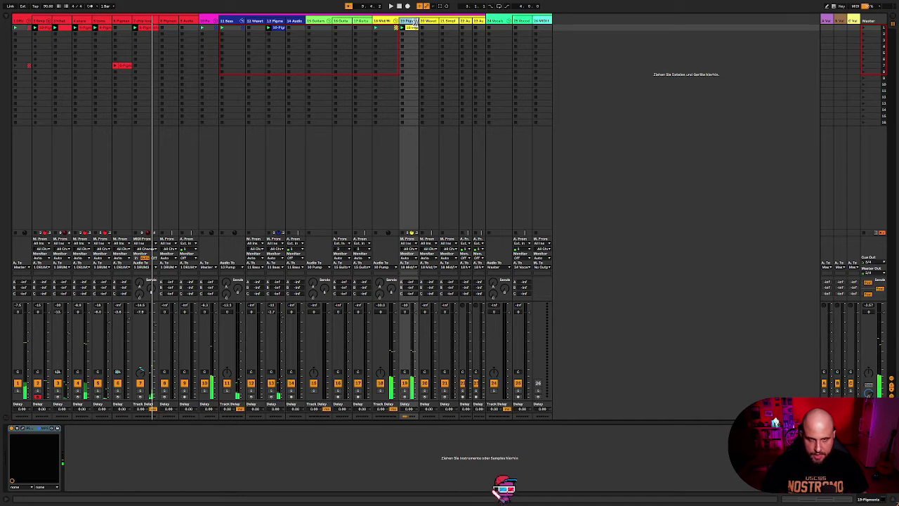
{"action": "key", "text": "super+d"}
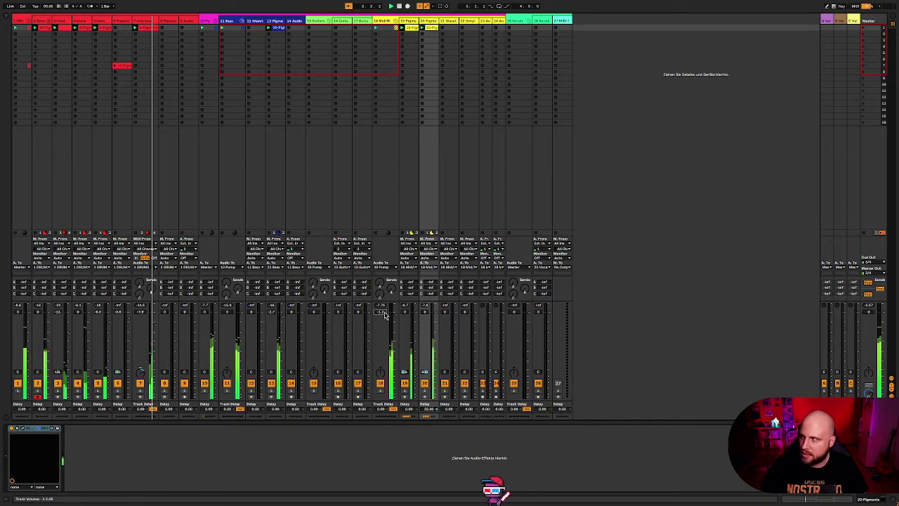
Step: Open ValhallaVintageVerb on return track B and load the Med Ambience preset from the Ambiences category
{"action": "left_click", "coordinate": [840, 21]}
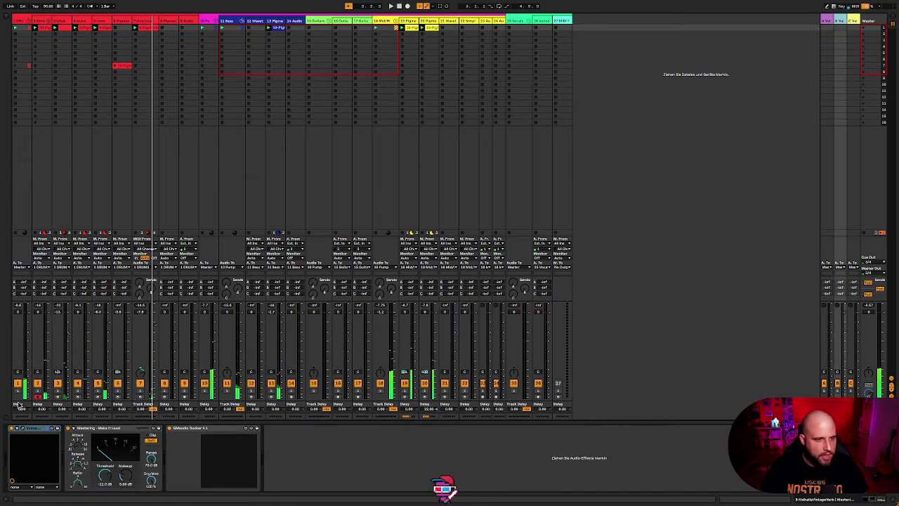
{"action": "left_click", "coordinate": [28, 428]}
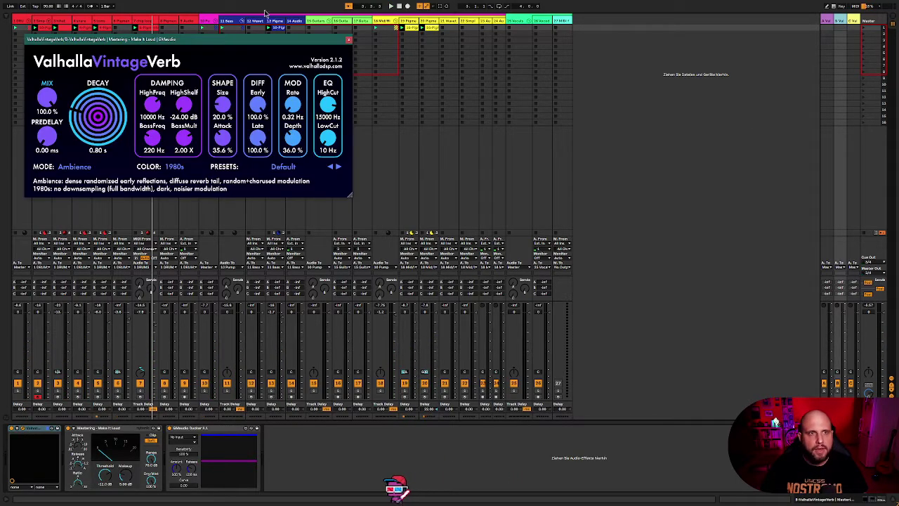
{"action": "left_click_drag", "start_coordinate": [260, 42], "coordinate": [497, 123]}
{"action": "left_click", "coordinate": [521, 246]}
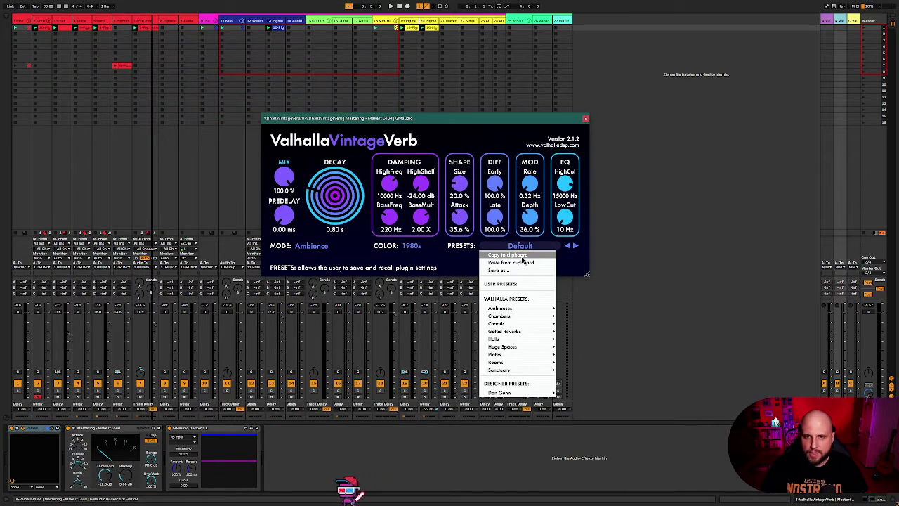
{"action": "mouse_move", "coordinate": [522, 311]}
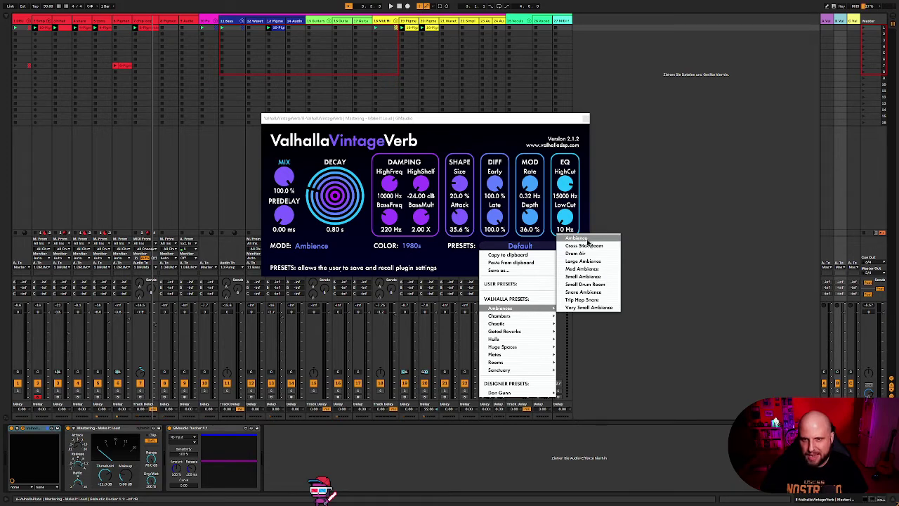
{"action": "left_click", "coordinate": [584, 268]}
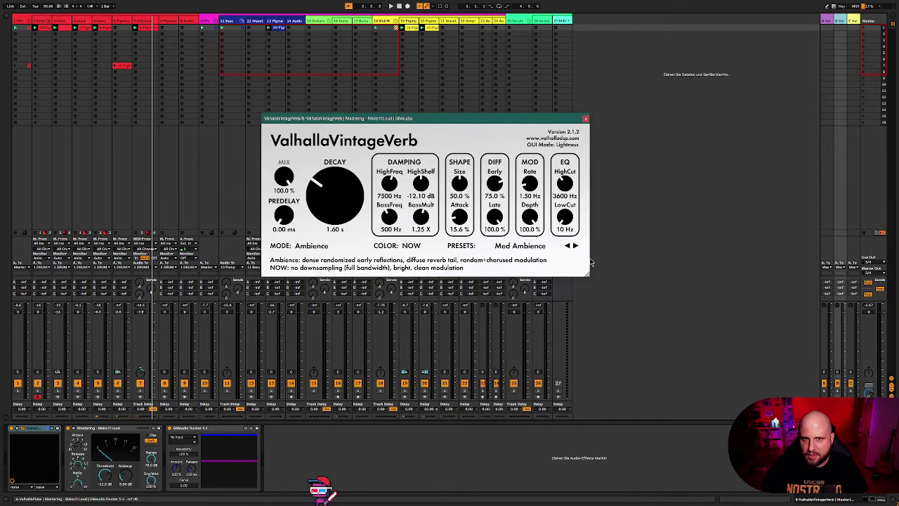
Step: Try the Large Ambience preset in ValhallaVintageVerb and return to Med Ambience
{"action": "left_click", "coordinate": [528, 247]}
{"action": "mouse_move", "coordinate": [509, 311]}
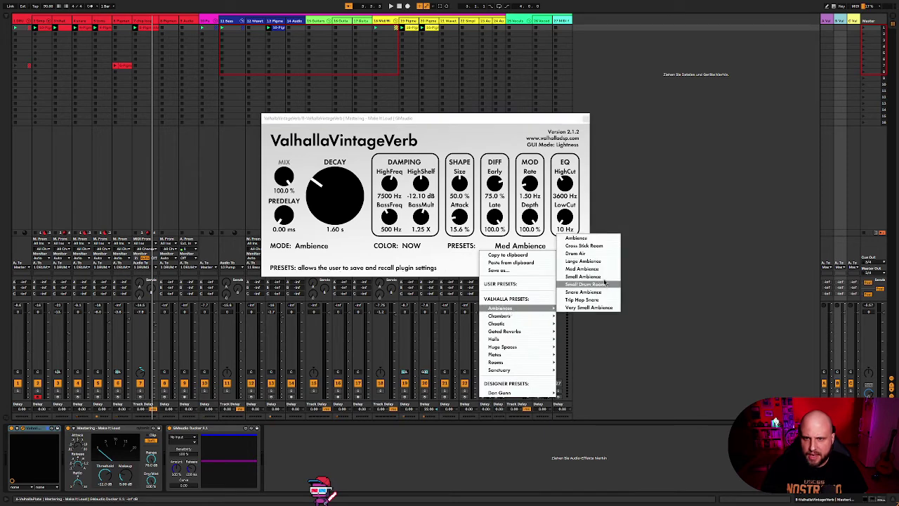
{"action": "left_click", "coordinate": [583, 261]}
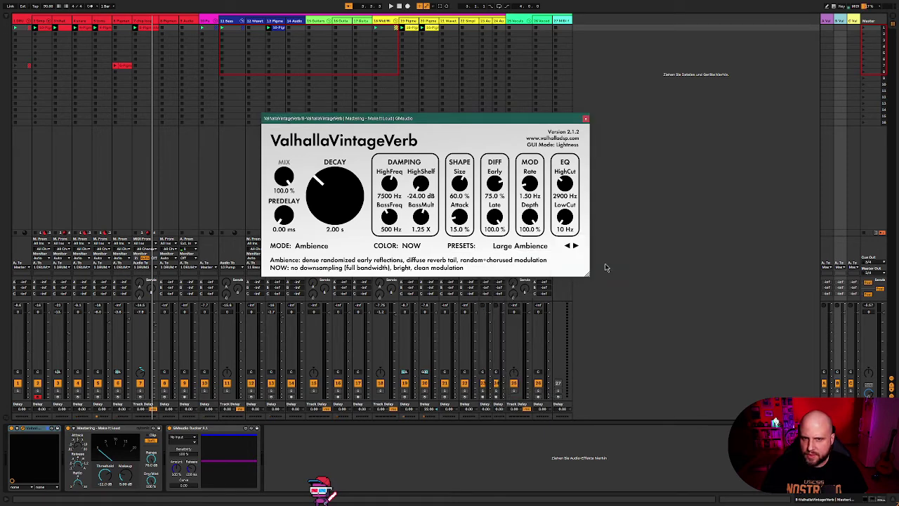
{"action": "left_click", "coordinate": [518, 246]}
{"action": "mouse_move", "coordinate": [520, 309]}
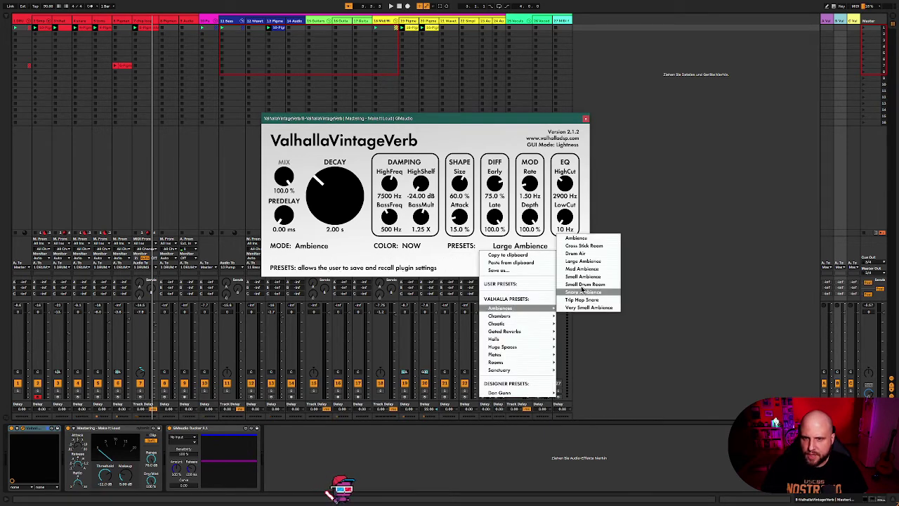
{"action": "left_click", "coordinate": [588, 269]}
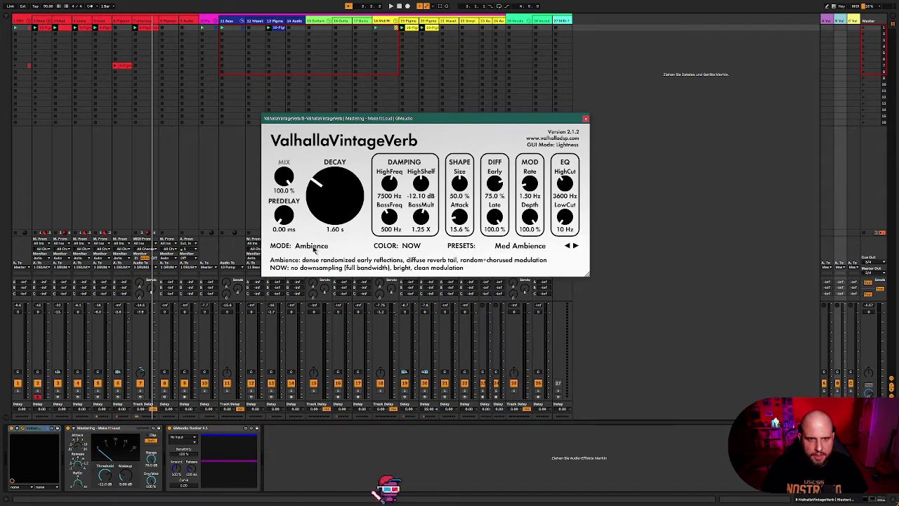
Step: Close the reverb, play back the mix, raise group 18's send to return B, and lower the group's volume to -6.4 dB
{"action": "left_click", "coordinate": [585, 118]}
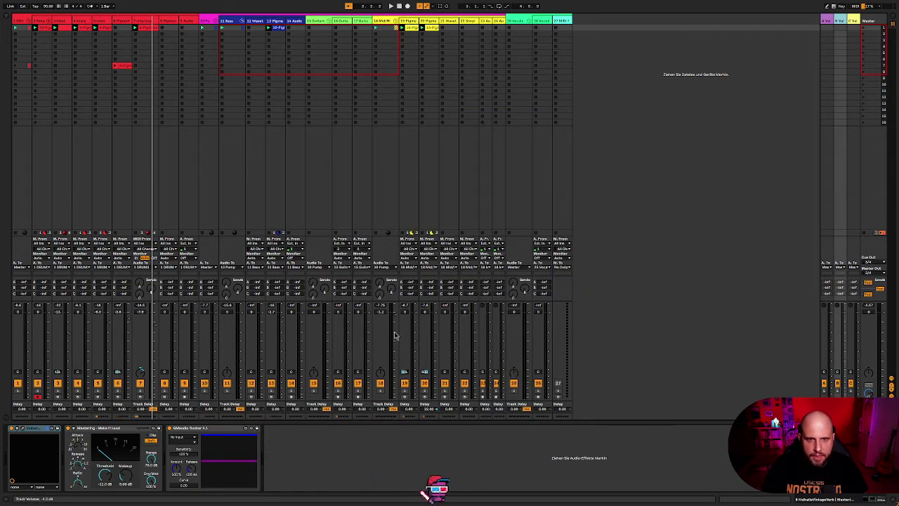
{"action": "key", "text": "space"}
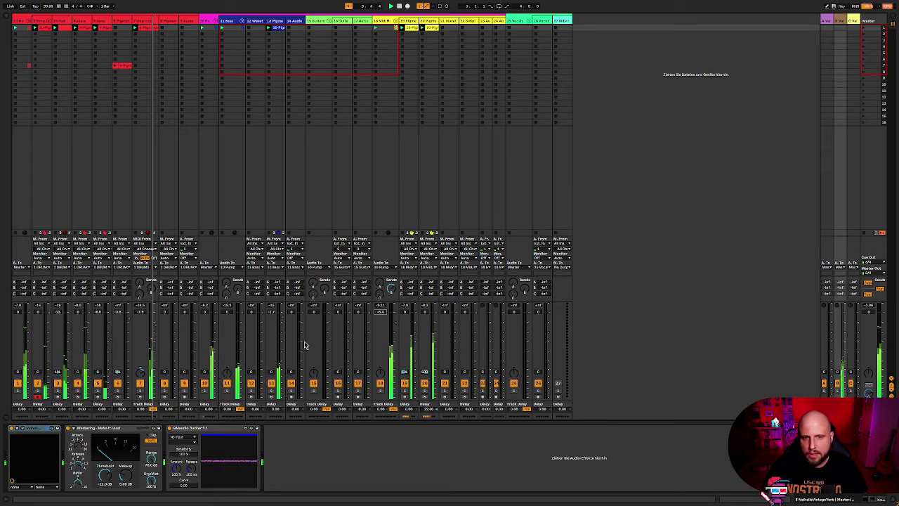
Step: Check the Filter 1 resonance in the 19 Pigments synth during playback and close the plug-in
{"action": "left_click", "coordinate": [410, 21]}
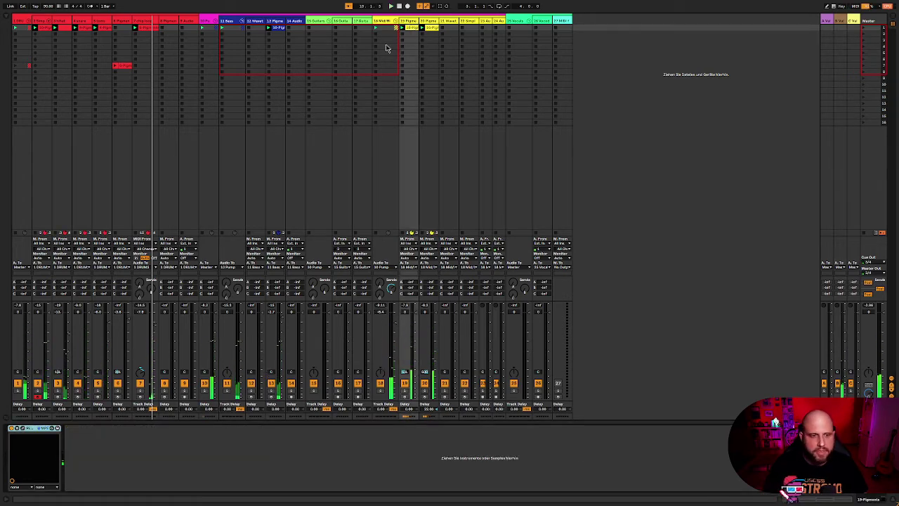
{"action": "left_click", "coordinate": [23, 429]}
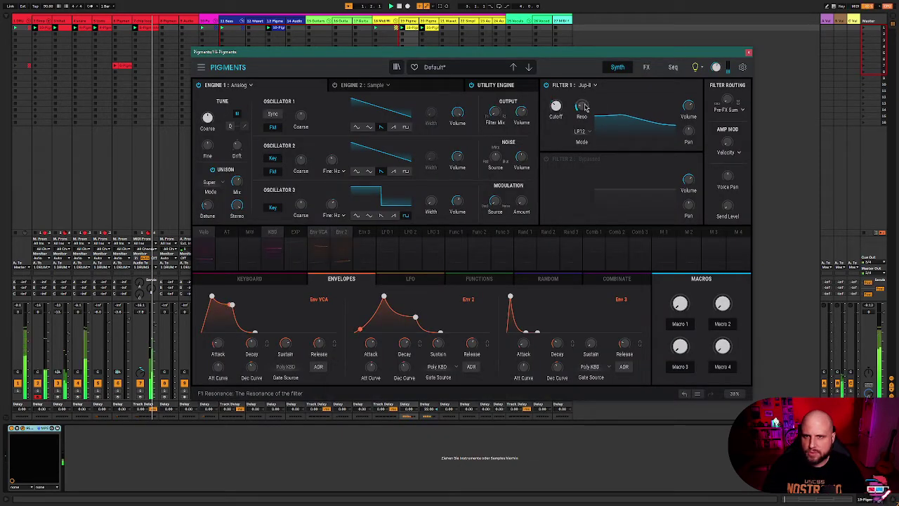
{"action": "left_click", "coordinate": [749, 54]}
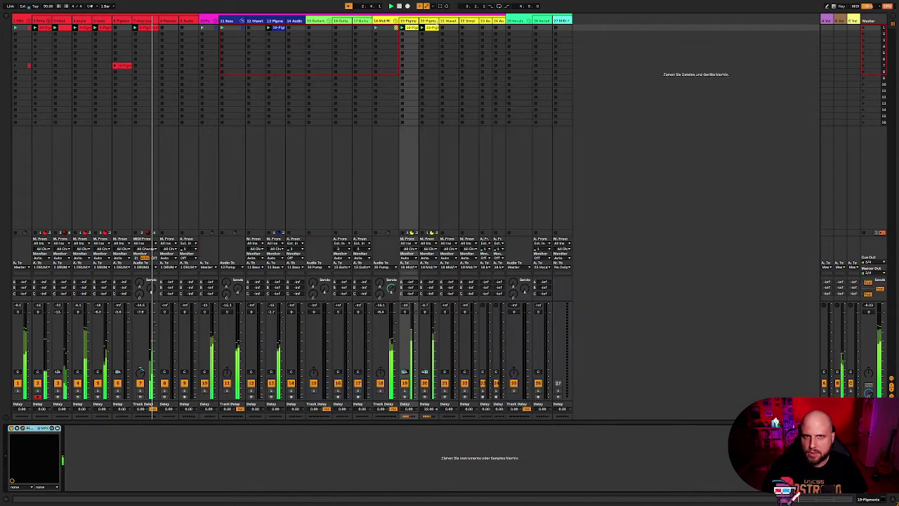
Step: In 20 Pigments, modulate Oscillator 3's width with LFO 3 by 0.09, adjust LFO 3's rate, and close the plug-in
{"action": "left_click", "coordinate": [21, 431]}
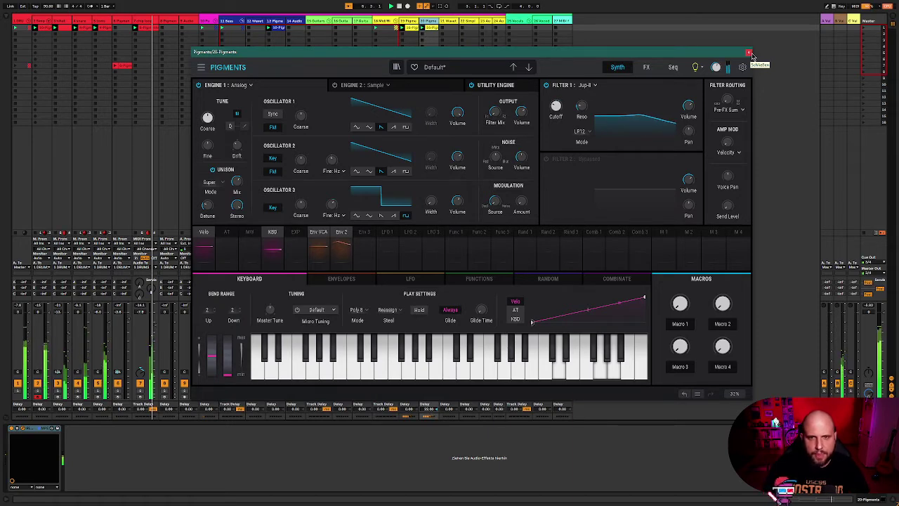
{"action": "left_click", "coordinate": [430, 201]}
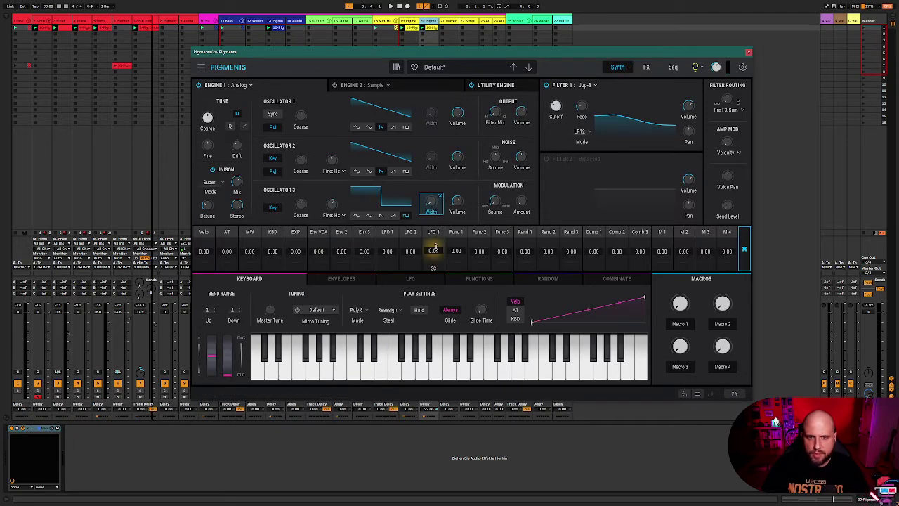
{"action": "left_click", "coordinate": [434, 232]}
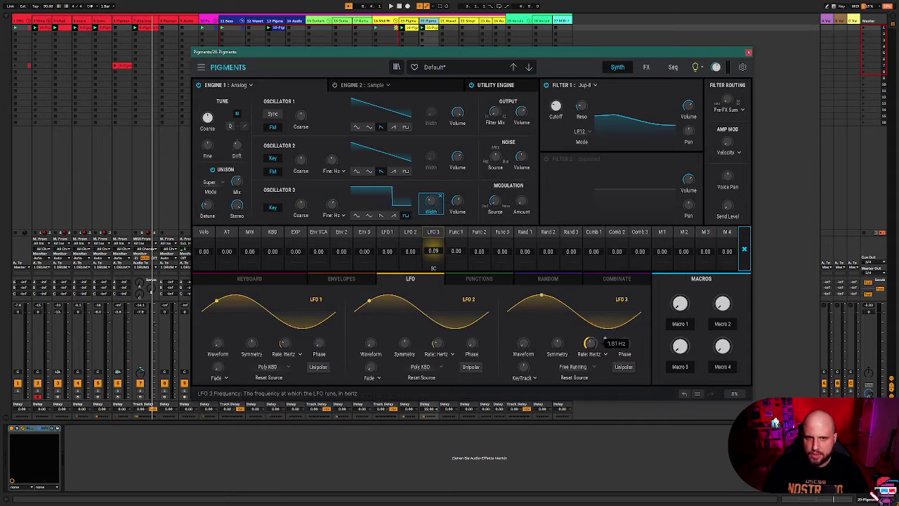
{"action": "left_click_drag", "start_coordinate": [603, 338], "coordinate": [597, 362]}
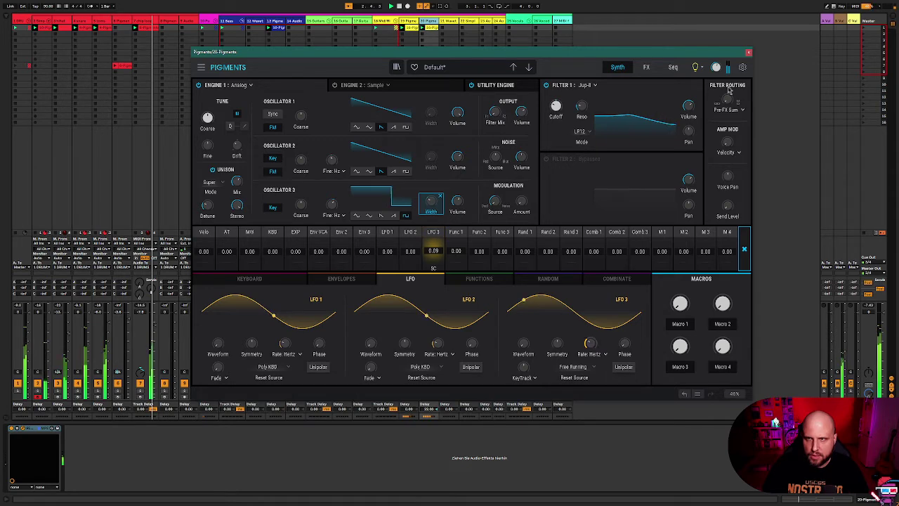
{"action": "key", "text": "super+alt+p"}
Step: In 19 Pigments, modulate Oscillator 3's width with LFO 3 by 0.14, close the plug-in, and raise group 18's volume
{"action": "left_click", "coordinate": [414, 22]}
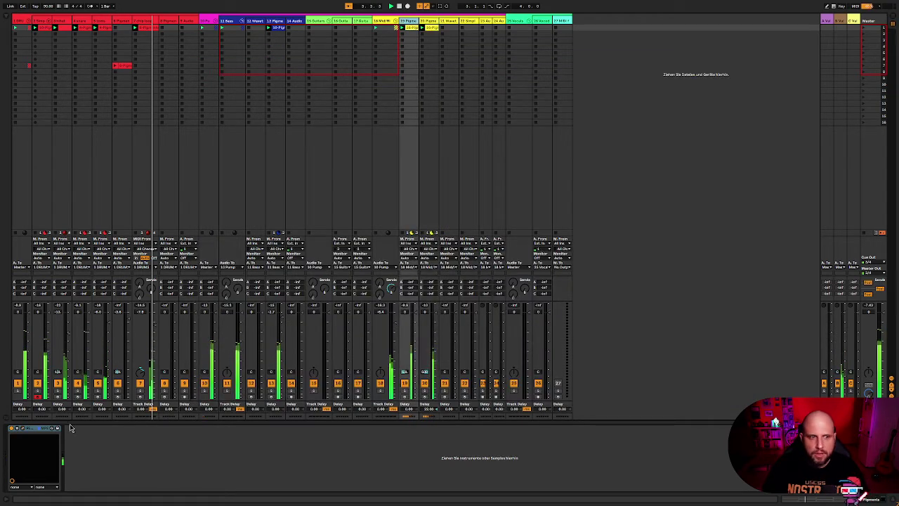
{"action": "left_click", "coordinate": [47, 428]}
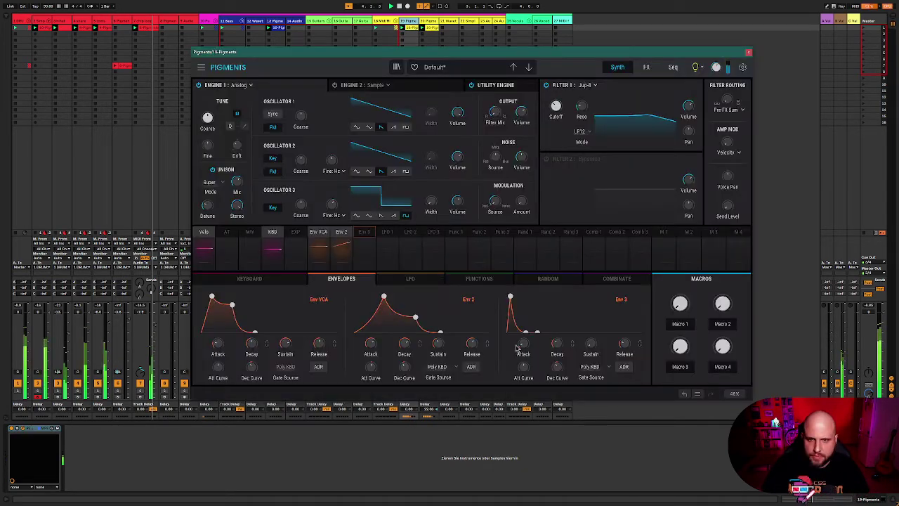
{"action": "left_click", "coordinate": [441, 202]}
{"action": "left_click_drag", "start_coordinate": [434, 250], "coordinate": [431, 271]}
{"action": "left_click", "coordinate": [425, 278]}
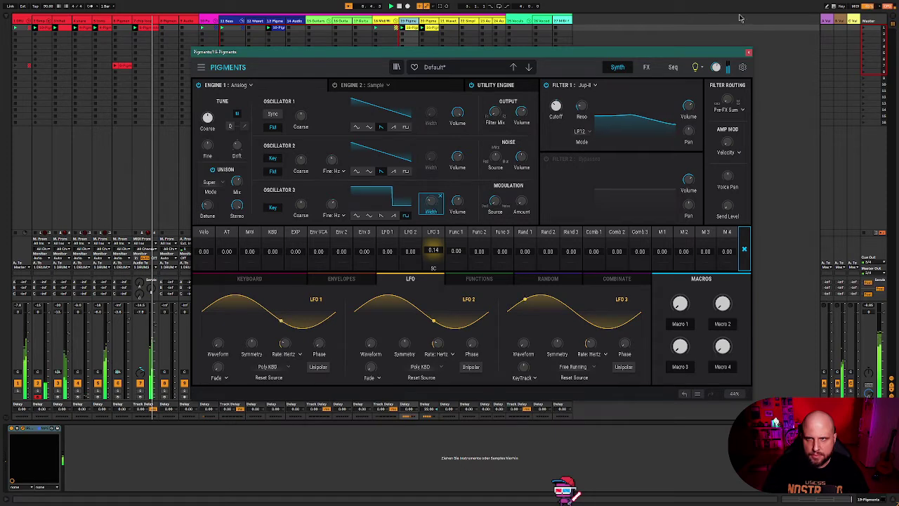
{"action": "left_click", "coordinate": [747, 54]}
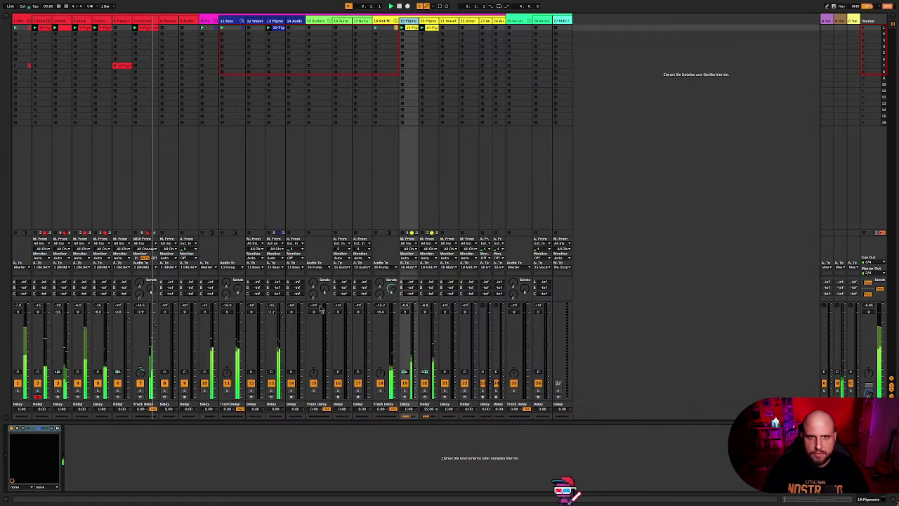
{"action": "left_click", "coordinate": [382, 392]}
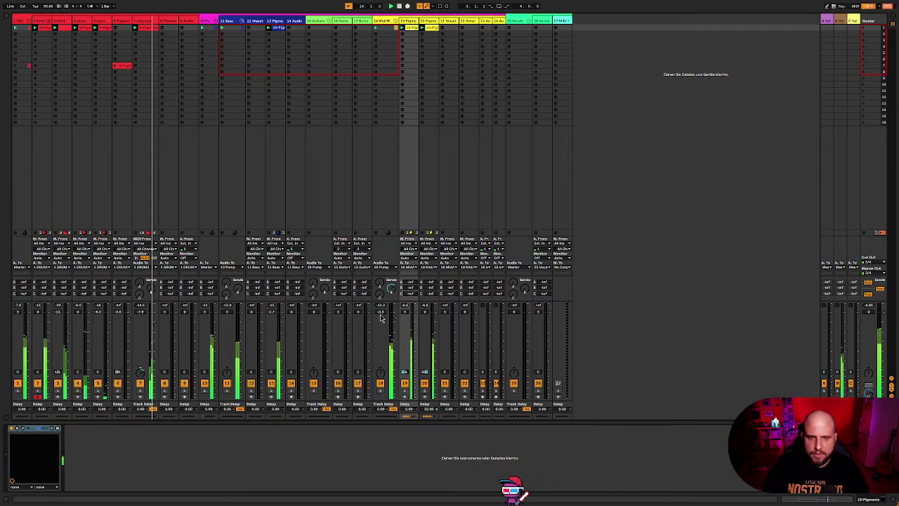
Step: Transpose all chord notes in the 19 and 20 Pigments clips down one octave
{"action": "double_click", "coordinate": [411, 28]}
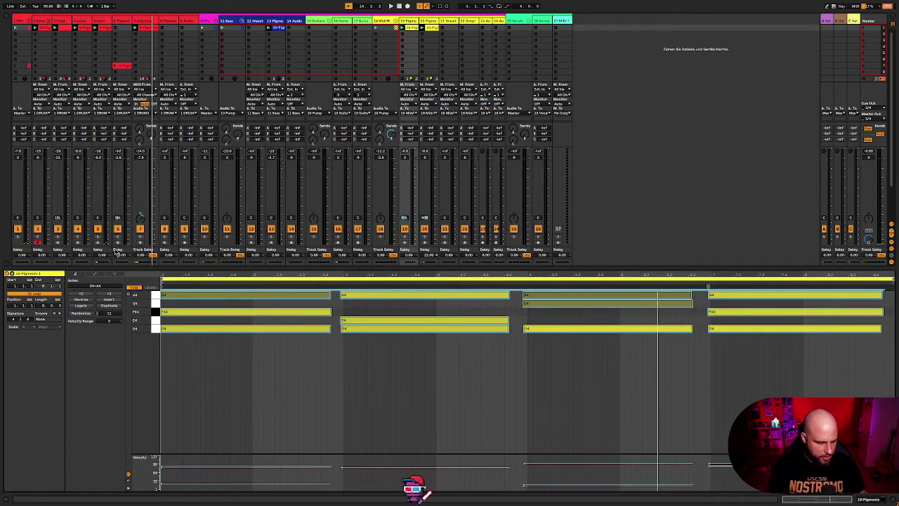
{"action": "key", "text": "shift+Down"}
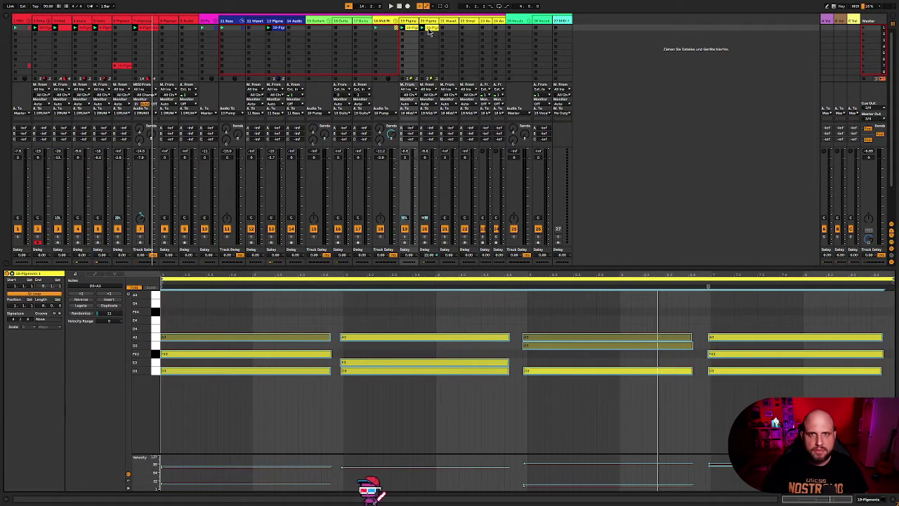
{"action": "key", "text": "shift+Up"}
{"action": "left_click_drag", "start_coordinate": [777, 345], "coordinate": [160, 288]}
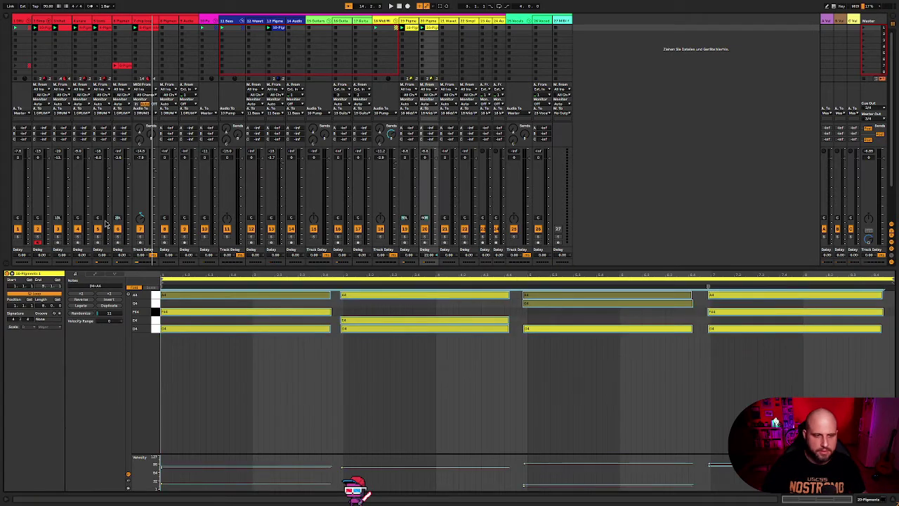
{"action": "key", "text": "shift+Down"}
Step: Play back the mix with the lowered chords and fine-tune group 18's volume
{"action": "key", "text": "space"}
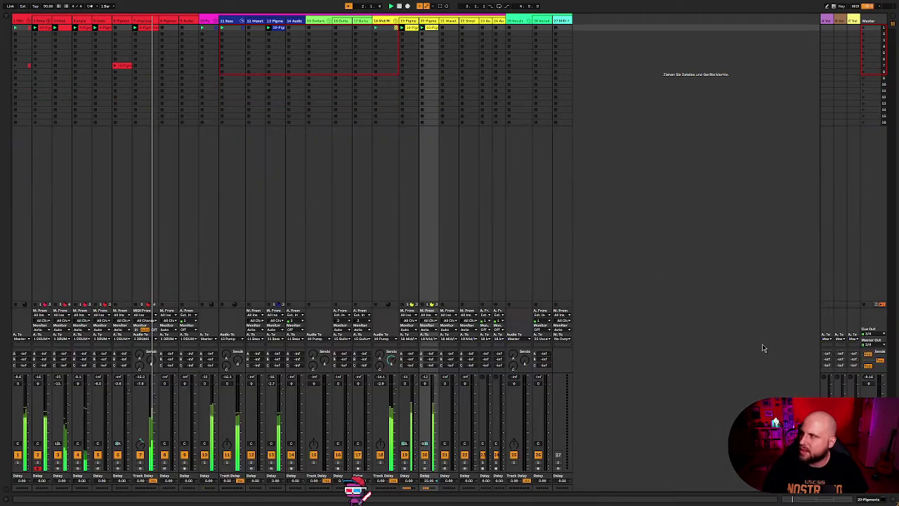
{"action": "key", "text": "super+alt+l"}
{"action": "left_click_drag", "start_coordinate": [380, 382], "coordinate": [380, 370]}
Step: Open ValhallaDelay on return track C, load the eighth-note echo preset LoFi-A Little Edgy, and move the plug-in window clear of the mixer tracks
{"action": "key", "text": "super+alt+l"}
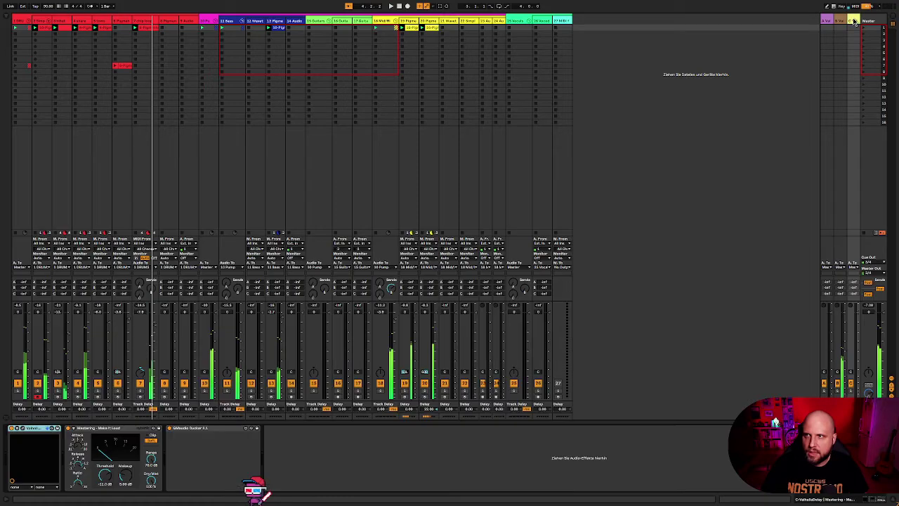
{"action": "left_click", "coordinate": [25, 428]}
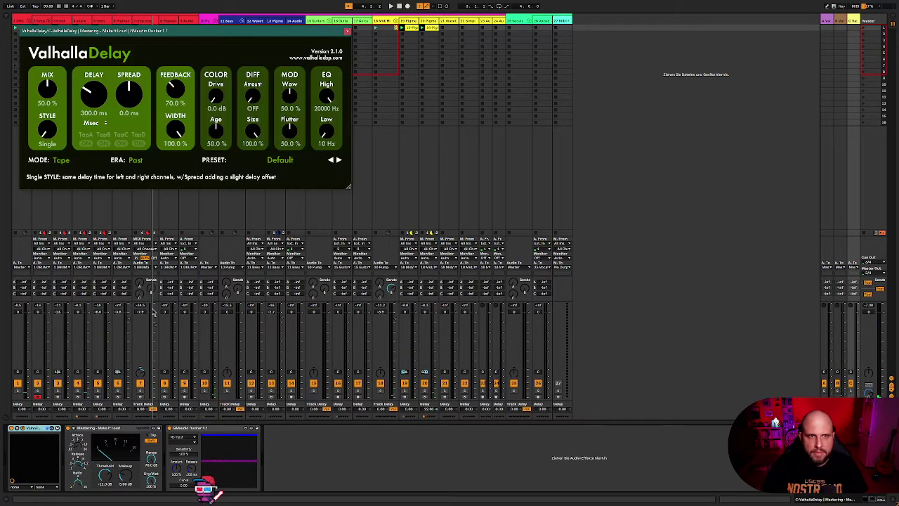
{"action": "left_click_drag", "start_coordinate": [275, 32], "coordinate": [492, 67]}
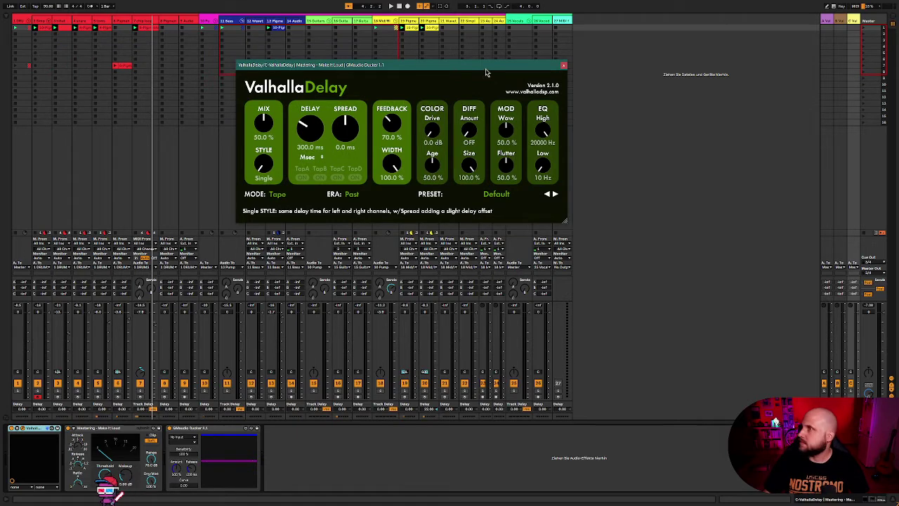
{"action": "left_click", "coordinate": [496, 194]}
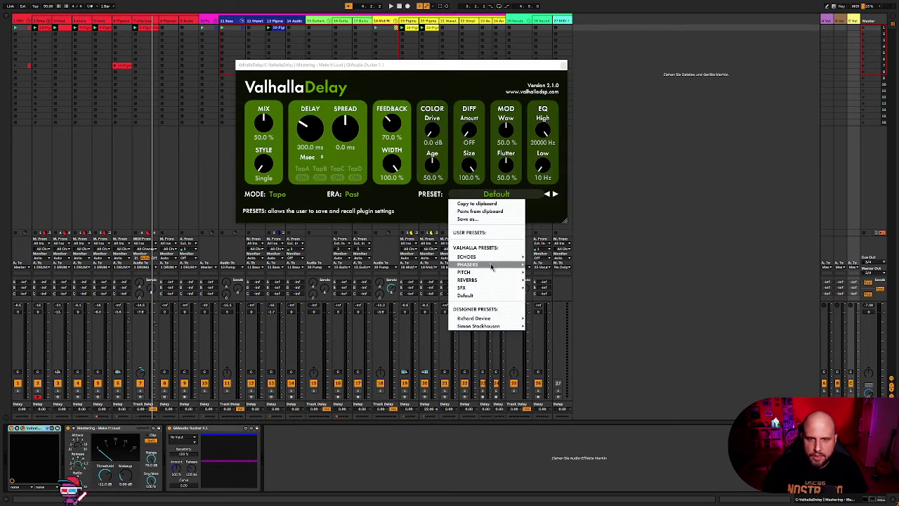
{"action": "mouse_move", "coordinate": [486, 259]}
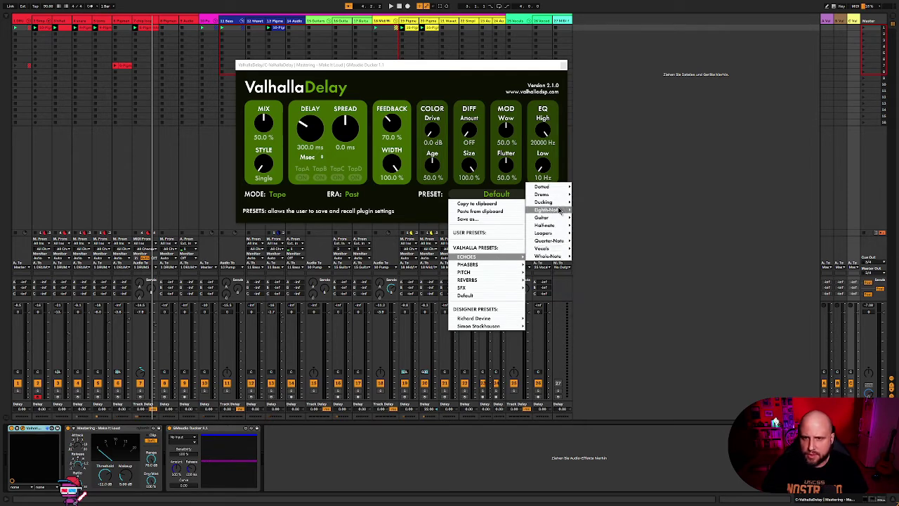
{"action": "mouse_move", "coordinate": [554, 214]}
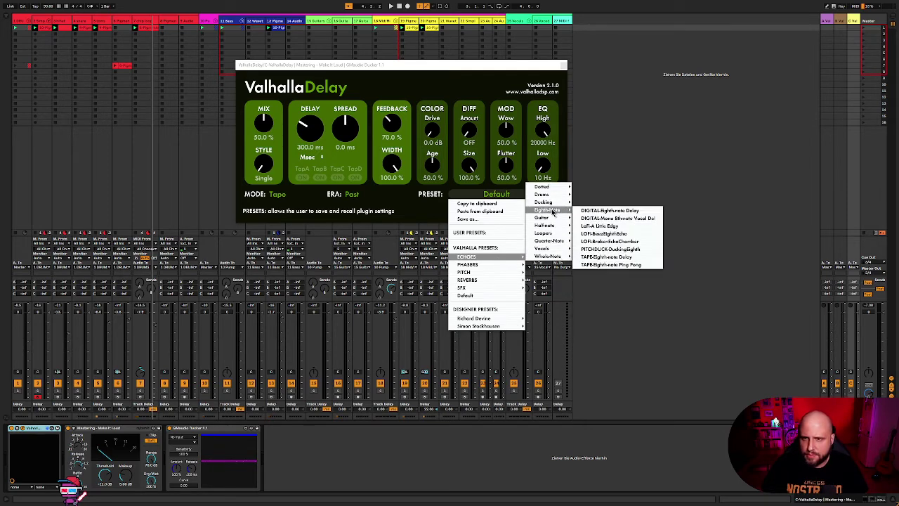
{"action": "left_click", "coordinate": [653, 230]}
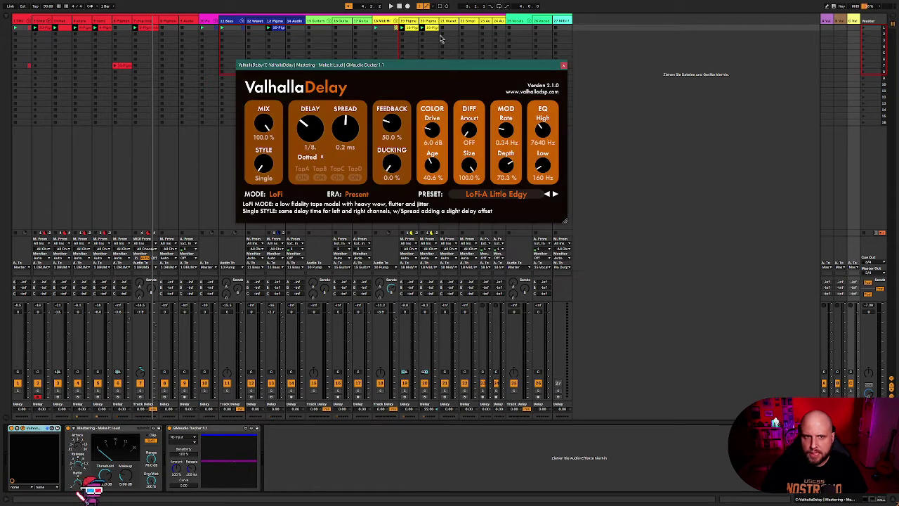
{"action": "left_click_drag", "start_coordinate": [461, 69], "coordinate": [644, 65]}
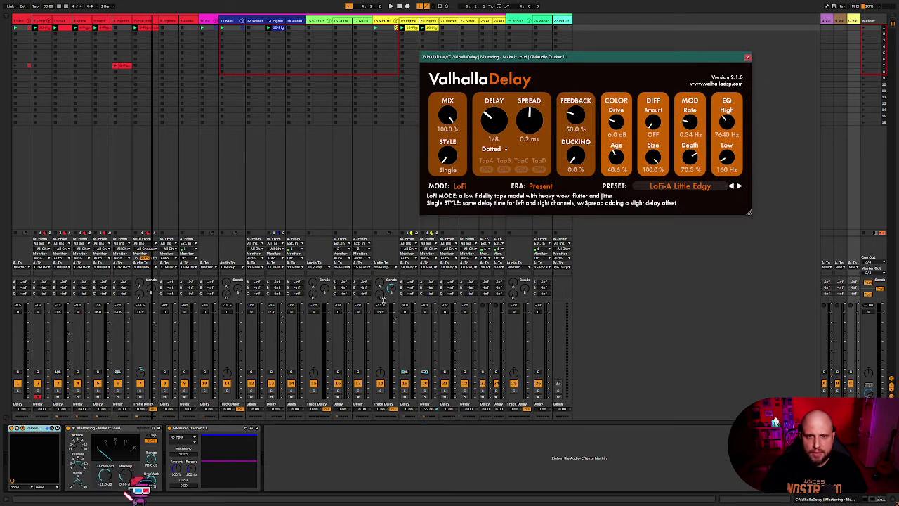
Step: During playback, send group 18 to the delay on return C, trim the group's volume, and close ValhallaDelay
{"action": "key", "text": "space"}
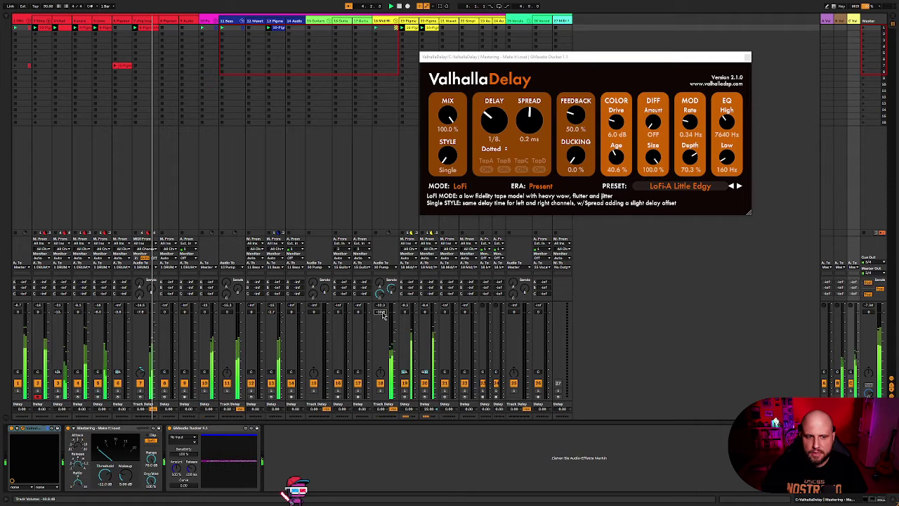
{"action": "left_click", "coordinate": [747, 58]}
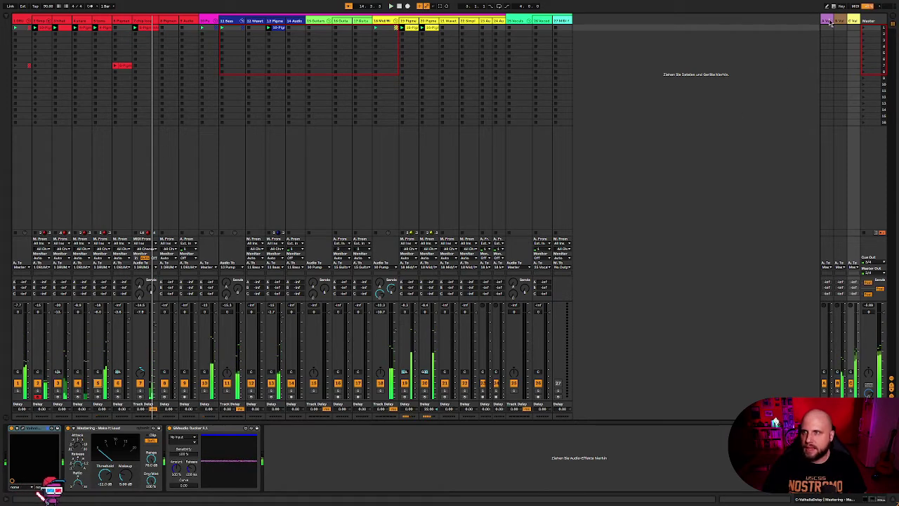
Step: Open ValhallaPlate on return track A, load the medium preset MED-Radium Drum Warehouse, and close the plug-in window
{"action": "left_click", "coordinate": [24, 434]}
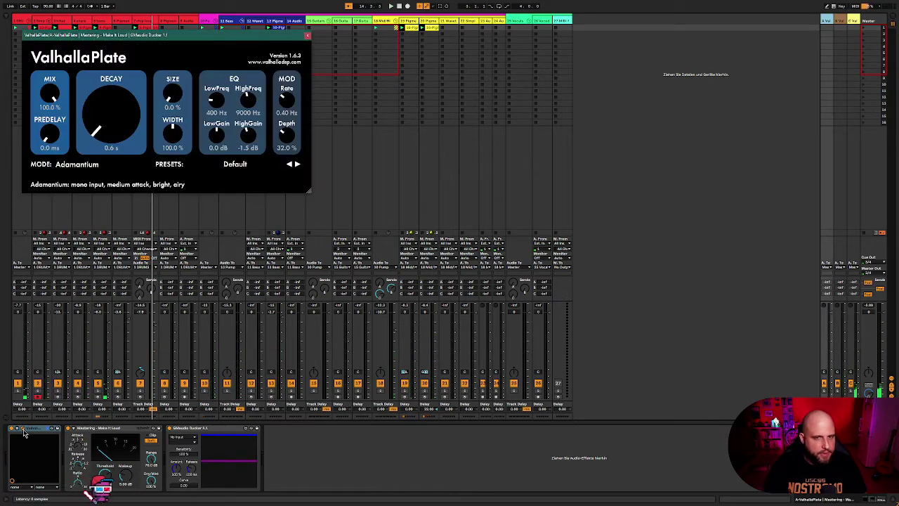
{"action": "left_click_drag", "start_coordinate": [247, 40], "coordinate": [505, 123]}
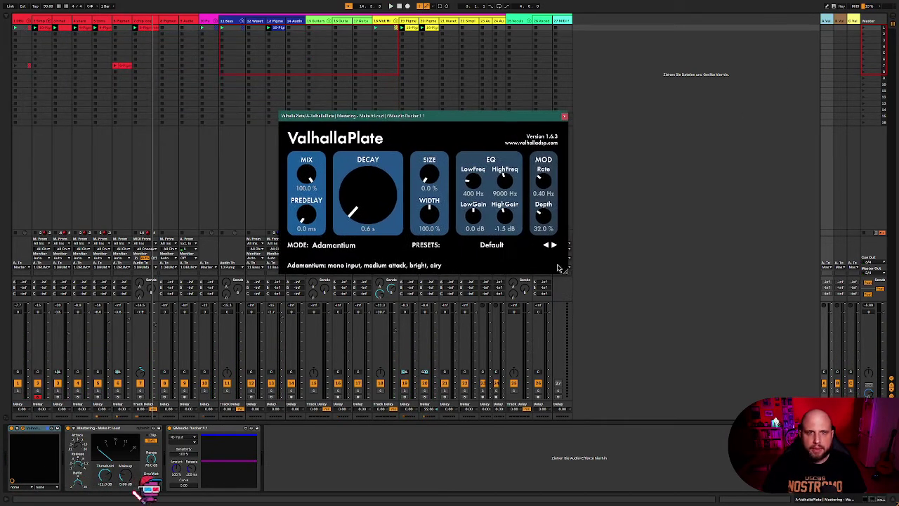
{"action": "left_click", "coordinate": [491, 244]}
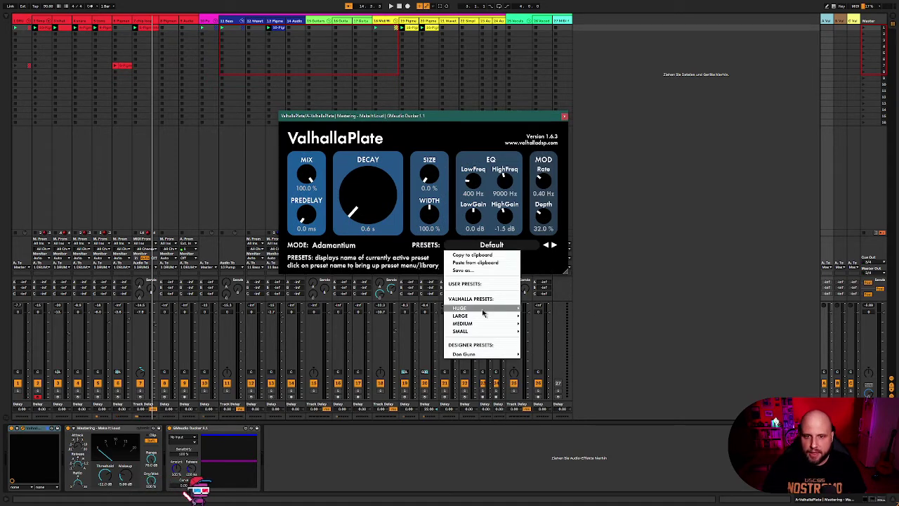
{"action": "mouse_move", "coordinate": [481, 325]}
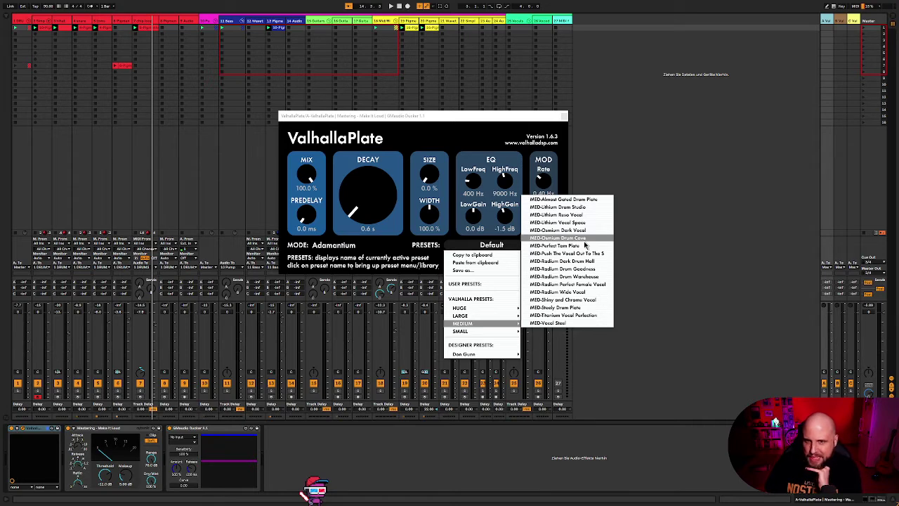
{"action": "left_click", "coordinate": [589, 278]}
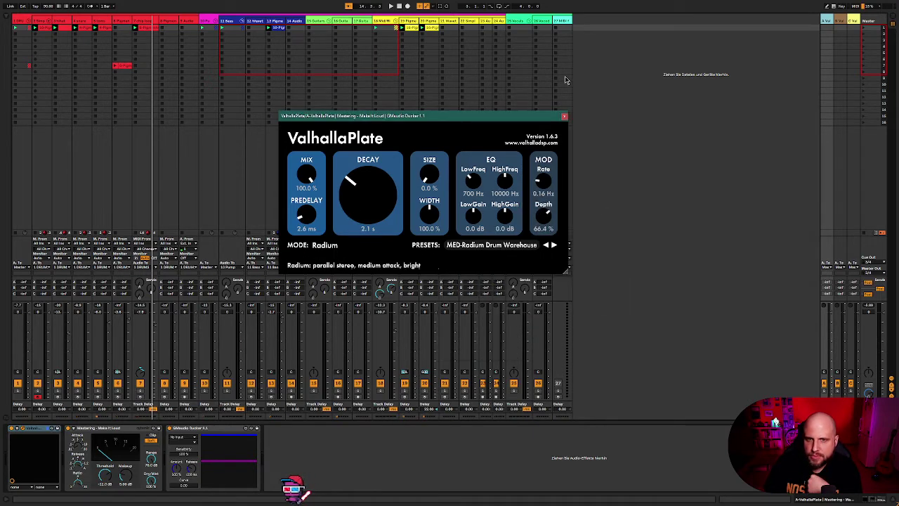
{"action": "left_click", "coordinate": [564, 116]}
Step: Play the mix with the plate reverb and widen drum tracks 2 through 9 in the mixer
{"action": "key", "text": "space"}
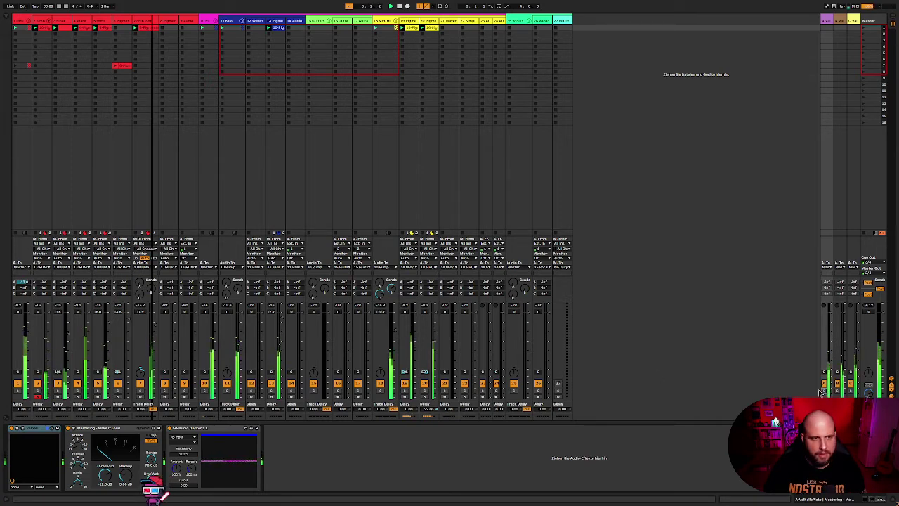
{"action": "left_click", "coordinate": [43, 21]}
{"action": "left_click", "coordinate": [194, 21], "text": "shift"}
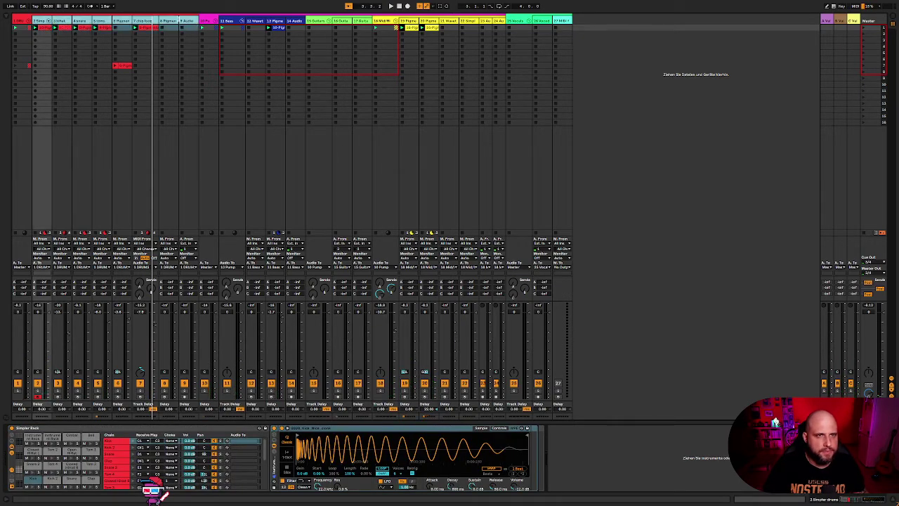
{"action": "key", "text": "alt+plus"}
Step: Raise send A on the hi-hat, snare, toms and track 7, and rebalance the hi-hat and track 7 volumes during playback
{"action": "left_click", "coordinate": [92, 222]}
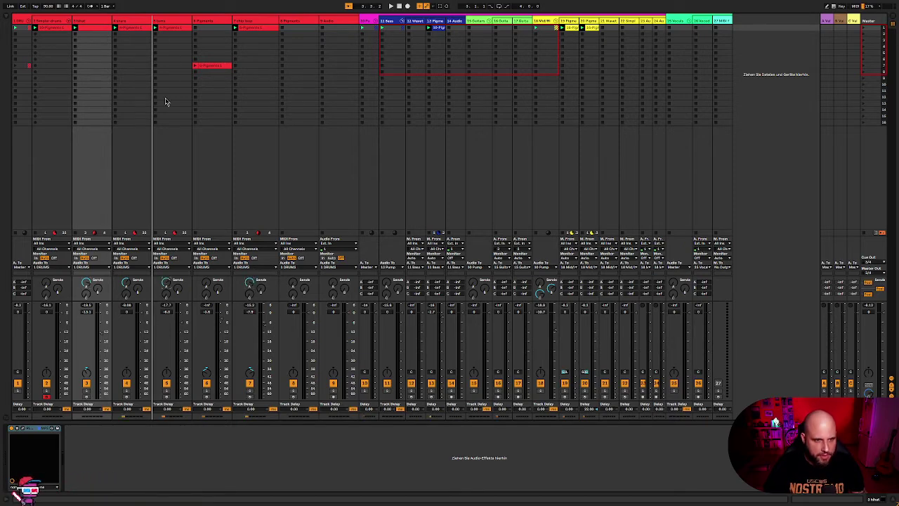
{"action": "key", "text": "space"}
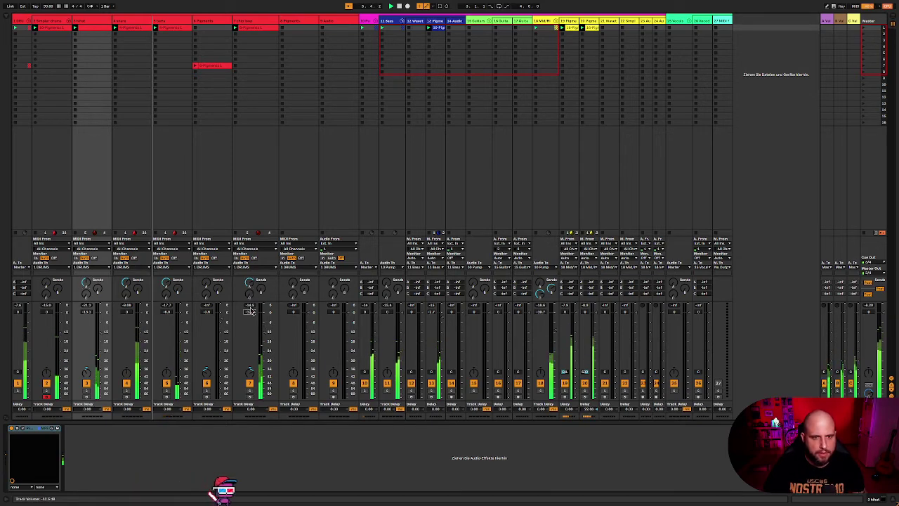
{"action": "left_click_drag", "start_coordinate": [127, 290], "coordinate": [127, 281]}
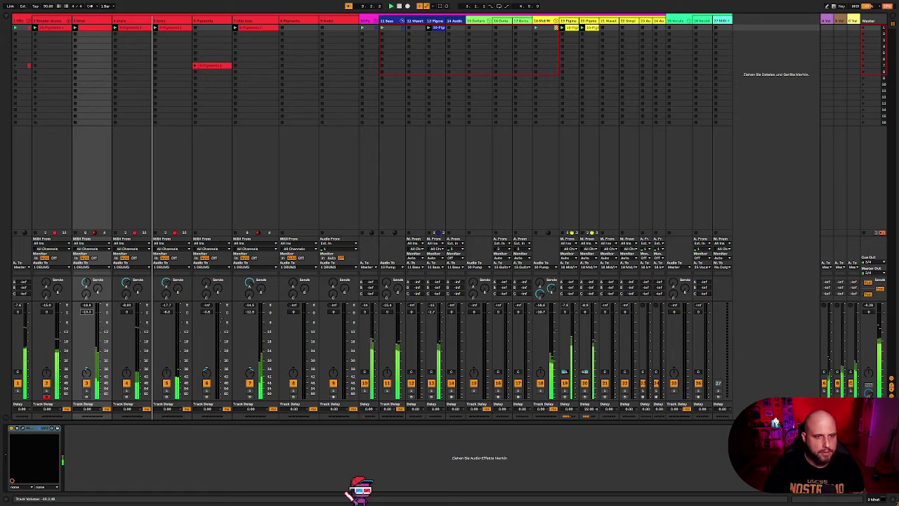
Step: Show the kick Simpler of track 2's drum rack with the browser open, and group it into an Instrument Rack
{"action": "left_click", "coordinate": [30, 25]}
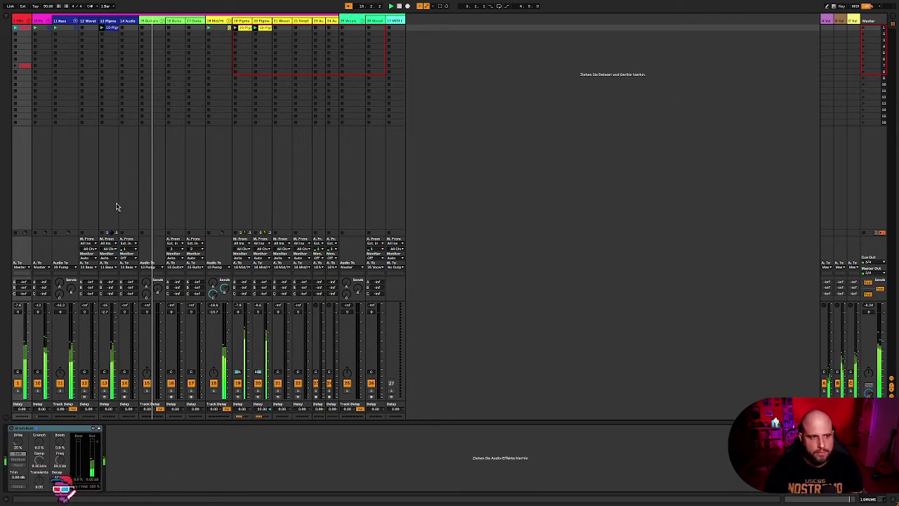
{"action": "left_click", "coordinate": [28, 22]}
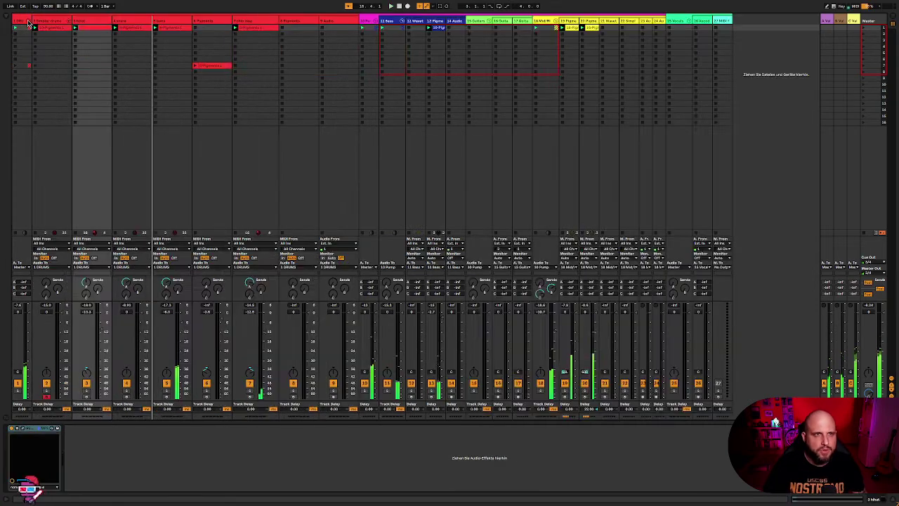
{"action": "left_click", "coordinate": [42, 22]}
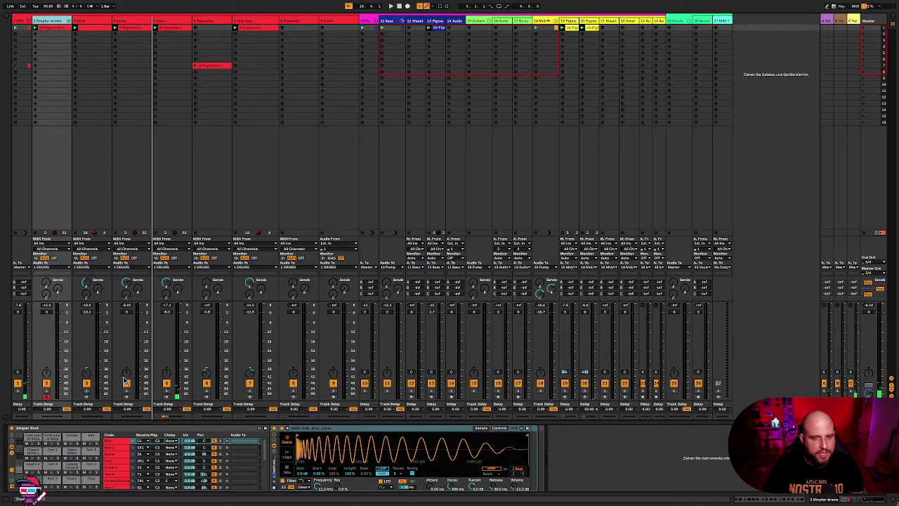
{"action": "key", "text": "space"}
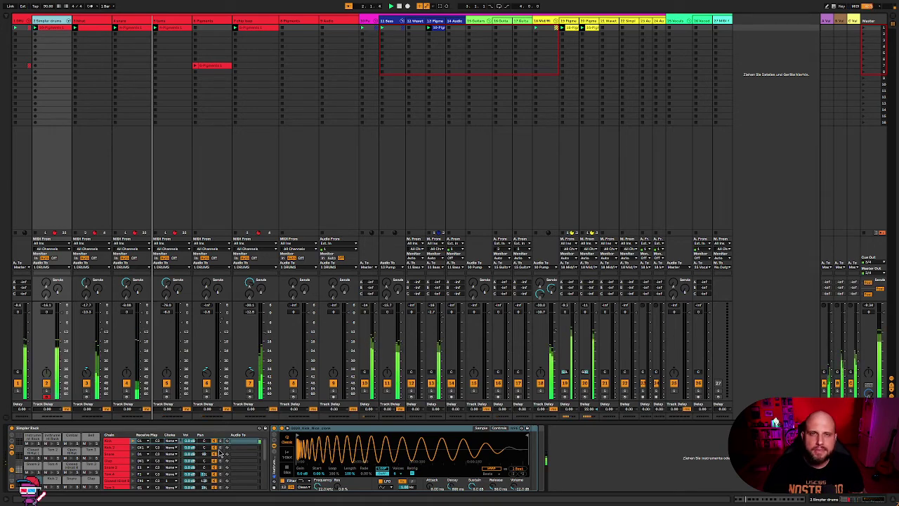
{"action": "left_click", "coordinate": [9, 17]}
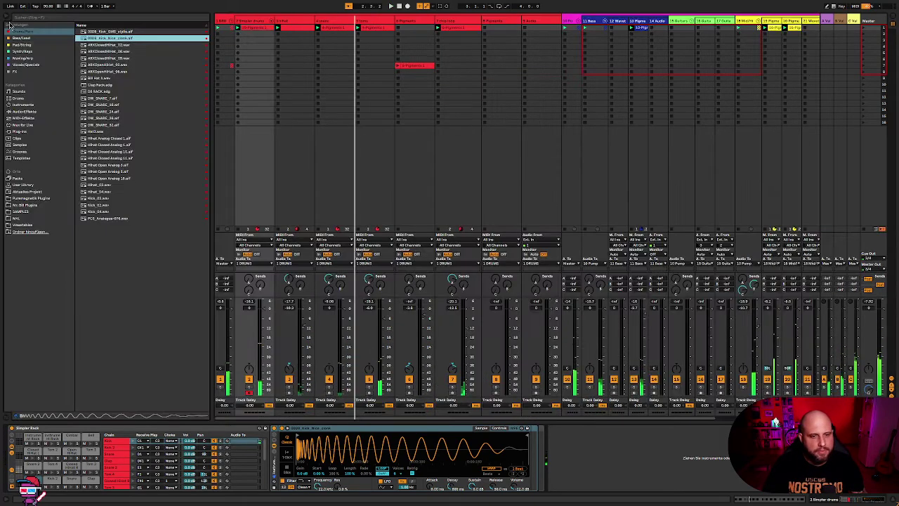
{"action": "key", "text": "super+g"}
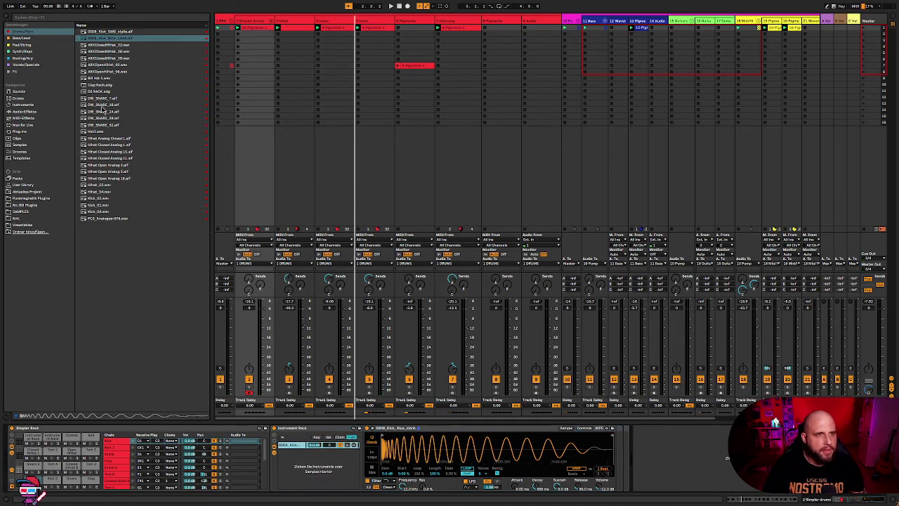
Step: Add the Kick_03 sample from the drum collection as a second layer in the kick's Instrument Rack
{"action": "left_click", "coordinate": [102, 211]}
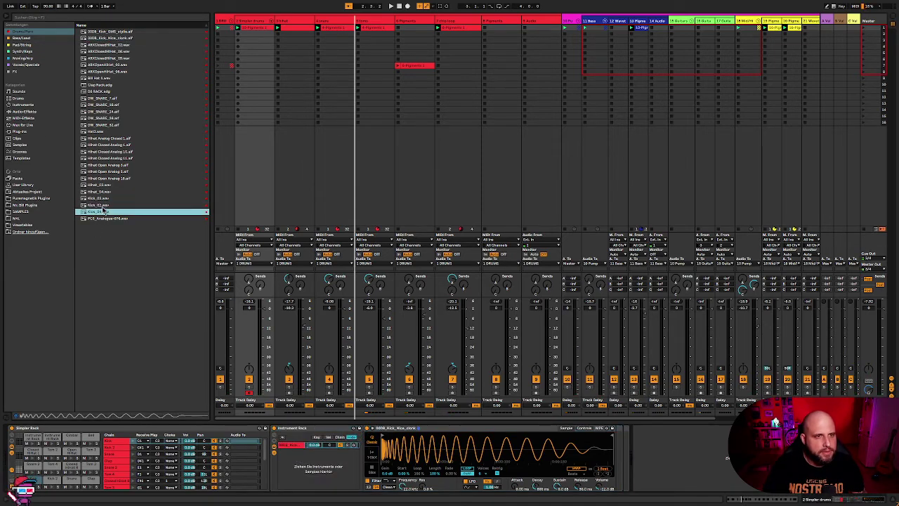
{"action": "left_click", "coordinate": [103, 199]}
{"action": "left_click_drag", "start_coordinate": [102, 202], "coordinate": [306, 468]}
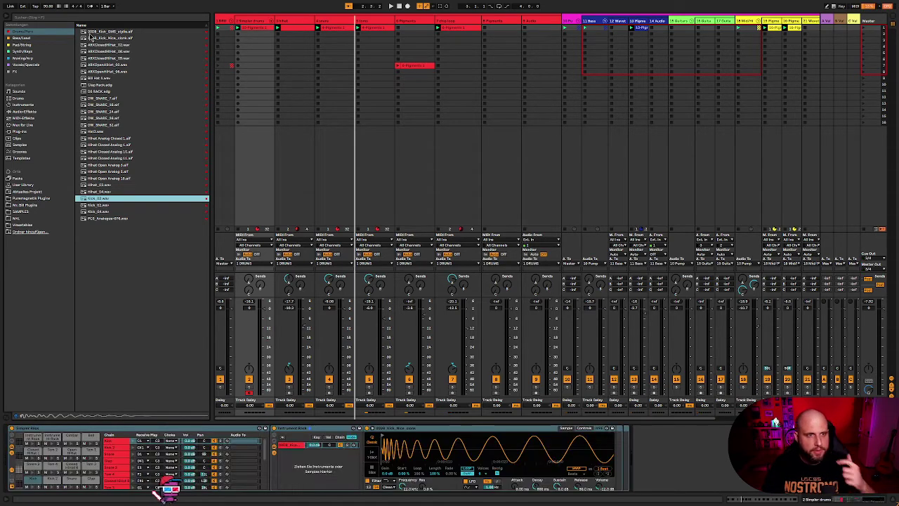
{"action": "left_click_drag", "start_coordinate": [118, 209], "coordinate": [310, 456]}
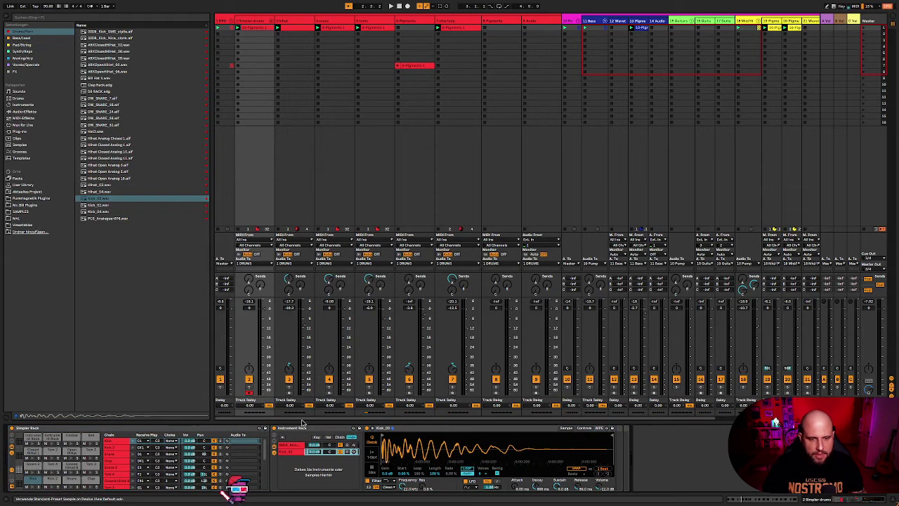
Step: Balance the new kick layer and the Simpler drums track volume during playback, and hide the browser
{"action": "left_click", "coordinate": [248, 387]}
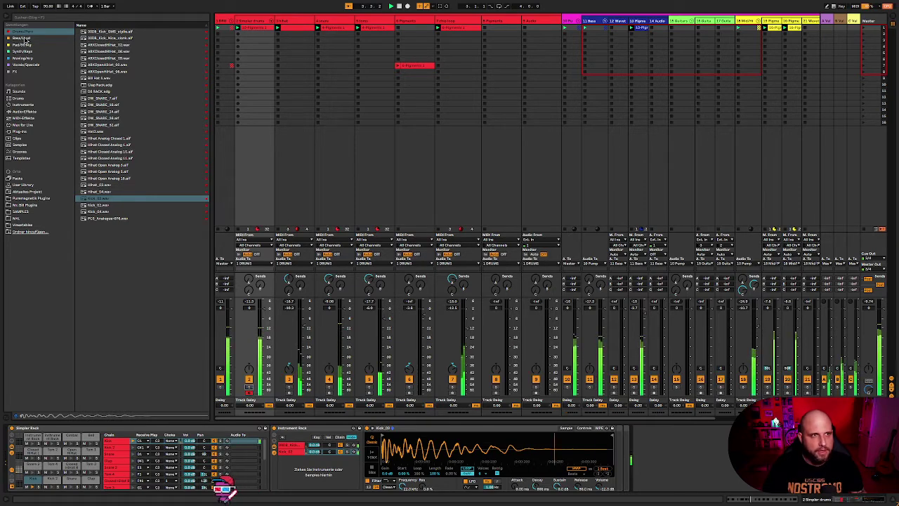
{"action": "key", "text": "super+alt+b"}
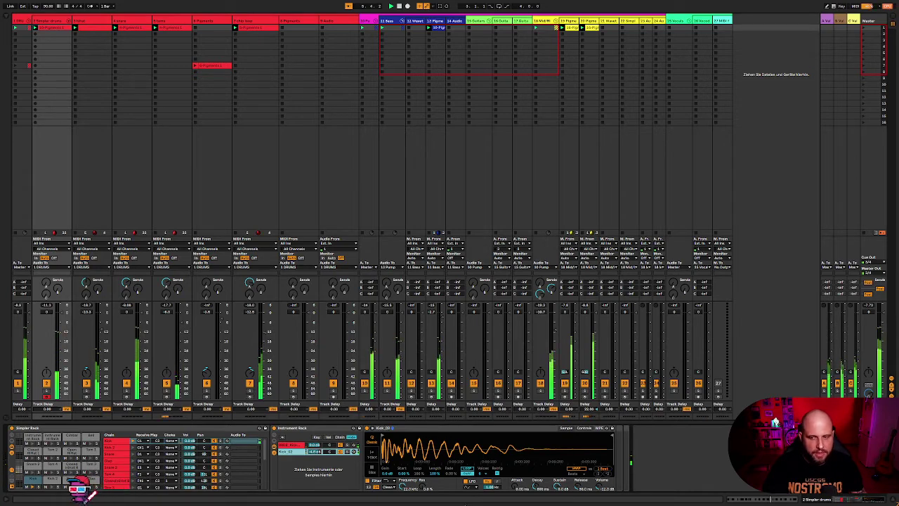
{"action": "key", "text": "super+alt+l"}
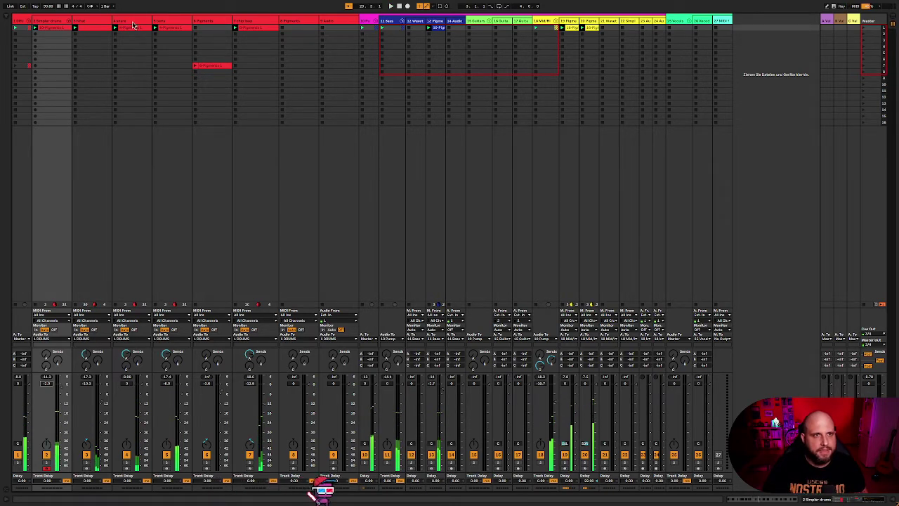
Step: In the 4 snare Pigments, load the OPP preset for the Multiband effect and set the master volume to about -5.58 dB
{"action": "double_click", "coordinate": [126, 358]}
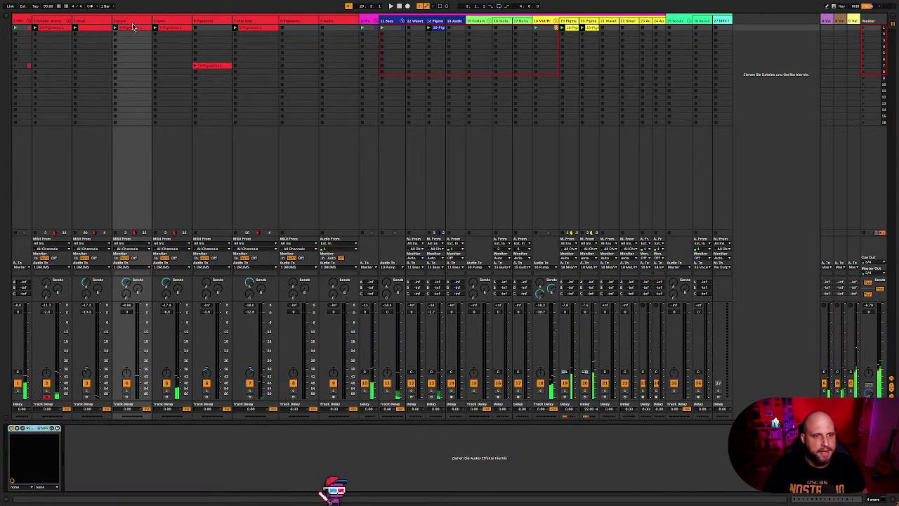
{"action": "key", "text": "space"}
{"action": "left_click", "coordinate": [23, 429]}
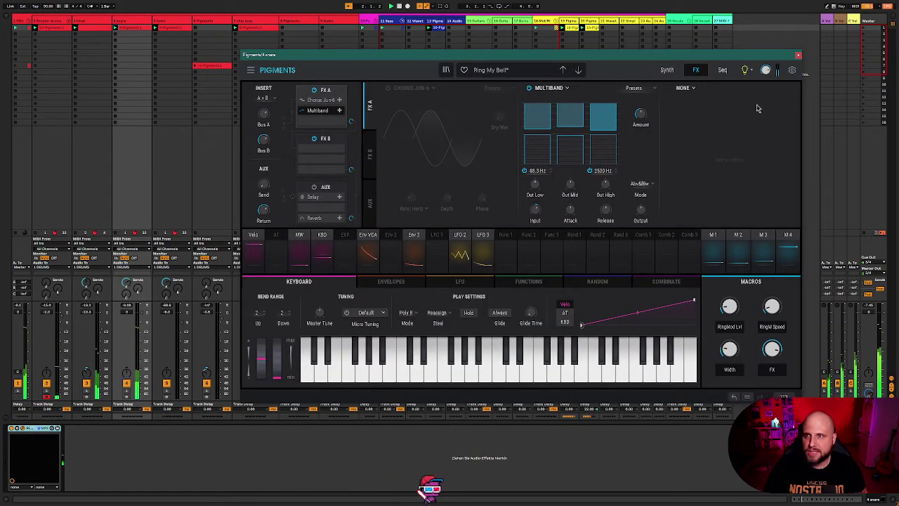
{"action": "left_click", "coordinate": [636, 88]}
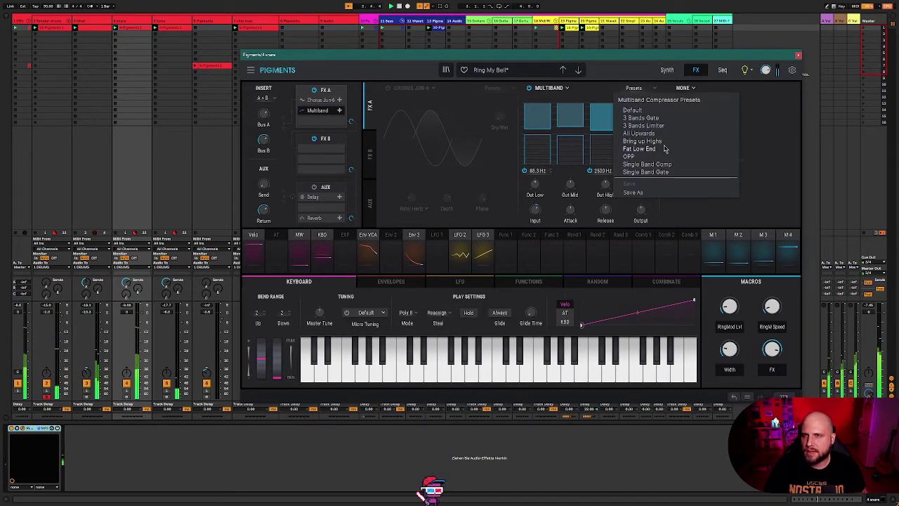
{"action": "left_click", "coordinate": [631, 156]}
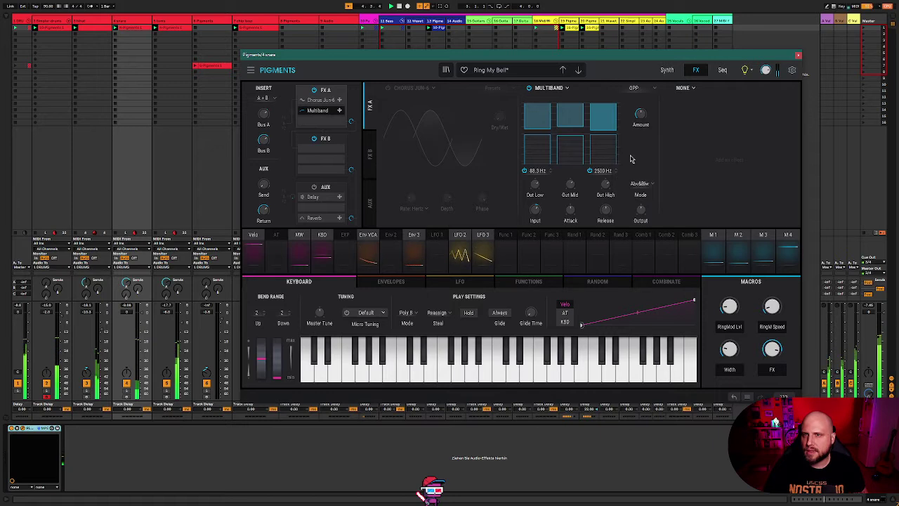
{"action": "mouse_move", "coordinate": [776, 70]}
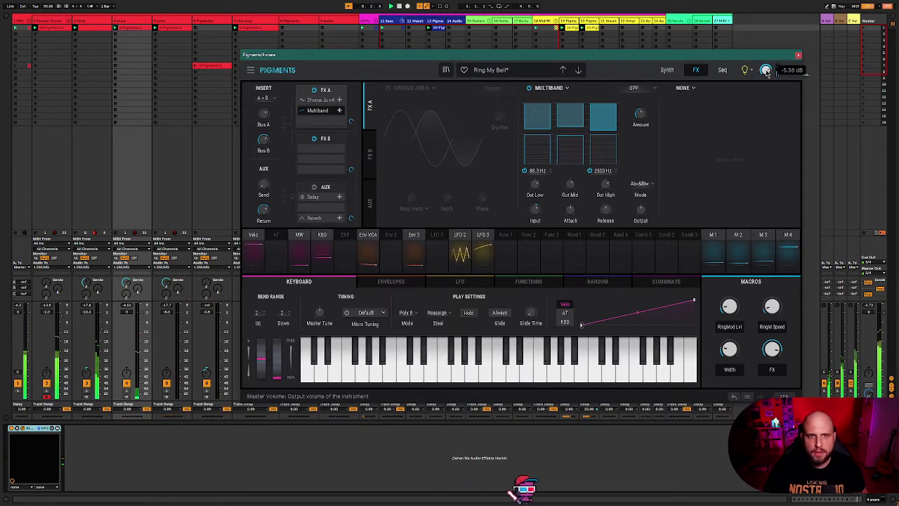
Step: Try Distortion, Overdrive and Wavefolder in place of the snare's Chorus JUN-6 in the first FX A slot
{"action": "left_click", "coordinate": [432, 90]}
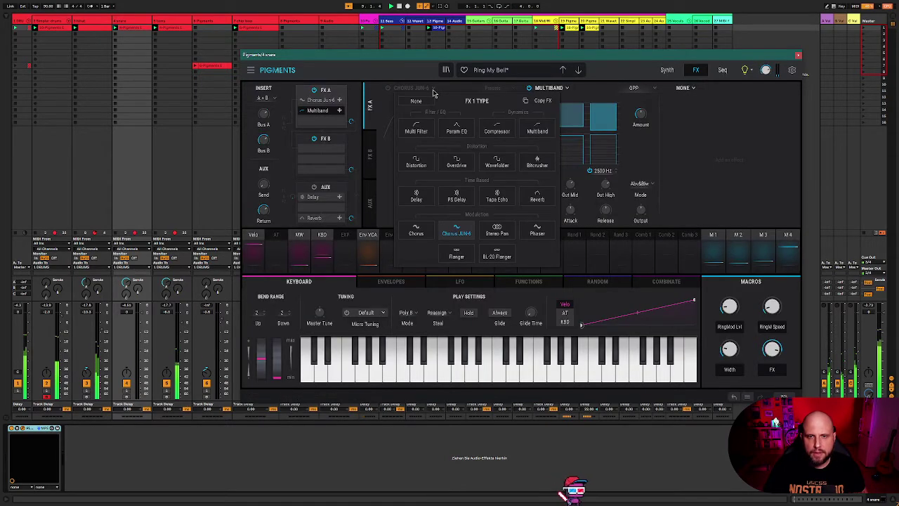
{"action": "left_click", "coordinate": [419, 167]}
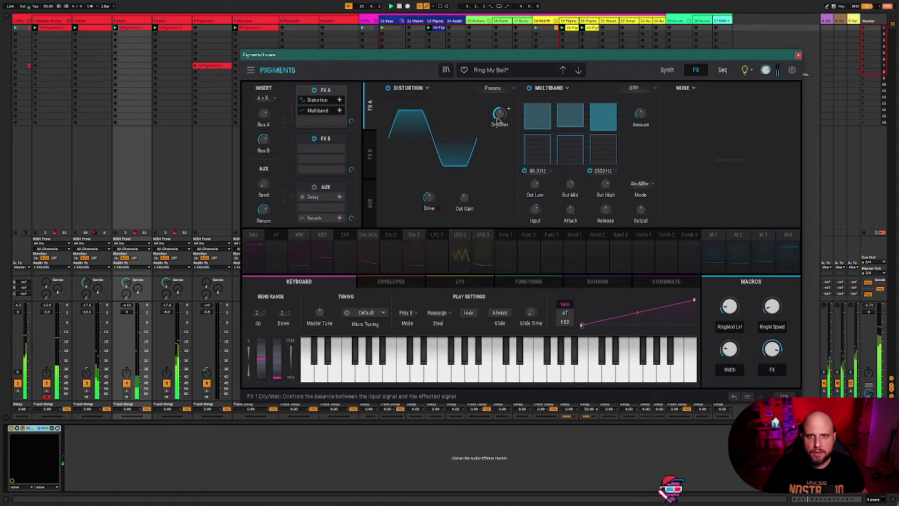
{"action": "left_click", "coordinate": [408, 88]}
{"action": "left_click", "coordinate": [462, 166]}
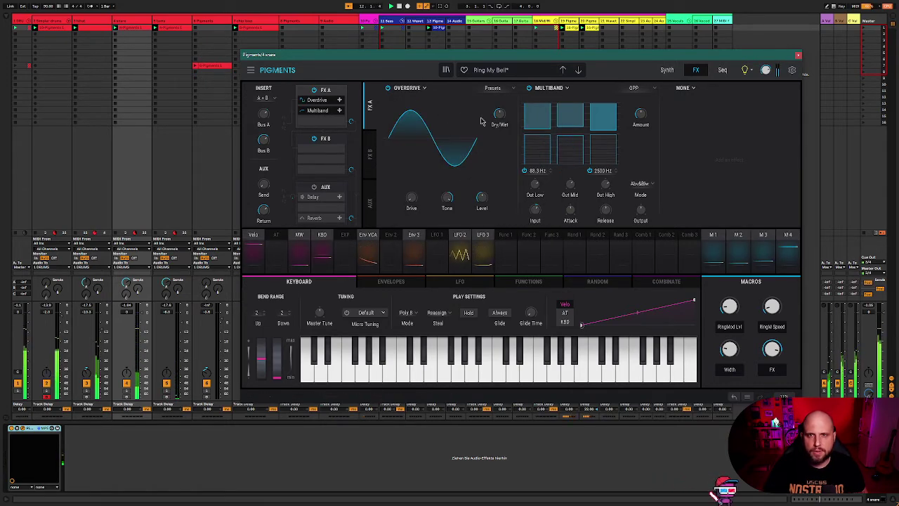
{"action": "left_click", "coordinate": [422, 88]}
{"action": "left_click", "coordinate": [493, 165]}
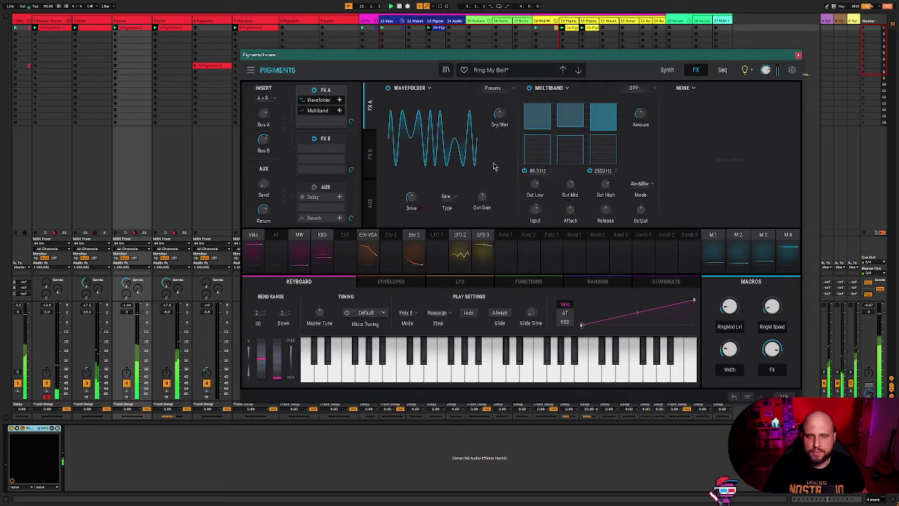
Step: Switch the snare's first FX A slot to Param EQ and boost peak 2 by about 4.75 dB near 2523 Hz
{"action": "left_click", "coordinate": [428, 89]}
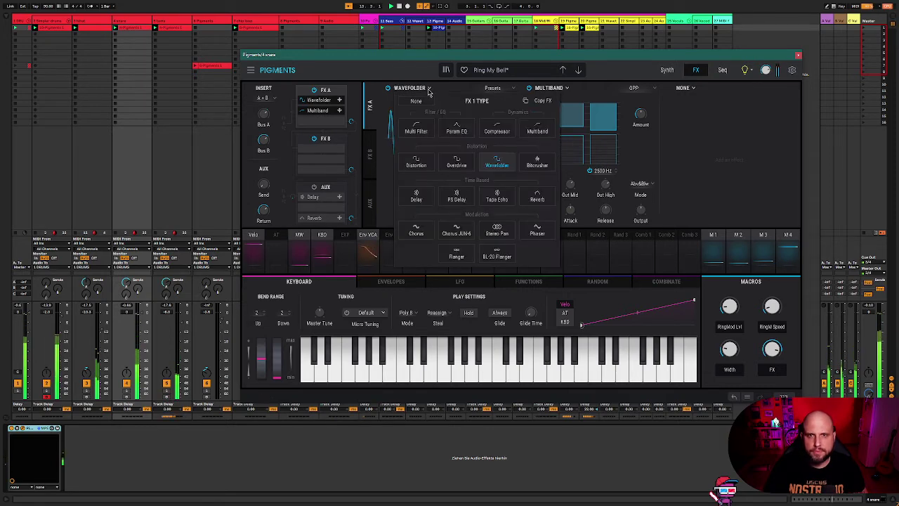
{"action": "left_click", "coordinate": [456, 130]}
{"action": "left_click_drag", "start_coordinate": [457, 138], "coordinate": [464, 131]}
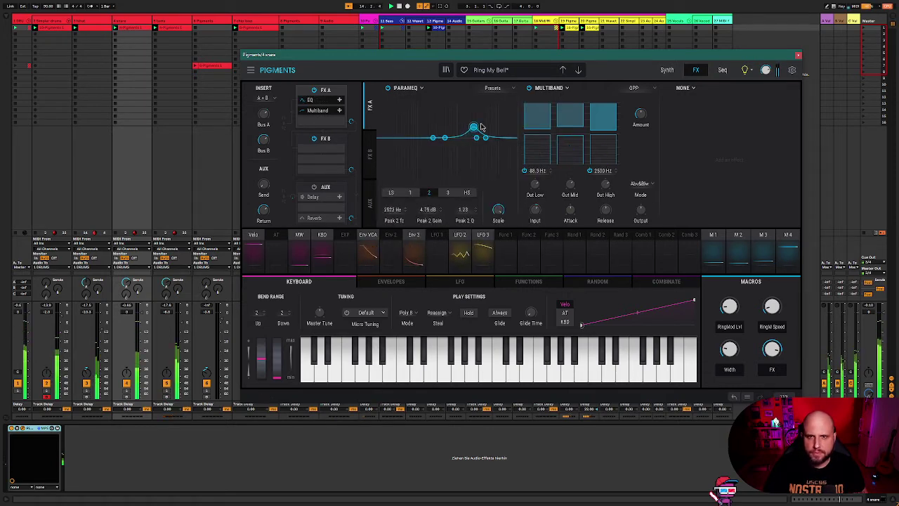
Step: Try a boost of about 6.86 dB near 1205 Hz in the snare's Param EQ, and load its Loudness preset instead
{"action": "left_click_drag", "start_coordinate": [454, 123], "coordinate": [458, 124]}
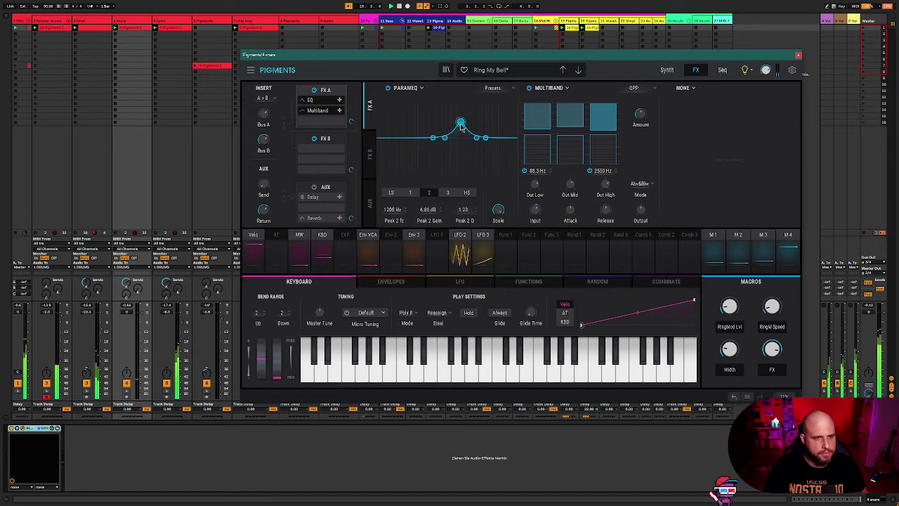
{"action": "left_click", "coordinate": [501, 91]}
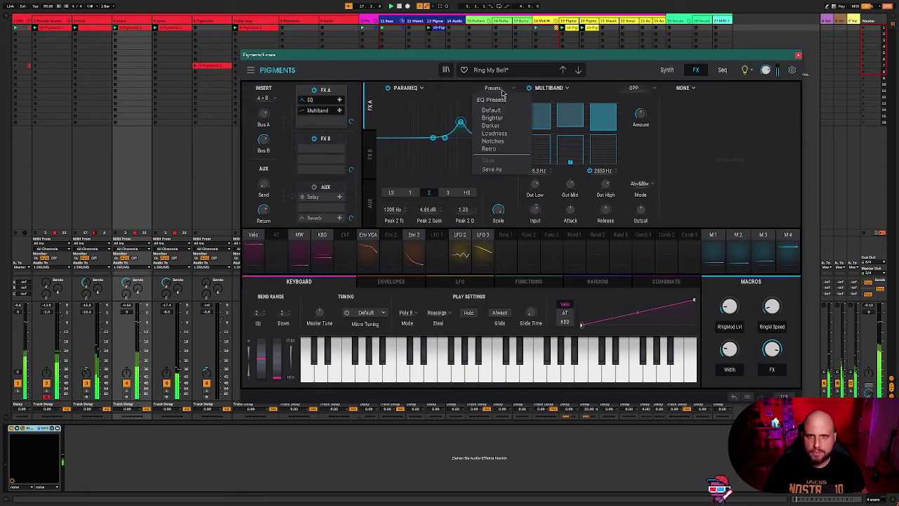
{"action": "left_click", "coordinate": [495, 134]}
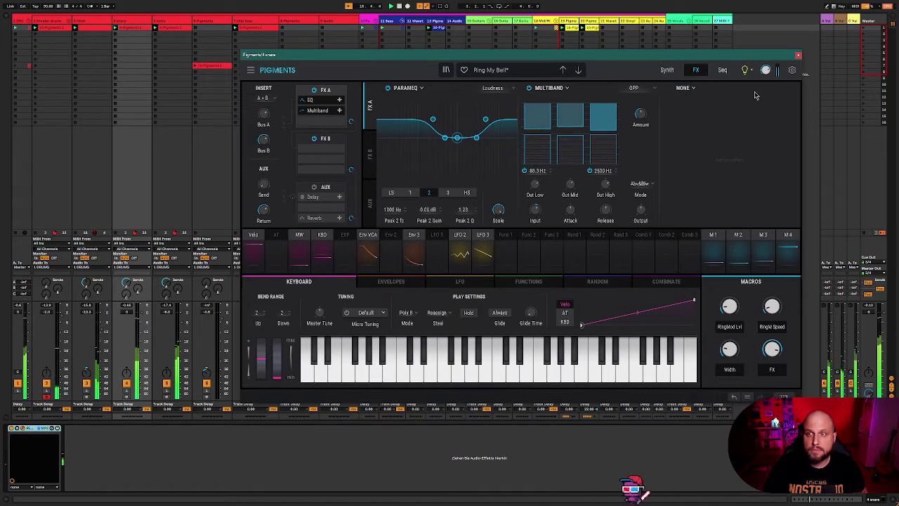
{"action": "mouse_move", "coordinate": [773, 71]}
{"action": "scroll", "coordinate": [777, 71], "scroll_direction": "up", "scroll_amount": 3}
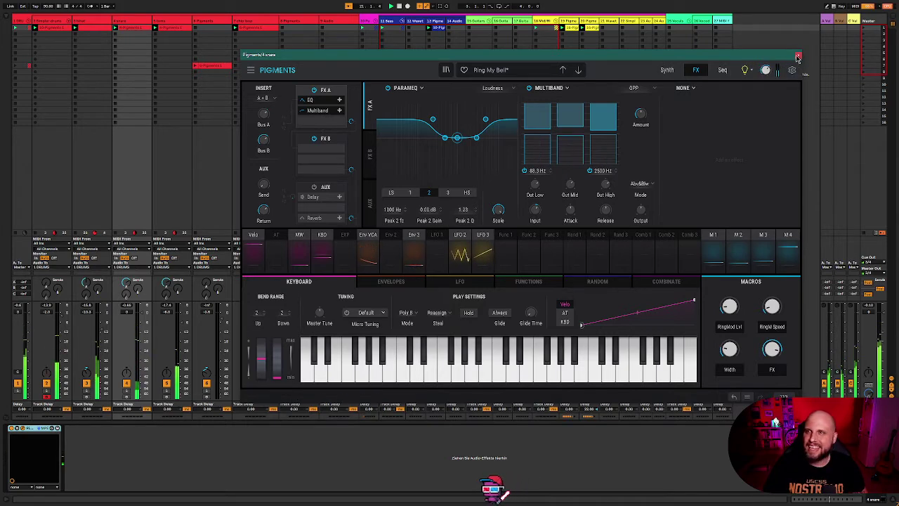
Step: Add a Compressor with the Hard preset in the snare's third FX A slot and set the master volume to about -8.43 dB
{"action": "left_click", "coordinate": [692, 89]}
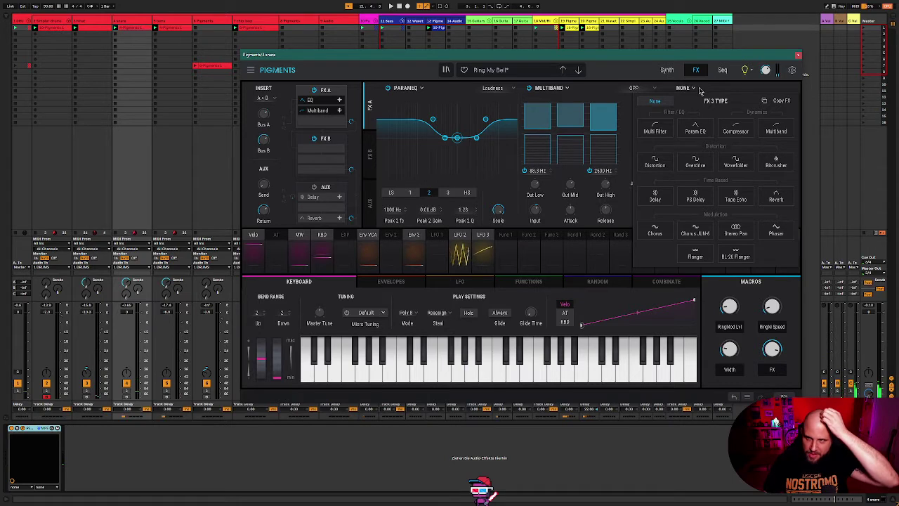
{"action": "left_click", "coordinate": [739, 133]}
{"action": "left_click", "coordinate": [783, 91]}
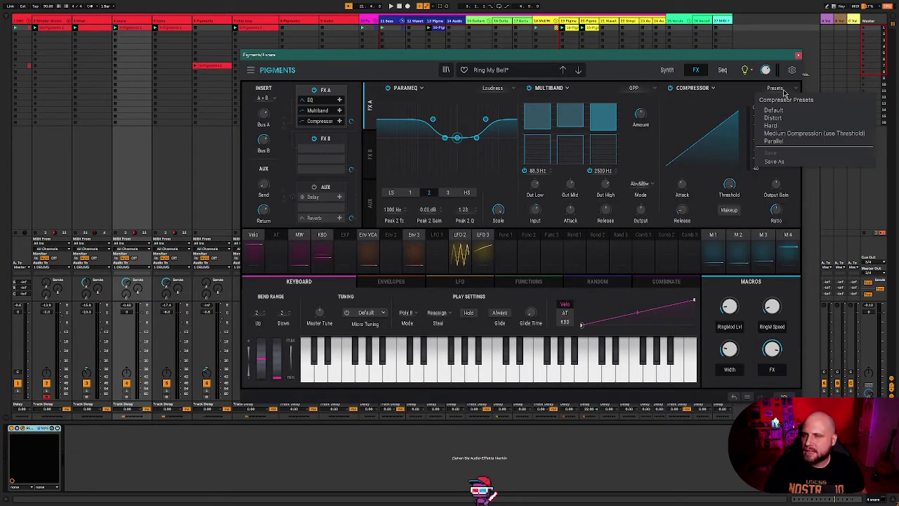
{"action": "left_click", "coordinate": [772, 126]}
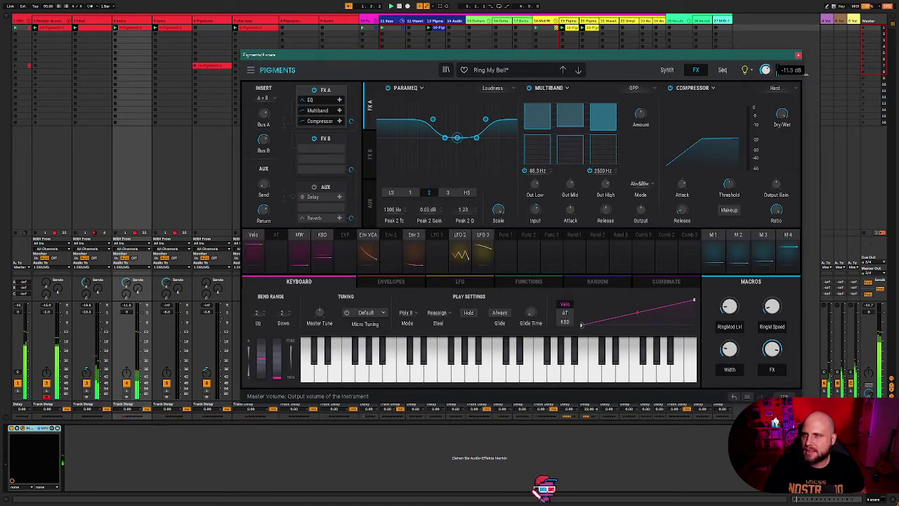
{"action": "mouse_move", "coordinate": [776, 184]}
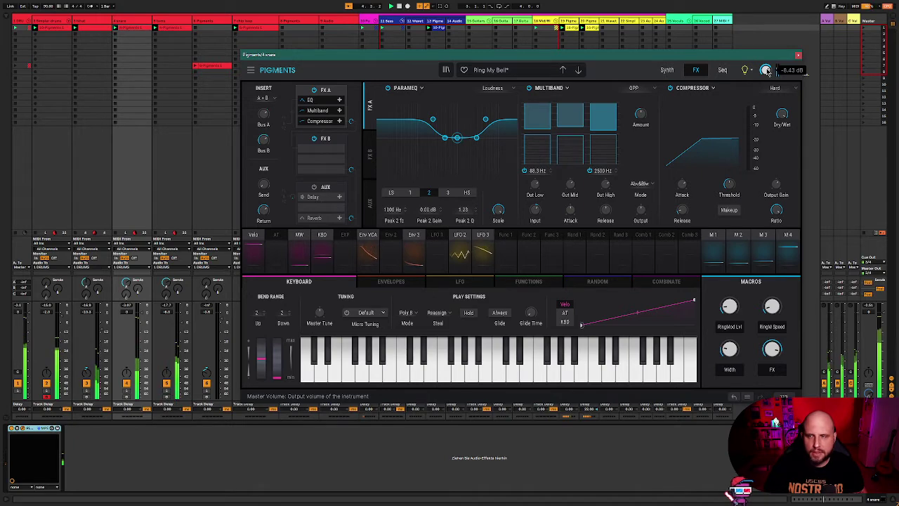
Step: Compare the snare with Filter 1 bypassed and enabled, review its effects, and close the Pigments window
{"action": "left_click", "coordinate": [666, 70]}
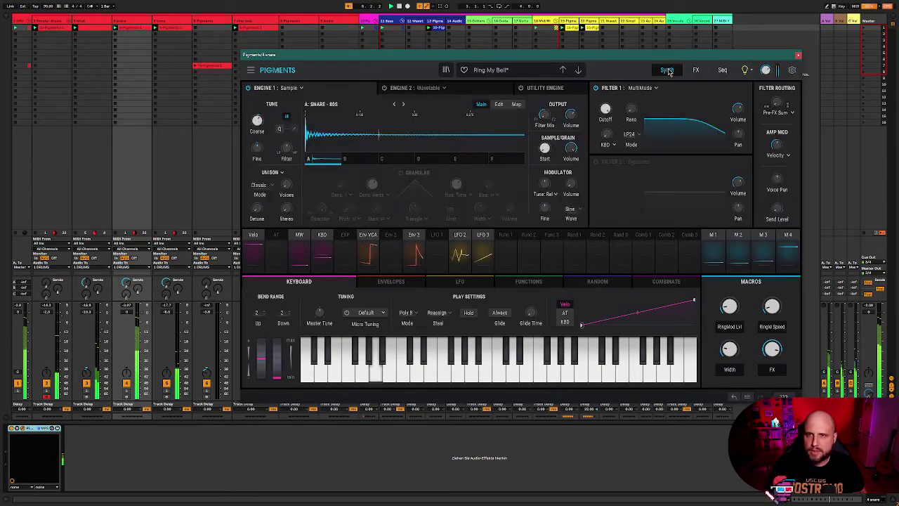
{"action": "left_click", "coordinate": [639, 88]}
{"action": "left_click", "coordinate": [638, 88]}
{"action": "left_click", "coordinate": [596, 87]}
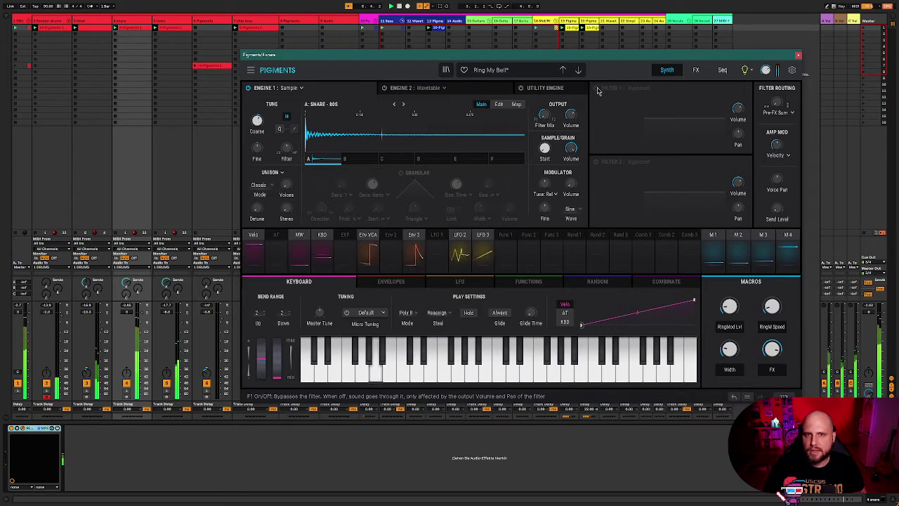
{"action": "left_click", "coordinate": [596, 89]}
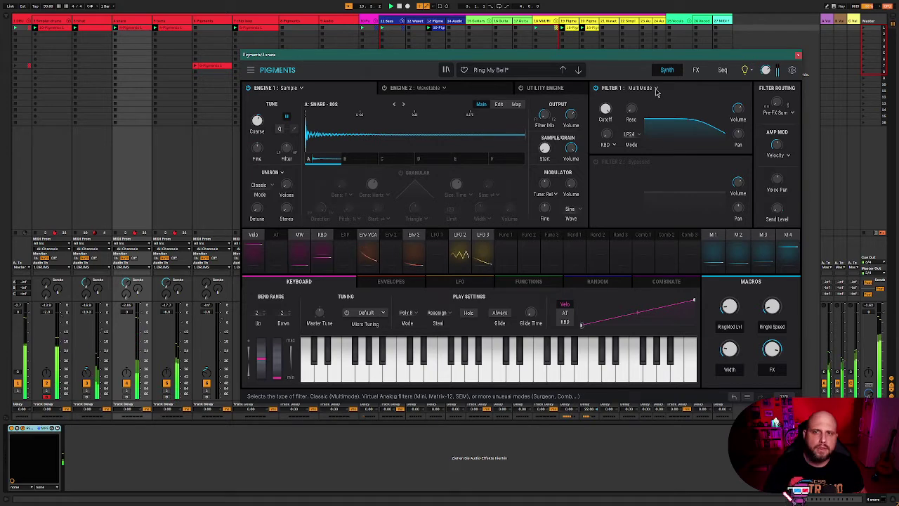
{"action": "left_click", "coordinate": [695, 70]}
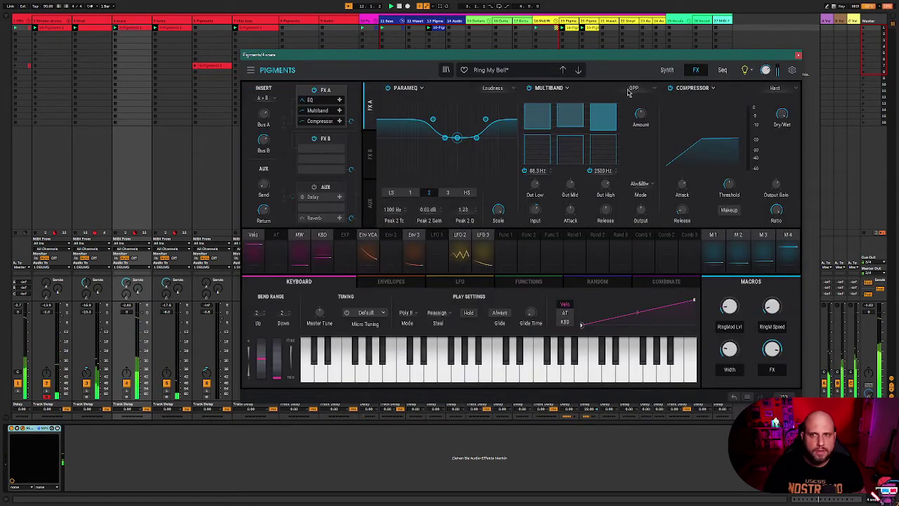
{"action": "left_click", "coordinate": [666, 70]}
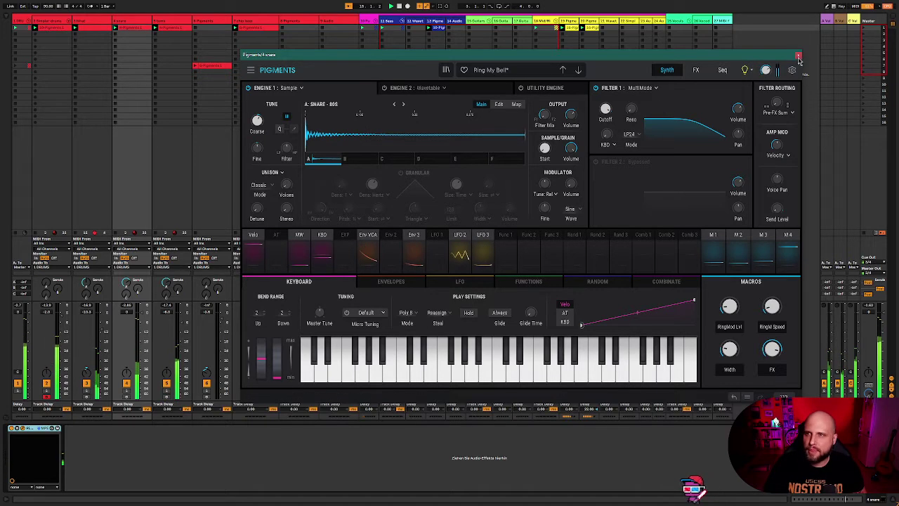
{"action": "left_click", "coordinate": [798, 55]}
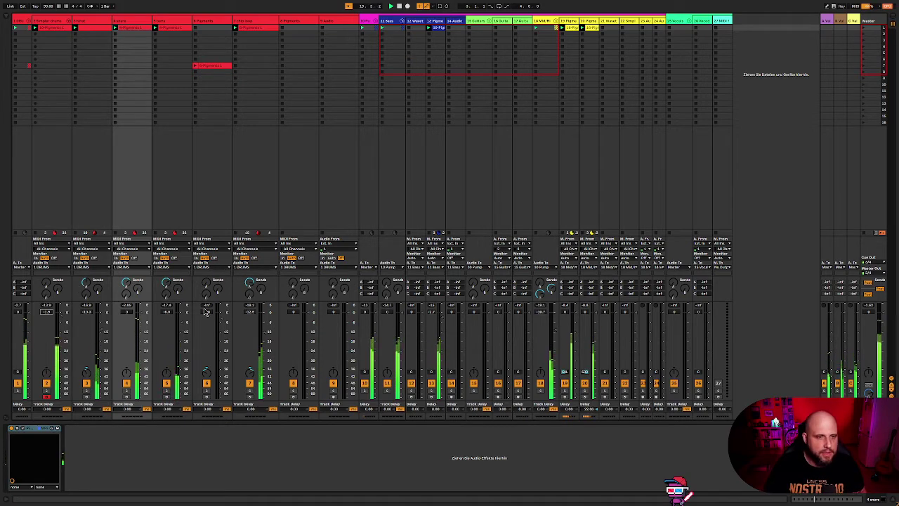
Step: Solo and arm the 5 toms track and open its Pigments instrument
{"action": "left_click", "coordinate": [166, 392]}
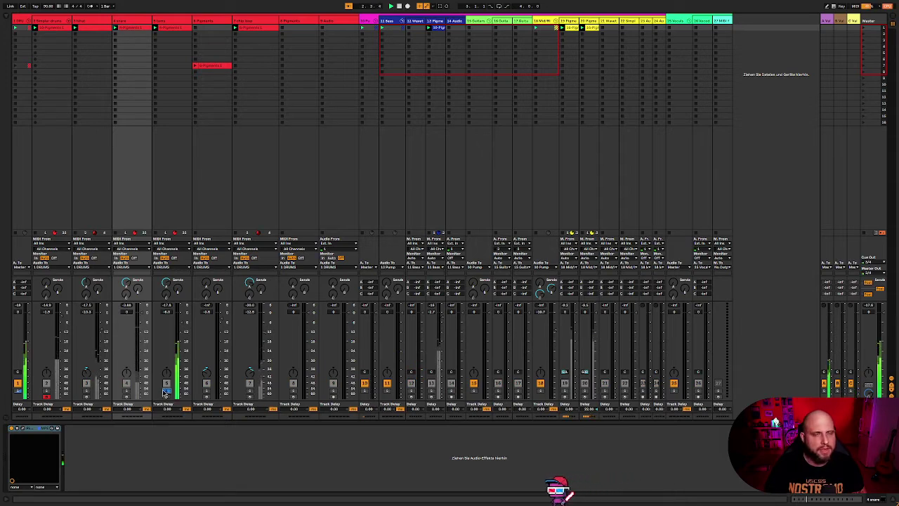
{"action": "left_click", "coordinate": [167, 24]}
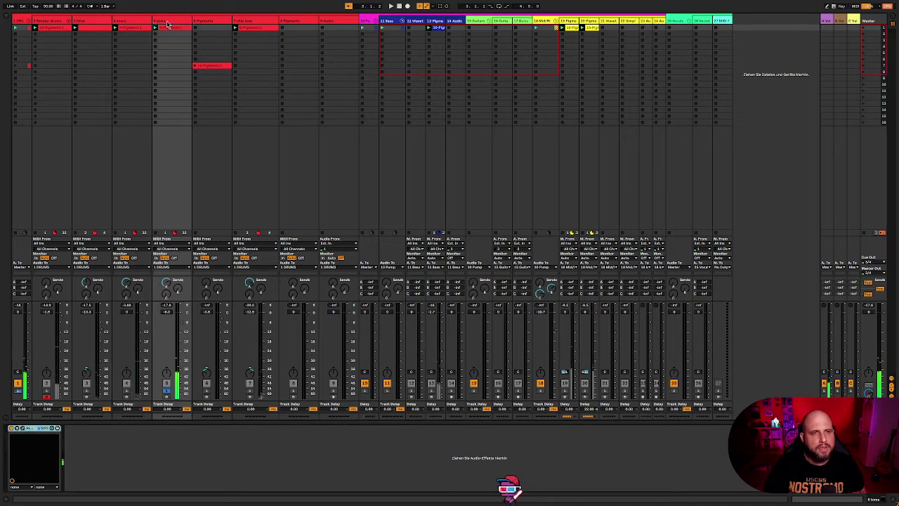
{"action": "left_click", "coordinate": [24, 430]}
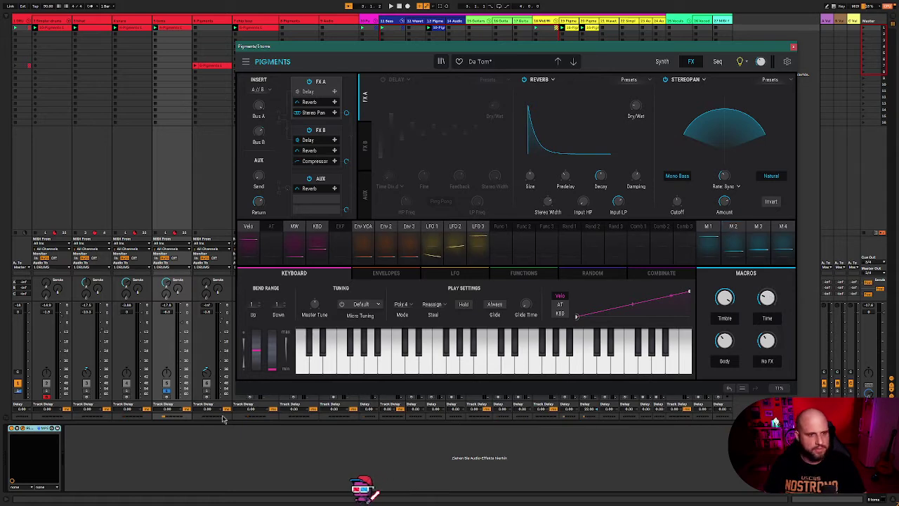
{"action": "left_click", "coordinate": [158, 410]}
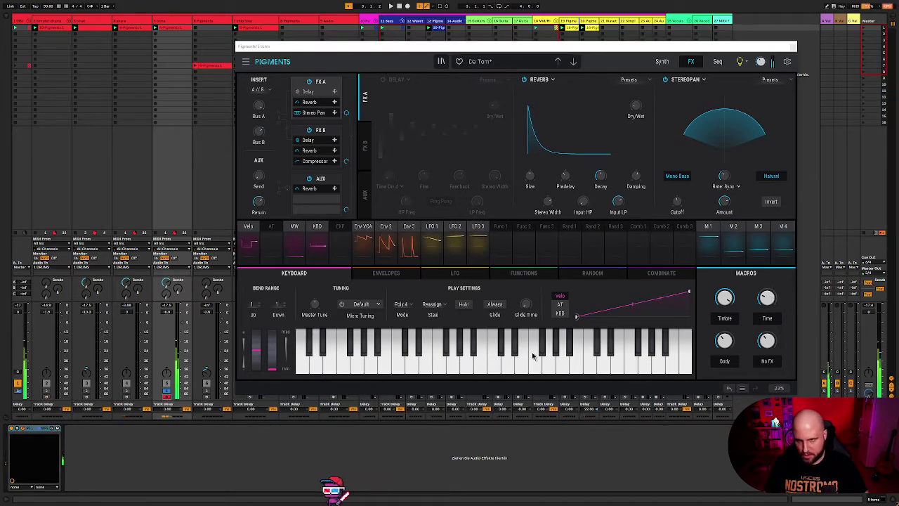
Step: In the toms Pigments, set the Time macro to 0.00, raise No FX to about 0.98, and lower Timbre
{"action": "left_click", "coordinate": [766, 297]}
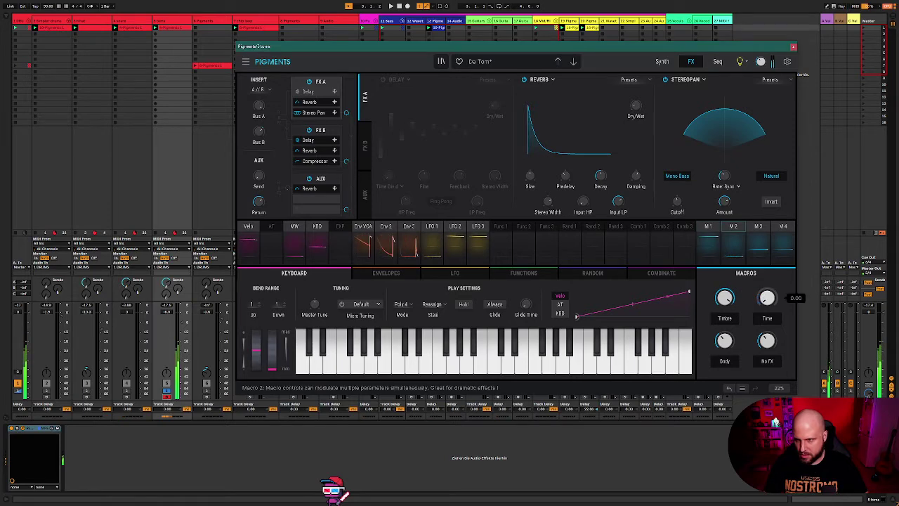
{"action": "left_click", "coordinate": [767, 340]}
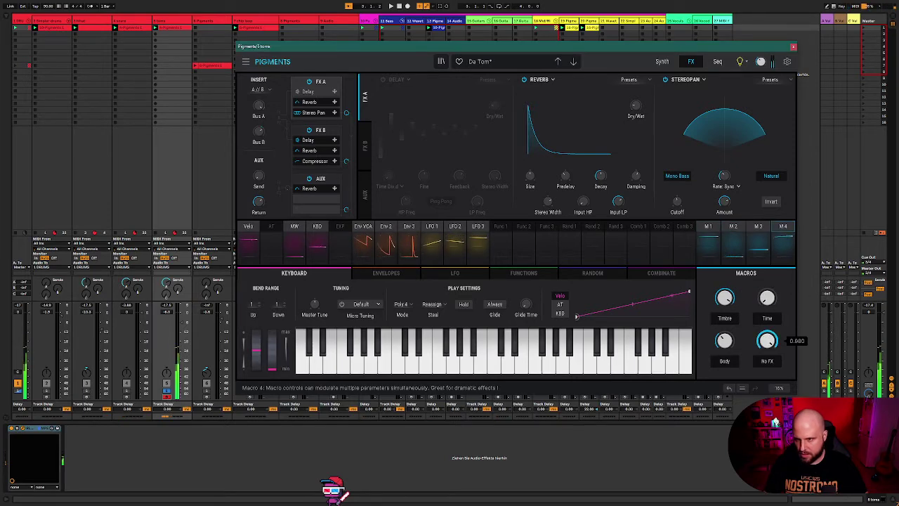
{"action": "left_click", "coordinate": [724, 340]}
{"action": "left_click", "coordinate": [724, 297]}
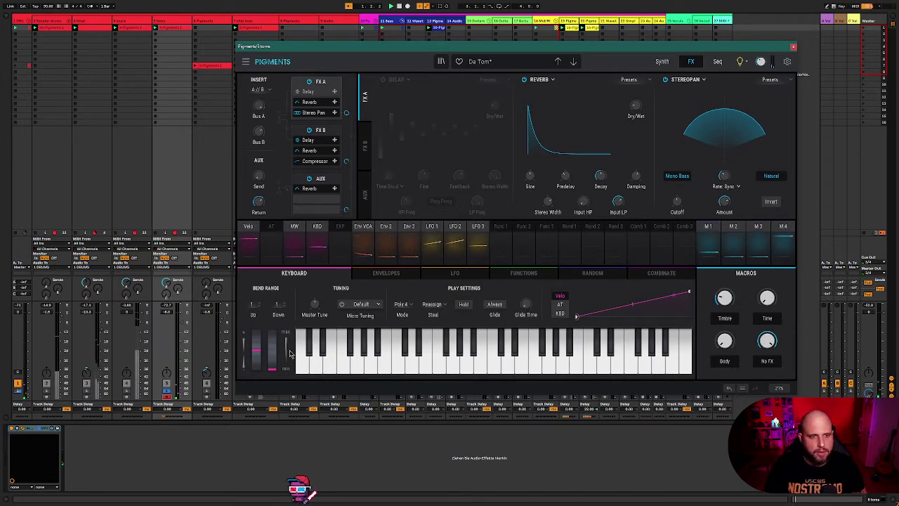
Step: Unsolo the toms, raise their track volume to about -3.5 dB in the full mix, and close Pigments
{"action": "left_click", "coordinate": [160, 297]}
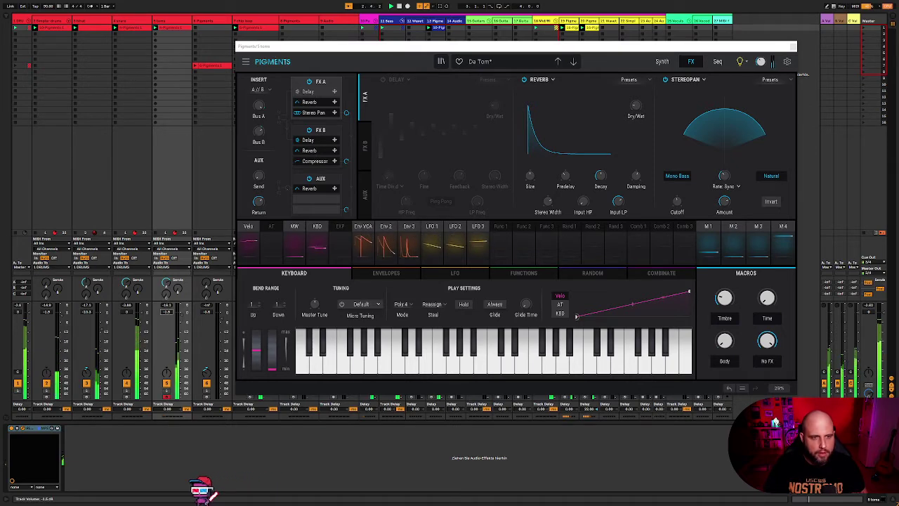
{"action": "left_click", "coordinate": [794, 49]}
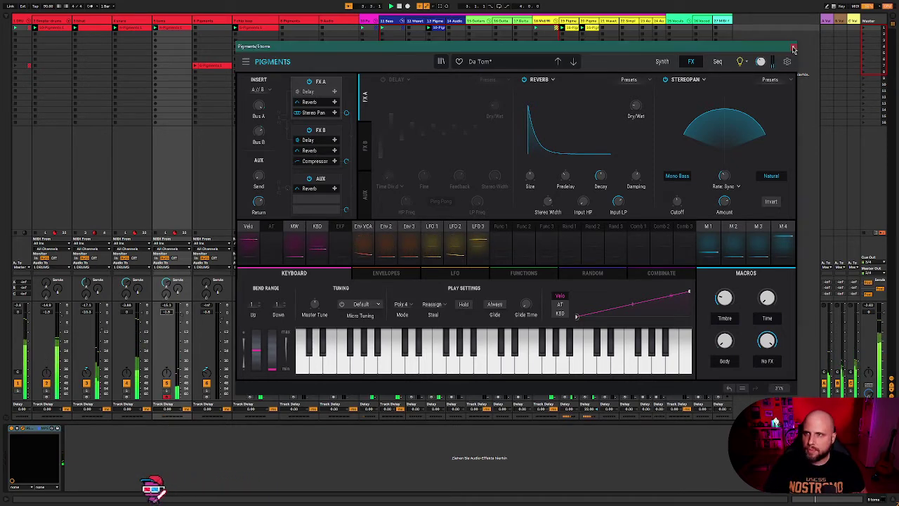
{"action": "left_click", "coordinate": [793, 49]}
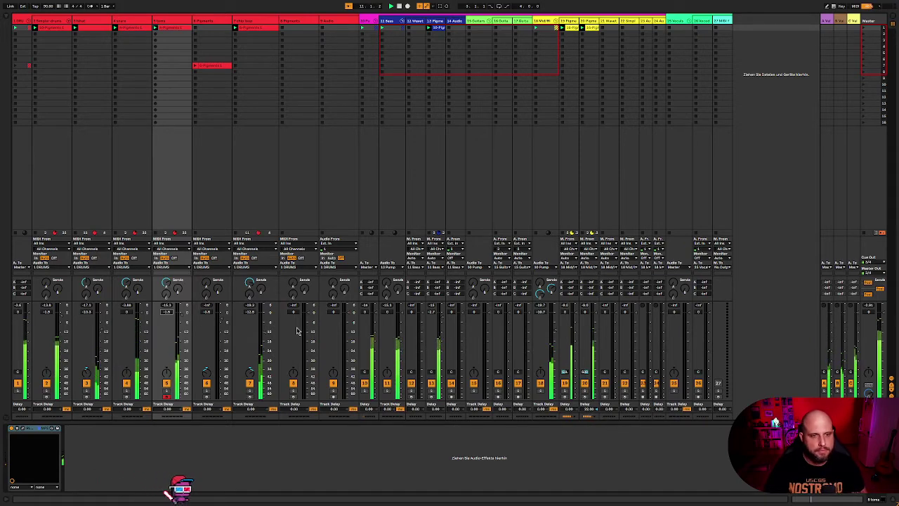
Step: Move the toms clip from the first scene down to scene 7
{"action": "double_click", "coordinate": [176, 65]}
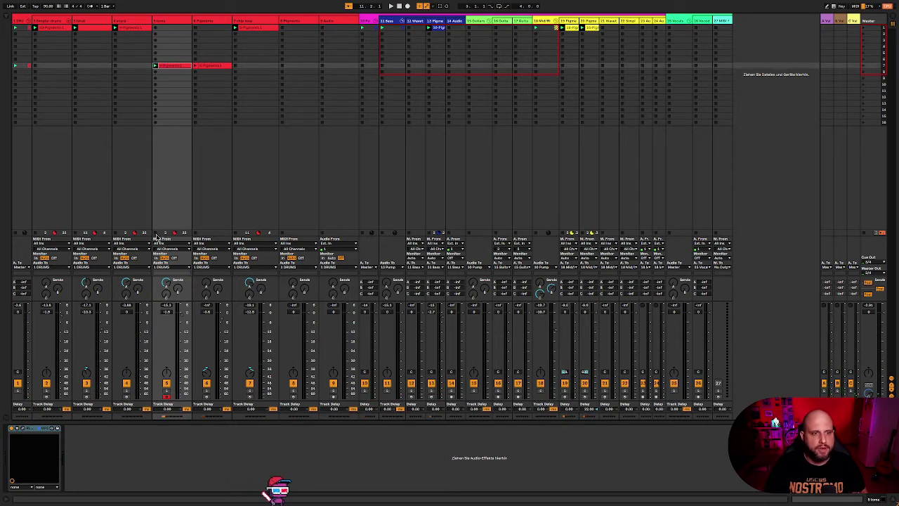
Step: In the 4 snare clip, copy the A1 note from bar 6 into bar 8 and place it at beat 8.2
{"action": "left_click", "coordinate": [128, 29]}
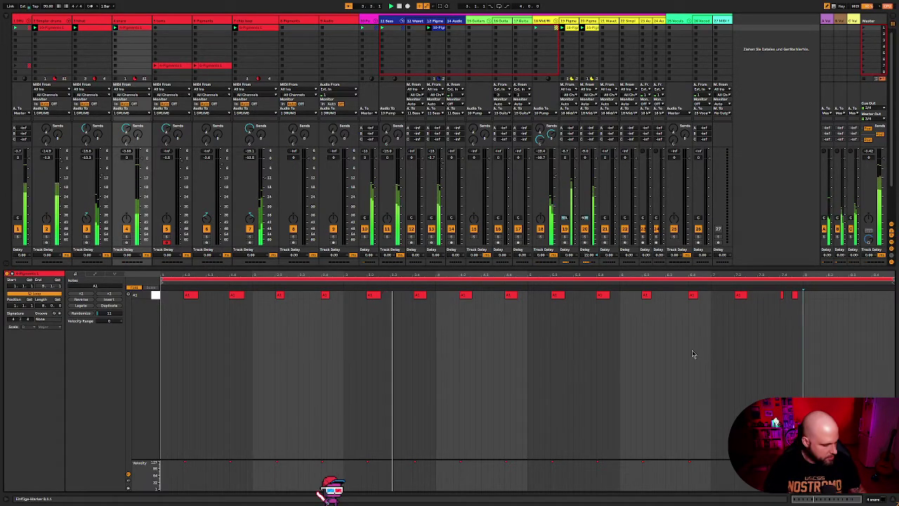
{"action": "left_click", "coordinate": [646, 295]}
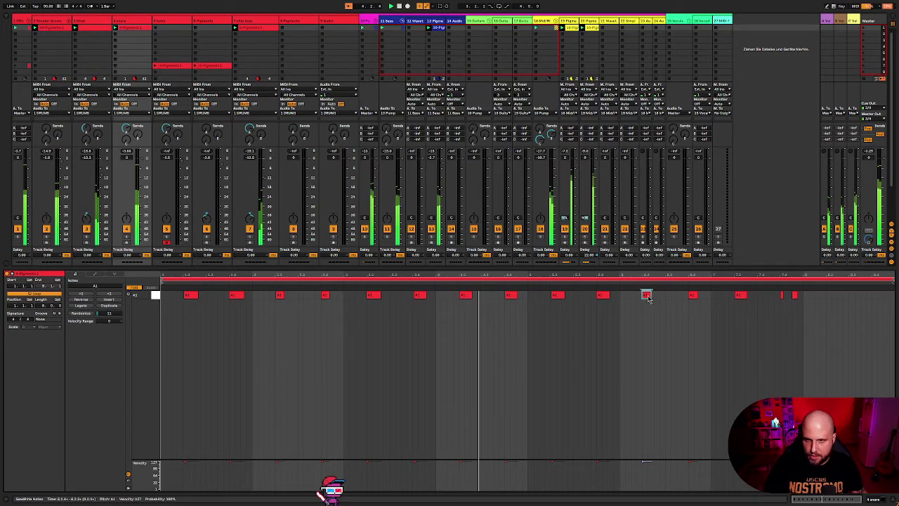
{"action": "left_click", "coordinate": [849, 299]}
{"action": "key", "text": "ctrl+v"}
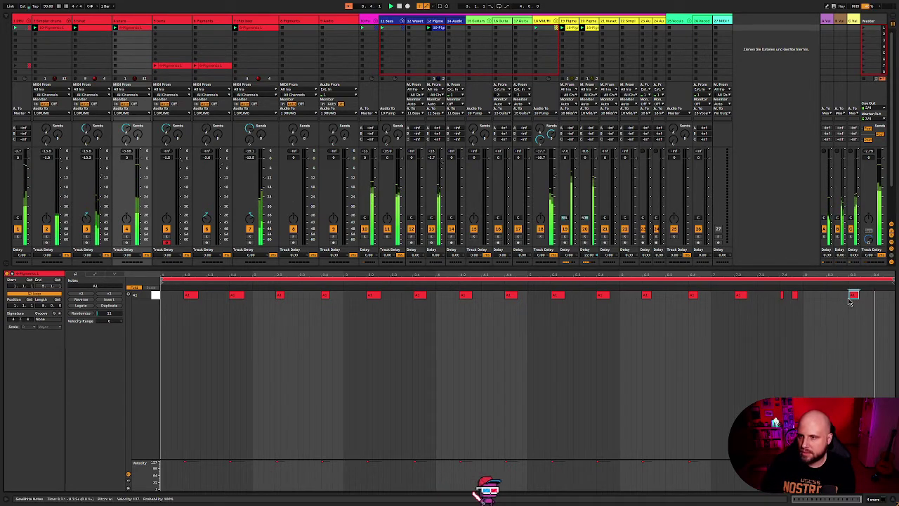
{"action": "left_click_drag", "start_coordinate": [854, 297], "coordinate": [831, 296]}
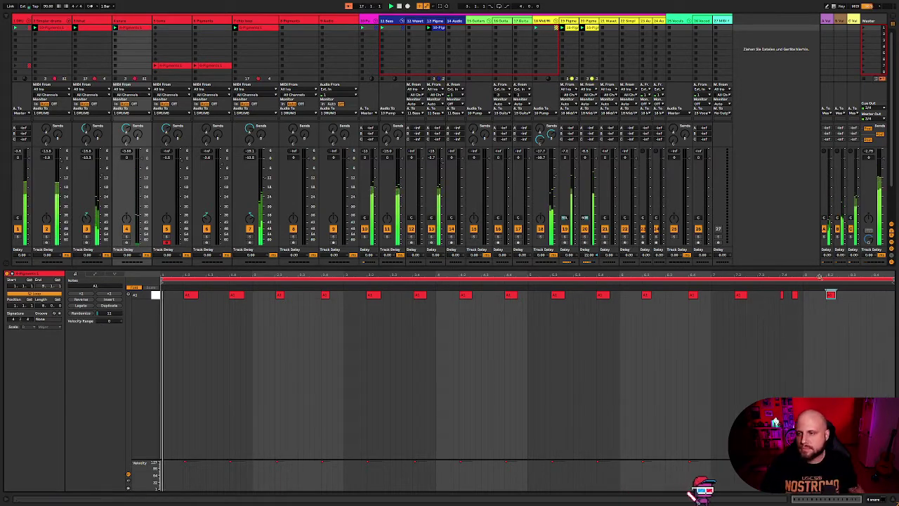
{"action": "left_click", "coordinate": [873, 299]}
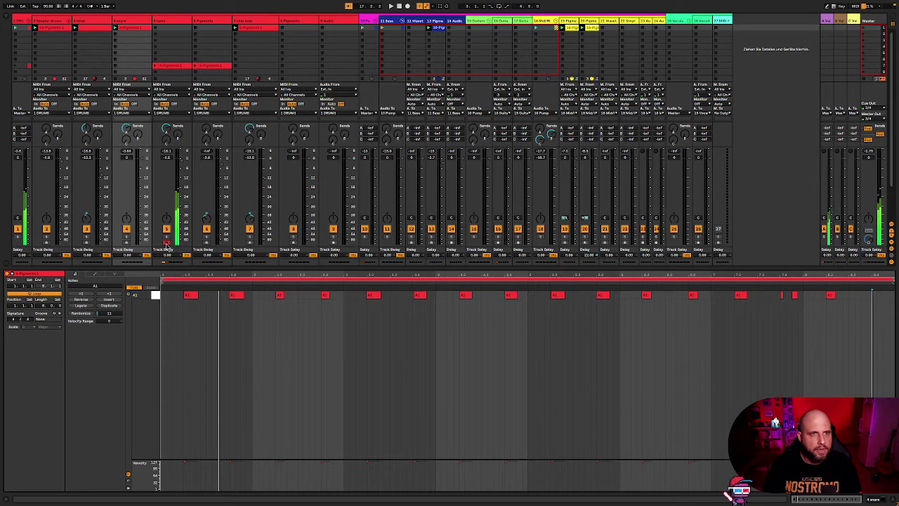
Step: Copy the toms clip from scene 7 into the first scene of the 5 toms track
{"action": "left_click", "coordinate": [176, 68]}
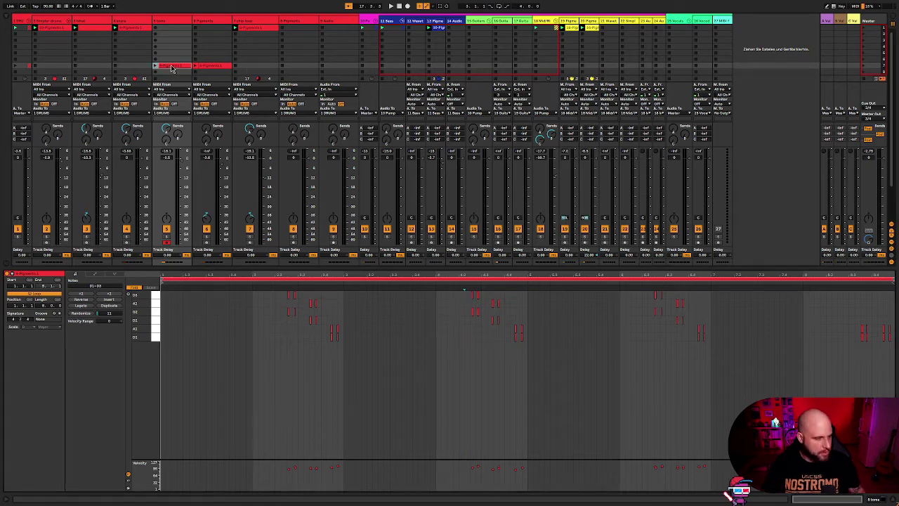
{"action": "left_click", "coordinate": [172, 37]}
{"action": "left_click", "coordinate": [169, 29]}
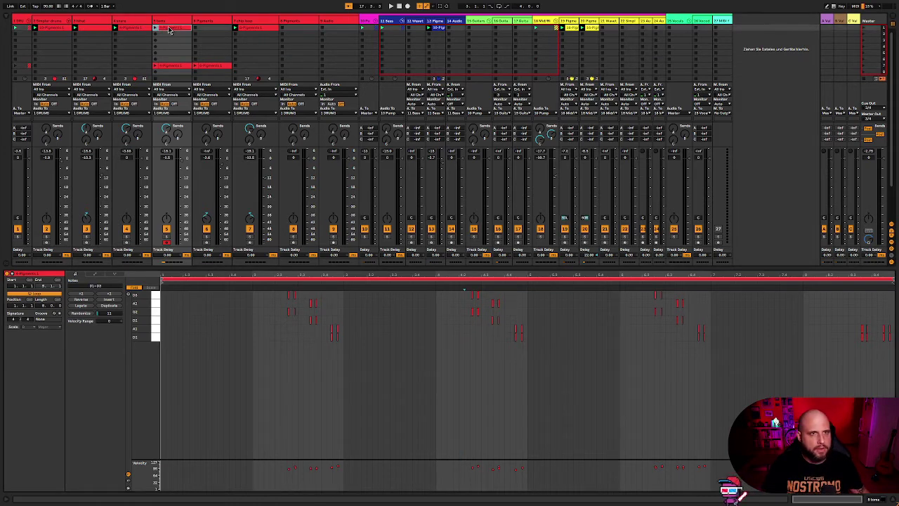
Step: Delete all notes except the last two tom hits in the first-scene toms clip, and move those hits to beat 8.4
{"action": "left_click_drag", "start_coordinate": [869, 372], "coordinate": [163, 286]}
{"action": "key", "text": "Delete"}
{"action": "key", "text": "space"}
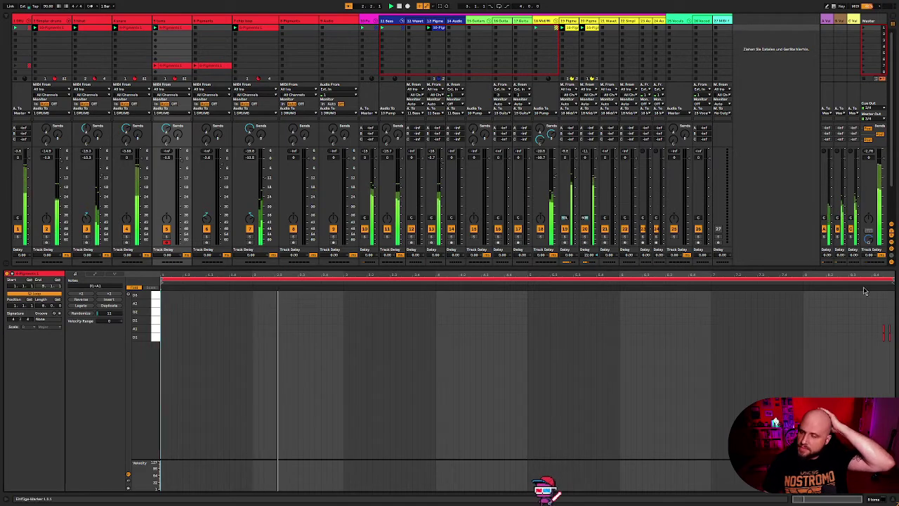
{"action": "left_click", "coordinate": [170, 28]}
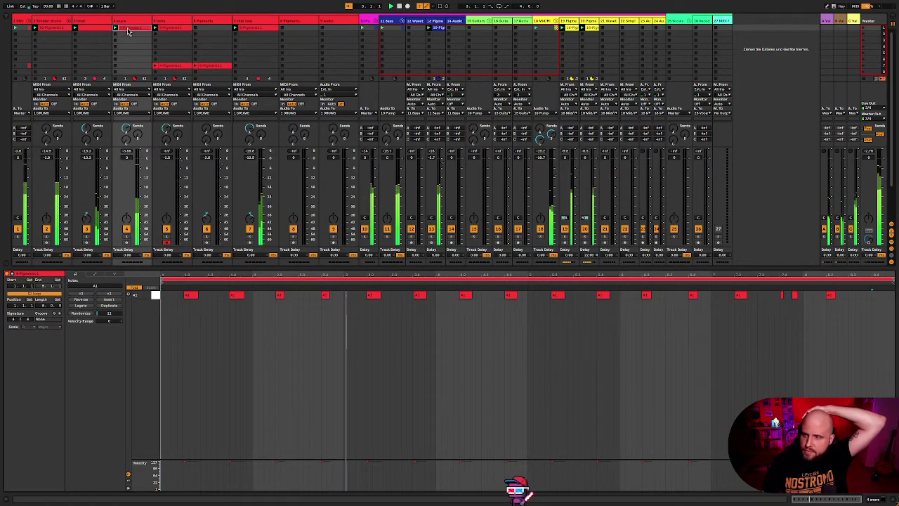
{"action": "left_click", "coordinate": [188, 49]}
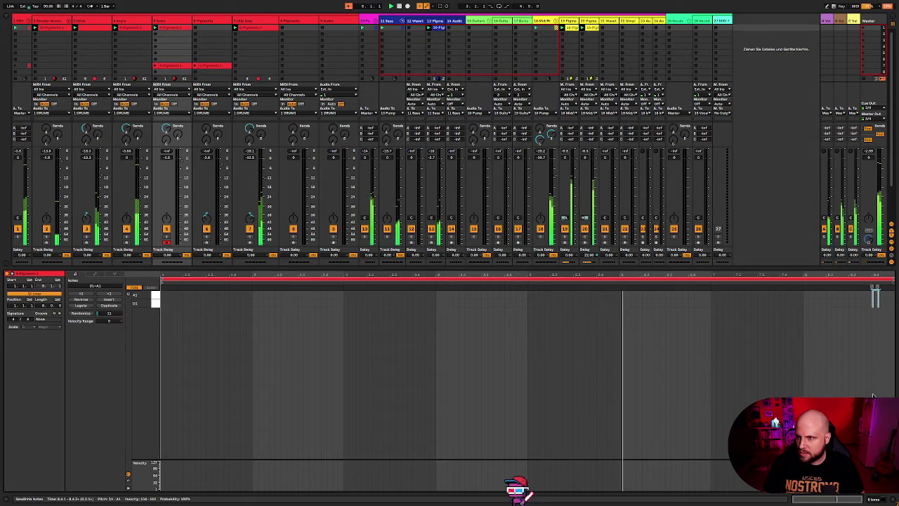
Step: Enlarge the velocity lane of the first-scene toms clip and move the earlier tom hit from beat 8.4 back into beat 8.3
{"action": "left_click", "coordinate": [894, 499]}
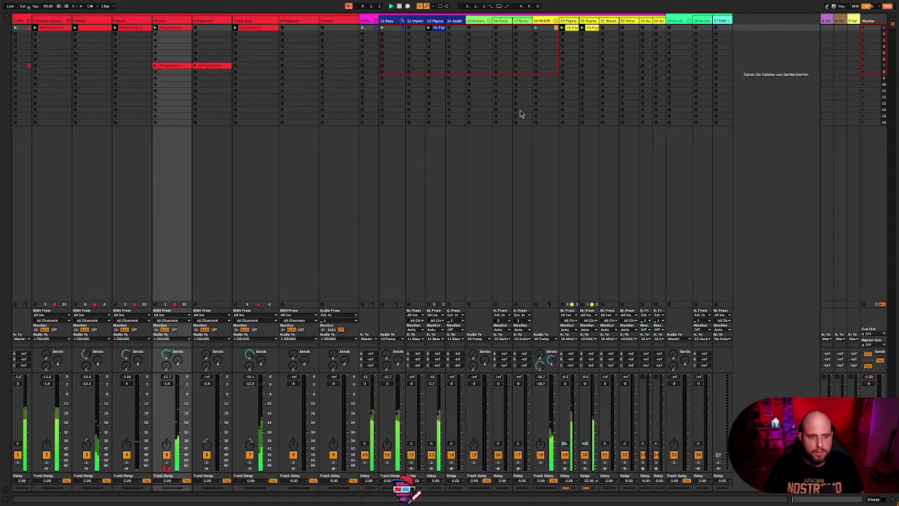
{"action": "double_click", "coordinate": [179, 29]}
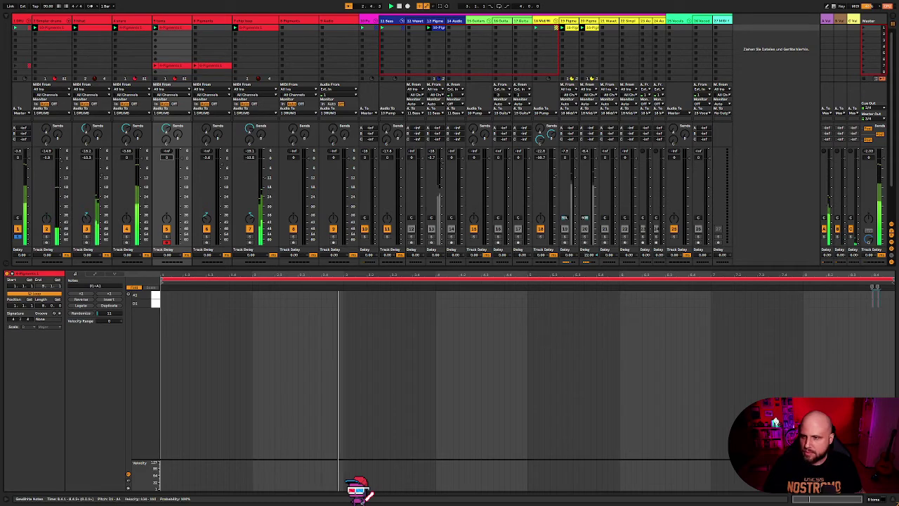
{"action": "left_click_drag", "start_coordinate": [853, 447], "coordinate": [853, 387]}
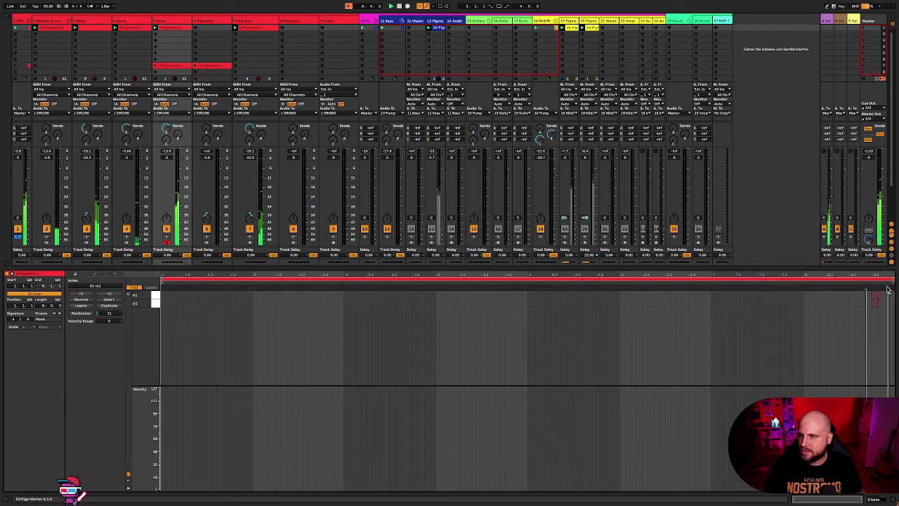
{"action": "left_click_drag", "start_coordinate": [860, 312], "coordinate": [875, 311]}
{"action": "double_click", "coordinate": [872, 293]}
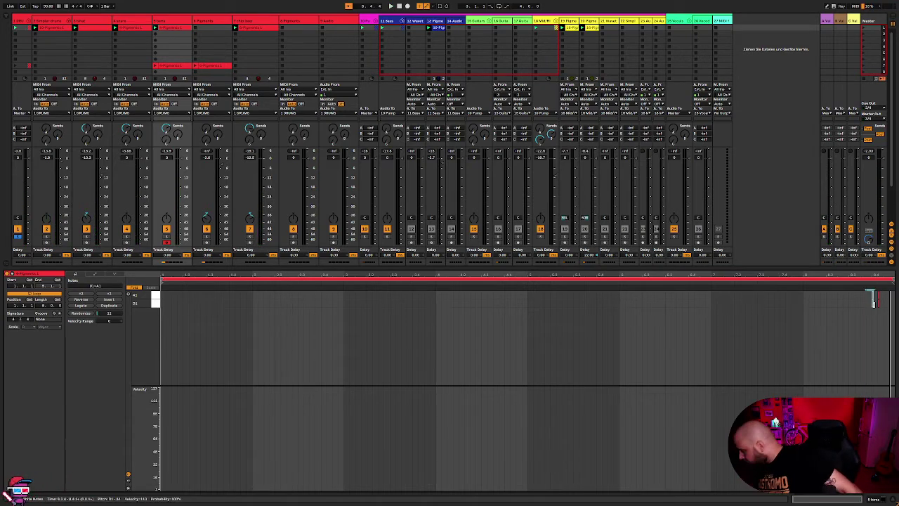
{"action": "key", "text": "space"}
{"action": "left_click", "coordinate": [716, 281]}
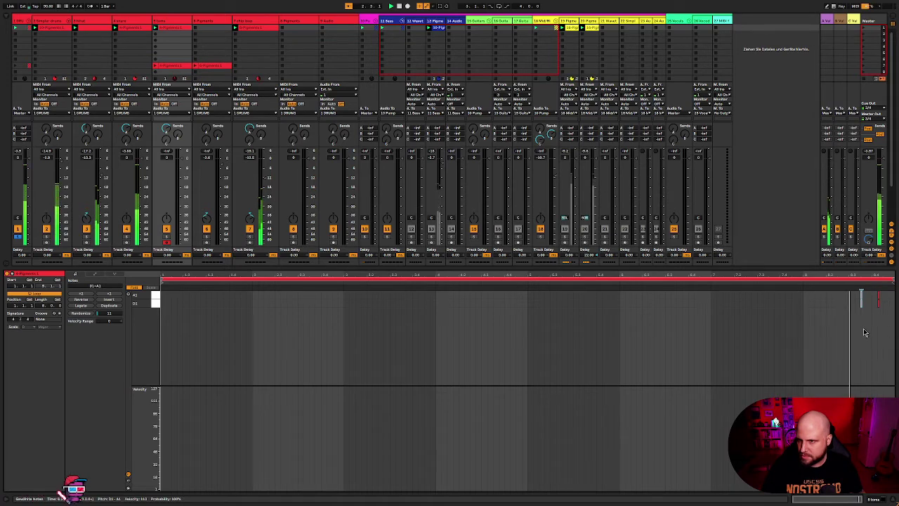
Step: Audition the first-scene toms clip with its new hit spacing, and solo the toms track to check the two hits
{"action": "left_click", "coordinate": [892, 500]}
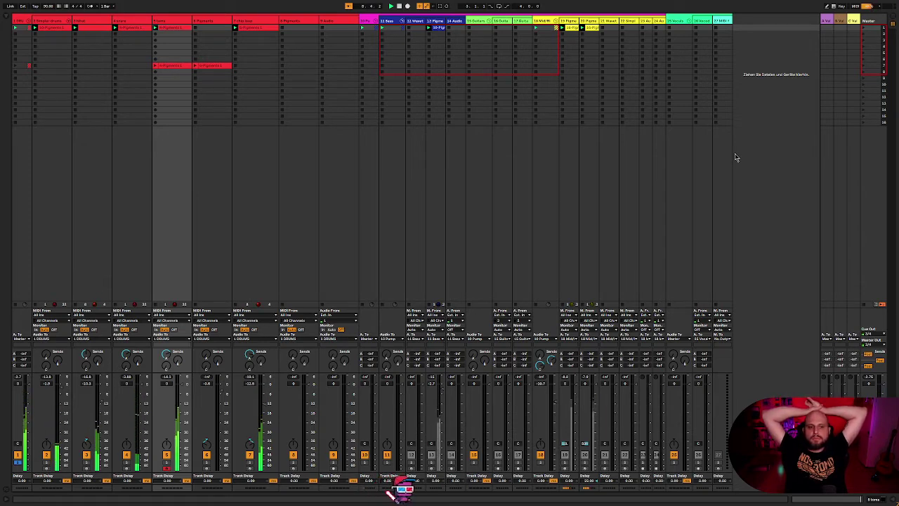
{"action": "double_click", "coordinate": [189, 31]}
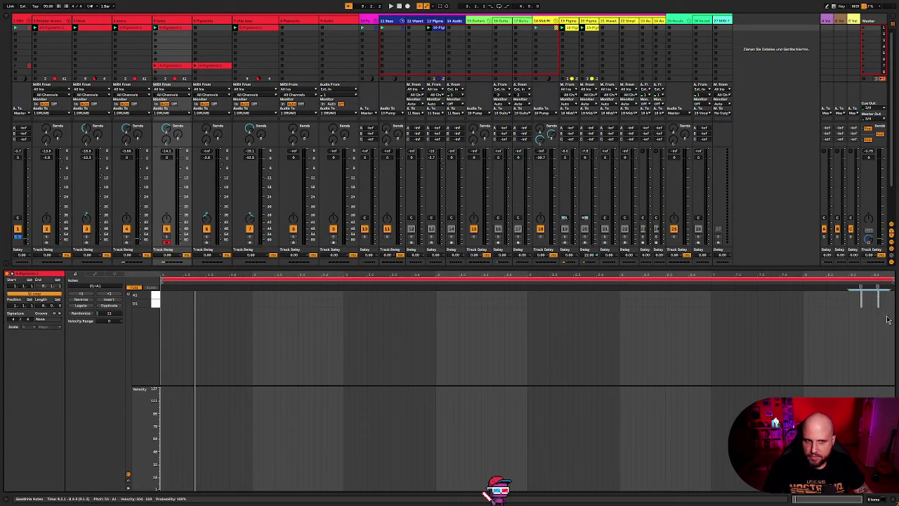
{"action": "key", "text": "space"}
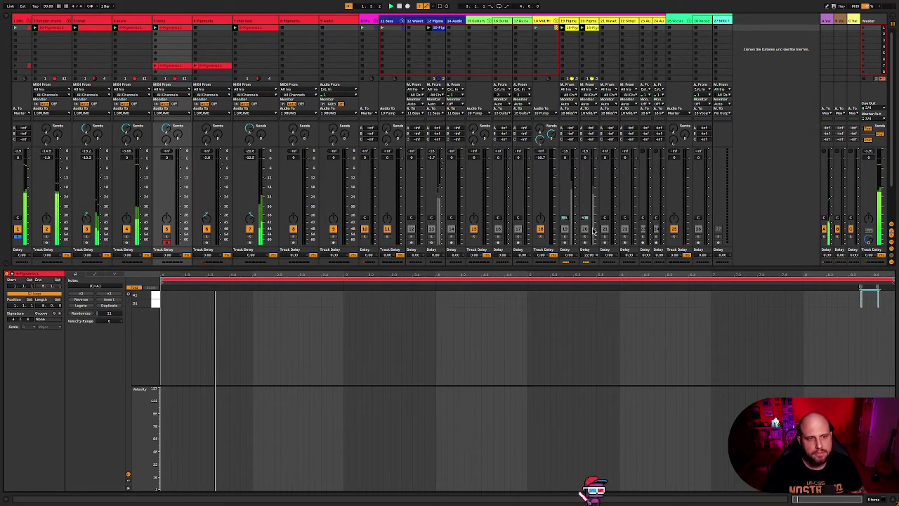
{"action": "left_click", "coordinate": [892, 500]}
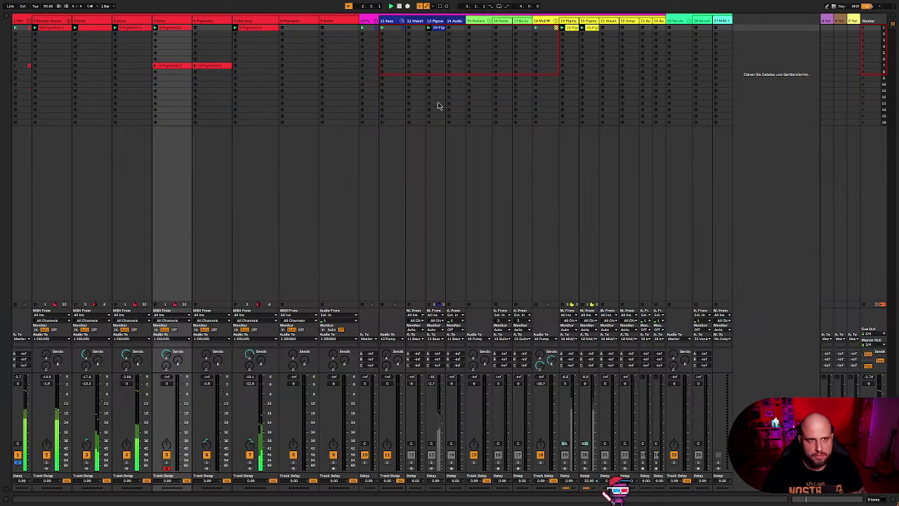
{"action": "double_click", "coordinate": [172, 30]}
{"action": "key", "text": "space"}
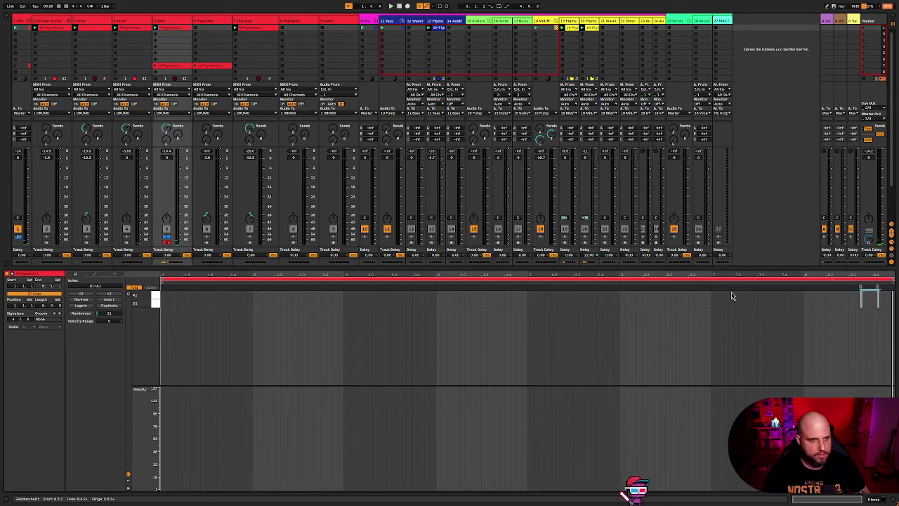
Step: Unfold the toms clip's note editor and transpose the two notes of the last hit down to G1 and D2
{"action": "left_click", "coordinate": [133, 289]}
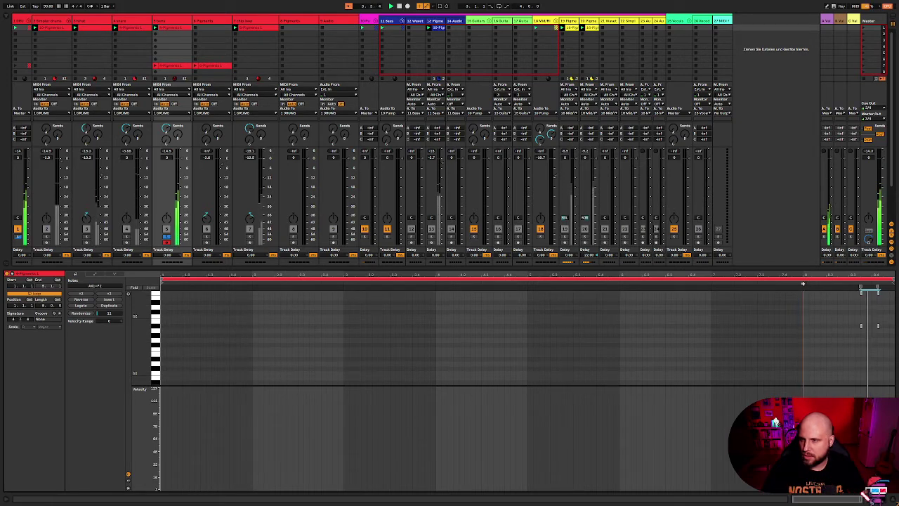
{"action": "left_click_drag", "start_coordinate": [889, 332], "coordinate": [868, 295]}
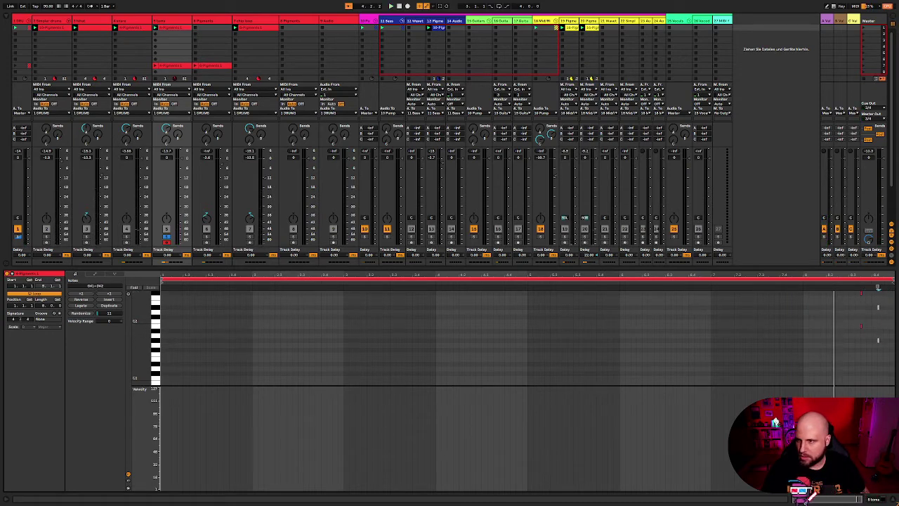
{"action": "left_click", "coordinate": [800, 282]}
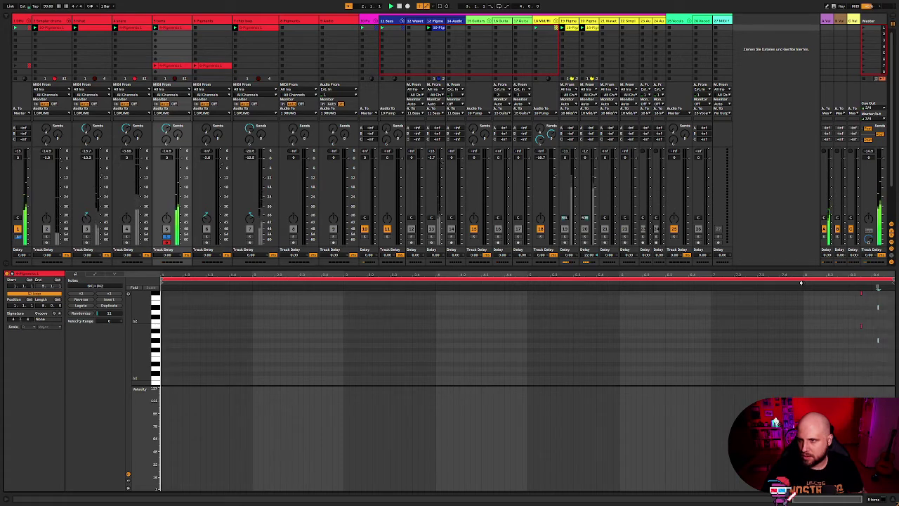
{"action": "left_click_drag", "start_coordinate": [888, 349], "coordinate": [871, 306]}
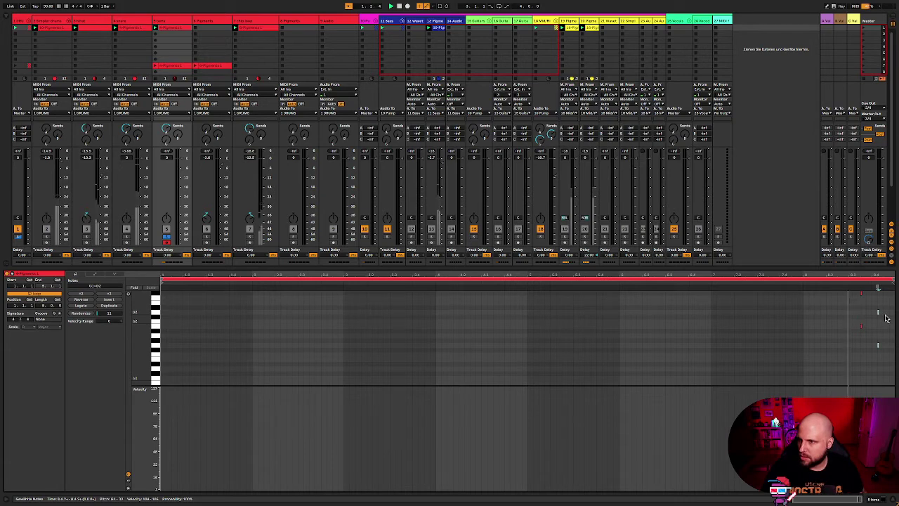
{"action": "left_click", "coordinate": [894, 498]}
Step: Open the Pigments instrument on the toms track and show the presets of the Percussive Drive bank
{"action": "double_click", "coordinate": [170, 26]}
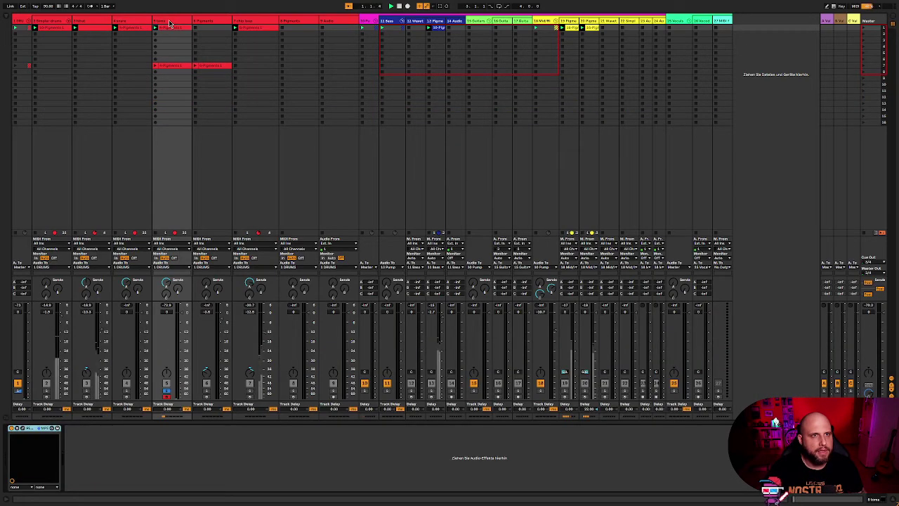
{"action": "left_click", "coordinate": [19, 427]}
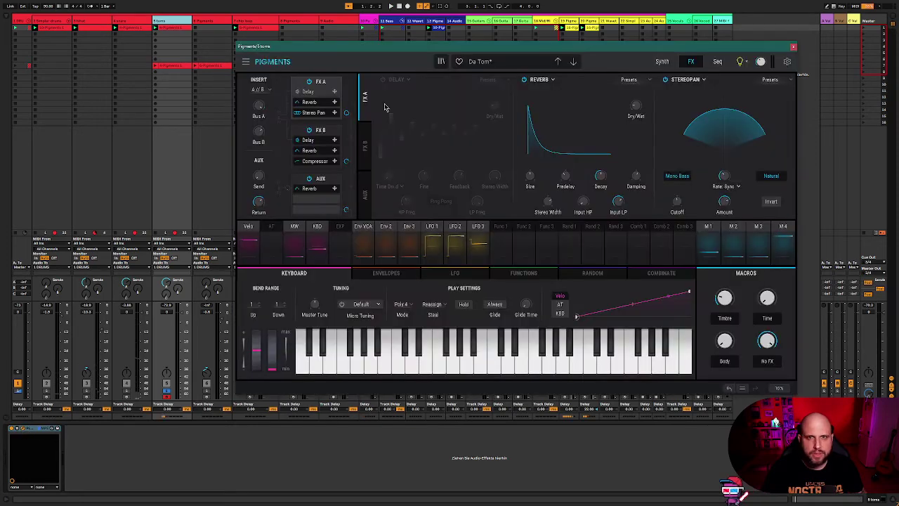
{"action": "left_click", "coordinate": [511, 63]}
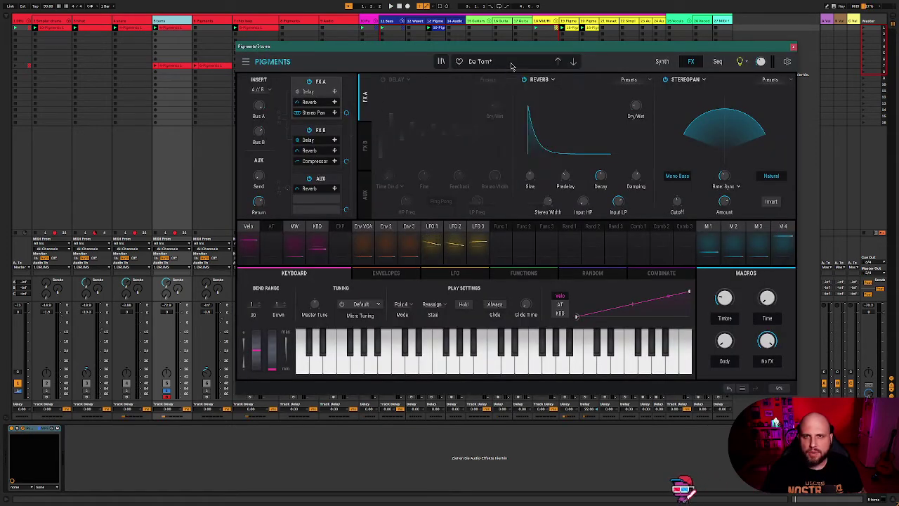
{"action": "left_click", "coordinate": [511, 63]}
{"action": "left_click", "coordinate": [512, 63]}
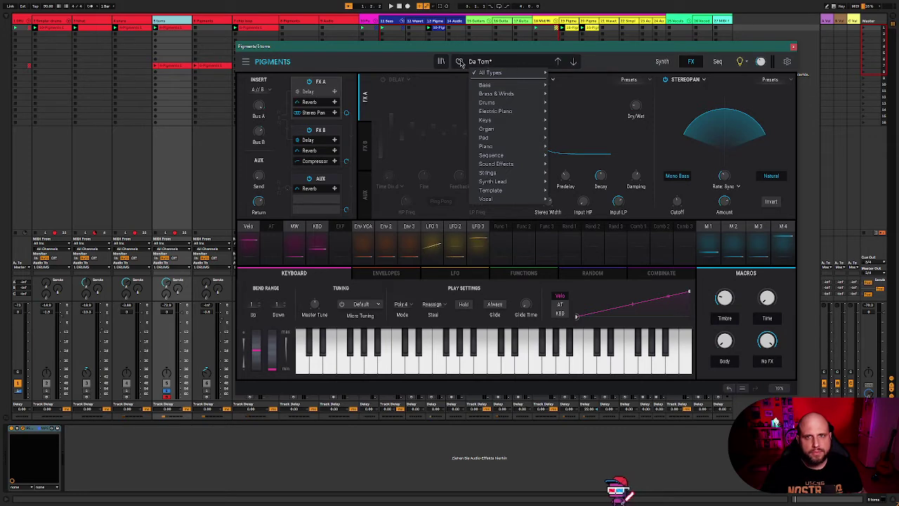
{"action": "left_click", "coordinate": [442, 62]}
{"action": "scroll", "coordinate": [469, 219], "scroll_direction": "down", "scroll_amount": 5}
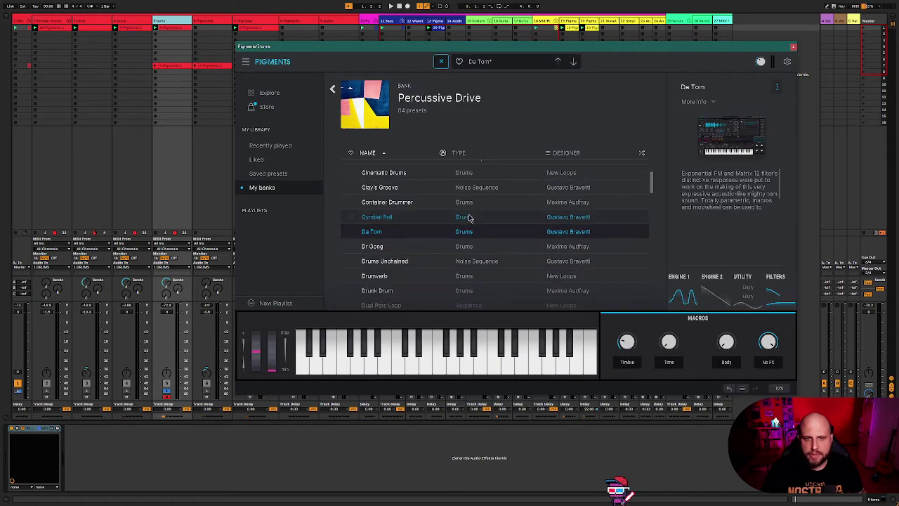
Step: Load the Sci-Fi Tom preset from the Percussive Drive bank for the toms, and close the instrument window
{"action": "scroll", "coordinate": [462, 202], "scroll_direction": "down", "scroll_amount": 2}
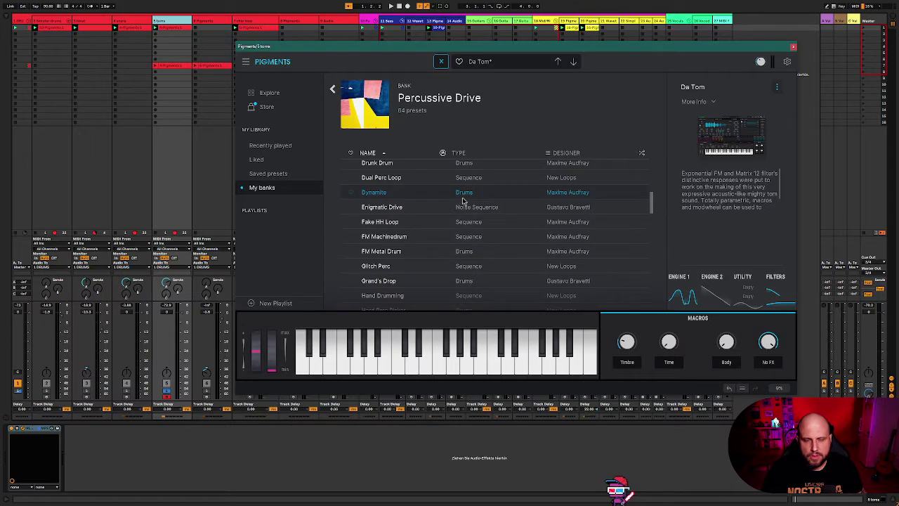
{"action": "scroll", "coordinate": [462, 202], "scroll_direction": "down", "scroll_amount": 7}
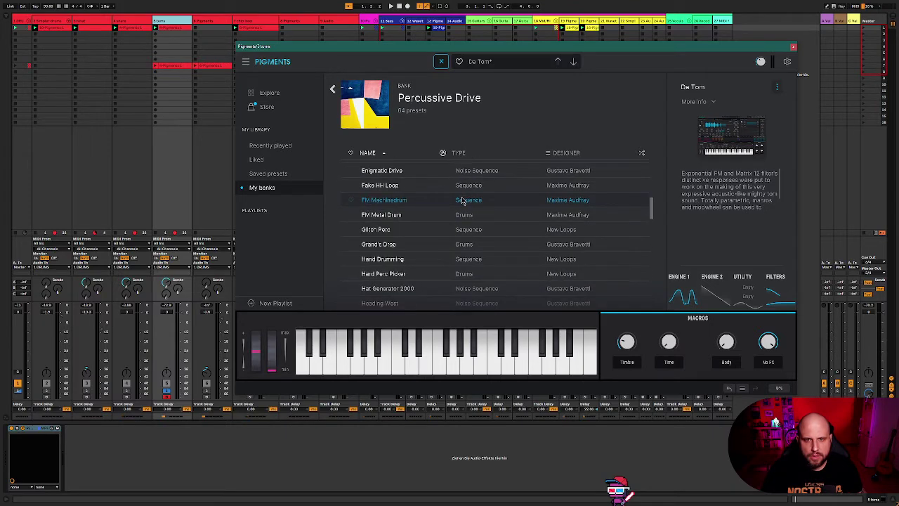
{"action": "scroll", "coordinate": [460, 200], "scroll_direction": "down", "scroll_amount": 10}
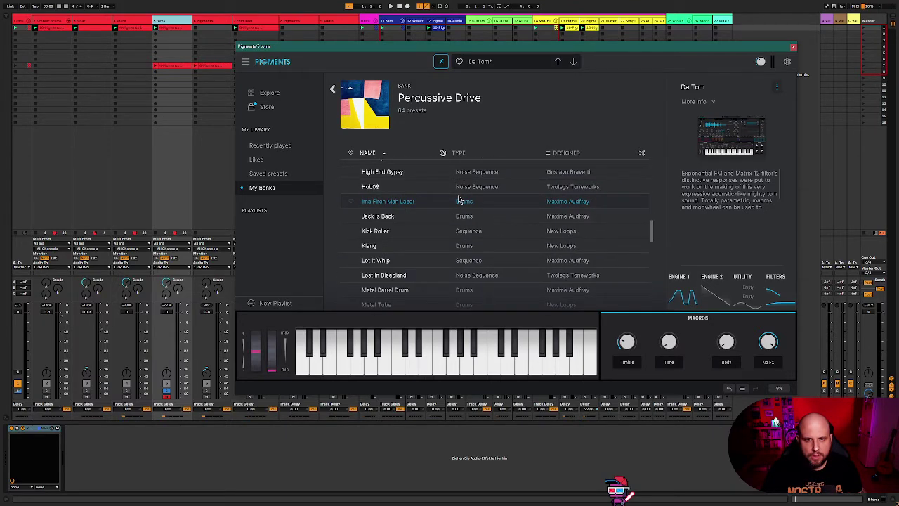
{"action": "scroll", "coordinate": [460, 200], "scroll_direction": "down", "scroll_amount": 6}
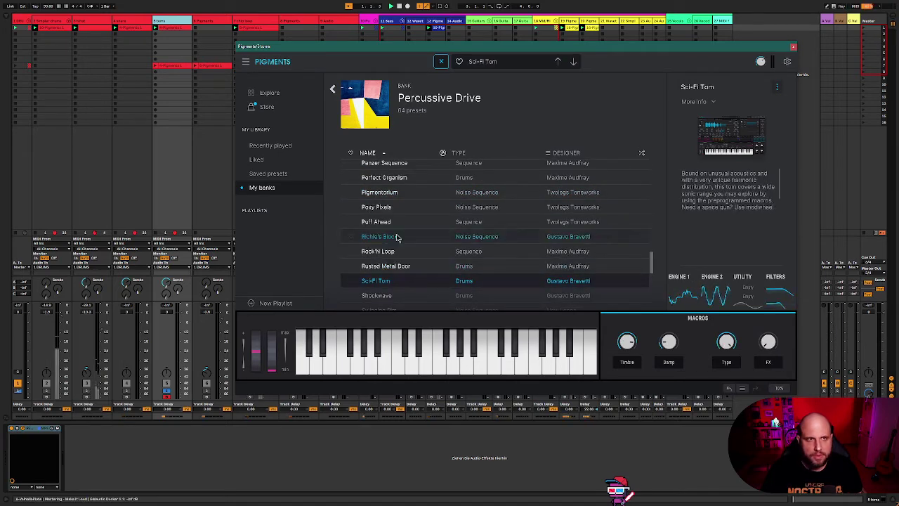
{"action": "left_click", "coordinate": [797, 56]}
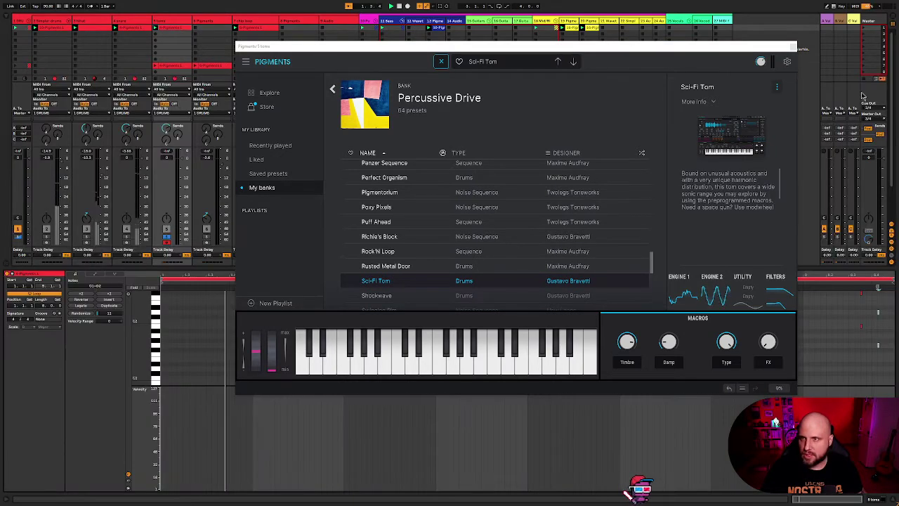
{"action": "left_click", "coordinate": [794, 47]}
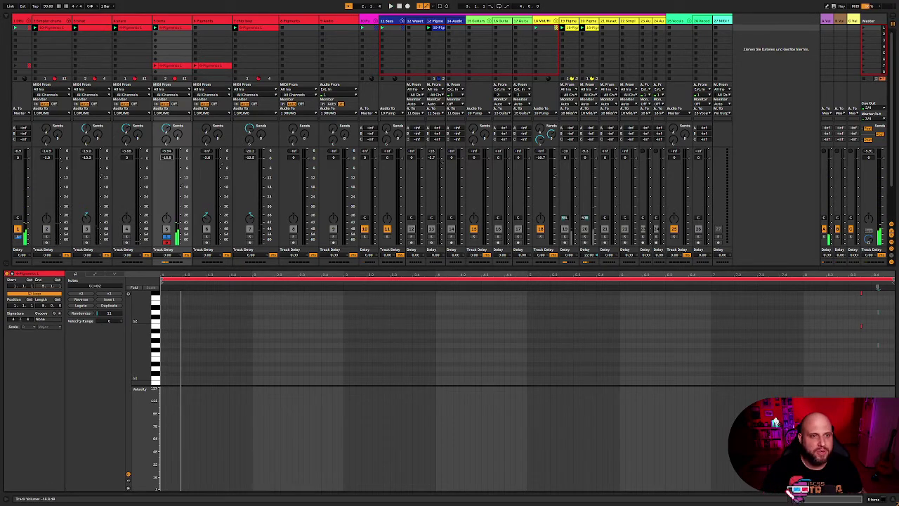
Step: Reopen Pigments on the toms track and switch off the Reverb effect in FX B of the Sci-Fi Tom preset
{"action": "left_click", "coordinate": [172, 22]}
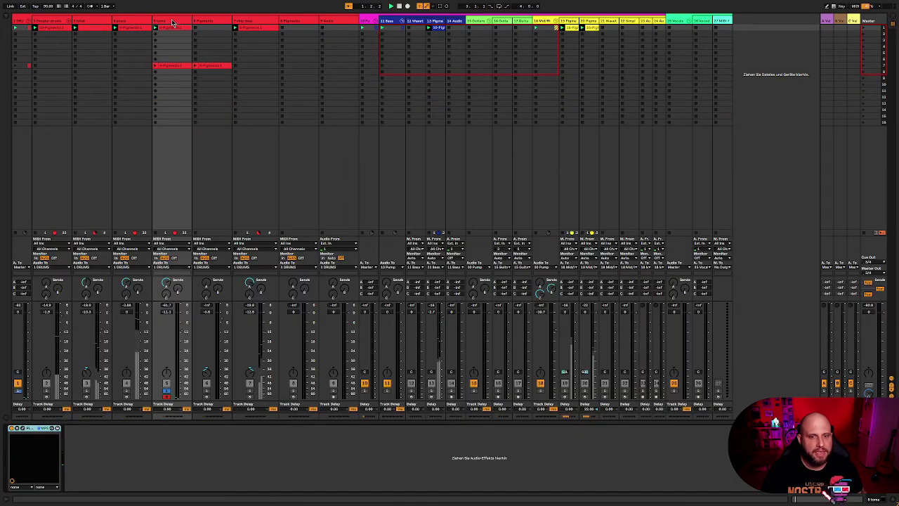
{"action": "left_click", "coordinate": [26, 428]}
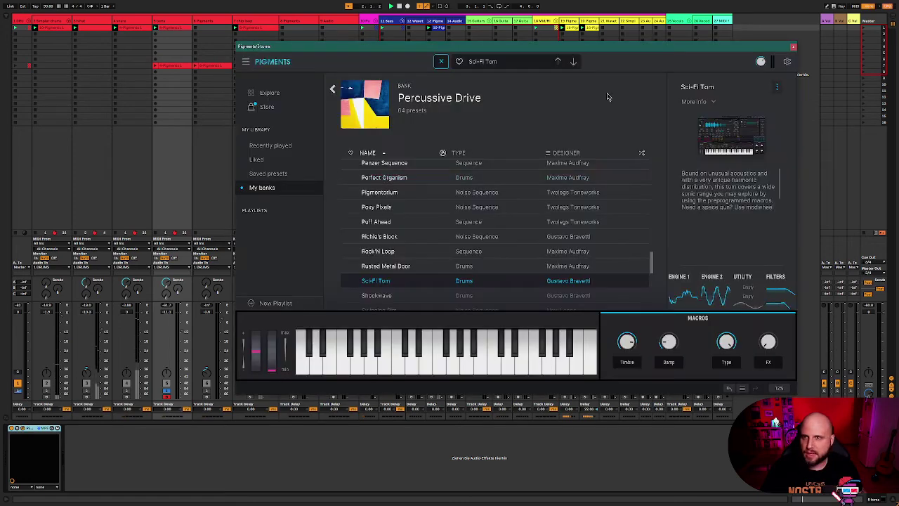
{"action": "left_click", "coordinate": [441, 63]}
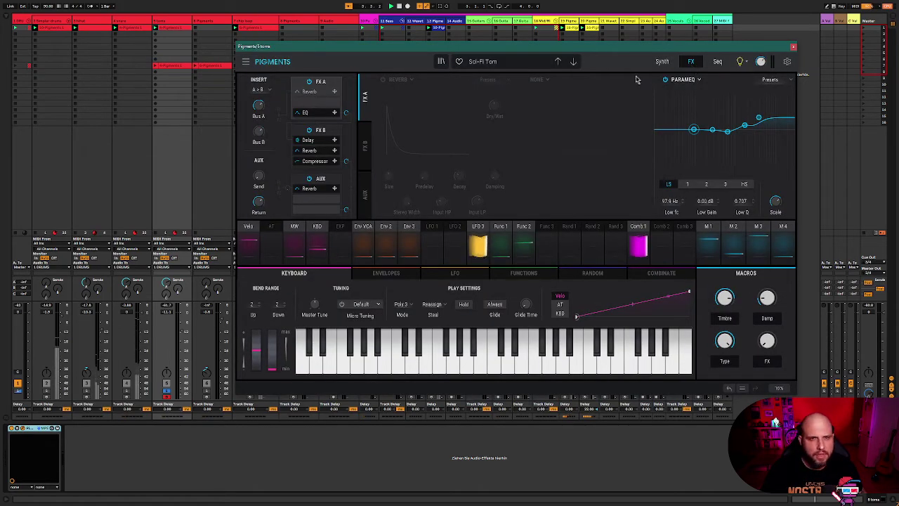
{"action": "left_click", "coordinate": [320, 132]}
{"action": "left_click", "coordinate": [526, 80]}
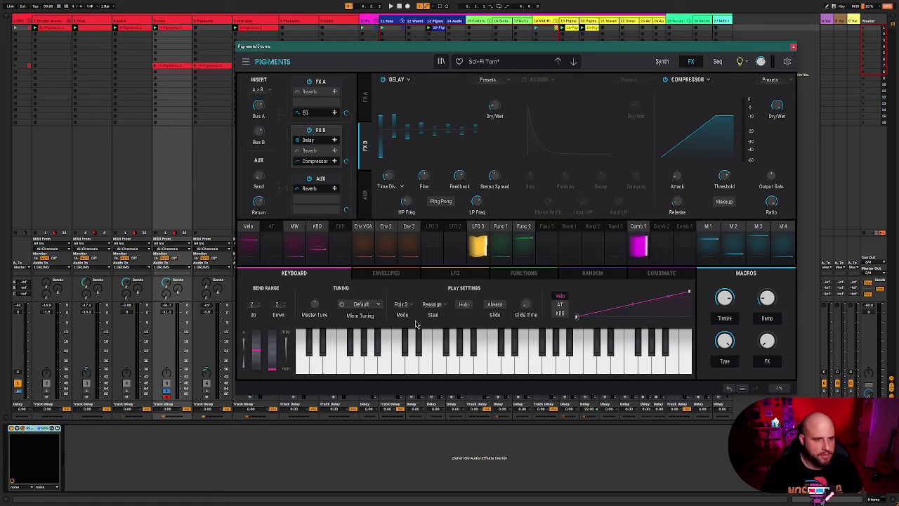
Step: Clear the solo on the toms and drums, play the full mix, and close the Pigments window
{"action": "left_click", "coordinate": [153, 399]}
{"action": "key", "text": "space"}
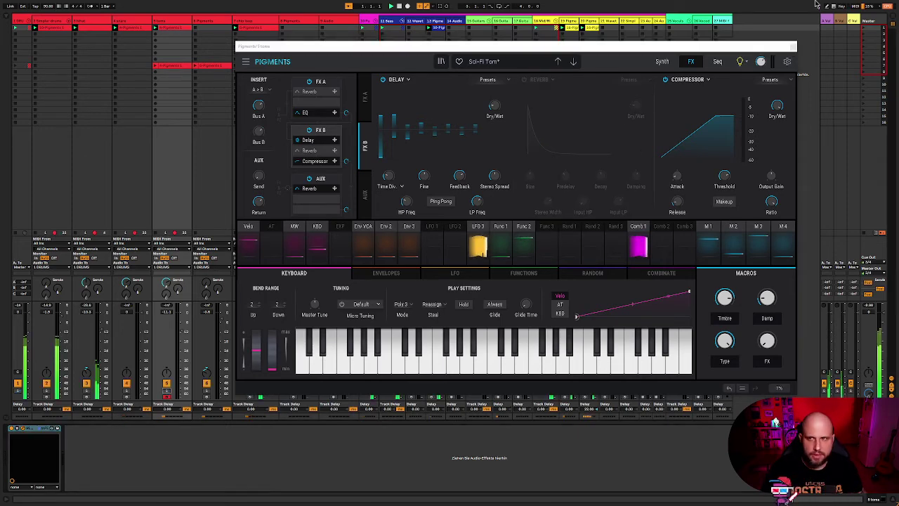
{"action": "left_click", "coordinate": [799, 48]}
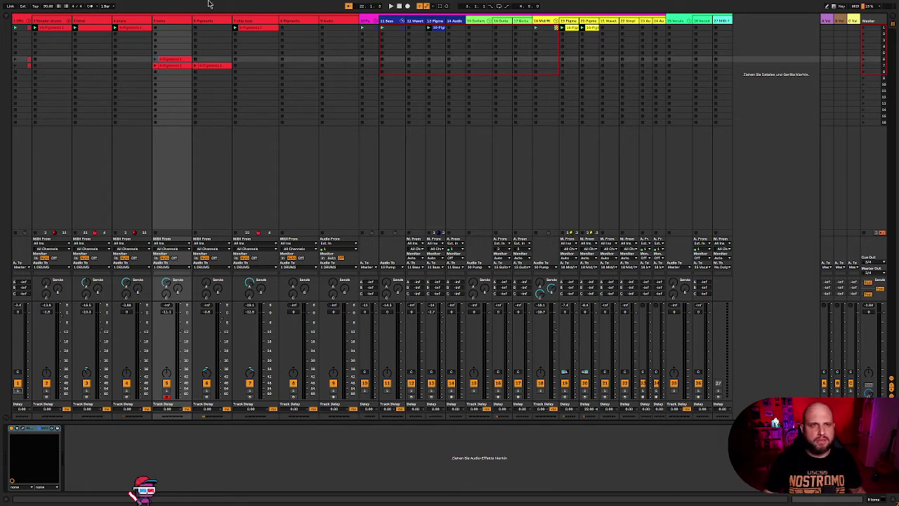
Step: Move the toms track and the neighbouring Pigments track together behind track 7, and play the mix
{"action": "left_click", "coordinate": [198, 21], "text": "shift"}
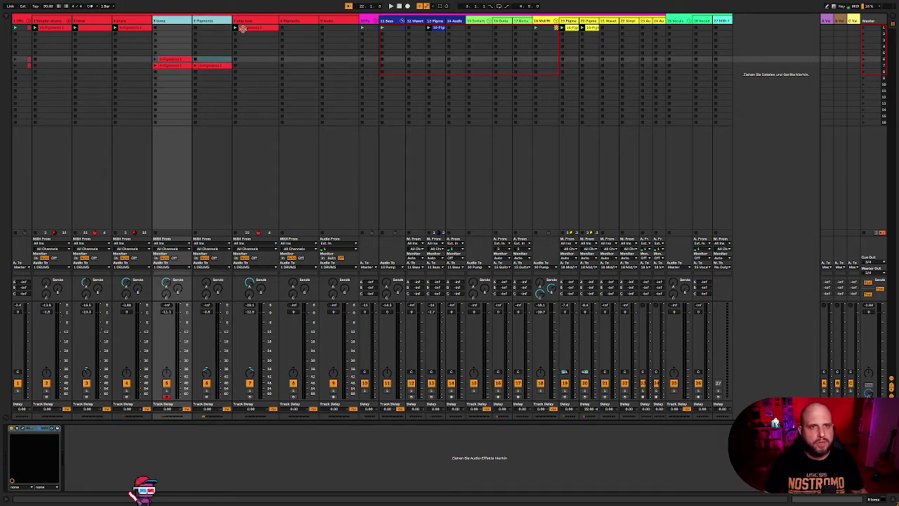
{"action": "left_click_drag", "start_coordinate": [280, 29], "coordinate": [284, 24]}
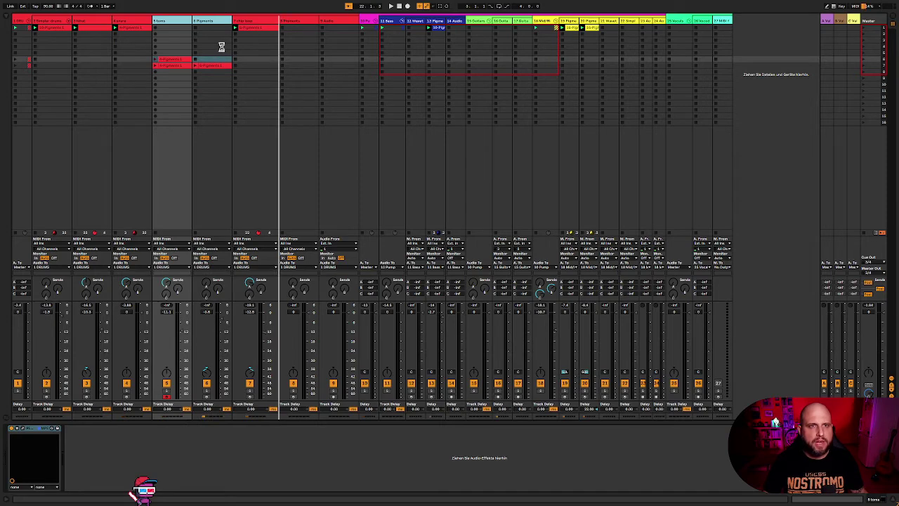
{"action": "key", "text": "space"}
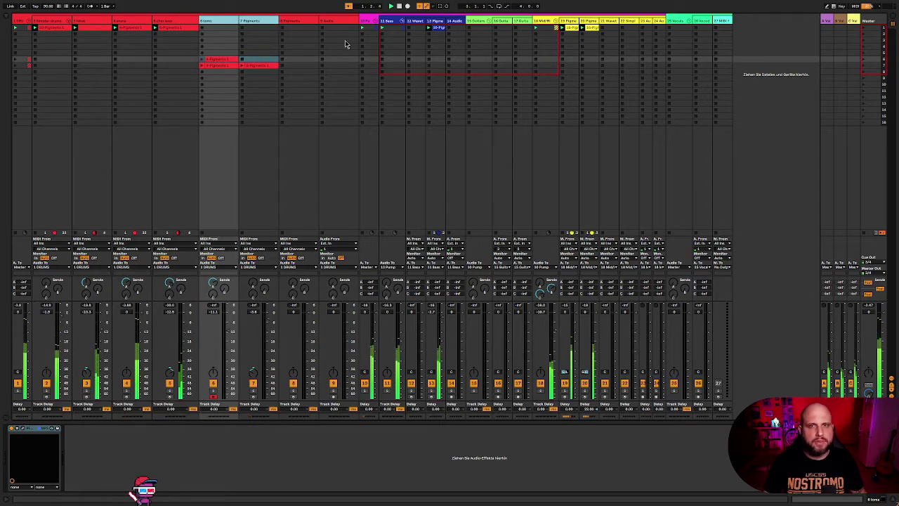
Step: Duplicate the first scene and launch the copy
{"action": "right_click", "coordinate": [873, 33]}
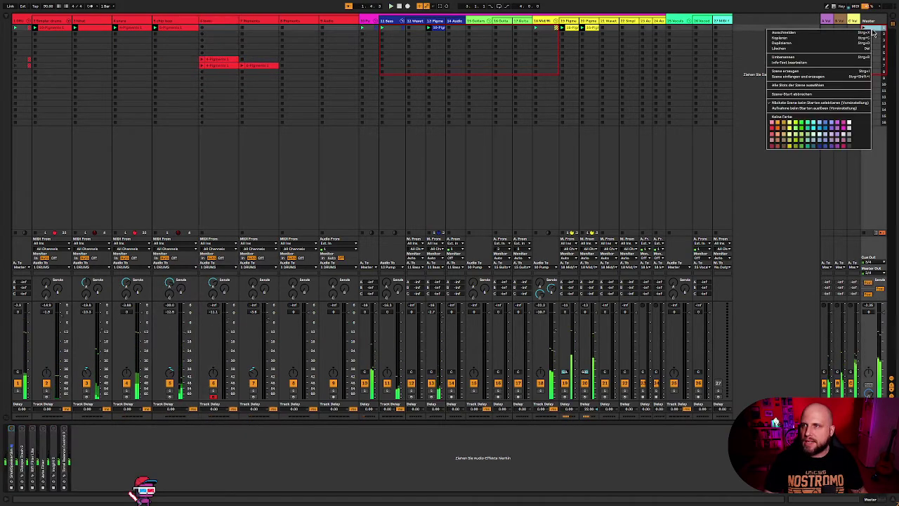
{"action": "left_click", "coordinate": [815, 43]}
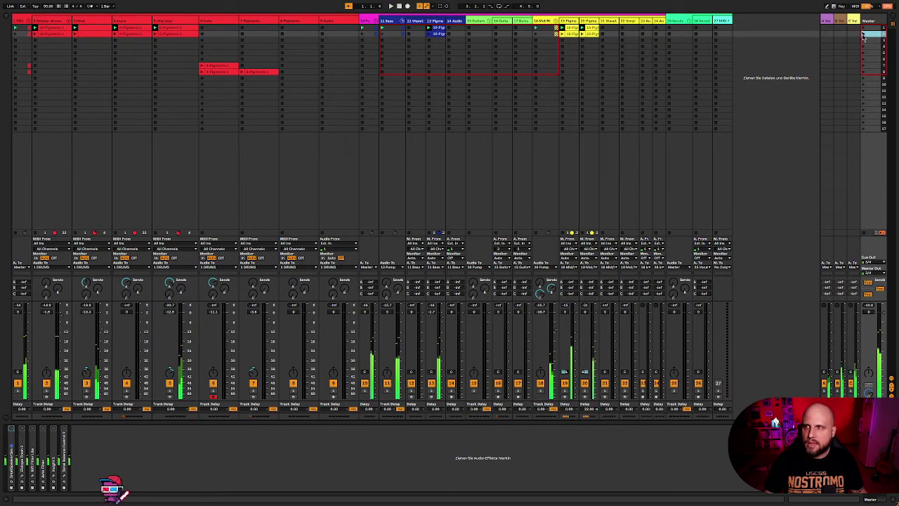
{"action": "left_click", "coordinate": [607, 21]}
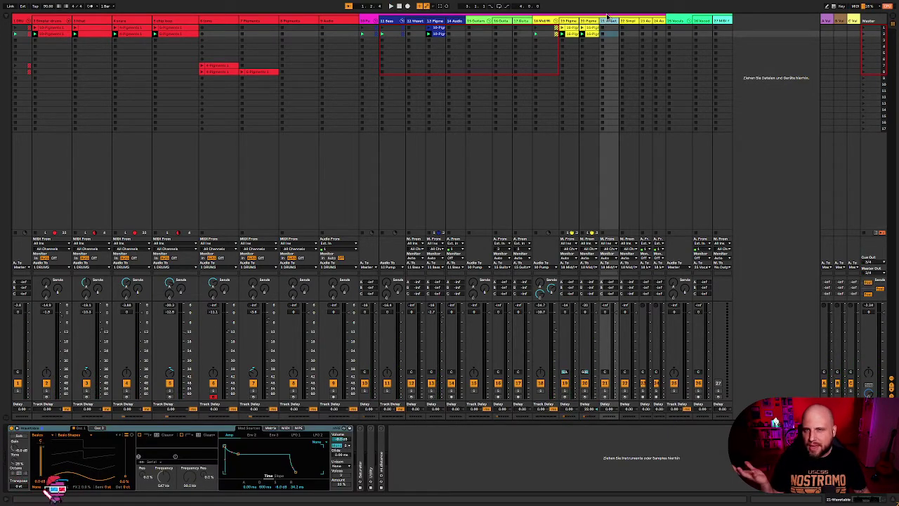
{"action": "key", "text": "super+alt+t"}
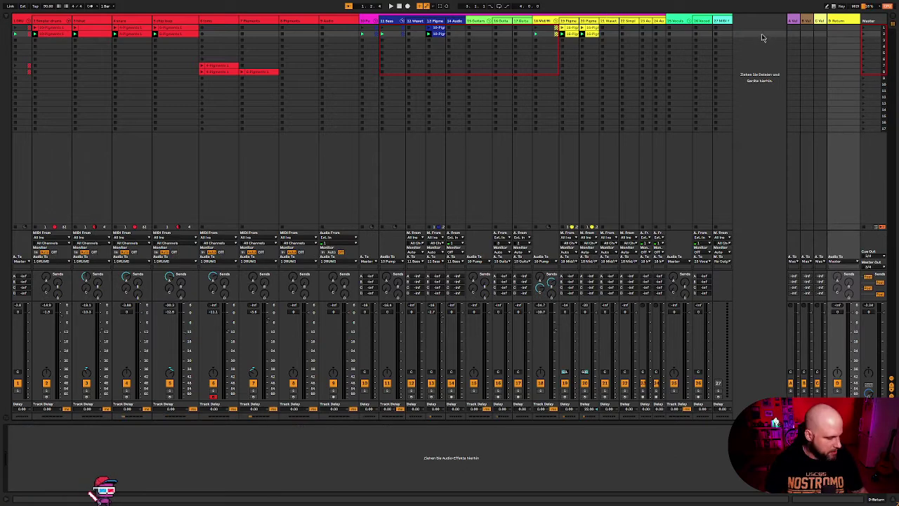
{"action": "key", "text": "super+z"}
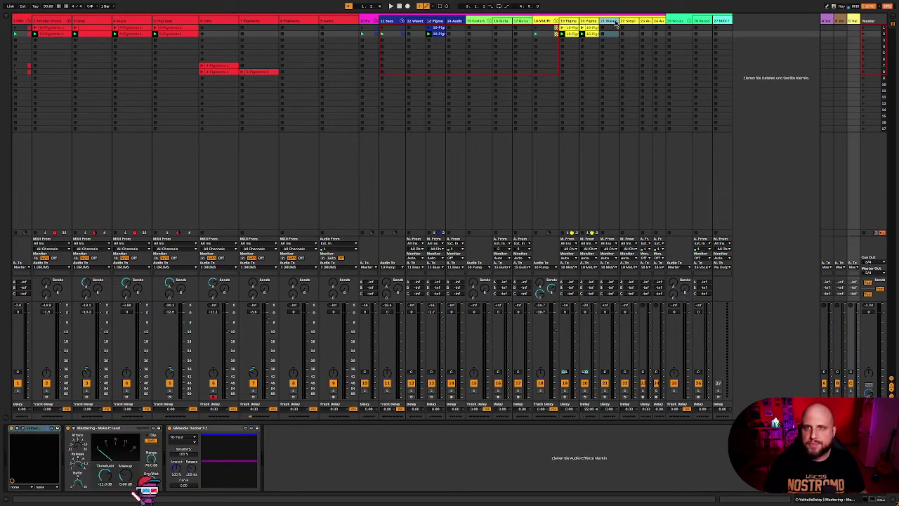
Step: Insert a new MIDI track next to the Wavetable track 21 and move it in front of that track
{"action": "left_click", "coordinate": [610, 22]}
{"action": "key", "text": "super+shift+t"}
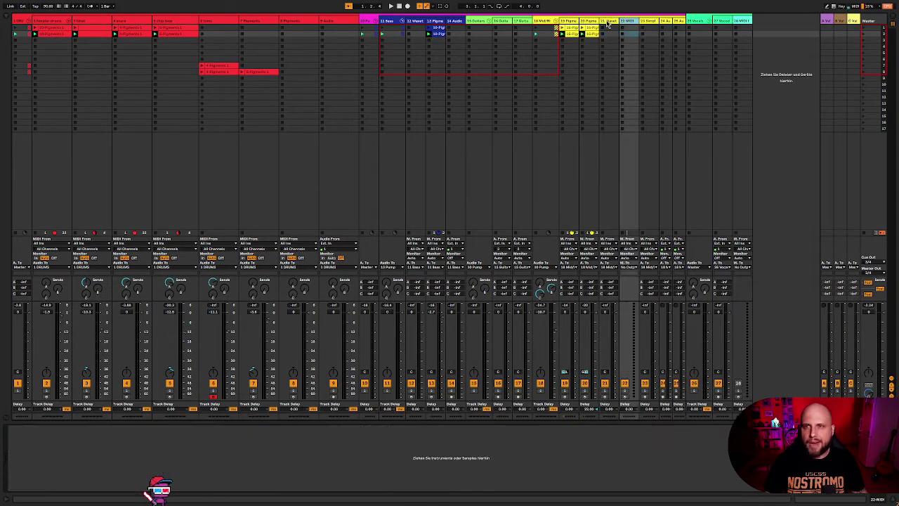
{"action": "left_click_drag", "start_coordinate": [630, 25], "coordinate": [600, 26]}
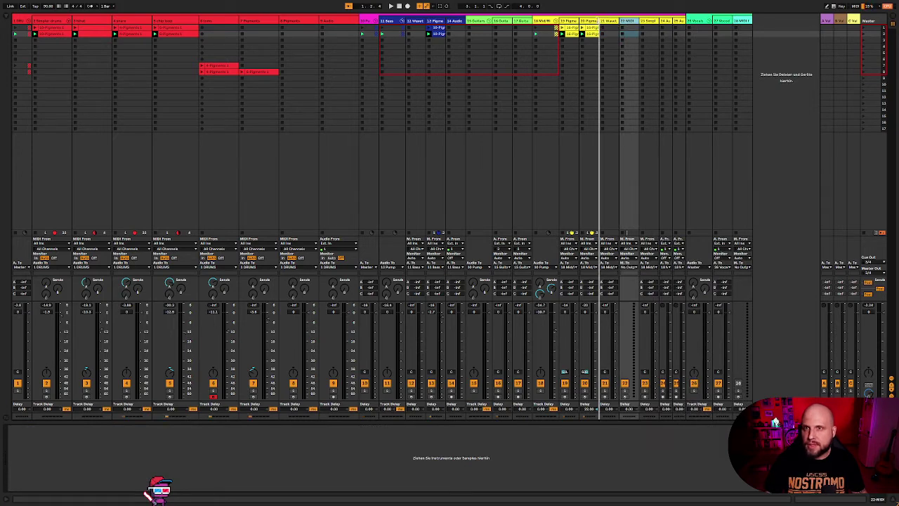
Step: Load the Arturia Pigments VST3 plug-in from the browser onto the new MIDI track
{"action": "left_click", "coordinate": [6, 17]}
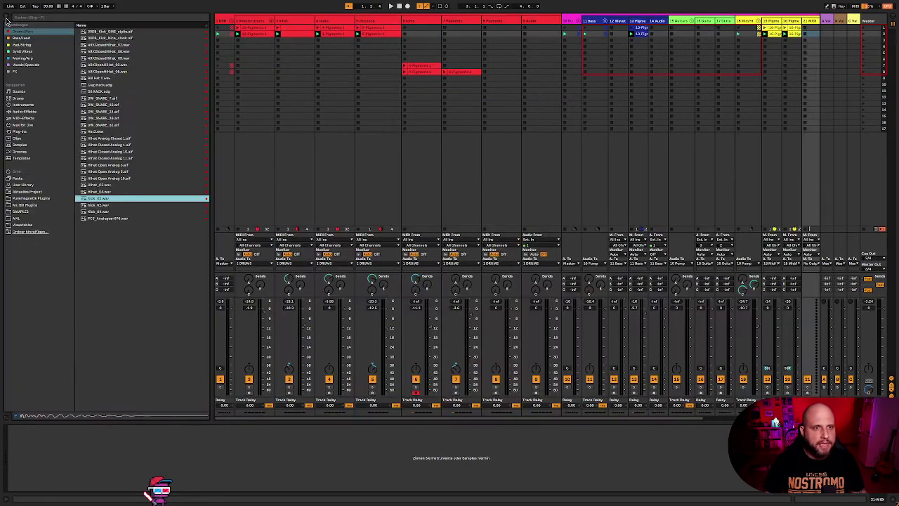
{"action": "left_click", "coordinate": [16, 111]}
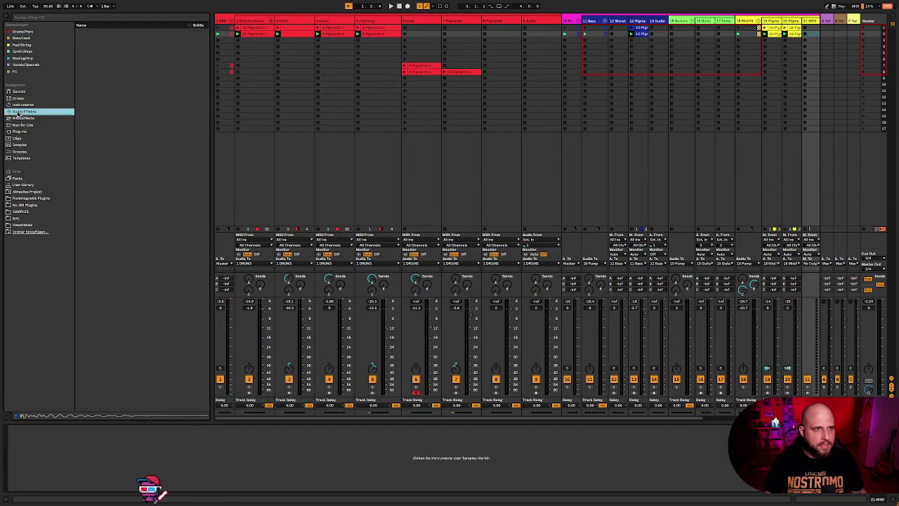
{"action": "left_click", "coordinate": [18, 131]}
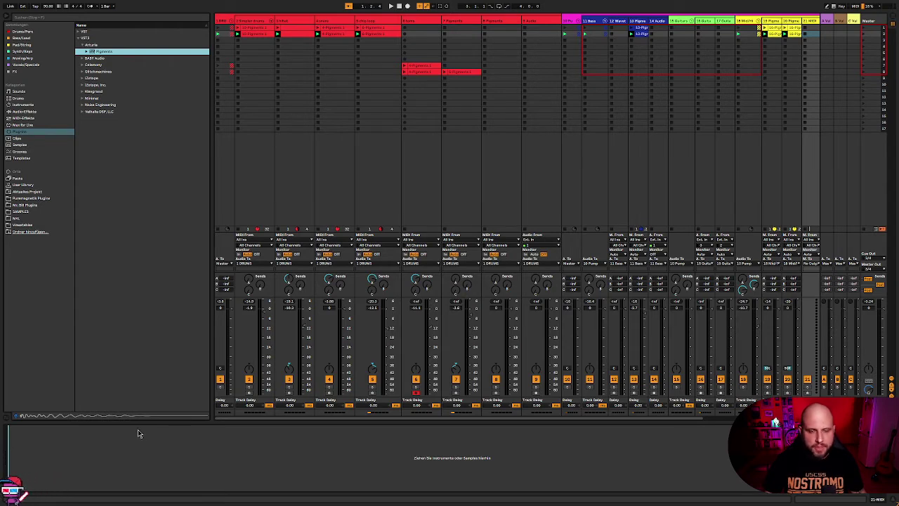
{"action": "left_click", "coordinate": [268, 278]}
Step: Open the Stranger Synths bank in the Pigments preset library and load the A Kiss Lead preset
{"action": "left_click", "coordinate": [500, 67]}
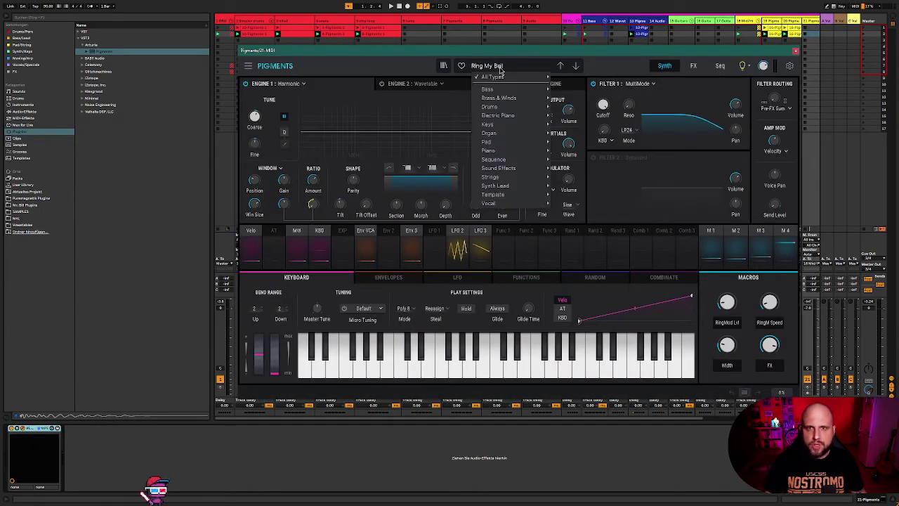
{"action": "left_click", "coordinate": [443, 65]}
{"action": "left_click", "coordinate": [443, 65]}
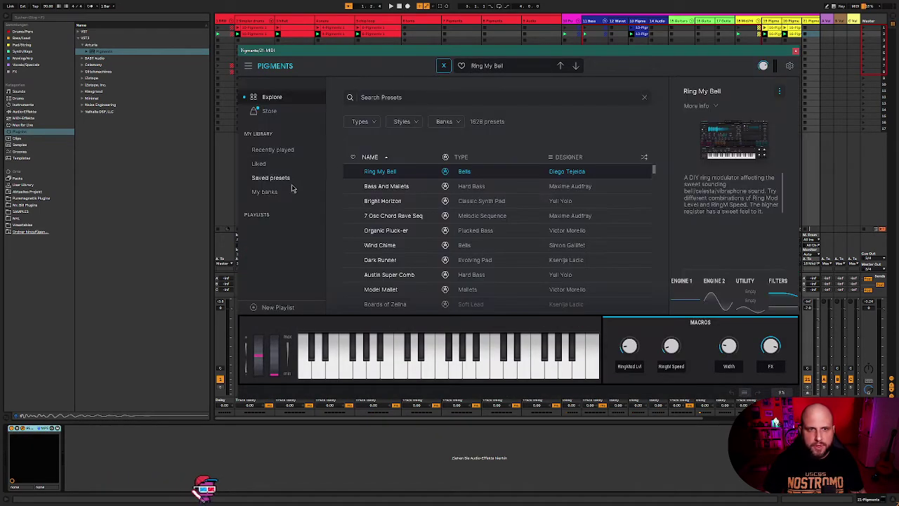
{"action": "left_click", "coordinate": [265, 193]}
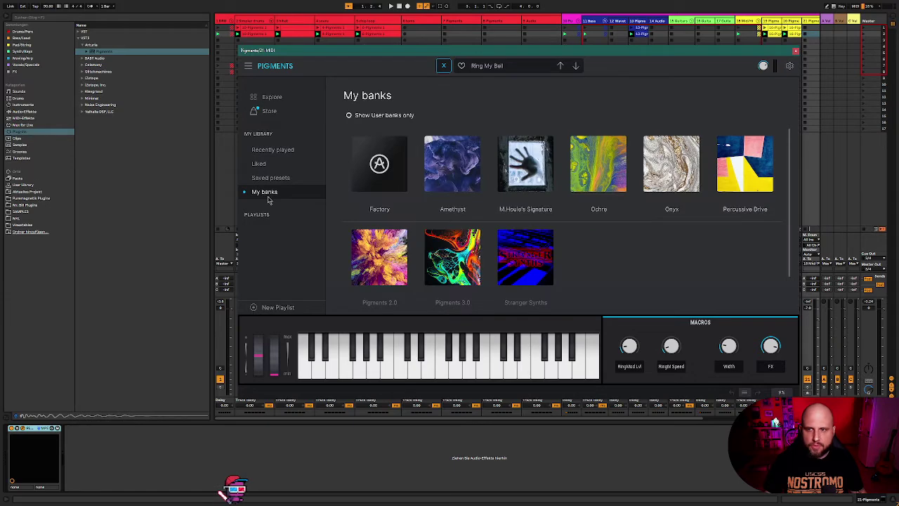
{"action": "left_click", "coordinate": [535, 267]}
{"action": "scroll", "coordinate": [517, 194], "scroll_direction": "down", "scroll_amount": 2}
{"action": "scroll", "coordinate": [517, 194], "scroll_direction": "up", "scroll_amount": 2}
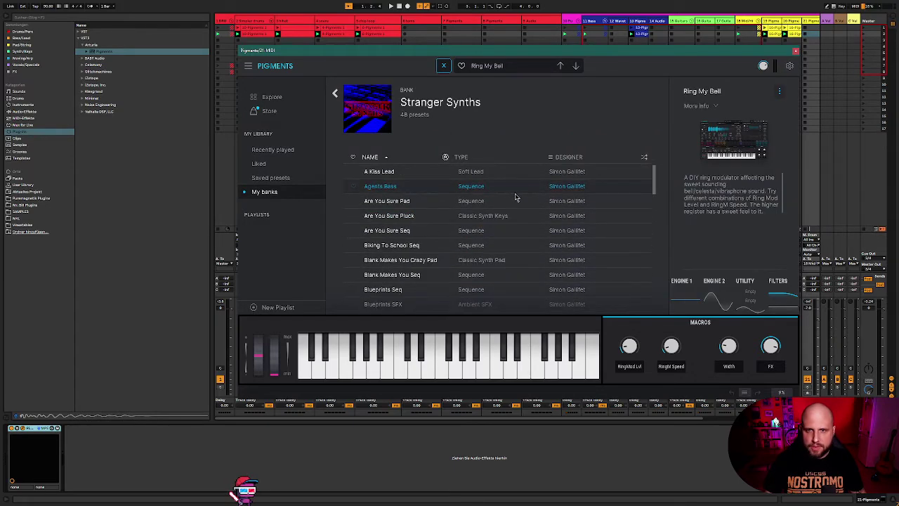
{"action": "left_click", "coordinate": [500, 178]}
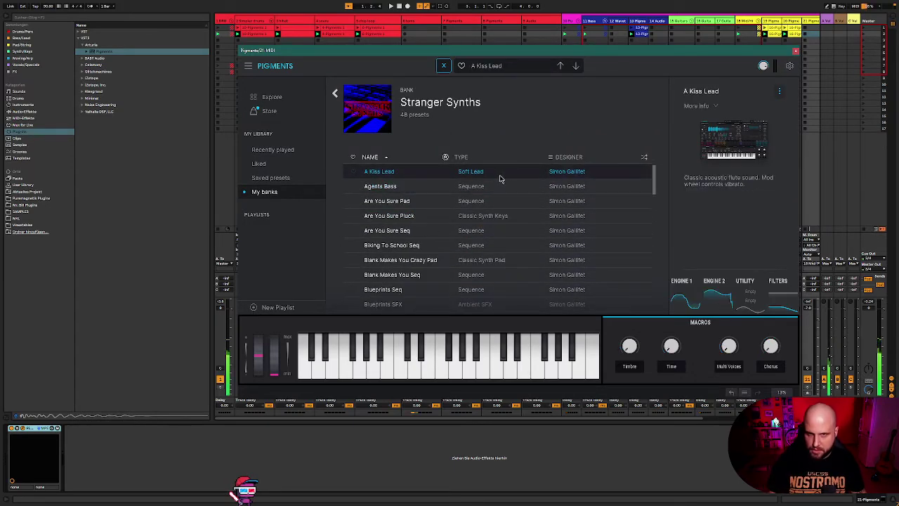
Step: Try the A Kiss Lead sound against the mix, adjusting its Timbre, Chorus and Multi Voices macros
{"action": "left_click", "coordinate": [796, 52]}
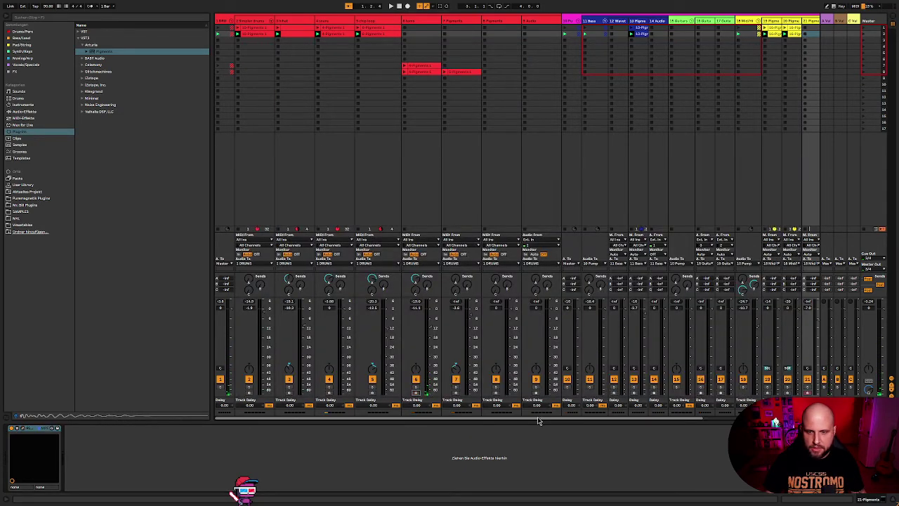
{"action": "left_click_drag", "start_coordinate": [538, 420], "coordinate": [688, 422]}
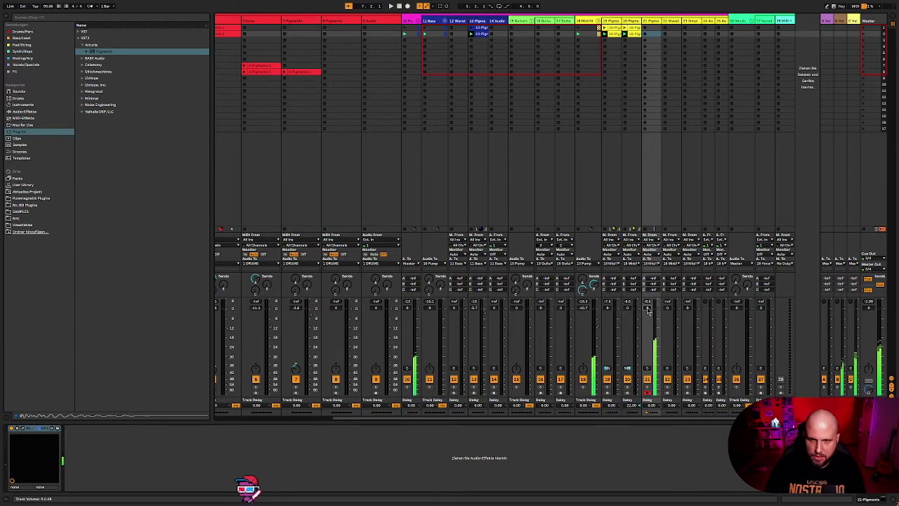
{"action": "key", "text": "ctrl+alt+p"}
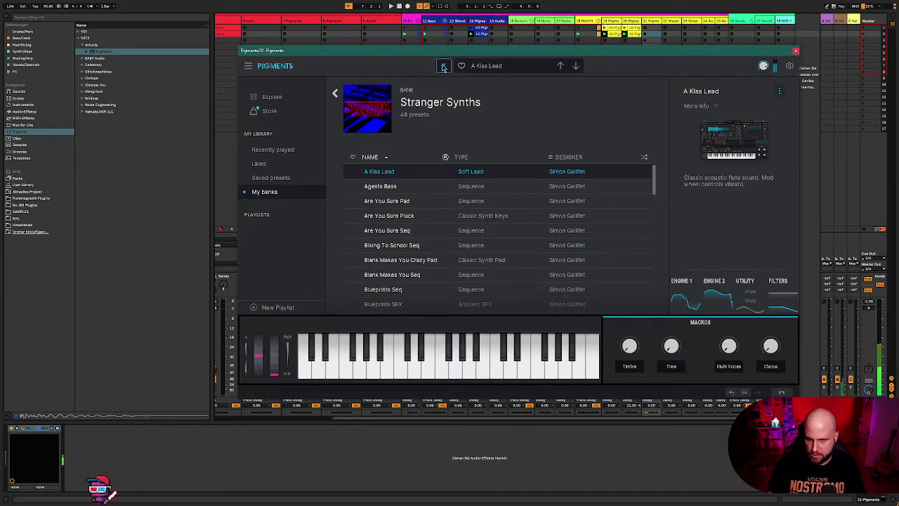
{"action": "left_click_drag", "start_coordinate": [632, 351], "coordinate": [663, 346]}
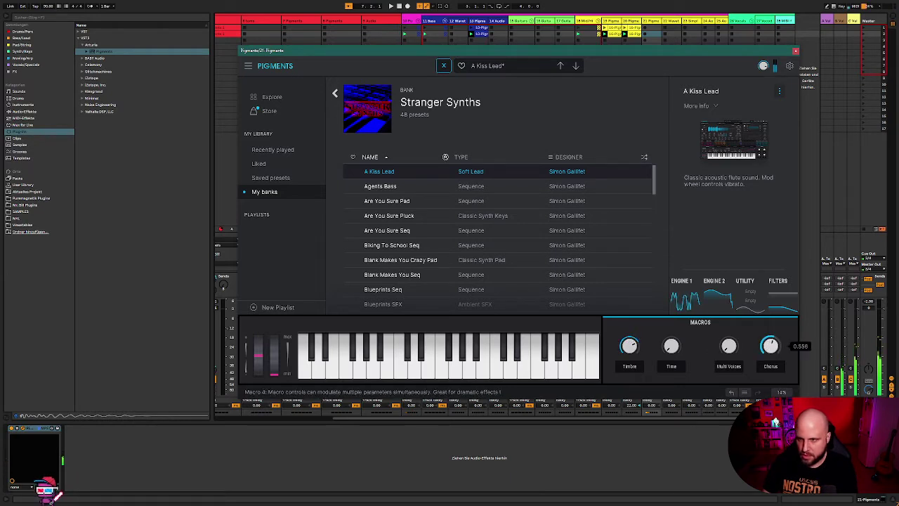
{"action": "left_click_drag", "start_coordinate": [729, 345], "coordinate": [730, 357]}
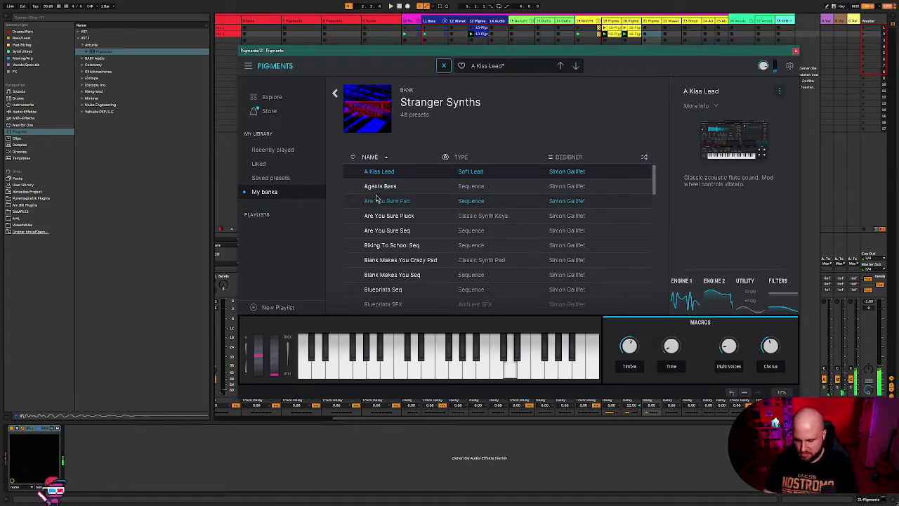
Step: Load the Are You Sure Pluck preset, raise its Timbre and Cutoff macros, try the Time macro, and set FX to about 0.19
{"action": "left_click", "coordinate": [497, 217]}
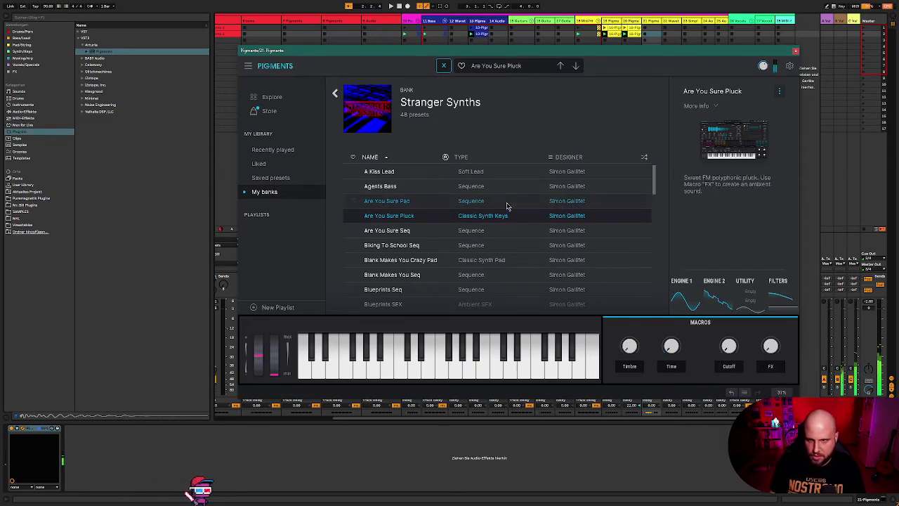
{"action": "left_click_drag", "start_coordinate": [734, 354], "coordinate": [734, 340]}
{"action": "left_click_drag", "start_coordinate": [621, 357], "coordinate": [671, 352]}
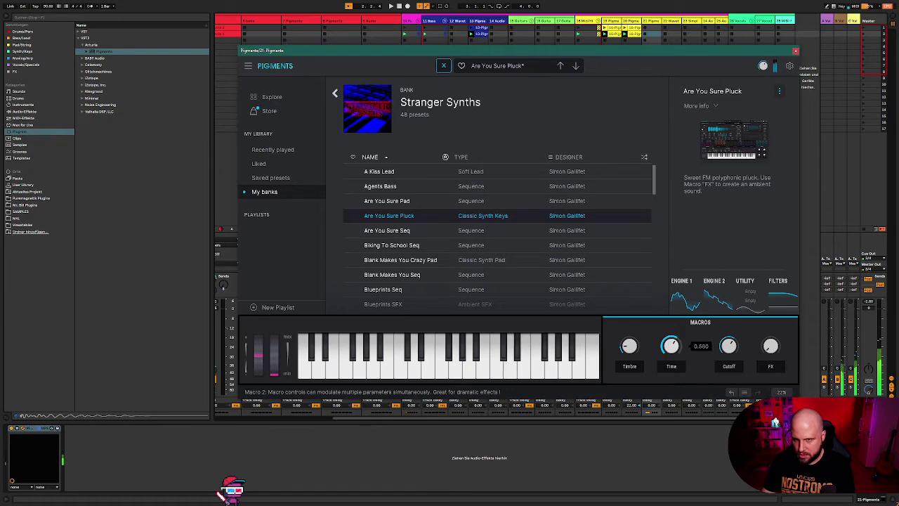
{"action": "left_click_drag", "start_coordinate": [672, 346], "coordinate": [671, 344]}
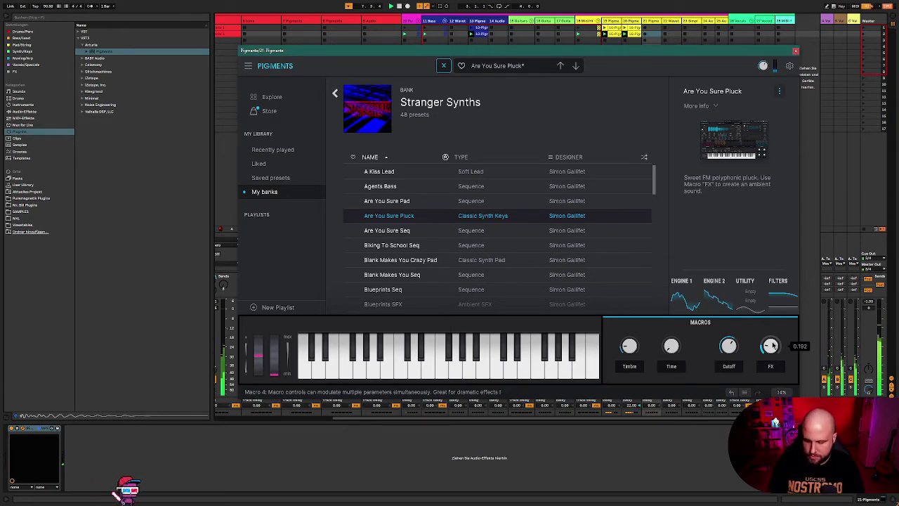
Step: Close the Pigments window and record a new MIDI clip into the second slot of track 21
{"action": "scroll", "coordinate": [526, 232], "scroll_direction": "down", "scroll_amount": 2}
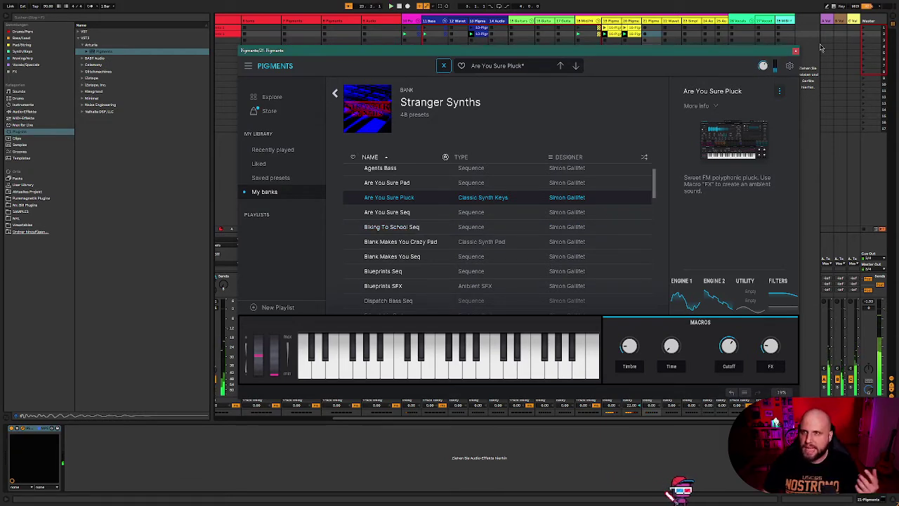
{"action": "left_click", "coordinate": [795, 50]}
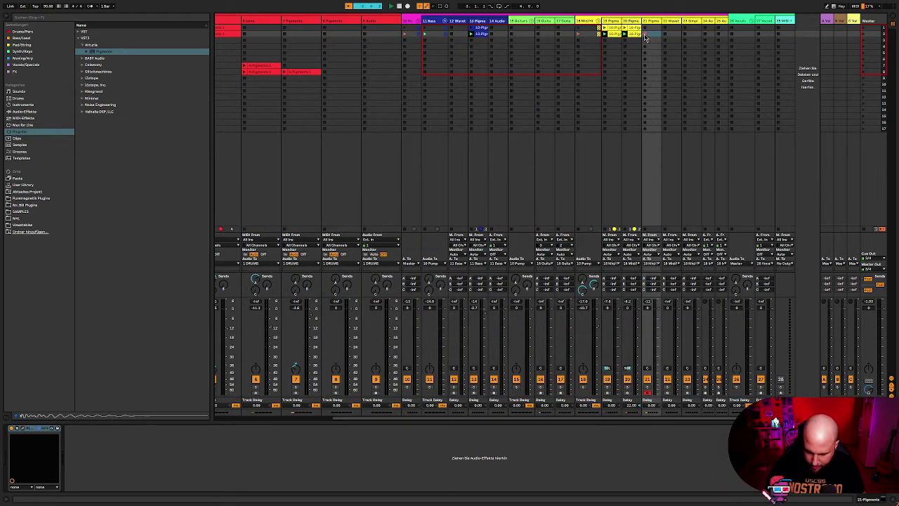
{"action": "key", "text": "space"}
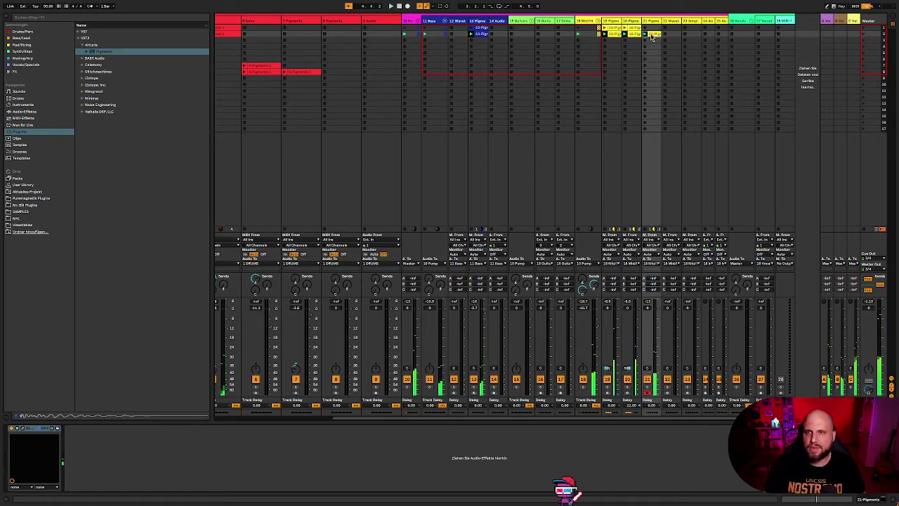
Step: In the recorded clip on track 21, copy the high note in bar 2 to the matching empty spot in bar 4
{"action": "double_click", "coordinate": [654, 35]}
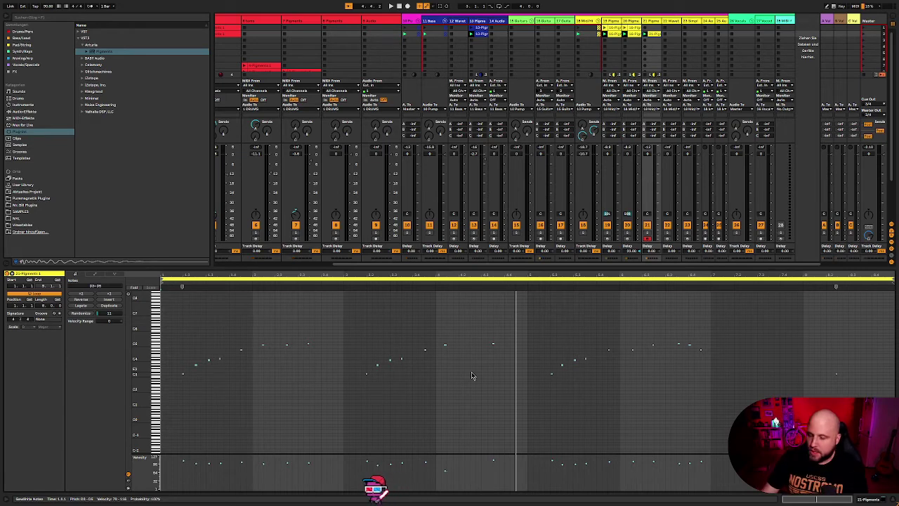
{"action": "left_click", "coordinate": [287, 371]}
{"action": "key", "text": "shift+Right"}
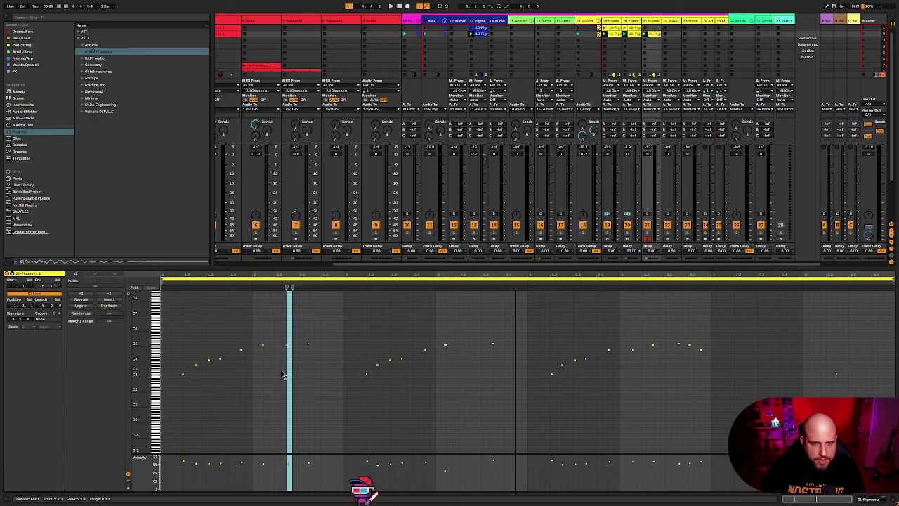
{"action": "left_click_drag", "start_coordinate": [278, 342], "coordinate": [297, 354]}
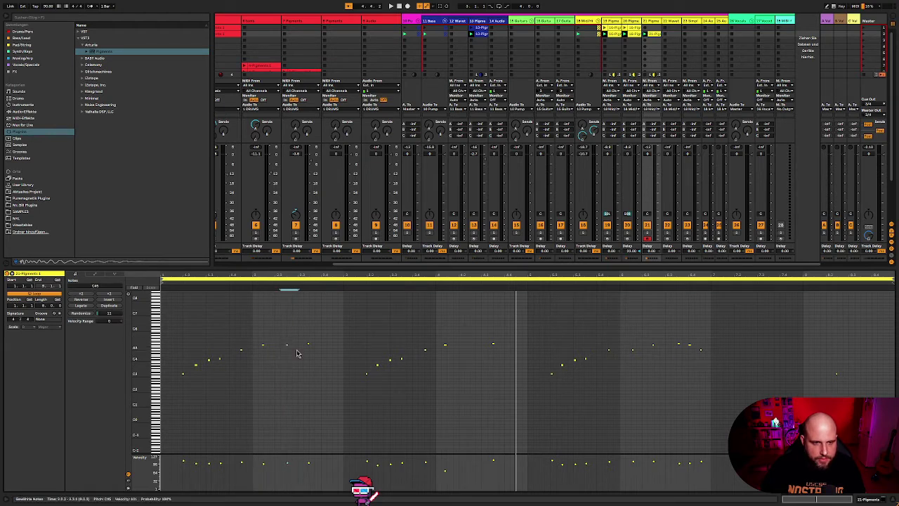
{"action": "left_click", "coordinate": [471, 345]}
{"action": "left_click", "coordinate": [466, 345]}
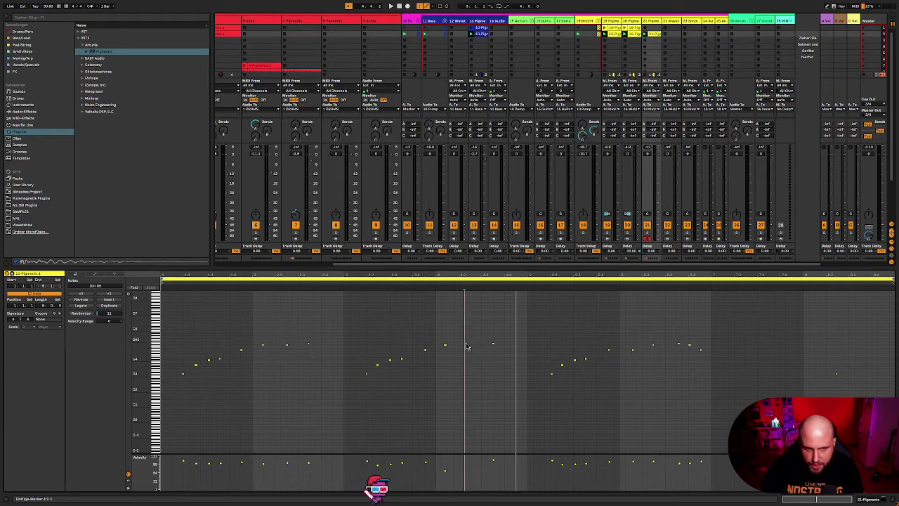
{"action": "key", "text": "alt+Right"}
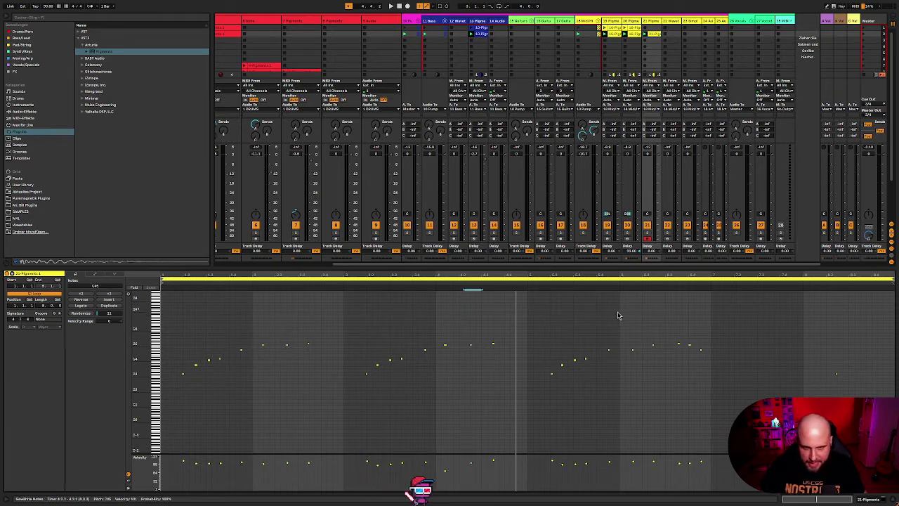
Step: Play the loop and open track 21's Pigments instrument, with the note editor and browser hidden
{"action": "key", "text": "space"}
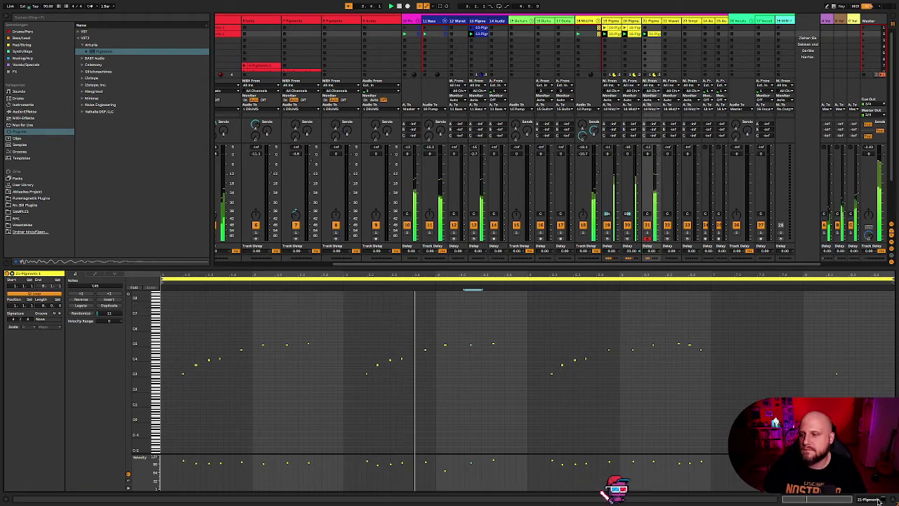
{"action": "key", "text": "ctrl+alt+l"}
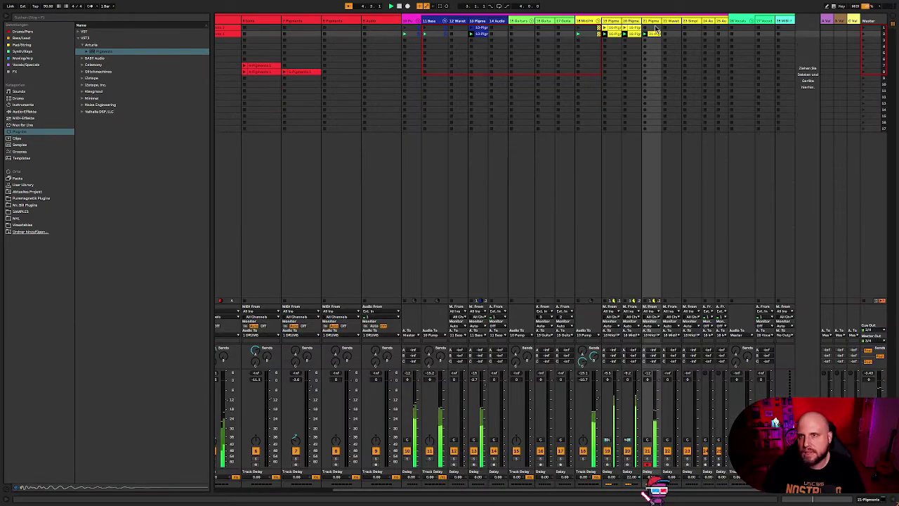
{"action": "left_click", "coordinate": [653, 26]}
{"action": "left_click", "coordinate": [23, 428]}
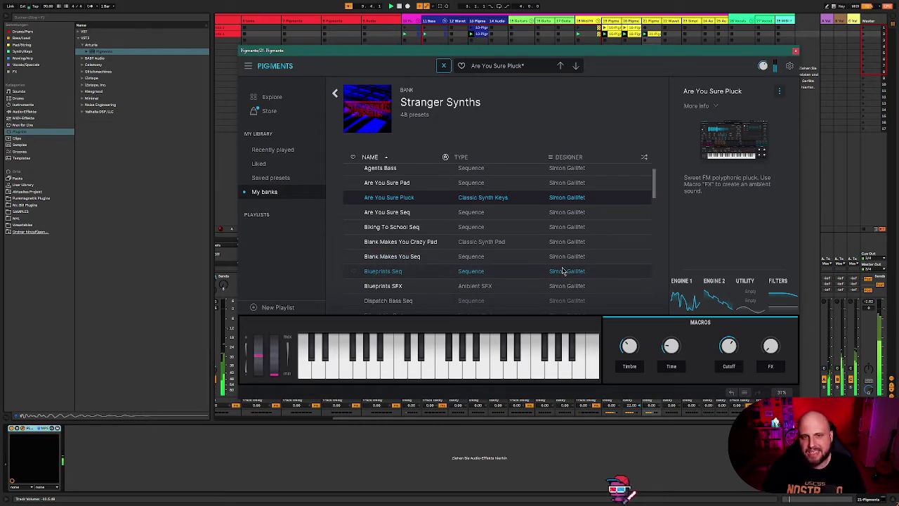
{"action": "left_click", "coordinate": [7, 18]}
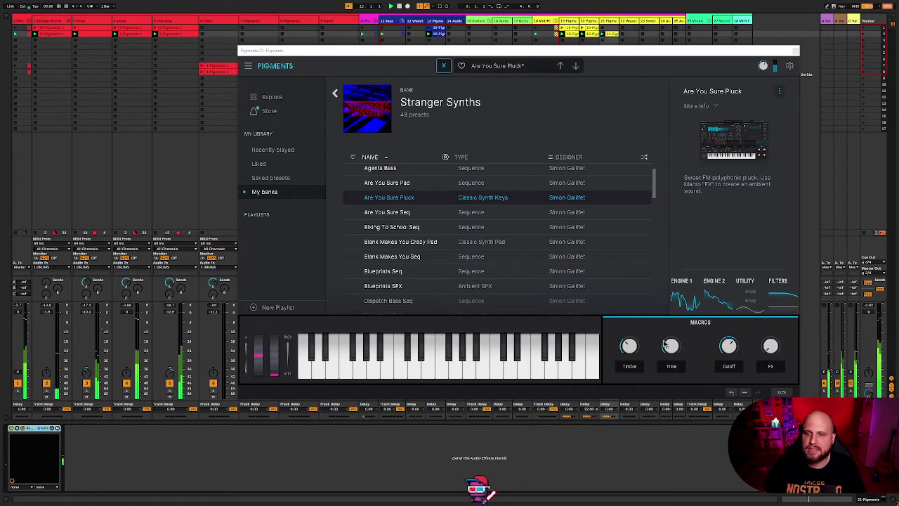
Step: Lower the Cutoff macro of the Are You Sure Pluck preset and save the Live set
{"action": "left_click", "coordinate": [728, 345]}
{"action": "left_click_drag", "start_coordinate": [728, 345], "coordinate": [748, 209]}
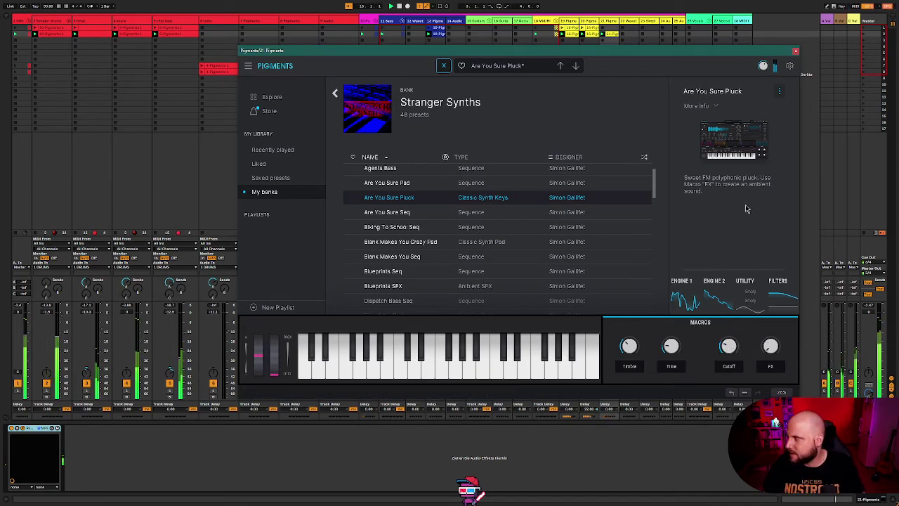
{"action": "key", "text": "ctrl+s"}
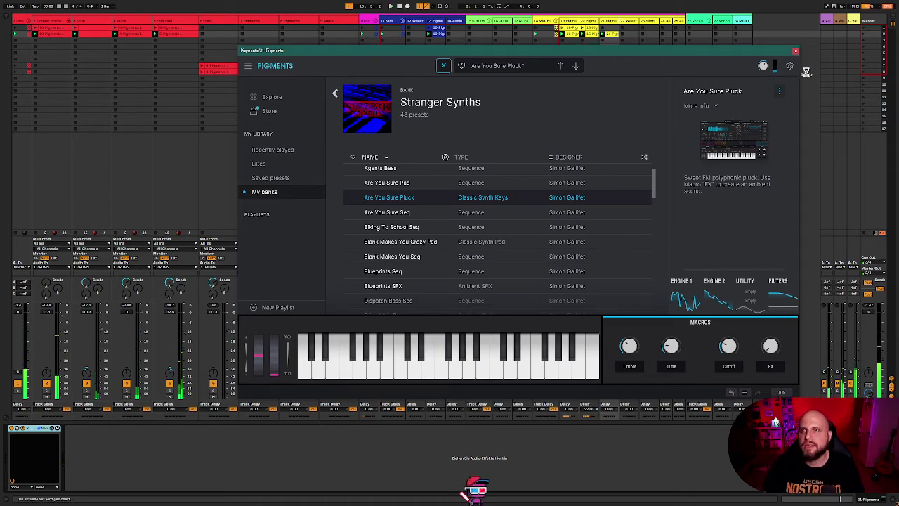
{"action": "left_click", "coordinate": [796, 54]}
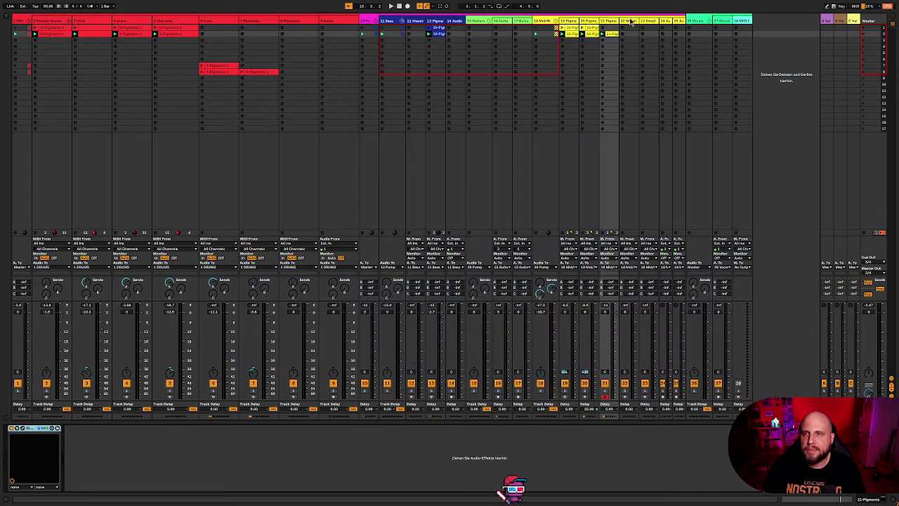
Step: Insert a new MIDI track between Pigments track 21 and the Wavetable track
{"action": "left_click", "coordinate": [630, 24]}
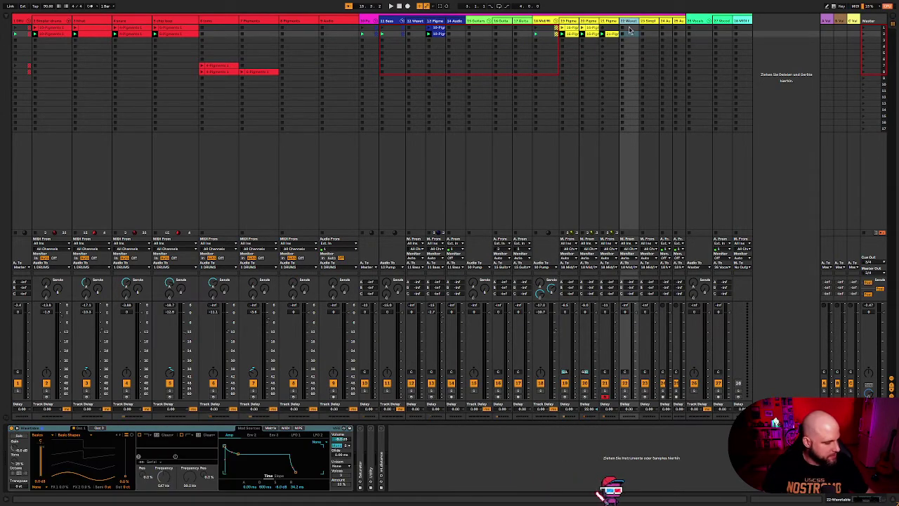
{"action": "key", "text": "super+shift+t"}
{"action": "left_click_drag", "start_coordinate": [651, 23], "coordinate": [624, 22]}
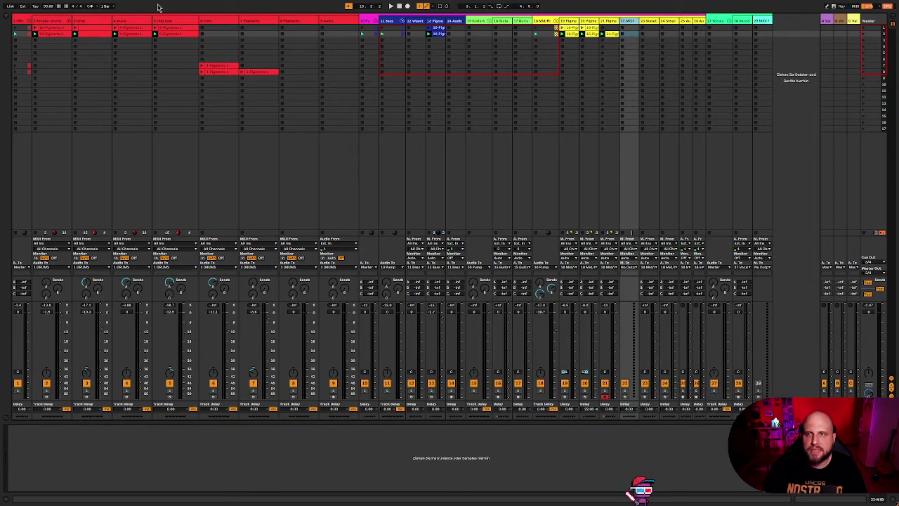
Step: Load the Pigments VST3 instrument onto the new MIDI track and hide the browser again
{"action": "left_click", "coordinate": [8, 17]}
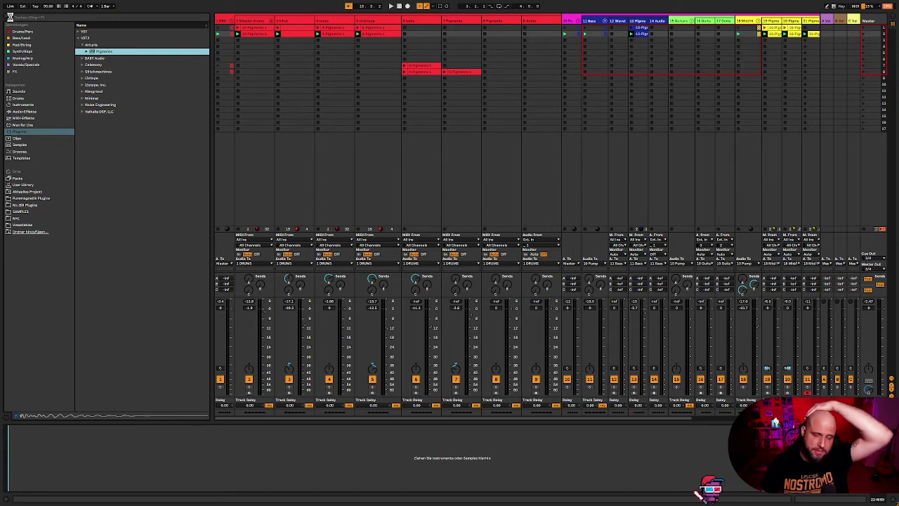
{"action": "key", "text": "Return"}
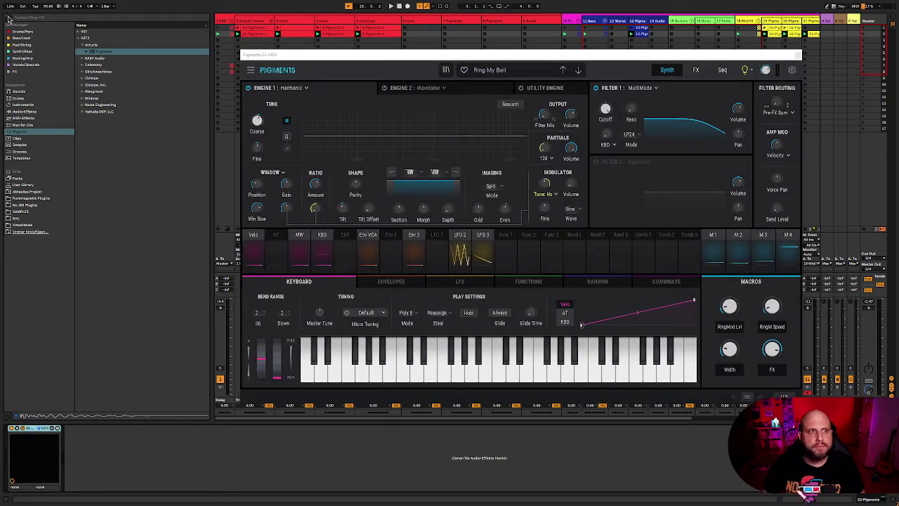
{"action": "left_click", "coordinate": [9, 19]}
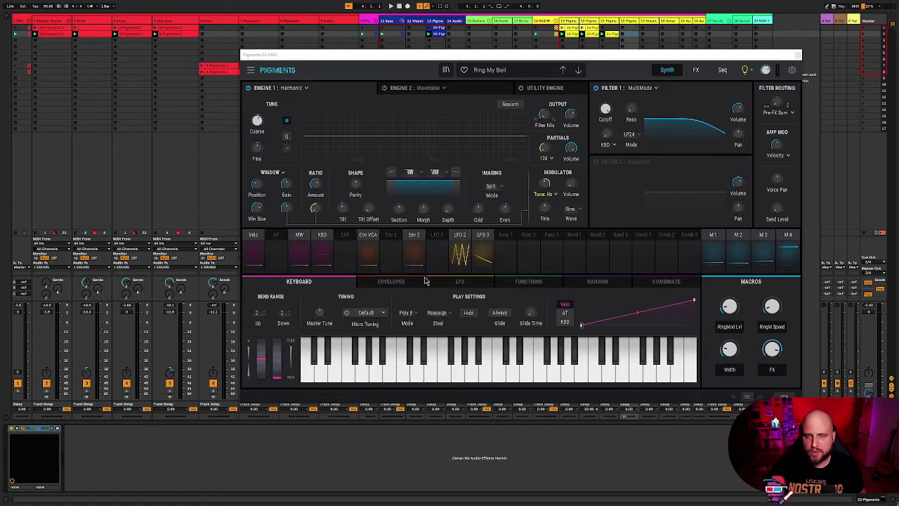
Step: Open the full preset browser of the new Pigments instance
{"action": "left_click", "coordinate": [502, 69]}
{"action": "left_click", "coordinate": [510, 71]}
{"action": "left_click", "coordinate": [509, 71]}
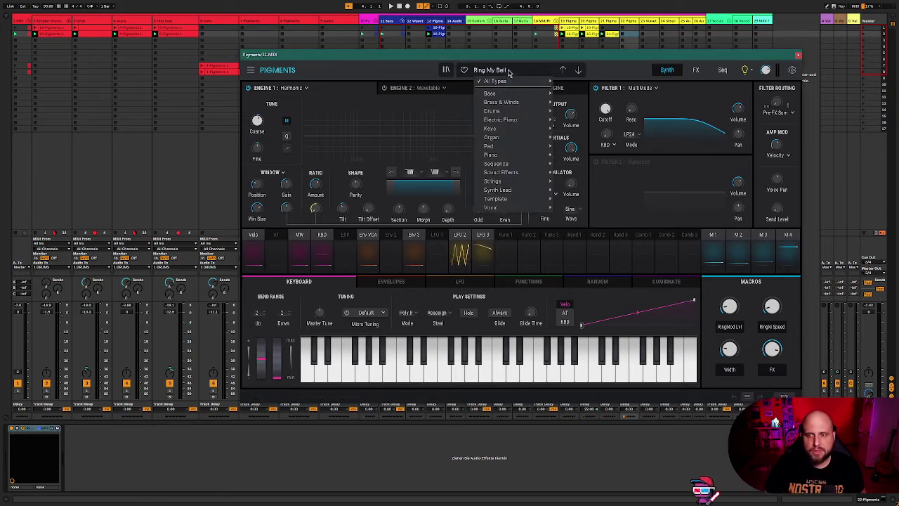
{"action": "left_click", "coordinate": [445, 71]}
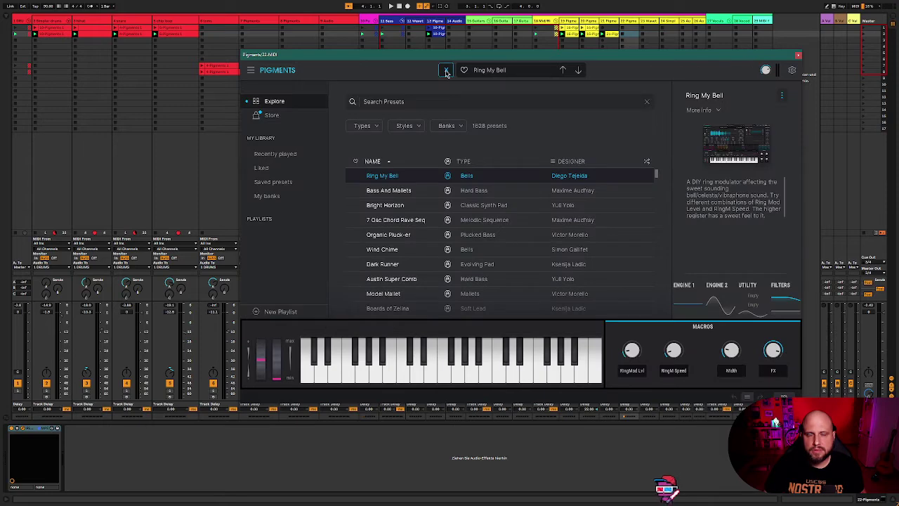
Step: Leave full-screen mode and open Live's Preferences
{"action": "left_click", "coordinate": [60, 27]}
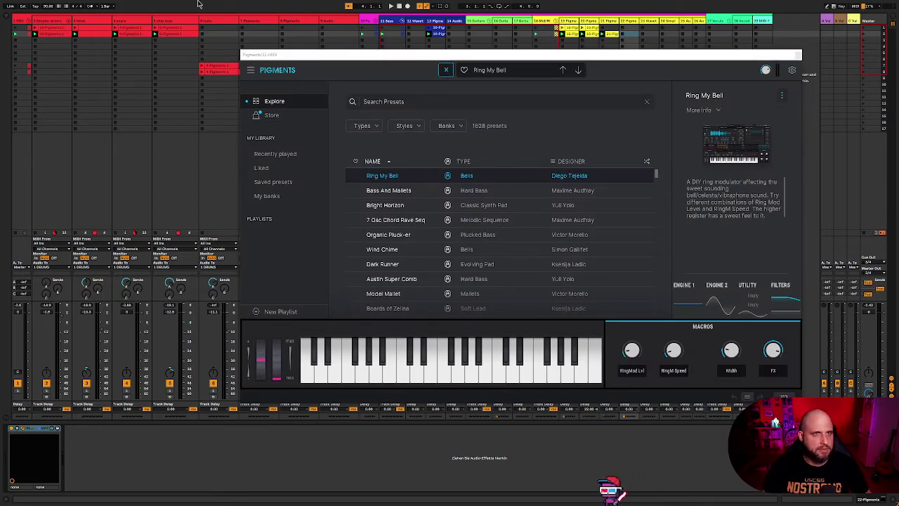
{"action": "key", "text": "F11"}
{"action": "left_click", "coordinate": [17, 9]}
{"action": "mouse_move", "coordinate": [51, 12]}
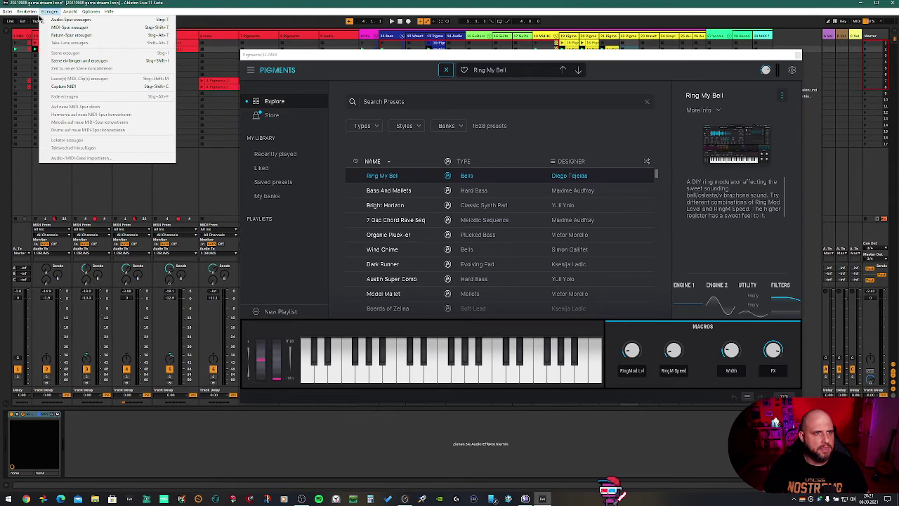
{"action": "mouse_move", "coordinate": [21, 13]}
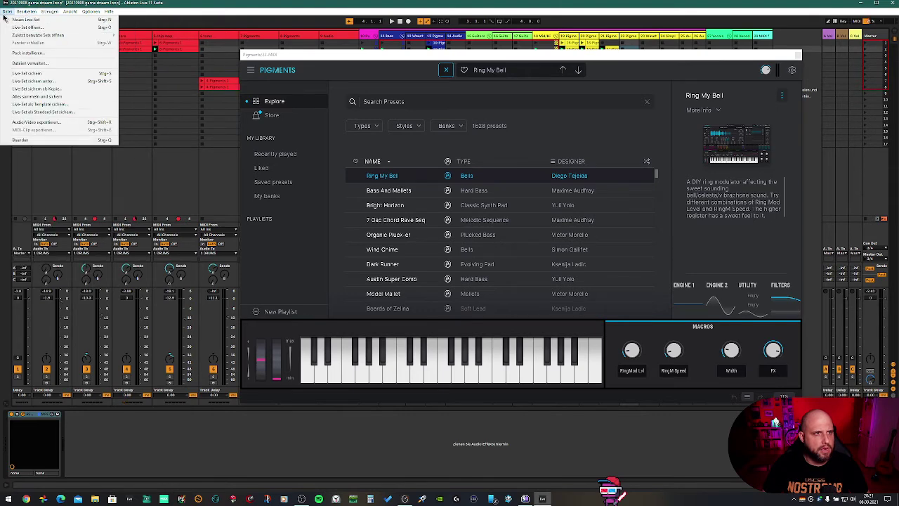
{"action": "mouse_move", "coordinate": [91, 12]}
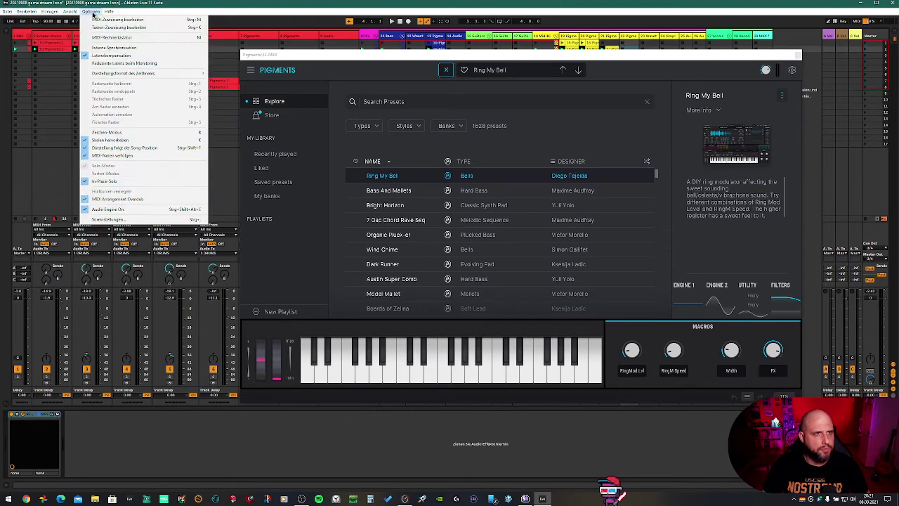
{"action": "left_click", "coordinate": [110, 219]}
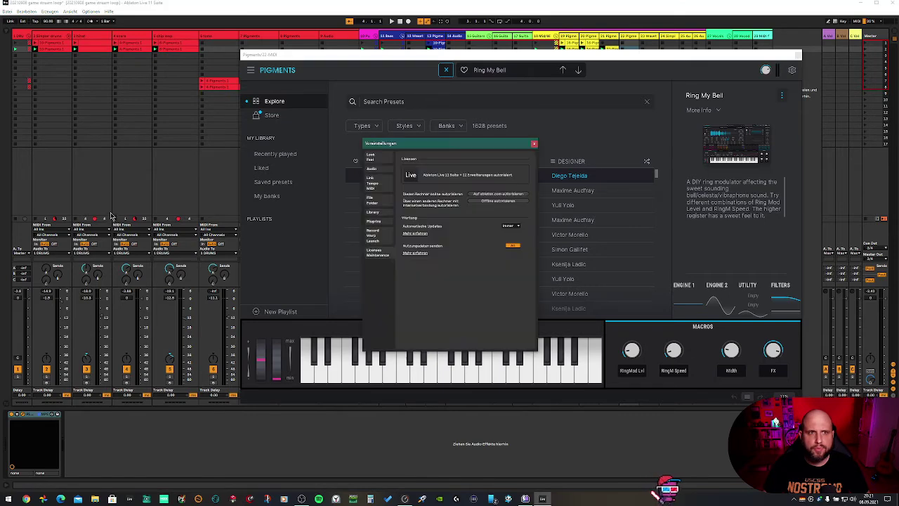
Step: Look through the Preferences pages for MIDI, folders, library, plug-ins, recording and audio, then close them
{"action": "left_click", "coordinate": [379, 185]}
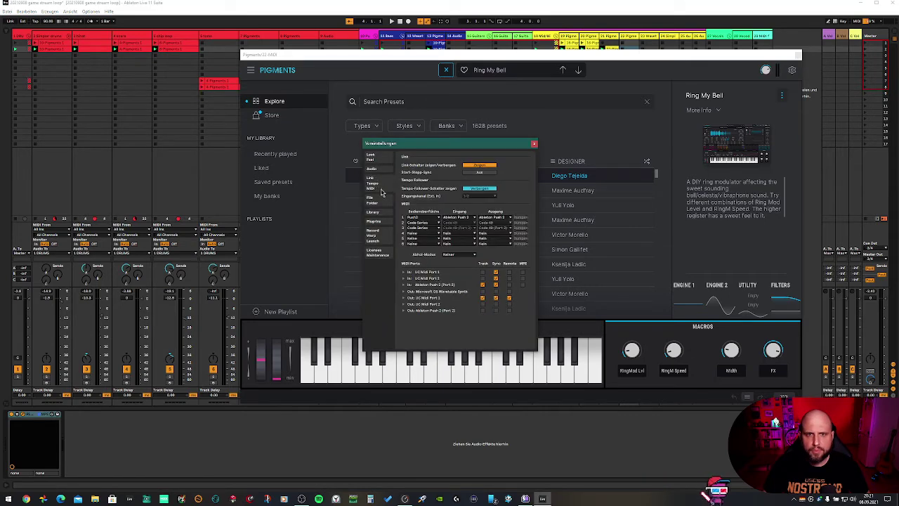
{"action": "left_click", "coordinate": [380, 201]}
{"action": "left_click", "coordinate": [376, 212]}
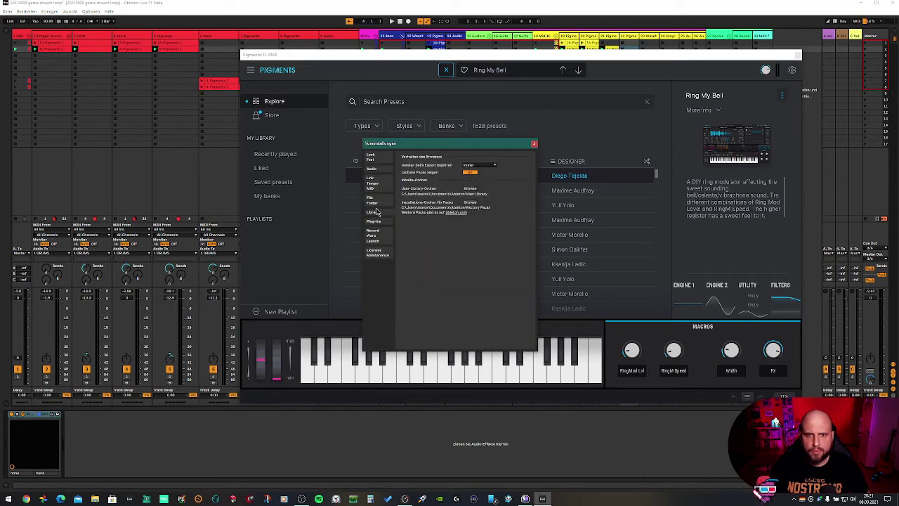
{"action": "left_click", "coordinate": [377, 222]}
{"action": "left_click", "coordinate": [378, 235]}
{"action": "left_click", "coordinate": [377, 183]}
{"action": "left_click", "coordinate": [378, 171]}
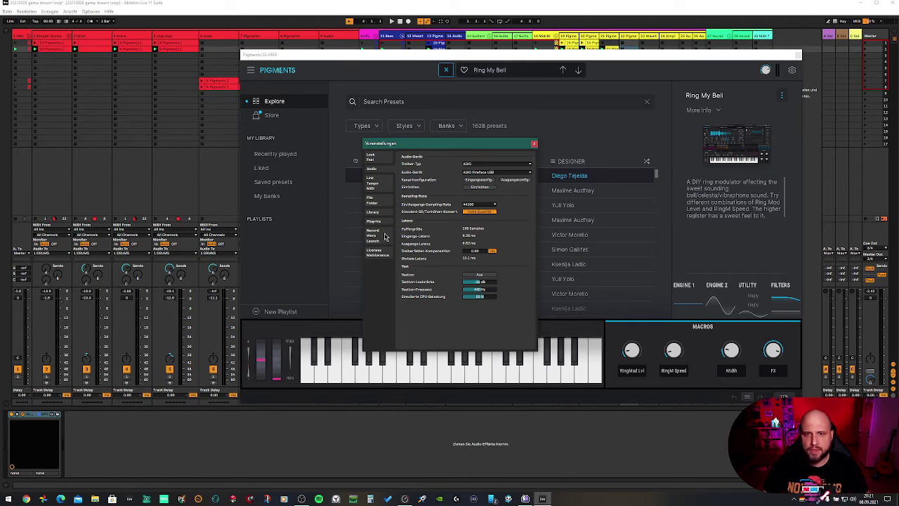
{"action": "left_click", "coordinate": [534, 144]}
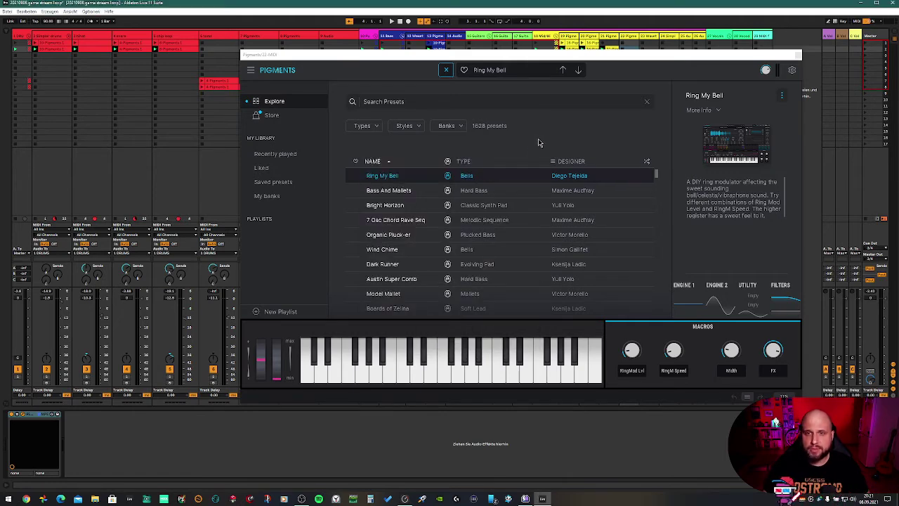
{"action": "left_click", "coordinate": [446, 71]}
{"action": "left_click", "coordinate": [481, 70]}
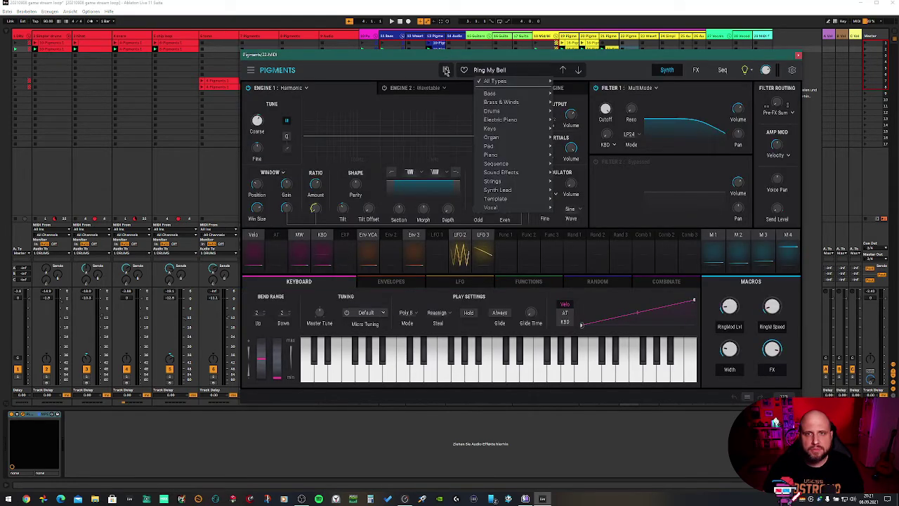
{"action": "left_click", "coordinate": [445, 71]}
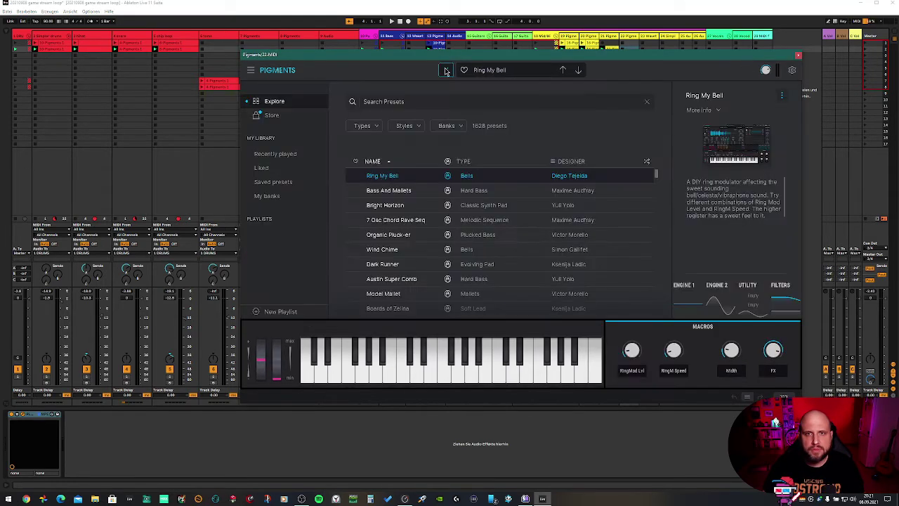
Step: Open the Stranger Synths bank and audition the Hopper Sneak SFX and Lay-z-boy Keys presets
{"action": "left_click", "coordinate": [271, 197]}
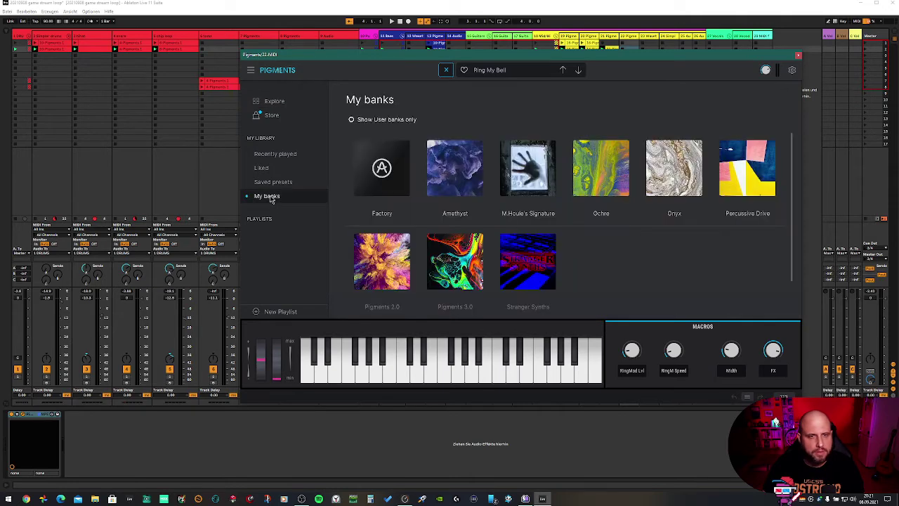
{"action": "left_click", "coordinate": [528, 250]}
{"action": "scroll", "coordinate": [549, 257], "scroll_direction": "down", "scroll_amount": 6}
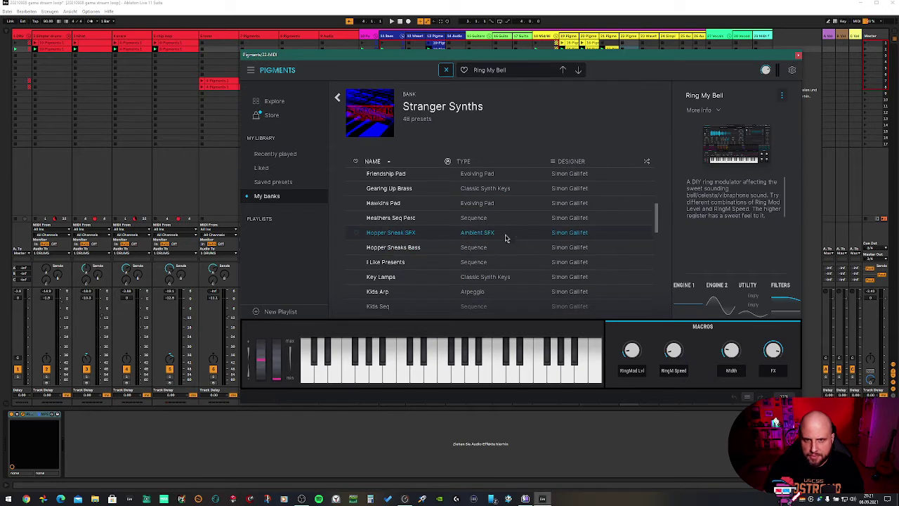
{"action": "left_click", "coordinate": [504, 234]}
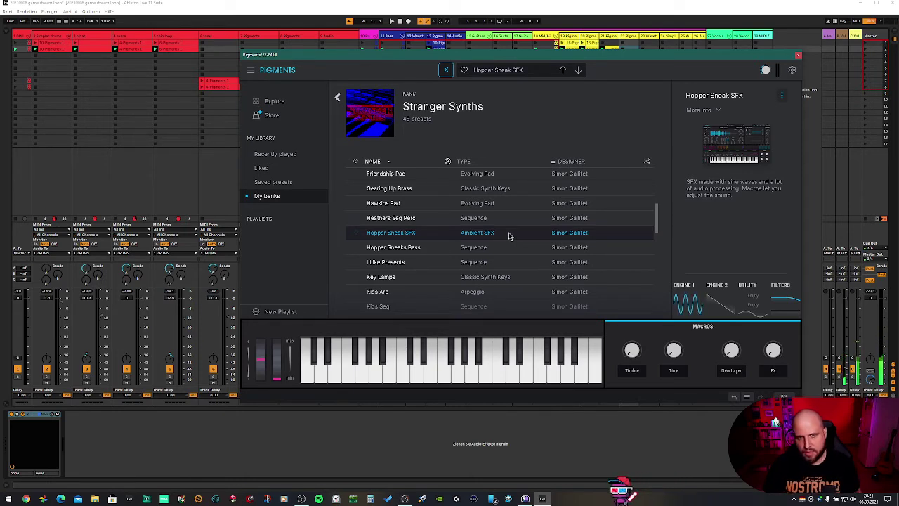
{"action": "scroll", "coordinate": [487, 250], "scroll_direction": "down", "scroll_amount": 1}
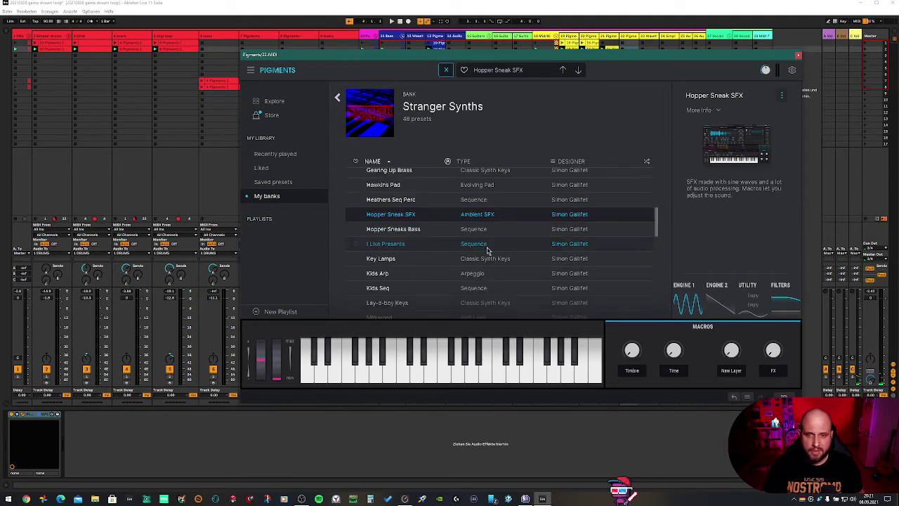
{"action": "scroll", "coordinate": [487, 250], "scroll_direction": "down", "scroll_amount": 1}
{"action": "left_click", "coordinate": [494, 284]}
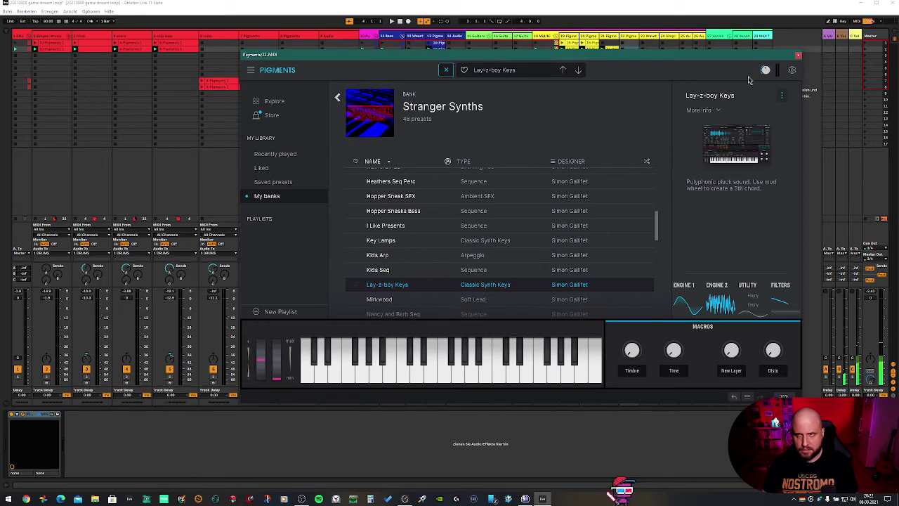
Step: Arm track 22 for recording and load Hopper Sneak SFX in its Pigments instance
{"action": "left_click", "coordinate": [798, 55]}
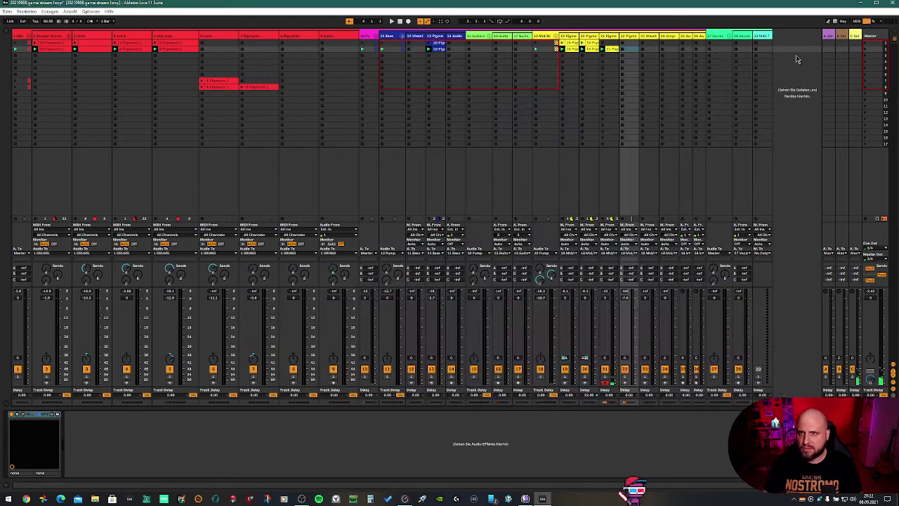
{"action": "left_click", "coordinate": [624, 382]}
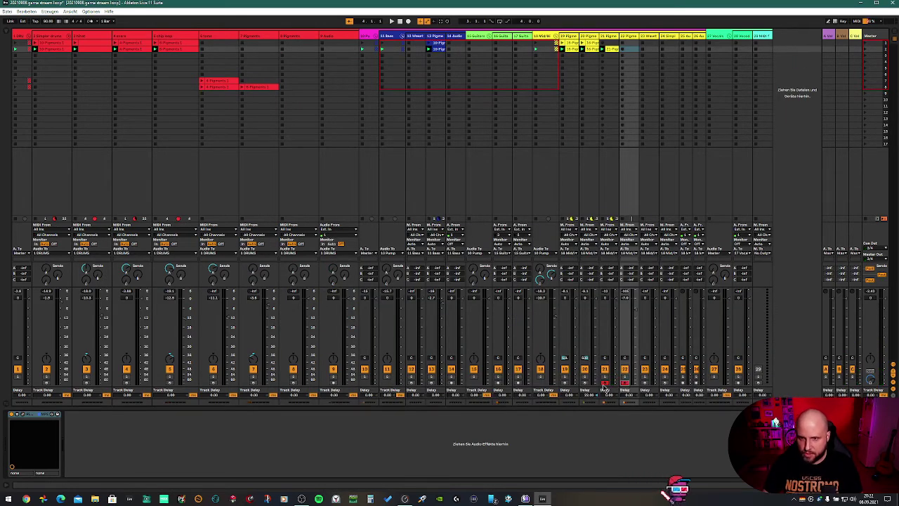
{"action": "left_click", "coordinate": [28, 415]}
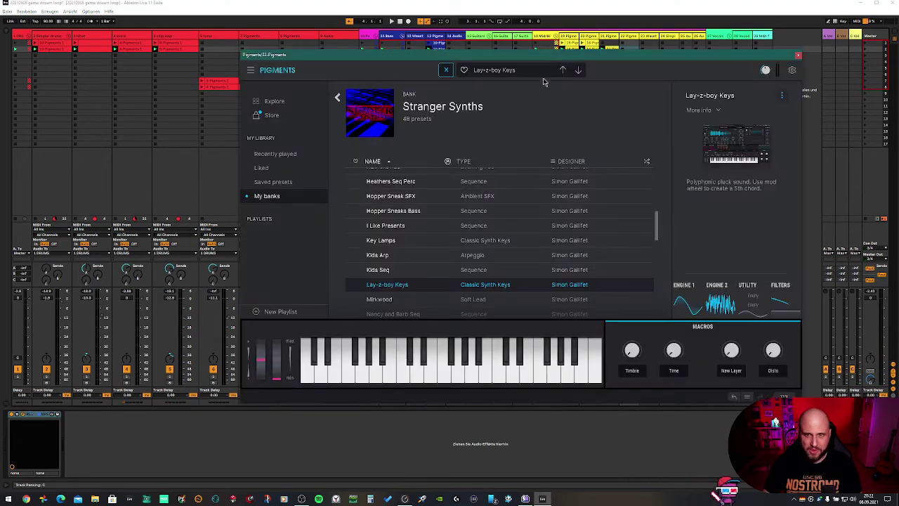
{"action": "left_click", "coordinate": [510, 196]}
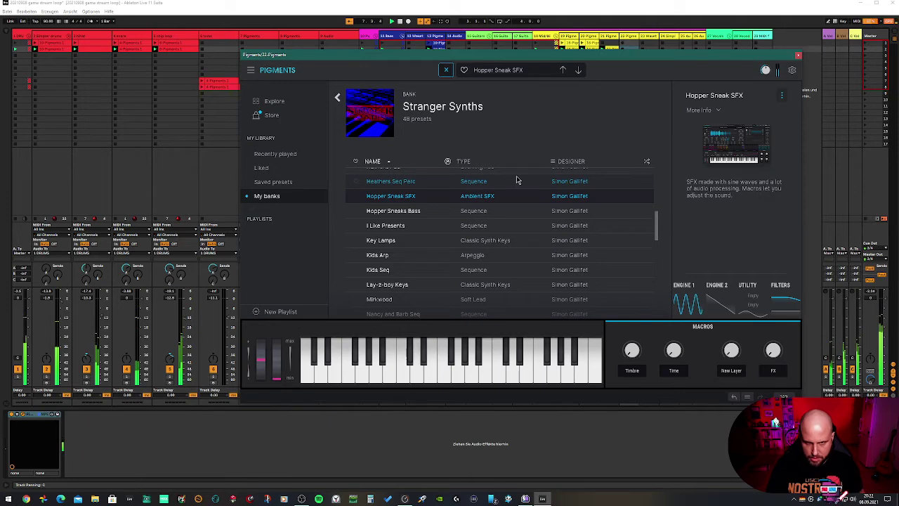
{"action": "scroll", "coordinate": [477, 235], "scroll_direction": "down", "scroll_amount": 2}
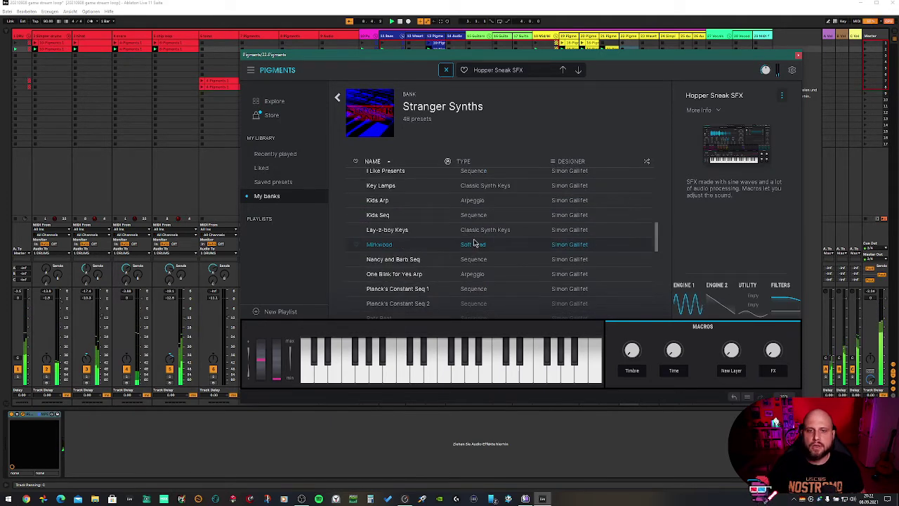
Step: Close the Pigments window and check the devices on other tracks, including the Wavetable on track 12
{"action": "left_click", "coordinate": [798, 54]}
{"action": "left_click", "coordinate": [629, 41]}
{"action": "left_click", "coordinate": [581, 43]}
{"action": "left_click", "coordinate": [420, 52]}
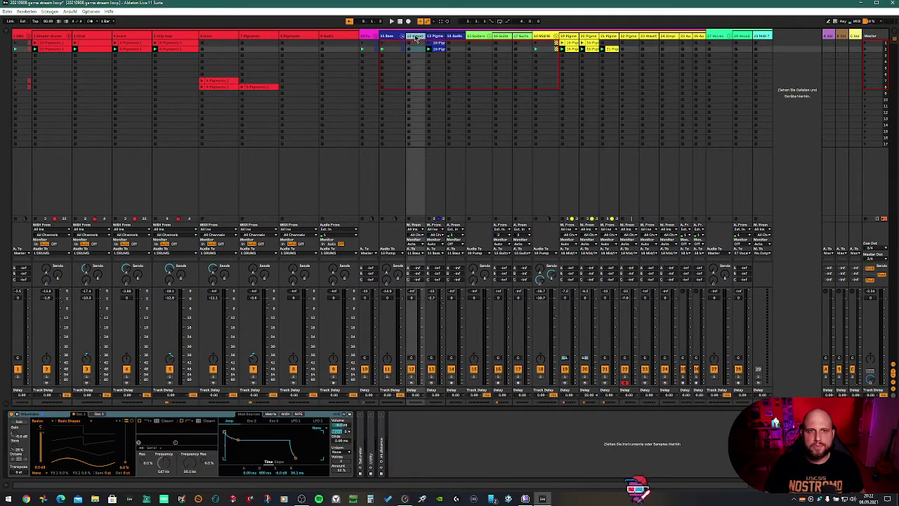
{"action": "left_click", "coordinate": [304, 37]}
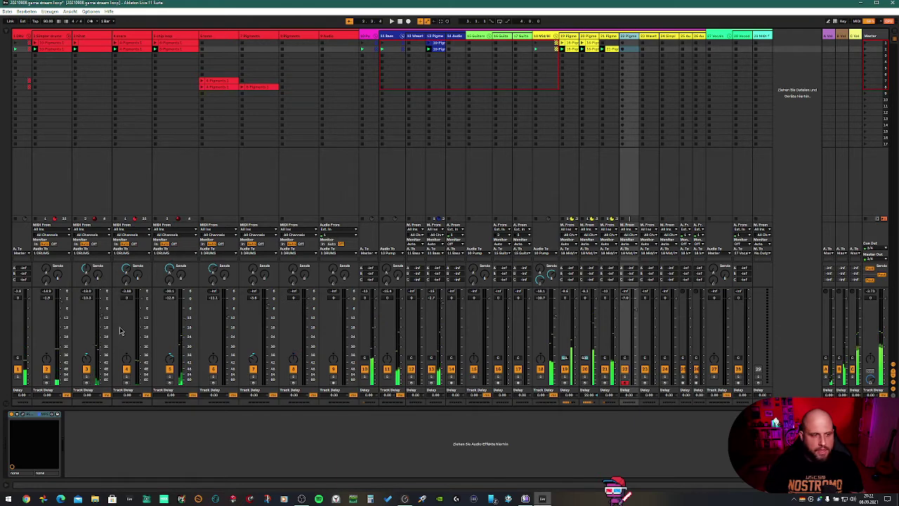
Step: Load the She'll Kill You Pad preset from the Stranger Synths bank into track 22's Pigments and close its window
{"action": "left_click", "coordinate": [20, 415]}
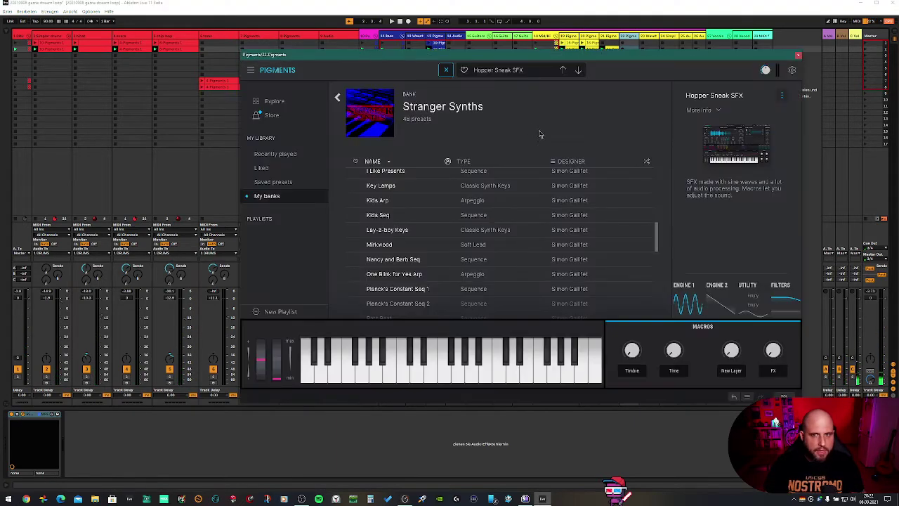
{"action": "scroll", "coordinate": [534, 209], "scroll_direction": "down", "scroll_amount": 5}
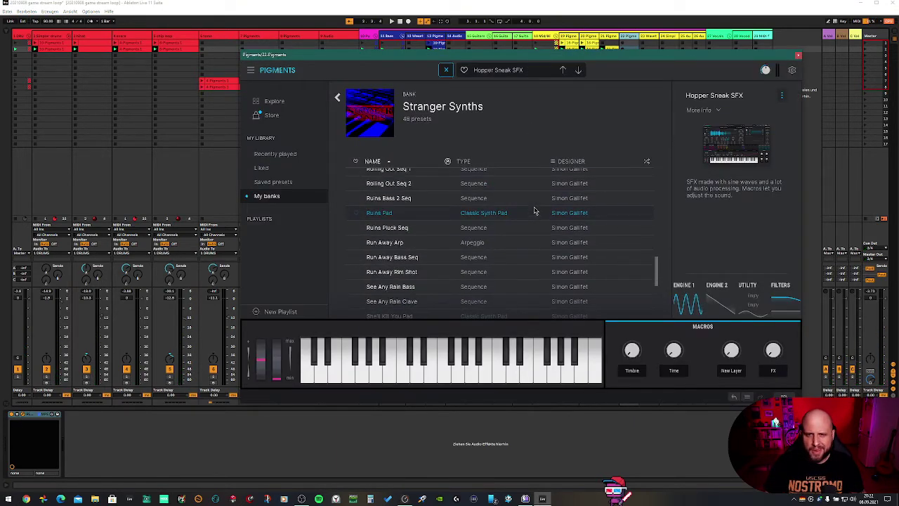
{"action": "left_click", "coordinate": [484, 278]}
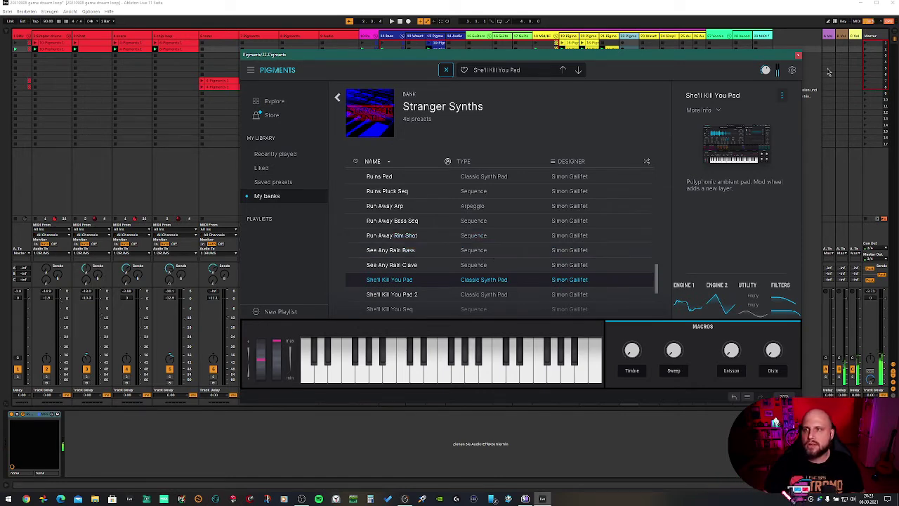
{"action": "left_click", "coordinate": [798, 57]}
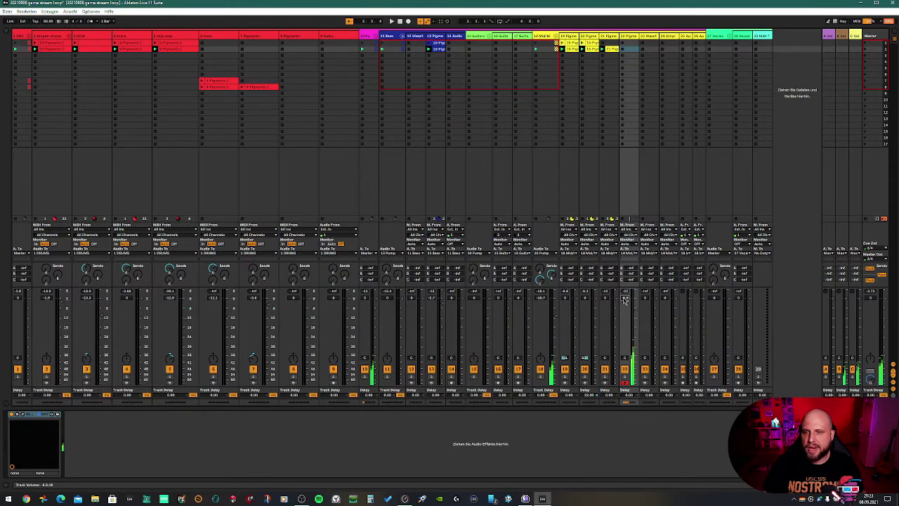
Step: Audition 1938 Horn and Aryan Flutes from the Brass & Winds presets in track 22's Pigments, keeping Aryan Flutes loaded
{"action": "left_click", "coordinate": [25, 416]}
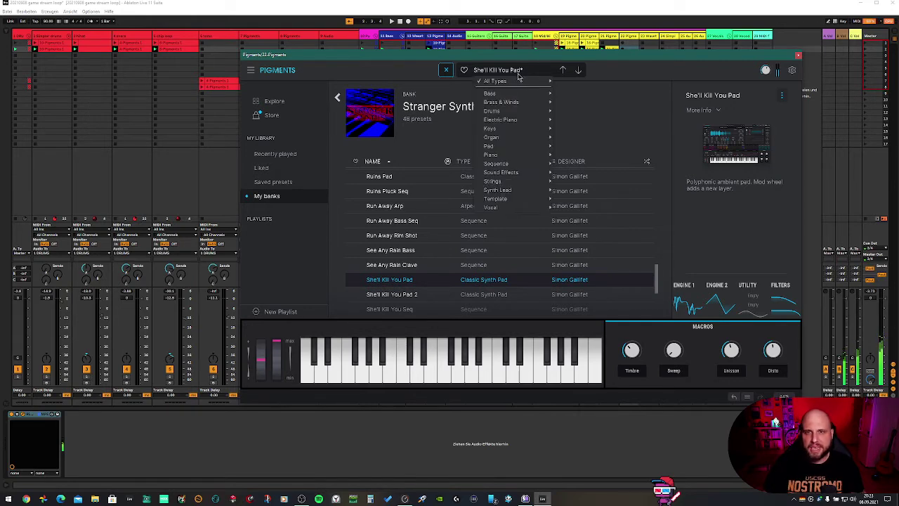
{"action": "mouse_move", "coordinate": [511, 104]}
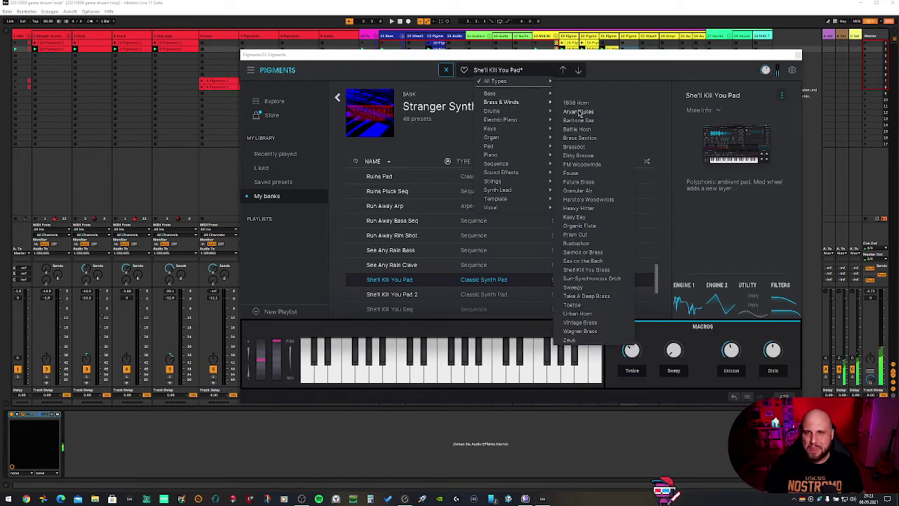
{"action": "left_click", "coordinate": [581, 104]}
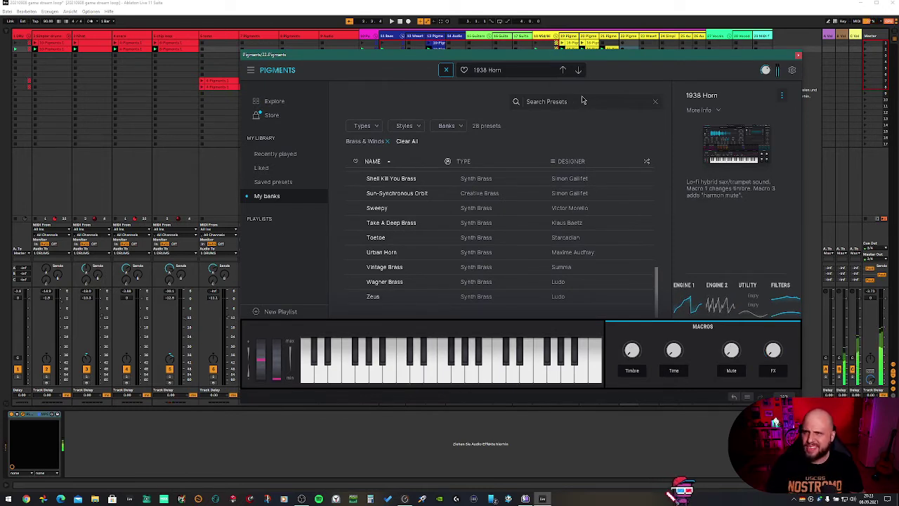
{"action": "left_click", "coordinate": [507, 71]}
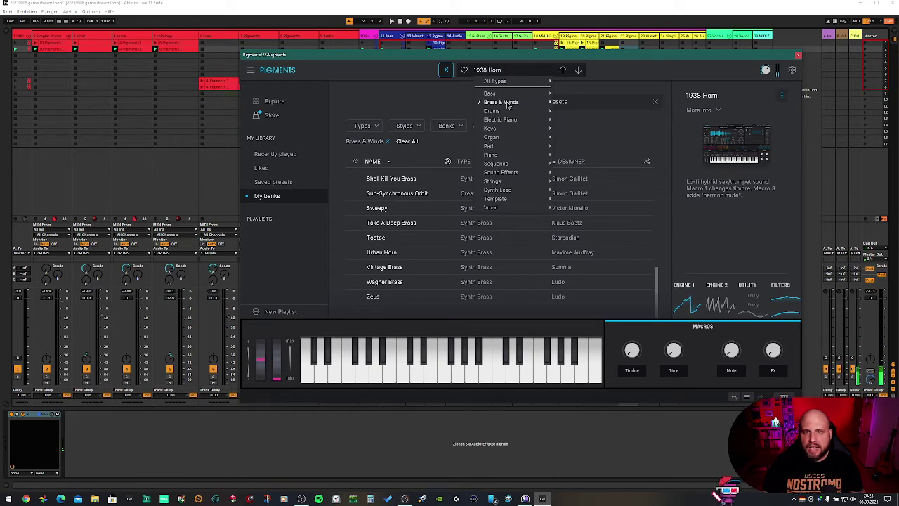
{"action": "mouse_move", "coordinate": [503, 108]}
{"action": "left_click", "coordinate": [578, 111]}
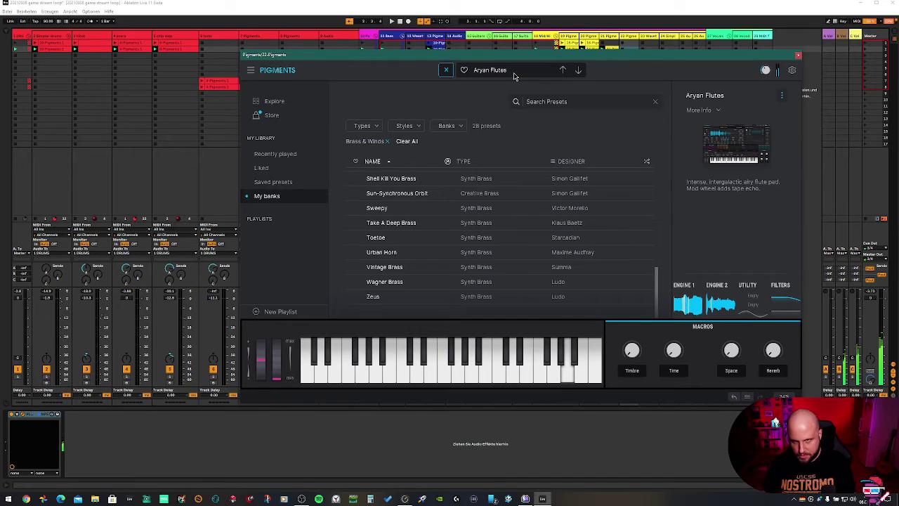
{"action": "left_click", "coordinate": [798, 56]}
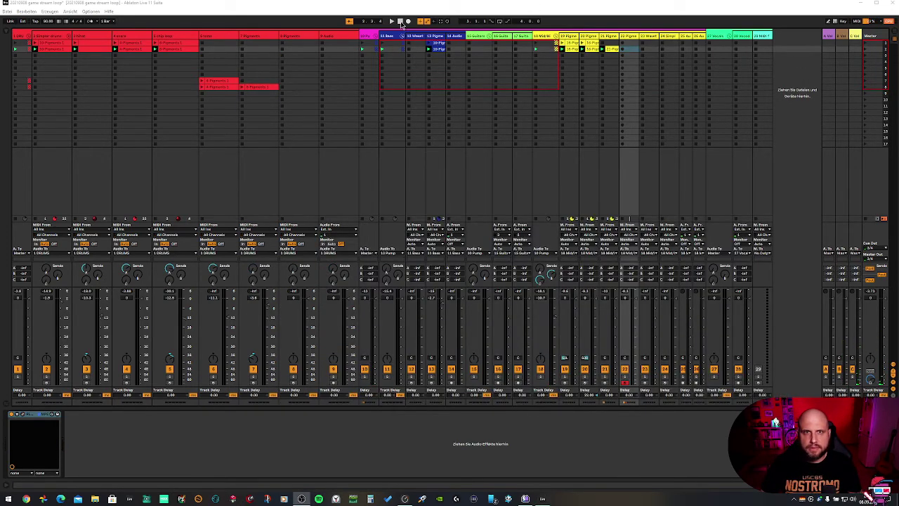
Step: Stop and restart the loop, and copy track 21's clip into the second slot of track 22
{"action": "left_click", "coordinate": [400, 22]}
{"action": "key", "text": "space"}
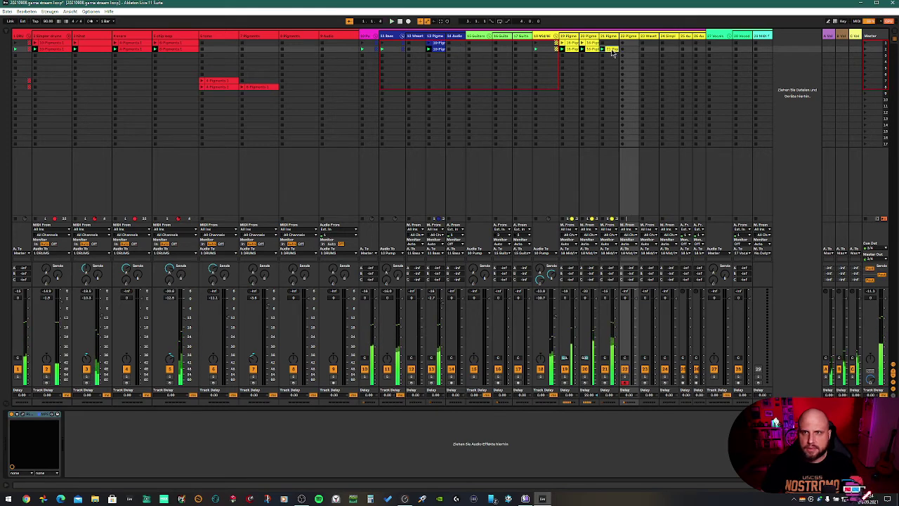
{"action": "left_click", "coordinate": [611, 49]}
{"action": "left_click", "coordinate": [630, 50]}
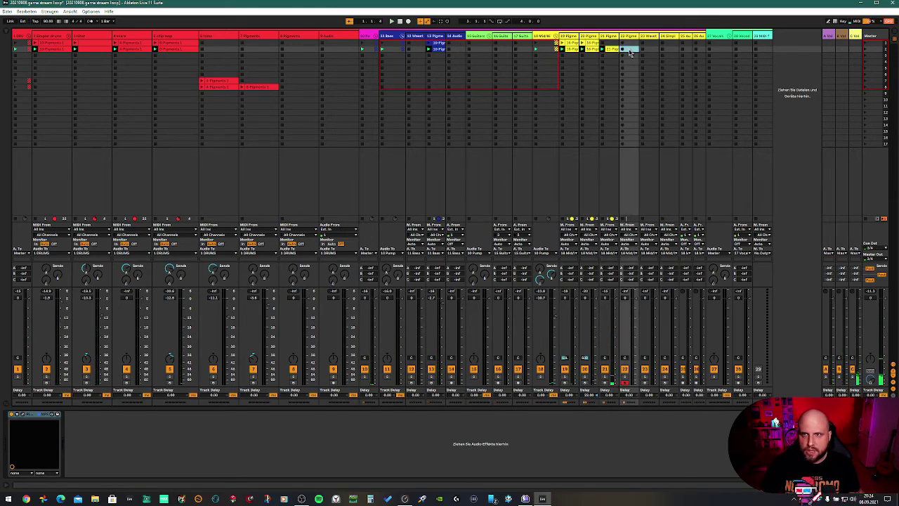
Step: Return Live to full-screen mode and play the copied clip with track 22 soloed
{"action": "left_click_drag", "start_coordinate": [699, 3], "coordinate": [698, 6]}
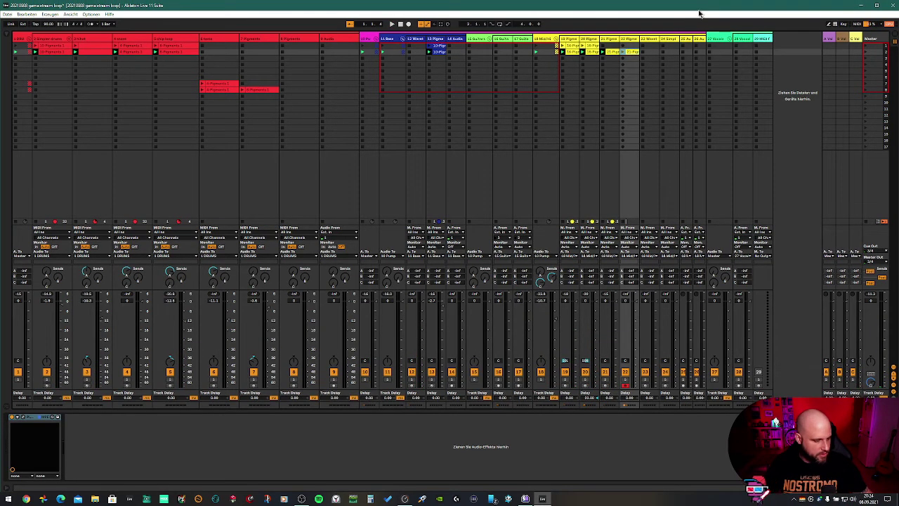
{"action": "key", "text": "F11"}
{"action": "key", "text": "space"}
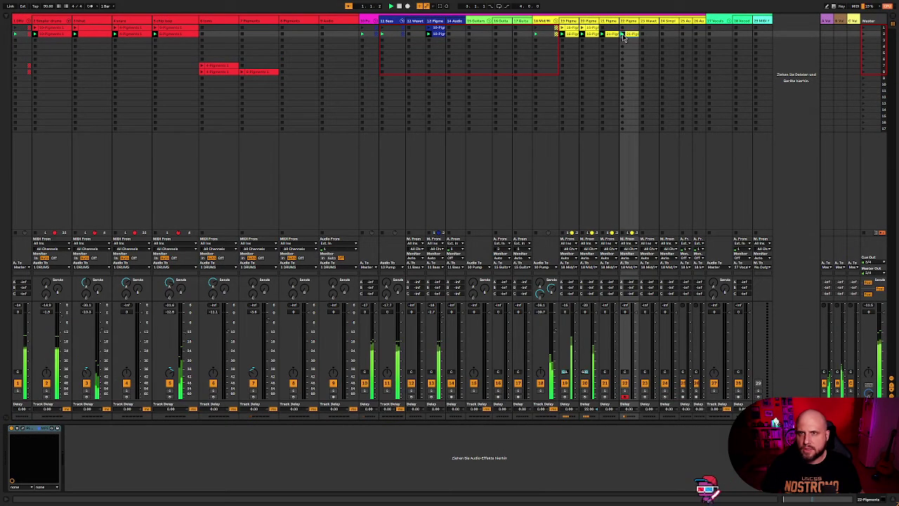
{"action": "left_click", "coordinate": [623, 392]}
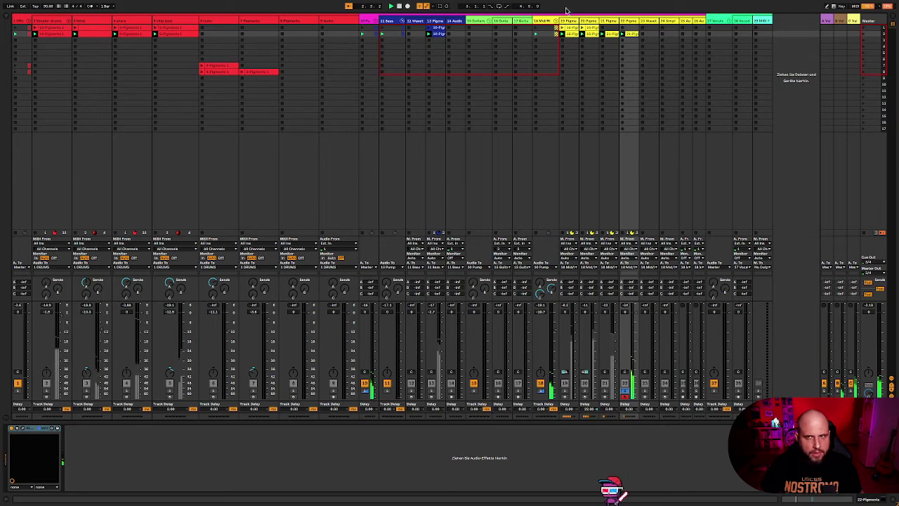
Step: Raise the Time macro of the Aryan Flutes preset on track 22
{"action": "left_click", "coordinate": [22, 429]}
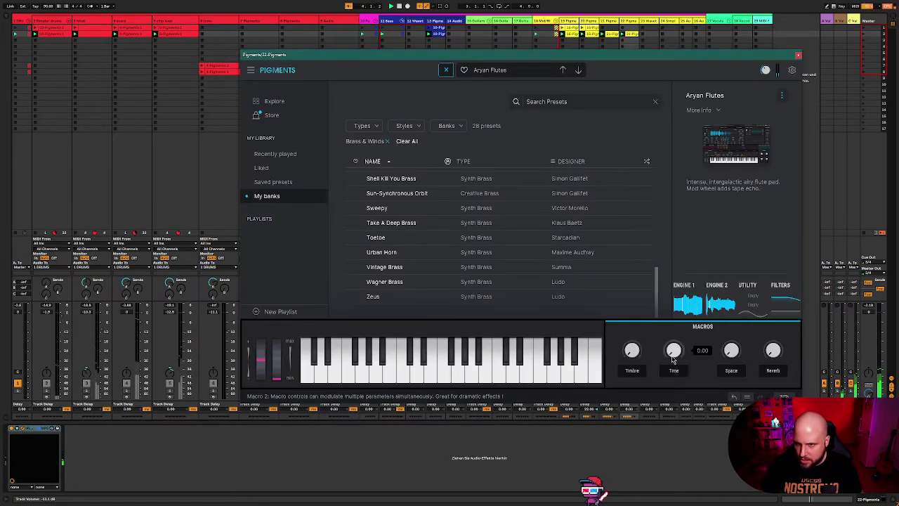
{"action": "left_click_drag", "start_coordinate": [658, 359], "coordinate": [658, 349]}
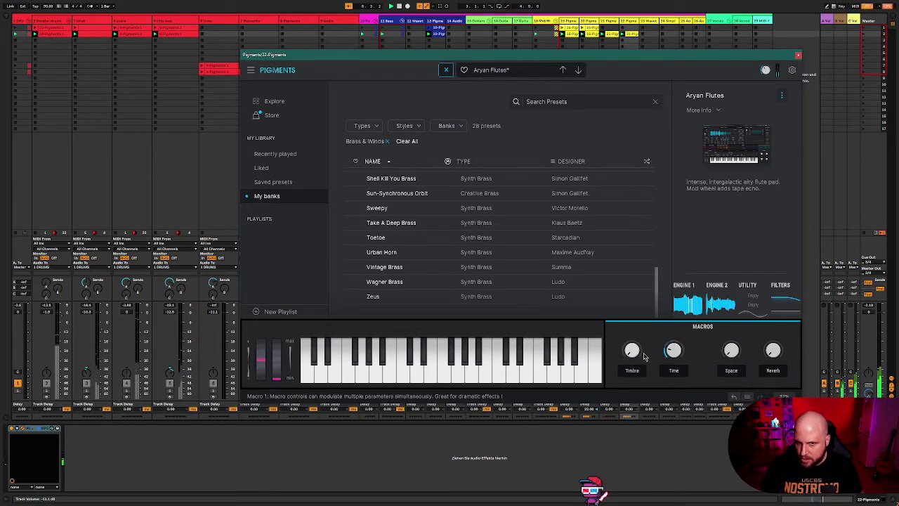
Step: Load the Vintage Brass preset on track 22 and try out its Attack macro
{"action": "left_click", "coordinate": [419, 273]}
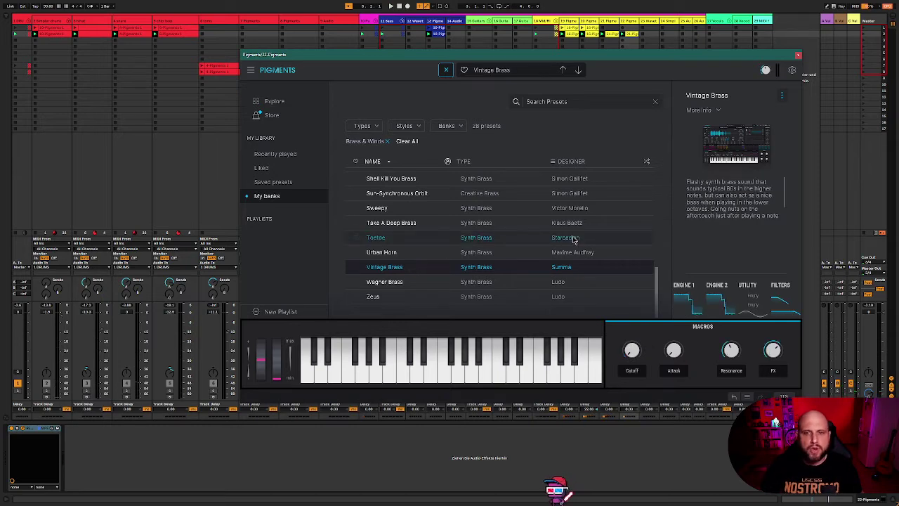
{"action": "left_click_drag", "start_coordinate": [673, 349], "coordinate": [673, 344]}
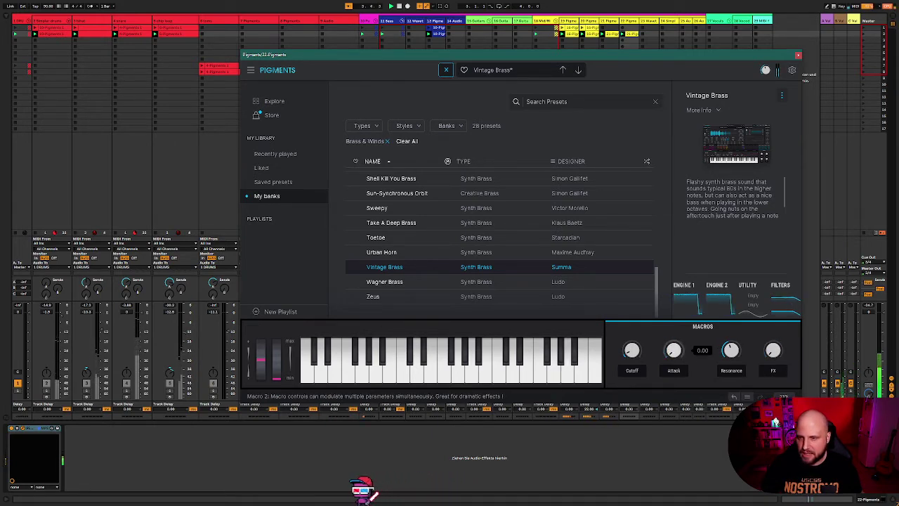
{"action": "left_click_drag", "start_coordinate": [673, 350], "coordinate": [676, 355]}
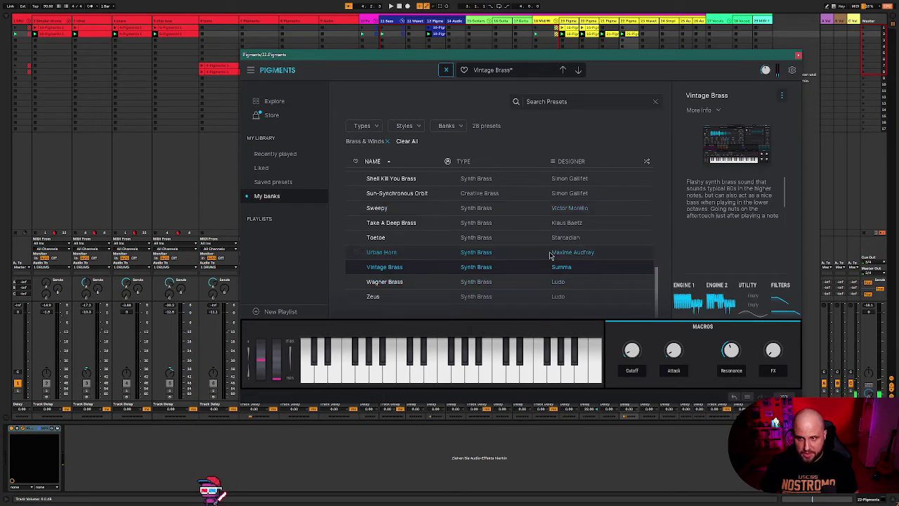
Step: Load the Zeus preset from the Brass & Winds list
{"action": "left_click", "coordinate": [485, 297]}
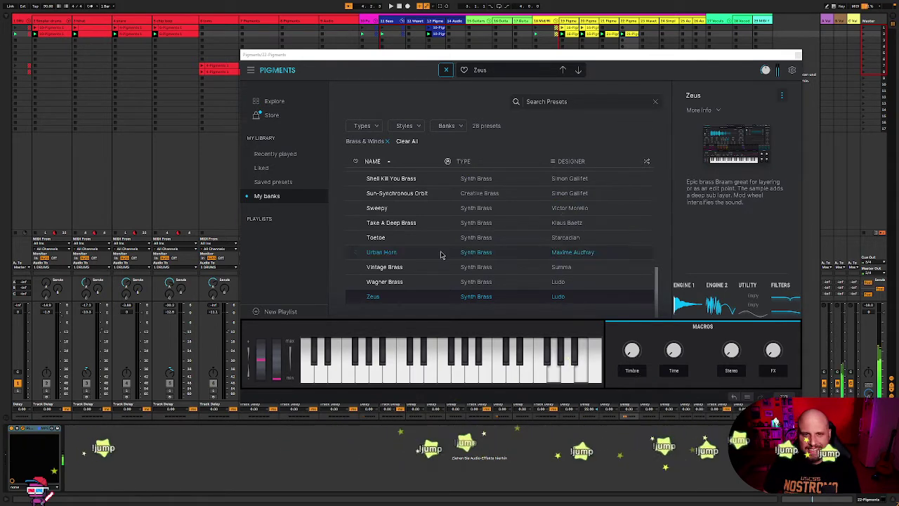
Step: Load the Take A Deep Brass preset on track 22 and try out its Bite, Time and Timbre macros
{"action": "left_click", "coordinate": [479, 224]}
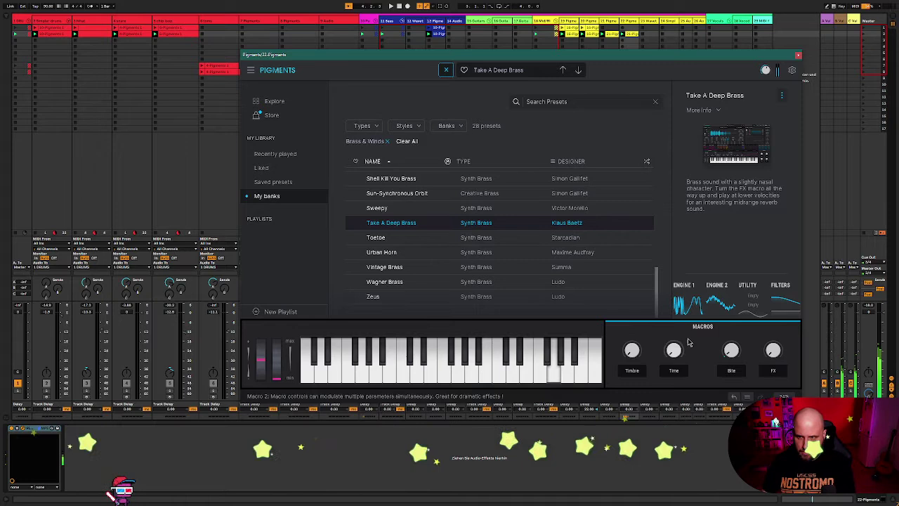
{"action": "left_click_drag", "start_coordinate": [730, 350], "coordinate": [730, 357]}
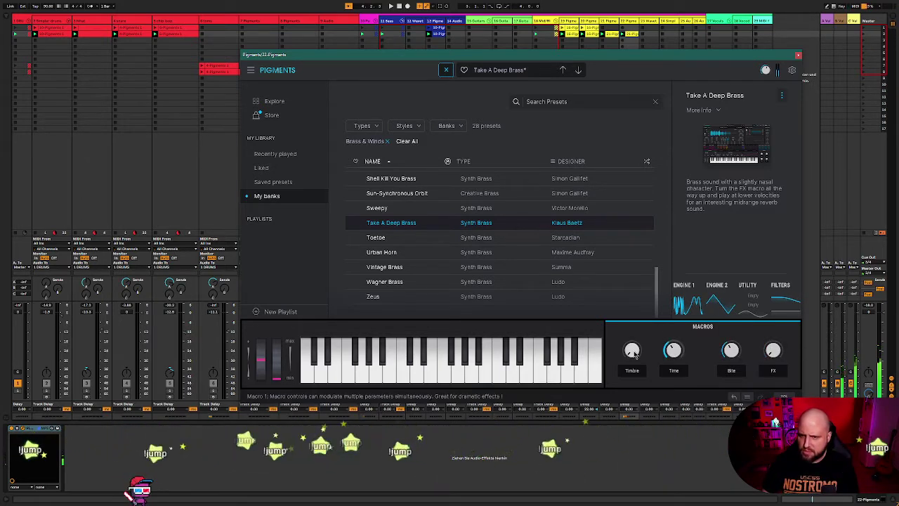
{"action": "mouse_move", "coordinate": [643, 344]}
{"action": "left_click_drag", "start_coordinate": [643, 344], "coordinate": [642, 368]}
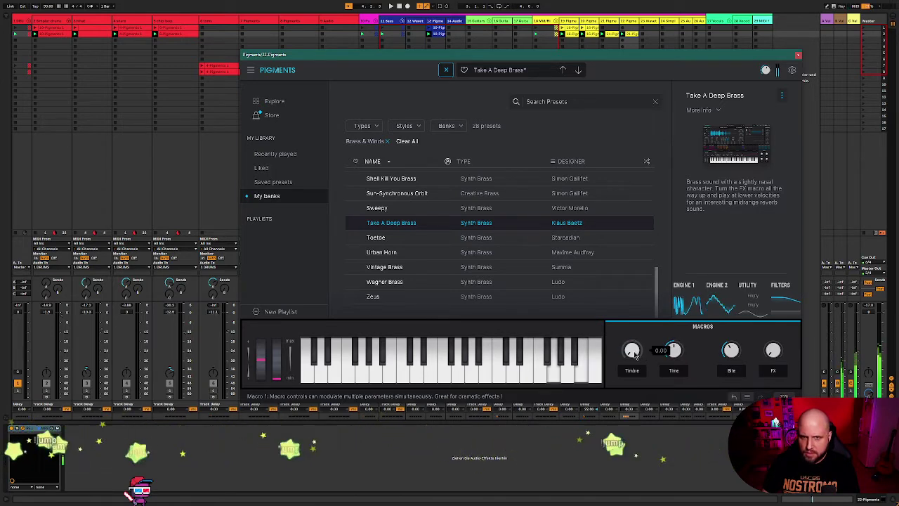
Step: Load the Shell Kill You Brass preset on track 22 and close the Pigments window
{"action": "left_click", "coordinate": [428, 180]}
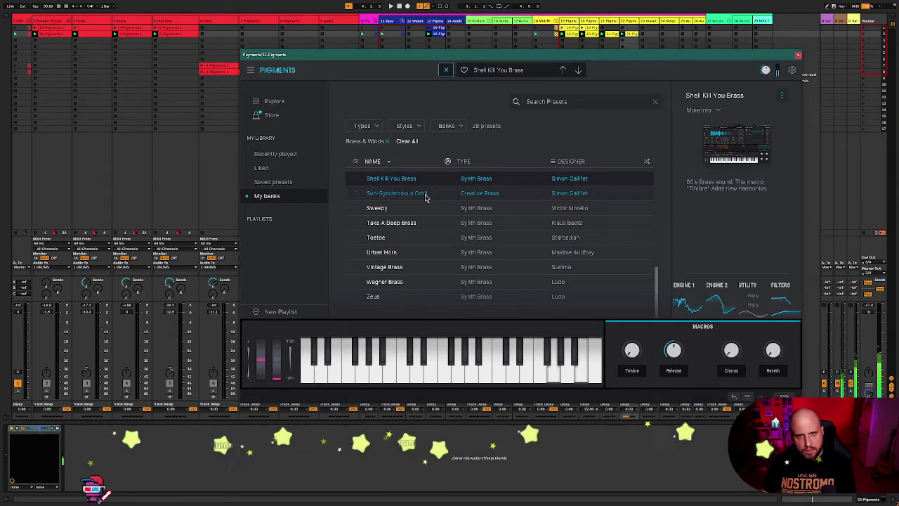
{"action": "scroll", "coordinate": [425, 196], "scroll_direction": "up", "scroll_amount": 1}
{"action": "scroll", "coordinate": [437, 200], "scroll_direction": "up", "scroll_amount": 1}
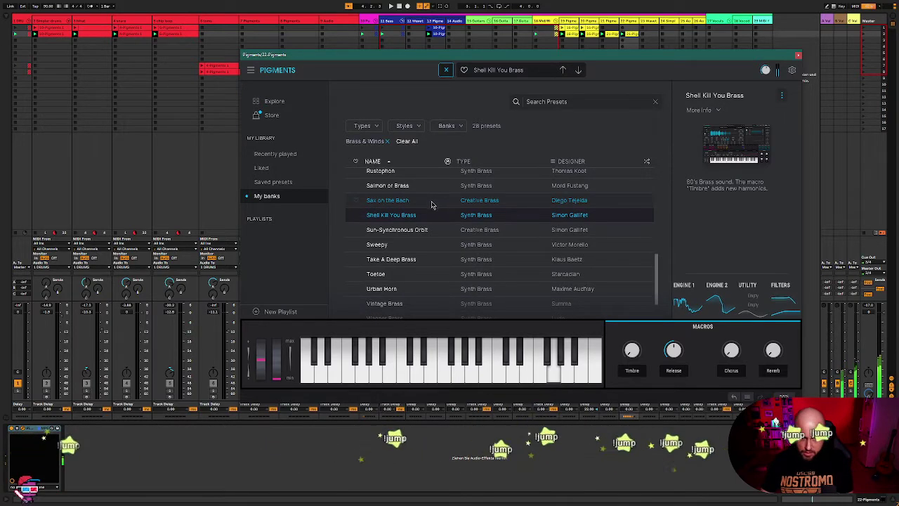
{"action": "scroll", "coordinate": [429, 208], "scroll_direction": "down", "scroll_amount": 1}
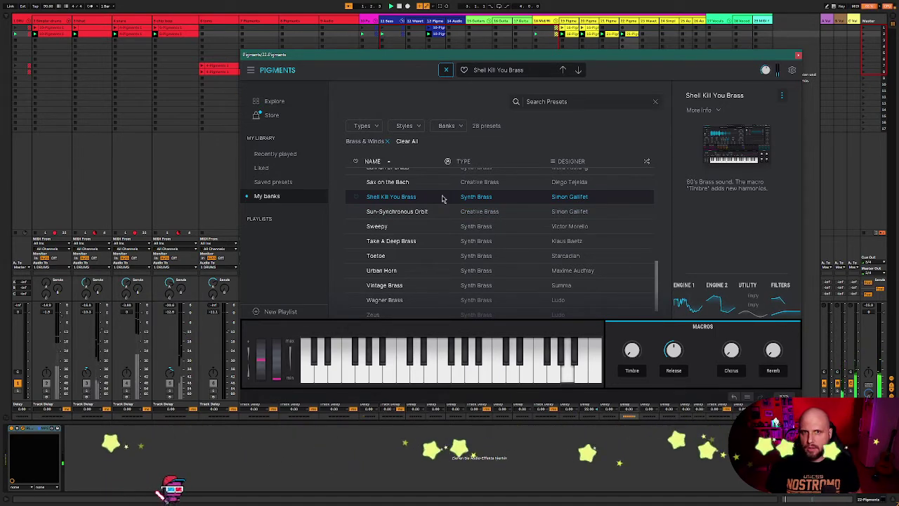
{"action": "key", "text": "ctrl+alt+p"}
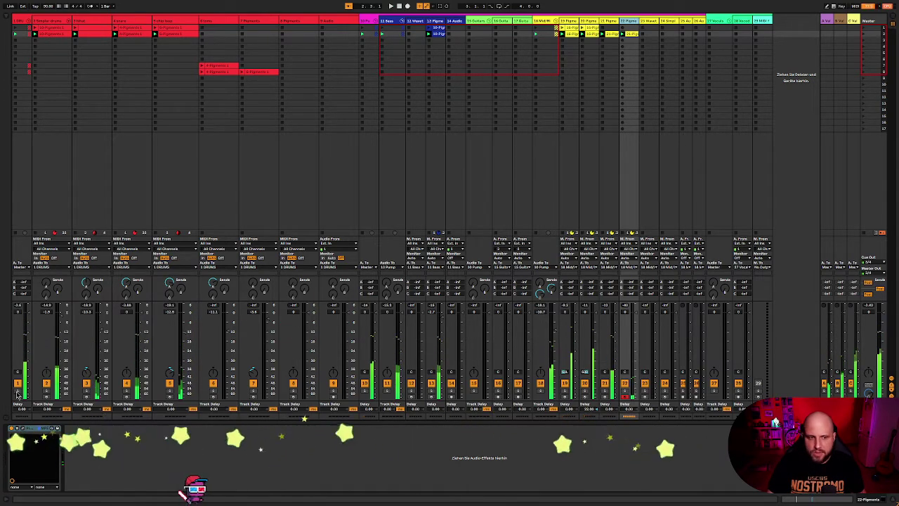
{"action": "left_click", "coordinate": [25, 431]}
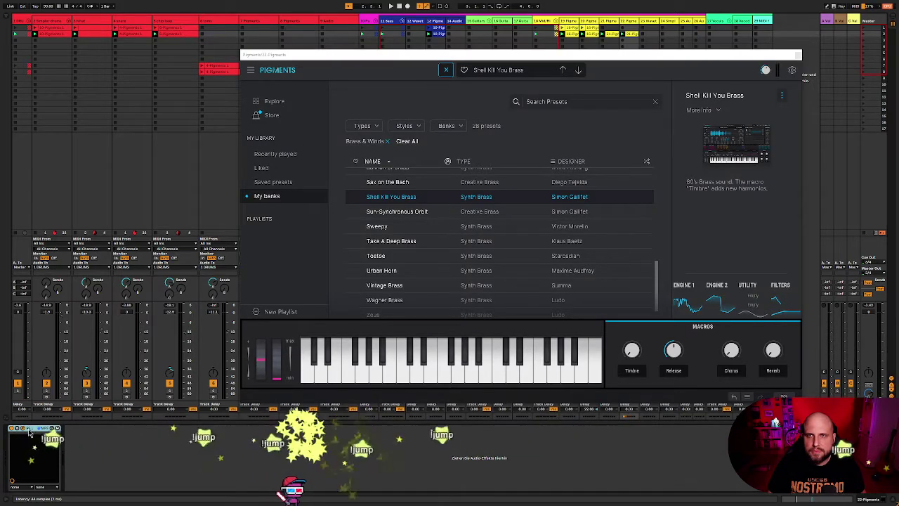
{"action": "left_click", "coordinate": [798, 57]}
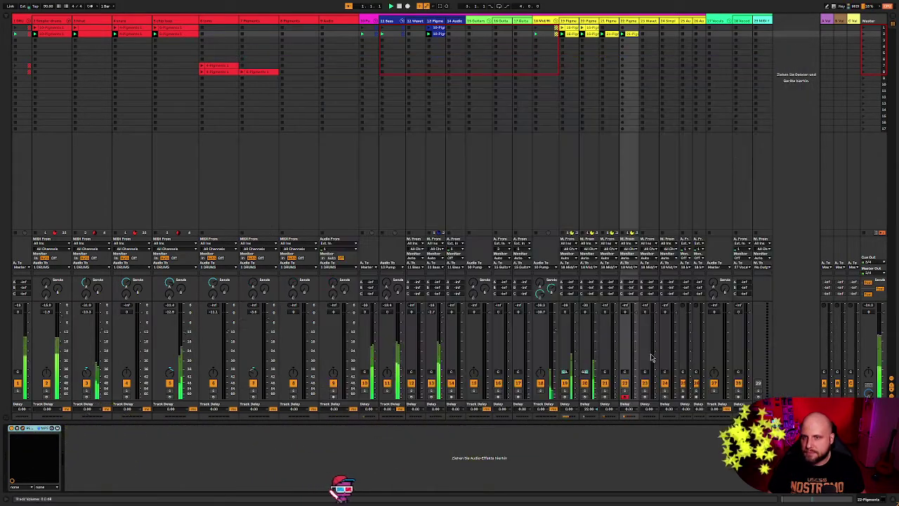
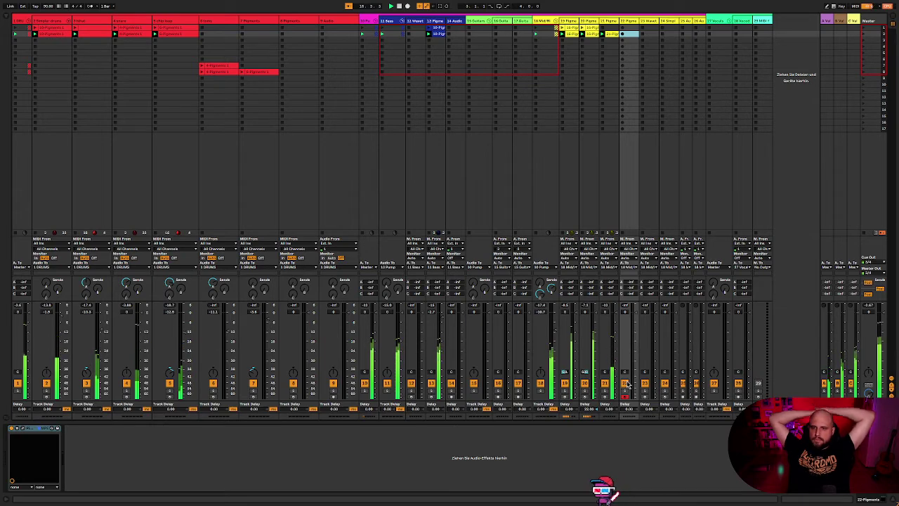
Step: Add the College Dropout device to the end of the Master track's effect chain
{"action": "left_click", "coordinate": [876, 23]}
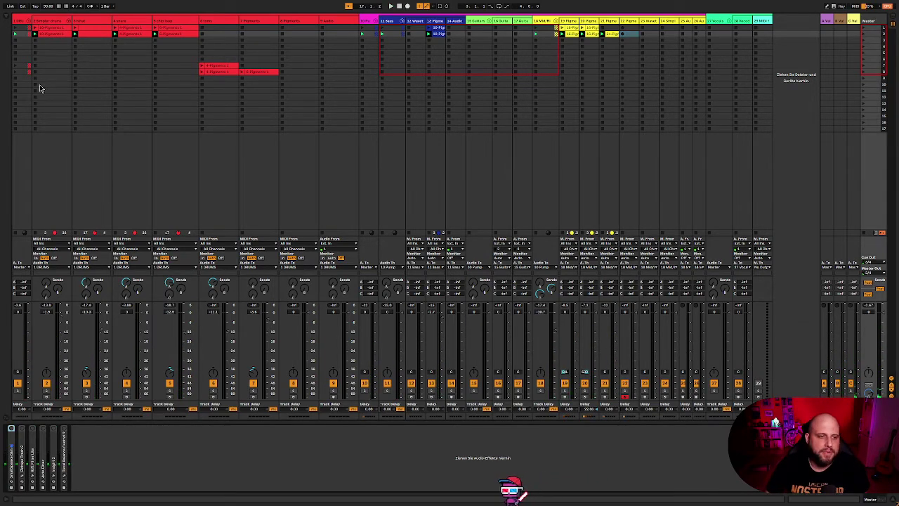
{"action": "left_click", "coordinate": [15, 25]}
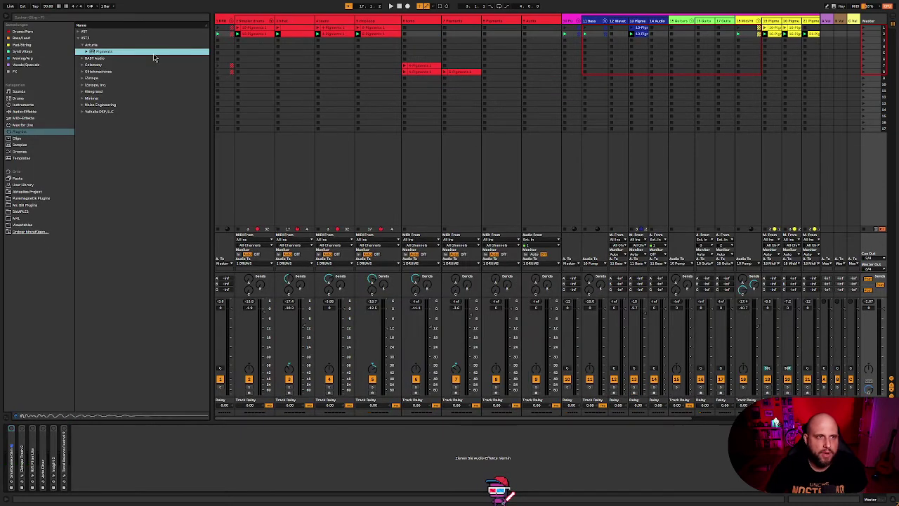
{"action": "left_click", "coordinate": [78, 38]}
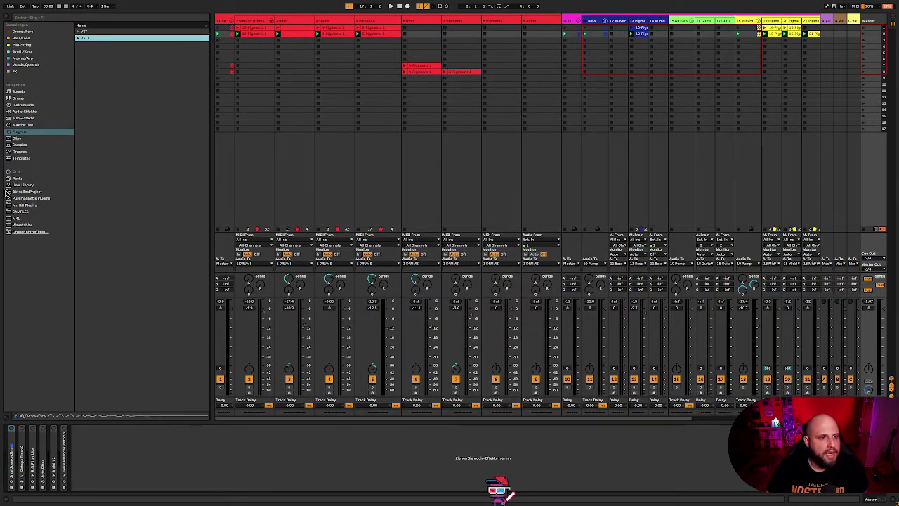
{"action": "left_click", "coordinate": [16, 218]}
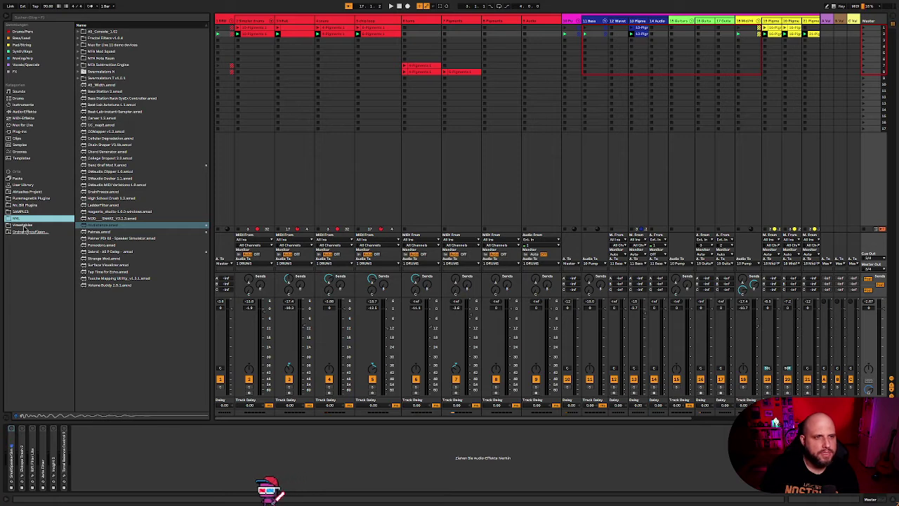
{"action": "left_click_drag", "start_coordinate": [108, 159], "coordinate": [156, 458]}
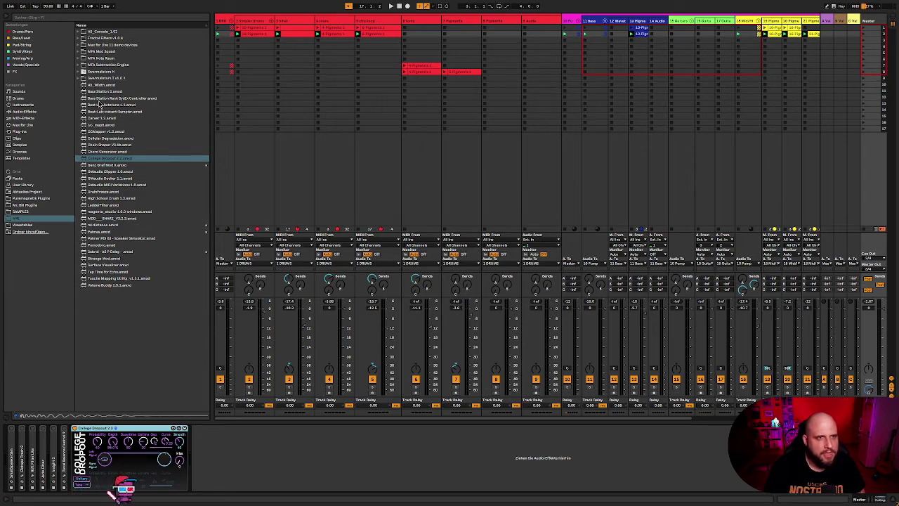
Step: Add the High School Crush device after College Dropout on the Master track and hide the browser
{"action": "left_click", "coordinate": [109, 138]}
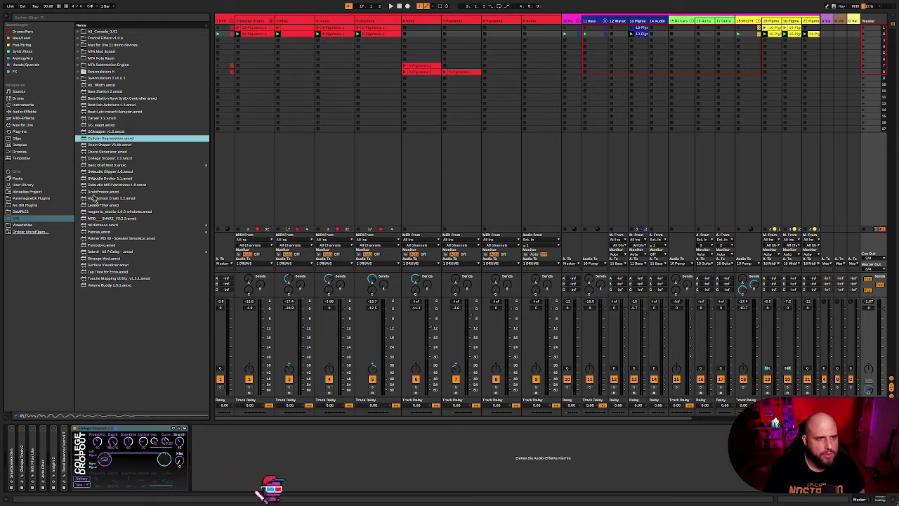
{"action": "left_click_drag", "start_coordinate": [102, 200], "coordinate": [220, 444]}
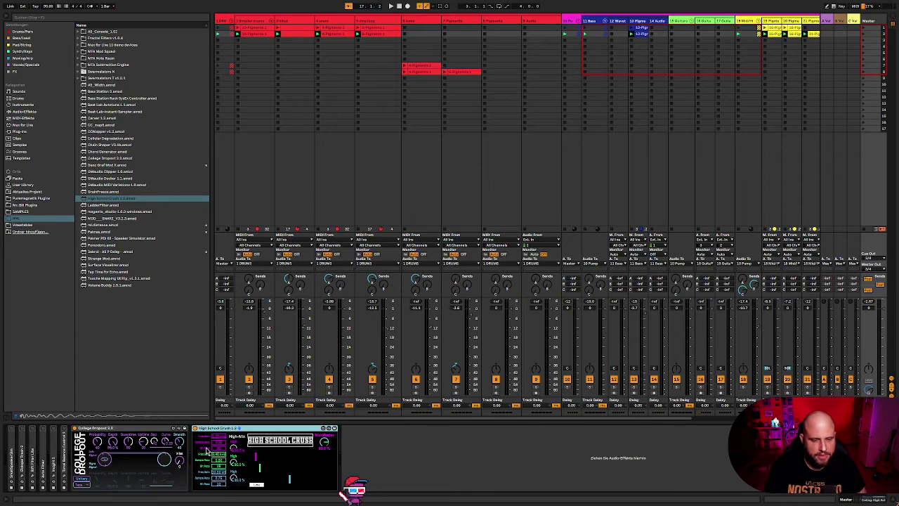
{"action": "key", "text": "ctrl+alt+b"}
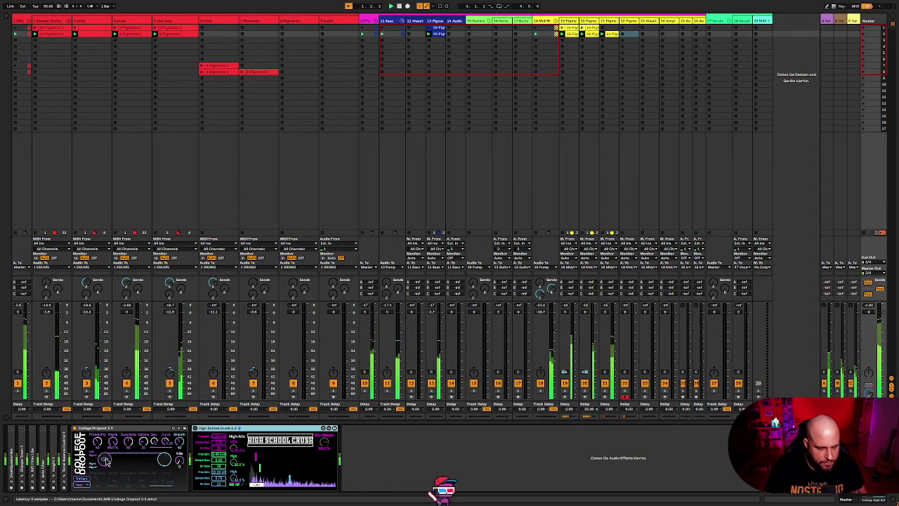
Step: Adjust College Dropout's knob values during playback and switch the device to stereo mode
{"action": "left_click", "coordinate": [184, 448]}
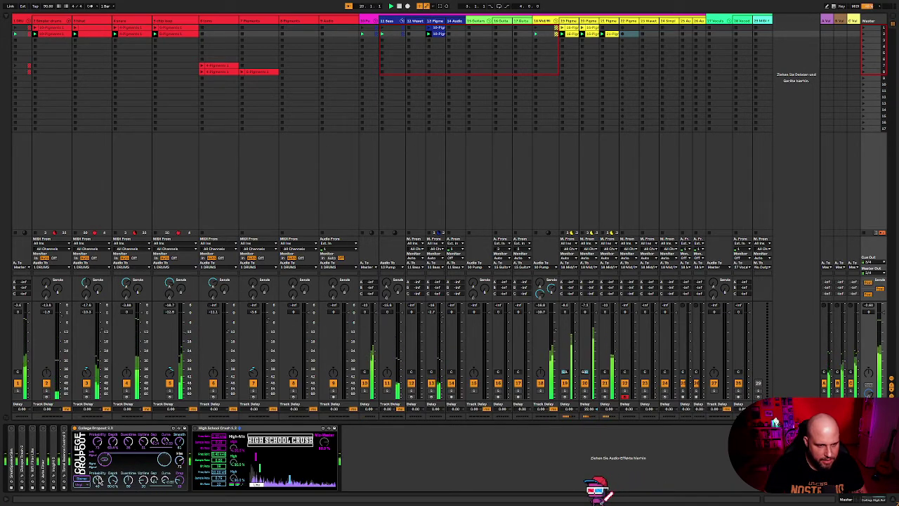
{"action": "left_click", "coordinate": [87, 480]}
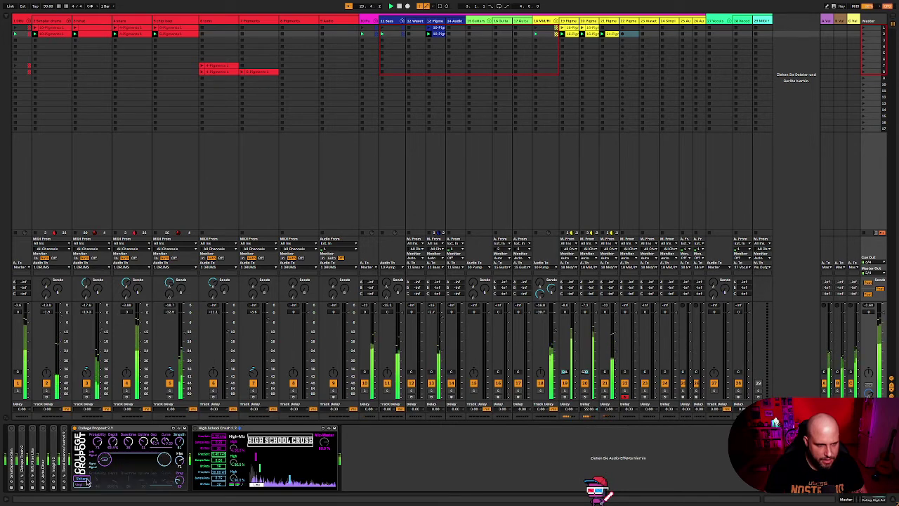
{"action": "left_click", "coordinate": [86, 480]}
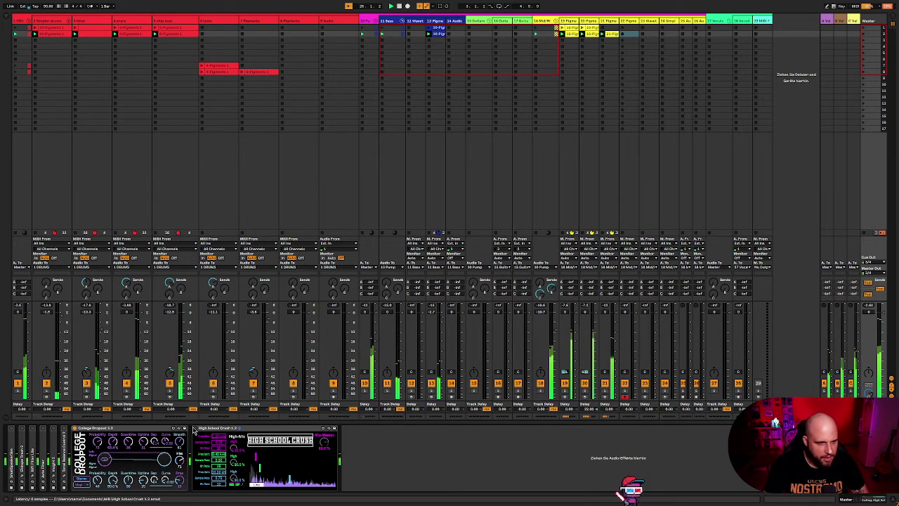
Step: Add a Utility after High School Crush on the Master track, enable its Bass Mono and play the set
{"action": "left_click", "coordinate": [8, 16]}
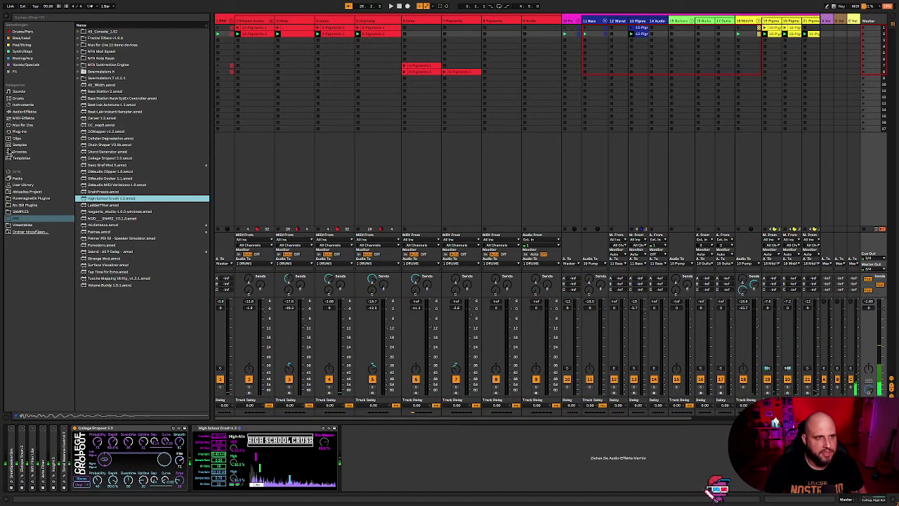
{"action": "left_click", "coordinate": [19, 111]}
{"action": "left_click", "coordinate": [78, 78]}
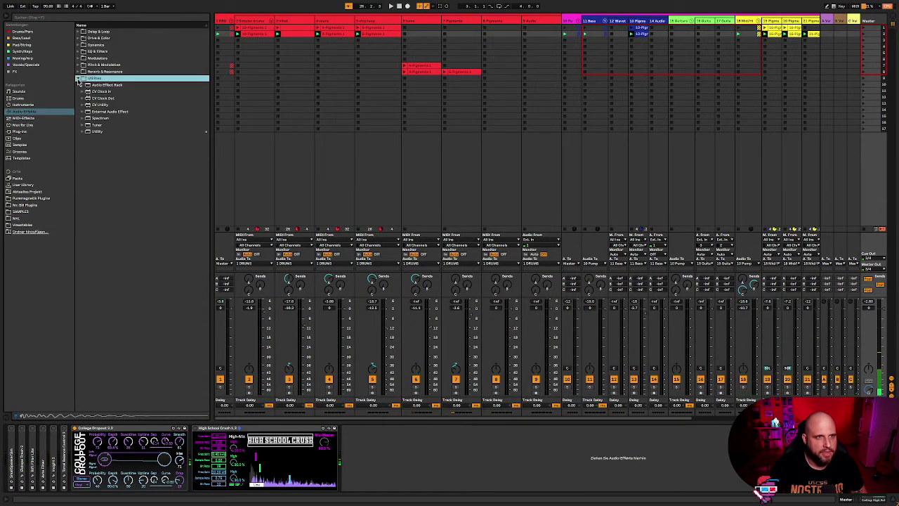
{"action": "left_click", "coordinate": [95, 132]}
{"action": "key", "text": "Return"}
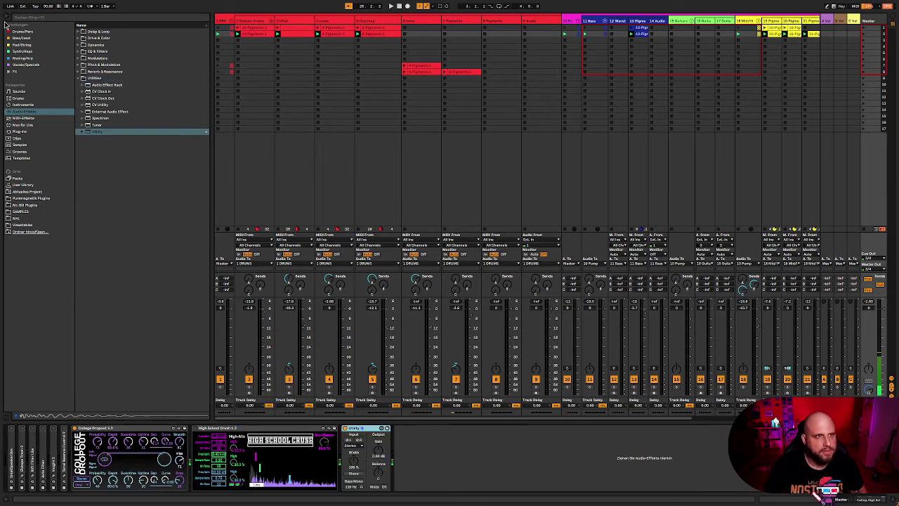
{"action": "left_click", "coordinate": [8, 17]}
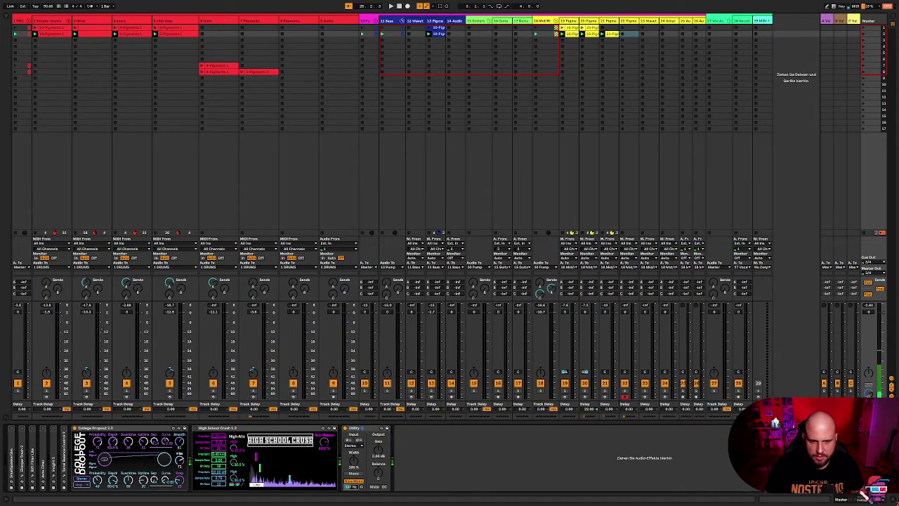
{"action": "key", "text": "space"}
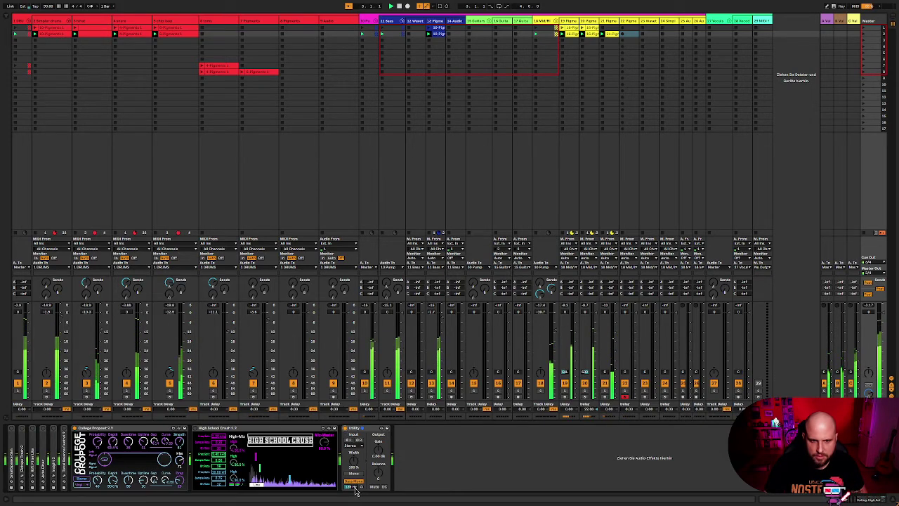
{"action": "left_click", "coordinate": [438, 25]}
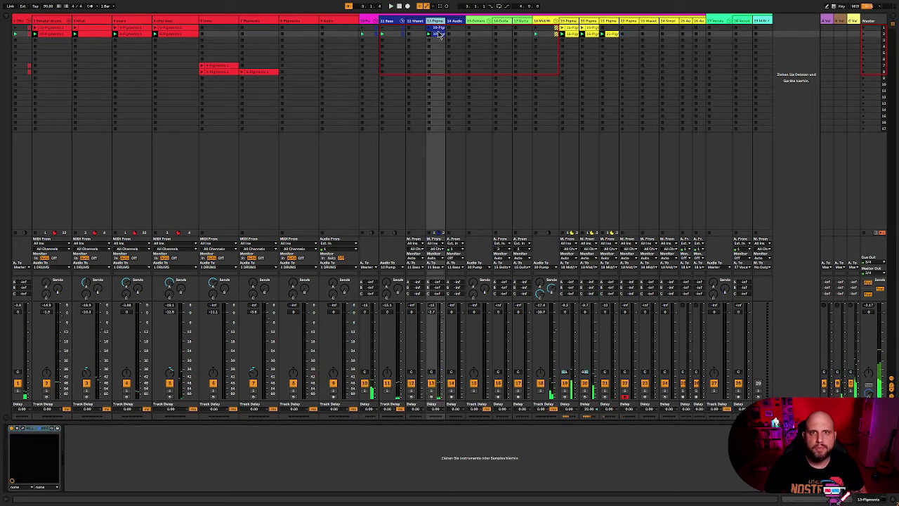
{"action": "left_click", "coordinate": [4, 19]}
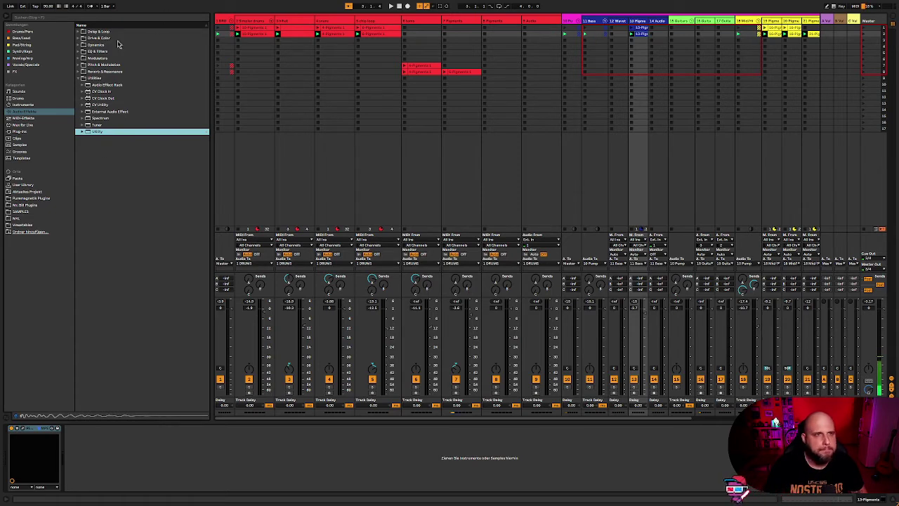
{"action": "left_click", "coordinate": [78, 52]}
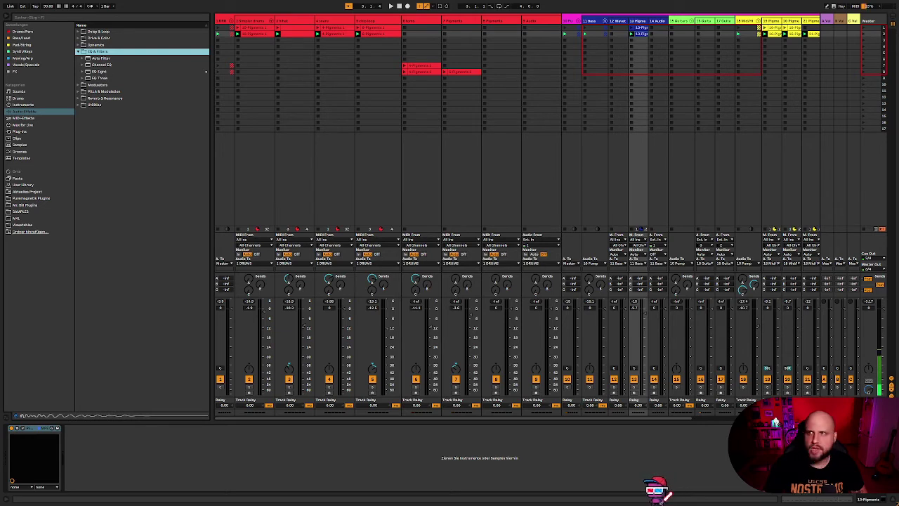
{"action": "left_click", "coordinate": [791, 31]}
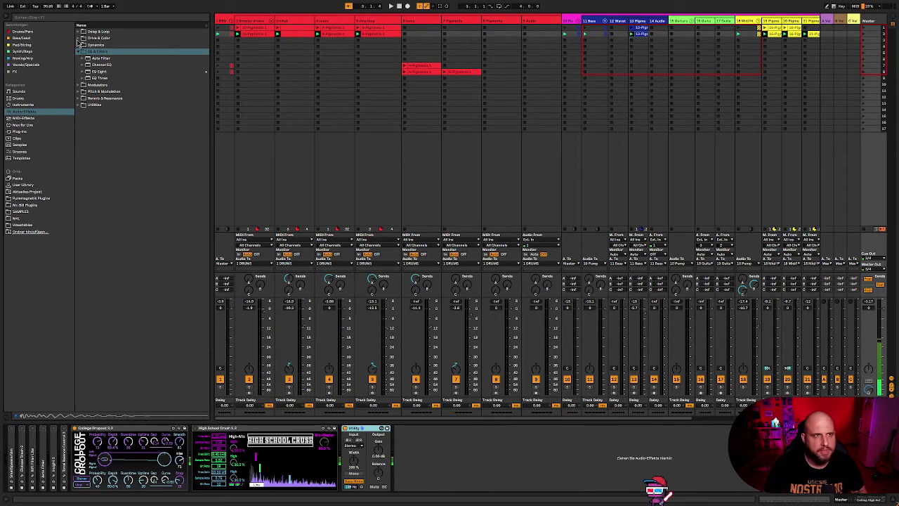
Step: Adjust the Bass Mono frequency of the Master track's Utility during playback with the browser hidden
{"action": "key", "text": "space"}
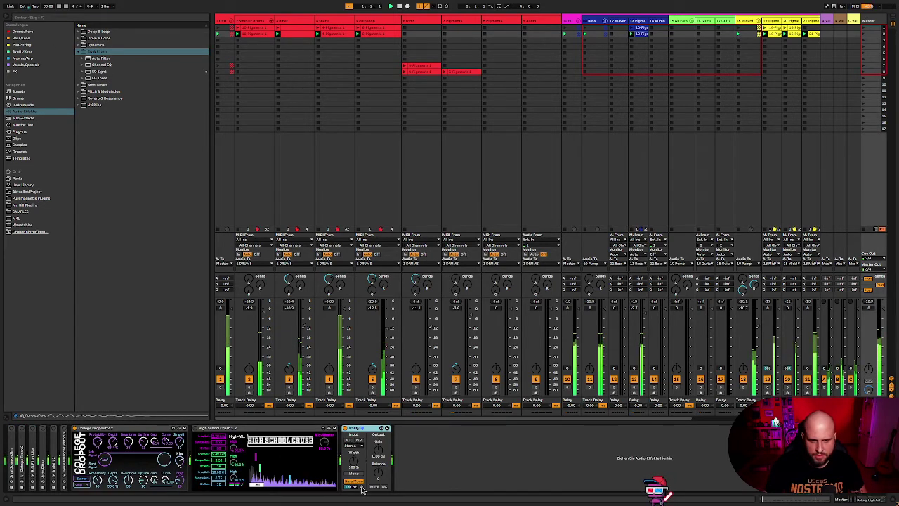
{"action": "left_click", "coordinate": [7, 24]}
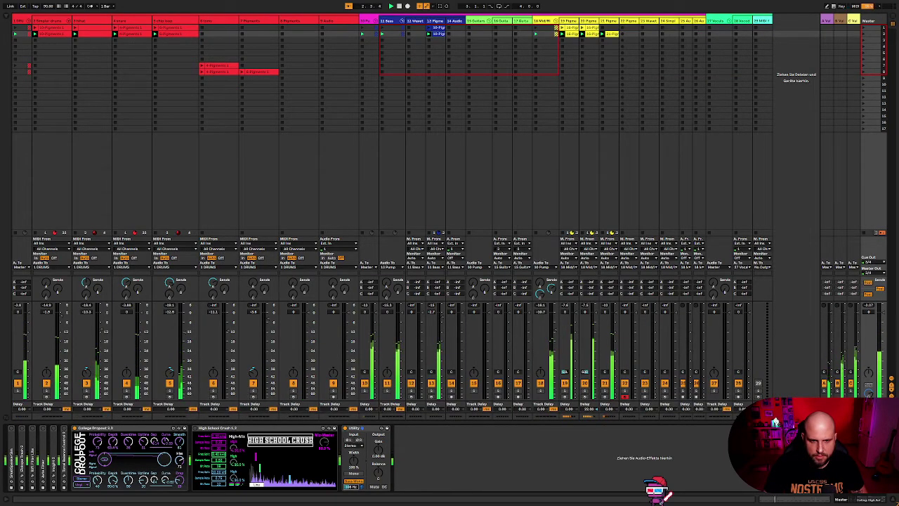
{"action": "left_click", "coordinate": [358, 487]}
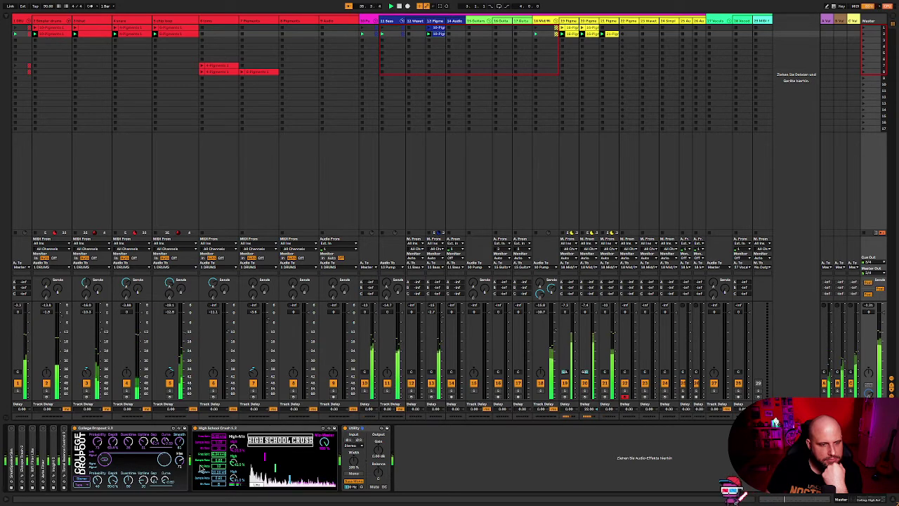
Step: Compare College Dropout's unitary mode with its stereo mode during playback
{"action": "left_click", "coordinate": [83, 481]}
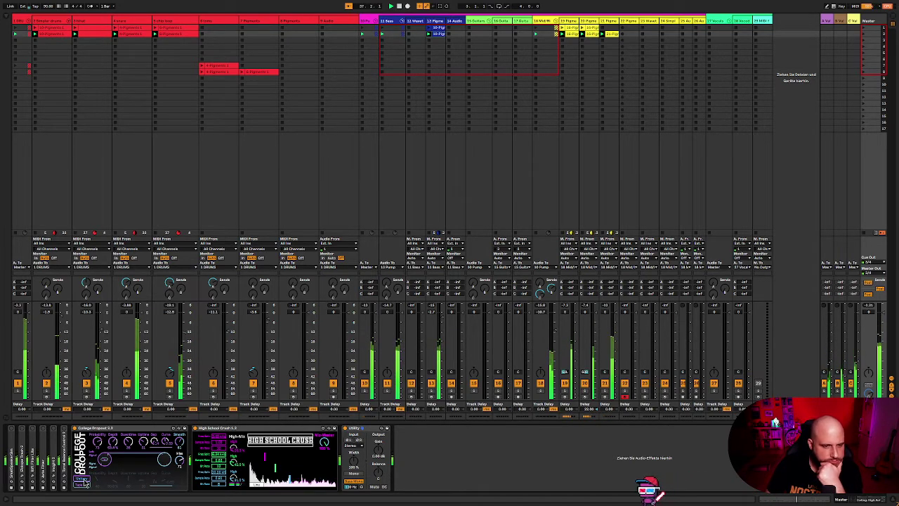
{"action": "left_click", "coordinate": [83, 481]}
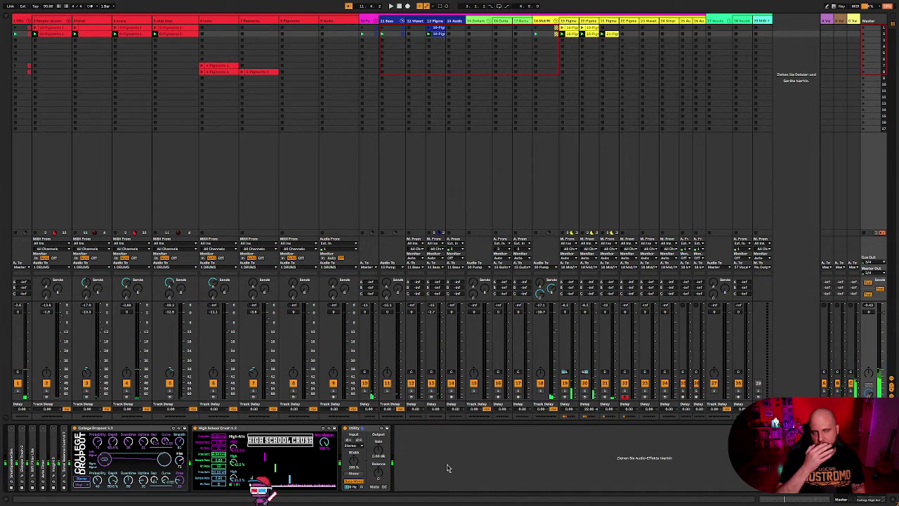
Step: Duplicate track 13's Pigments clip into the third slot and reduce it to one D0 note extended across the whole clip with Legato
{"action": "left_click", "coordinate": [441, 38]}
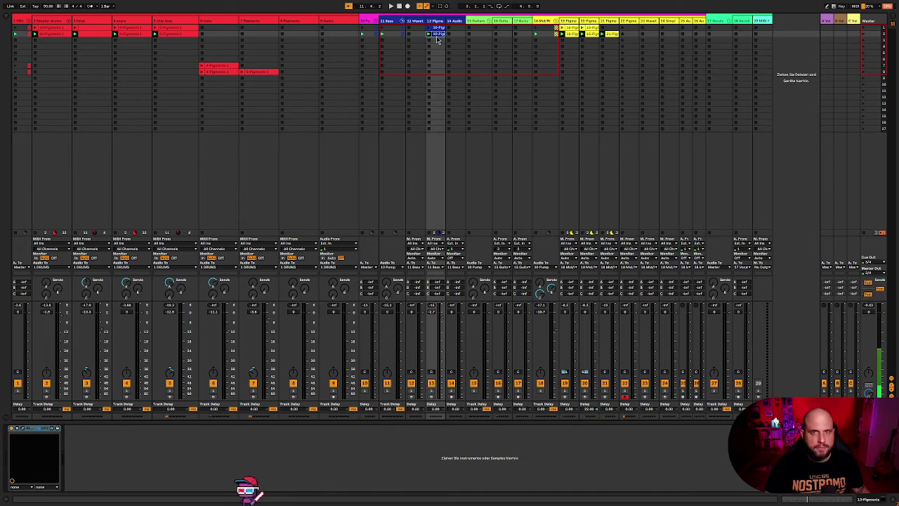
{"action": "left_click", "coordinate": [436, 40]}
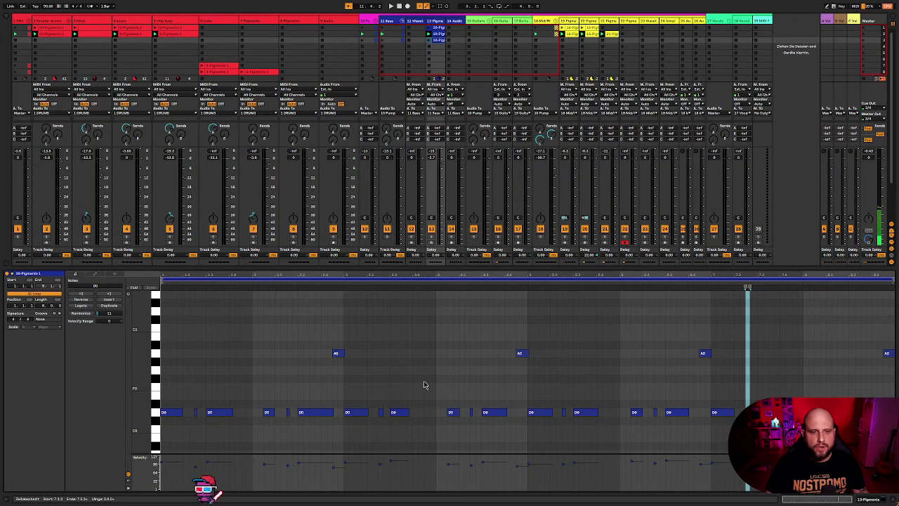
{"action": "left_click_drag", "start_coordinate": [184, 360], "coordinate": [732, 428]}
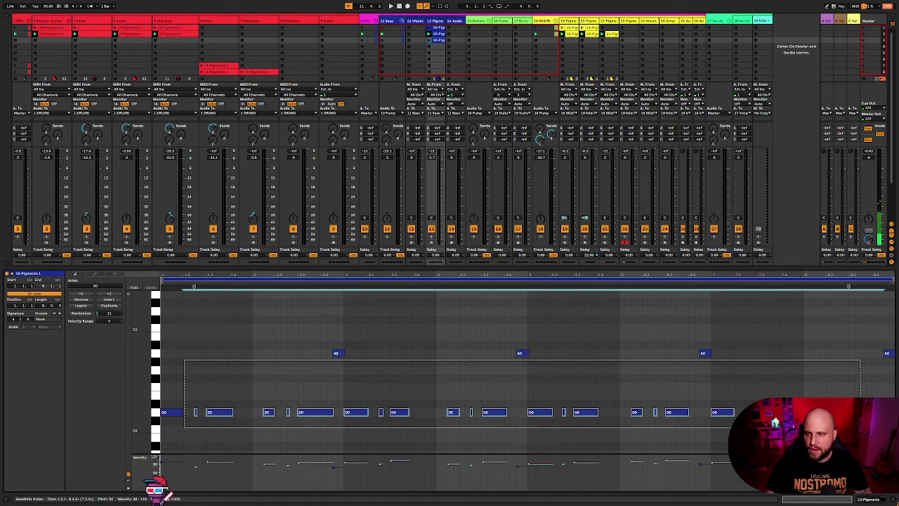
{"action": "left_click_drag", "start_coordinate": [891, 433], "coordinate": [187, 322]}
{"action": "key", "text": "Delete"}
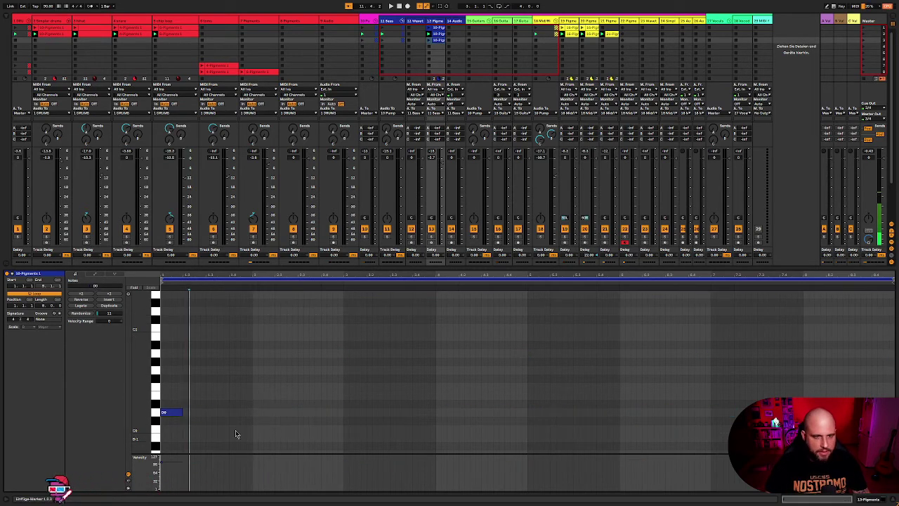
{"action": "left_click", "coordinate": [85, 306]}
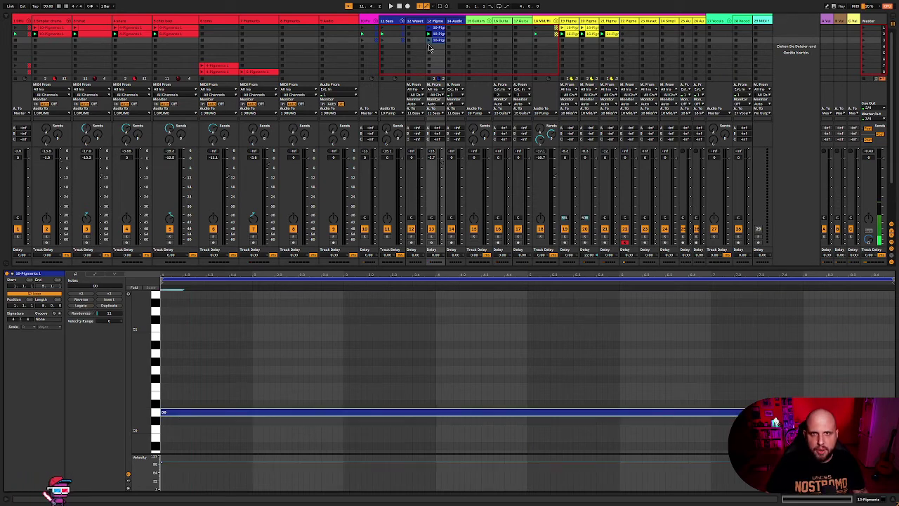
Step: Open track 13's Pigments, activate its step sequencer and randomize the gate length during playback
{"action": "key", "text": "shift+Tab"}
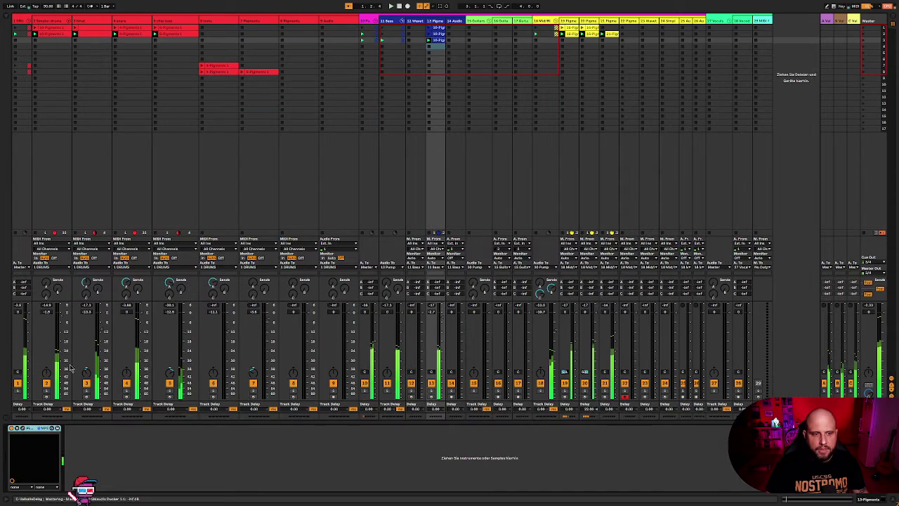
{"action": "key", "text": "ctrl+alt+p"}
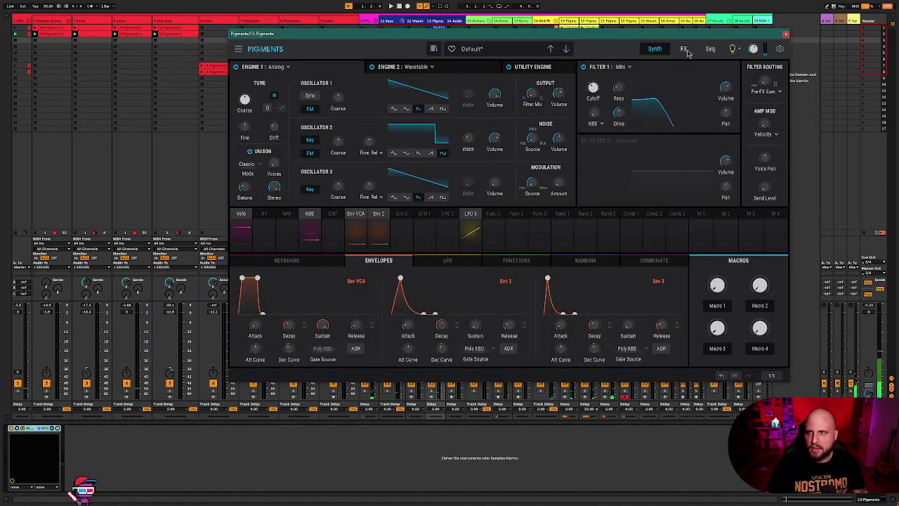
{"action": "left_click", "coordinate": [687, 51]}
{"action": "left_click", "coordinate": [707, 50]}
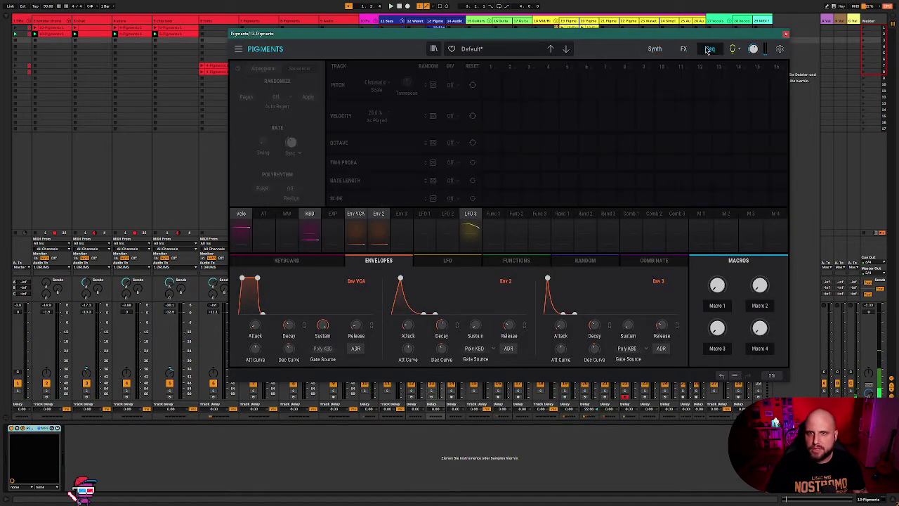
{"action": "left_click", "coordinate": [238, 70]}
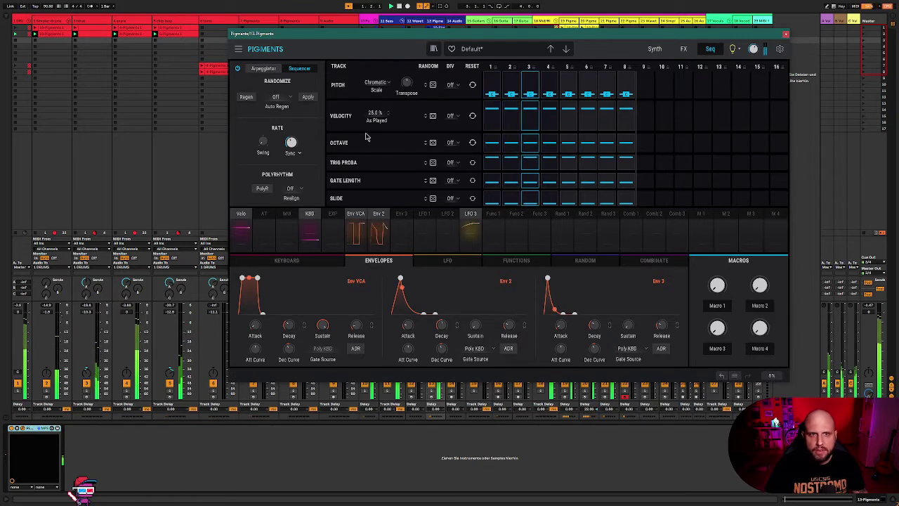
{"action": "mouse_move", "coordinate": [292, 142]}
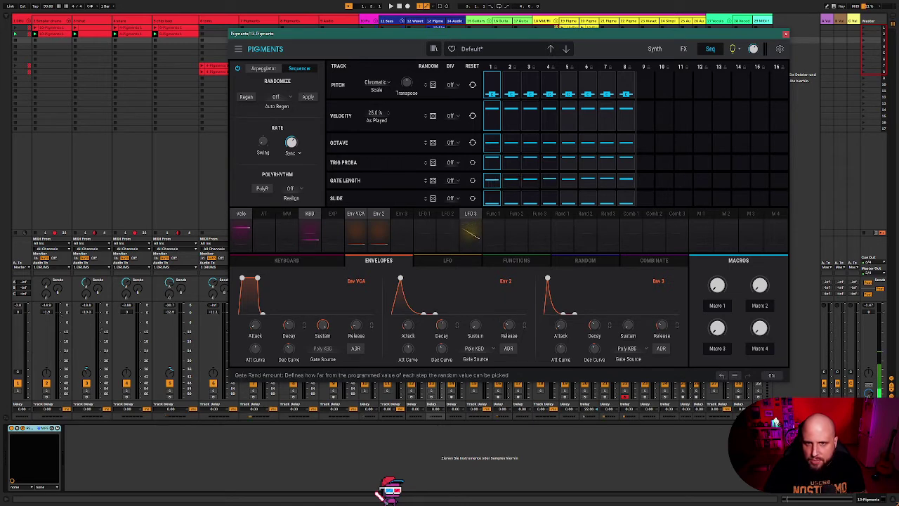
{"action": "left_click_drag", "start_coordinate": [450, 180], "coordinate": [449, 163]}
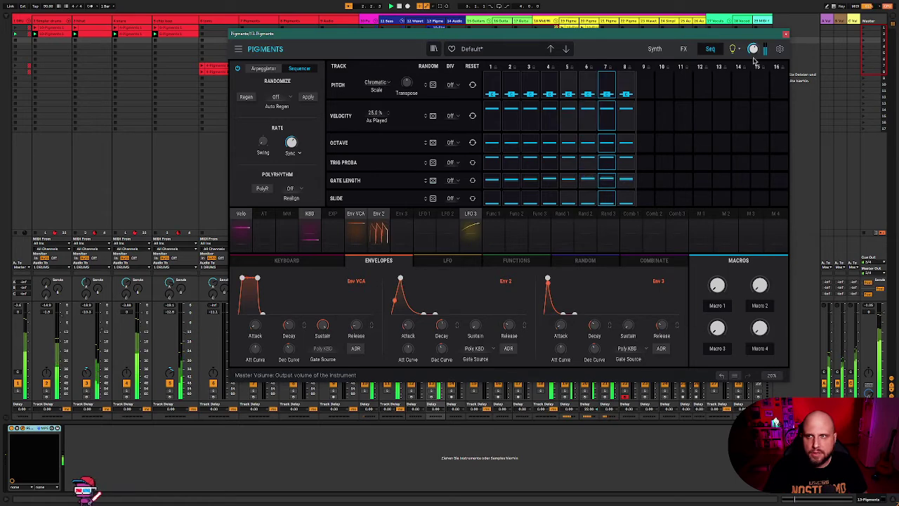
Step: Shorten the attack and decay of Env 2 in track 13's Pigments
{"action": "left_click_drag", "start_coordinate": [470, 40], "coordinate": [490, 19]}
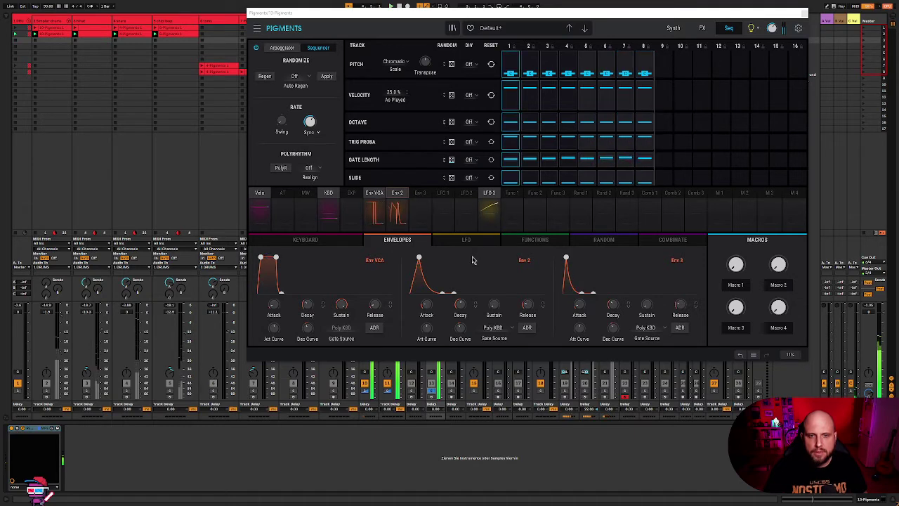
{"action": "left_click_drag", "start_coordinate": [419, 259], "coordinate": [412, 258]}
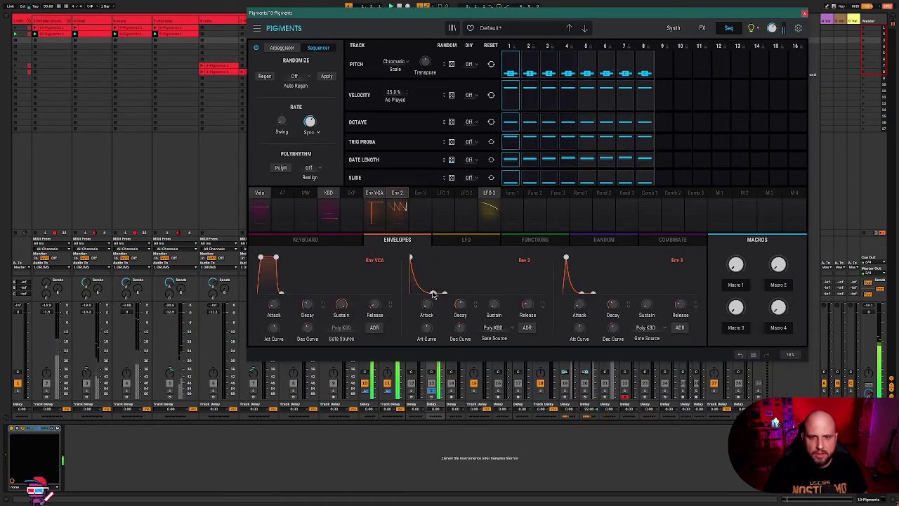
{"action": "left_click_drag", "start_coordinate": [433, 293], "coordinate": [422, 295]}
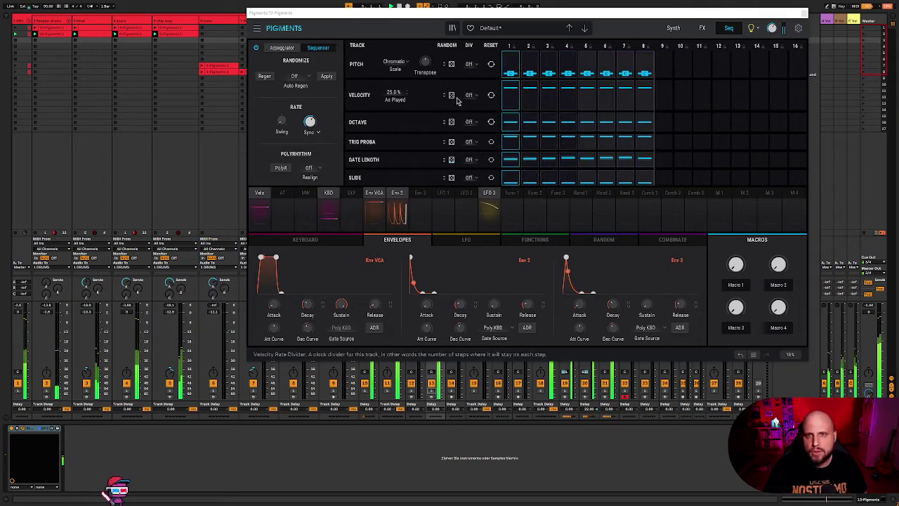
Step: Set the sequencer's velocity random amount to 10.8 %, adjust Filter 1's cutoff and close Pigments
{"action": "mouse_move", "coordinate": [469, 94]}
{"action": "left_mouse_down"}
{"action": "mouse_move", "coordinate": [469, 83]}
{"action": "mouse_move", "coordinate": [469, 96]}
{"action": "left_mouse_up"}
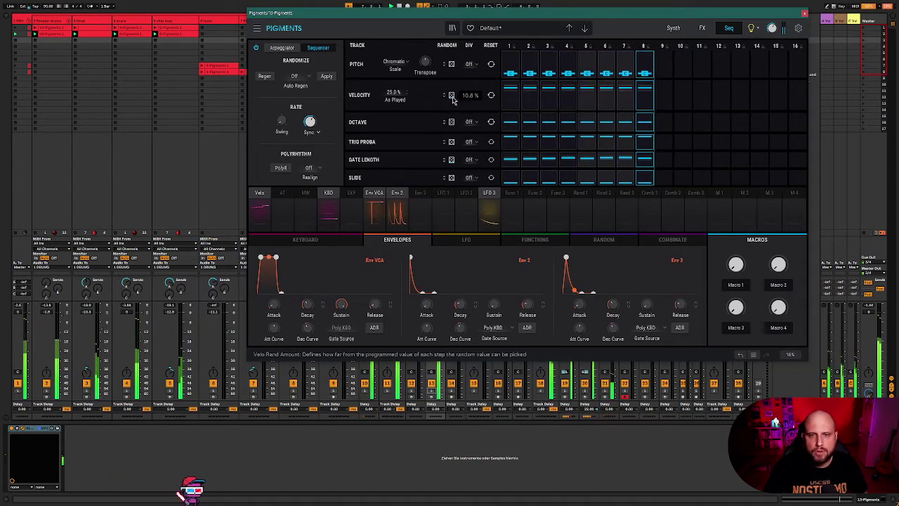
{"action": "left_click", "coordinate": [673, 28]}
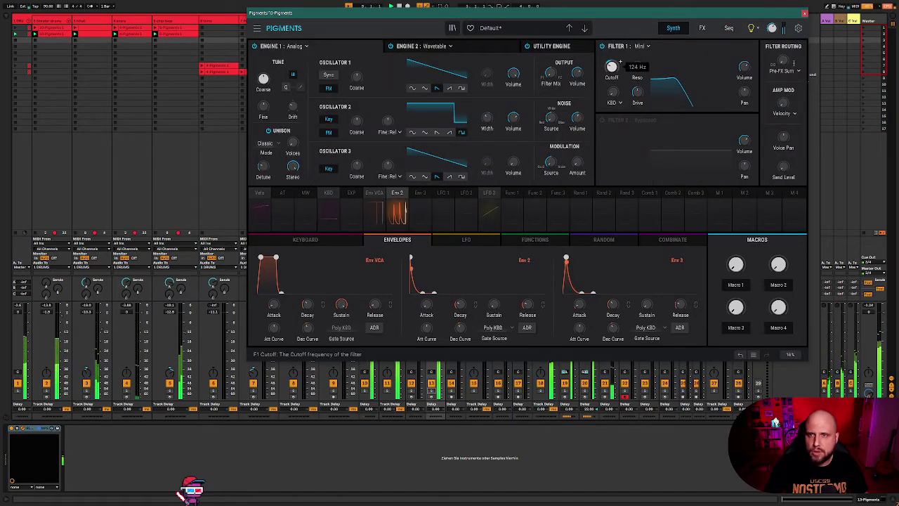
{"action": "left_click_drag", "start_coordinate": [611, 67], "coordinate": [611, 59]}
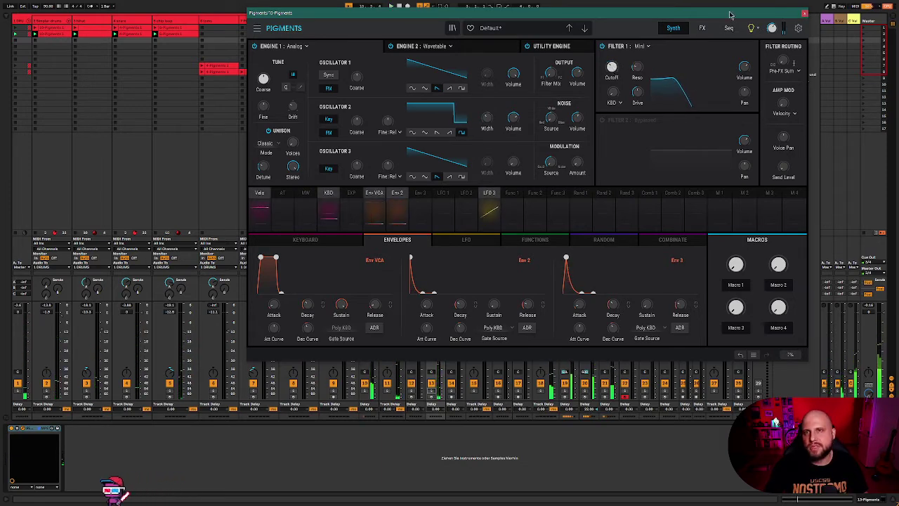
{"action": "left_click", "coordinate": [804, 13]}
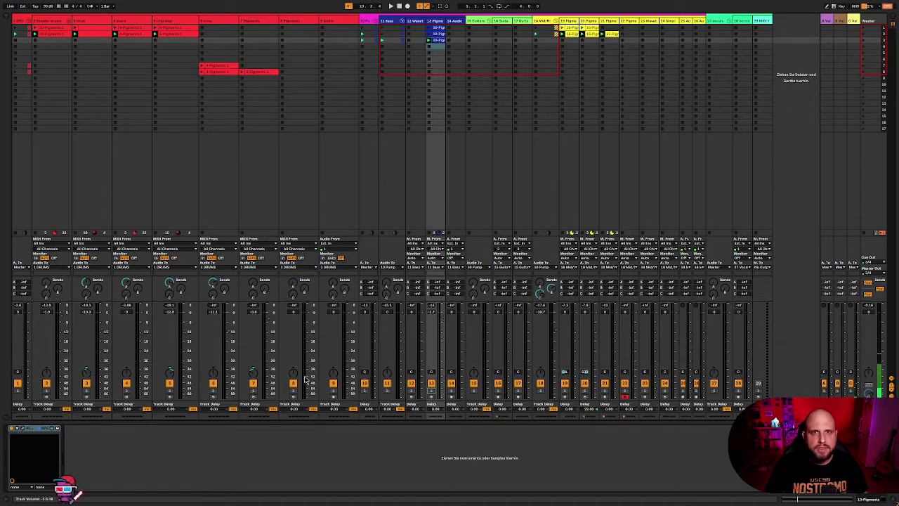
Step: Solo track 13 during playback and add a Chorus JUN-6 with the Lo-Fi preset as the third FX A effect in its Pigments
{"action": "key", "text": "space"}
{"action": "left_click", "coordinate": [435, 393]}
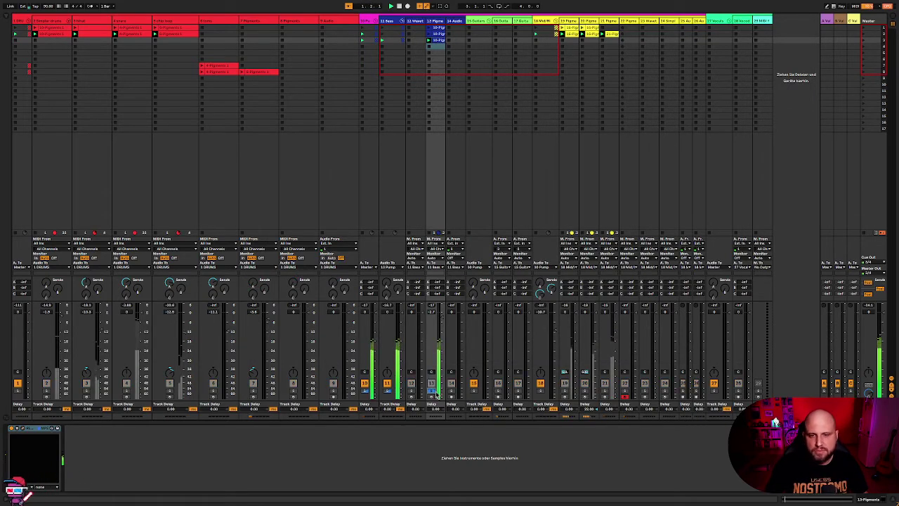
{"action": "key", "text": "ctrl+alt+p"}
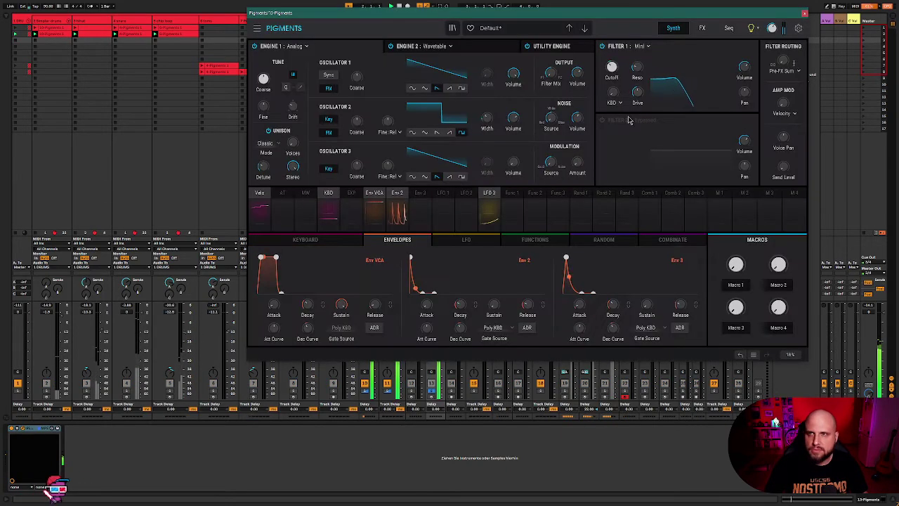
{"action": "left_click", "coordinate": [702, 28]}
{"action": "left_click", "coordinate": [688, 46]}
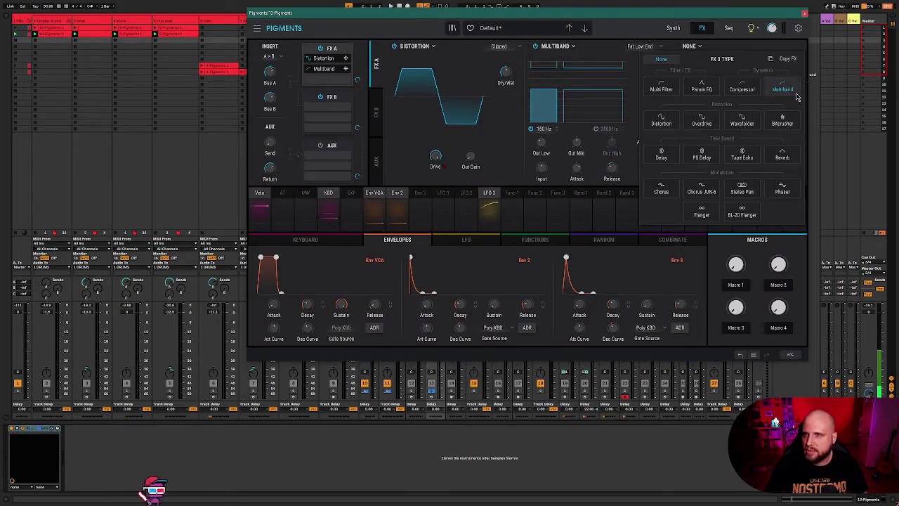
{"action": "left_click", "coordinate": [702, 188]}
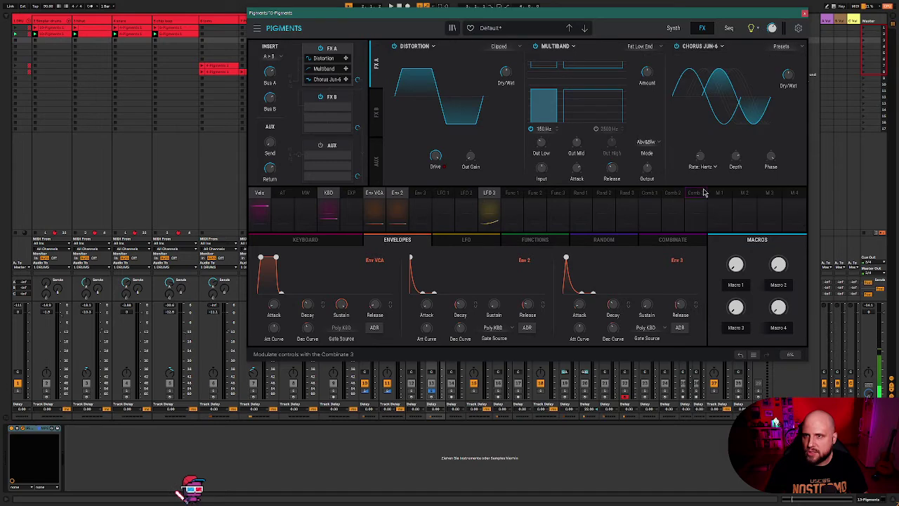
{"action": "left_click", "coordinate": [798, 49]}
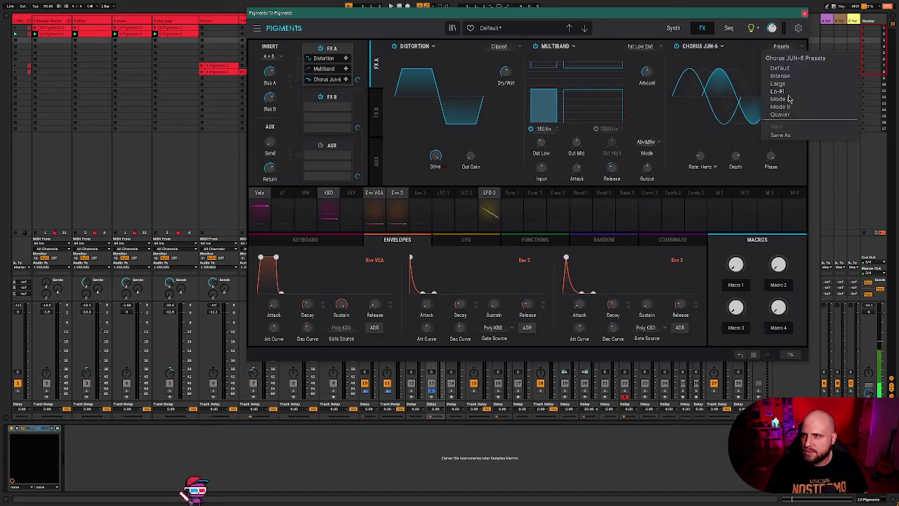
{"action": "left_click", "coordinate": [779, 91]}
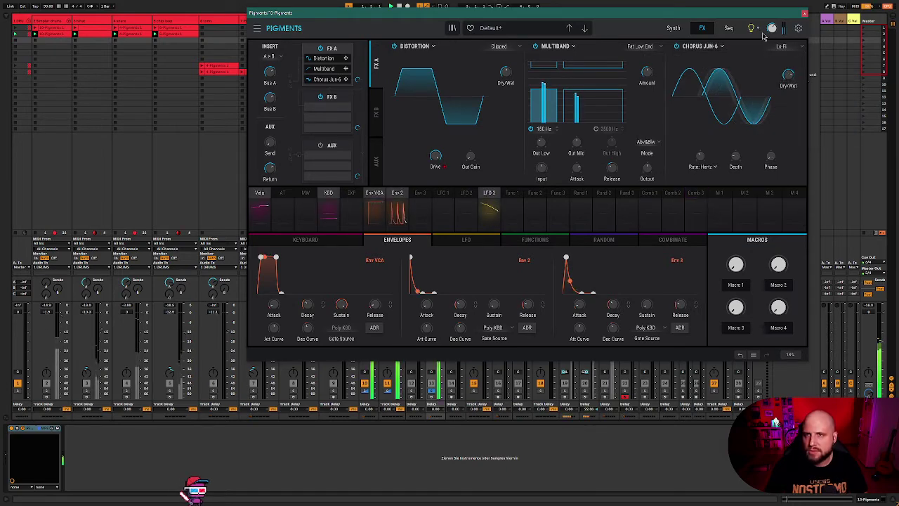
{"action": "left_click", "coordinate": [804, 14]}
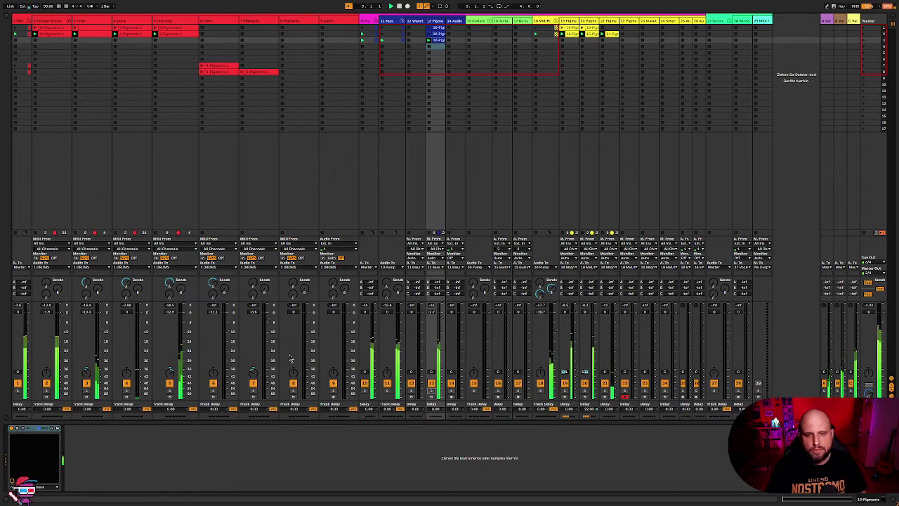
Step: Duplicate track 13, keeping only the third-slot clip on the copy and only the first two clips on the original
{"action": "left_click", "coordinate": [439, 22]}
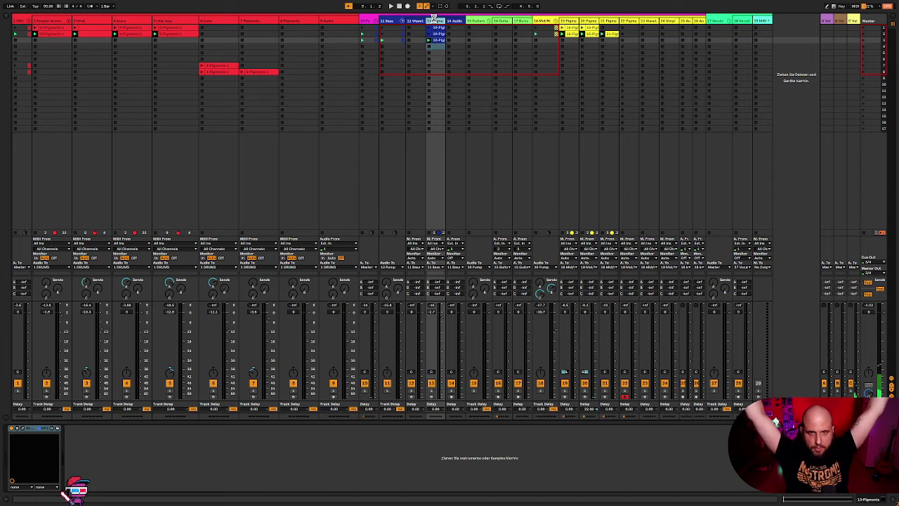
{"action": "key", "text": "super+d"}
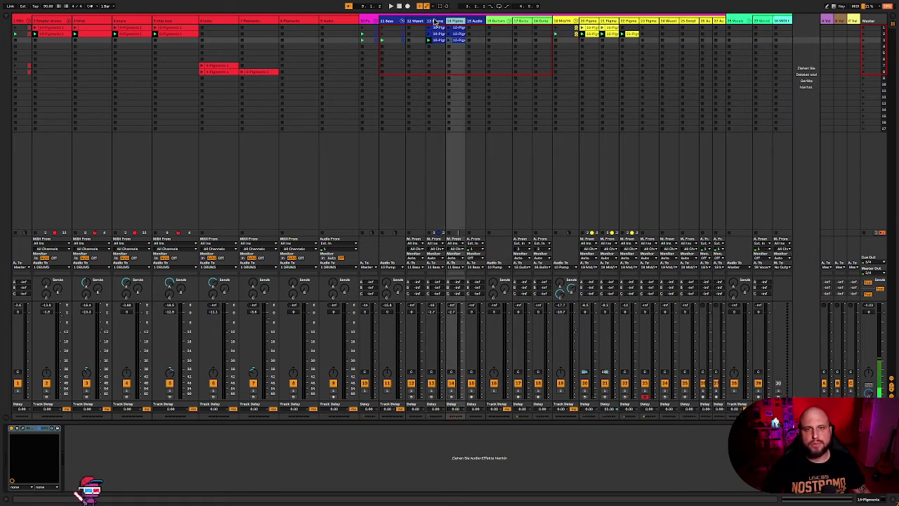
{"action": "left_click", "coordinate": [457, 40]}
{"action": "left_click_drag", "start_coordinate": [458, 30], "coordinate": [440, 27]}
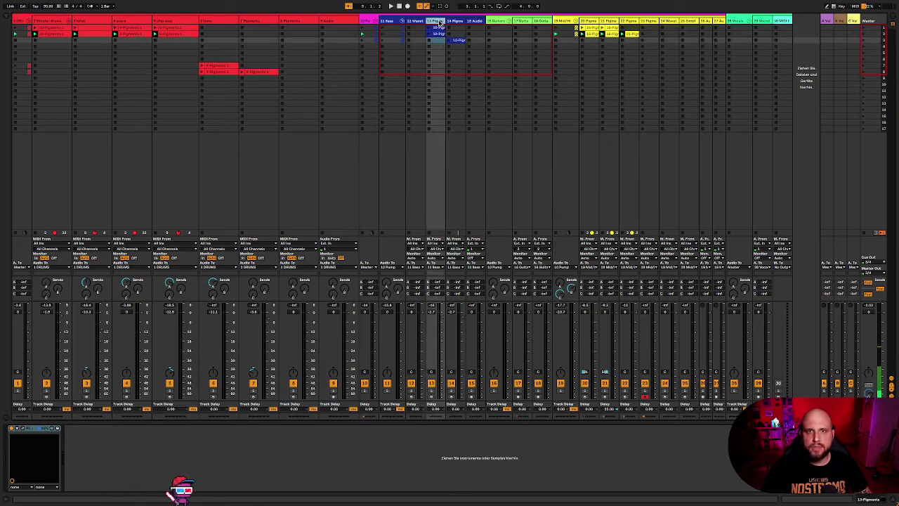
Step: Turn off the step sequencer in the original track 13's Pigments and close the plugin
{"action": "left_click", "coordinate": [24, 430]}
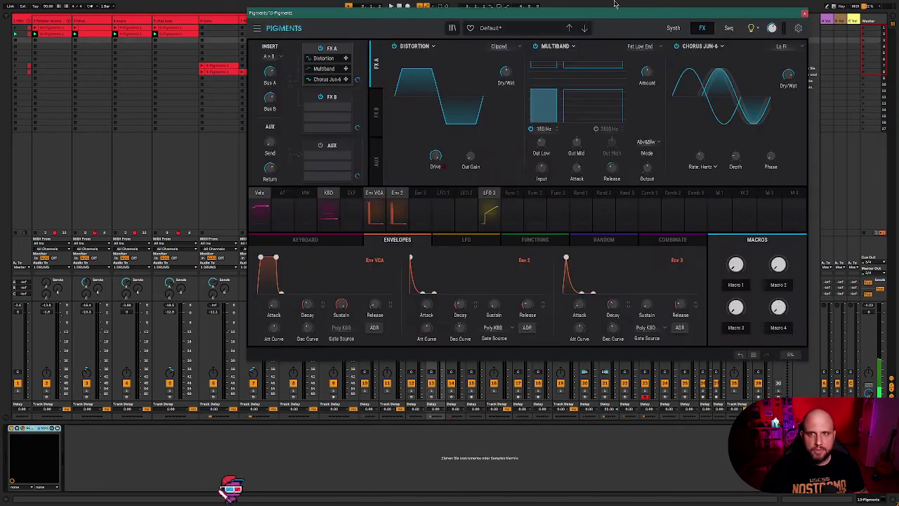
{"action": "left_click", "coordinate": [728, 28]}
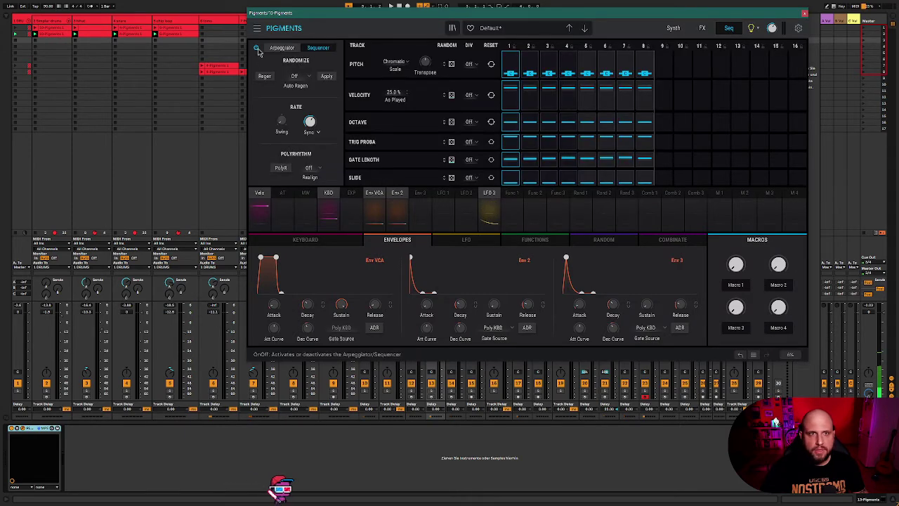
{"action": "left_click", "coordinate": [674, 28]}
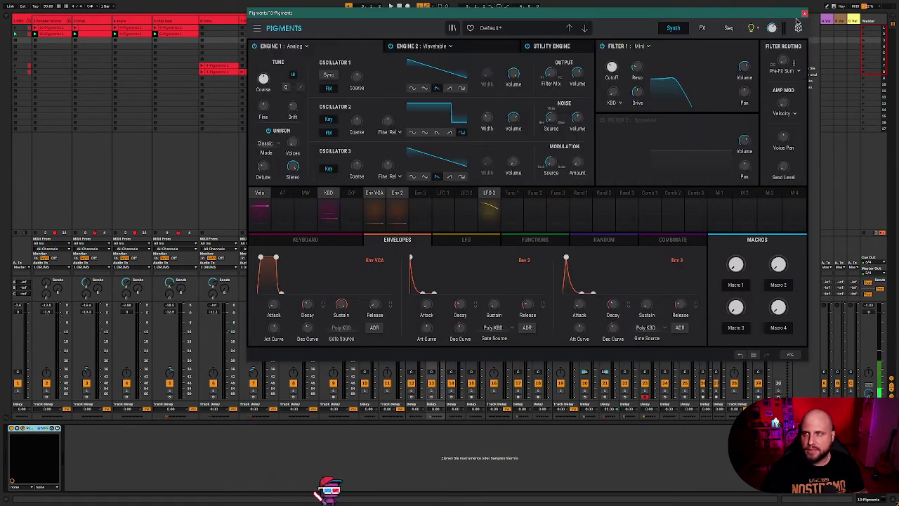
{"action": "left_click", "coordinate": [804, 14]}
Step: Play the set, listen to track 13 soloed, and launch the third-slot clip on track 14 with the solo off
{"action": "key", "text": "space"}
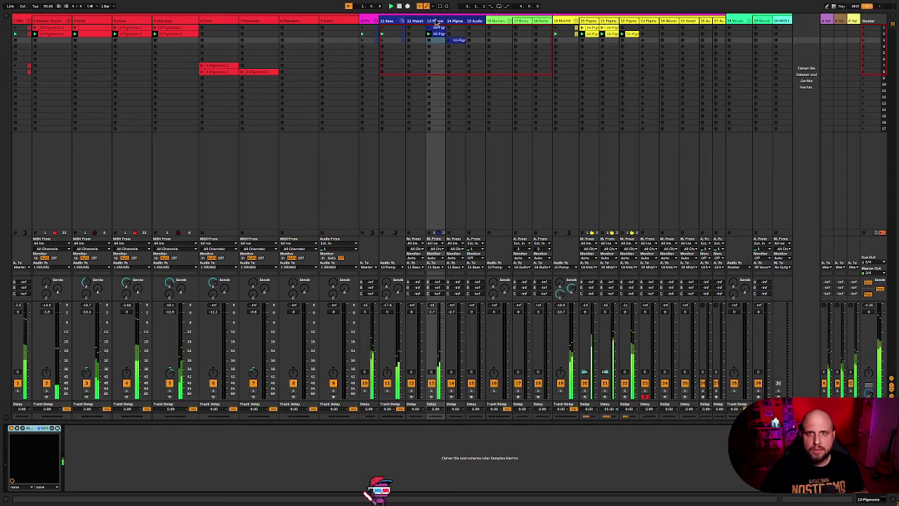
{"action": "left_click", "coordinate": [433, 392]}
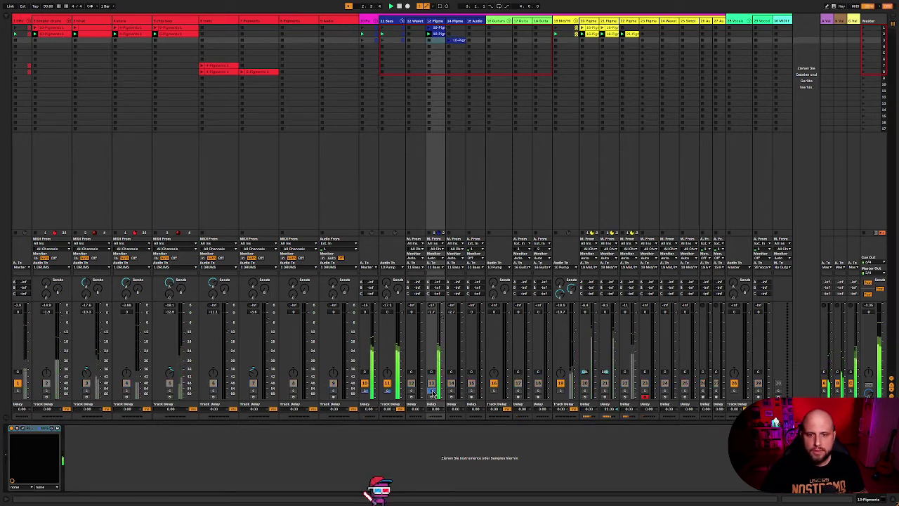
{"action": "left_click", "coordinate": [434, 393]}
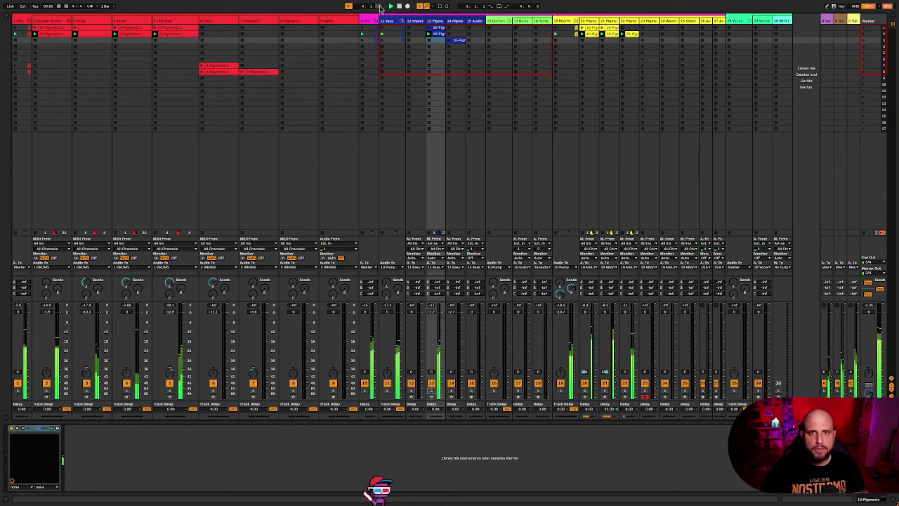
{"action": "left_click", "coordinate": [447, 41]}
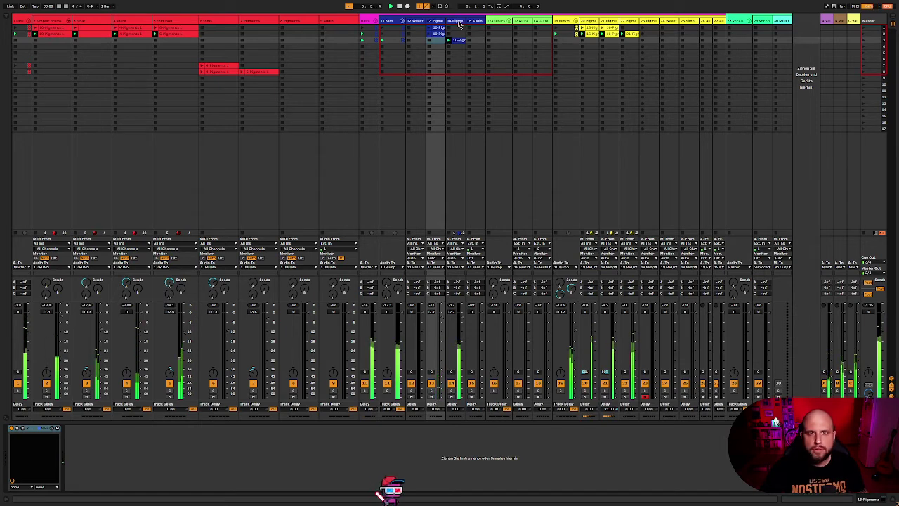
Step: Solo track 14, raise Filter 1's cutoff slightly in its Pigments, and review the envelope and LFO settings
{"action": "left_click", "coordinate": [455, 411]}
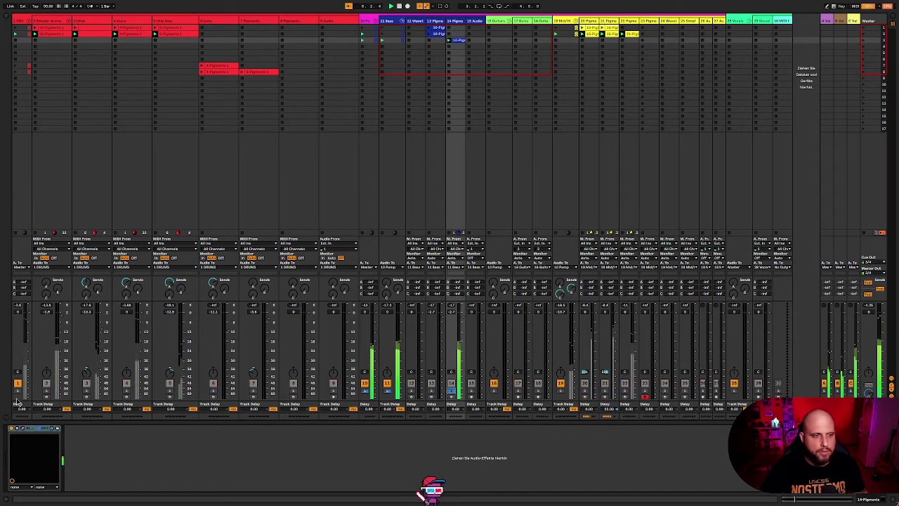
{"action": "left_click", "coordinate": [14, 427]}
{"action": "left_click_drag", "start_coordinate": [612, 67], "coordinate": [611, 60]}
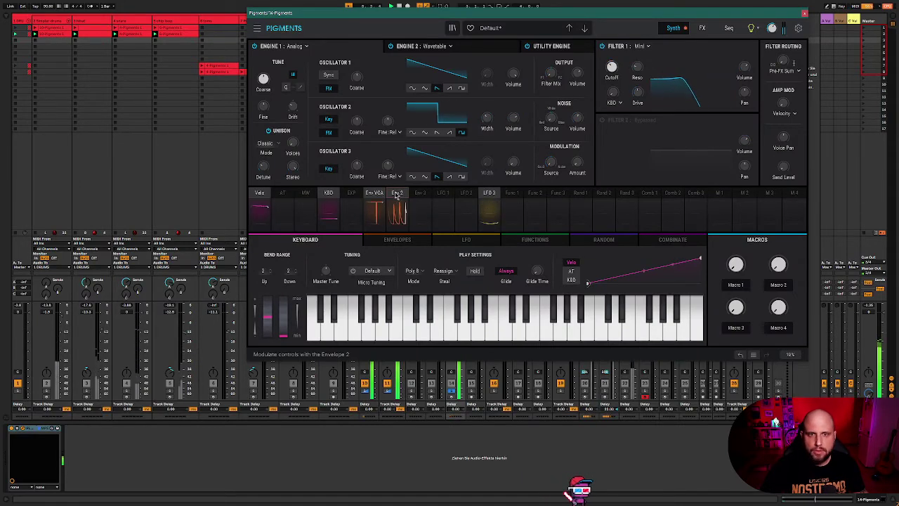
{"action": "left_click", "coordinate": [399, 240]}
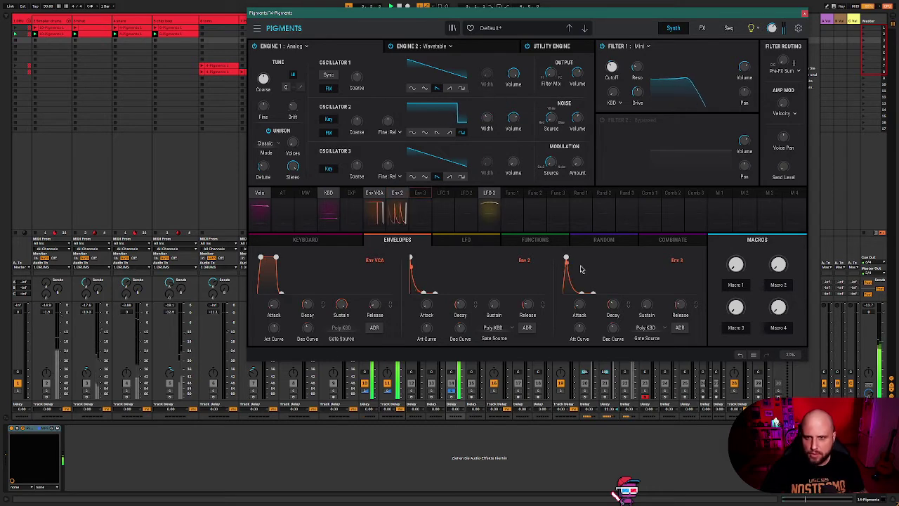
{"action": "left_click", "coordinate": [469, 240]}
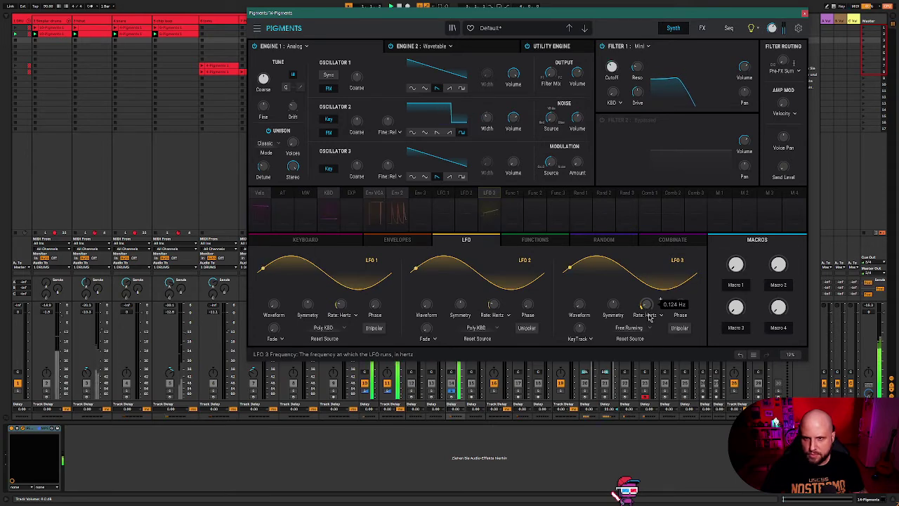
Step: Set the sequencer's sync rate to 1/8 in track 14's Pigments, close the plugin and turn the solo off
{"action": "left_click", "coordinate": [702, 29]}
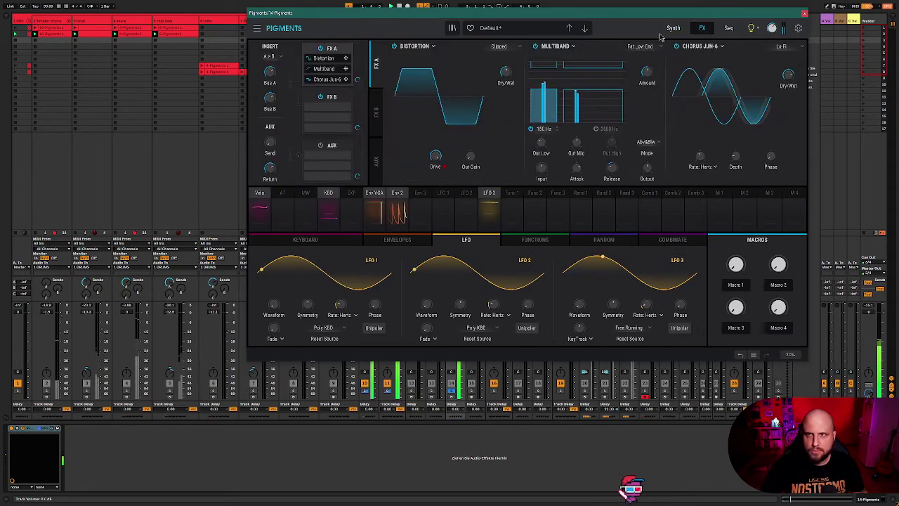
{"action": "left_click", "coordinate": [728, 29]}
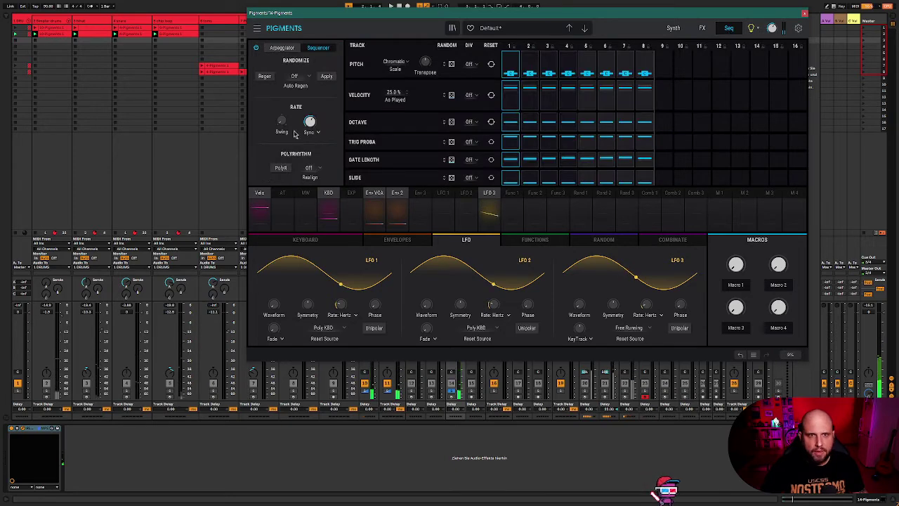
{"action": "mouse_move", "coordinate": [316, 119]}
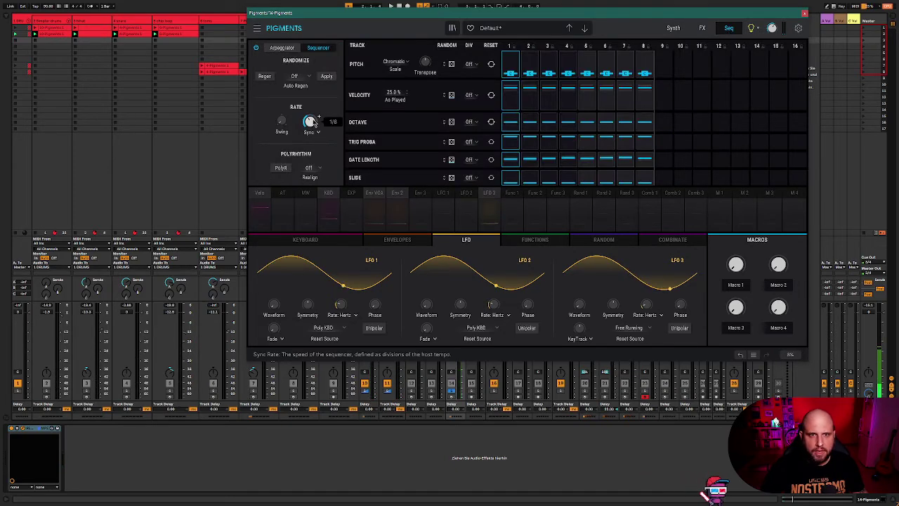
{"action": "left_click", "coordinate": [804, 12]}
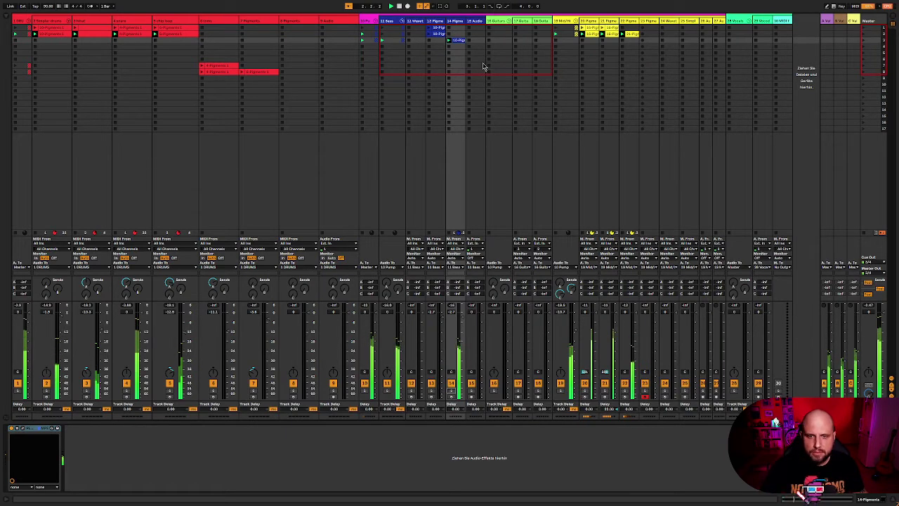
Step: Lengthen Env 2's attack slightly in track 14's Pigments and solo the track
{"action": "left_click", "coordinate": [18, 428]}
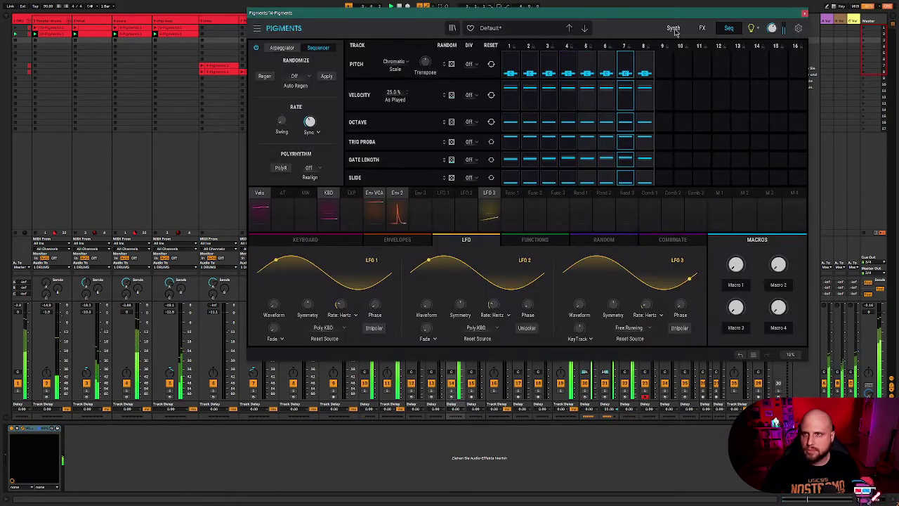
{"action": "left_click", "coordinate": [673, 29]}
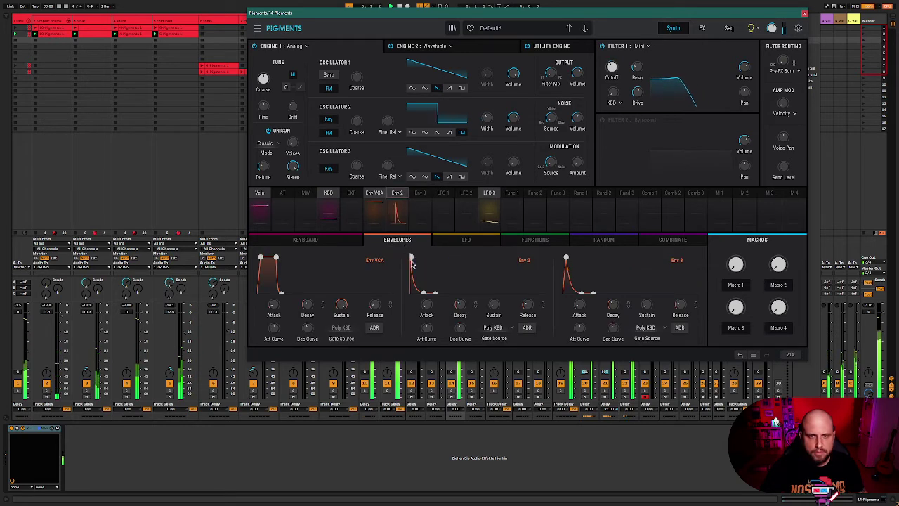
{"action": "left_click", "coordinate": [453, 395]}
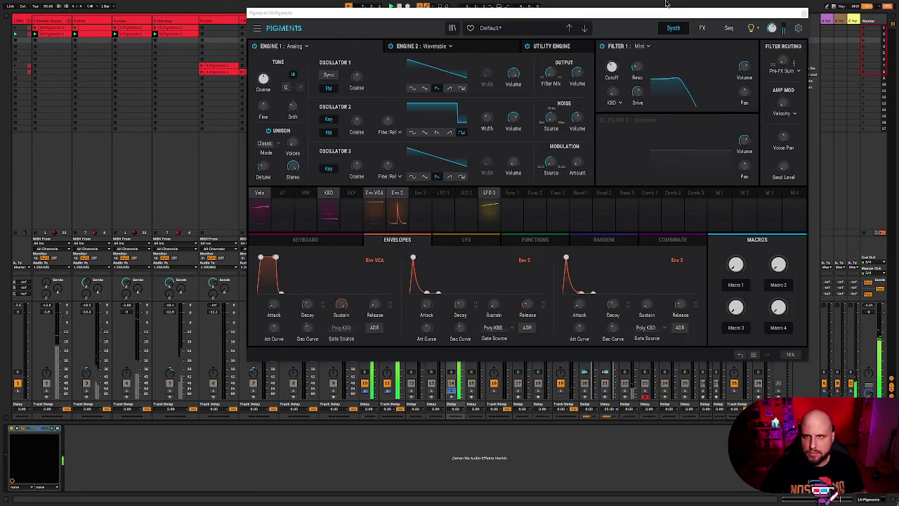
Step: Set Filter 1's drive to 0.388 and the FX A distortion's drive to 28.9 dB
{"action": "left_click", "coordinate": [639, 90]}
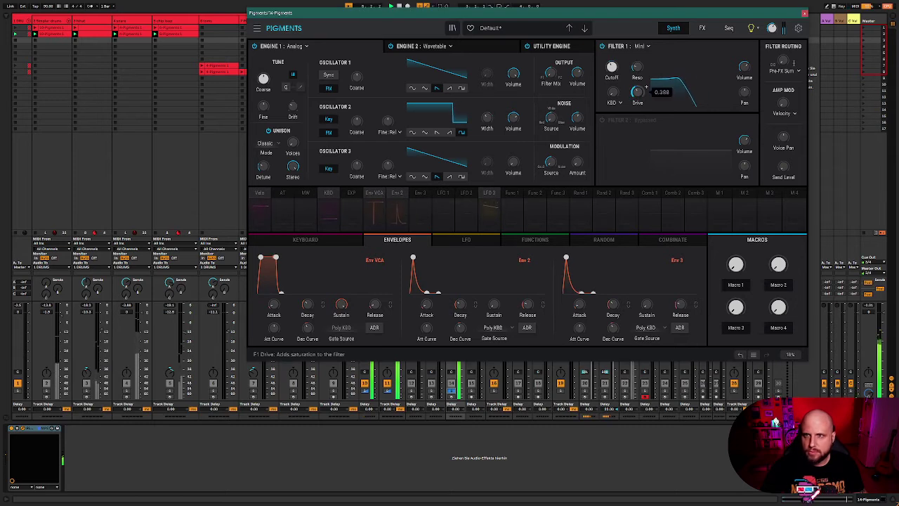
{"action": "left_click", "coordinate": [702, 28]}
{"action": "mouse_move", "coordinate": [437, 154]}
{"action": "left_click_drag", "start_coordinate": [436, 154], "coordinate": [437, 158]}
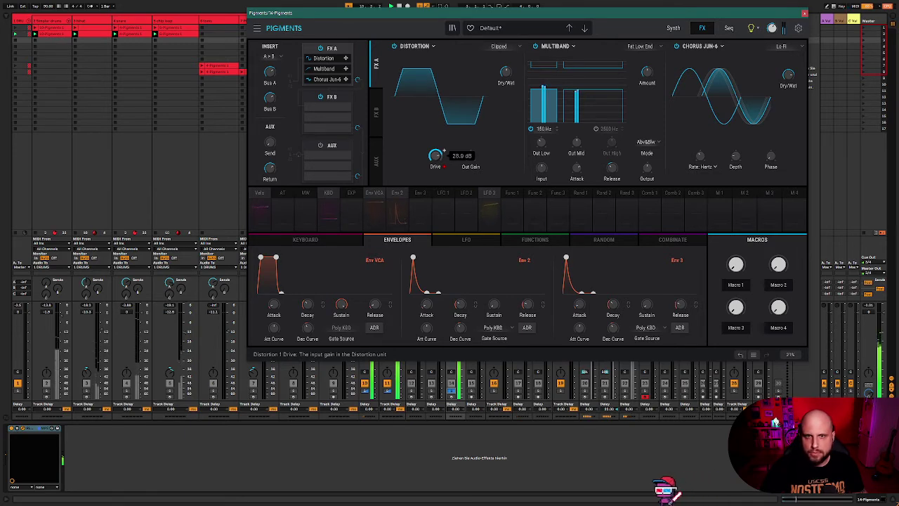
Step: Adjust Filter 1's cutoff around 934 Hz, check its modulation sources, and close the plugin with track 14 unsoloed
{"action": "left_click", "coordinate": [672, 28]}
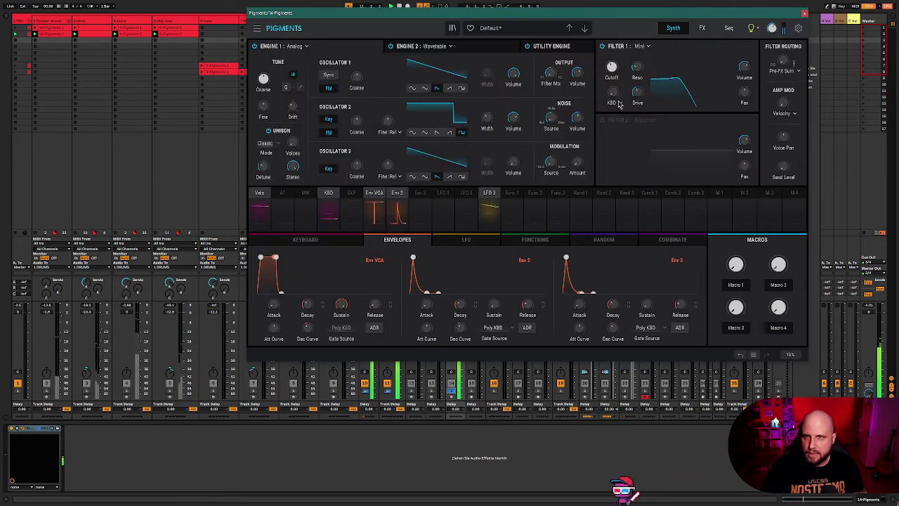
{"action": "mouse_move", "coordinate": [612, 67]}
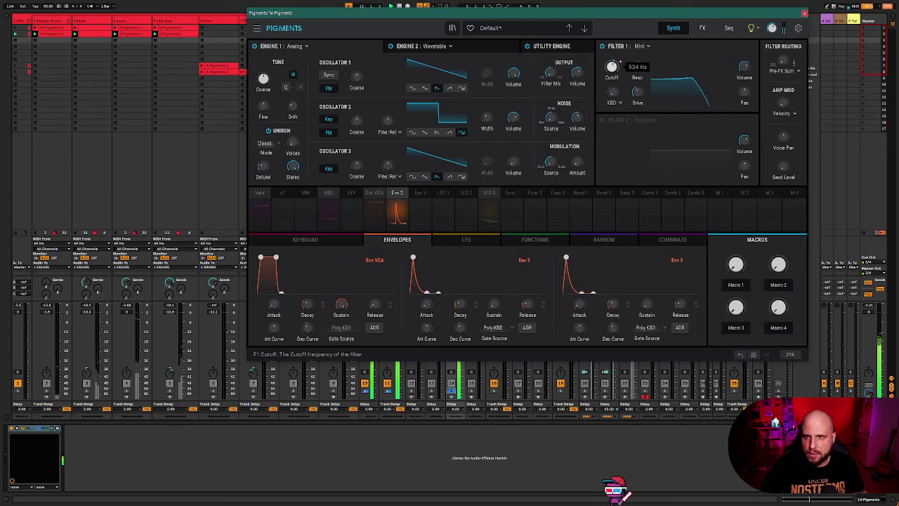
{"action": "left_click", "coordinate": [612, 66]}
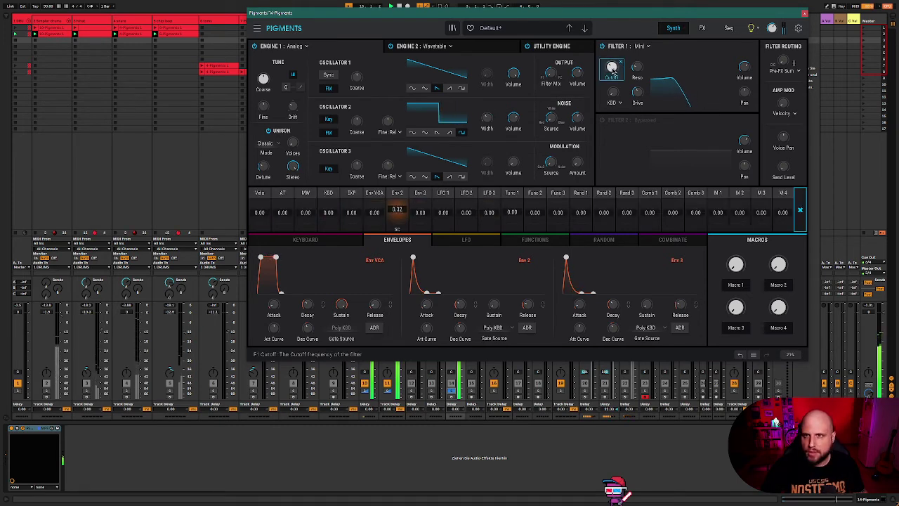
{"action": "left_click", "coordinate": [804, 13]}
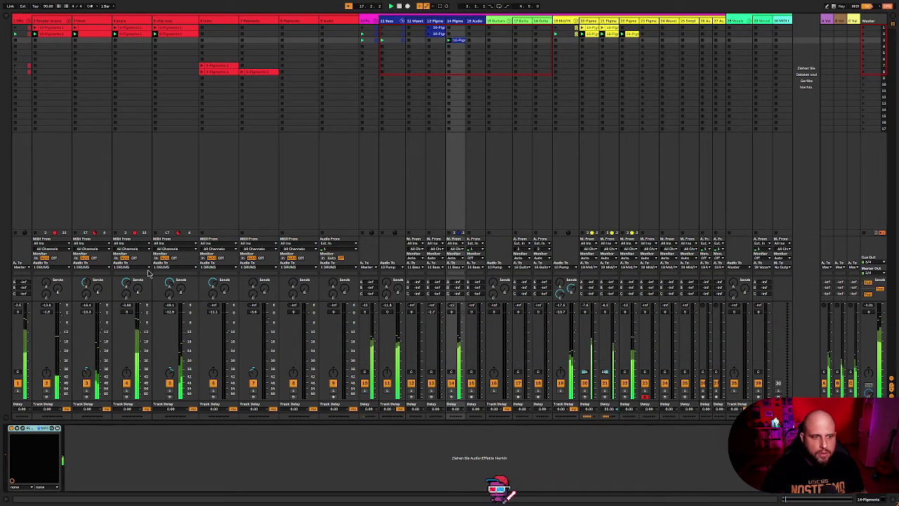
Step: Try the sequencer in track 14's Pigments at a sync rate of 1/16
{"action": "left_click", "coordinate": [26, 428]}
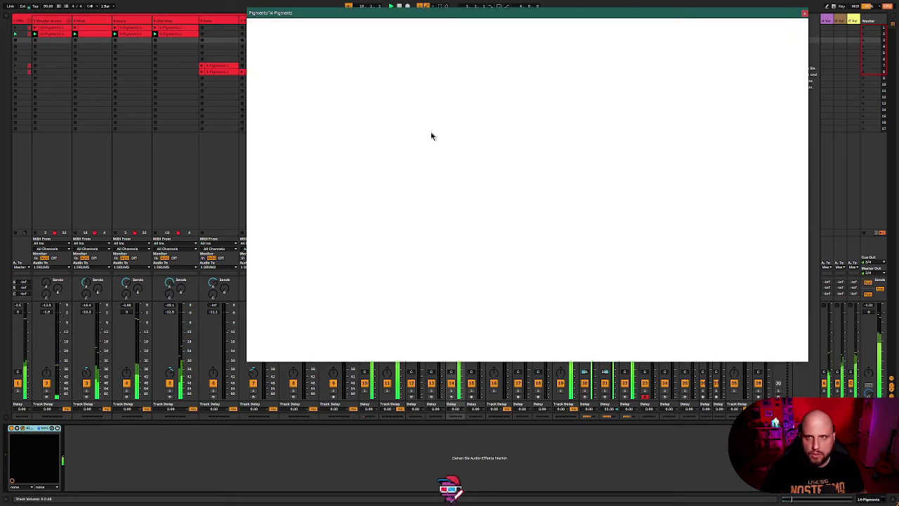
{"action": "left_click", "coordinate": [728, 28]}
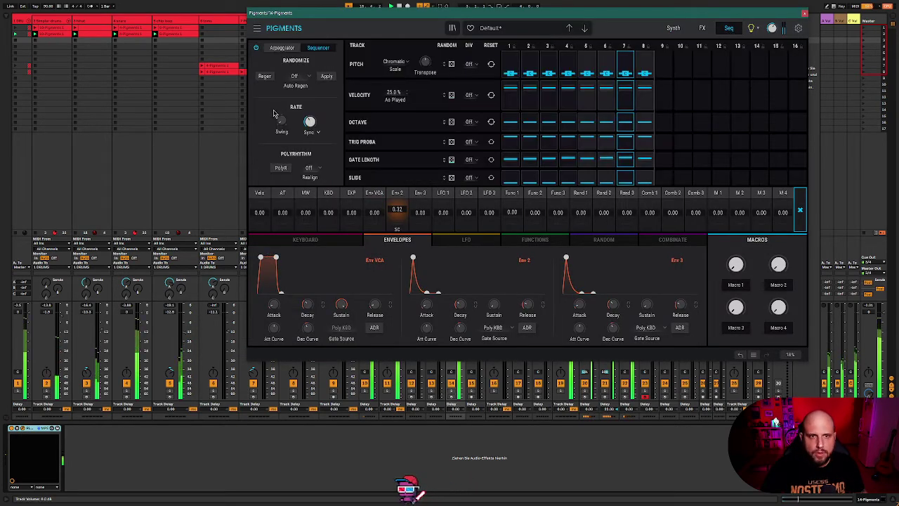
{"action": "mouse_move", "coordinate": [318, 120]}
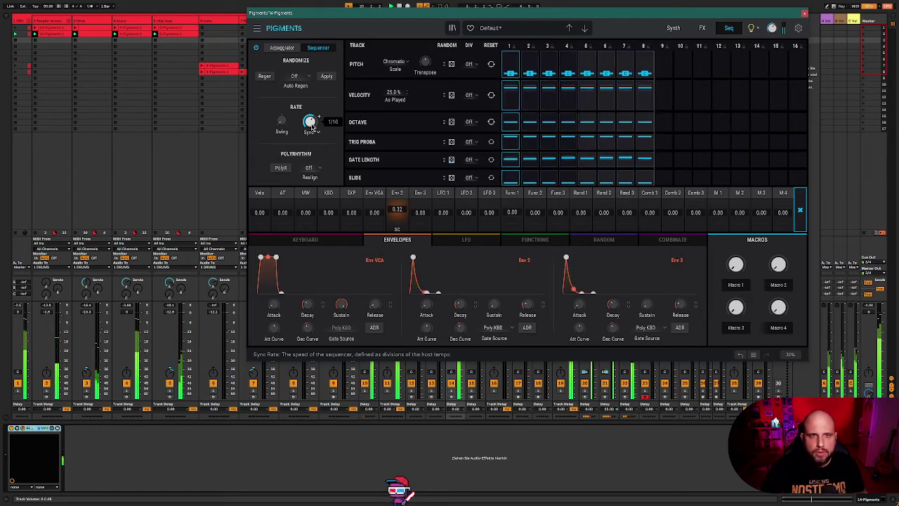
Step: Adjust Env 2's decay slightly while listening to track 14 soloed, and set the sequencer's sync rate to 1/8
{"action": "left_click", "coordinate": [451, 393]}
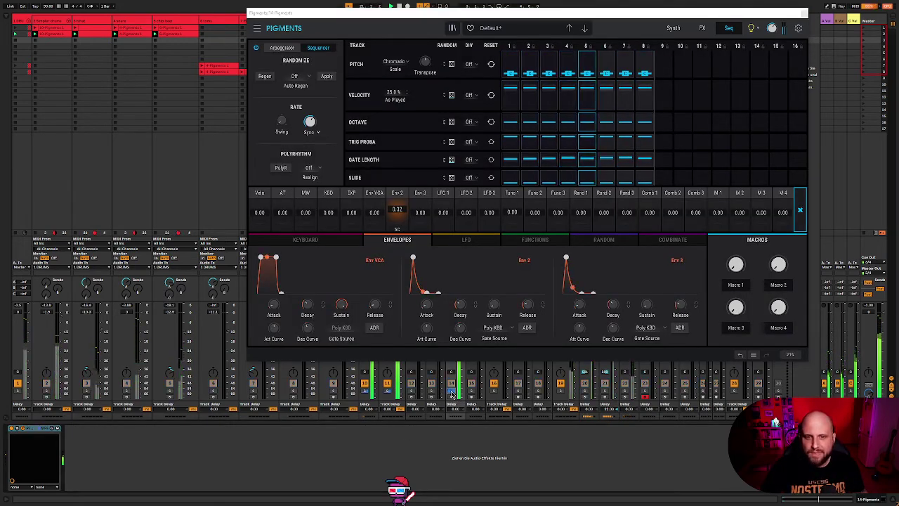
{"action": "left_click", "coordinate": [423, 295]}
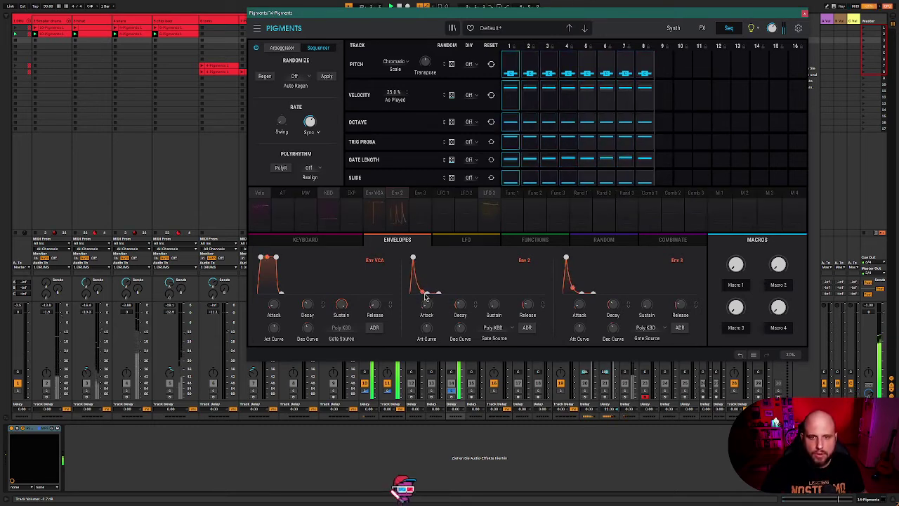
{"action": "left_click", "coordinate": [451, 385]}
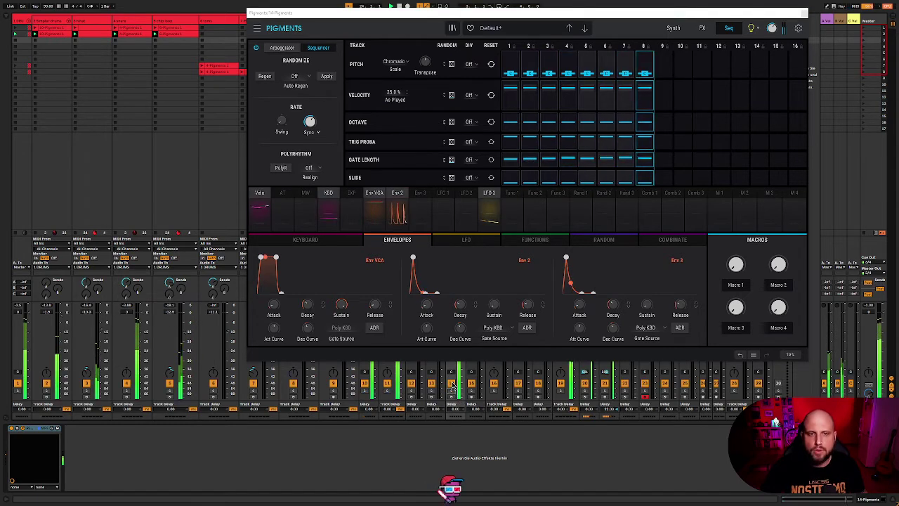
{"action": "left_click", "coordinate": [316, 120]}
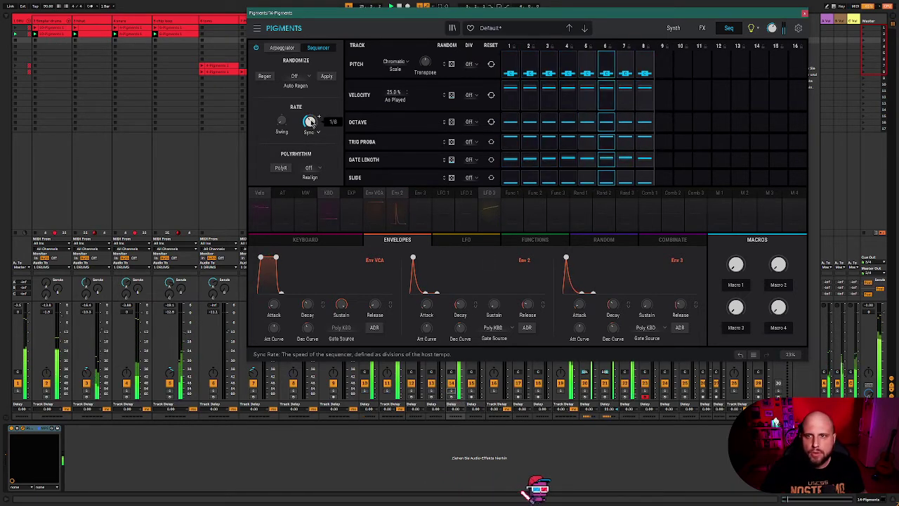
Step: With track 14 soloed, try Filter 1's resonance at about 0.768 and lower it to the minimum
{"action": "key", "text": "super+alt+p"}
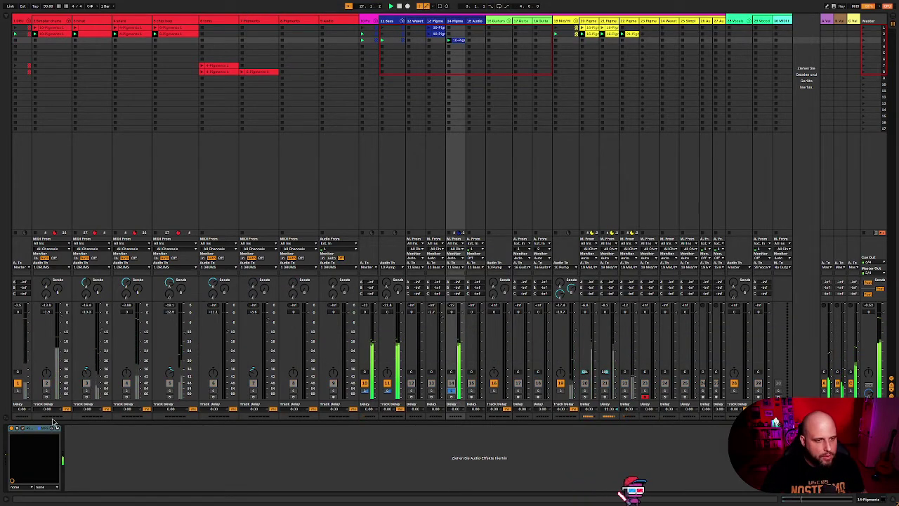
{"action": "key", "text": "super+alt+p"}
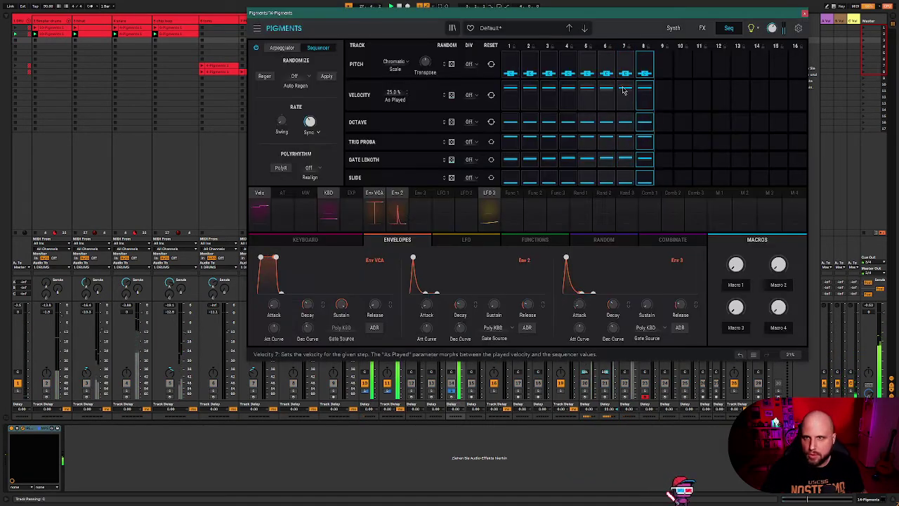
{"action": "mouse_move", "coordinate": [737, 39]}
{"action": "left_click", "coordinate": [674, 29]}
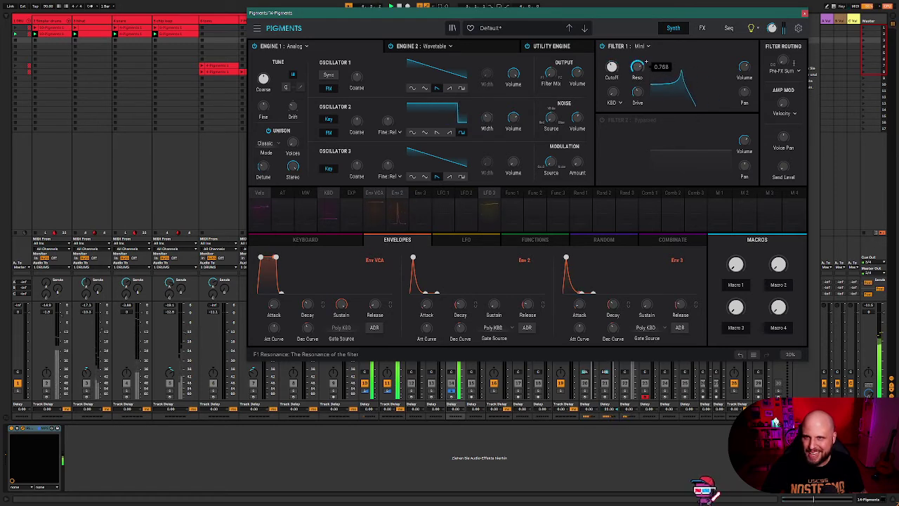
{"action": "scroll", "coordinate": [637, 66], "scroll_direction": "down", "scroll_amount": 5}
{"action": "scroll", "coordinate": [636, 67], "scroll_direction": "down", "scroll_amount": 2}
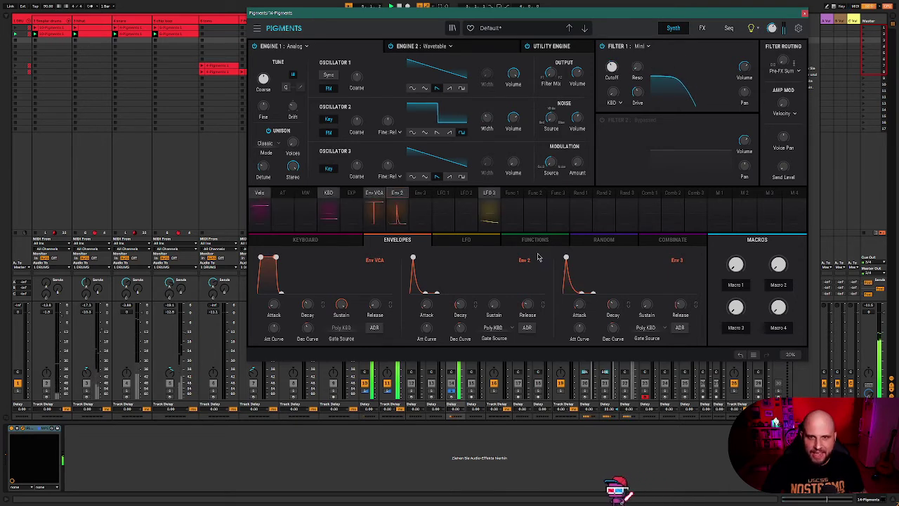
Step: Lengthen Env 2's attack slightly, turn off track 14's solo, and set Filter 1's resonance to 0.260
{"action": "left_click_drag", "start_coordinate": [414, 258], "coordinate": [414, 258]}
{"action": "left_click", "coordinate": [455, 395]}
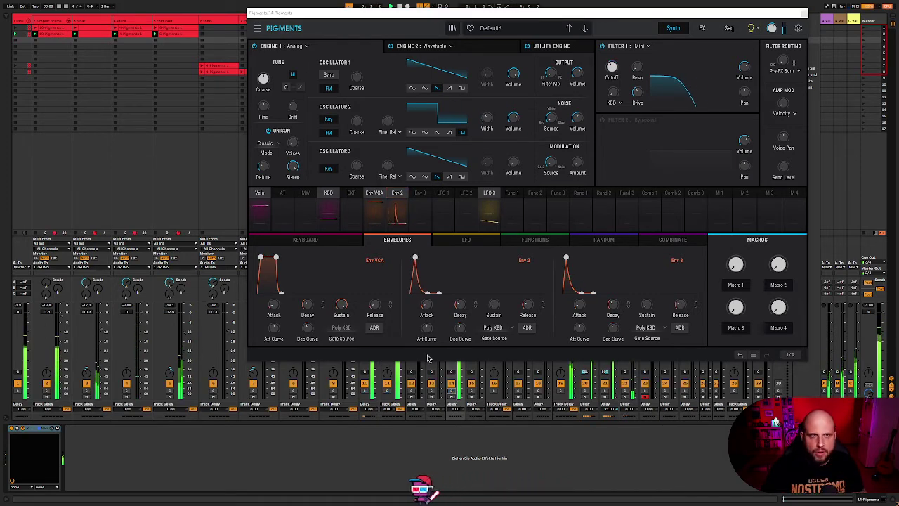
{"action": "left_click", "coordinate": [645, 62]}
{"action": "mouse_move", "coordinate": [645, 63]}
{"action": "left_mouse_down"}
{"action": "mouse_move", "coordinate": [645, 35]}
{"action": "mouse_move", "coordinate": [646, 59]}
{"action": "left_mouse_up"}
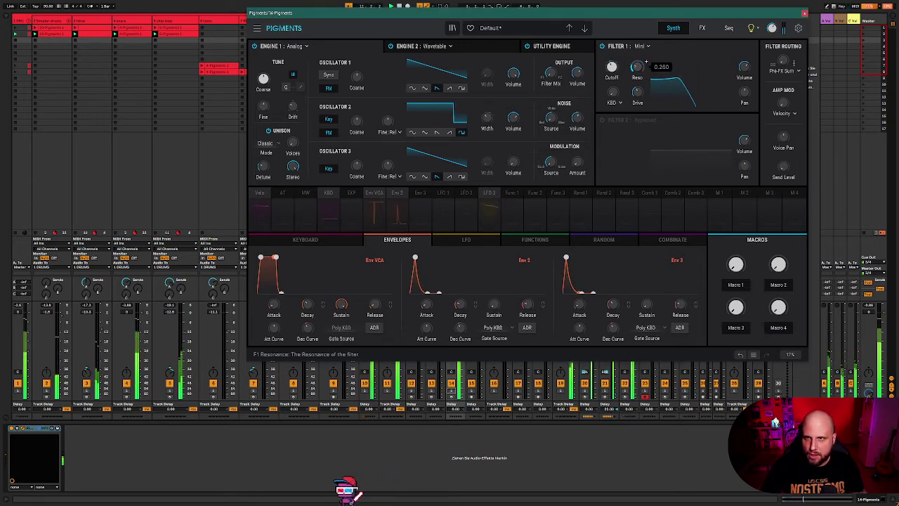
Step: Turn on the Utility Engine's sine oscillator and adjust its filter mix and volume, checking it with track 14 soloed
{"action": "left_click", "coordinate": [553, 47]}
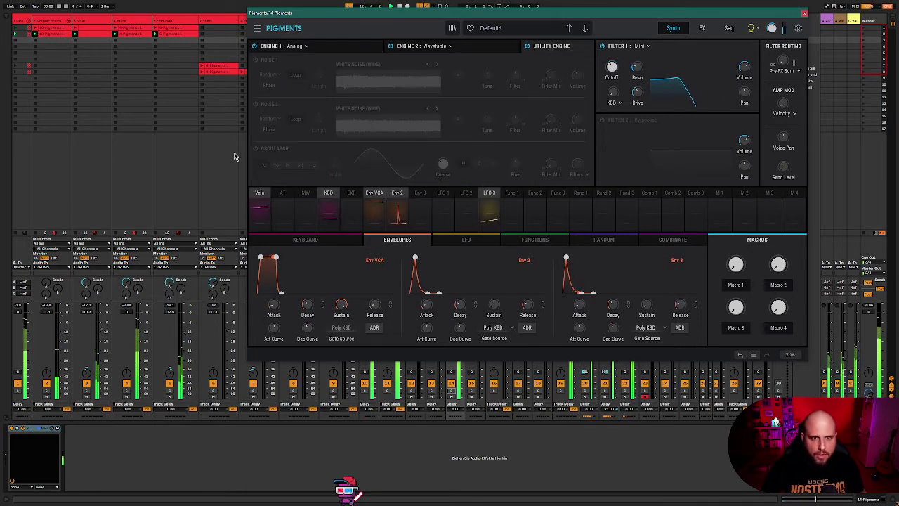
{"action": "left_click", "coordinate": [256, 149]}
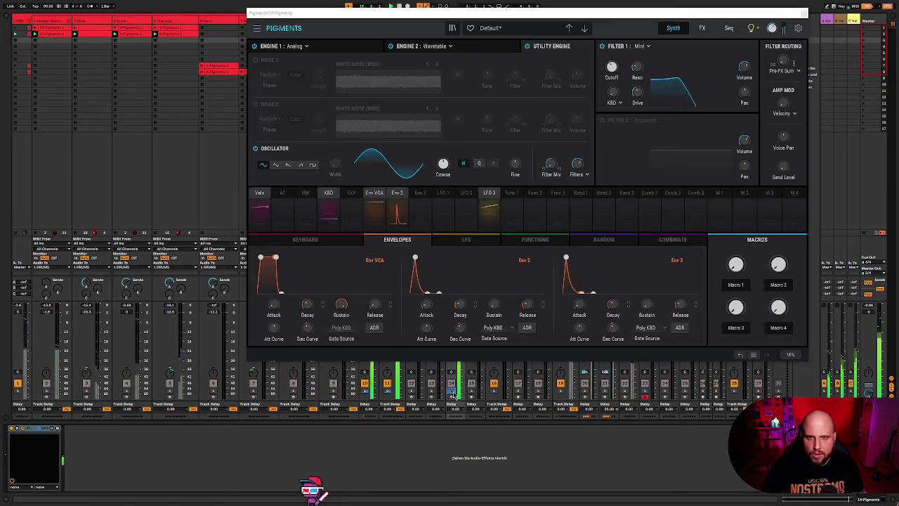
{"action": "mouse_move", "coordinate": [577, 164]}
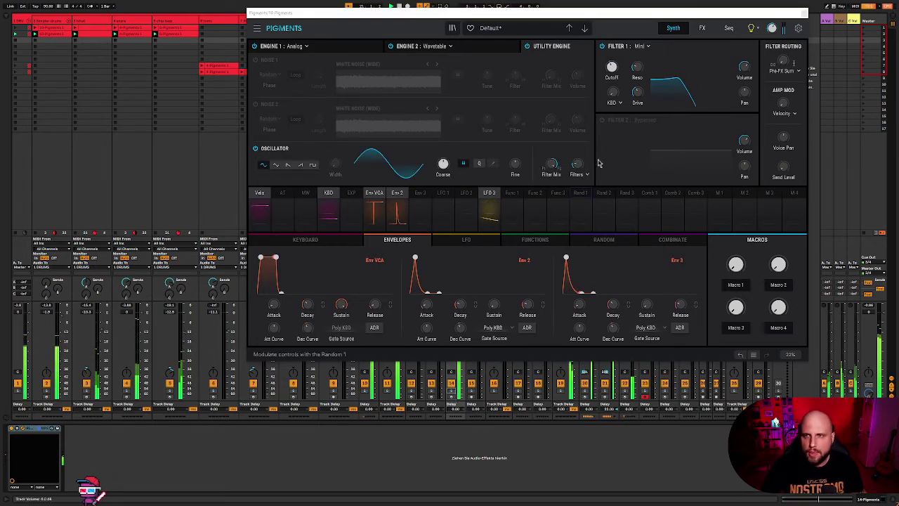
Step: Adjust the master output volume of track 14's Pigments to about -13.9 dB while the loop plays
{"action": "left_click", "coordinate": [804, 15]}
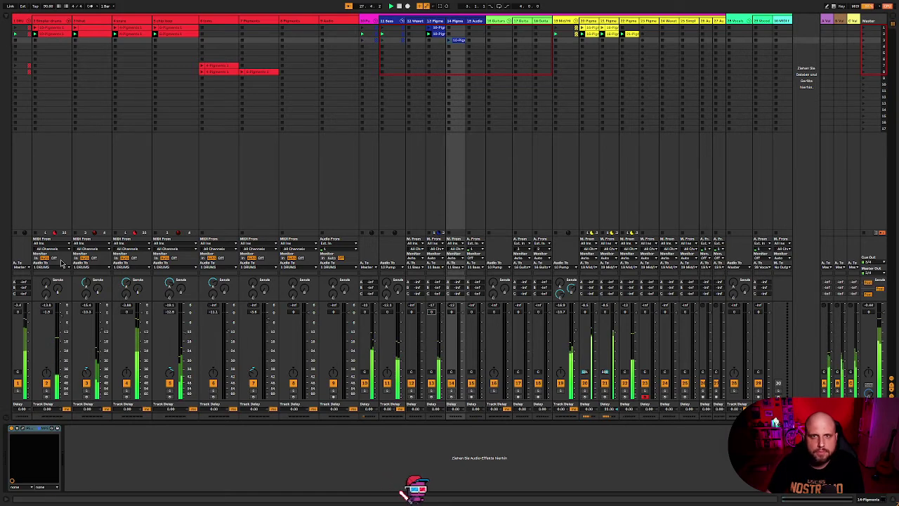
{"action": "left_click", "coordinate": [25, 429]}
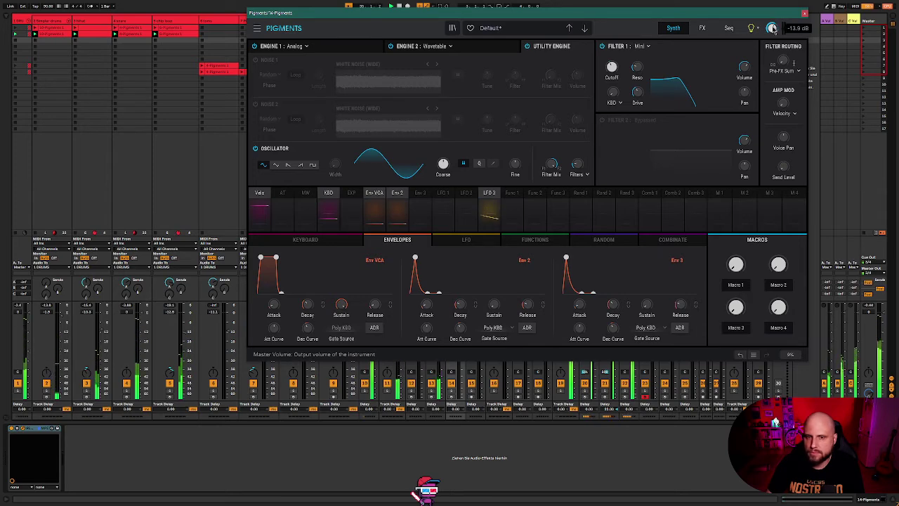
{"action": "left_click", "coordinate": [804, 13]}
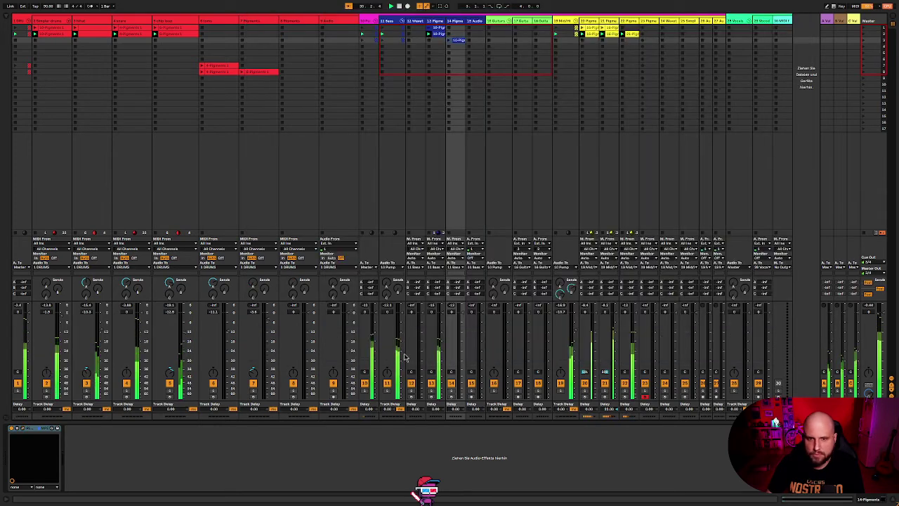
Step: Check Filter 1's cutoff in track 13's Pigments and set that track's mixer volume to -2.7 dB
{"action": "left_click", "coordinate": [440, 26]}
{"action": "left_click", "coordinate": [23, 430]}
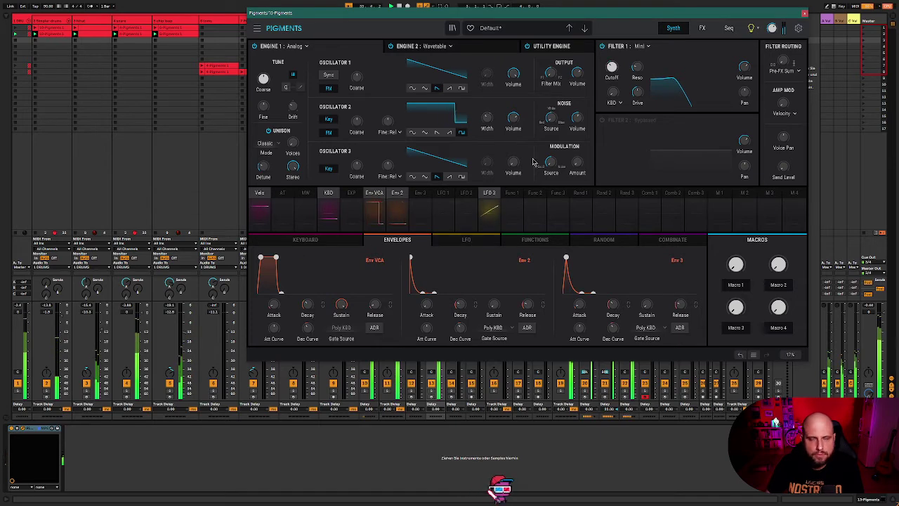
{"action": "mouse_move", "coordinate": [614, 67]}
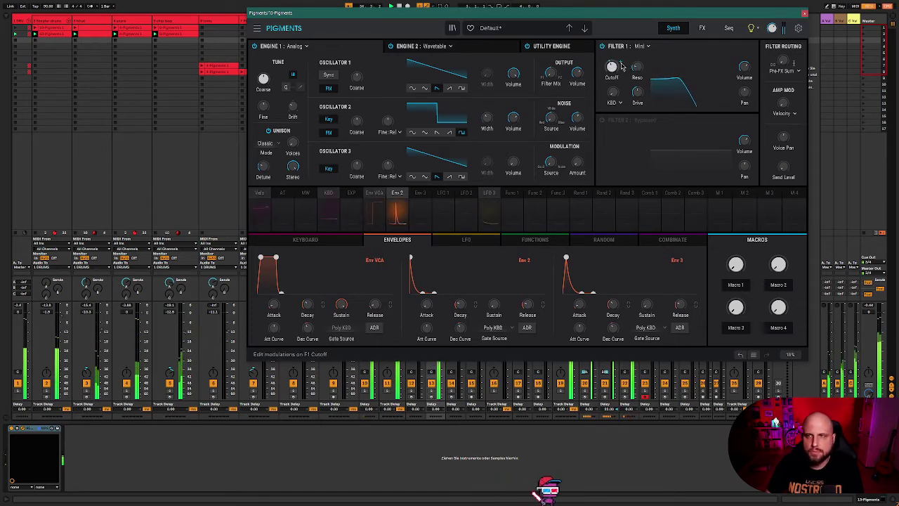
{"action": "key", "text": "ctrl+alt+p"}
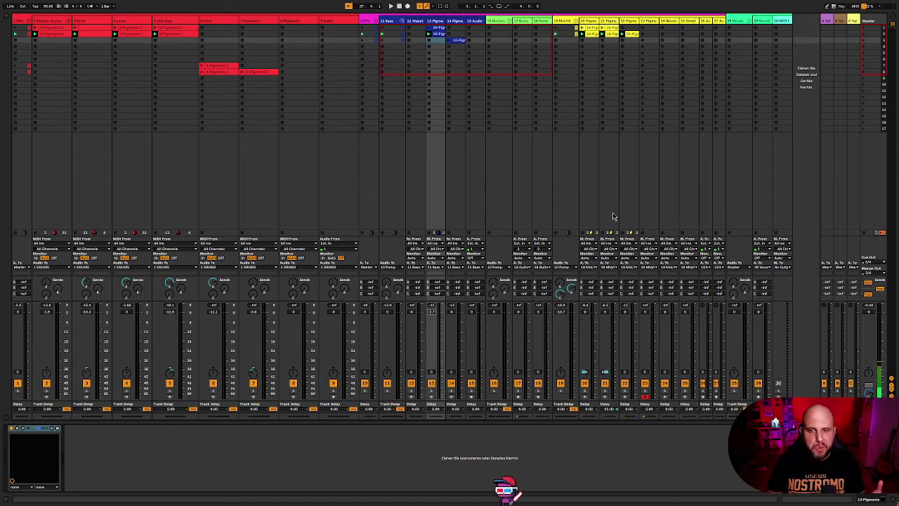
{"action": "key", "text": "space"}
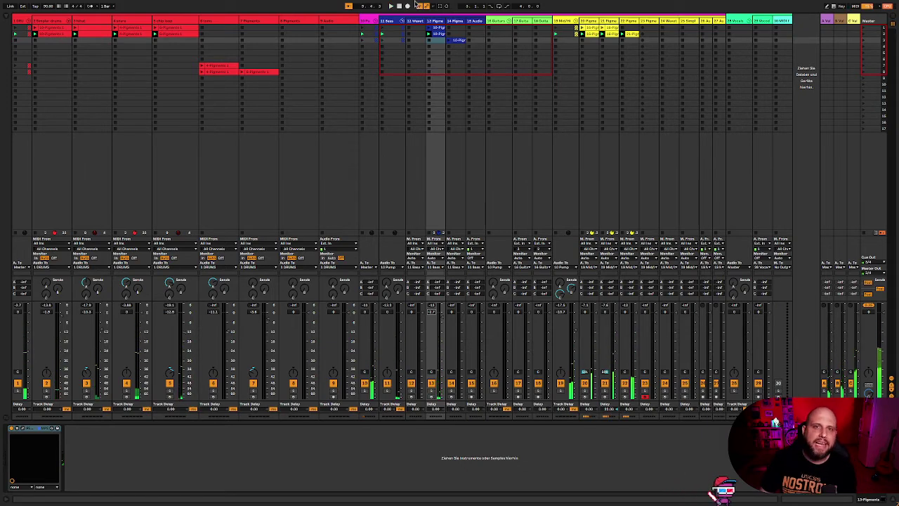
Step: Sidechain the GMaudio Ducker on the 10 Pump group from the kick of 2 Simpler drums and lower its amount during playback
{"action": "left_click", "coordinate": [369, 19]}
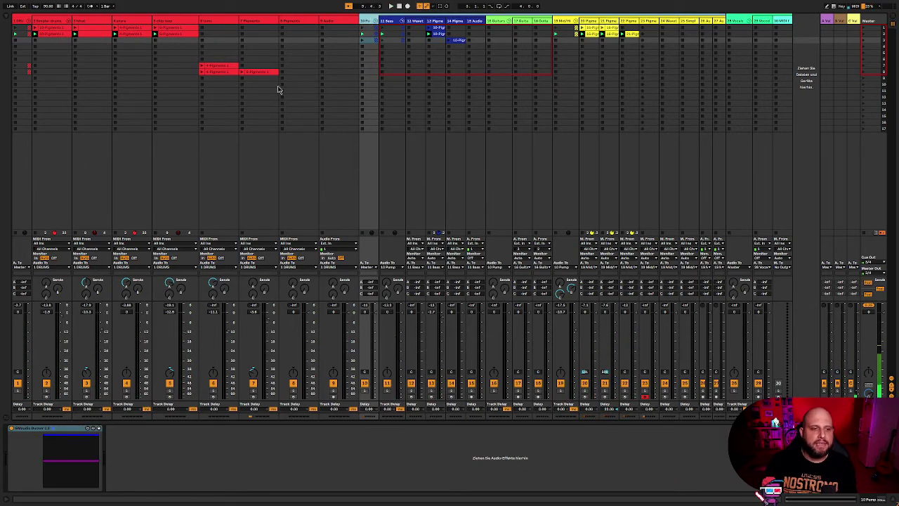
{"action": "left_click", "coordinate": [27, 438]}
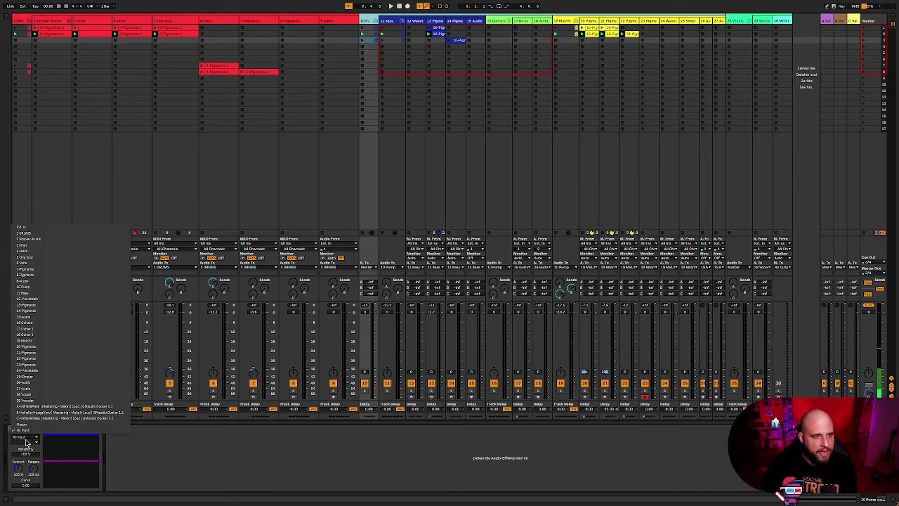
{"action": "left_click", "coordinate": [57, 239]}
{"action": "left_click", "coordinate": [31, 443]}
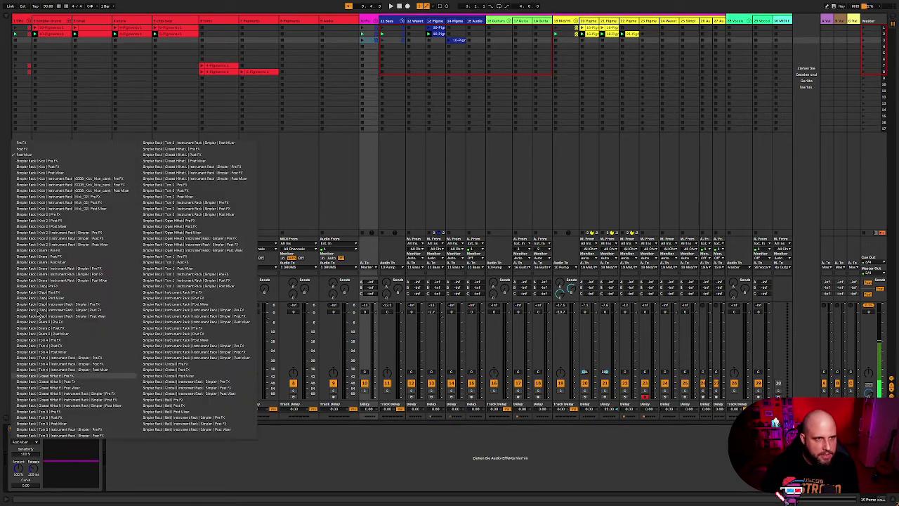
{"action": "left_click", "coordinate": [37, 161]}
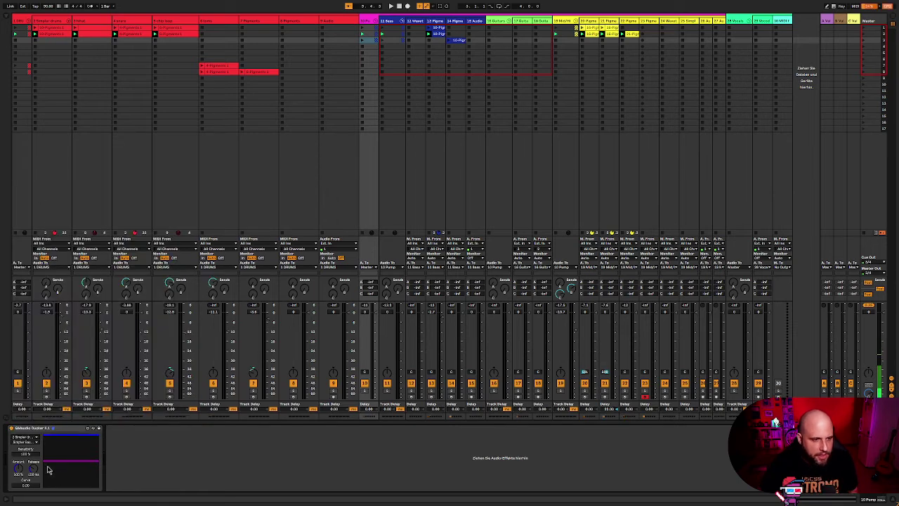
{"action": "key", "text": "space"}
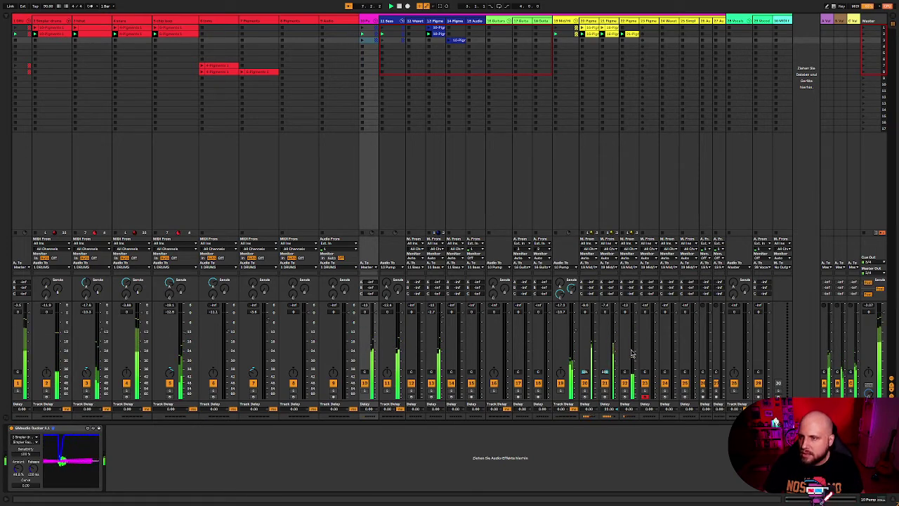
Step: Set 2 Simpler drums as the sidechain source of return A's GMaudio Ducker and reduce the ducking amount during playback
{"action": "left_click", "coordinate": [827, 21]}
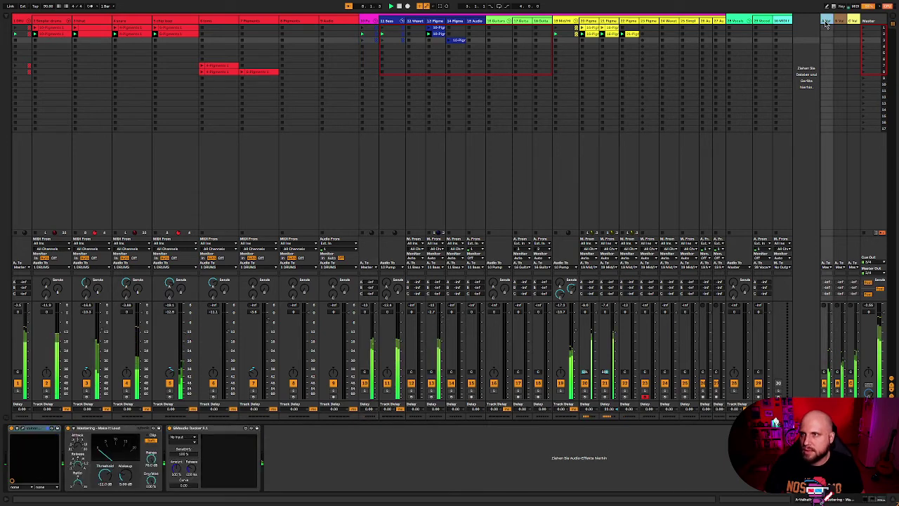
{"action": "left_click", "coordinate": [191, 438]}
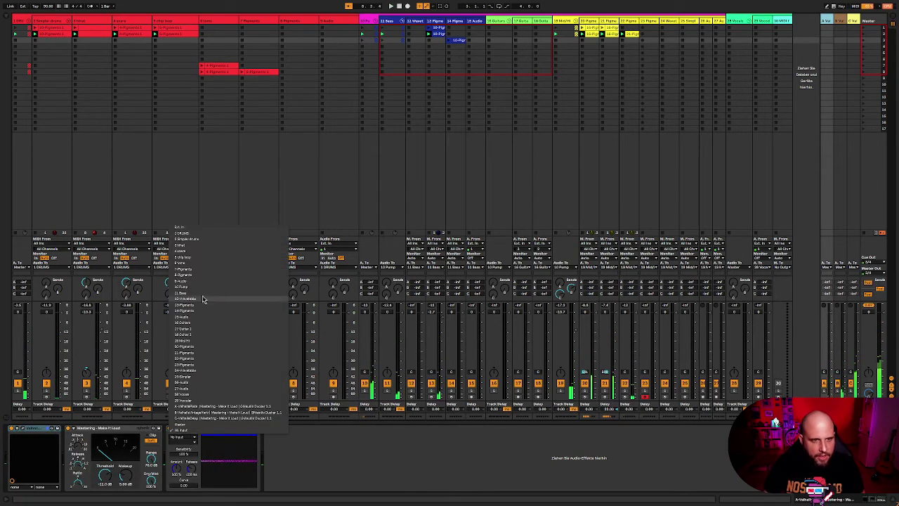
{"action": "left_click", "coordinate": [215, 240]}
{"action": "left_click", "coordinate": [185, 438]}
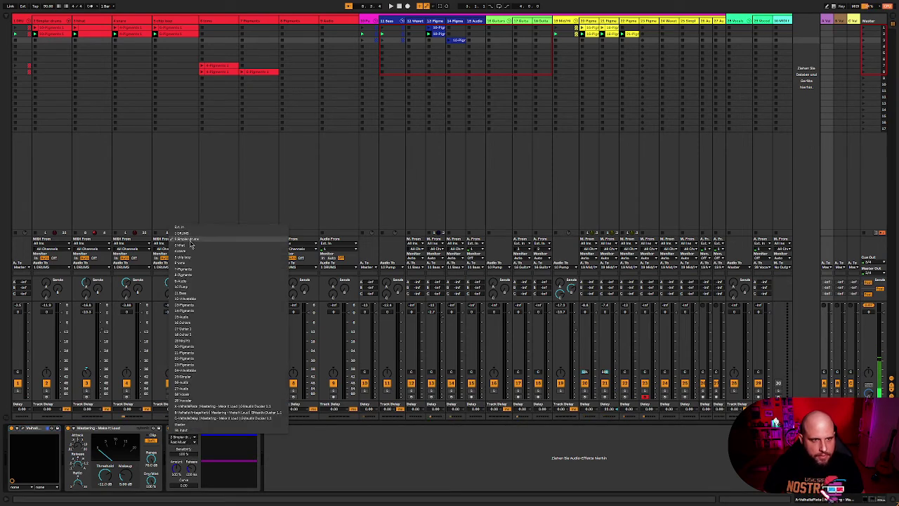
{"action": "left_click", "coordinate": [188, 442]}
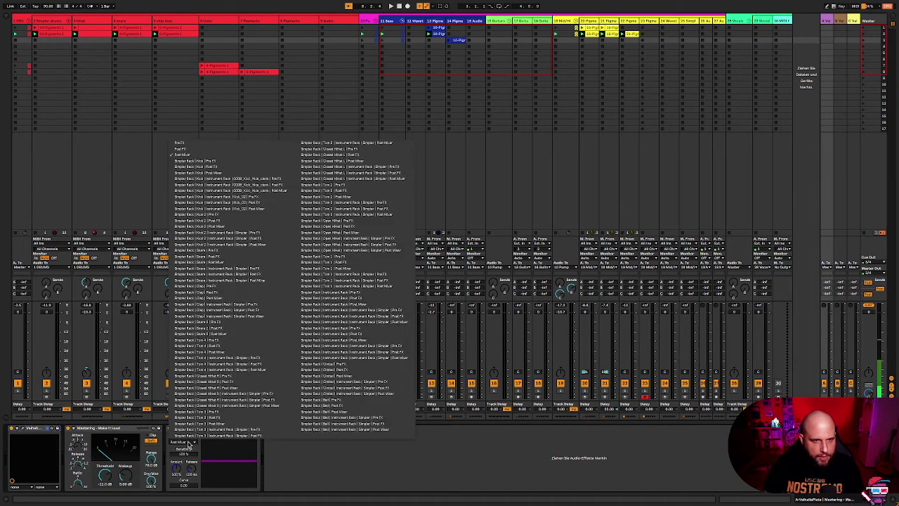
{"action": "left_click", "coordinate": [184, 469]}
{"action": "key", "text": "space"}
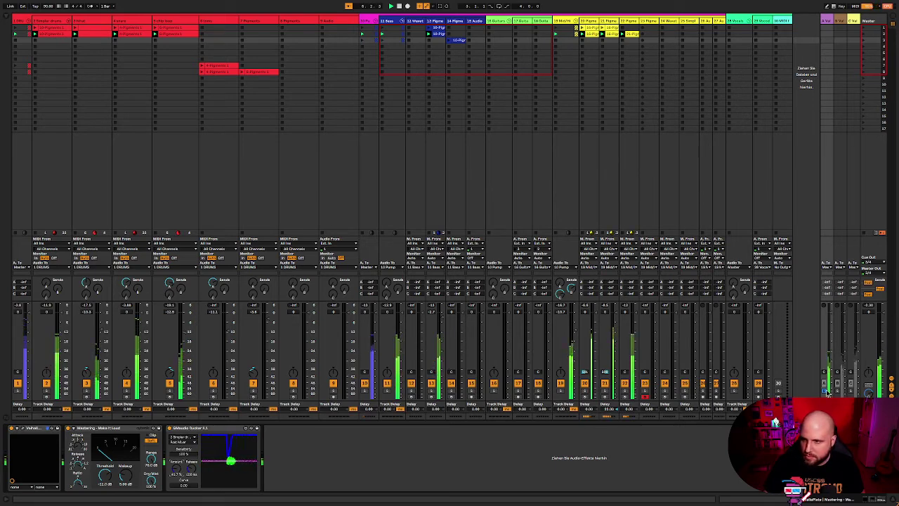
Step: Set track 2's volume to -1.4 dB, and sidechain return B's ducker from the Simpler drums kick with a reduced amount
{"action": "left_click", "coordinate": [845, 26]}
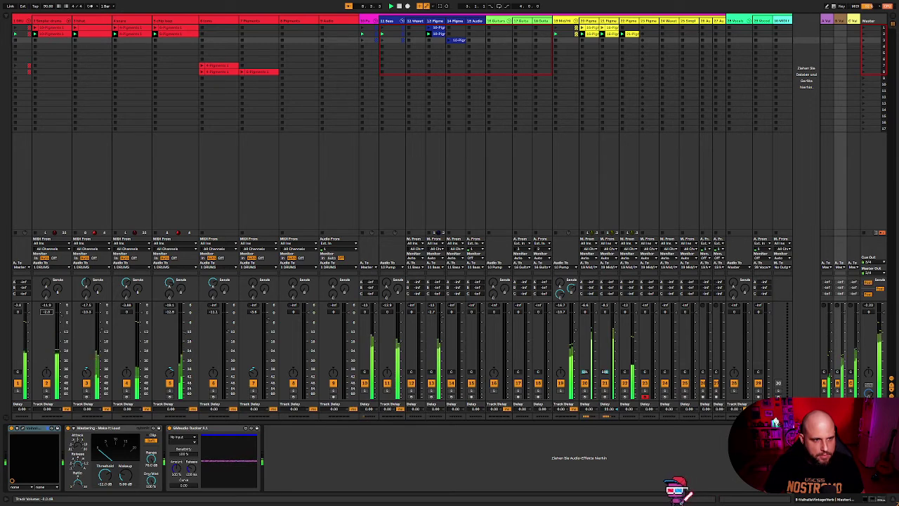
{"action": "left_click", "coordinate": [186, 437]}
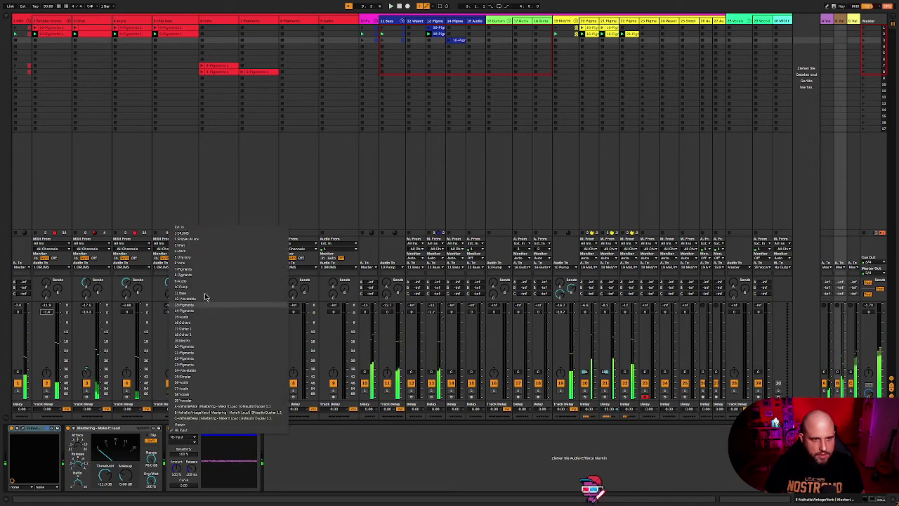
{"action": "left_click", "coordinate": [207, 238]}
{"action": "left_click", "coordinate": [185, 442]}
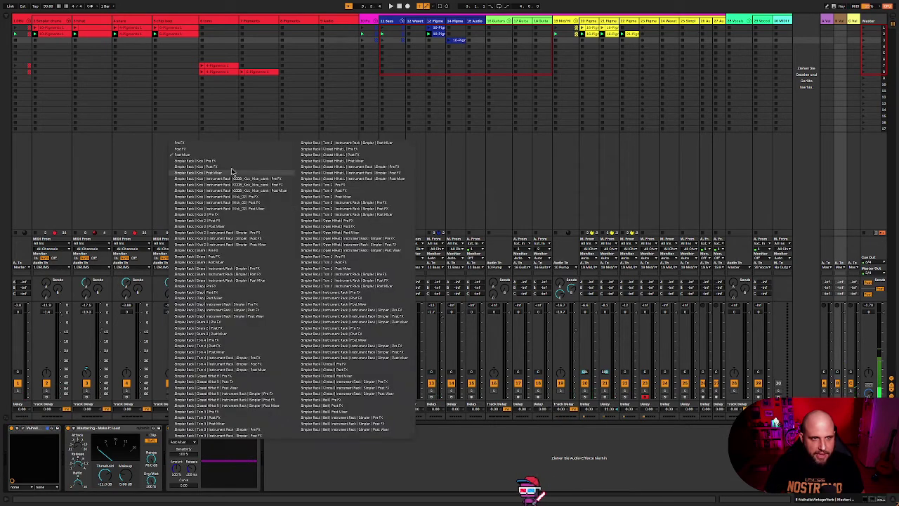
{"action": "left_click", "coordinate": [207, 169]}
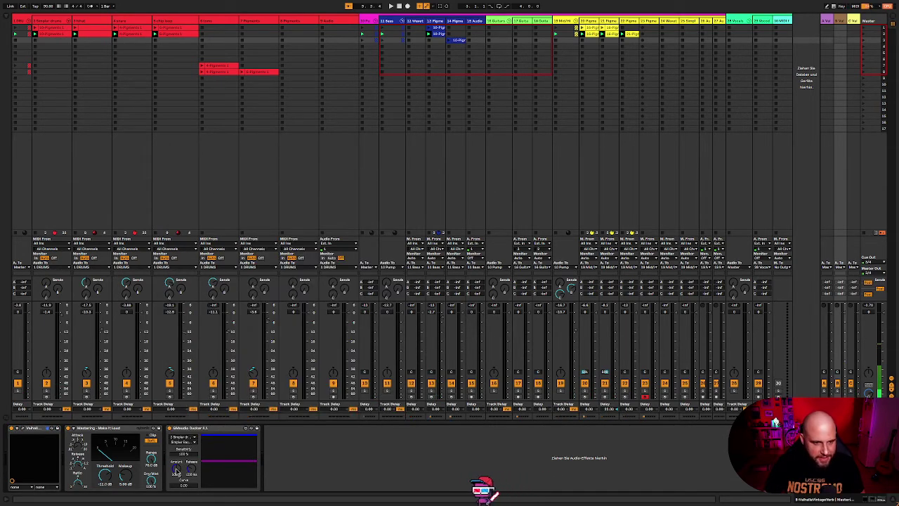
{"action": "key", "text": "space"}
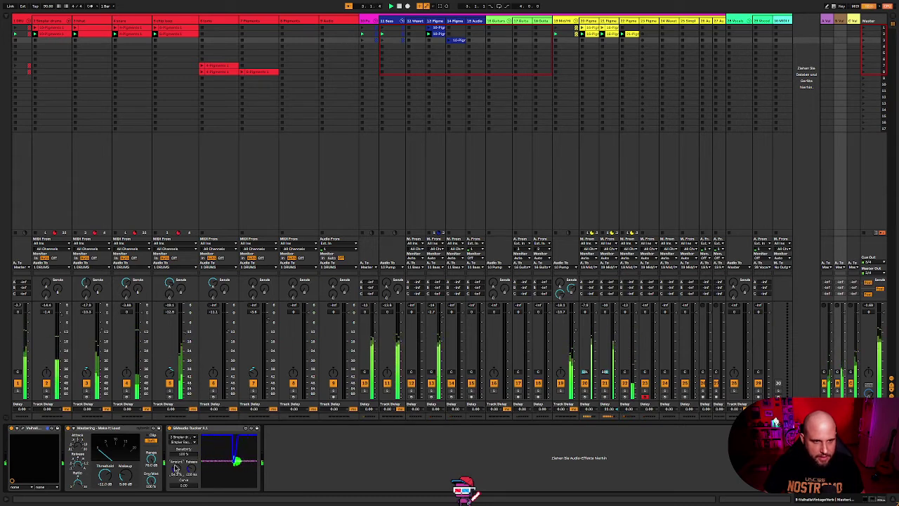
Step: Select return C to show its ducker and raise a send level on the 11 Bass group
{"action": "left_click", "coordinate": [854, 23]}
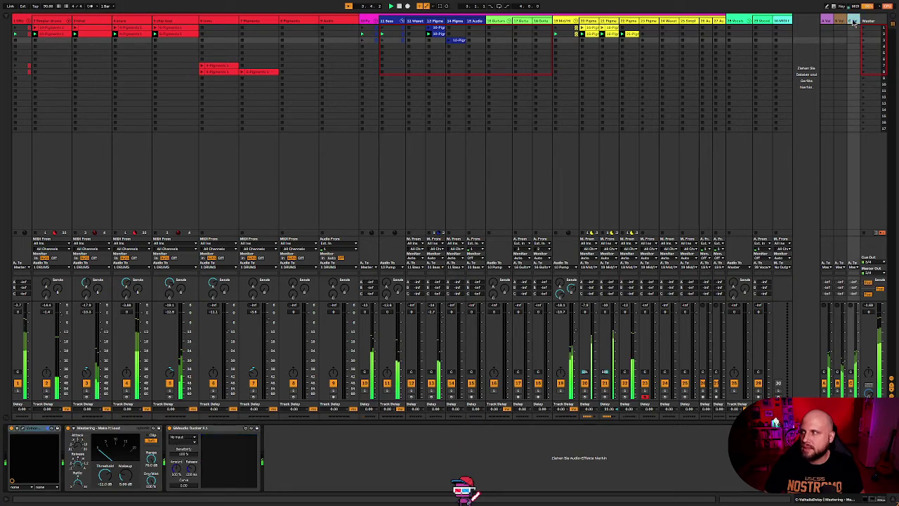
{"action": "left_click", "coordinate": [188, 442]}
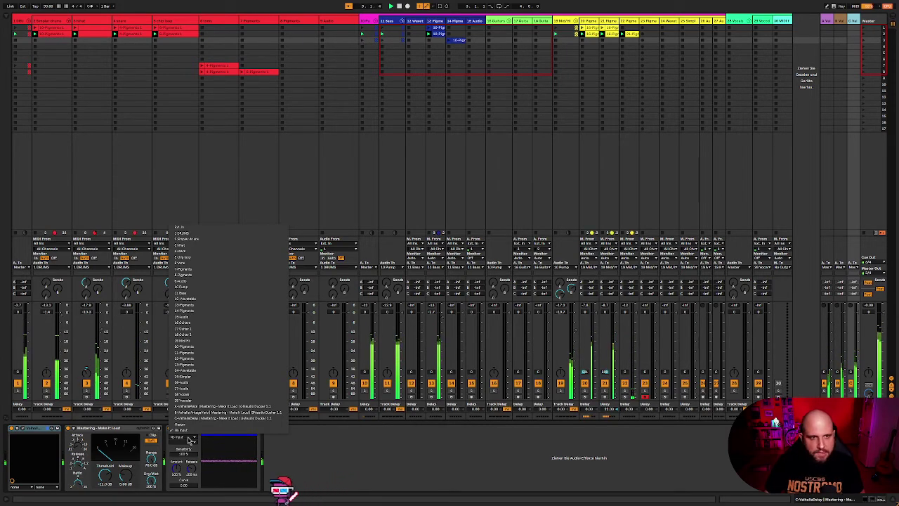
{"action": "left_click", "coordinate": [525, 456]}
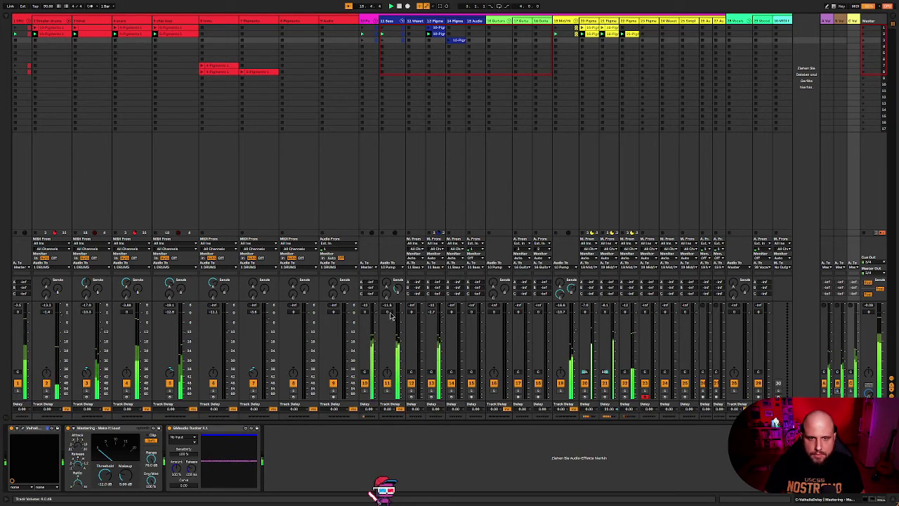
Step: Sidechain return C's GMaudio Ducker from the kick of 2 Simpler drums, lower its amount, and compare the loop with the ducker bypassed
{"action": "left_click", "coordinate": [188, 437]}
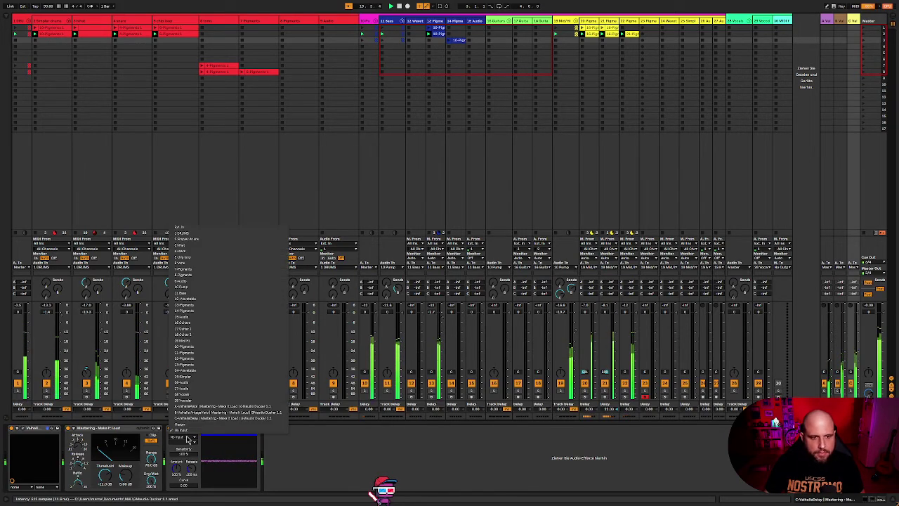
{"action": "left_click", "coordinate": [216, 243]}
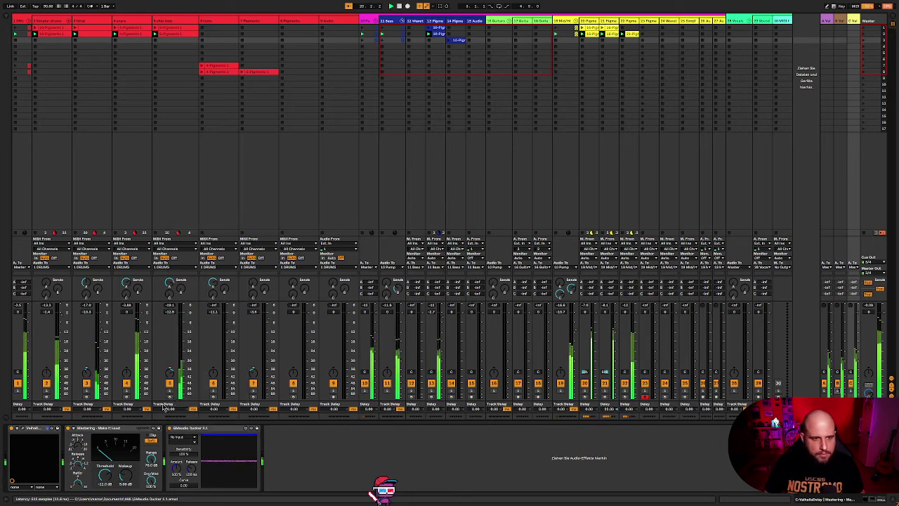
{"action": "left_click", "coordinate": [187, 438]}
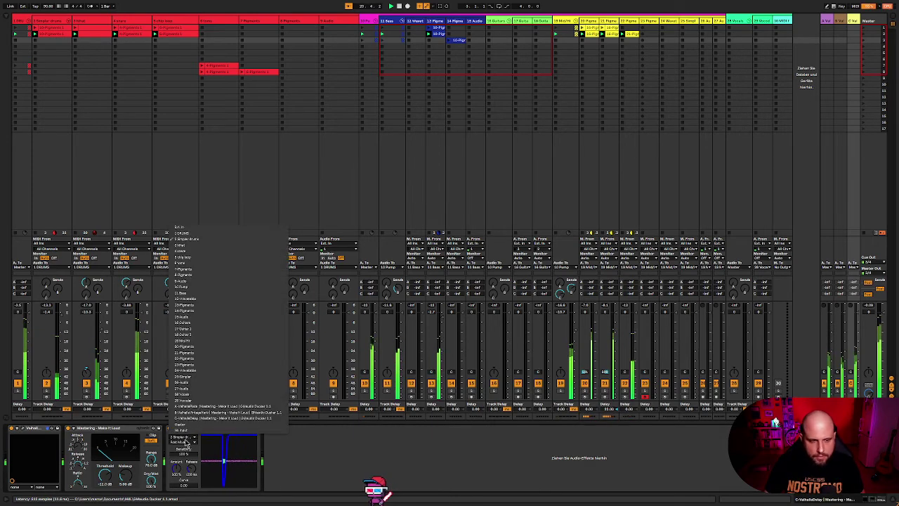
{"action": "left_click", "coordinate": [195, 243]}
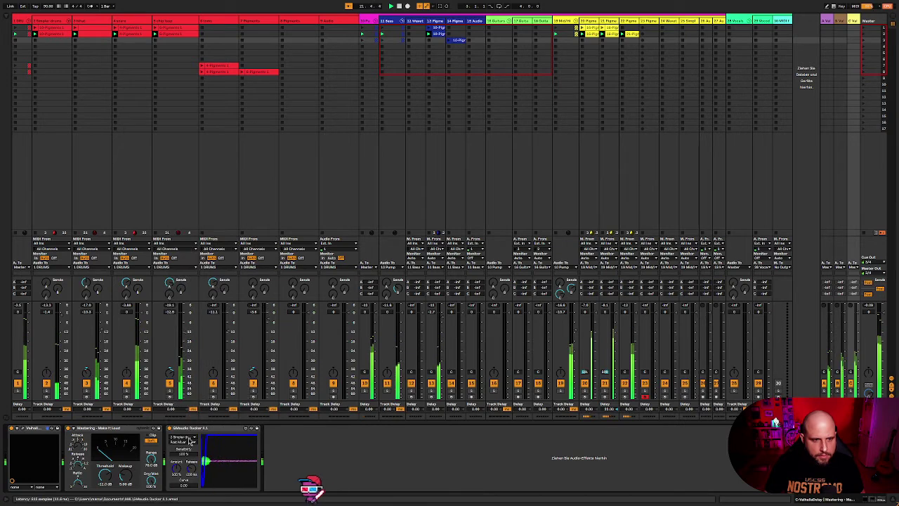
{"action": "left_click", "coordinate": [184, 441]}
{"action": "left_click", "coordinate": [194, 162]}
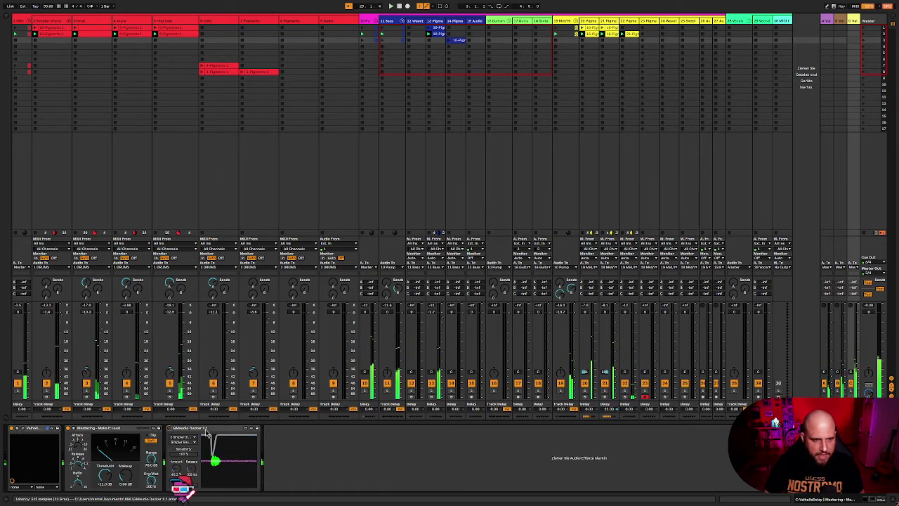
{"action": "left_click", "coordinate": [179, 488]}
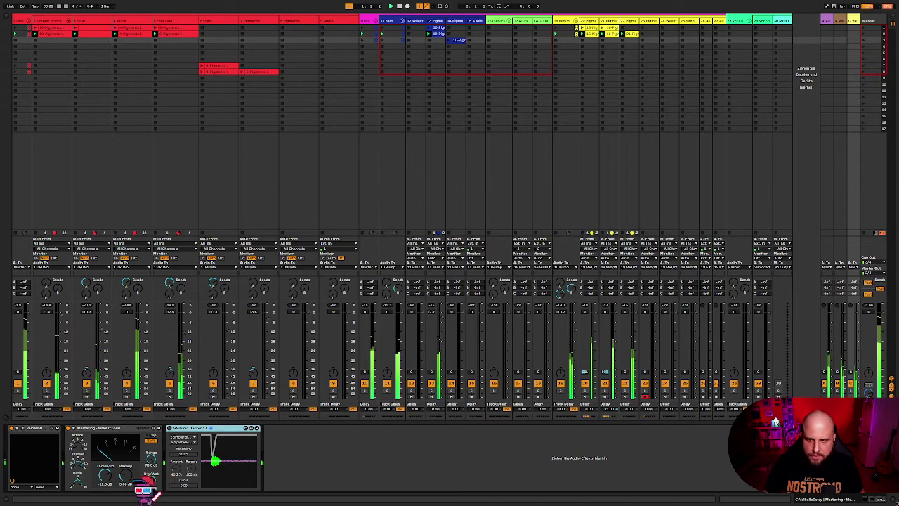
Step: Unfold the Auto Filter on the Master track and set it to a high-pass filter with a low cutoff frequency
{"action": "key", "text": "super+alt+l"}
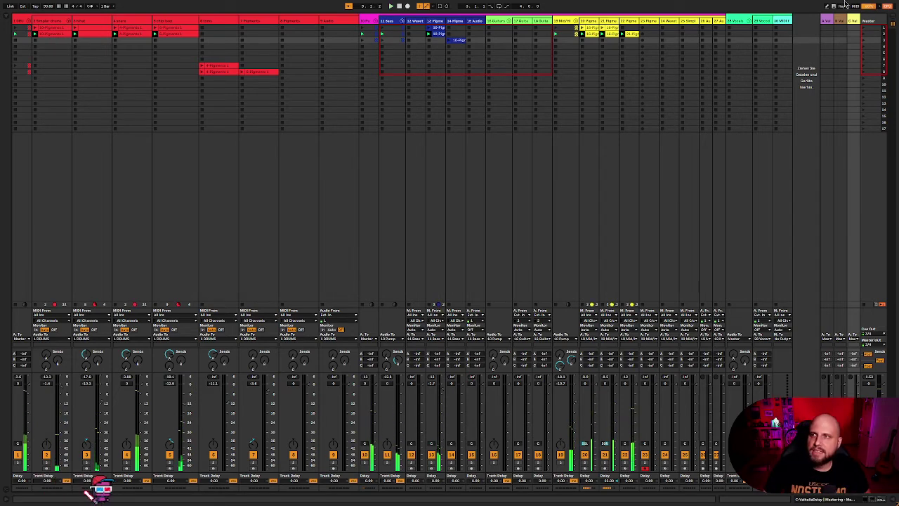
{"action": "key", "text": "shift+Tab"}
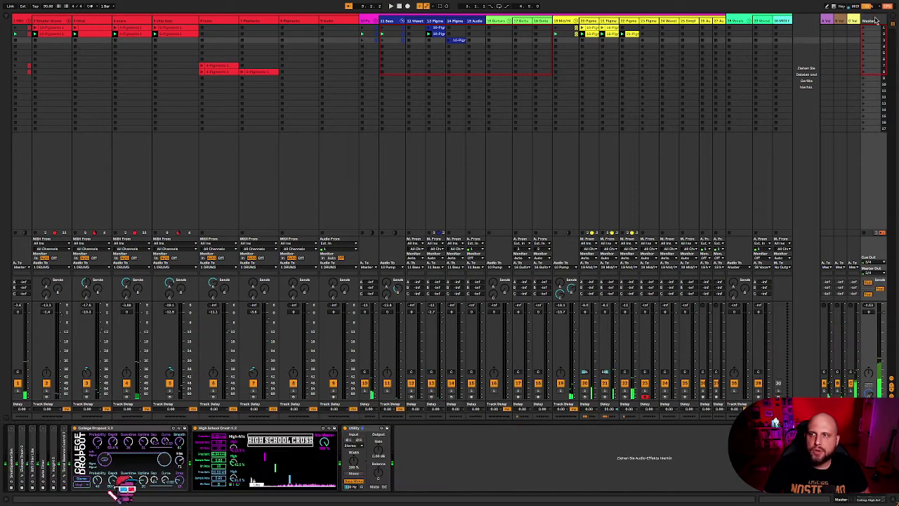
{"action": "double_click", "coordinate": [44, 429]}
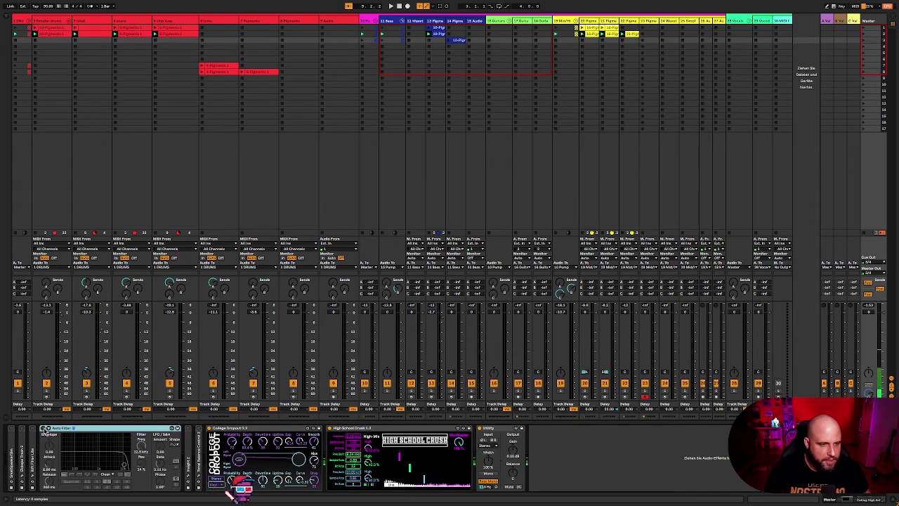
{"action": "left_click", "coordinate": [107, 473]}
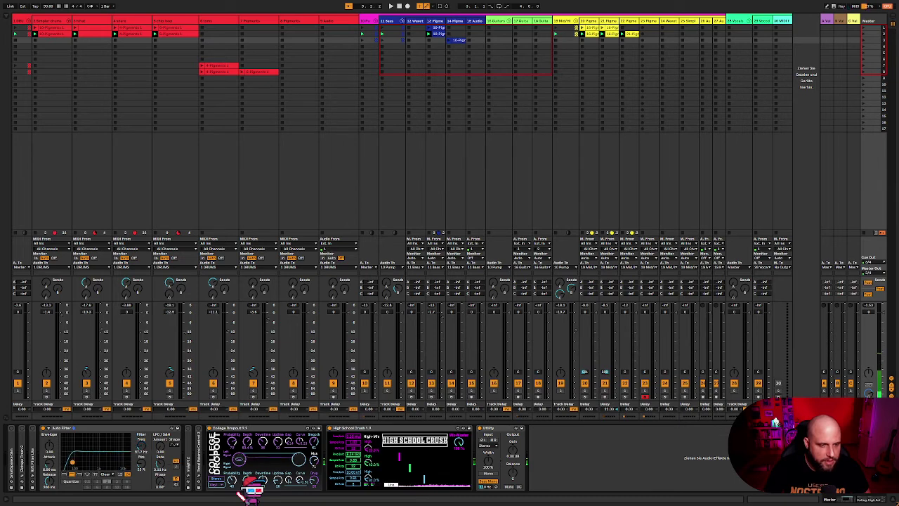
Step: Audition the loop, then add Rift Filter Lite ahead of the Auto Filter on the Master track and open its plug-in window
{"action": "key", "text": "space"}
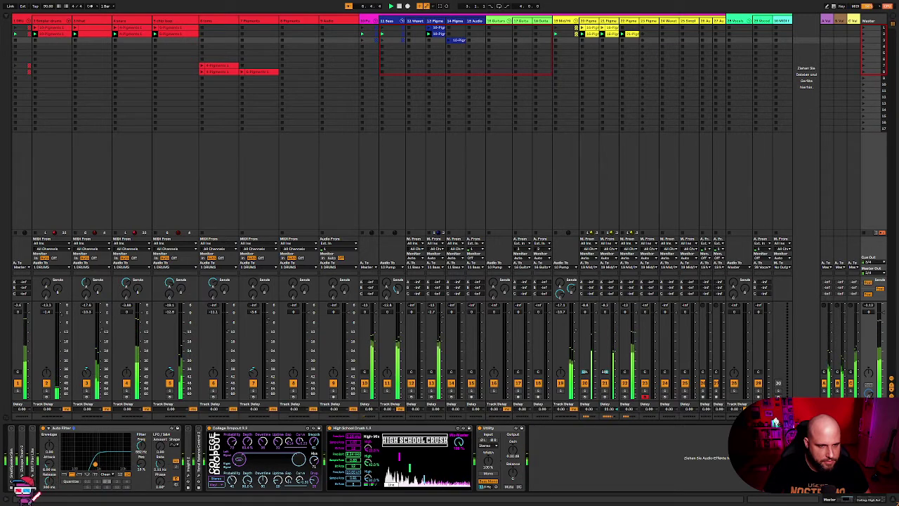
{"action": "double_click", "coordinate": [32, 444]}
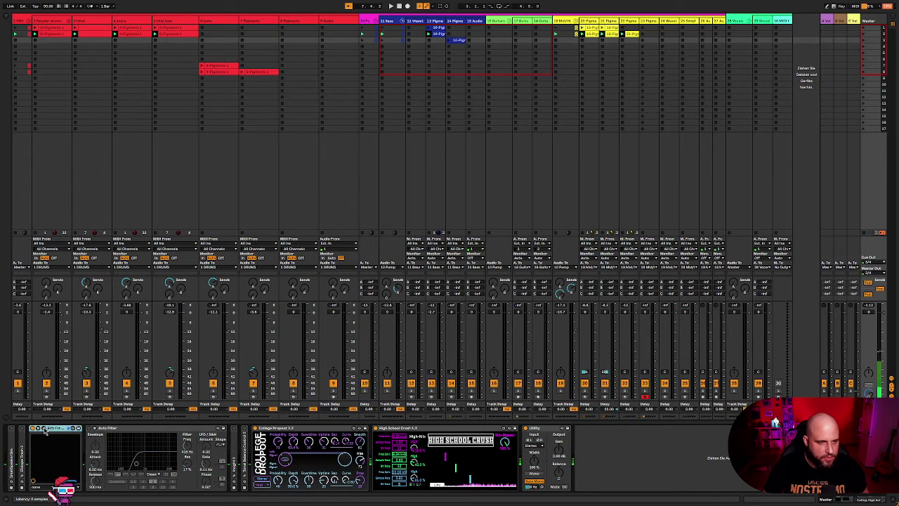
{"action": "left_click", "coordinate": [44, 429]}
{"action": "left_click_drag", "start_coordinate": [96, 37], "coordinate": [309, 115]}
Step: Switch Rift Filter Lite from Classic to High Pass and sweep its cutoff, resonance and spread while the loop plays
{"action": "key", "text": "space"}
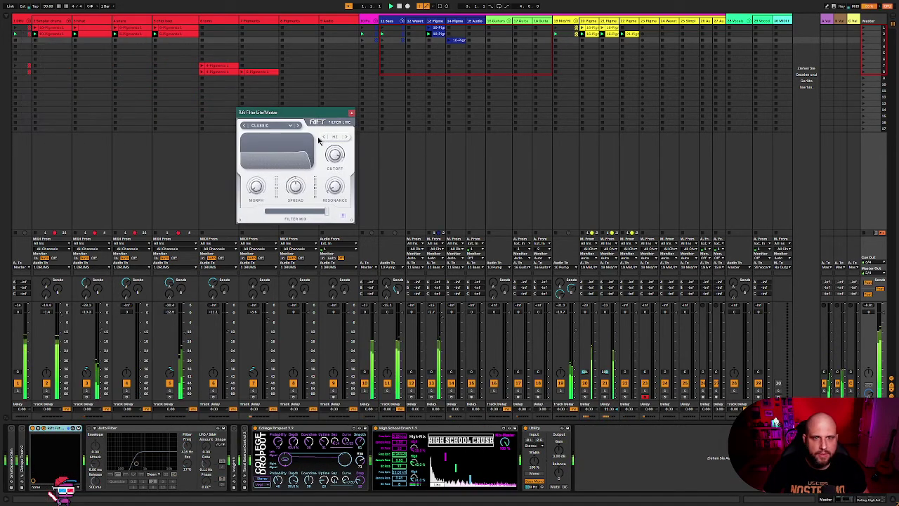
{"action": "mouse_move", "coordinate": [336, 158]}
{"action": "left_mouse_down"}
{"action": "mouse_move", "coordinate": [330, 183]}
{"action": "mouse_move", "coordinate": [327, 167]}
{"action": "left_mouse_up"}
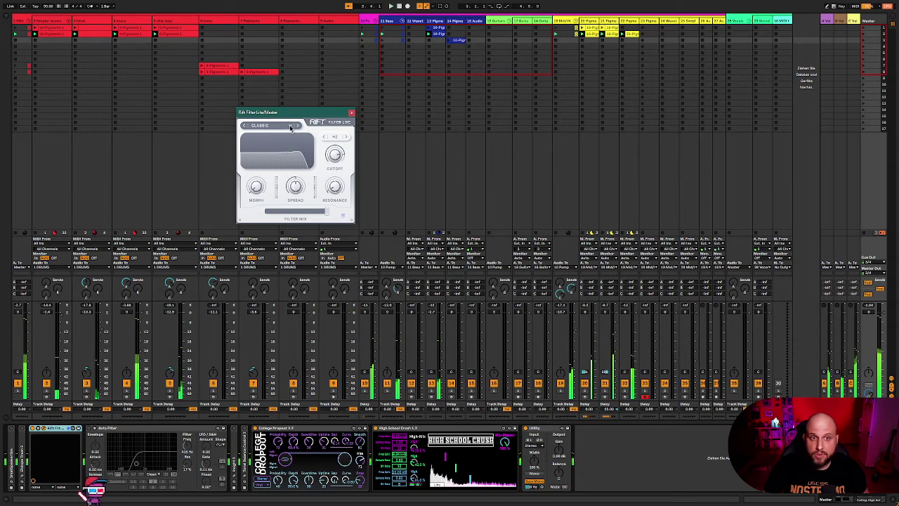
{"action": "left_click", "coordinate": [290, 127]}
{"action": "mouse_move", "coordinate": [295, 141]}
{"action": "left_click", "coordinate": [337, 143]}
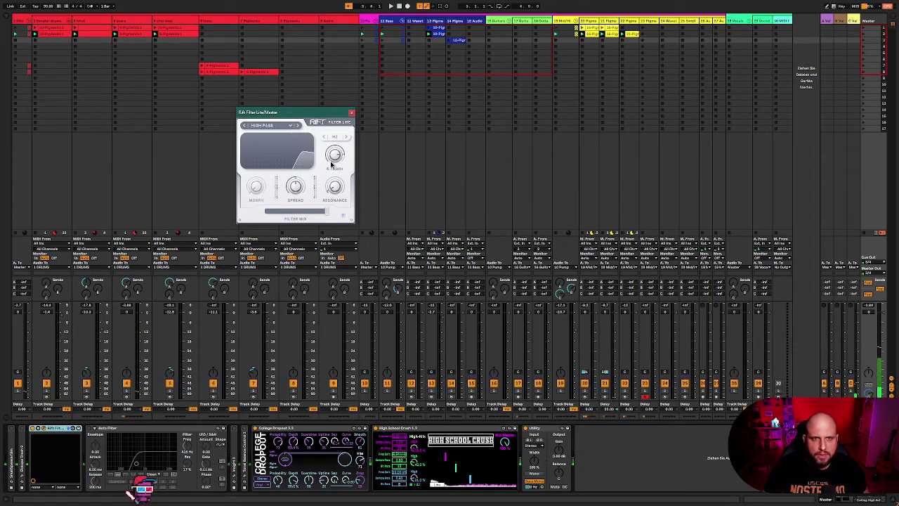
{"action": "mouse_move", "coordinate": [340, 190]}
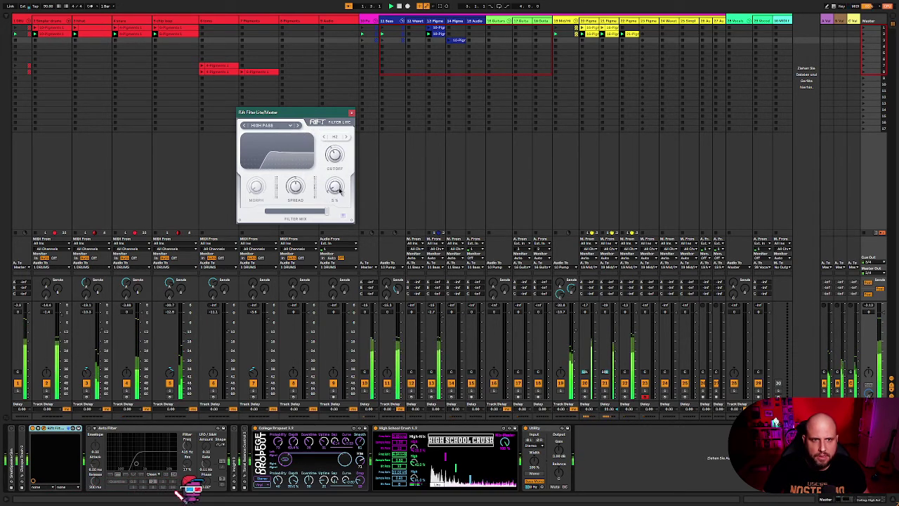
{"action": "mouse_move", "coordinate": [297, 181]}
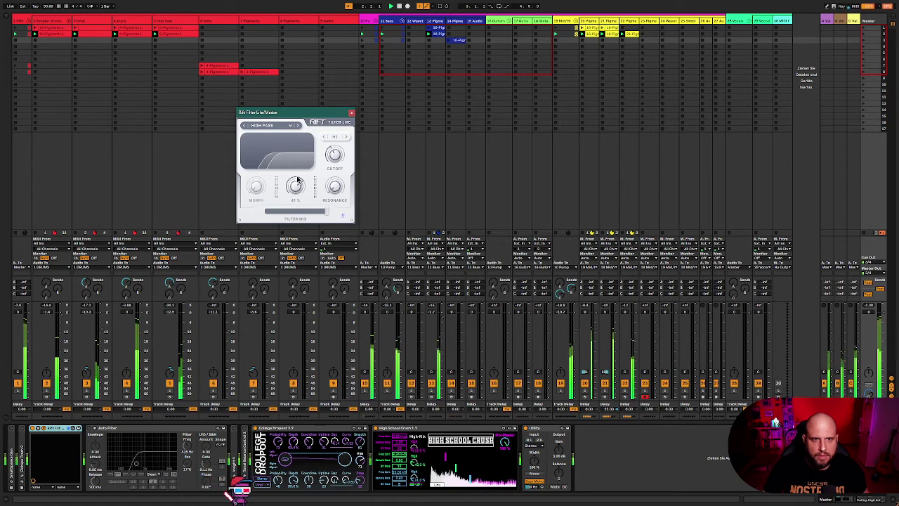
{"action": "mouse_move", "coordinate": [335, 161]}
{"action": "left_click_drag", "start_coordinate": [336, 162], "coordinate": [333, 149]}
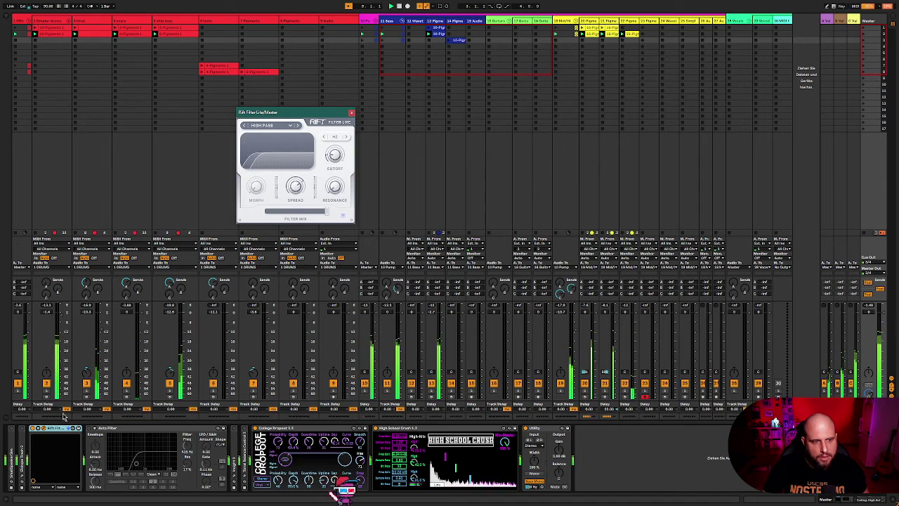
Step: Compare the loop through Auto Filter and Rift Filter Lite at similar cutoffs by toggling the two devices on the Master
{"action": "left_click", "coordinate": [351, 113]}
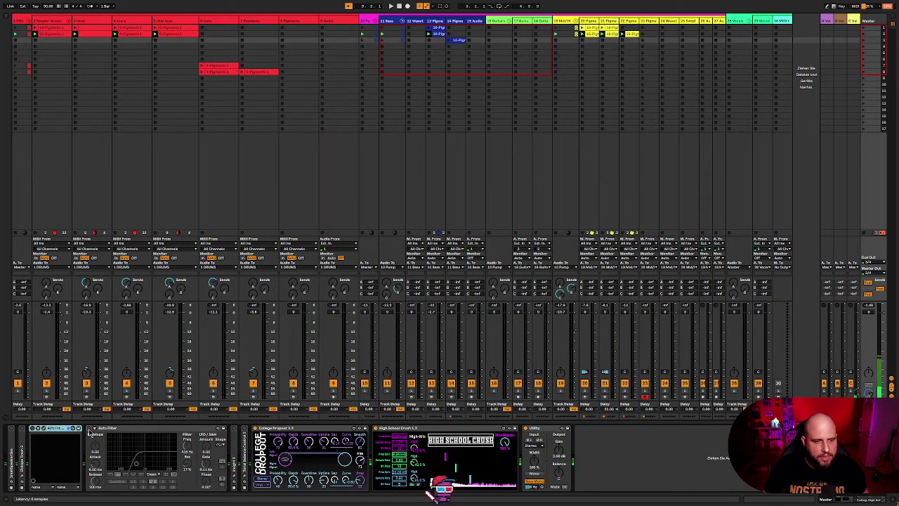
{"action": "key", "text": "space"}
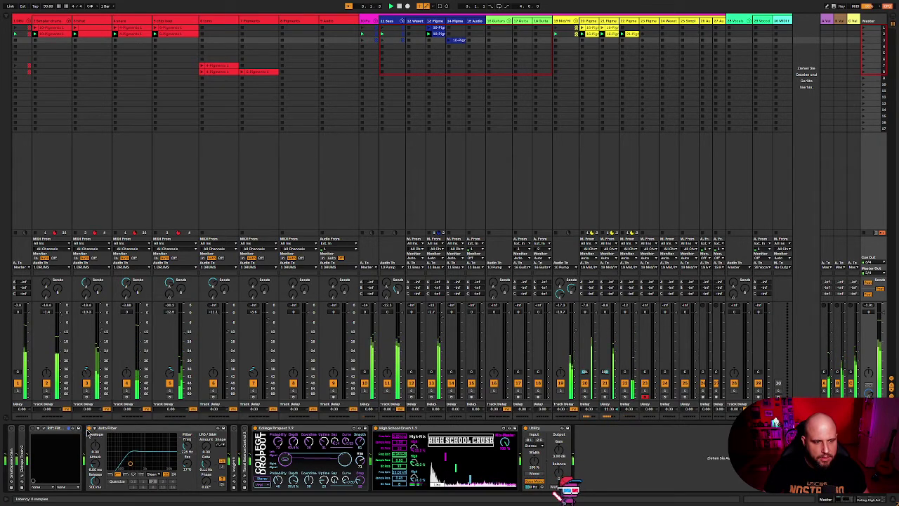
{"action": "left_click", "coordinate": [43, 429]}
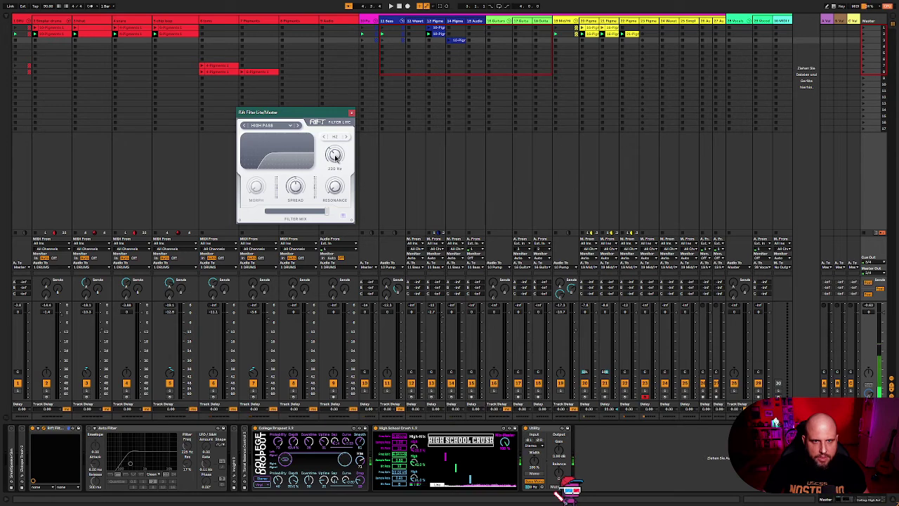
{"action": "key", "text": "space"}
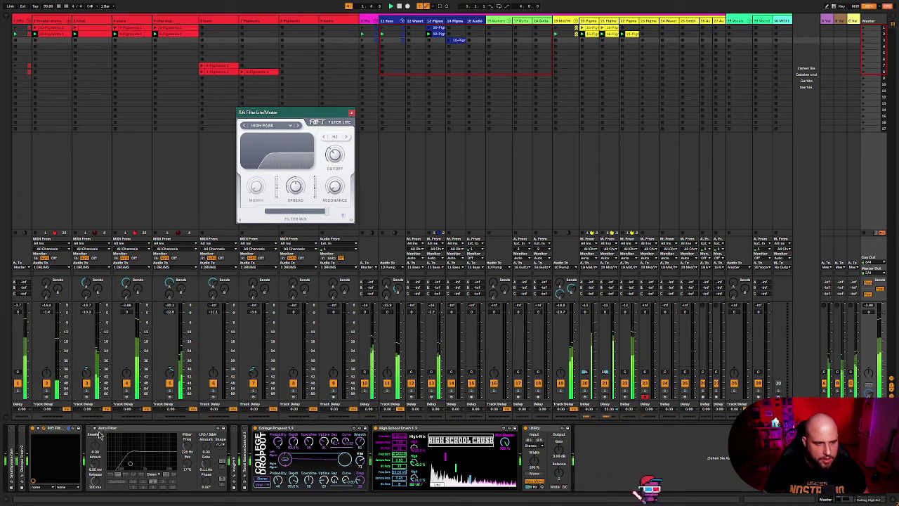
{"action": "left_click", "coordinate": [35, 430]}
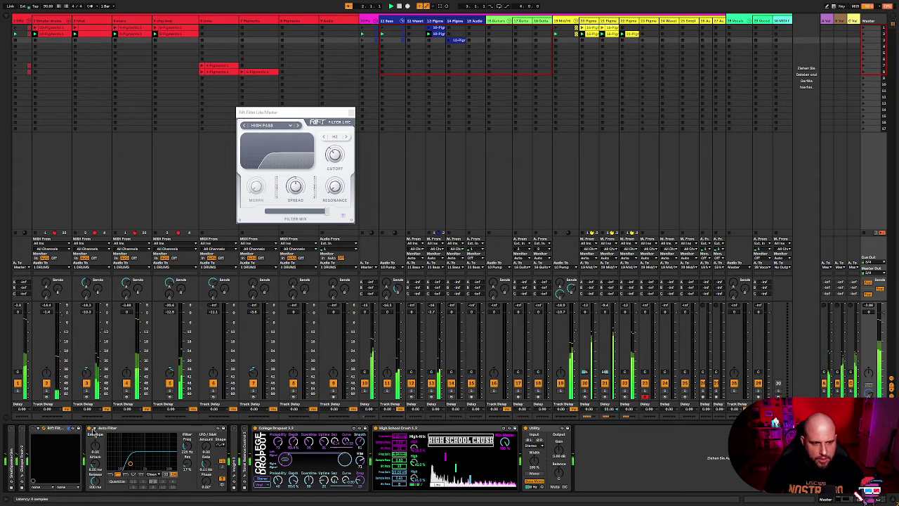
{"action": "left_click", "coordinate": [91, 428]}
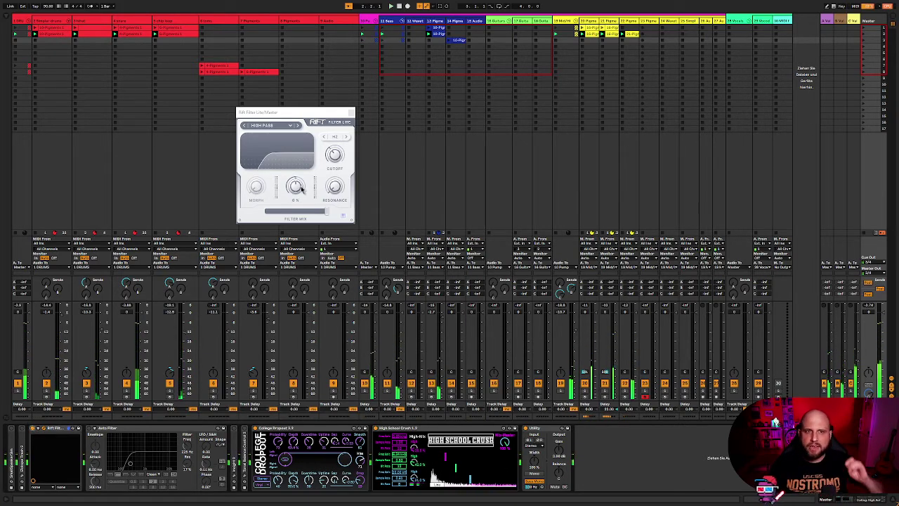
Step: Close the Rift Filter Lite window and delete the plug-in from the Master chain
{"action": "mouse_move", "coordinate": [301, 188]}
{"action": "mouse_move", "coordinate": [337, 155]}
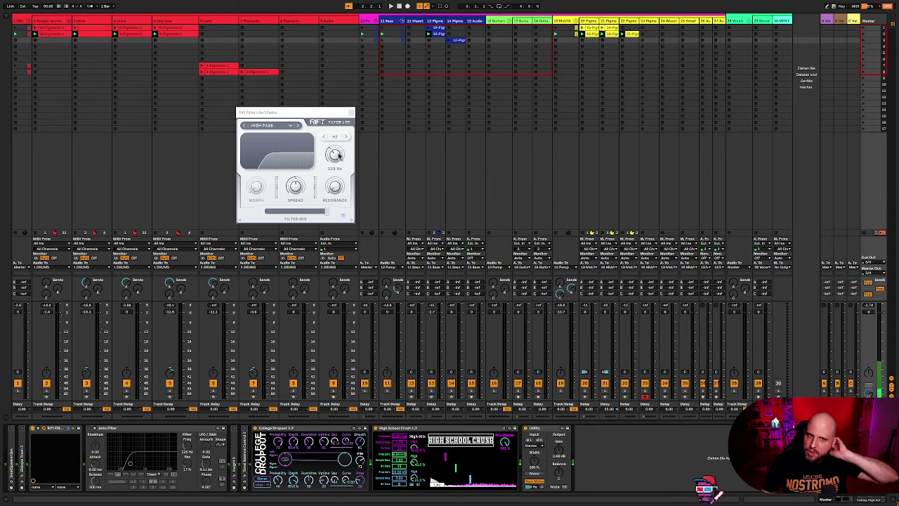
{"action": "left_click", "coordinate": [354, 119]}
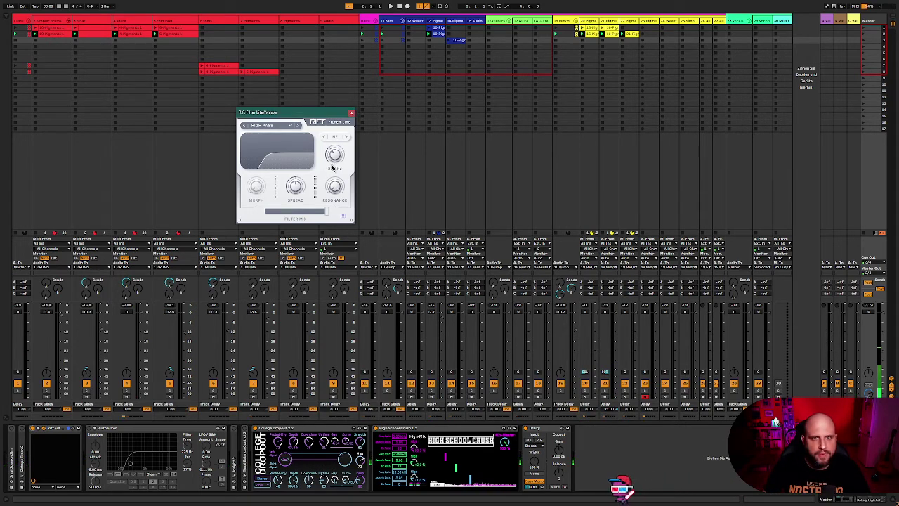
{"action": "left_click", "coordinate": [351, 115]}
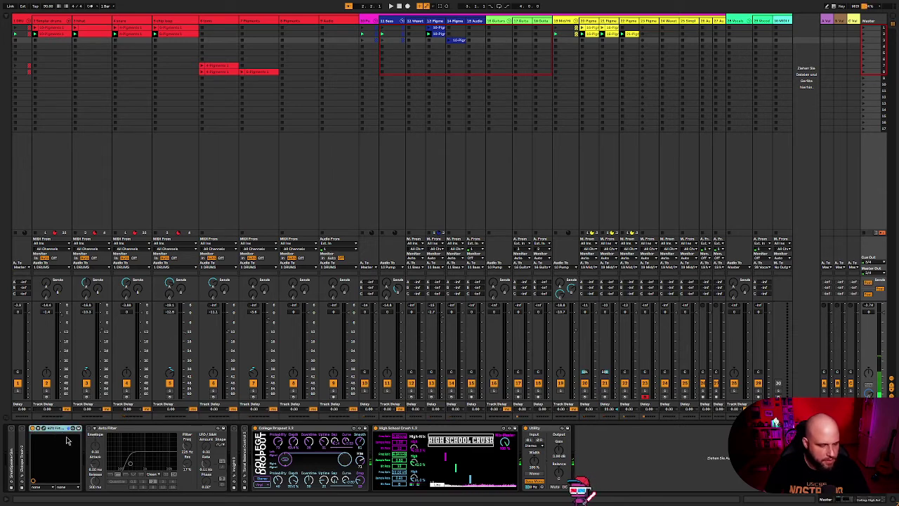
{"action": "key", "text": "Delete"}
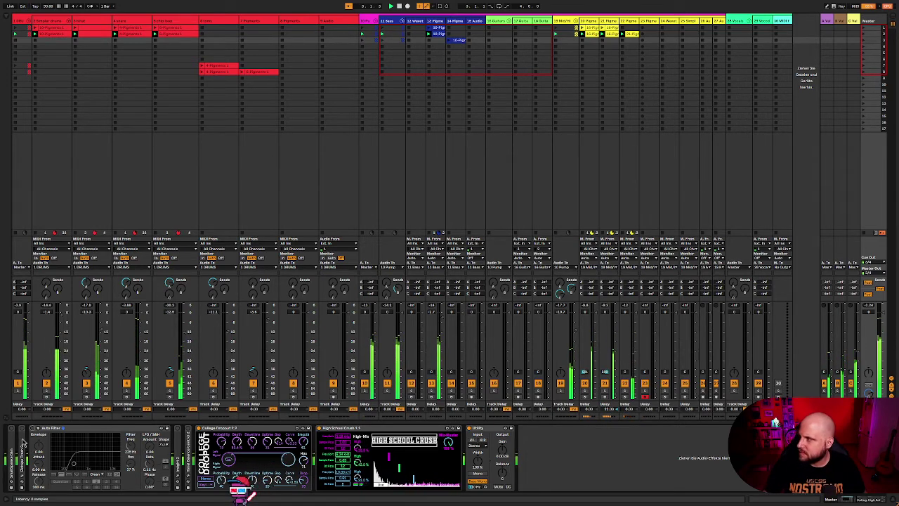
Step: Delete the unused Vocals group and the tracks after it, then delete the Guitars group with its tracks
{"action": "left_click", "coordinate": [499, 20]}
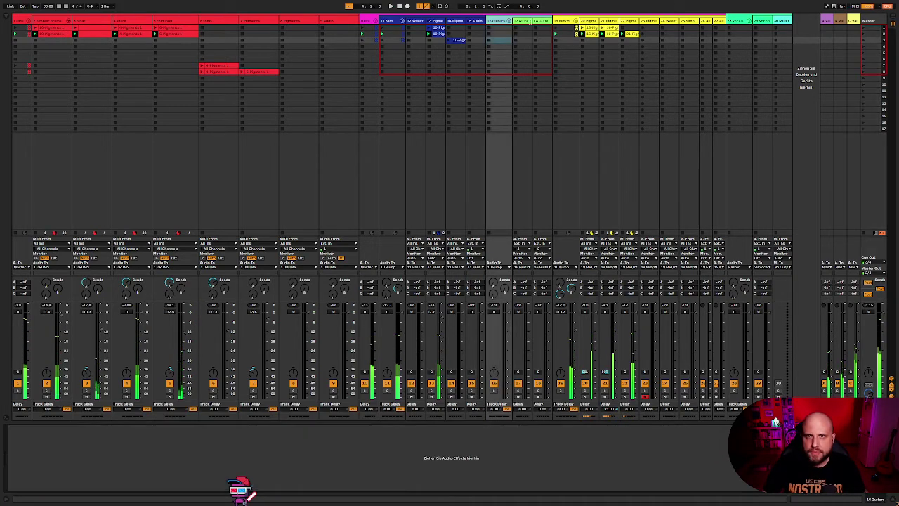
{"action": "left_click", "coordinate": [526, 21]}
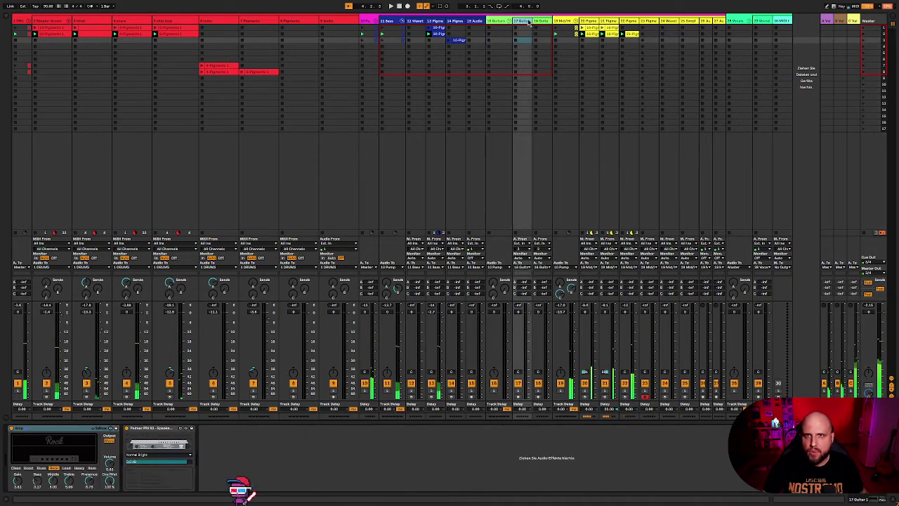
{"action": "left_click", "coordinate": [747, 22]}
{"action": "key", "text": "Delete"}
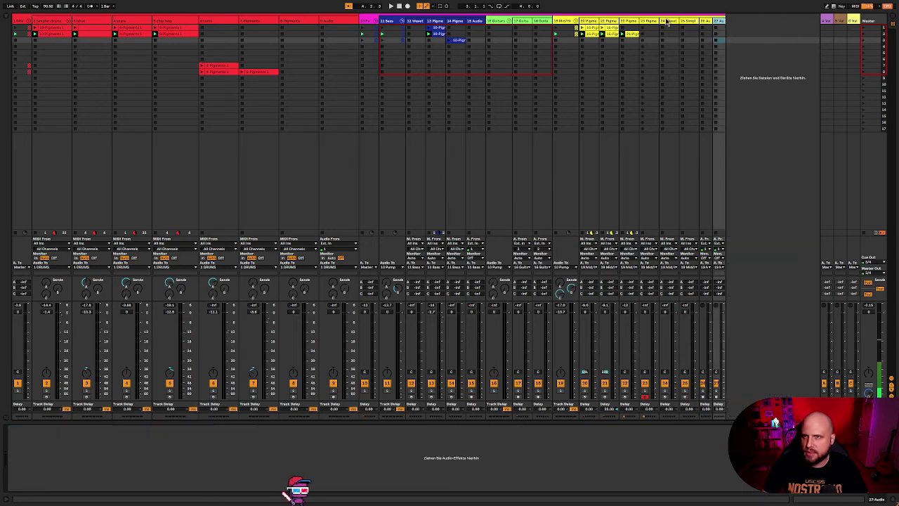
{"action": "left_click", "coordinate": [499, 21]}
{"action": "key", "text": "Delete"}
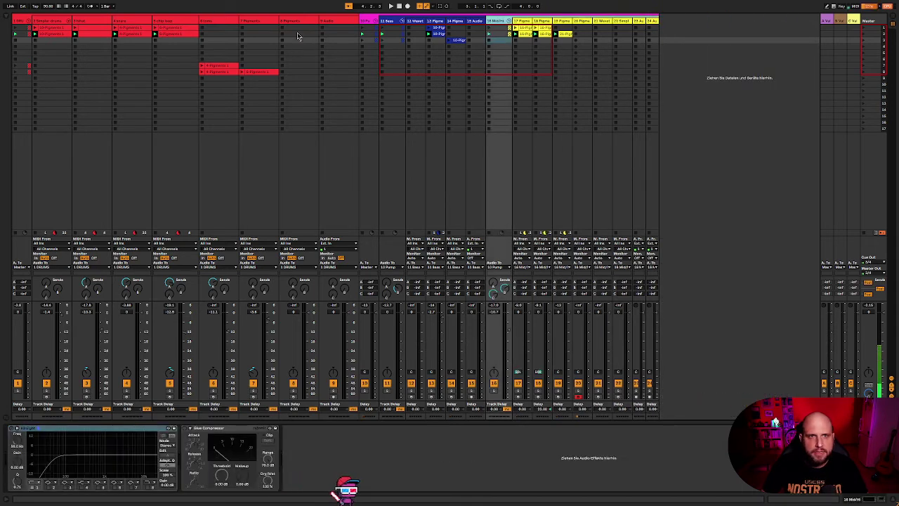
Step: Delete the unused drum-group tracks from 6 toms through 9 Audio
{"action": "left_click", "coordinate": [298, 42]}
{"action": "left_click", "coordinate": [212, 25]}
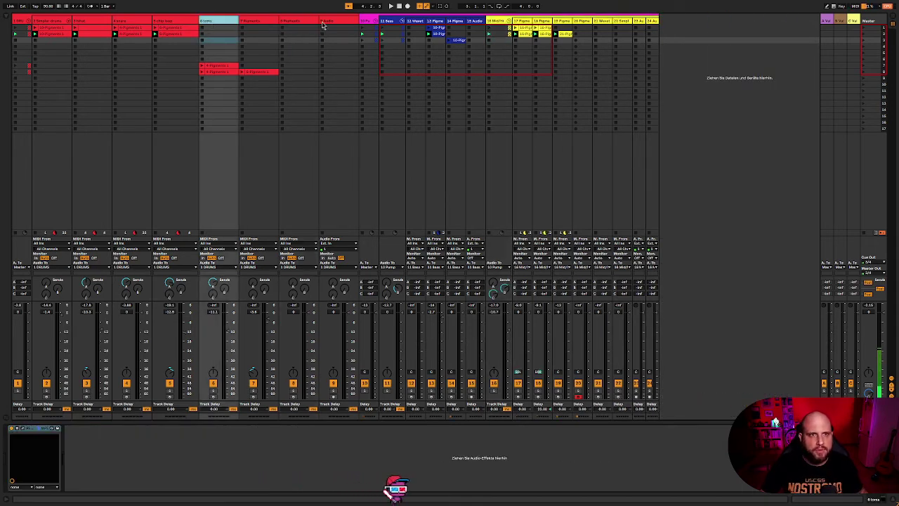
{"action": "left_click", "coordinate": [336, 23], "text": "shift"}
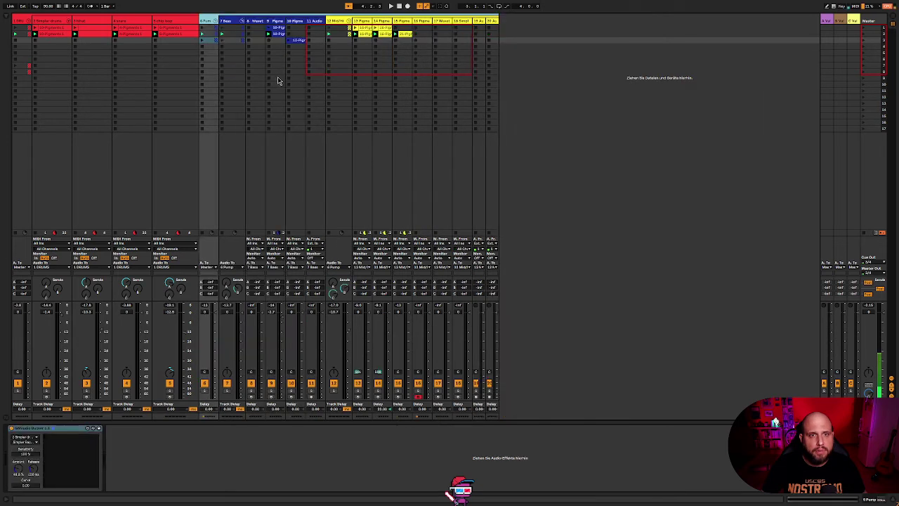
Step: Delete the unused Wavetable and Audio tracks from the Bass group
{"action": "left_click", "coordinate": [256, 22]}
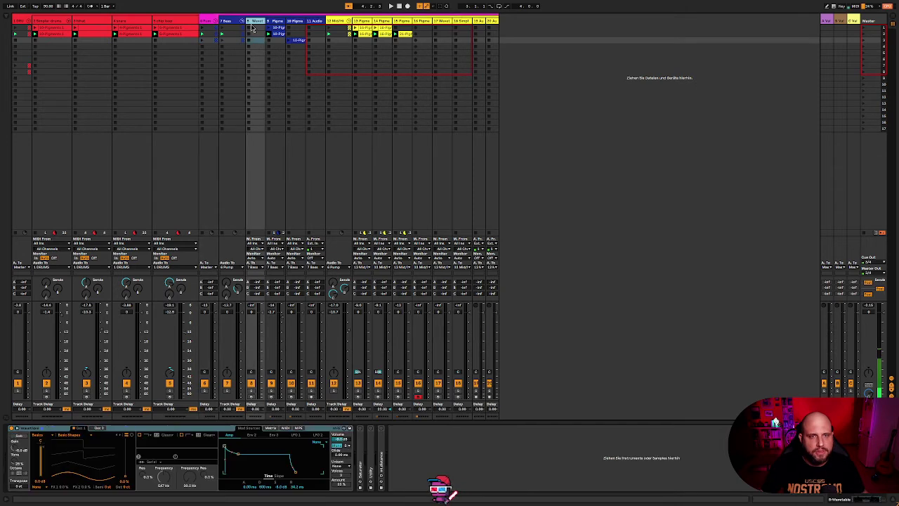
{"action": "left_click", "coordinate": [298, 22]}
{"action": "left_click", "coordinate": [320, 22]}
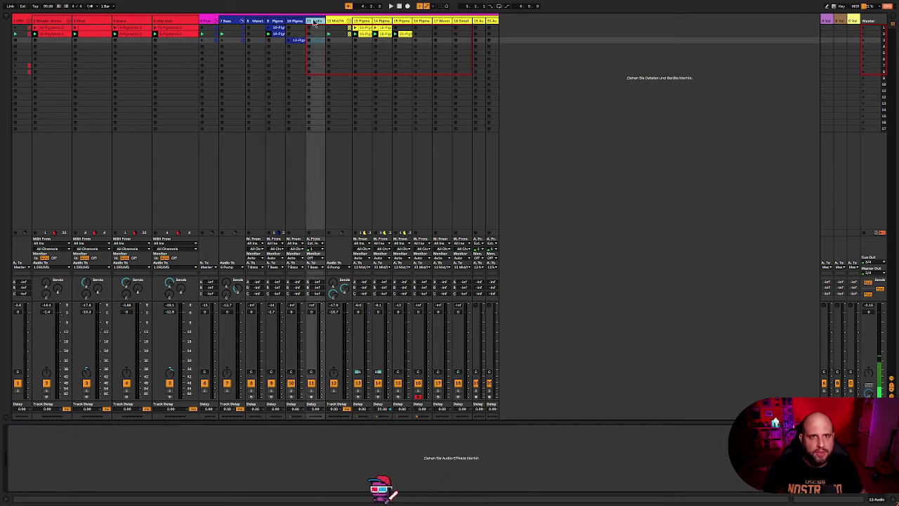
{"action": "left_click", "coordinate": [258, 23]}
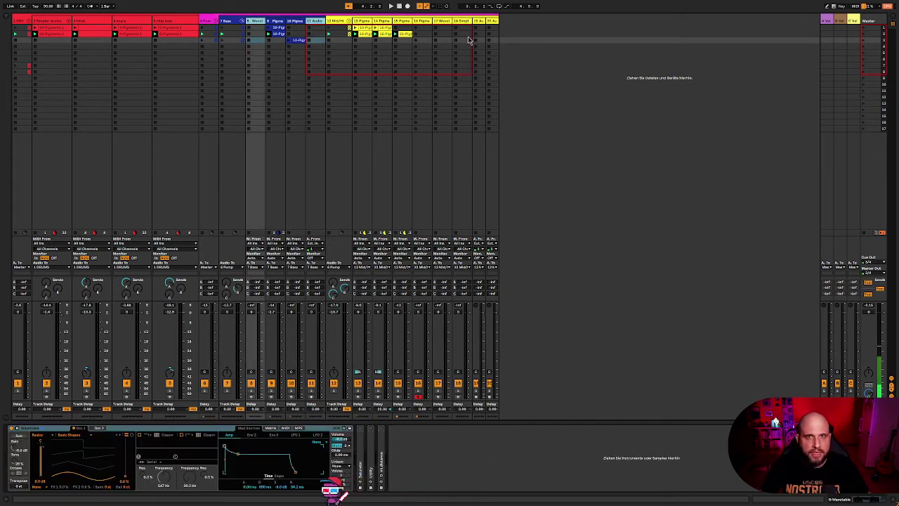
{"action": "key", "text": "Delete"}
Step: Delete the empty tracks from 14 Pigments through 18 Audio in the Mid/Hi group, and fold the group
{"action": "left_click", "coordinate": [386, 22]}
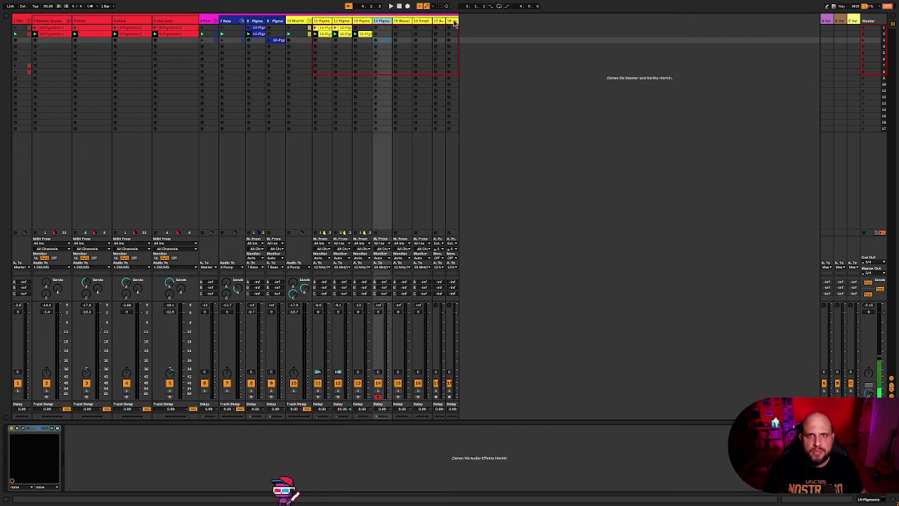
{"action": "left_click", "coordinate": [455, 22]}
{"action": "key", "text": "Delete"}
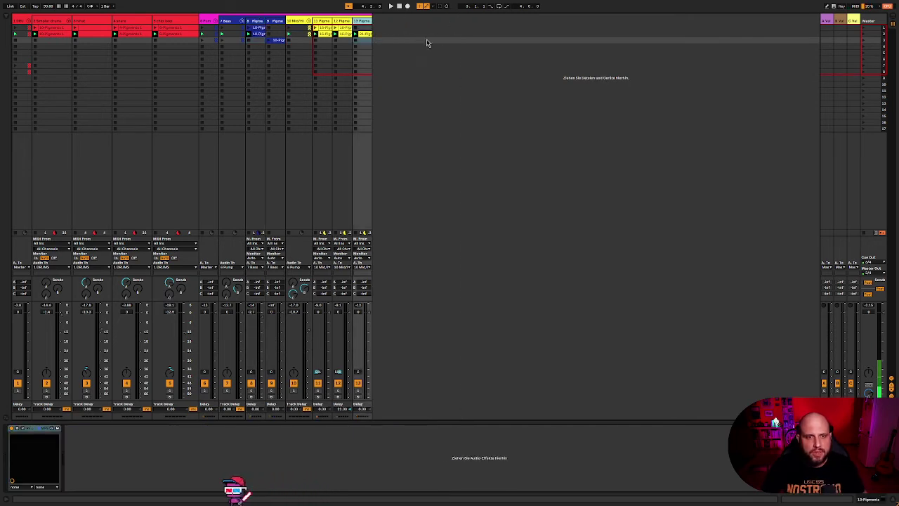
{"action": "key", "text": "space"}
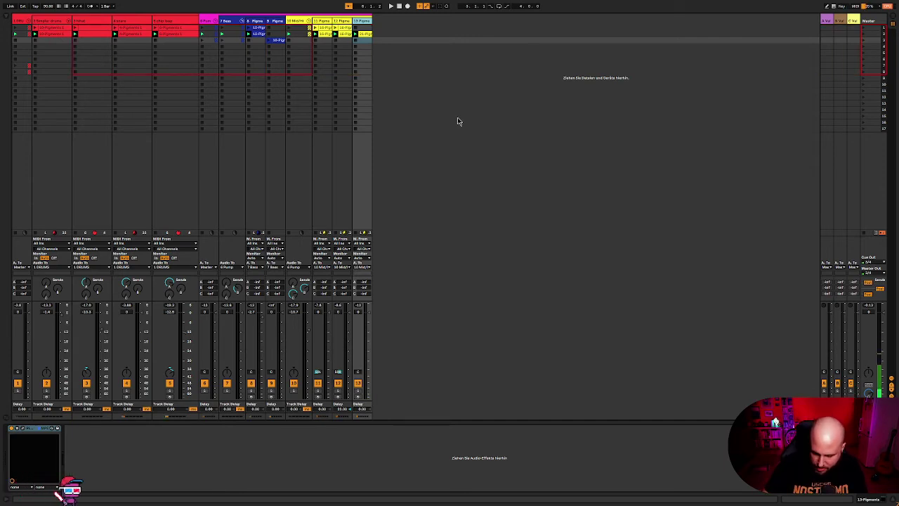
{"action": "key", "text": "ctrl+z"}
{"action": "key", "text": "ctrl+z"}
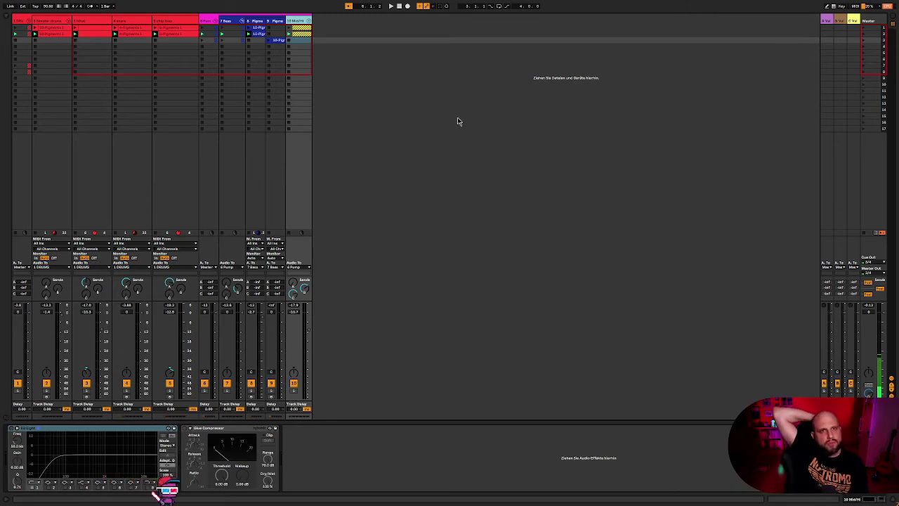
Step: Move the second bass Pigments clip from slot 3 to slot 1, delete track 8's clip in slot 1, and audition the loop
{"action": "key", "text": "space"}
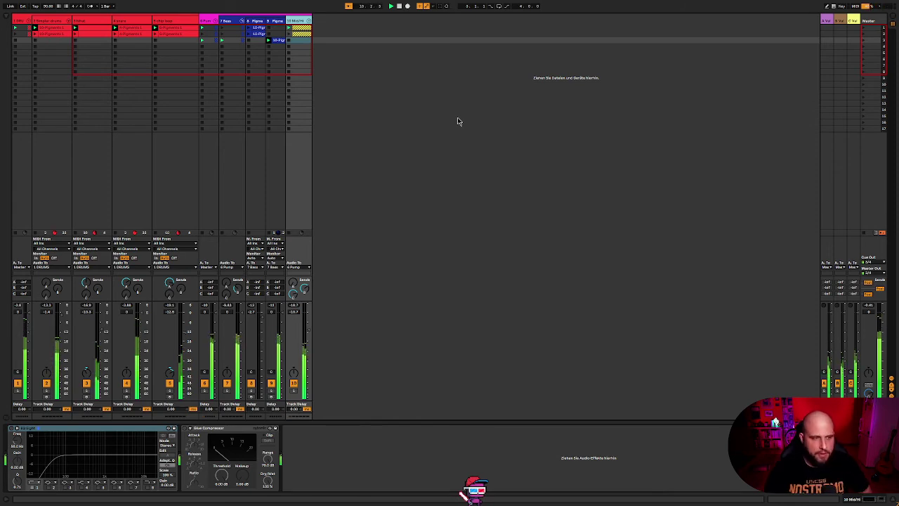
{"action": "left_click", "coordinate": [279, 40]}
{"action": "left_click_drag", "start_coordinate": [278, 32], "coordinate": [278, 29]}
{"action": "left_click", "coordinate": [259, 28]}
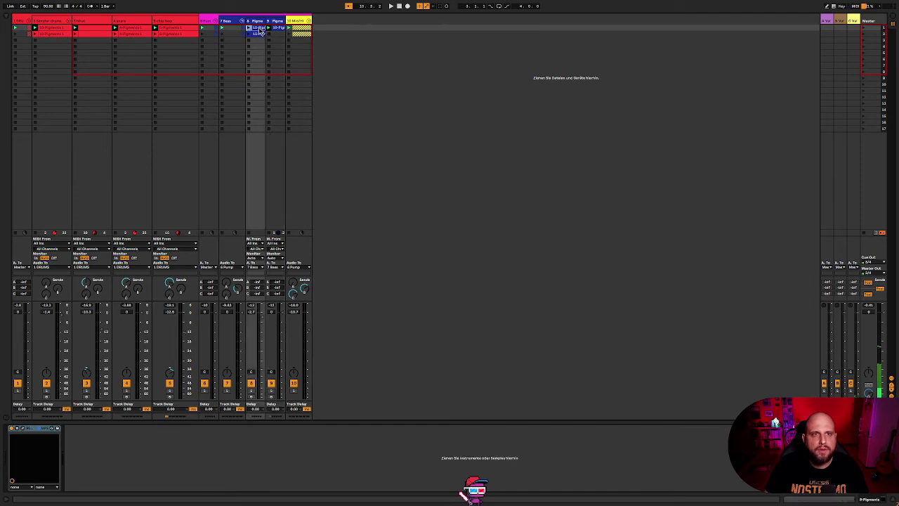
{"action": "key", "text": "space"}
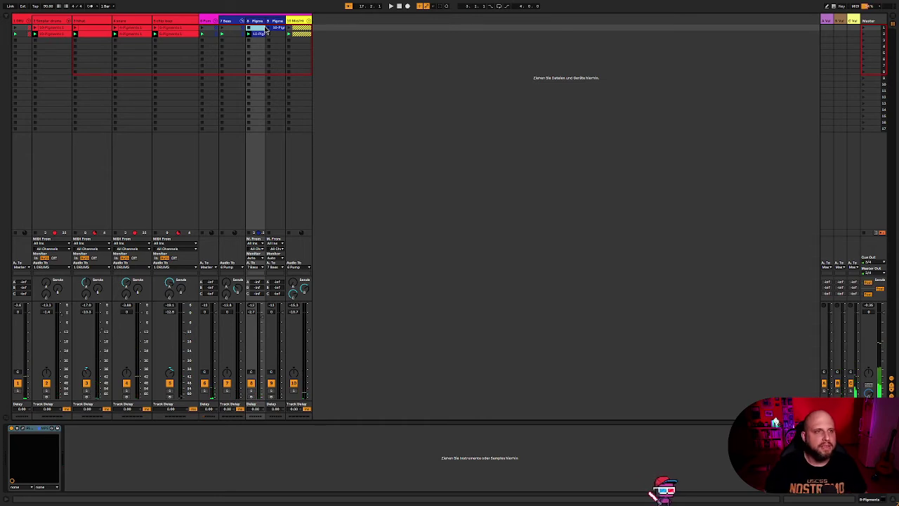
Step: Enable Drum Buss on the drums group with Medium drive at 25%, the compressor on, lower trim and reduced dry/wet, and audition the loop
{"action": "left_click", "coordinate": [21, 22]}
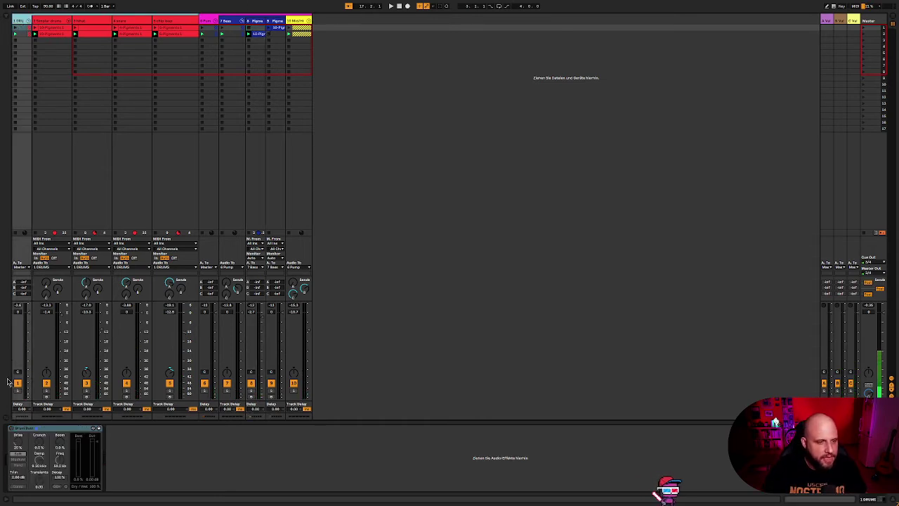
{"action": "left_click", "coordinate": [11, 429]}
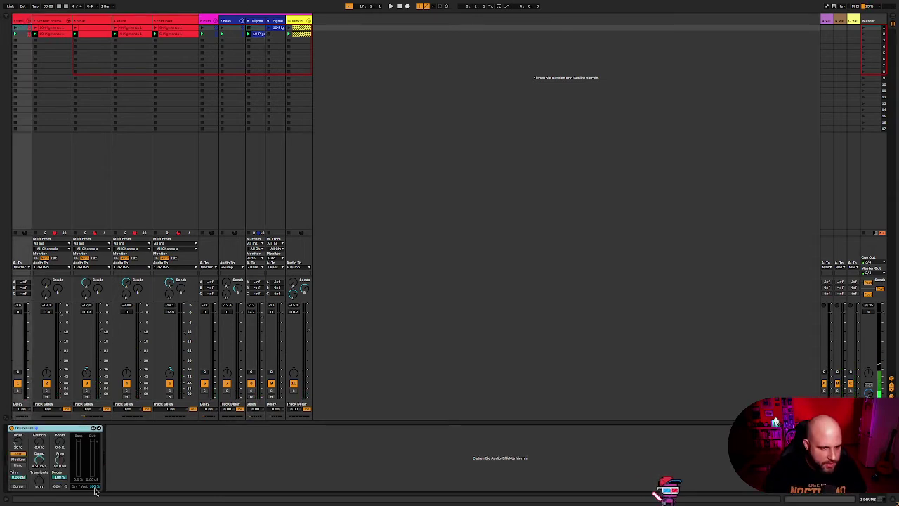
{"action": "left_click_drag", "start_coordinate": [95, 491], "coordinate": [95, 505]}
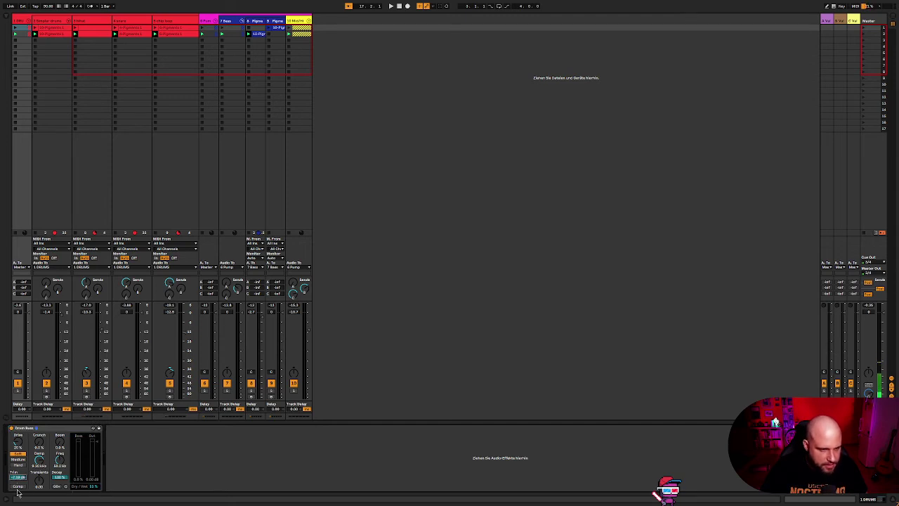
{"action": "left_click_drag", "start_coordinate": [89, 489], "coordinate": [89, 505]}
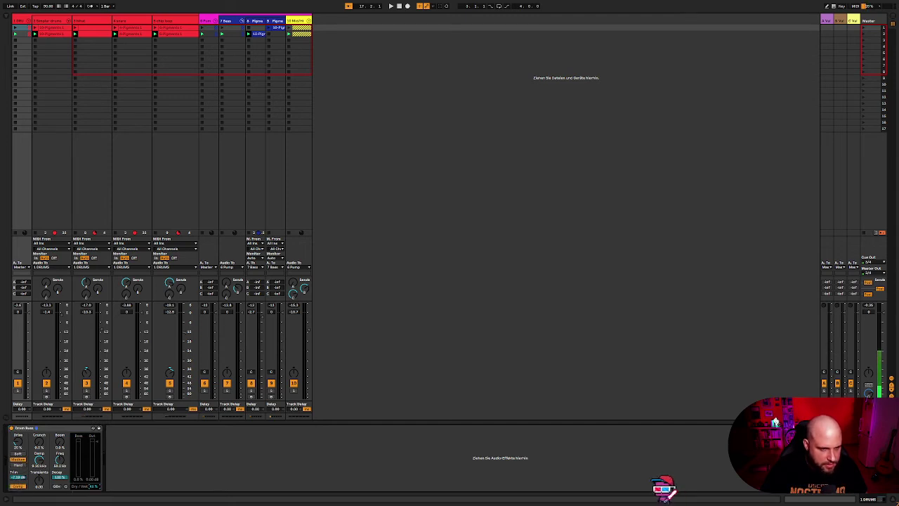
{"action": "key", "text": "space"}
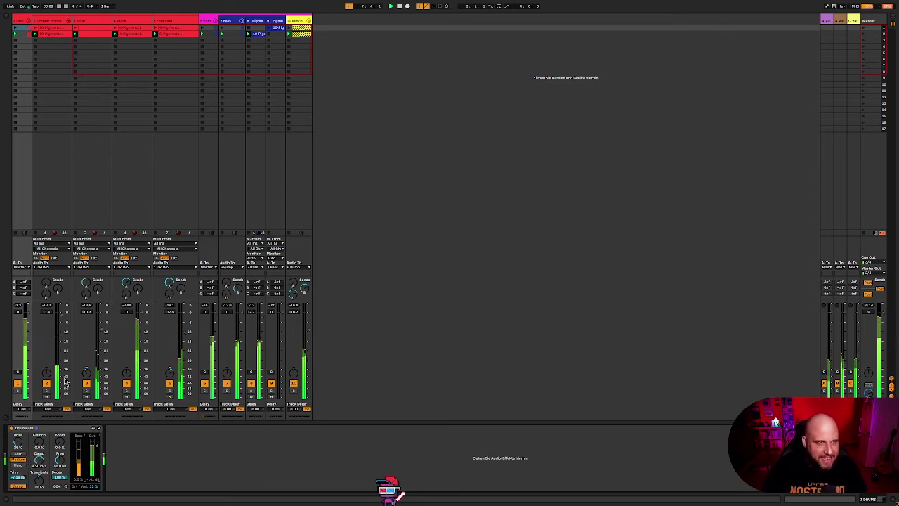
Step: Select the Simpler drums track, show the browser, and collapse the EQ & Filters folder of the audio effects
{"action": "left_click", "coordinate": [49, 20]}
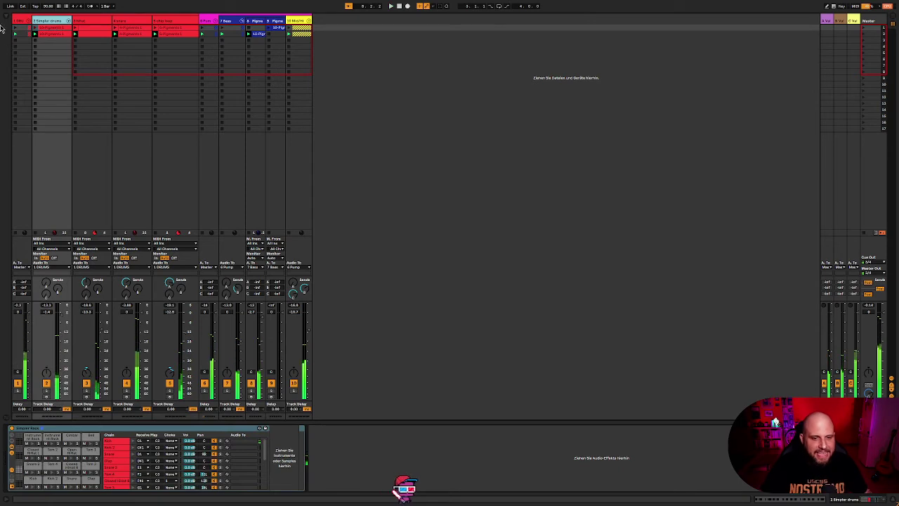
{"action": "left_click", "coordinate": [6, 20]}
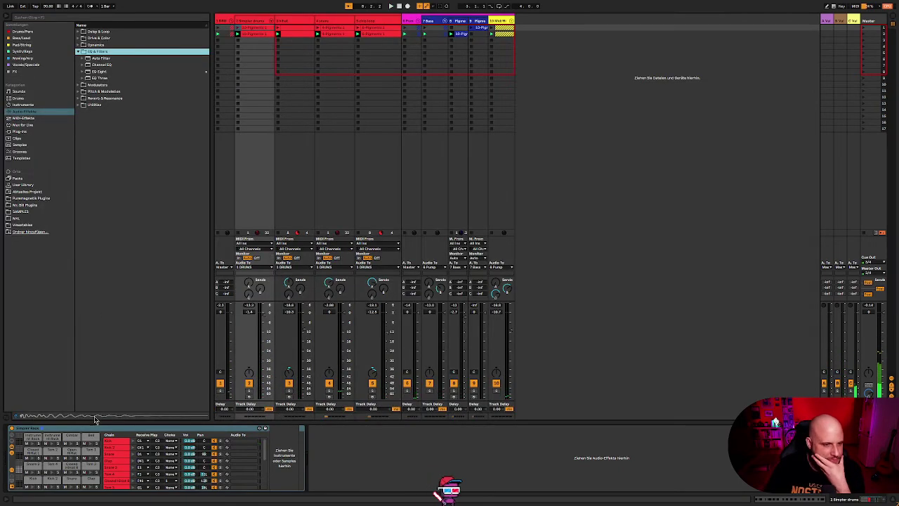
{"action": "left_click", "coordinate": [78, 52]}
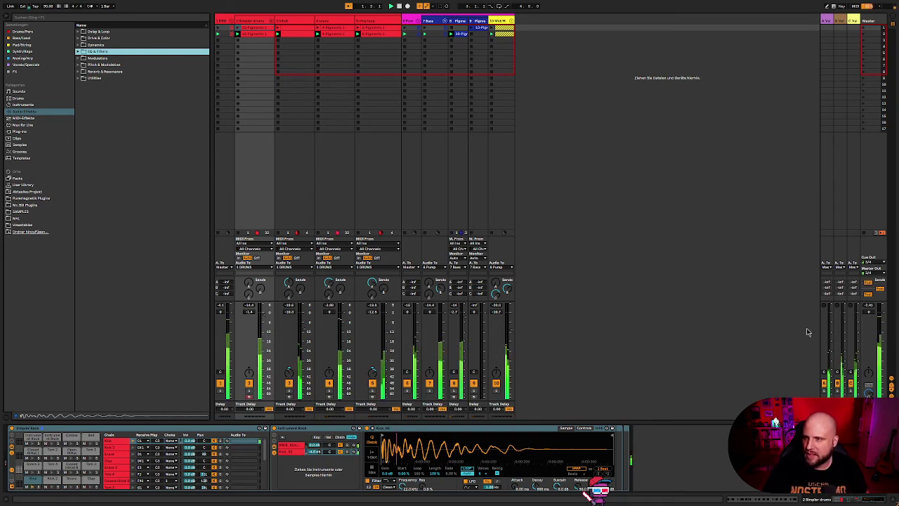
{"action": "left_click", "coordinate": [692, 301]}
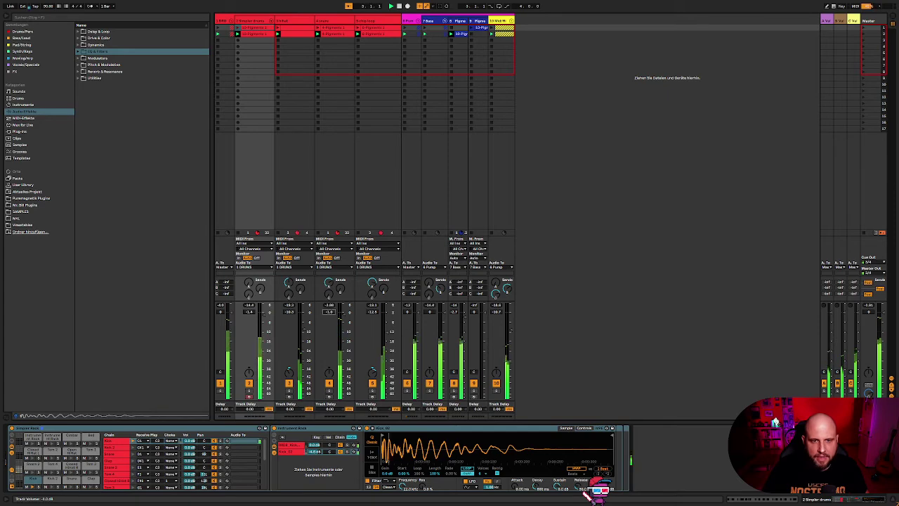
Step: Check the snare track's Pigments patch, set the snare volume to -0.4 dB, and lower the Simpler drums volume
{"action": "left_click", "coordinate": [337, 25]}
{"action": "left_click", "coordinate": [37, 420]}
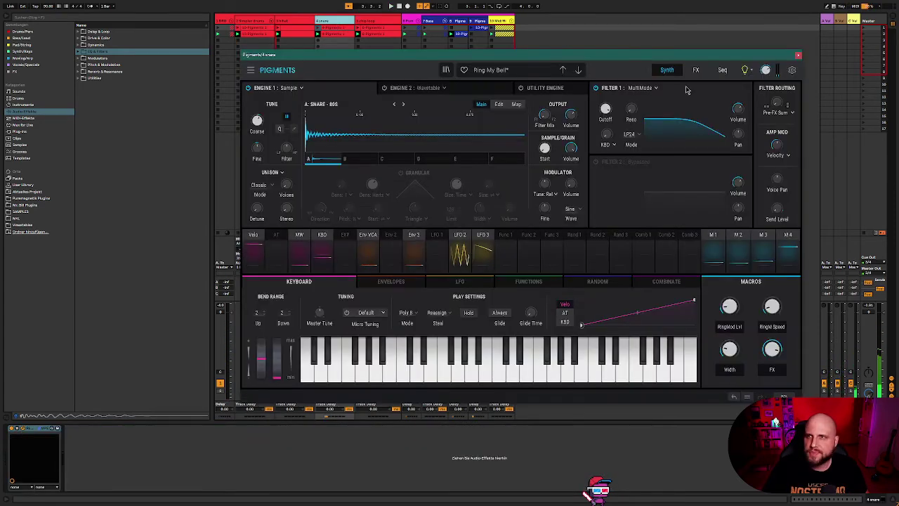
{"action": "left_click", "coordinate": [798, 58]}
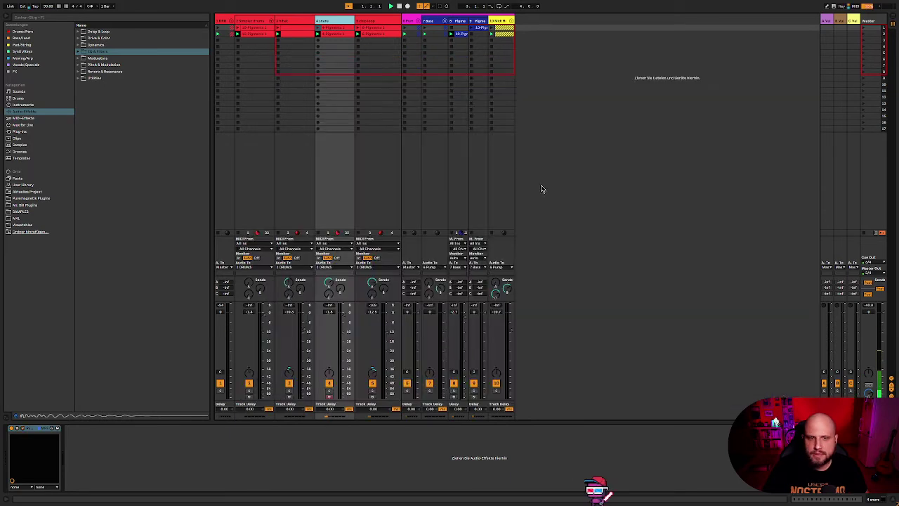
{"action": "left_click", "coordinate": [257, 317]}
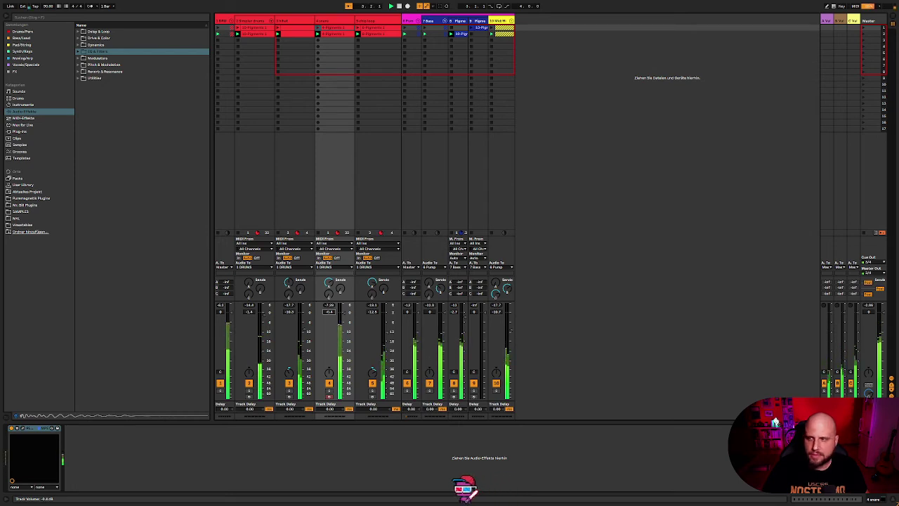
{"action": "left_click", "coordinate": [869, 308]}
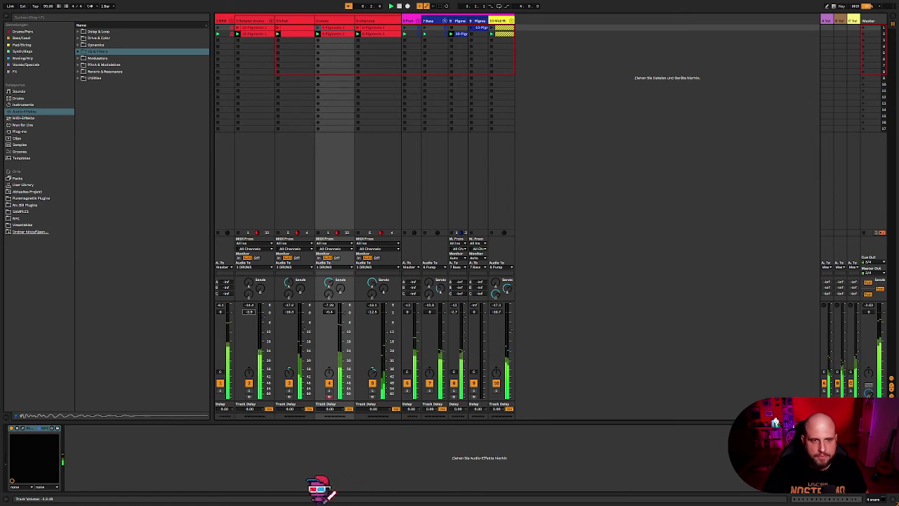
Step: Add Redux from Drive & Color to the Simpler drums track with 14% jitter and a low dry/wet mix, and audition it soloed and unsoloed
{"action": "left_click", "coordinate": [251, 20]}
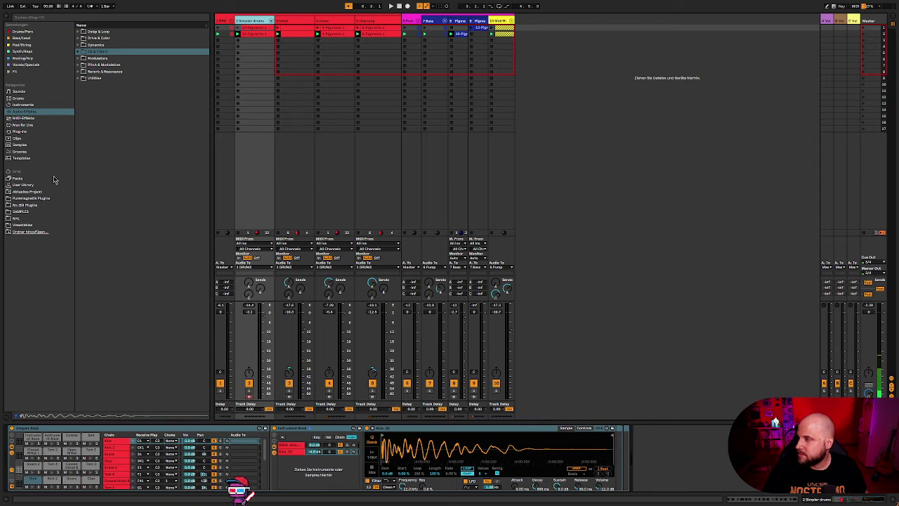
{"action": "left_click", "coordinate": [78, 38]}
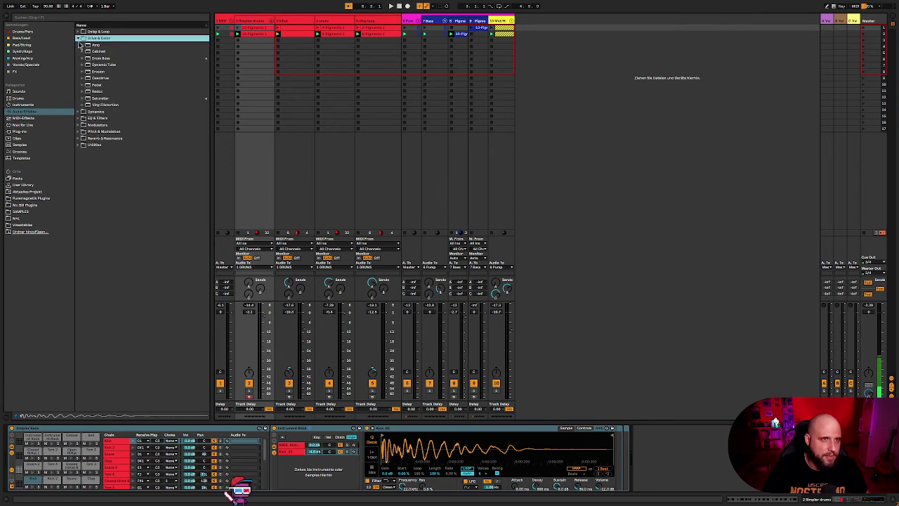
{"action": "left_click", "coordinate": [98, 92]}
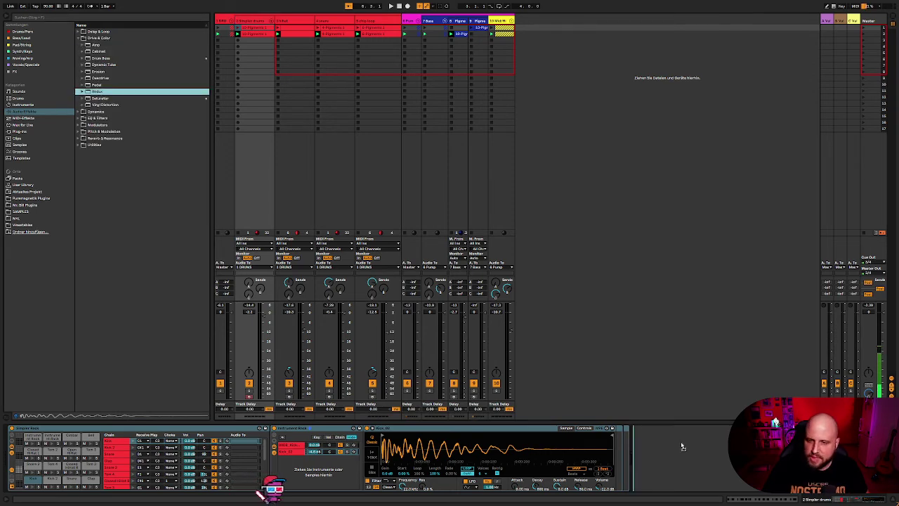
{"action": "key", "text": "Return"}
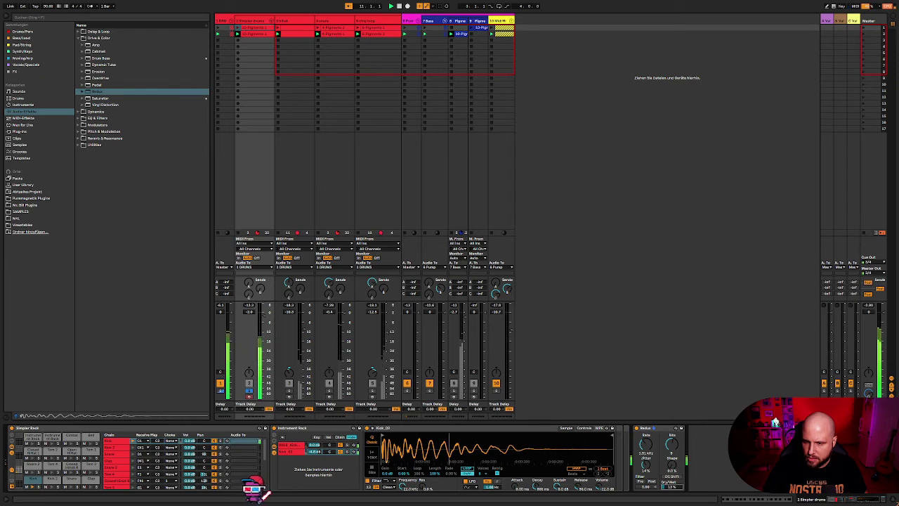
{"action": "left_click", "coordinate": [248, 391]}
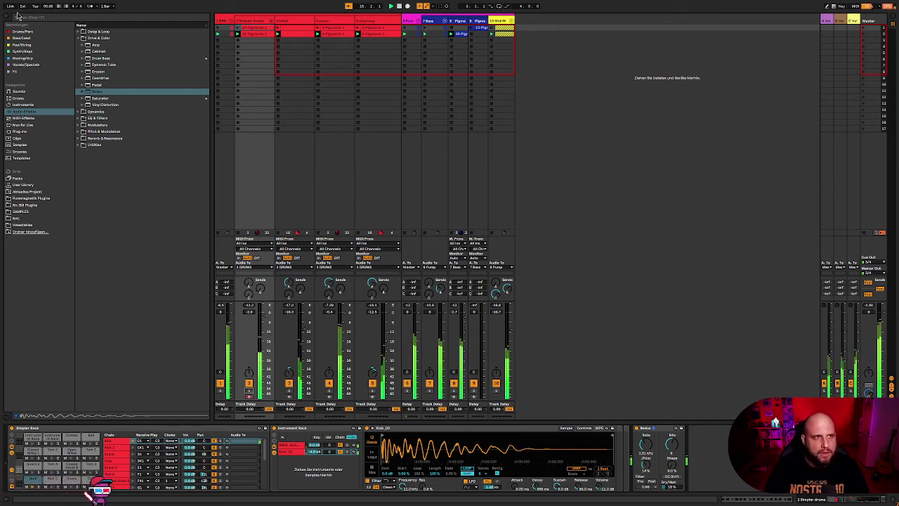
Step: Hide the browser, solo the 4 snare track, and open its Pigments instrument
{"action": "key", "text": "super+alt+b"}
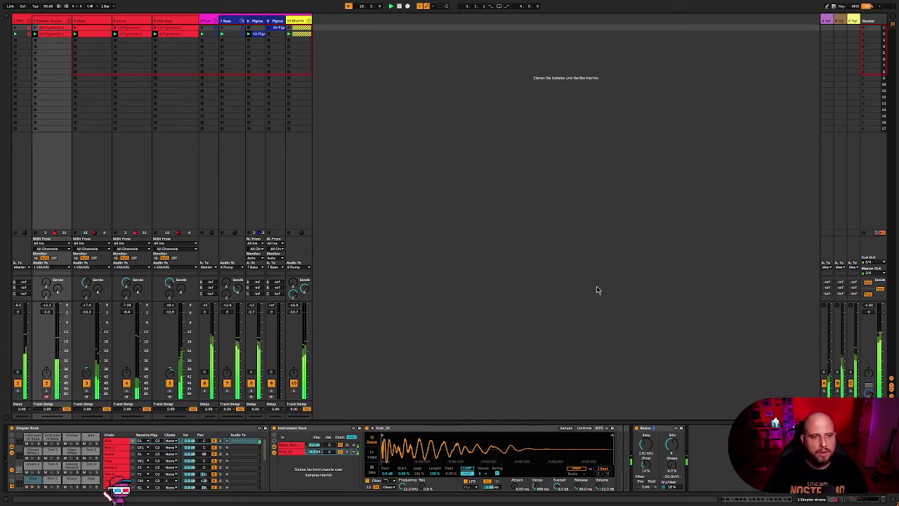
{"action": "left_click", "coordinate": [138, 24]}
{"action": "key", "text": "space"}
{"action": "left_click", "coordinate": [23, 430]}
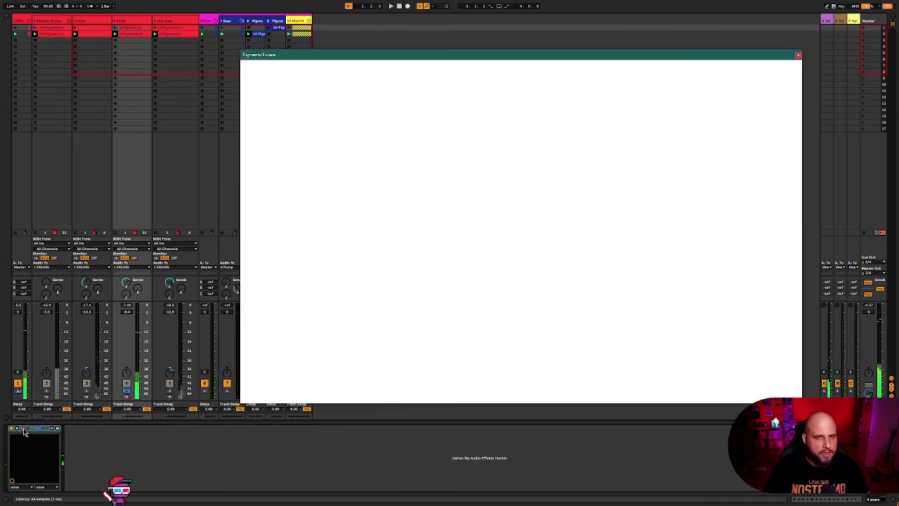
{"action": "left_click", "coordinate": [25, 429]}
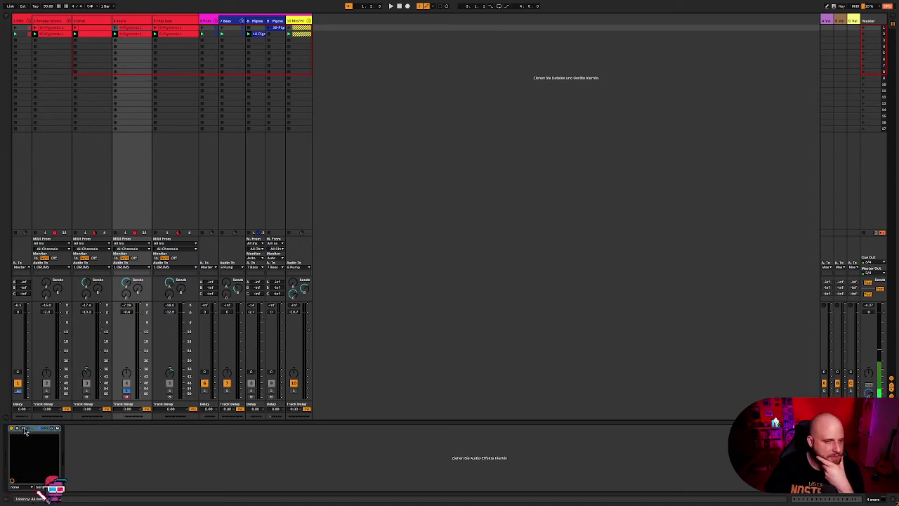
{"action": "left_click", "coordinate": [25, 429]}
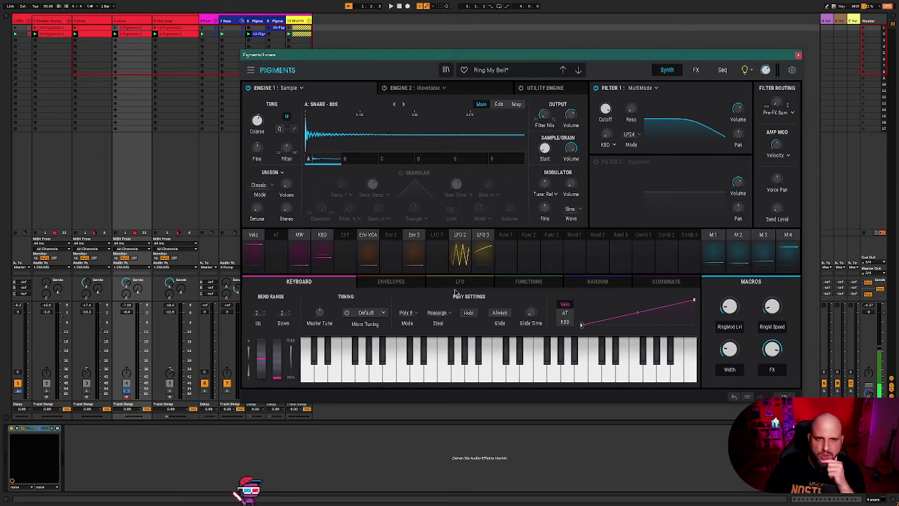
Step: Inspect the modulation of Engine 1's Fine tuning, adjust its Coarse tuning by ear, and close Pigments with the snare unsoloed
{"action": "left_click", "coordinate": [460, 254]}
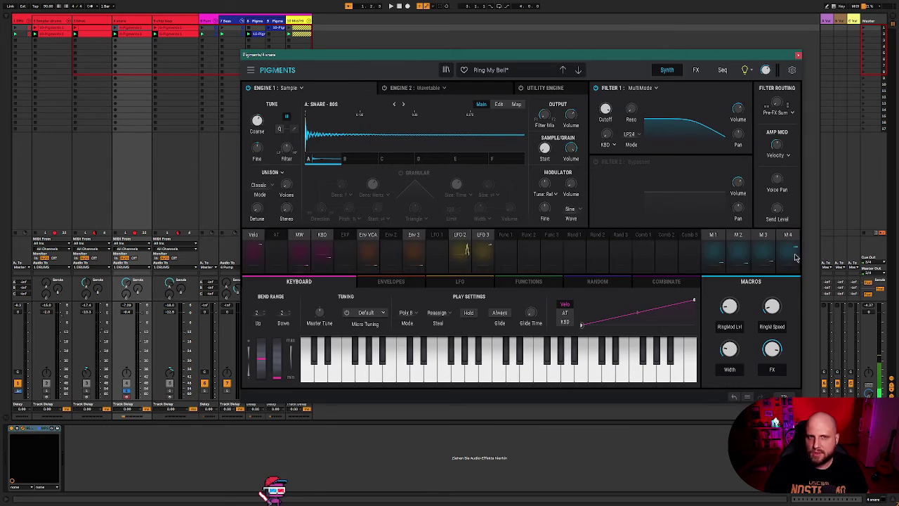
{"action": "left_click", "coordinate": [257, 146]}
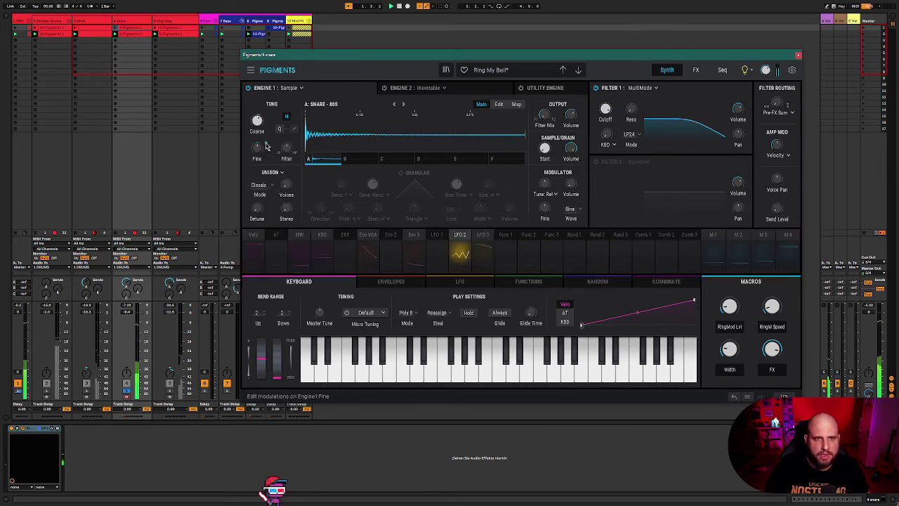
{"action": "left_click_drag", "start_coordinate": [462, 253], "coordinate": [481, 267]}
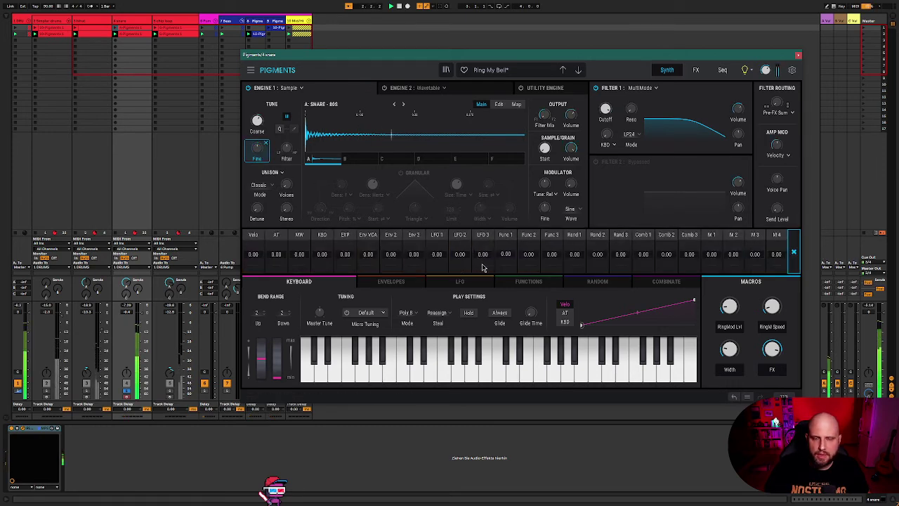
{"action": "mouse_move", "coordinate": [257, 120]}
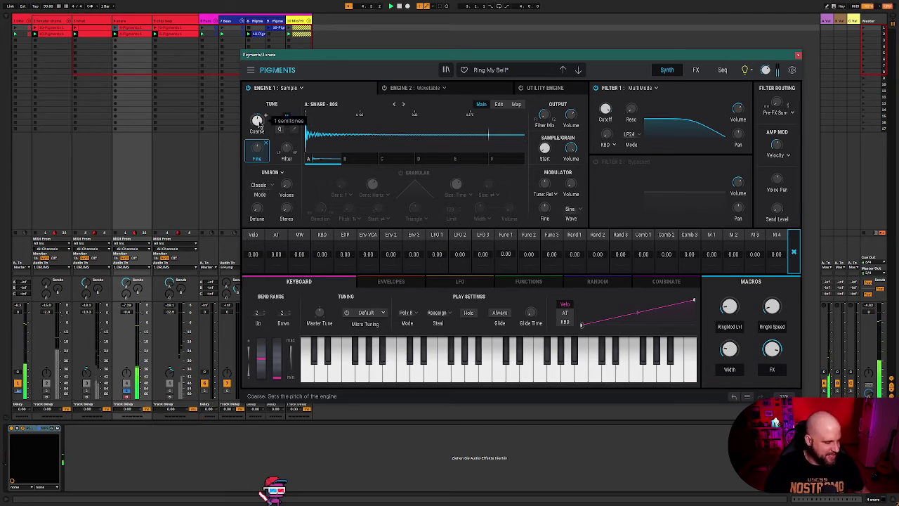
{"action": "scroll", "coordinate": [257, 120], "scroll_direction": "up", "scroll_amount": 7}
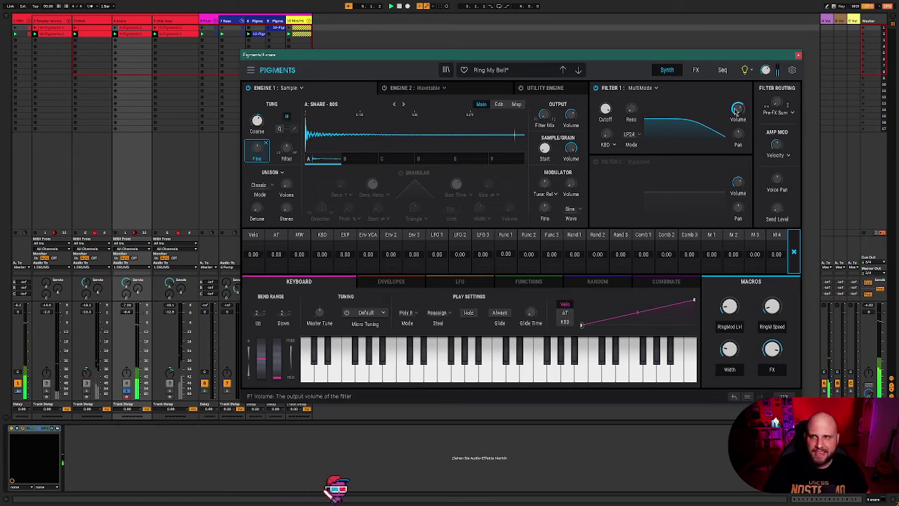
{"action": "left_click", "coordinate": [799, 56]}
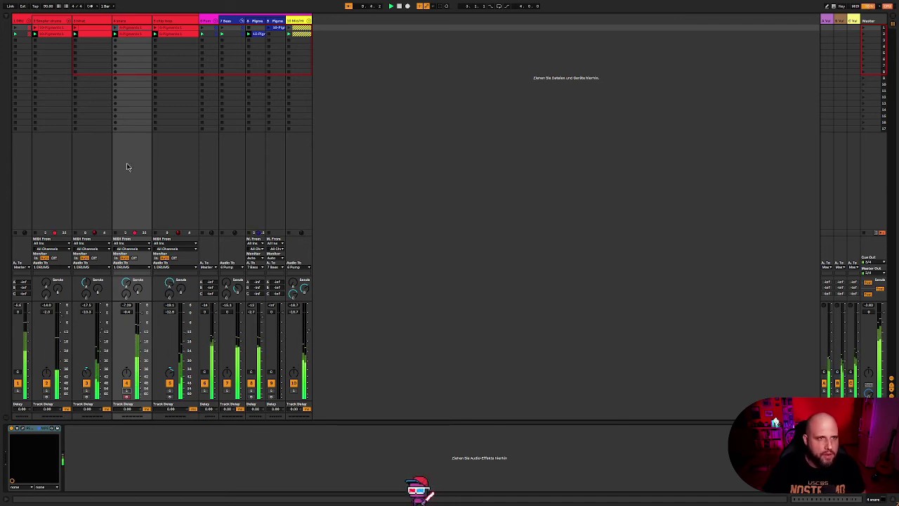
Step: Open the snare clip in slot 2, enlarge its velocity lane, and randomize the velocities of all notes by 11
{"action": "left_click", "coordinate": [133, 33]}
{"action": "double_click", "coordinate": [133, 34]}
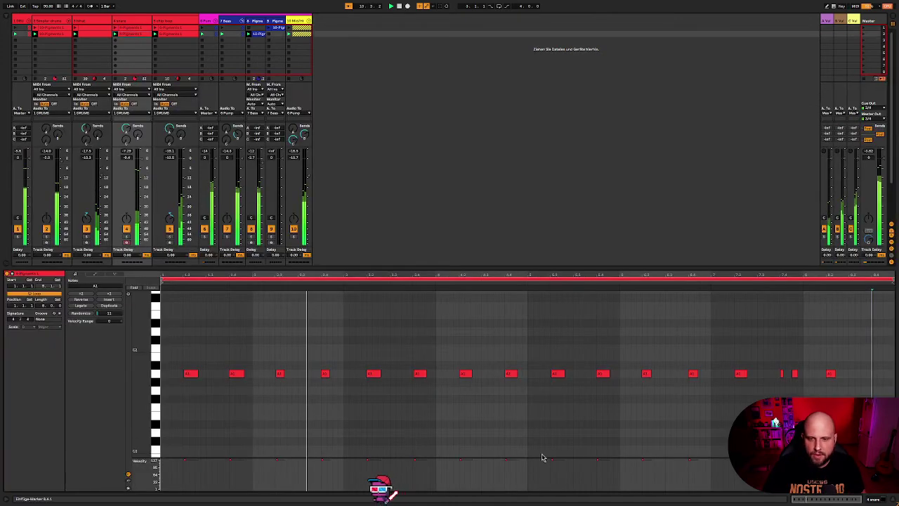
{"action": "left_click_drag", "start_coordinate": [542, 456], "coordinate": [550, 408]}
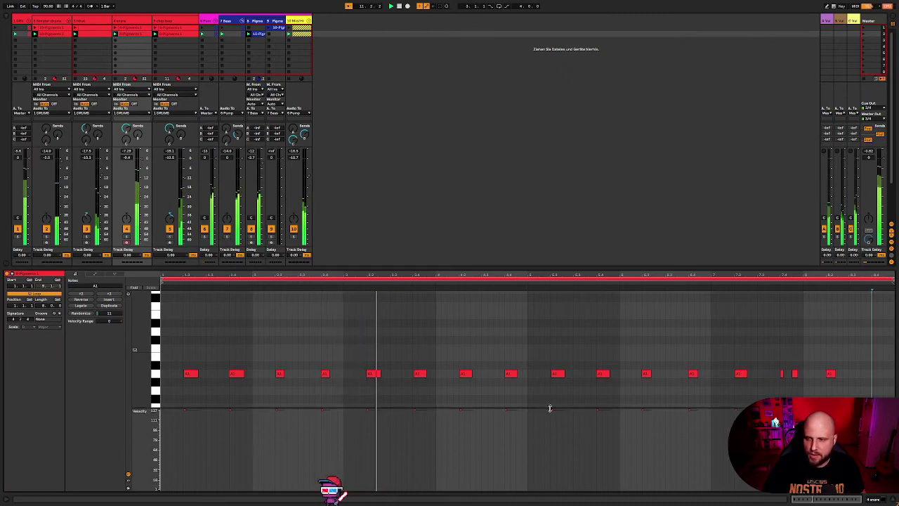
{"action": "left_click", "coordinate": [157, 375]}
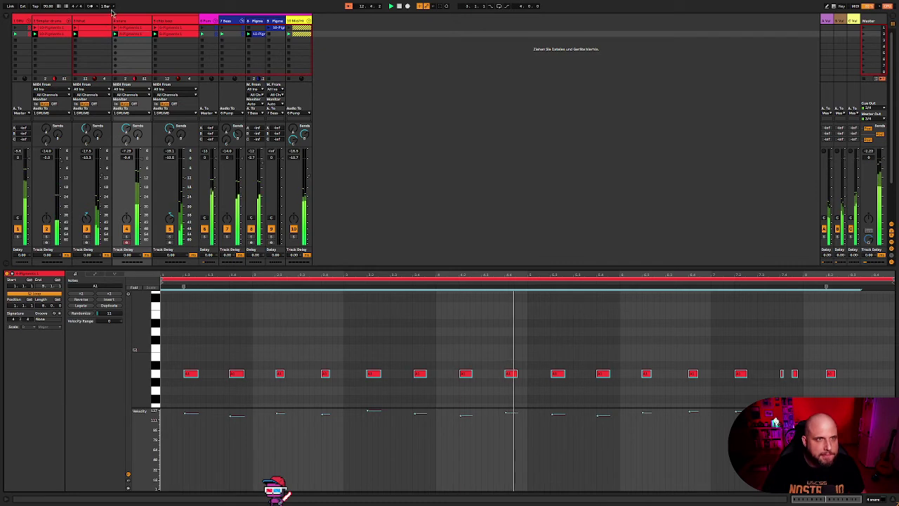
{"action": "key", "text": "Up"}
{"action": "left_click_drag", "start_coordinate": [853, 376], "coordinate": [168, 326]}
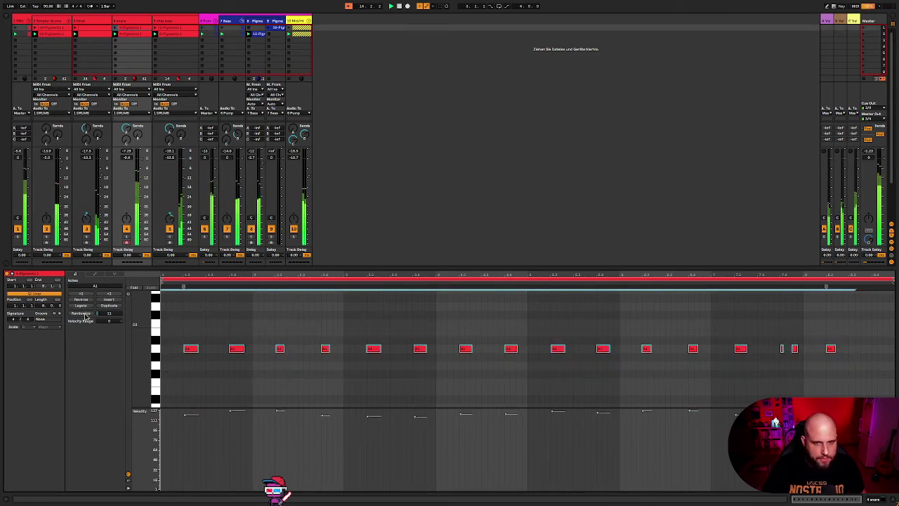
Step: Open the Simpler drums clip in slot 2 for note editing and fold the note view to the used kick row
{"action": "key", "text": "ctrl+alt+l"}
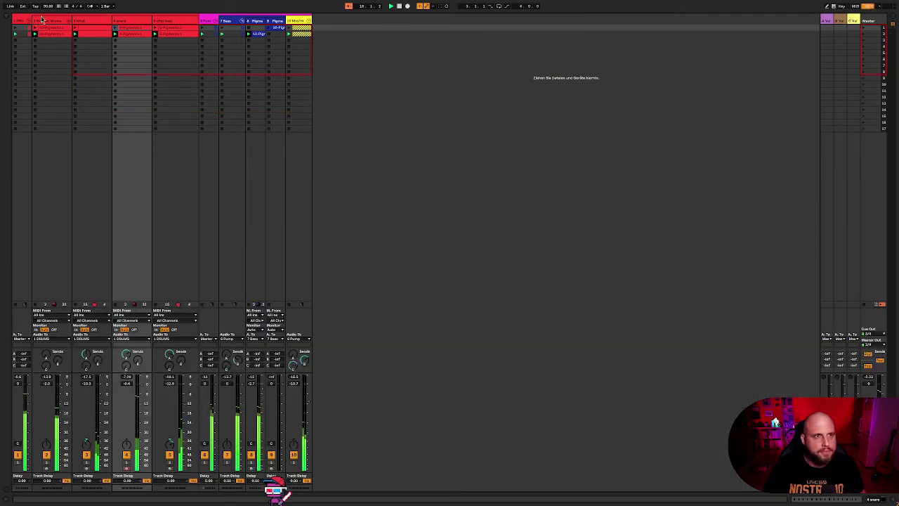
{"action": "key", "text": "ctrl+alt+l"}
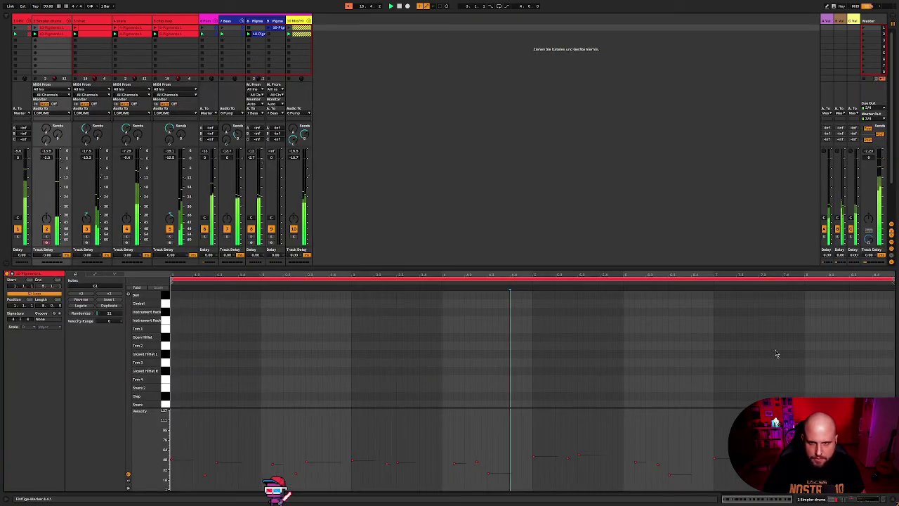
{"action": "left_click", "coordinate": [138, 288]}
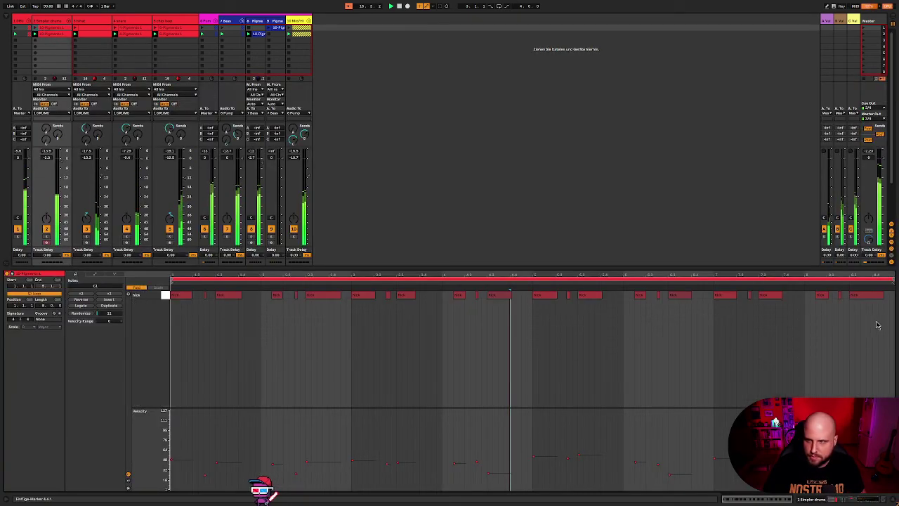
Step: Randomize the velocities of the kick notes in the Simpler drums clip by 11
{"action": "left_click", "coordinate": [84, 318]}
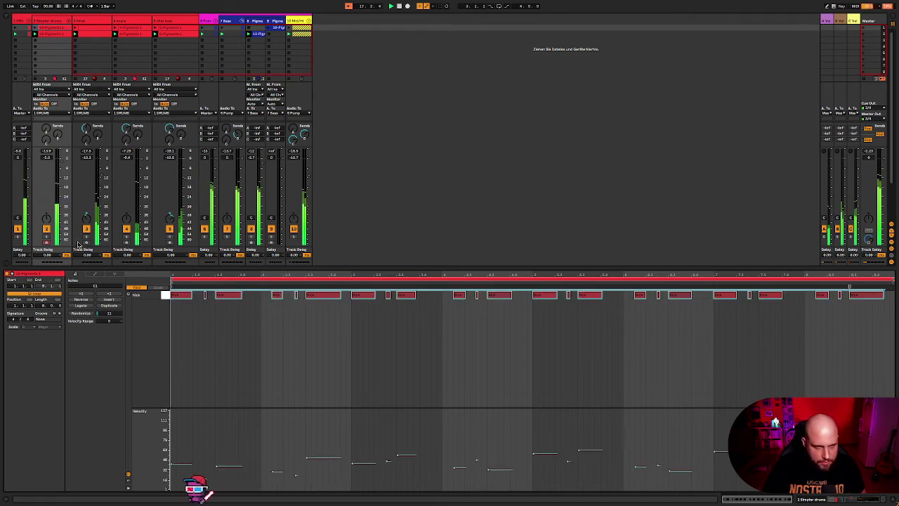
{"action": "left_click", "coordinate": [51, 29]}
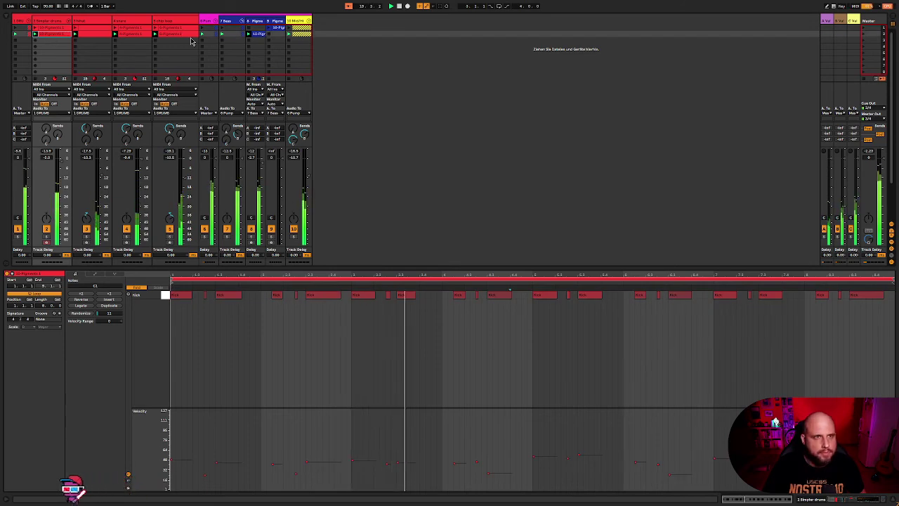
Step: Review the note velocities of the slot 2 clips for chip loop, snare and hihat, and hide the clip view
{"action": "left_click", "coordinate": [169, 36]}
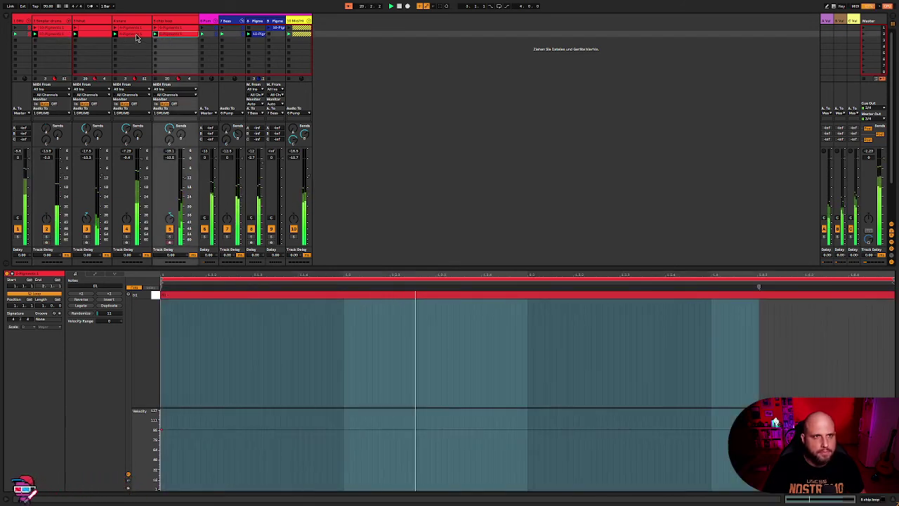
{"action": "left_click", "coordinate": [136, 35]}
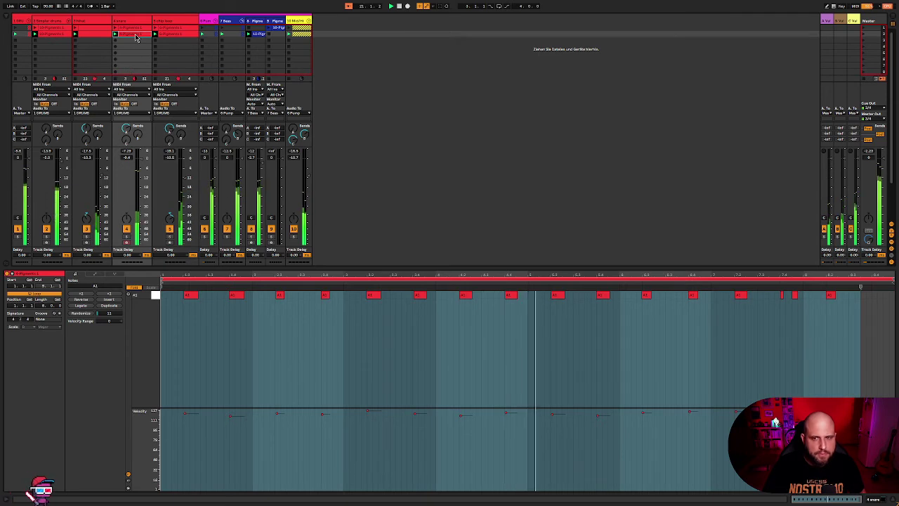
{"action": "left_click", "coordinate": [84, 33]}
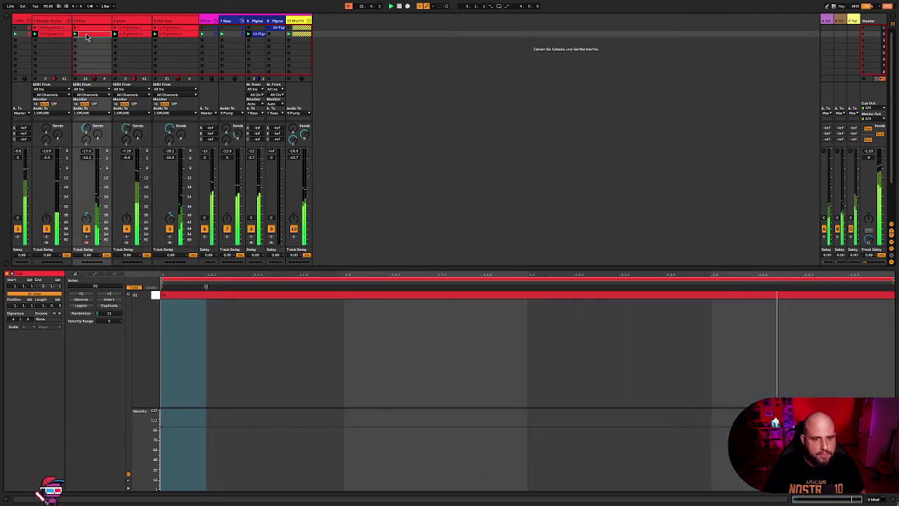
{"action": "key", "text": "ctrl+alt+l"}
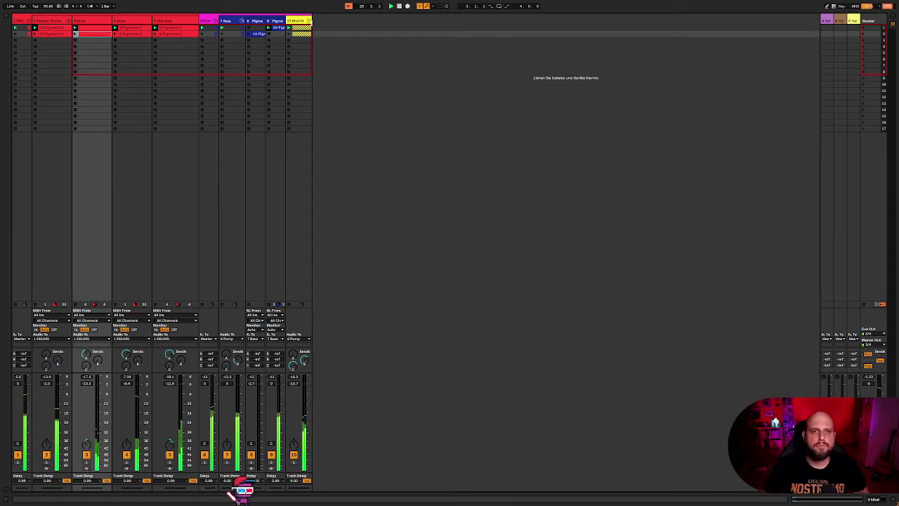
Step: Unfold the yellow Mid/Hi group and cut its low frequencies with the first band of its EQ Eight
{"action": "left_click", "coordinate": [302, 21]}
{"action": "left_click", "coordinate": [309, 21]}
{"action": "double_click", "coordinate": [305, 21]}
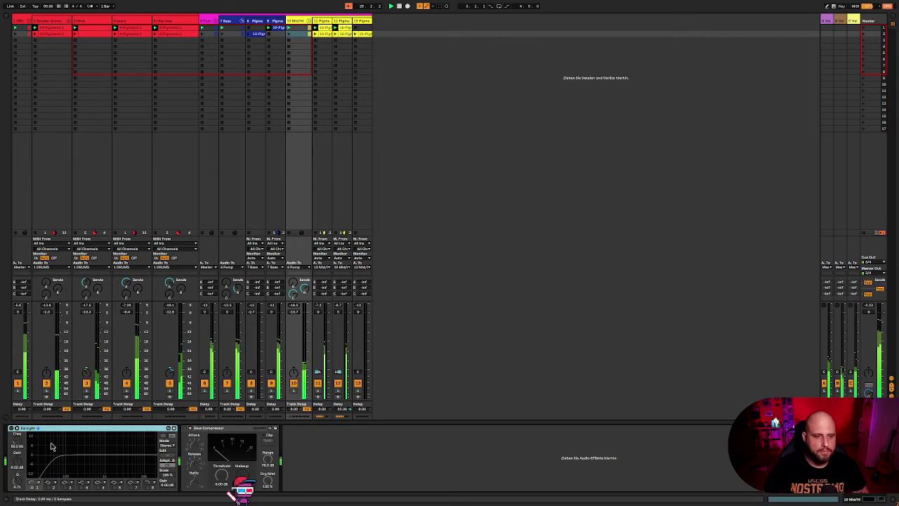
{"action": "left_click_drag", "start_coordinate": [62, 455], "coordinate": [74, 460]}
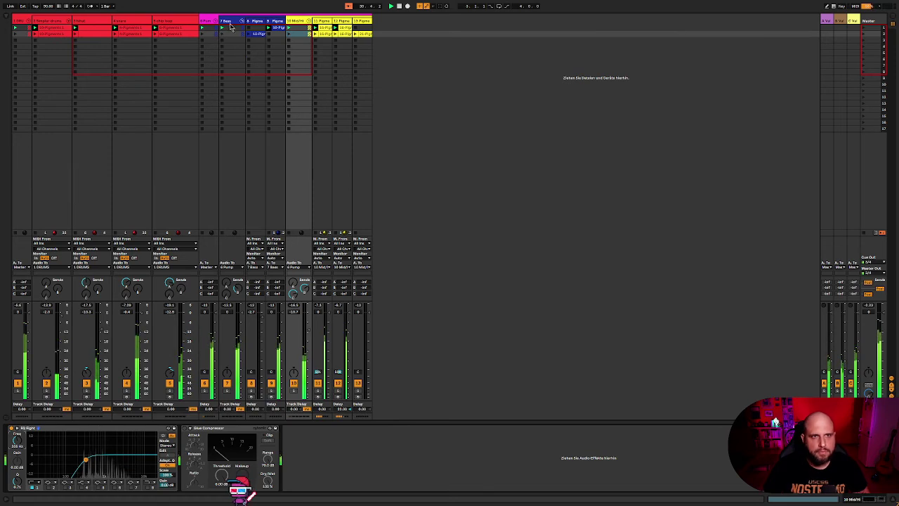
Step: Lower the high-cut frequency of the Bass group's EQ Eight to about 766 Hz
{"action": "left_click", "coordinate": [232, 28]}
{"action": "left_click", "coordinate": [14, 428]}
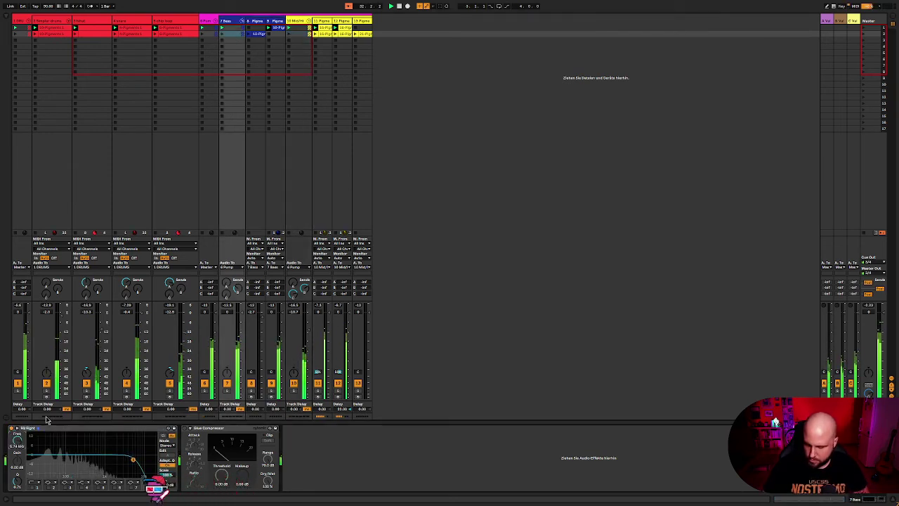
{"action": "left_click_drag", "start_coordinate": [29, 465], "coordinate": [30, 487]}
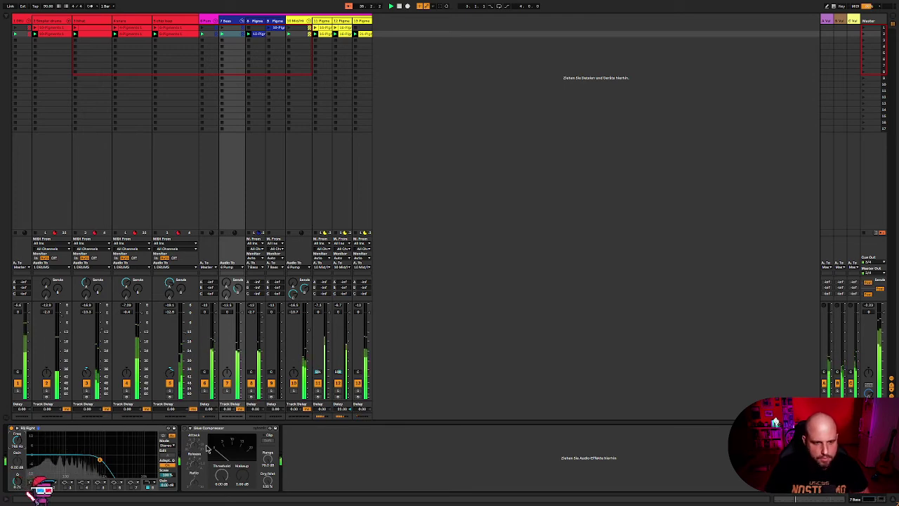
Step: Add a high cut at about 11.9 kHz in the Mid/Hi group's EQ Eight and raise the group's volume to about -7.9 dB
{"action": "key", "text": "super+alt+l"}
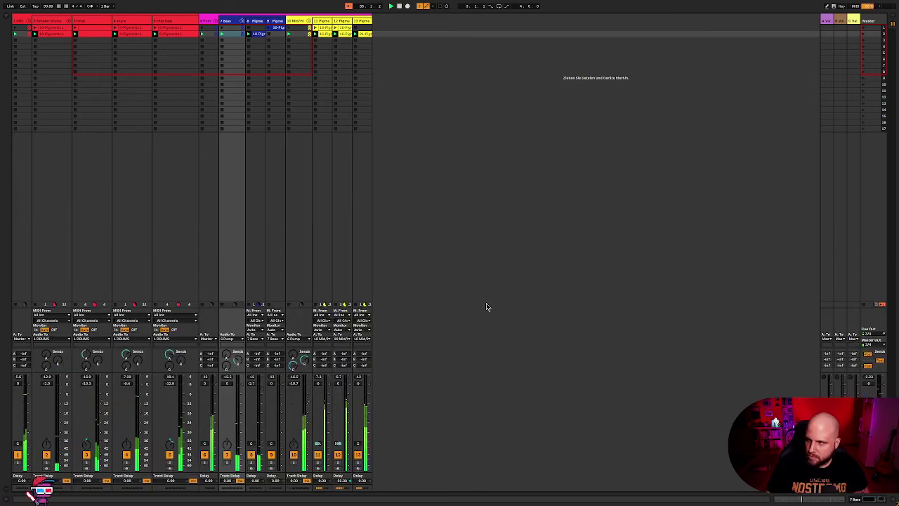
{"action": "key", "text": "Right"}
{"action": "key", "text": "Right"}
{"action": "key", "text": "Right"}
{"action": "key", "text": "super+alt+l"}
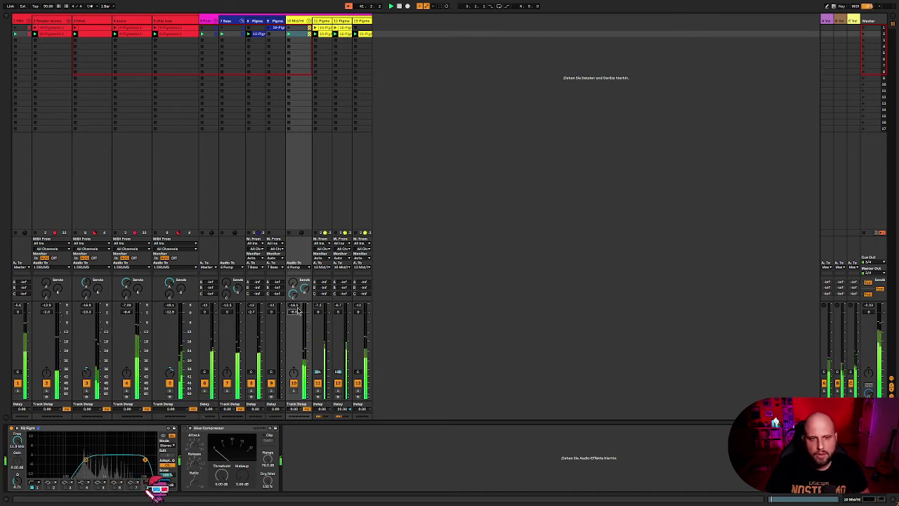
{"action": "left_click_drag", "start_coordinate": [296, 314], "coordinate": [296, 330]}
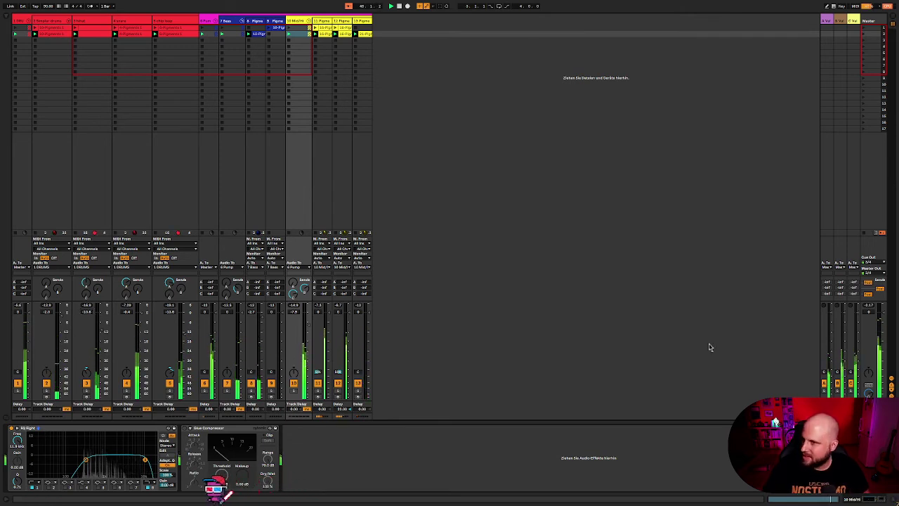
{"action": "key", "text": "ctrl+alt+l"}
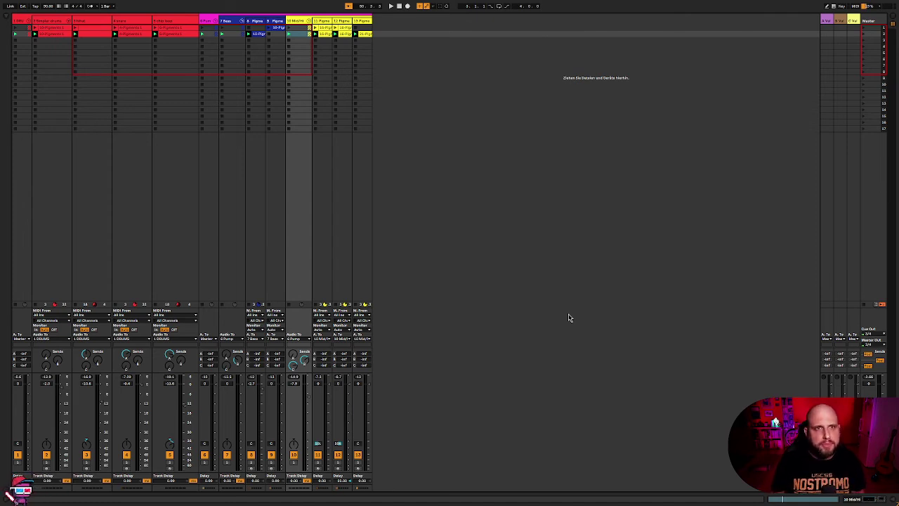
Step: Audition the loop from the start and insert a new MIDI track after Pigments track 12
{"action": "key", "text": "space"}
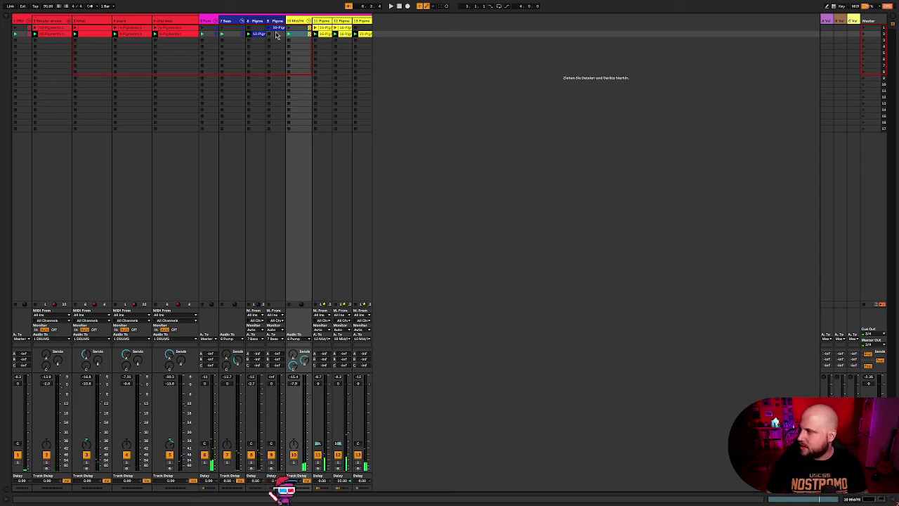
{"action": "left_click", "coordinate": [343, 22]}
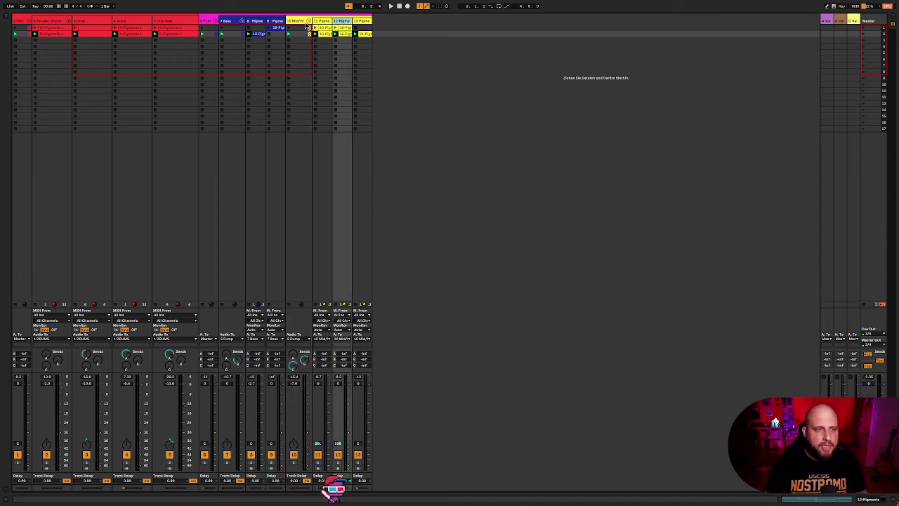
{"action": "key", "text": "ctrl+shift+t"}
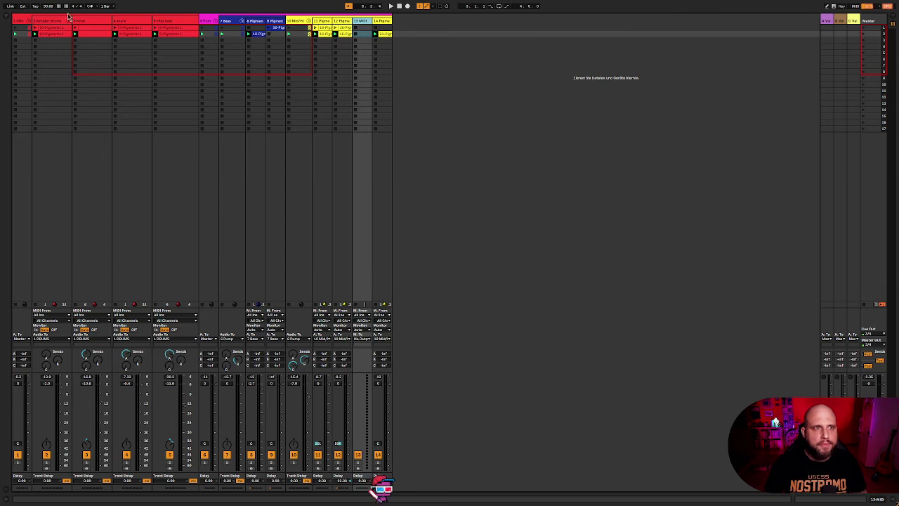
Step: Show the browser and load Arturia's Pigments VST3 plug-in onto the new MIDI track 13
{"action": "left_click", "coordinate": [3, 19]}
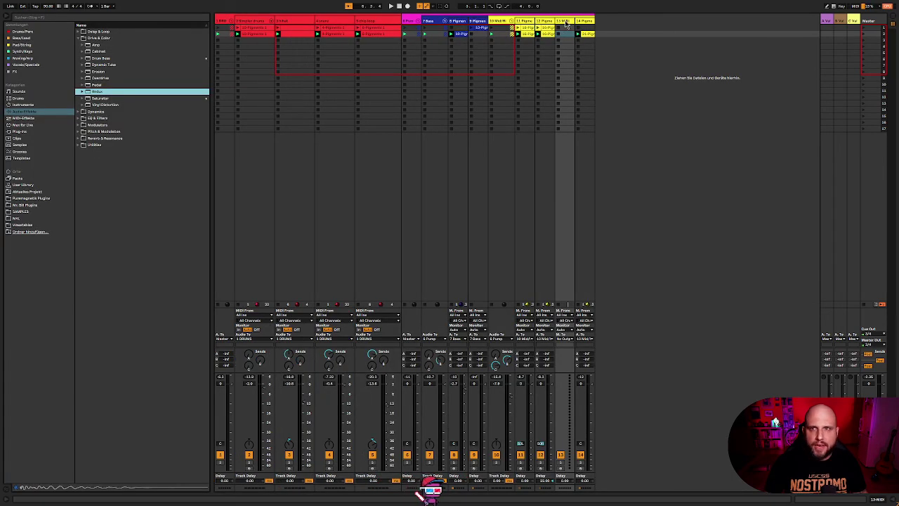
{"action": "left_click", "coordinate": [122, 92]}
{"action": "left_click", "coordinate": [78, 39]}
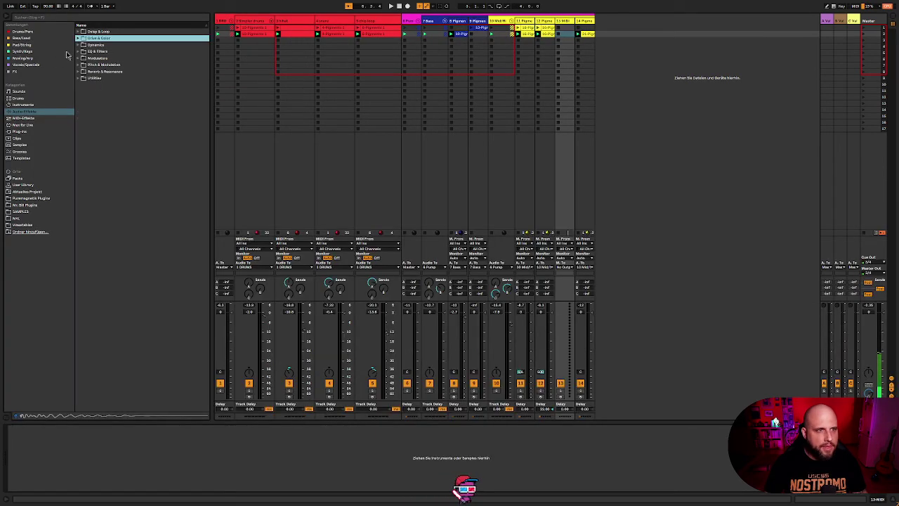
{"action": "left_click", "coordinate": [26, 106]}
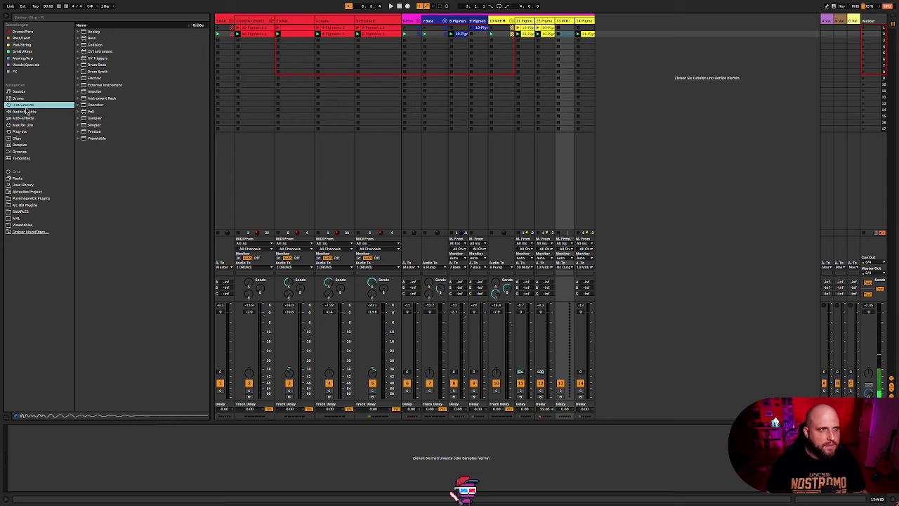
{"action": "left_click", "coordinate": [25, 118]}
{"action": "left_click", "coordinate": [20, 131]}
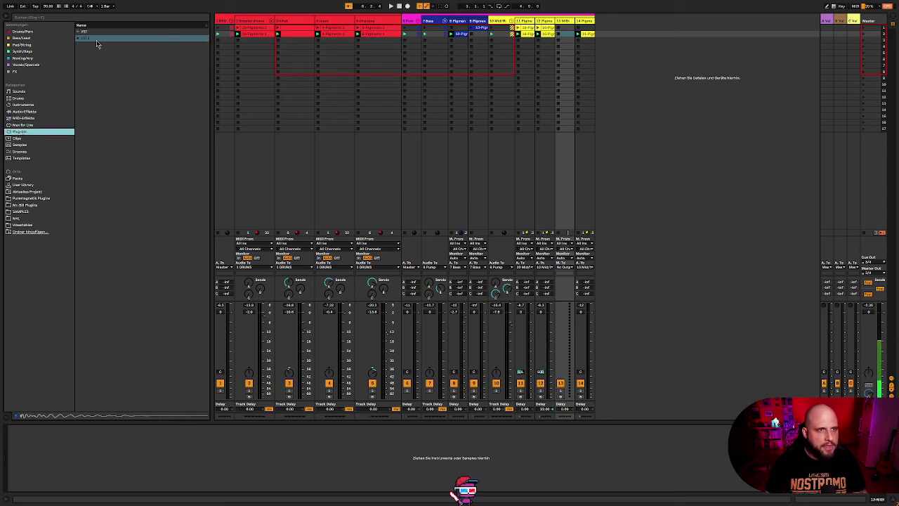
{"action": "left_click", "coordinate": [78, 39]}
{"action": "left_click", "coordinate": [98, 52]}
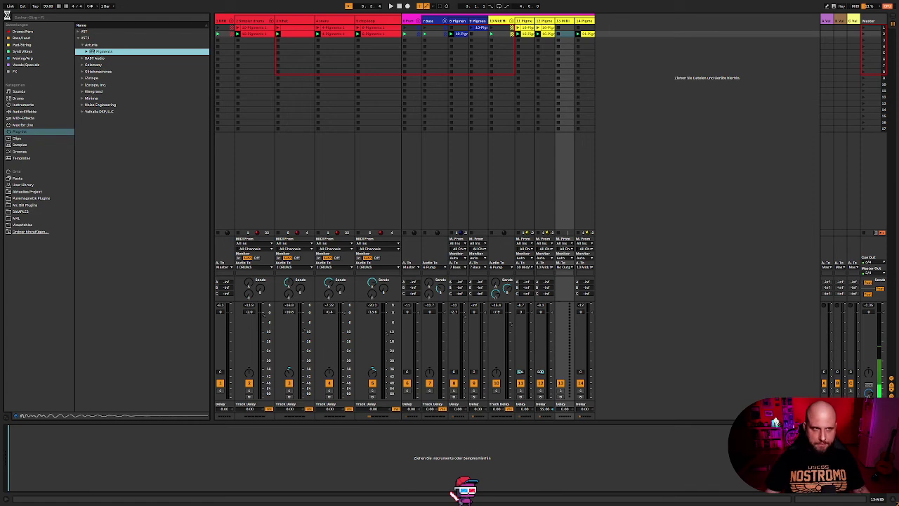
{"action": "key", "text": "Return"}
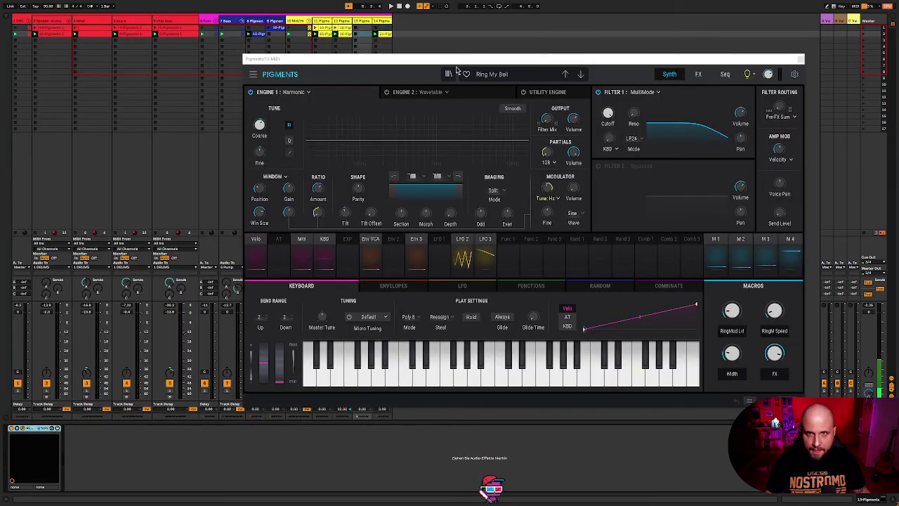
Step: Load the Granular Pad preset from the Template type in Pigments and return to the synth view
{"action": "left_click", "coordinate": [448, 74]}
{"action": "left_click", "coordinate": [486, 75]}
{"action": "left_click", "coordinate": [486, 75]}
{"action": "left_click", "coordinate": [486, 75]}
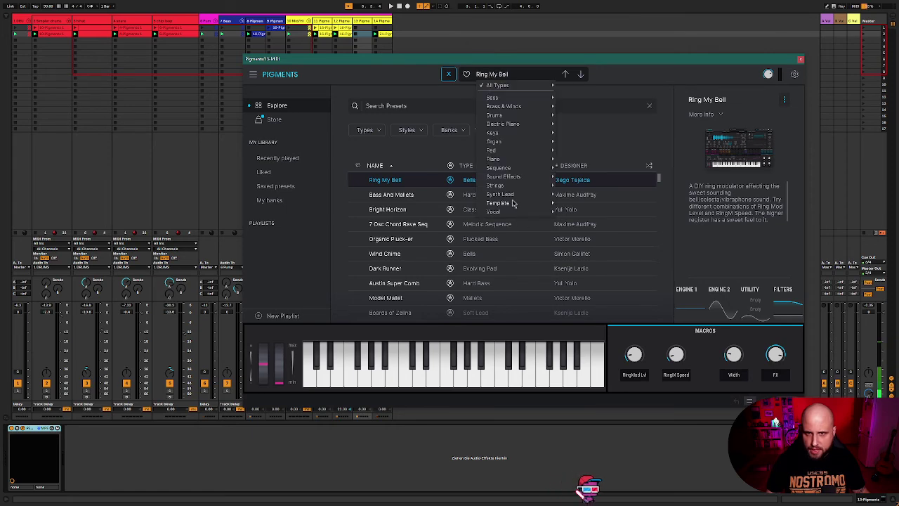
{"action": "mouse_move", "coordinate": [513, 203]}
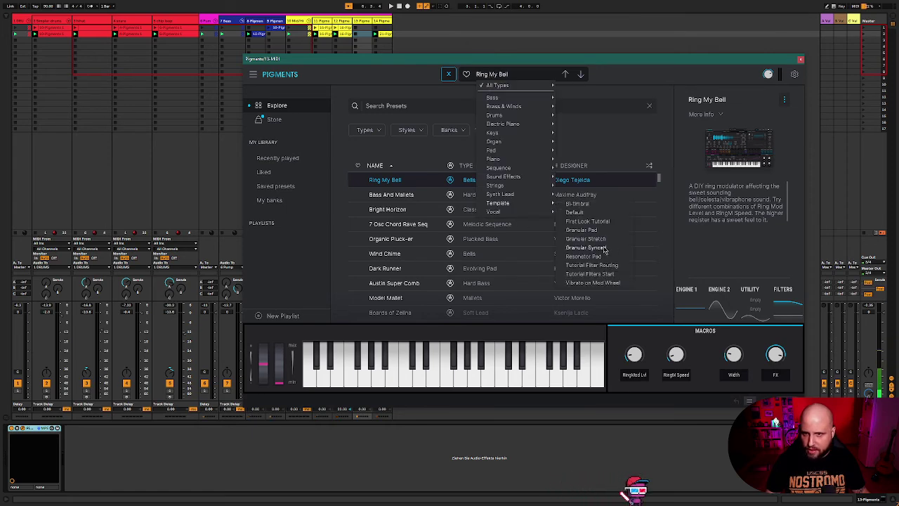
{"action": "left_click", "coordinate": [585, 230]}
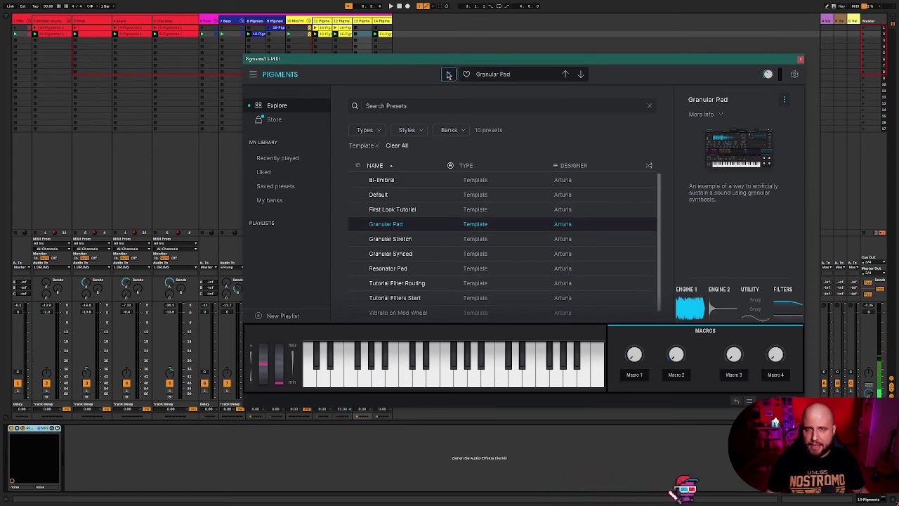
{"action": "left_click", "coordinate": [448, 74]}
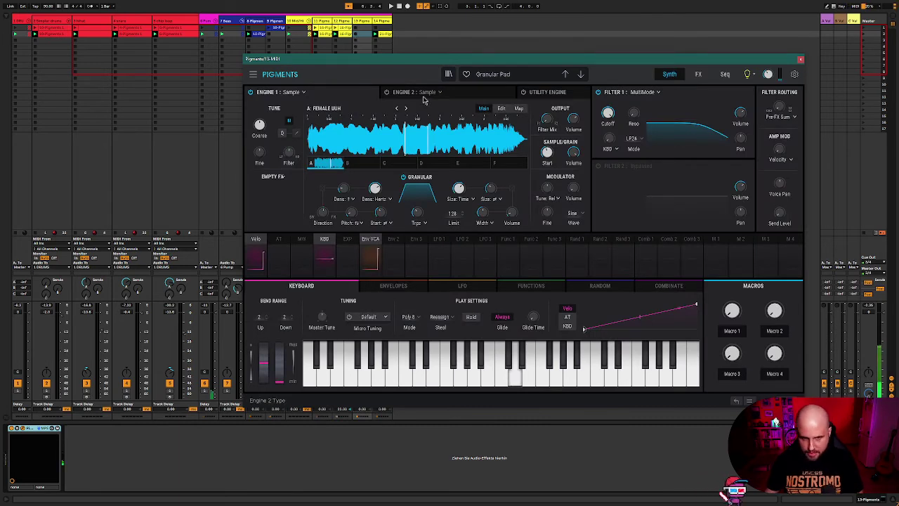
Step: Audition Kids Laughter as Engine 1's sample A and replace it with Menacing Gibberish
{"action": "left_click", "coordinate": [339, 110]}
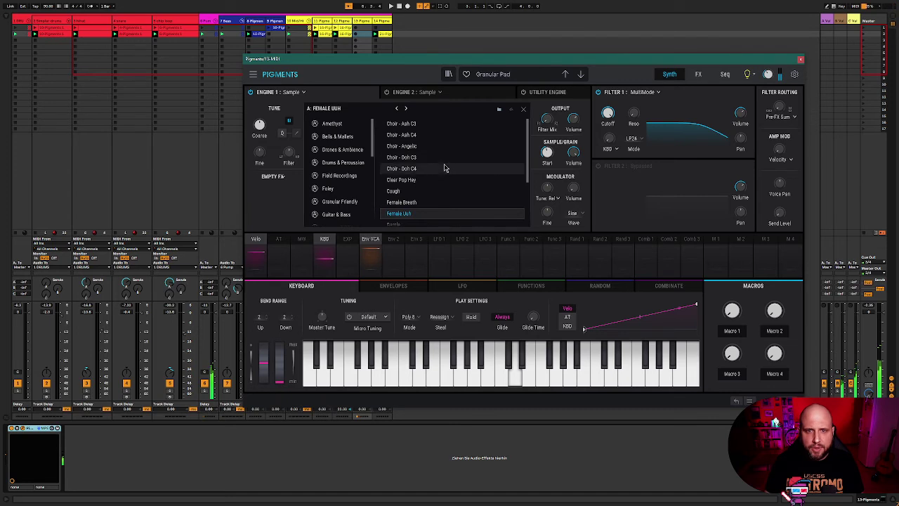
{"action": "scroll", "coordinate": [416, 190], "scroll_direction": "down", "scroll_amount": 2}
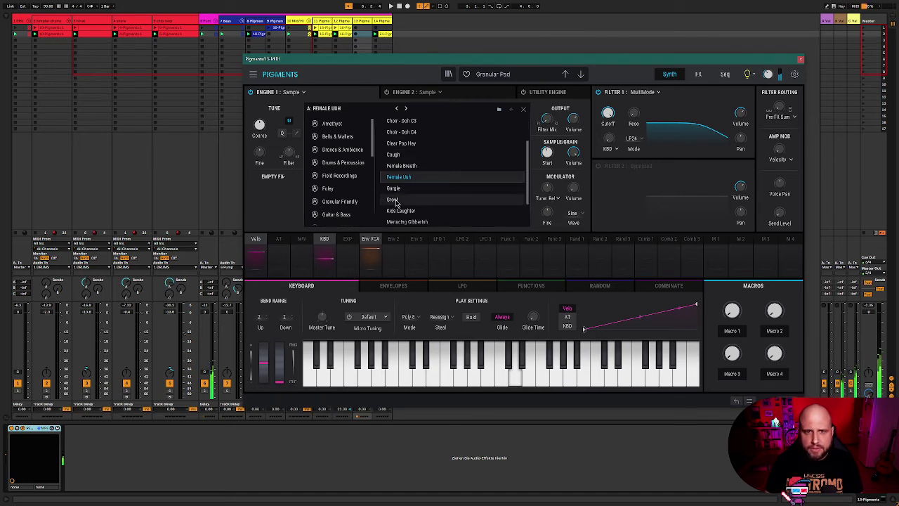
{"action": "left_click", "coordinate": [412, 212]}
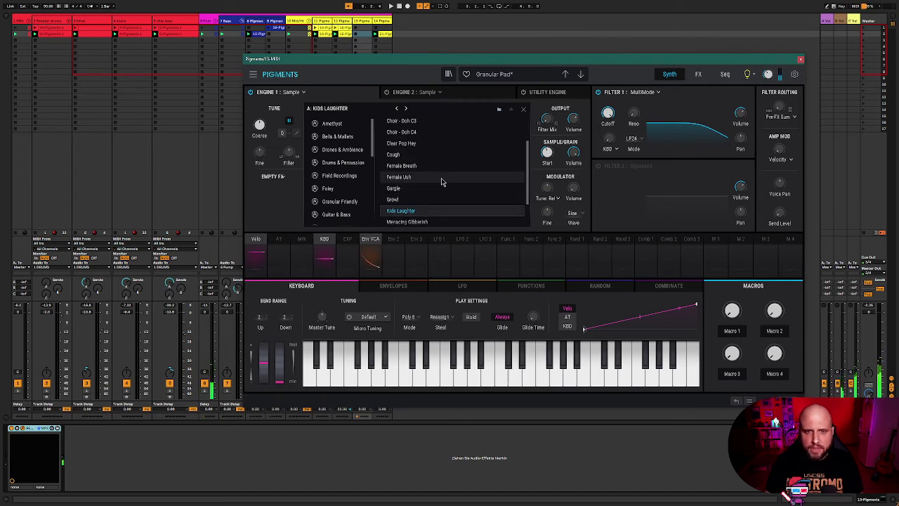
{"action": "left_click", "coordinate": [430, 223]}
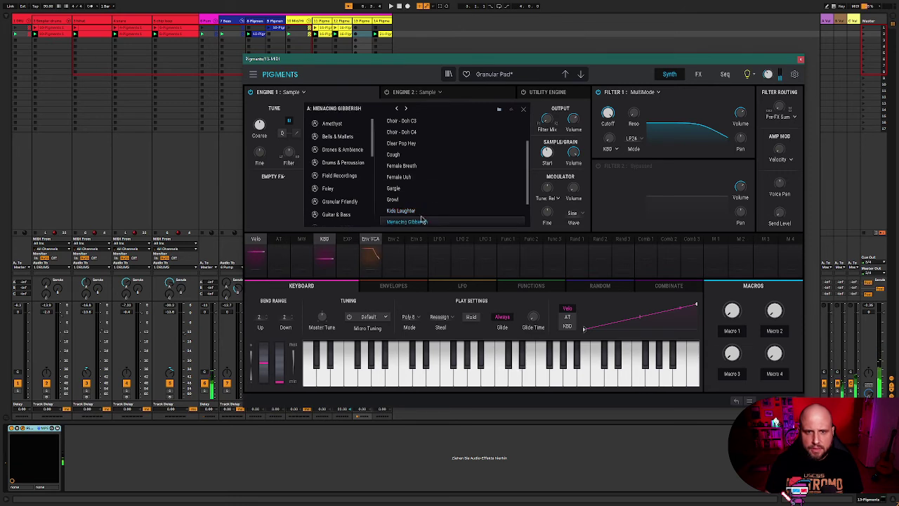
{"action": "scroll", "coordinate": [439, 188], "scroll_direction": "down", "scroll_amount": 1}
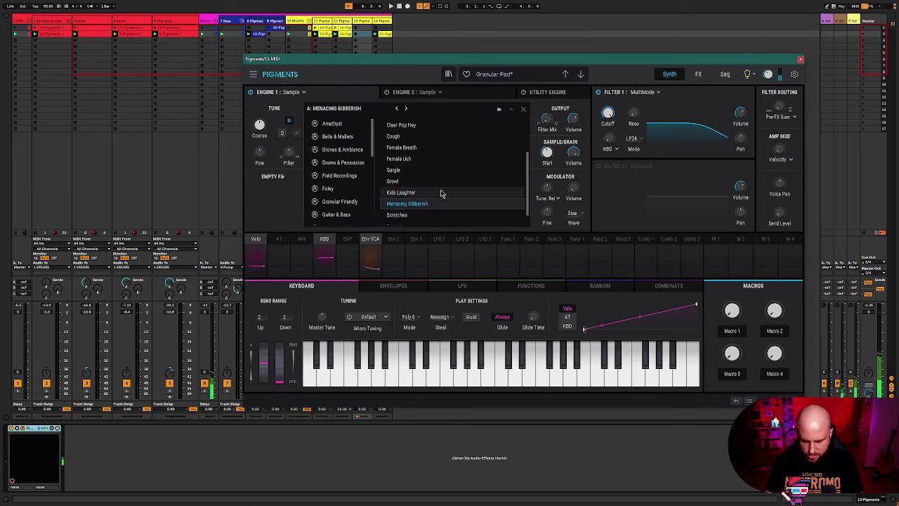
Step: Look over Pigments' effects page and its preset browser while playing the loop from the start
{"action": "left_click", "coordinate": [699, 75]}
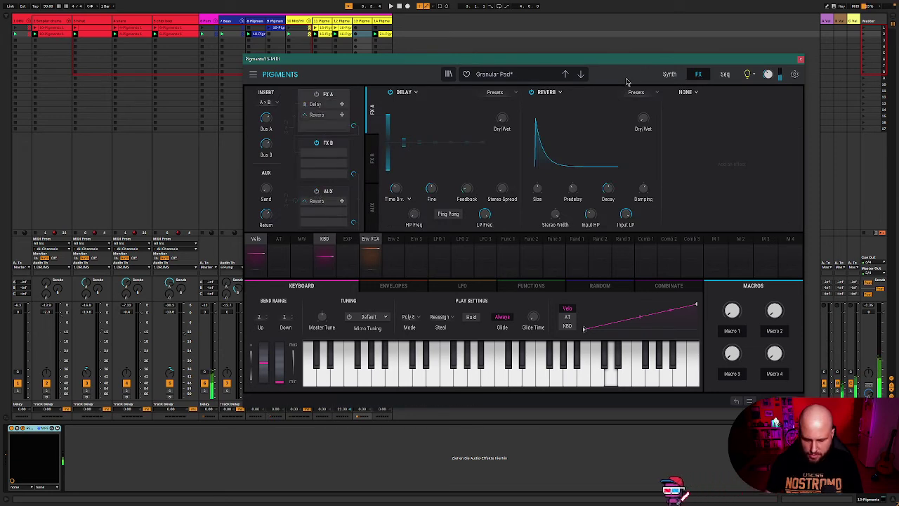
{"action": "key", "text": "space"}
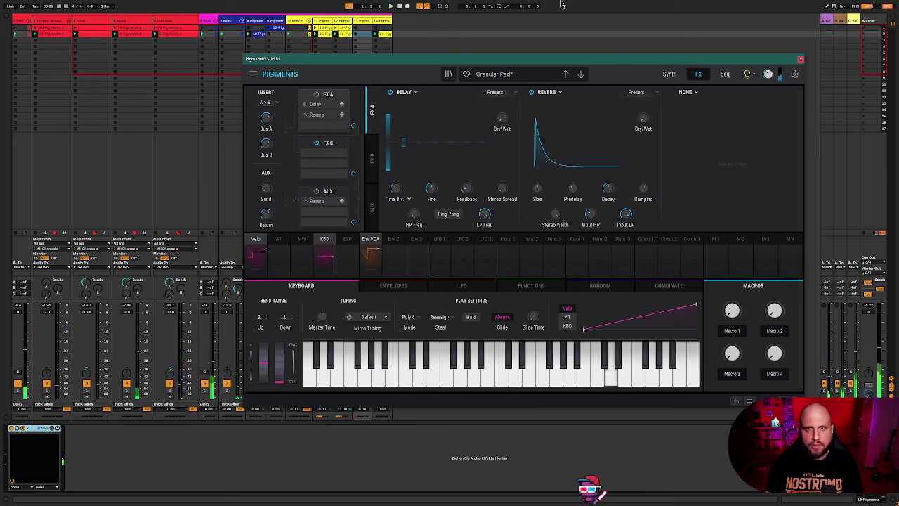
{"action": "left_click", "coordinate": [448, 75]}
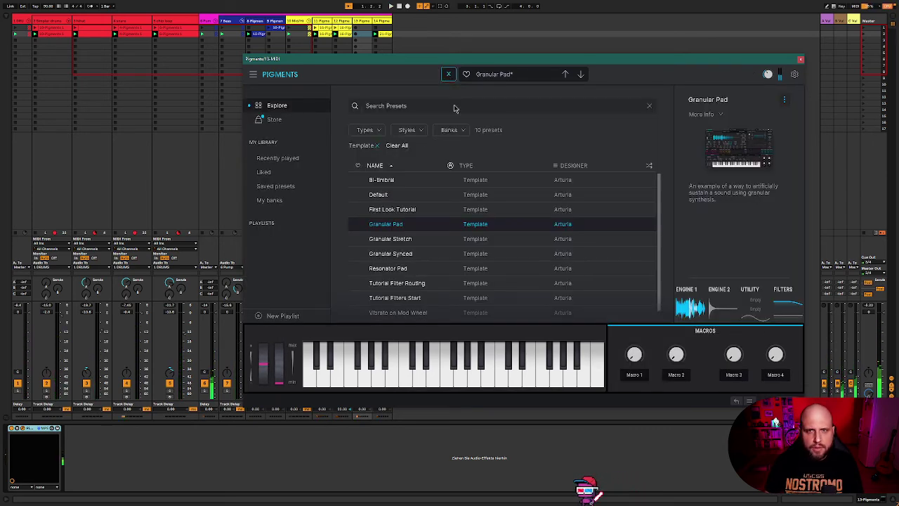
{"action": "left_click", "coordinate": [512, 76]}
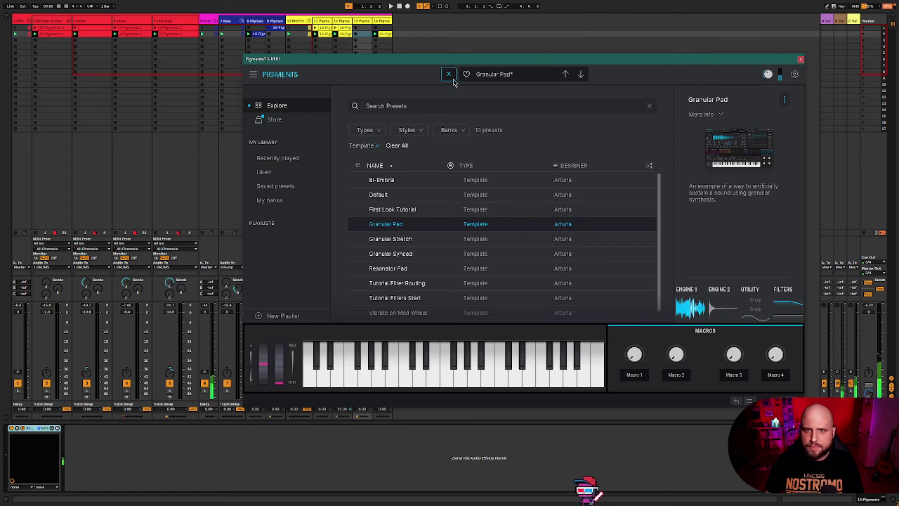
{"action": "left_click", "coordinate": [449, 75]}
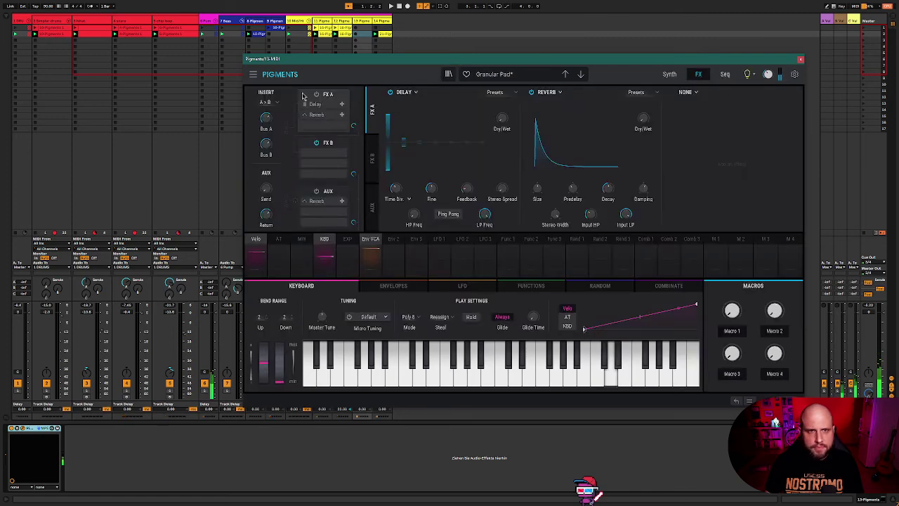
Step: Return to Pigments' synth view and audition Clear Pop Hey and Scratches as Engine 1's sample A
{"action": "left_click", "coordinate": [670, 74]}
{"action": "left_click", "coordinate": [412, 127]}
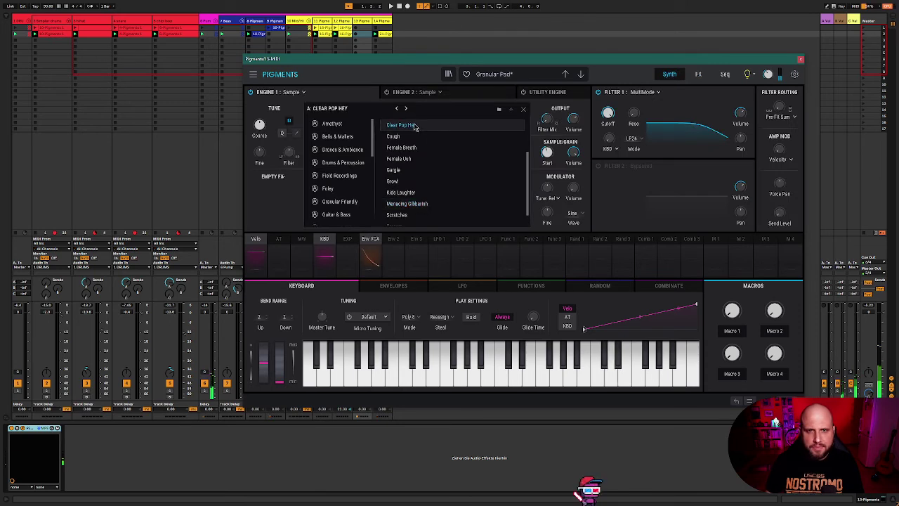
{"action": "scroll", "coordinate": [423, 182], "scroll_direction": "down", "scroll_amount": 1}
{"action": "left_click", "coordinate": [395, 210]}
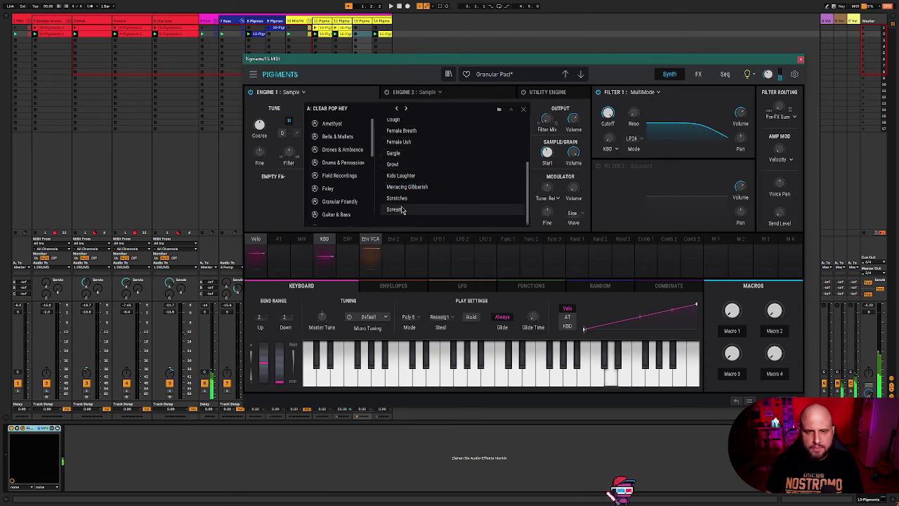
{"action": "left_click", "coordinate": [400, 199]}
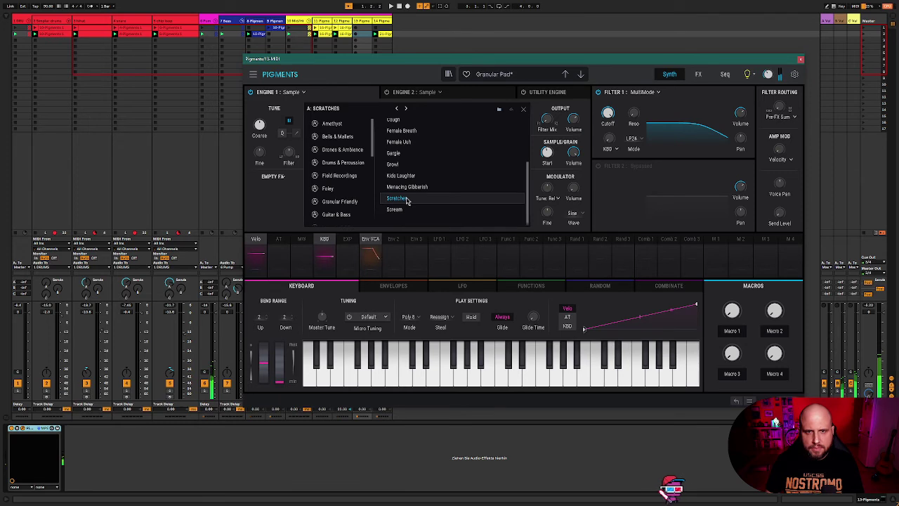
Step: Audition the choir samples for Engine 1, load Choir - Ooh C4 as sample A and return to the granular controls
{"action": "scroll", "coordinate": [421, 184], "scroll_direction": "up", "scroll_amount": 3}
{"action": "left_click", "coordinate": [411, 125]}
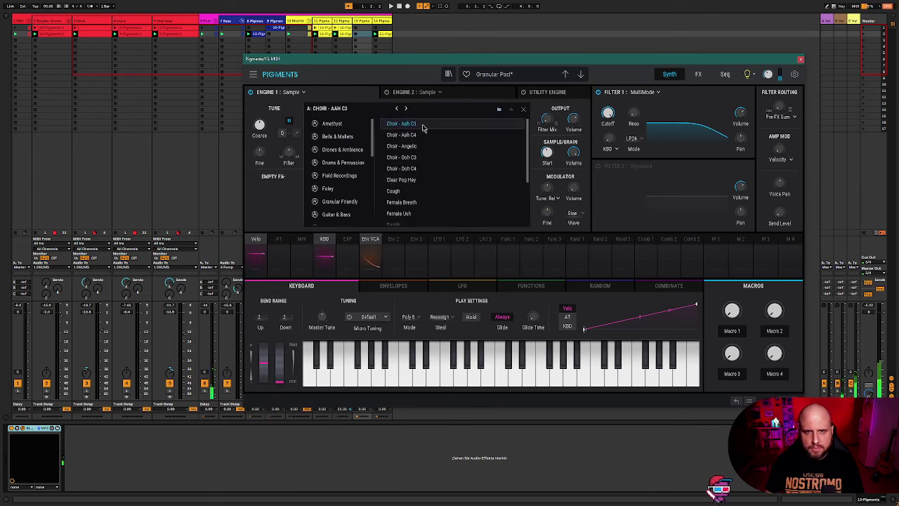
{"action": "left_click", "coordinate": [409, 158]}
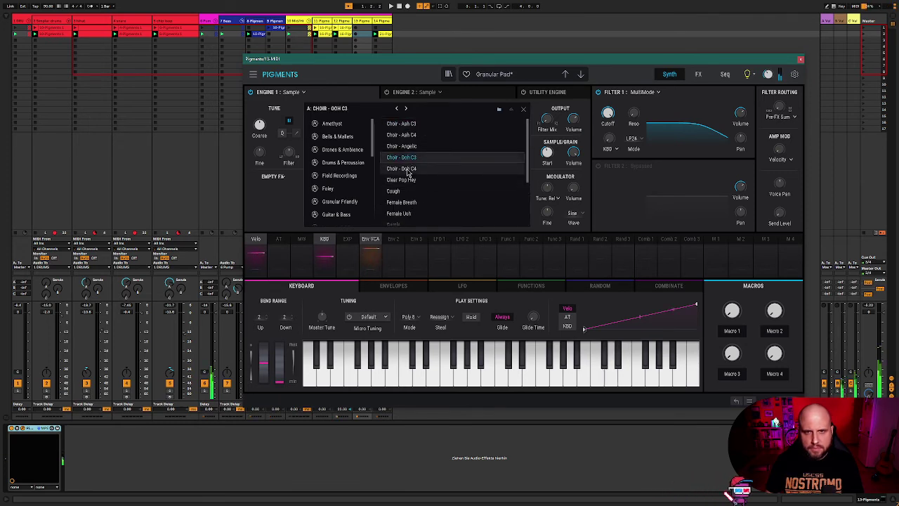
{"action": "left_click", "coordinate": [408, 169]}
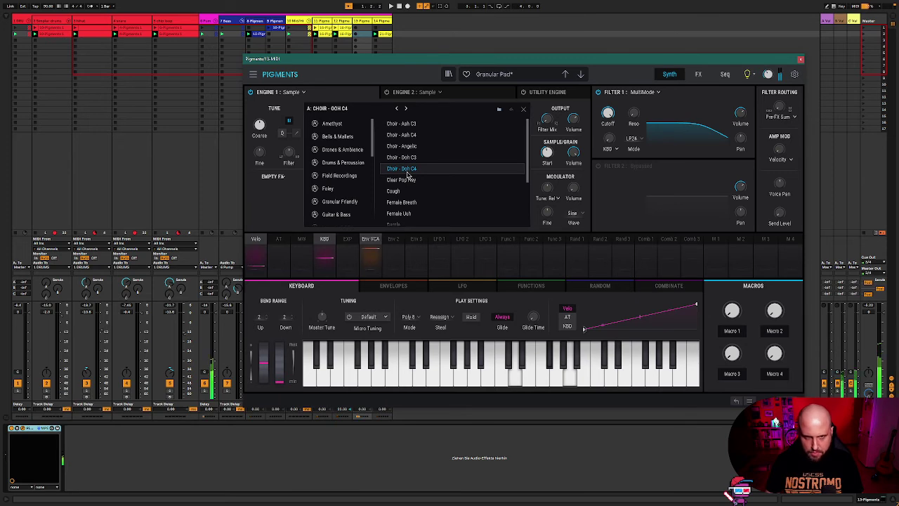
{"action": "left_click", "coordinate": [523, 111]}
{"action": "mouse_move", "coordinate": [474, 184]}
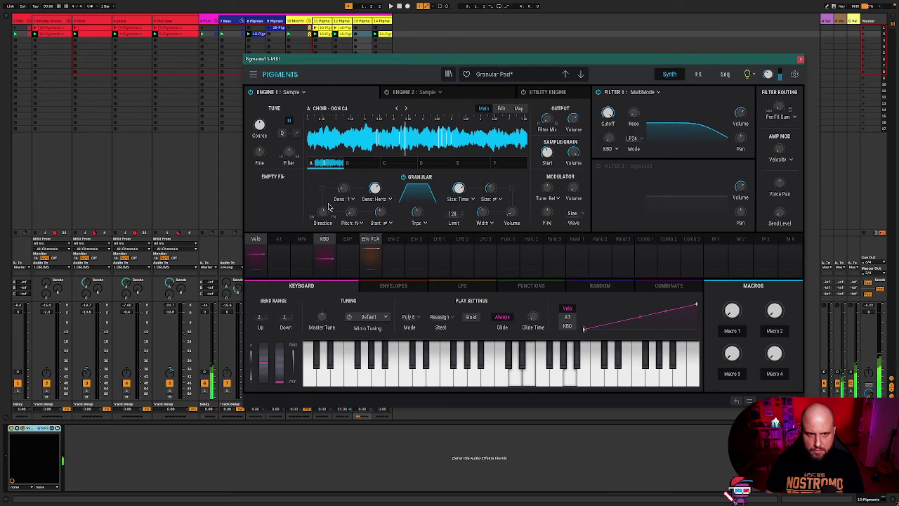
{"action": "mouse_move", "coordinate": [334, 207]}
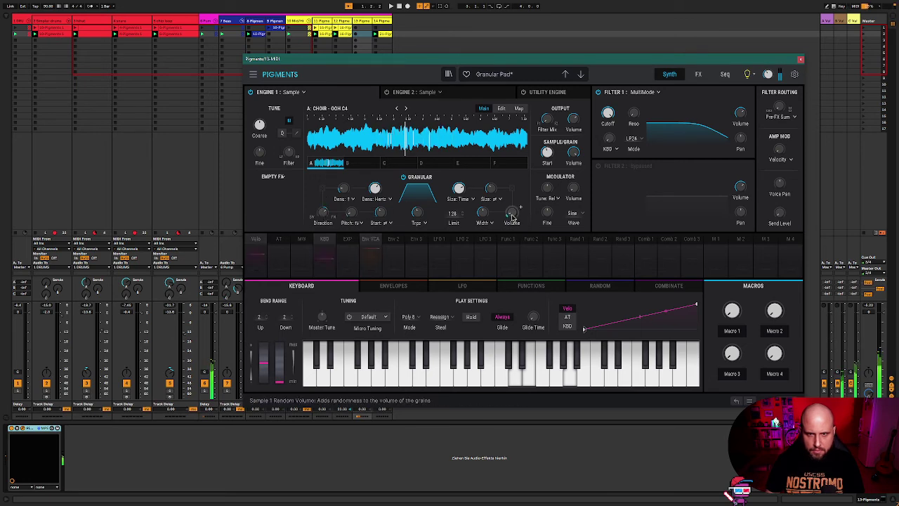
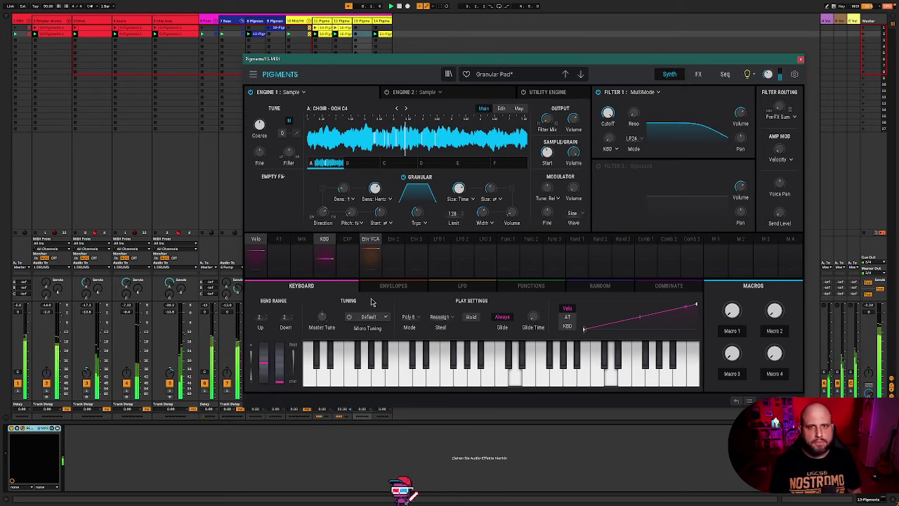
Step: Create a one-bar clip on track 13 with D3 and D4 notes, stretched to the full bar with Legato
{"action": "left_click", "coordinate": [801, 59]}
{"action": "left_click", "coordinate": [361, 37]}
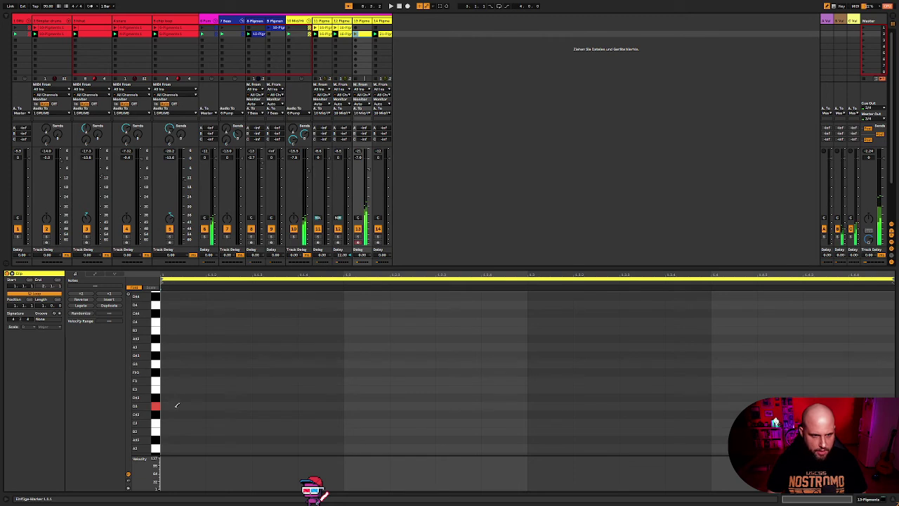
{"action": "left_click", "coordinate": [177, 405]}
{"action": "left_click", "coordinate": [172, 304]}
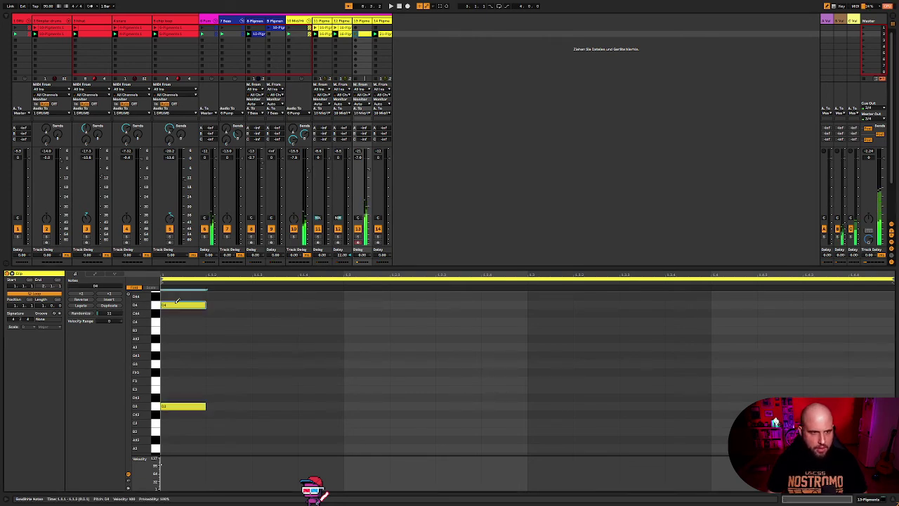
{"action": "left_click_drag", "start_coordinate": [247, 426], "coordinate": [160, 300]}
{"action": "left_click", "coordinate": [81, 306]}
Step: Play the loop, lower the volume of Pigments track 13 and hide the clip view
{"action": "key", "text": "space"}
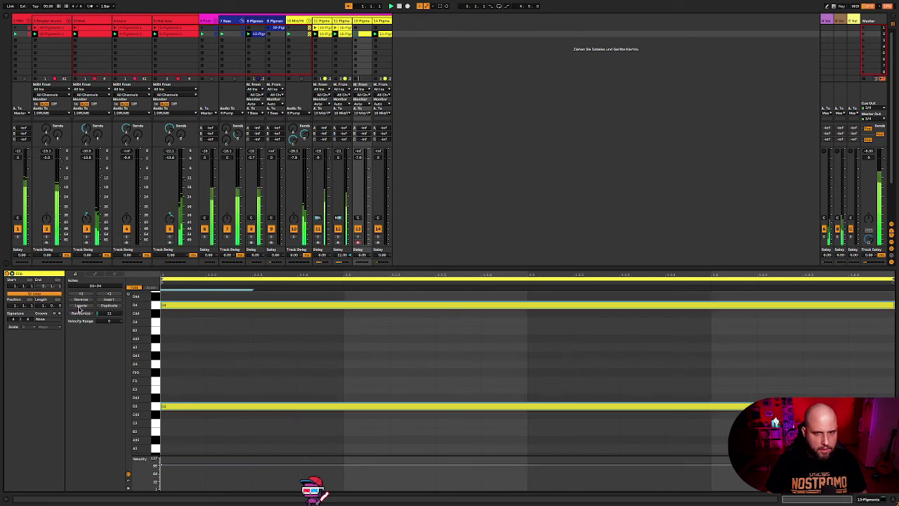
{"action": "mouse_move", "coordinate": [358, 157]}
{"action": "left_mouse_down"}
{"action": "mouse_move", "coordinate": [358, 169]}
{"action": "mouse_move", "coordinate": [358, 160]}
{"action": "left_mouse_up"}
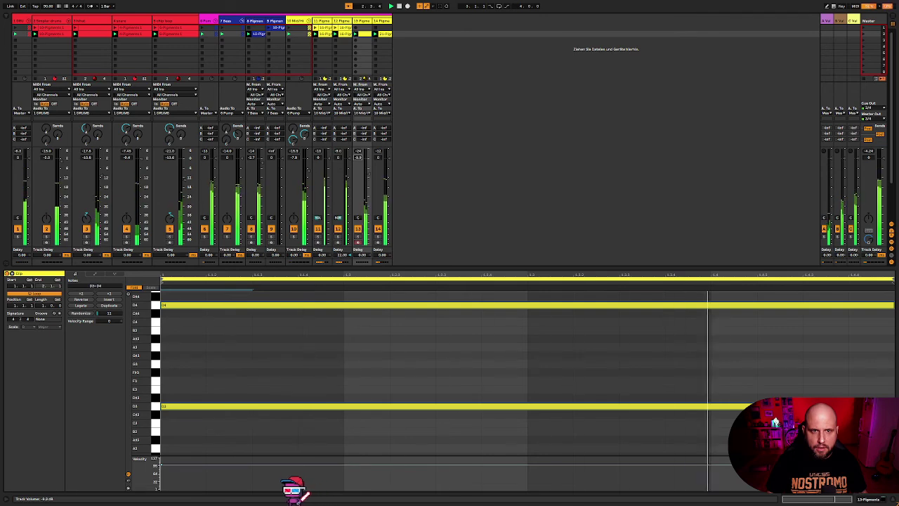
{"action": "left_click", "coordinate": [891, 502]}
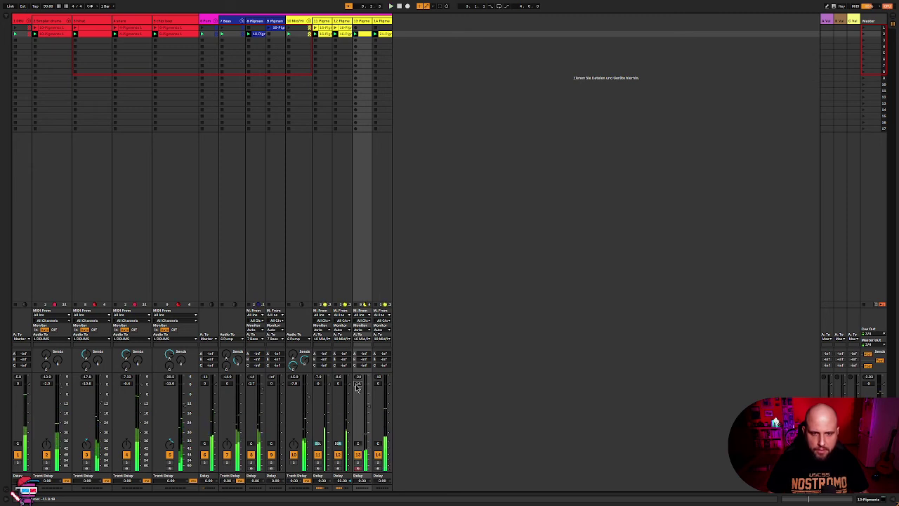
Step: Show track 13's devices and add the Max for Live device nuDistance after Pigments from the M4L folder
{"action": "double_click", "coordinate": [358, 23]}
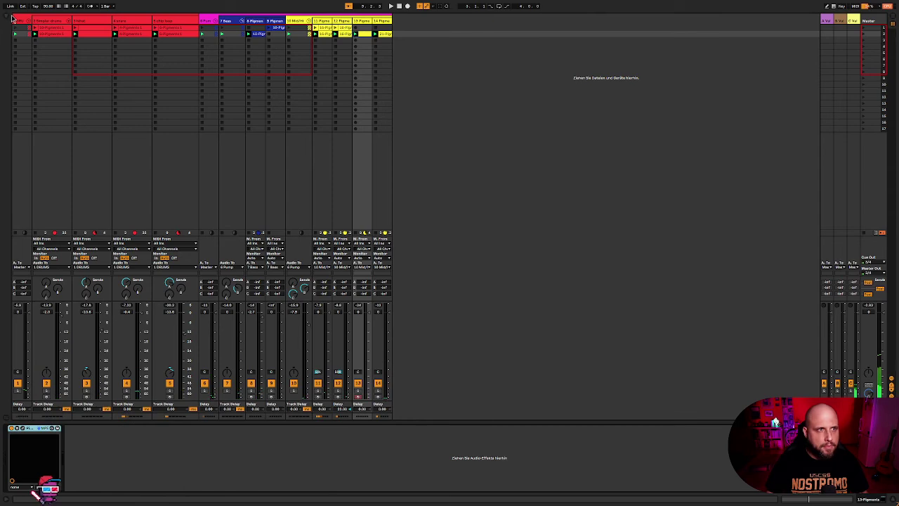
{"action": "left_click", "coordinate": [3, 21]}
{"action": "left_click", "coordinate": [17, 217]}
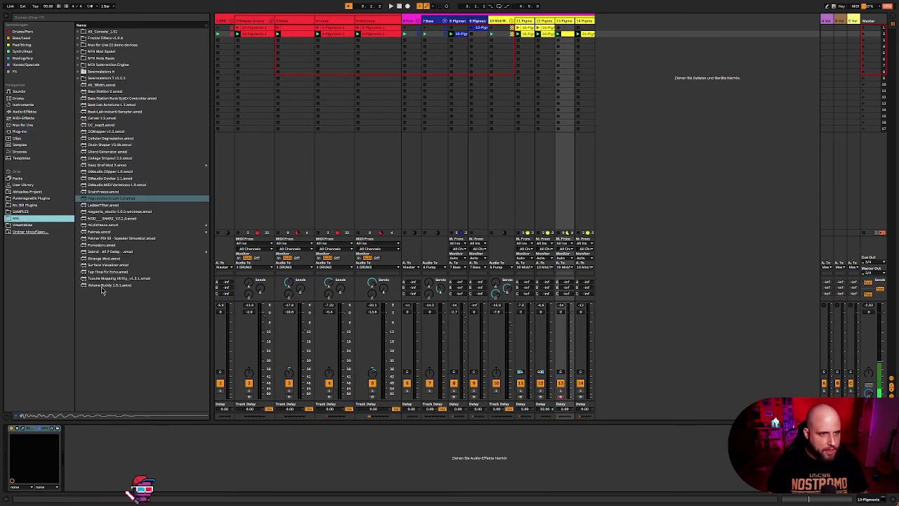
{"action": "left_click_drag", "start_coordinate": [107, 225], "coordinate": [149, 450]}
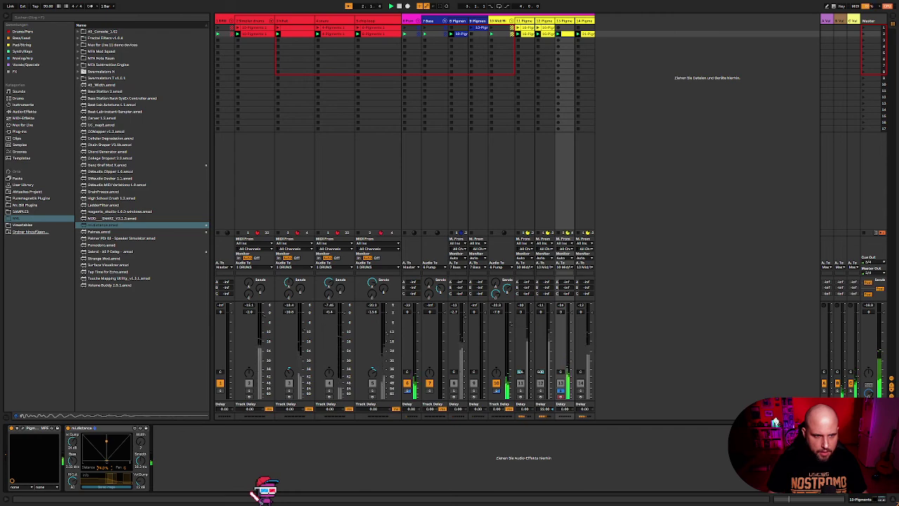
Step: Hide the browser and the device view, and play the full loop from the start
{"action": "left_click", "coordinate": [5, 19]}
{"action": "left_click", "coordinate": [895, 499]}
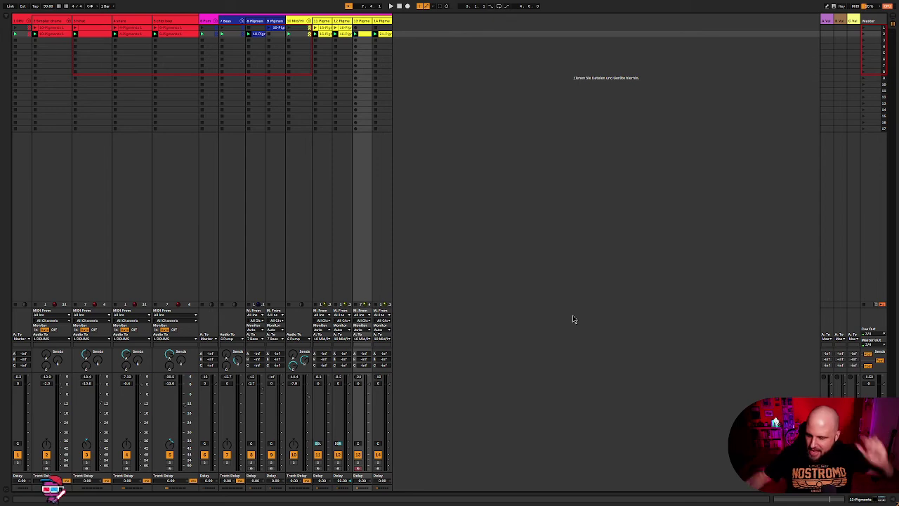
{"action": "key", "text": "space"}
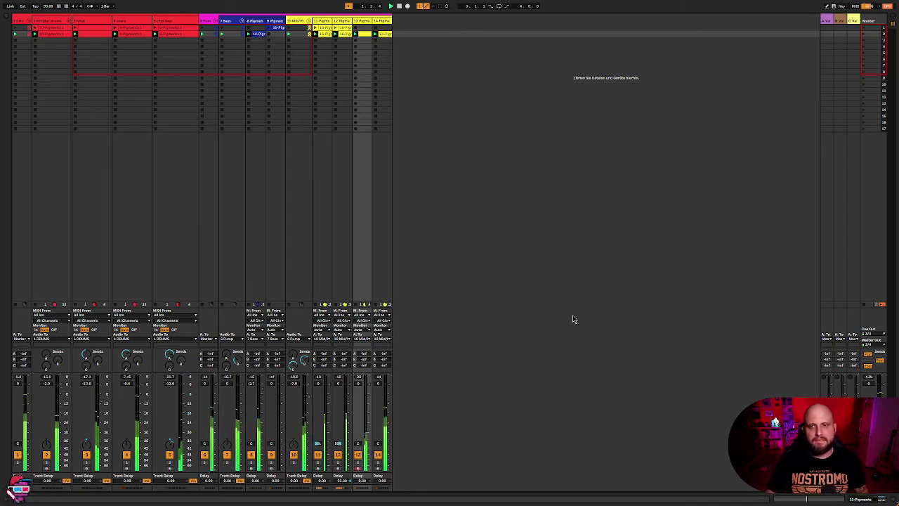